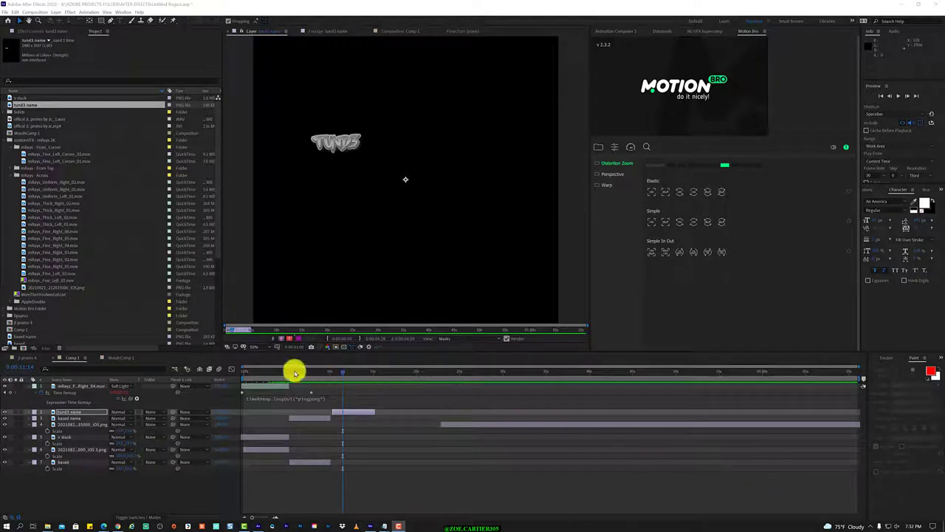
Step: Switch to the full Comp 1 view and preview the promo from the start
mouse_move(294, 372)
mouse_down()
mouse_move(259, 371)
mouse_move(271, 372)
mouse_up()
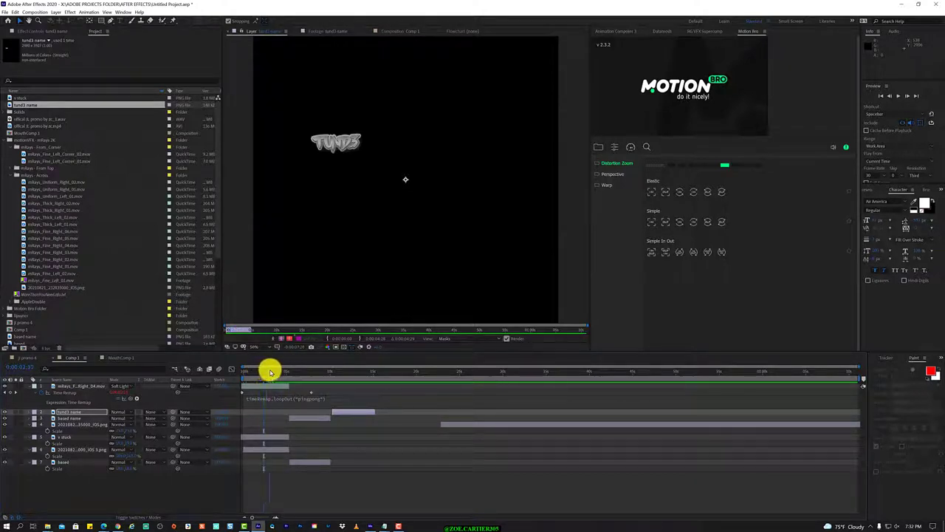
drag(271, 371, 279, 371)
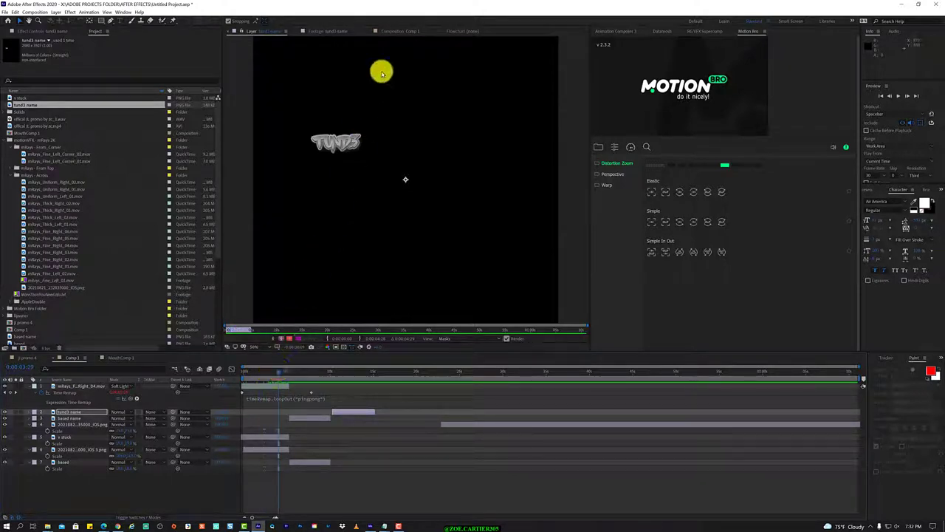
click(397, 30)
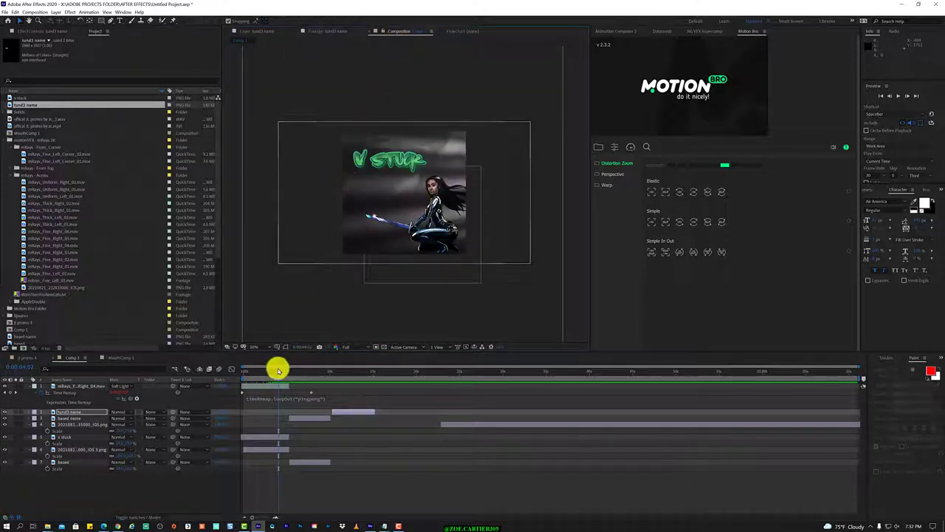
drag(277, 370, 224, 375)
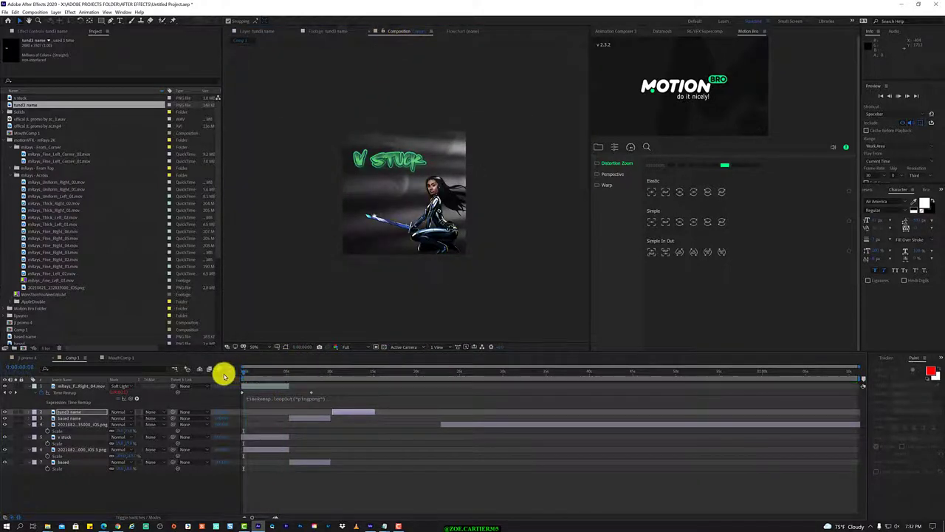
key(space)
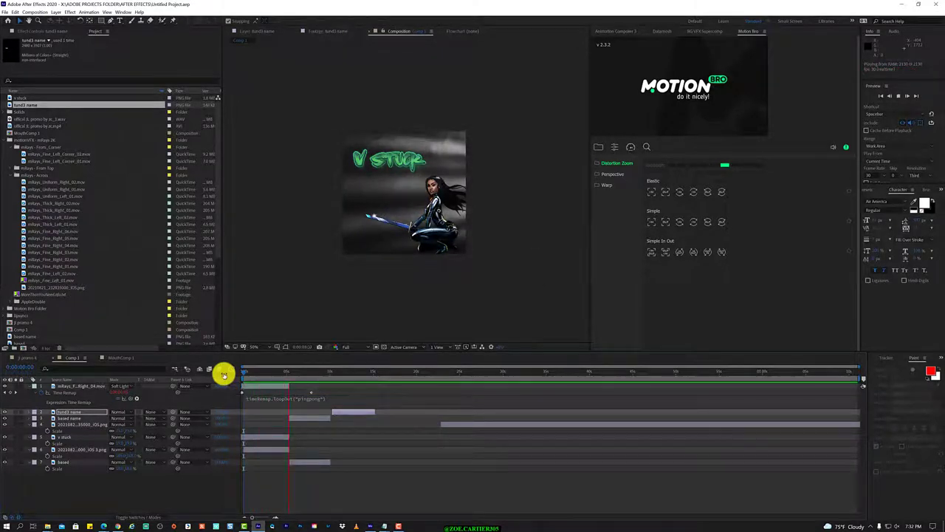
key(space)
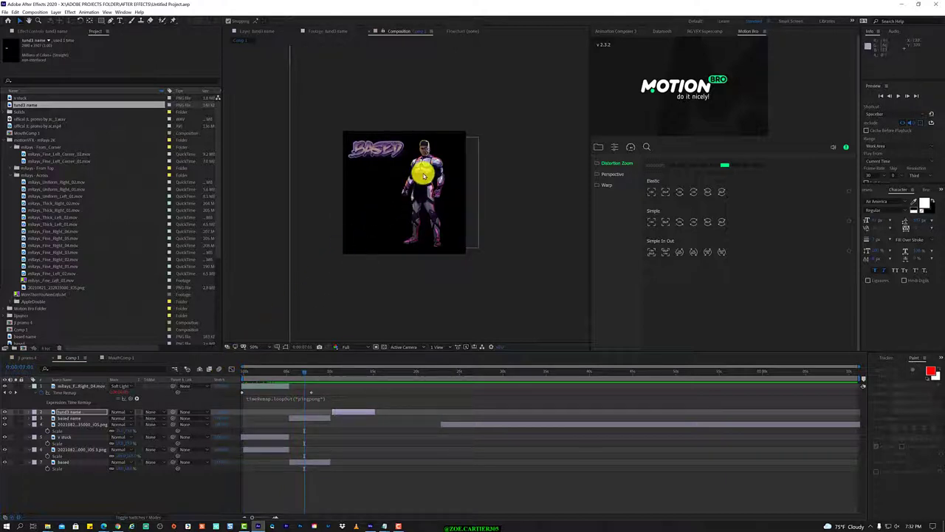
Step: Move the BASED title slightly lower in the viewer, then scrub ahead to check later frames
drag(423, 176, 424, 186)
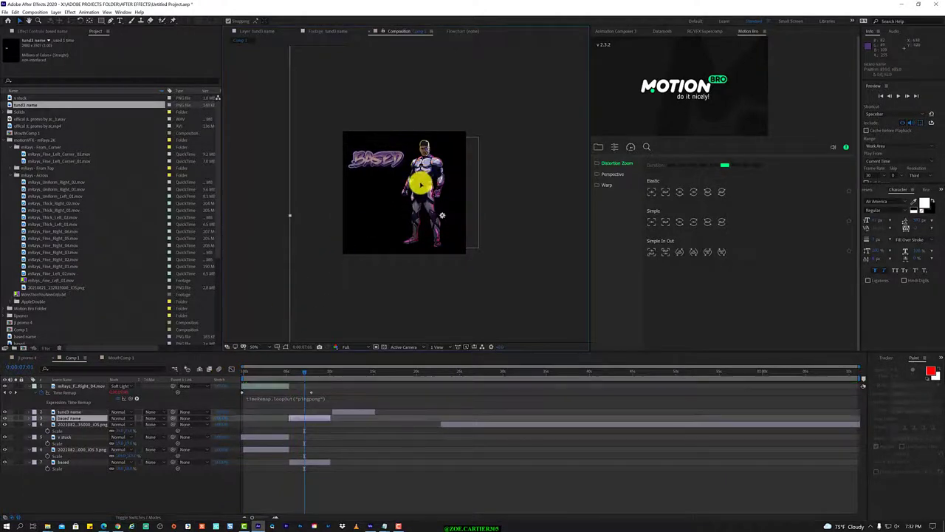
click(254, 240)
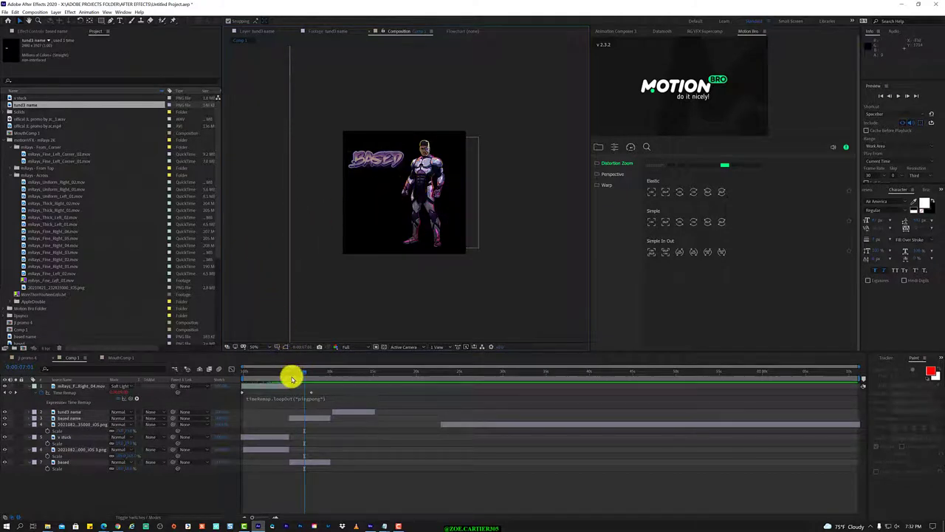
drag(291, 378, 291, 385)
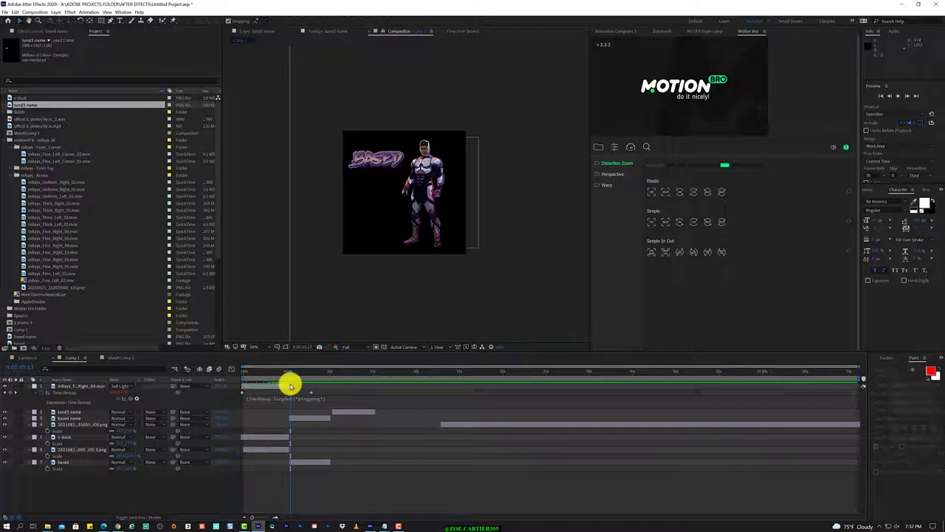
mouse_move(291, 384)
mouse_down()
mouse_move(461, 376)
mouse_move(371, 377)
mouse_up()
Step: Collapse the mRays - Across and motionVFX - mRays 2K folders in the Project panel
click(46, 203)
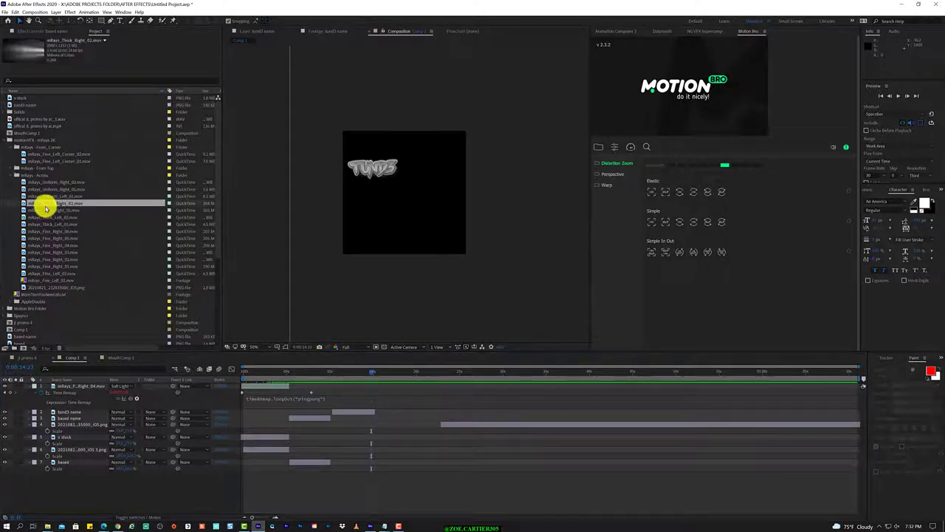
scroll(36, 197, down, 4)
scroll(10, 179, up, 4)
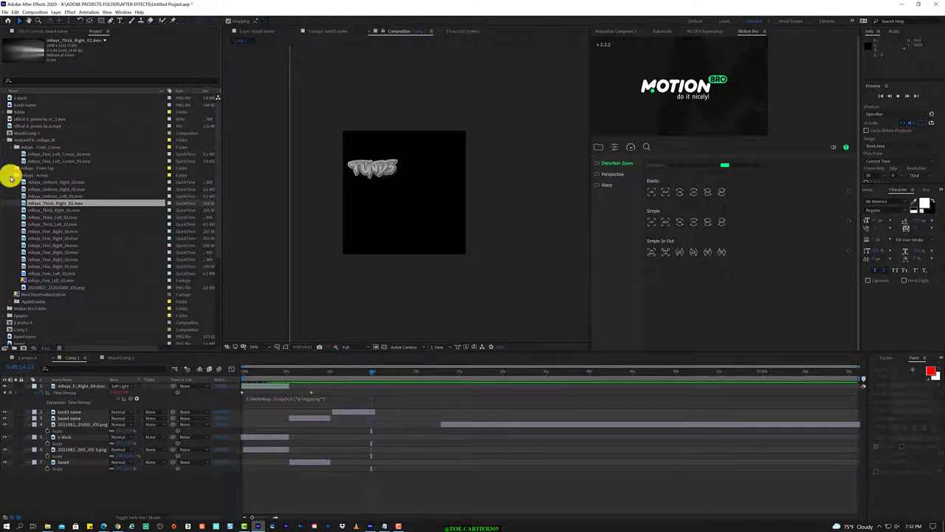
click(11, 175)
click(8, 140)
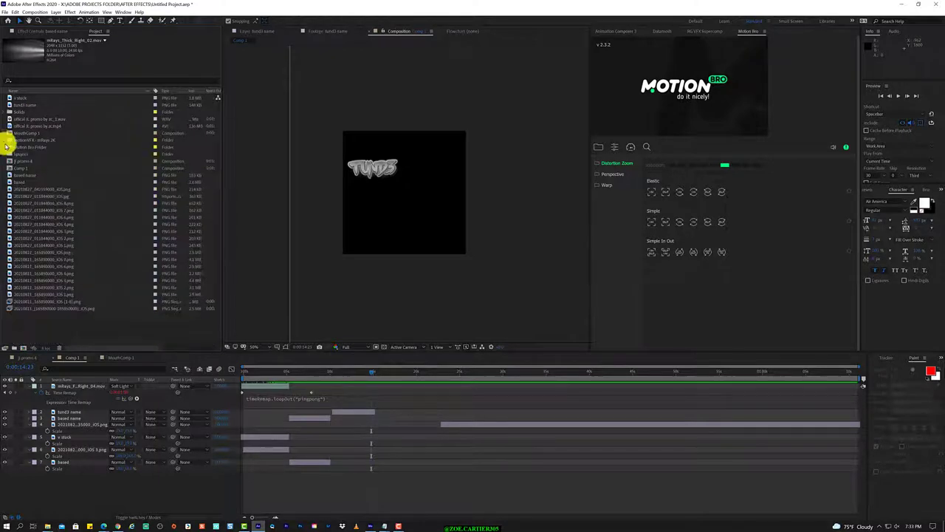
Step: Compare the IOS character images and drag IOS 4.png into the timeline between layers
click(45, 210)
click(46, 252)
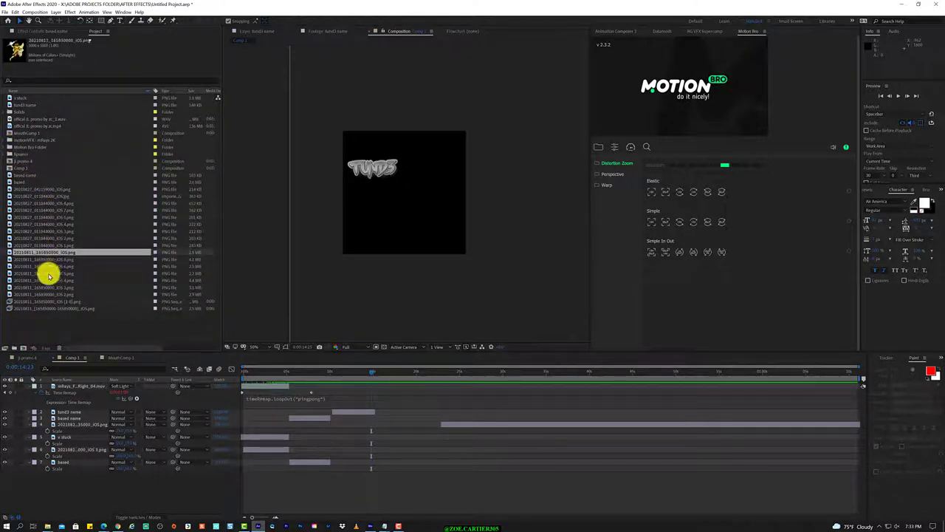
click(49, 273)
click(40, 293)
click(46, 281)
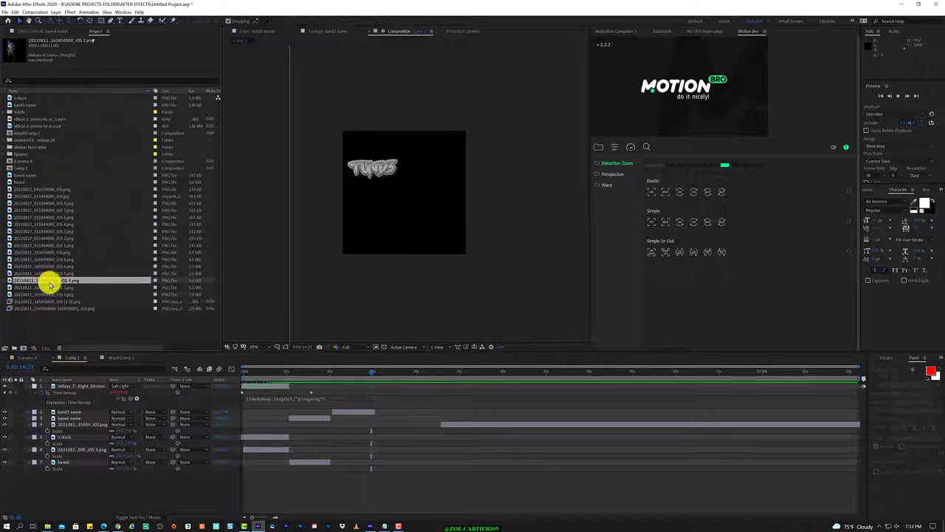
click(45, 267)
click(46, 275)
click(48, 281)
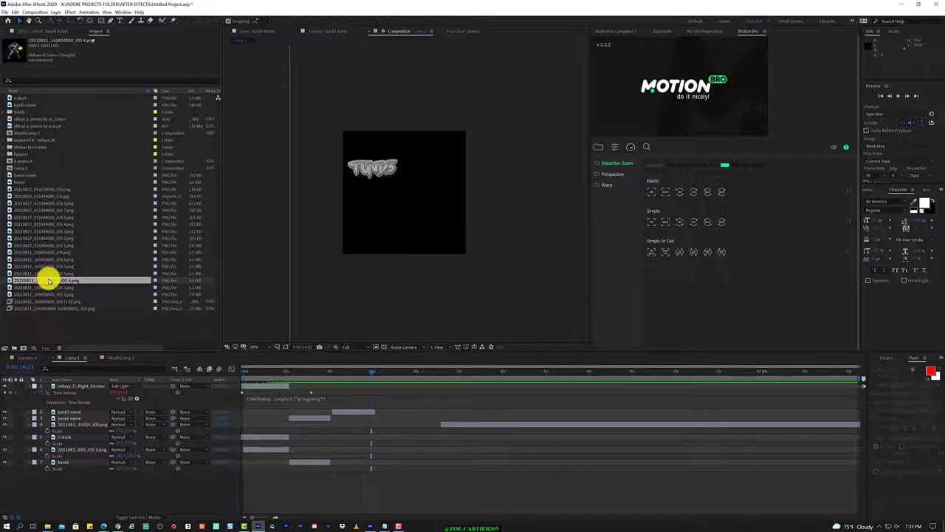
drag(46, 280, 375, 434)
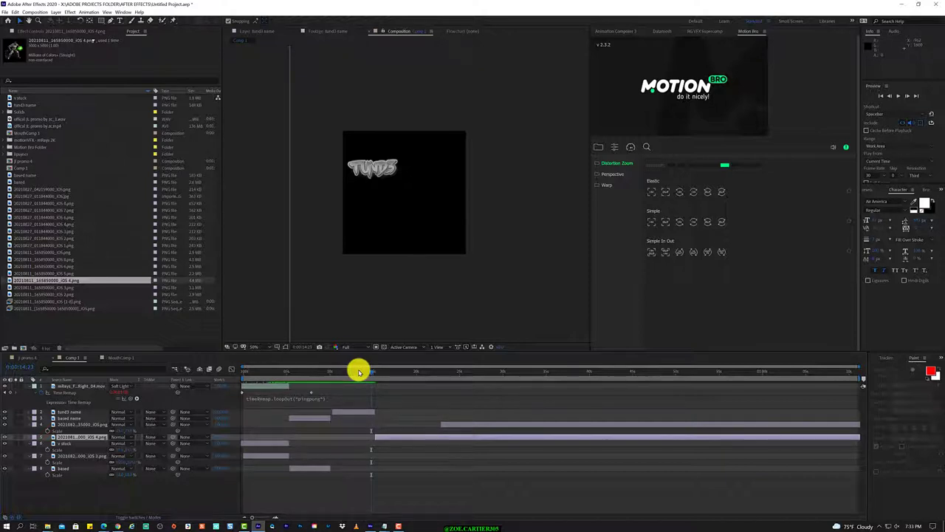
Step: Open the IOS 4.png layer's context menu and browse its Open, Camera, Transform, Blending Mode and Markers submenus
drag(359, 371, 365, 375)
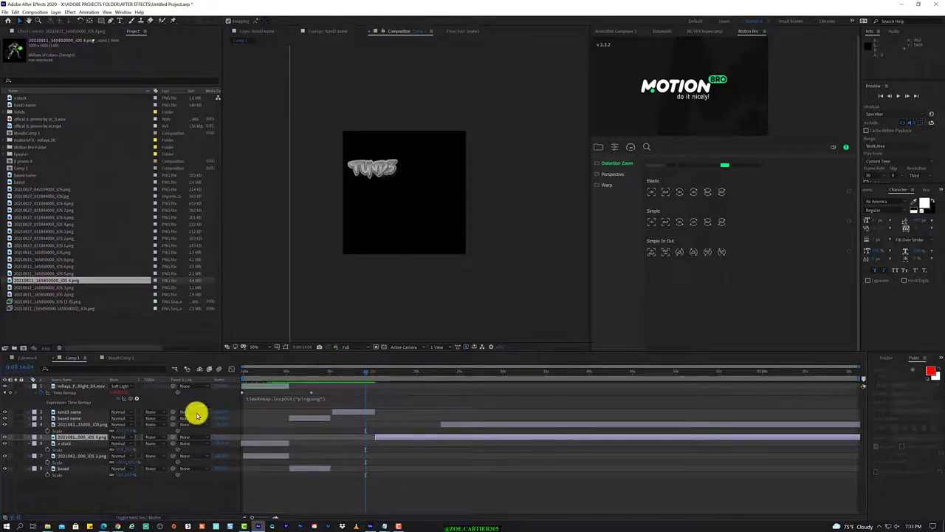
right_click(96, 438)
key(Up)
key(Up)
key(Up)
key(Up)
key(Up)
key(Up)
key(Up)
key(Up)
key(Up)
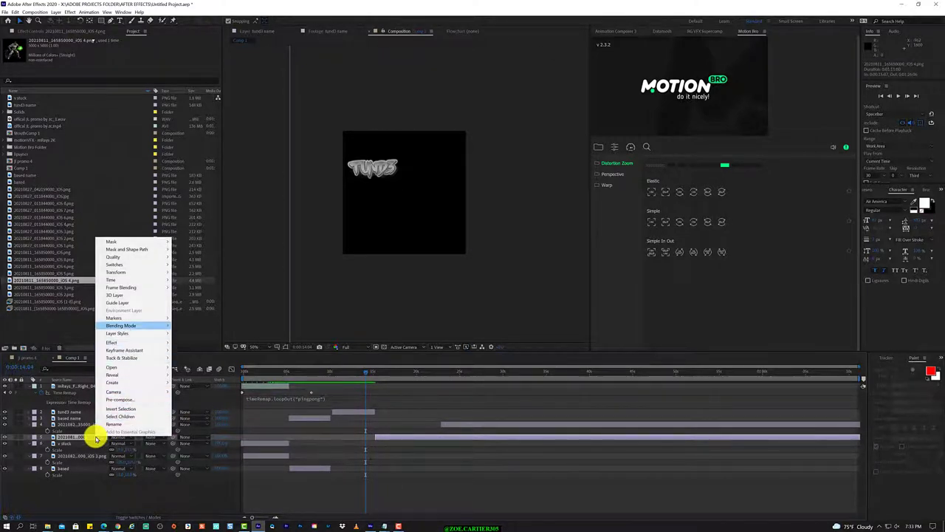
key(Up)
key(Up)
key(Up)
key(Up)
key(Up)
key(Up)
key(Up)
key(Up)
key(Up)
key(Up)
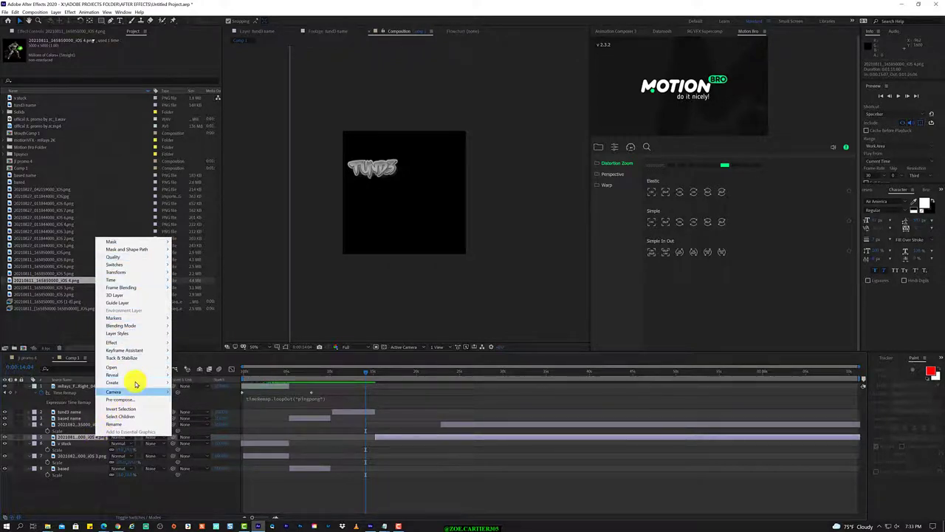
mouse_move(157, 370)
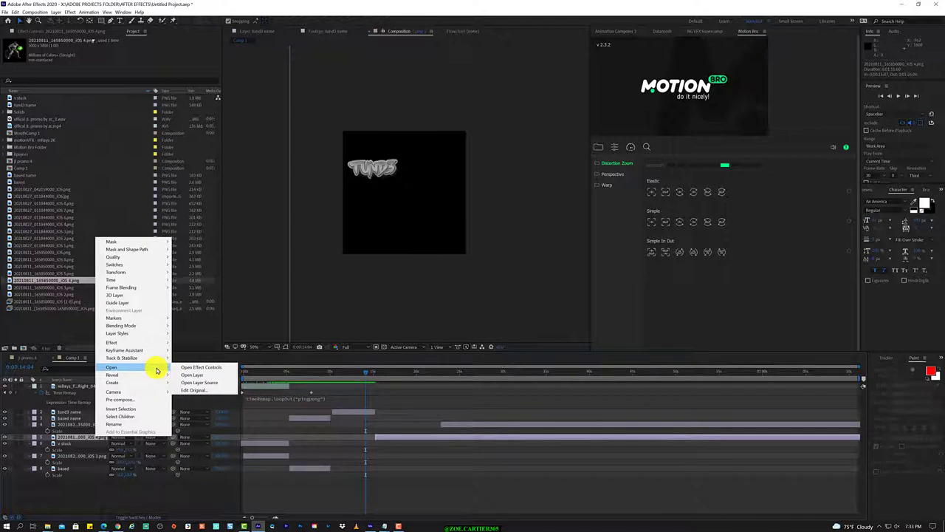
key(Down)
key(Down)
key(Down)
key(Down)
key(Down)
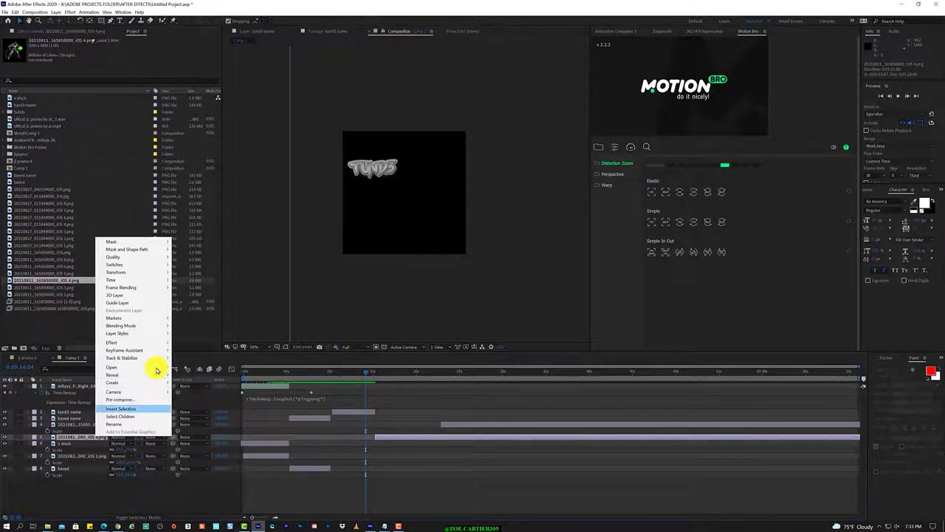
mouse_move(148, 392)
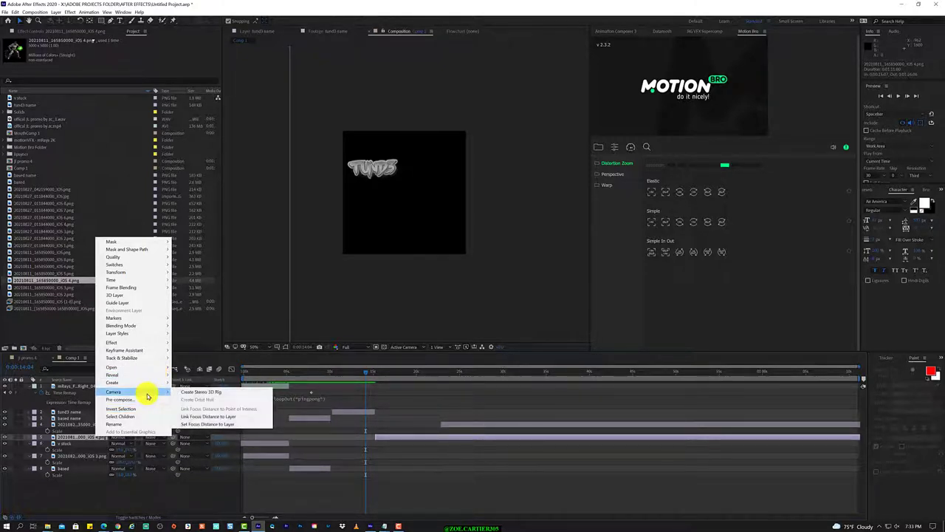
mouse_move(145, 273)
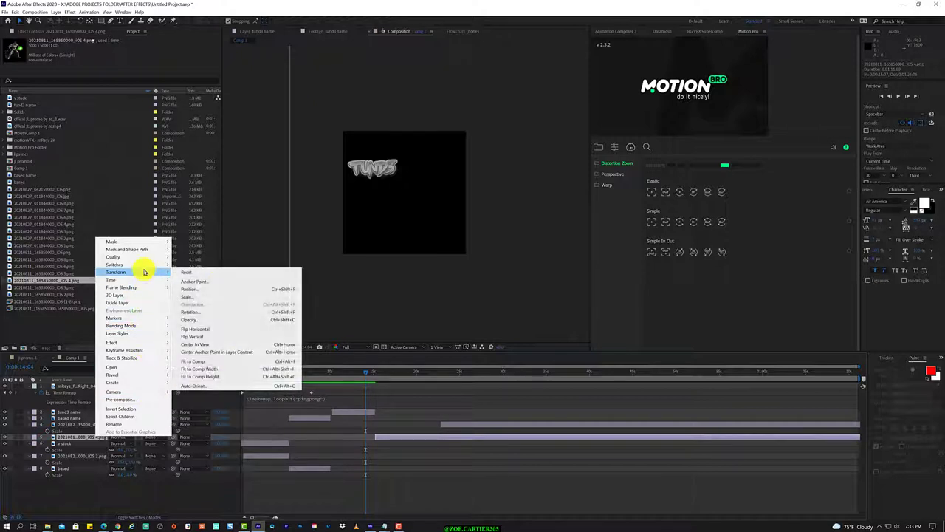
key(Up)
key(Up)
key(Up)
key(Down)
key(Escape)
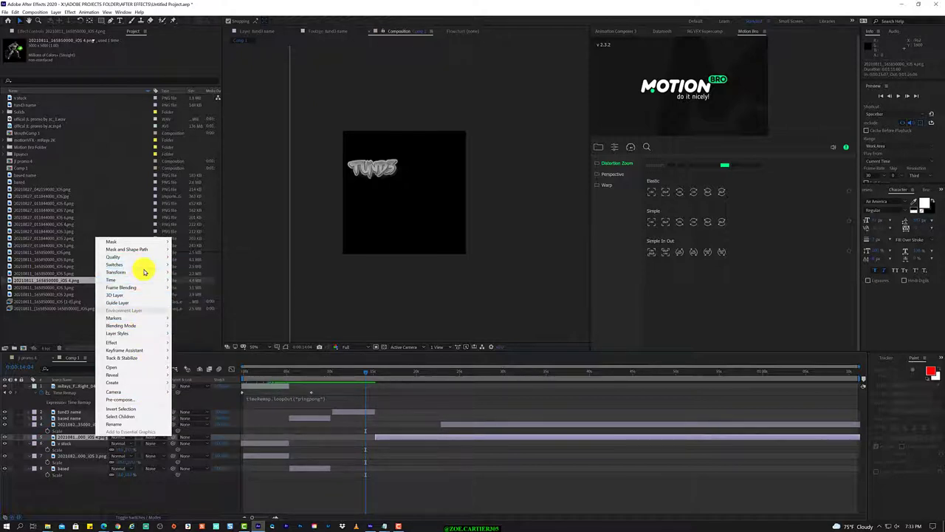
mouse_move(161, 324)
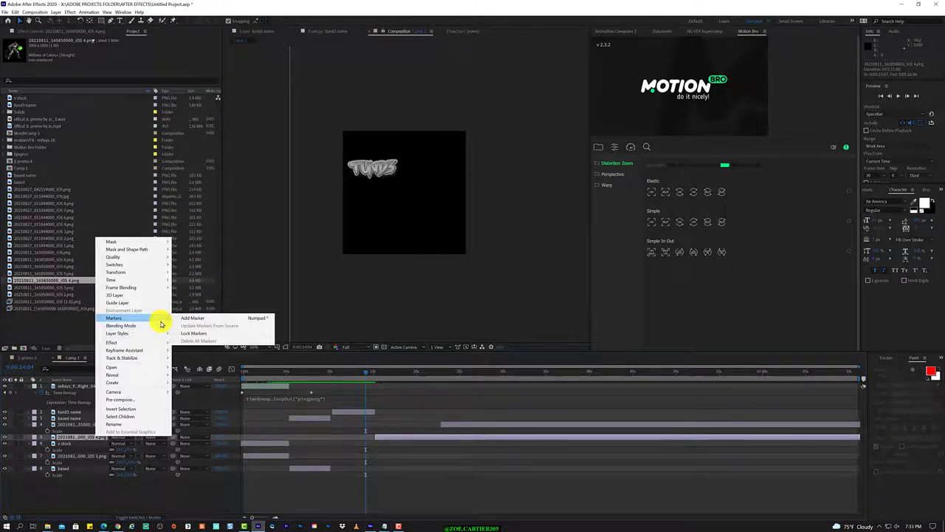
mouse_move(162, 345)
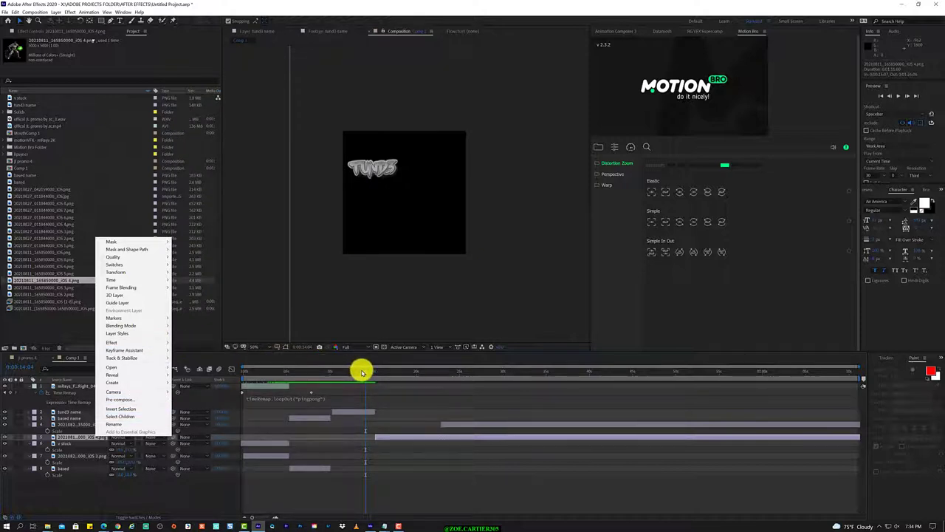
Step: Scale down the IOS 4.png layer to fit the whole character and nudge it right and down
click(382, 228)
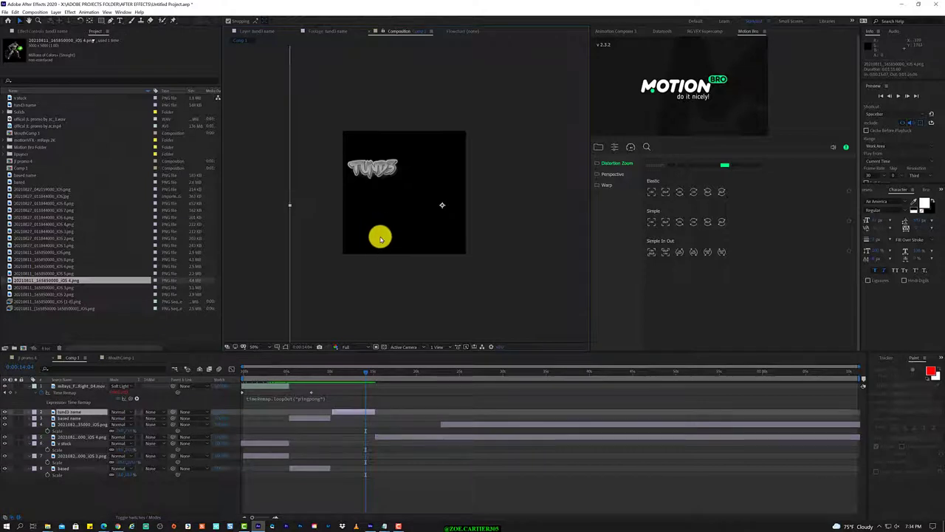
drag(367, 369, 385, 369)
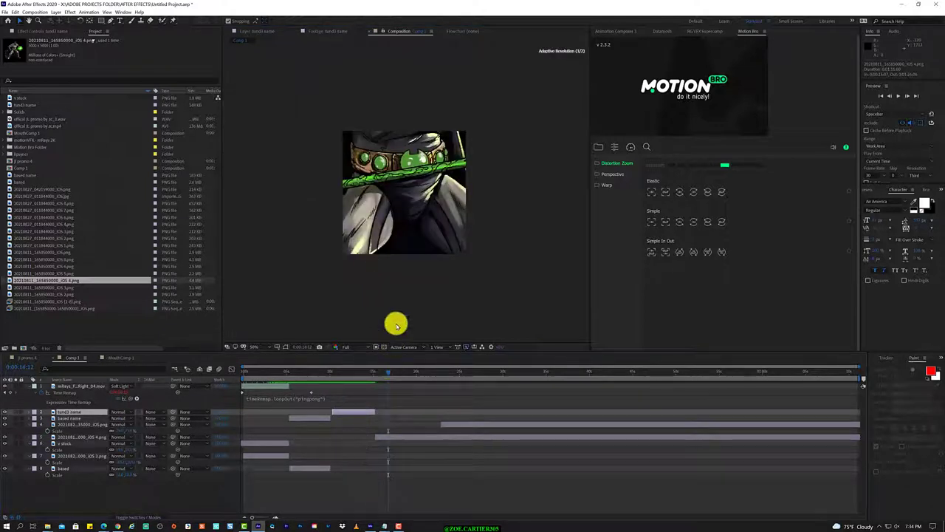
click(417, 207)
key(s)
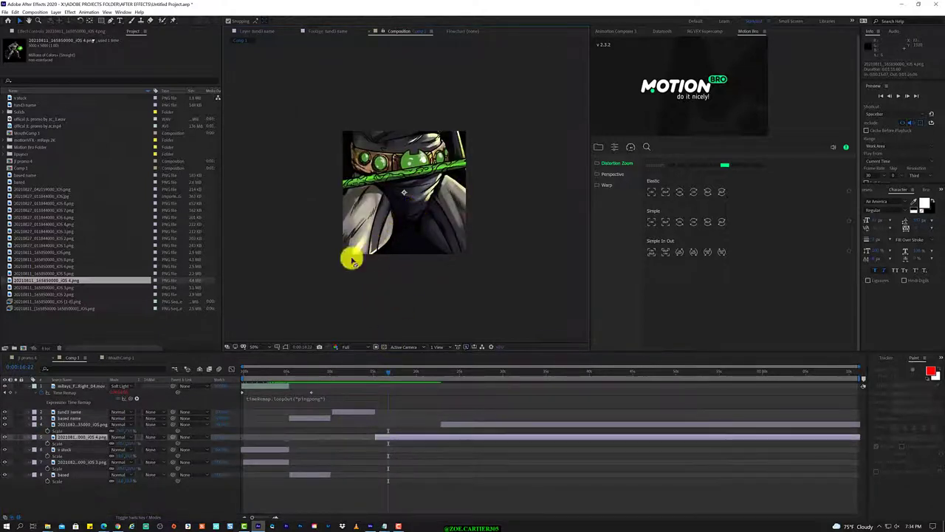
drag(121, 444, 89, 443)
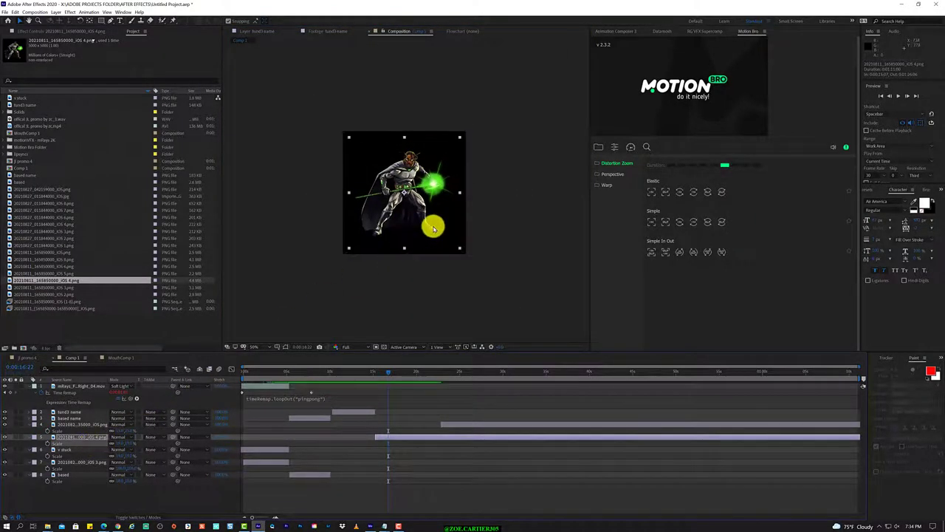
drag(434, 224, 448, 235)
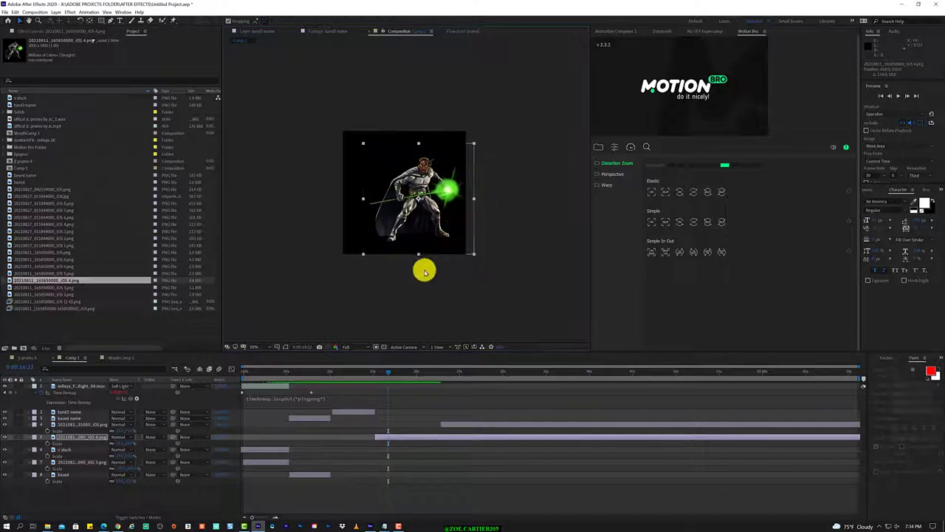
Step: Move the IOS 4.png layer bar earlier to align with the tund3 name title and scrub to check
drag(362, 371, 342, 374)
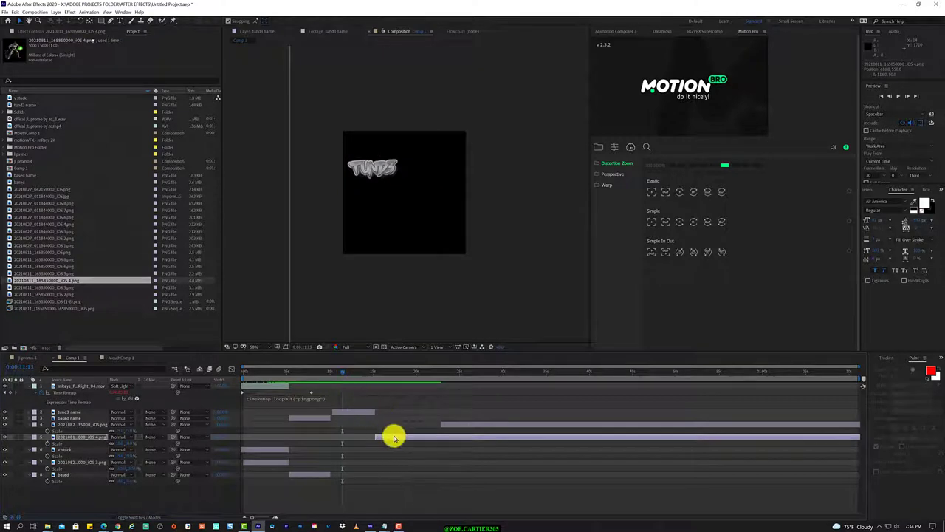
drag(392, 436, 353, 437)
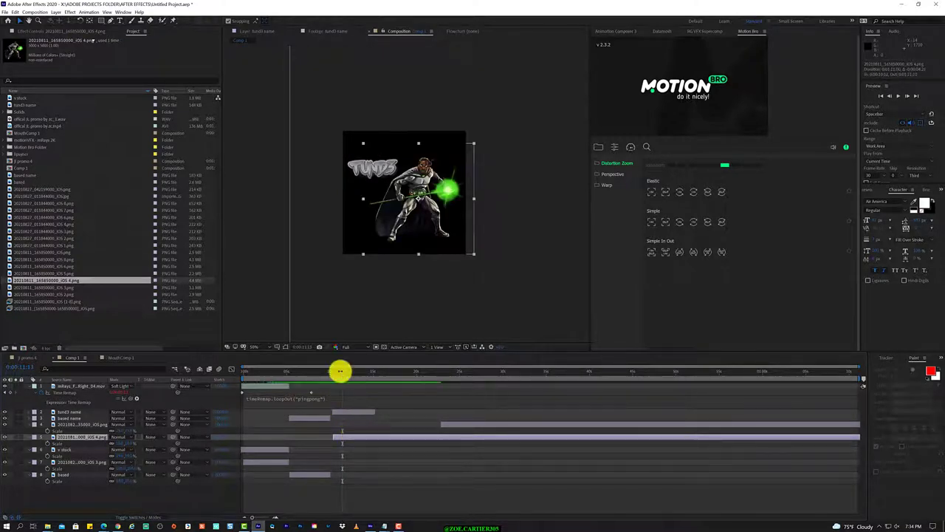
drag(341, 373, 281, 386)
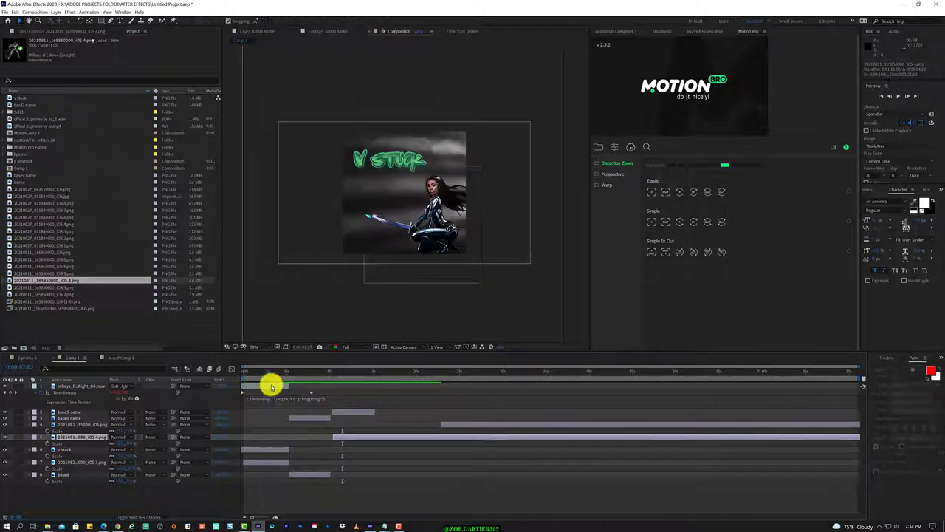
mouse_move(281, 386)
mouse_down()
mouse_move(302, 372)
mouse_move(337, 373)
mouse_up()
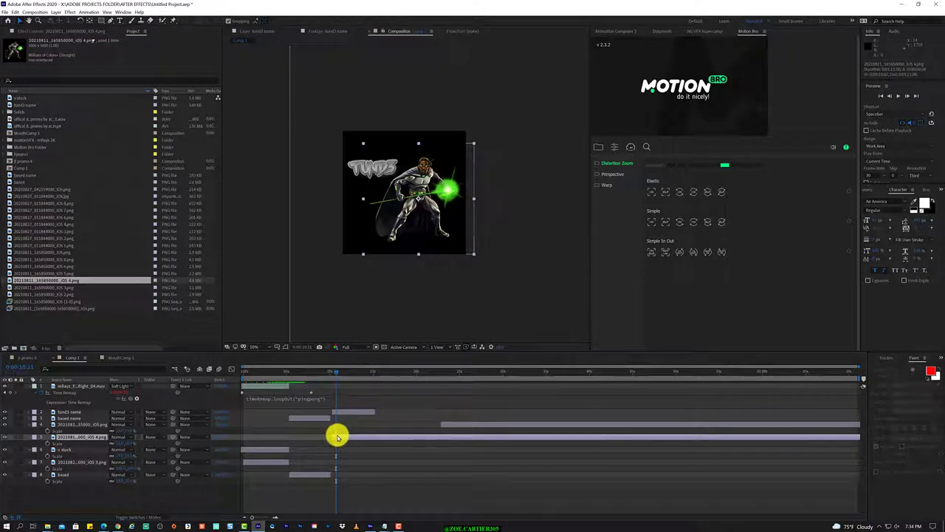
click(344, 410)
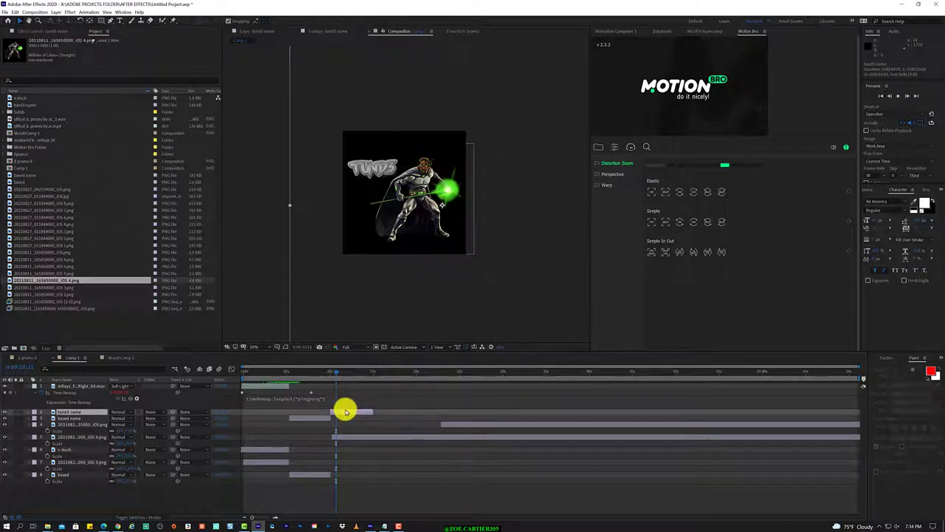
drag(331, 371, 338, 373)
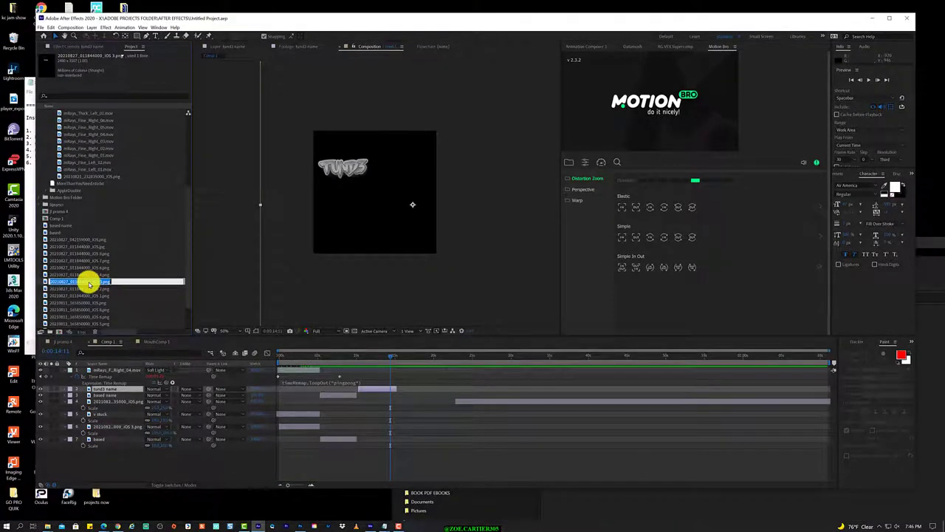
Step: Rename an image item in the Project panel to 'love sk name'
click(89, 285)
text(glove sk)
key(Return)
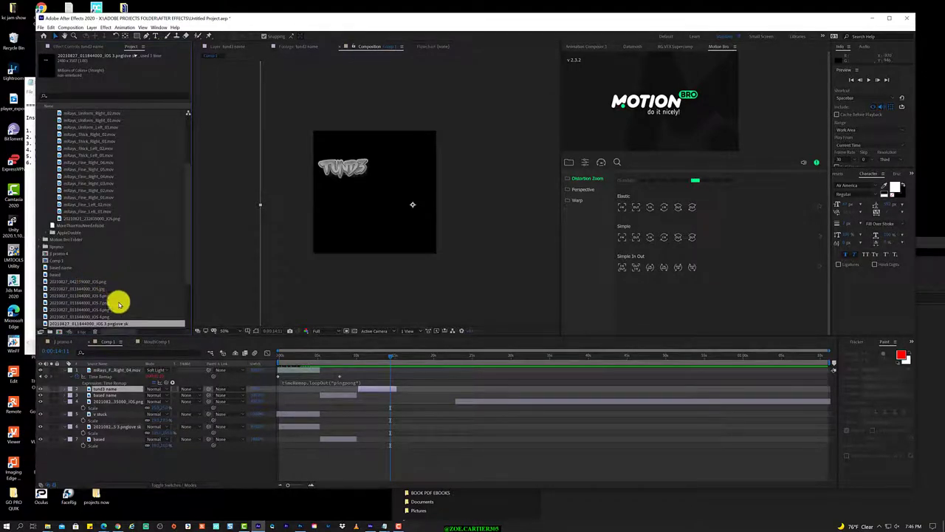
key(Return)
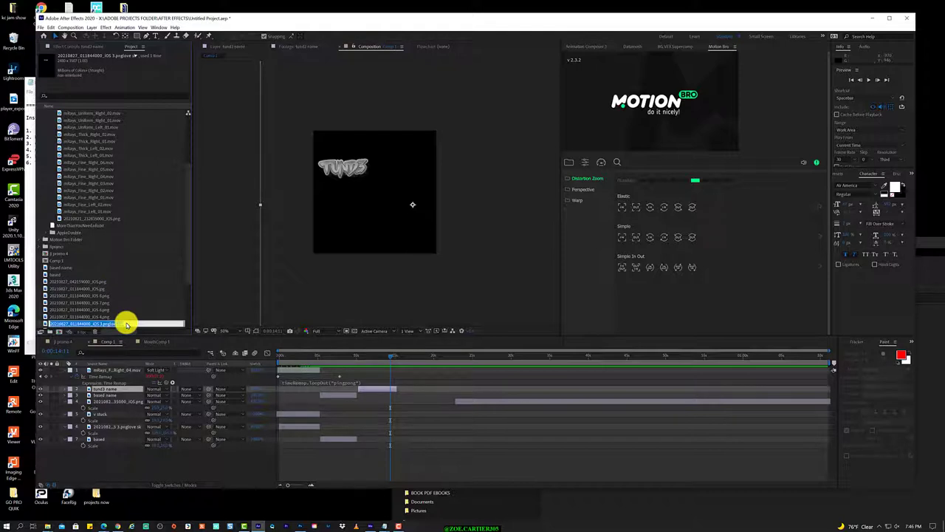
key(BackSpace)
text(love sk name)
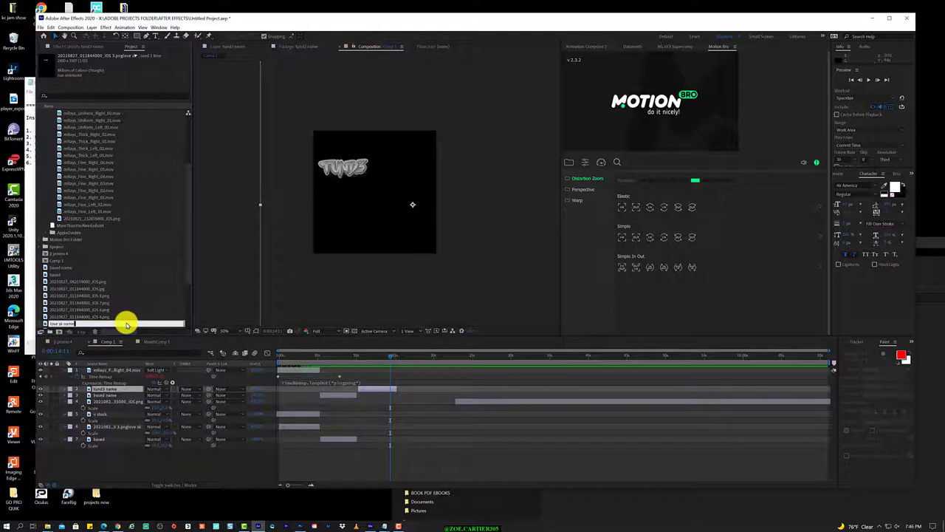
key(Return)
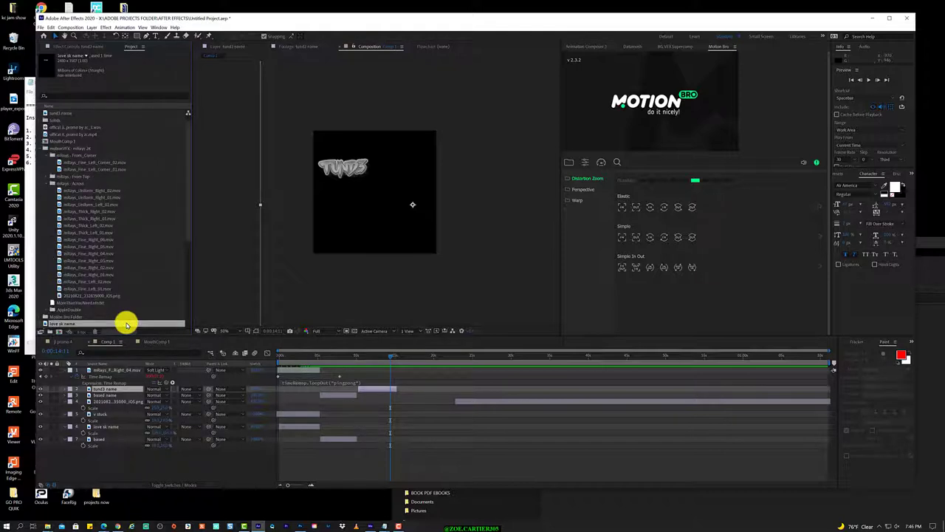
Step: Preview the love sk name image and correct its name to 'v stuck name'
double_click(127, 324)
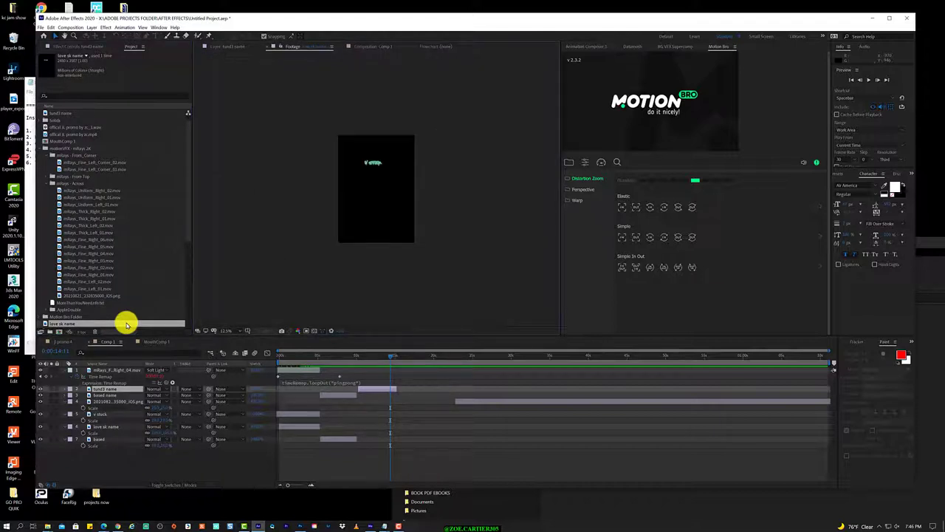
scroll(116, 302, up, 2)
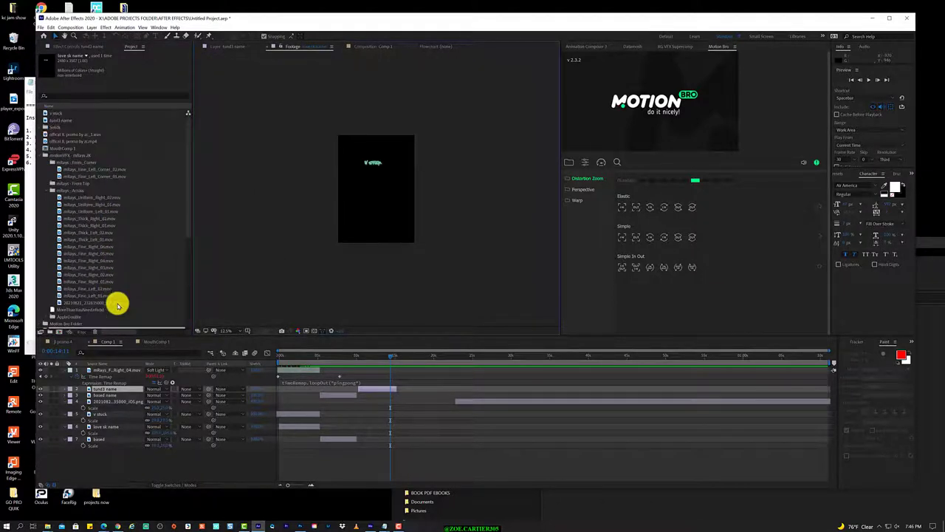
scroll(117, 304, down, 4)
scroll(116, 304, down, 2)
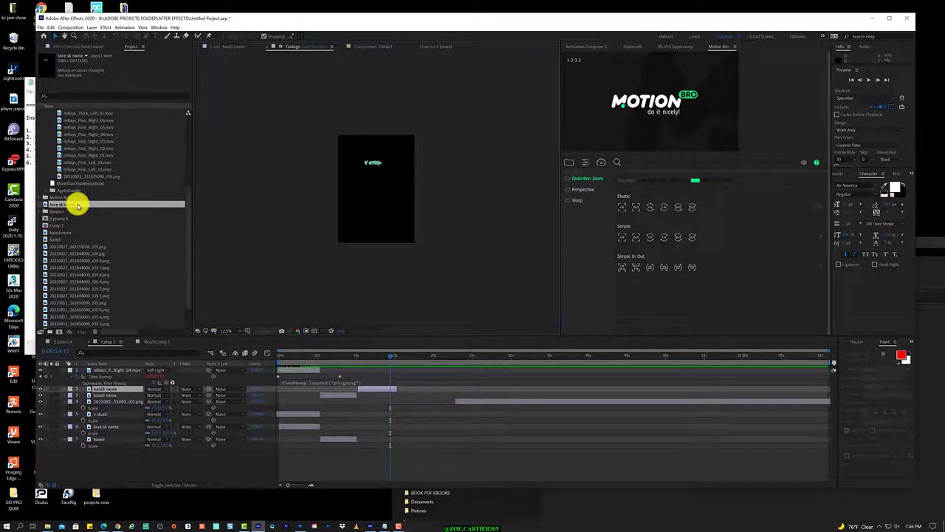
click(70, 267)
click(76, 207)
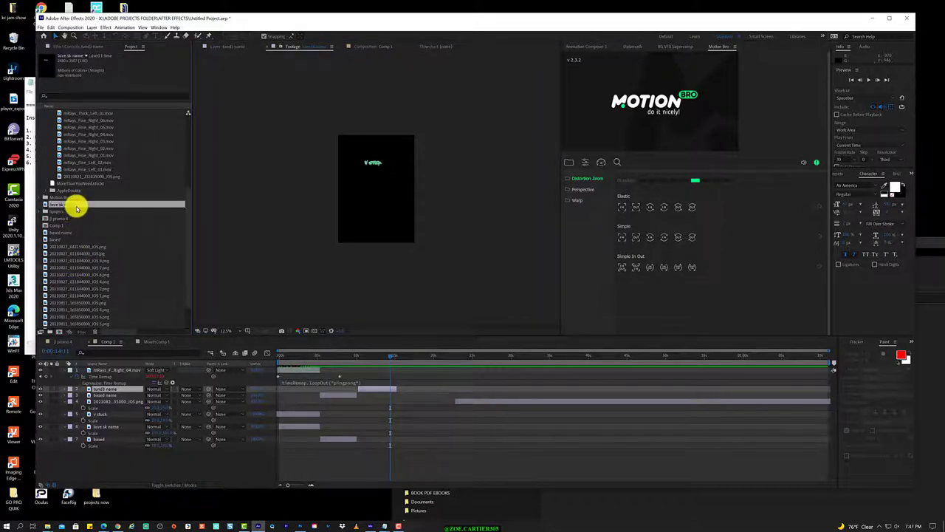
key(Return)
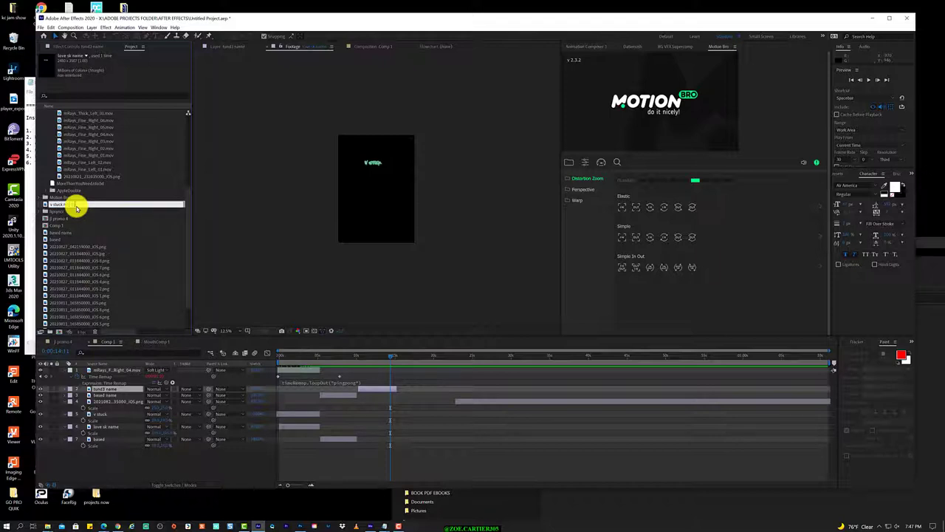
key(Return)
Step: Preview the iOS 7.png image and rename it as a title image
scroll(76, 209, down, 5)
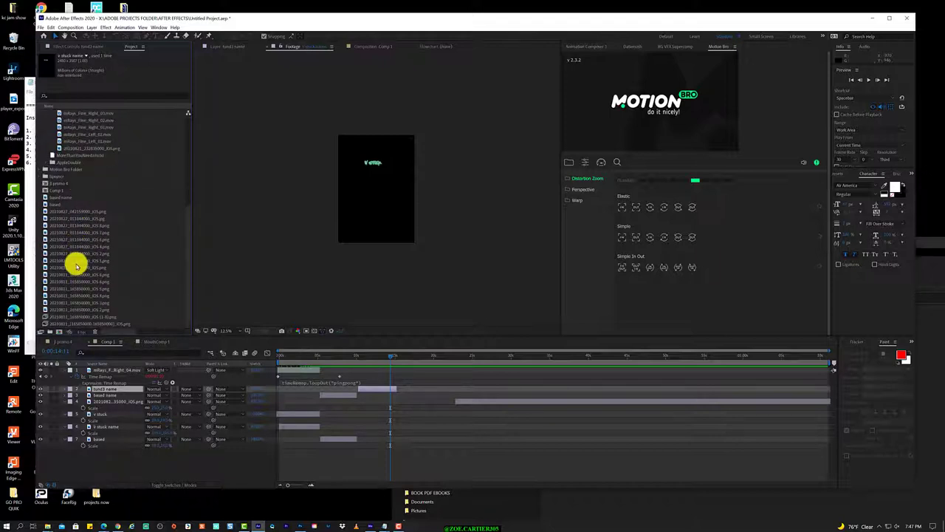
click(75, 260)
click(85, 233)
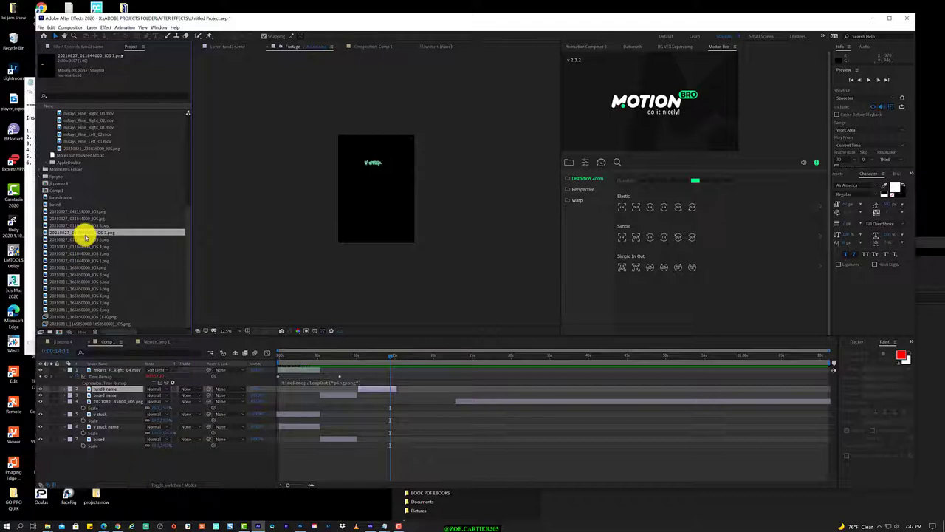
double_click(87, 234)
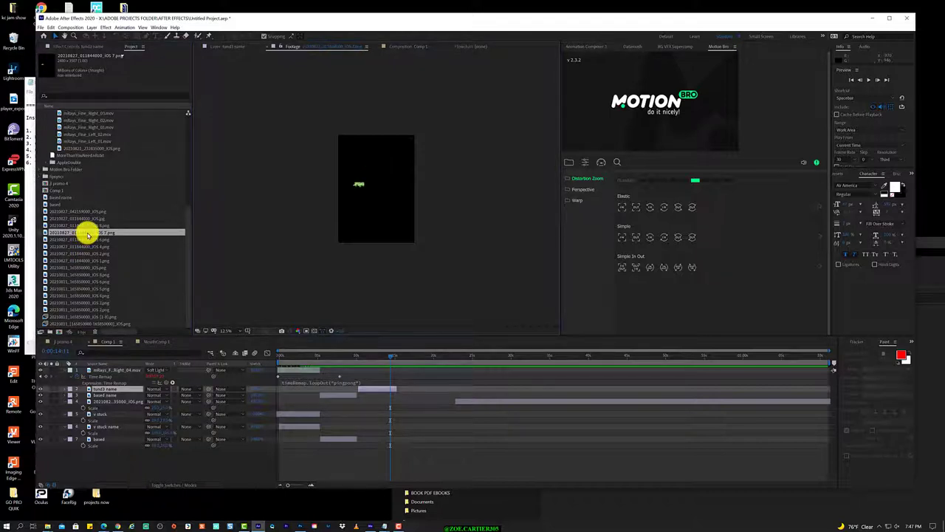
drag(87, 235, 87, 234)
key(Return)
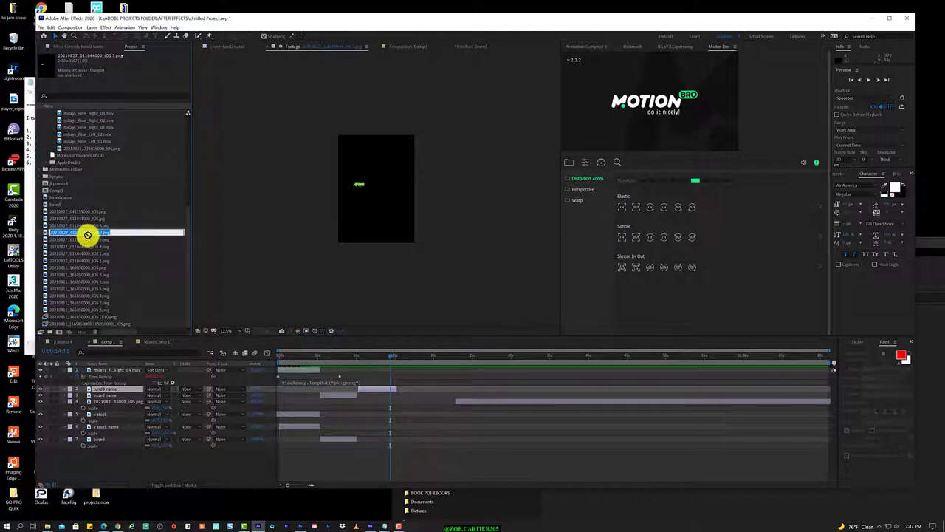
text(juku name)
key(Return)
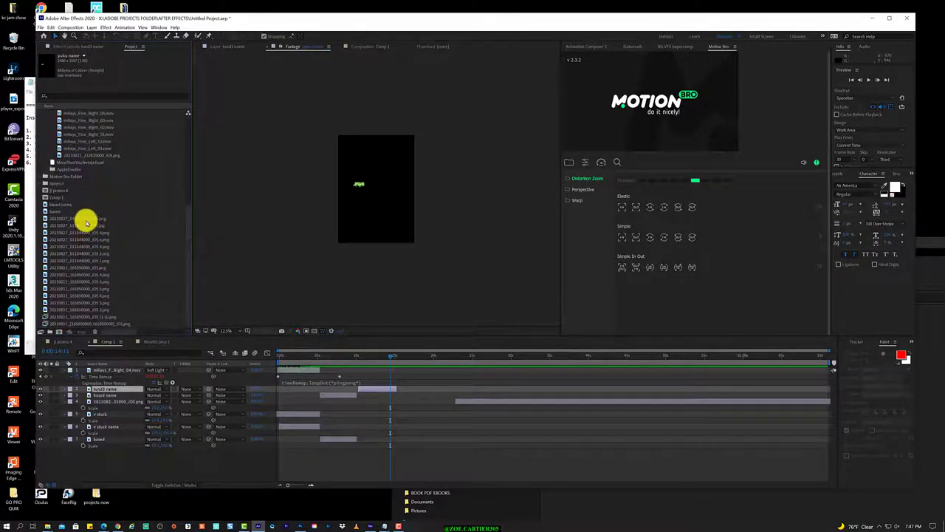
Step: Rename the 20210827_042119000_iOS.png item to 'space jam name'
click(86, 220)
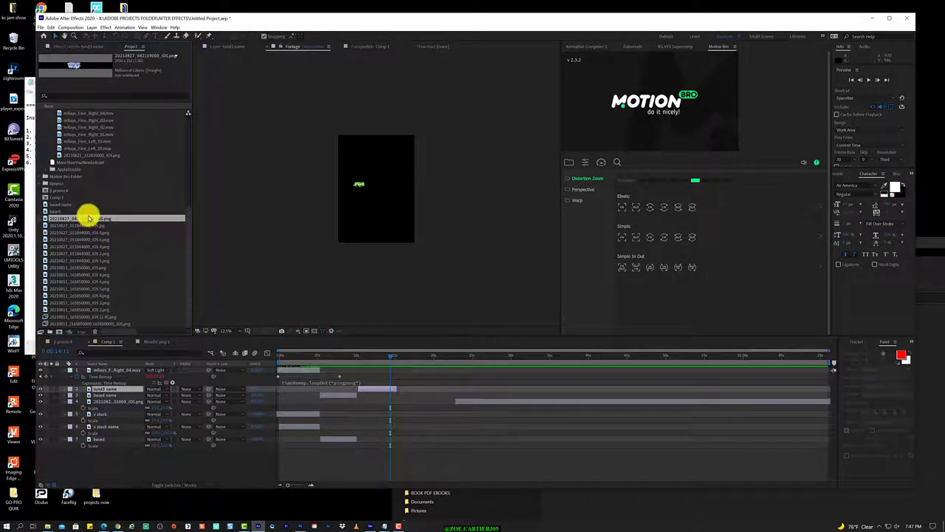
right_click(88, 219)
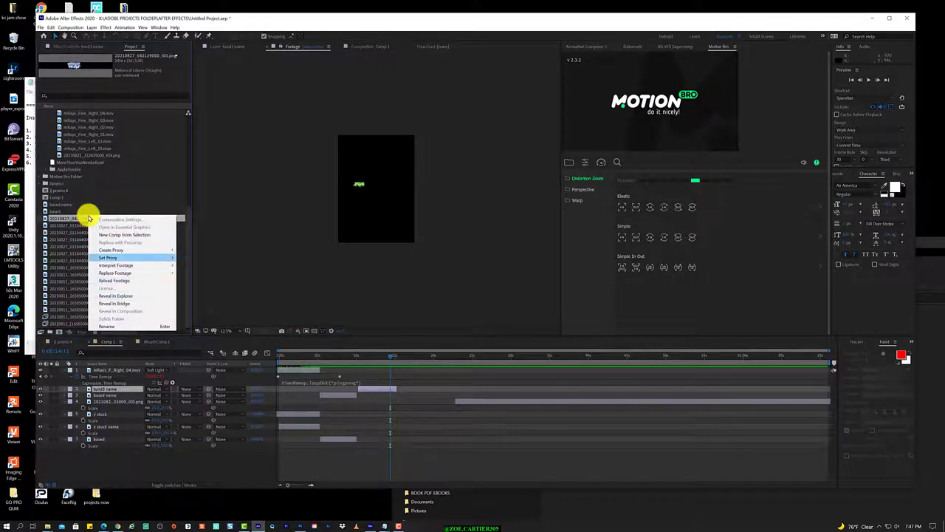
click(83, 221)
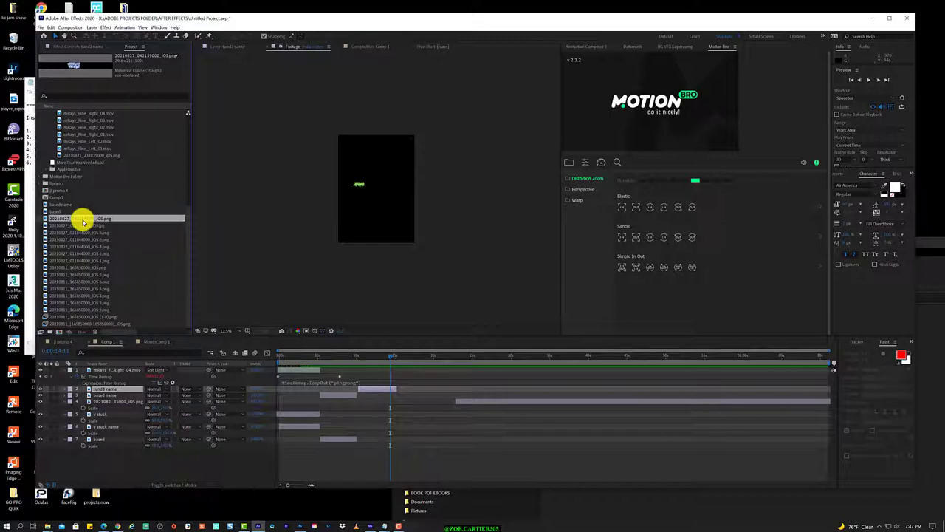
key(Return)
text(spa)
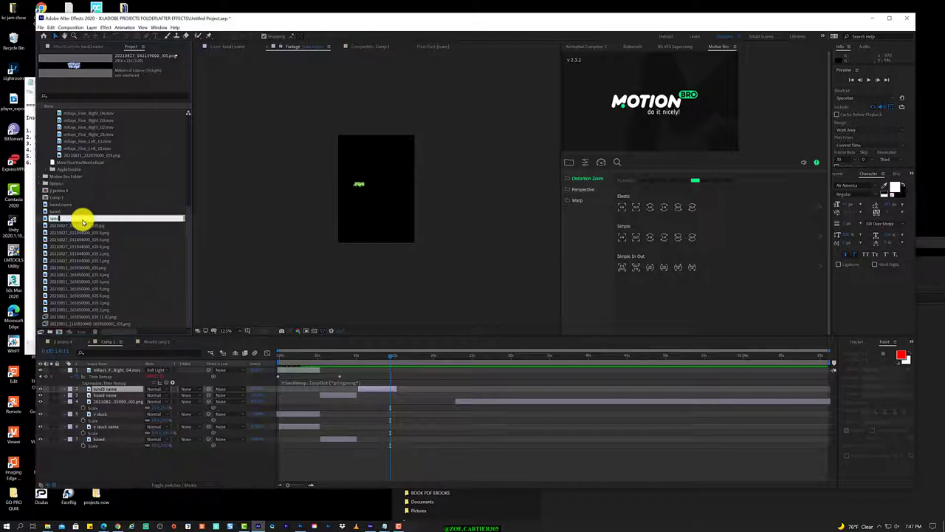
text(ce pr)
key(Return)
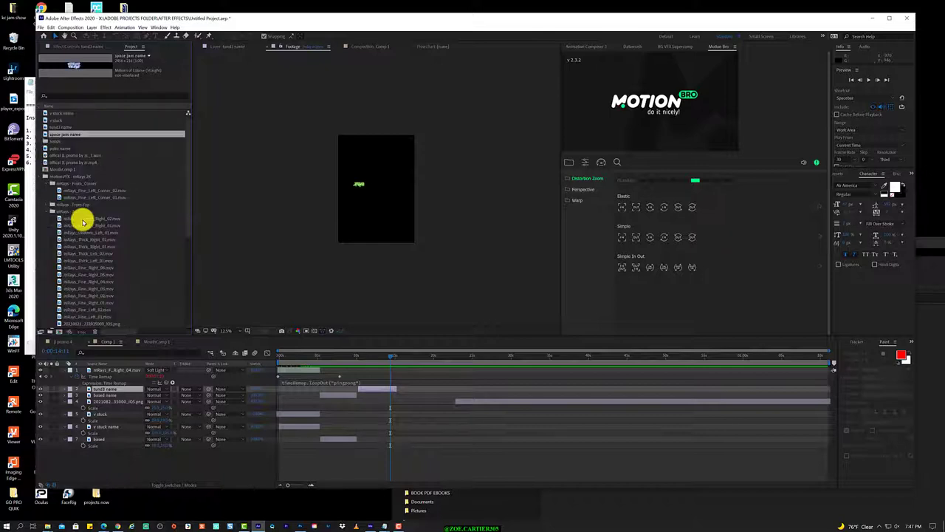
Step: Open the context menu for another 20210827 iOS image item lower in the list
scroll(83, 222, down, 5)
click(93, 226)
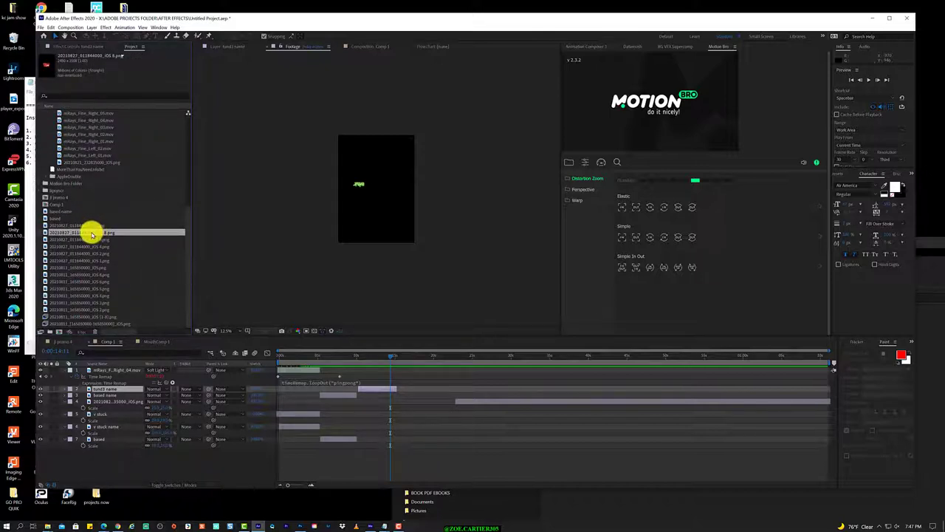
right_click(92, 233)
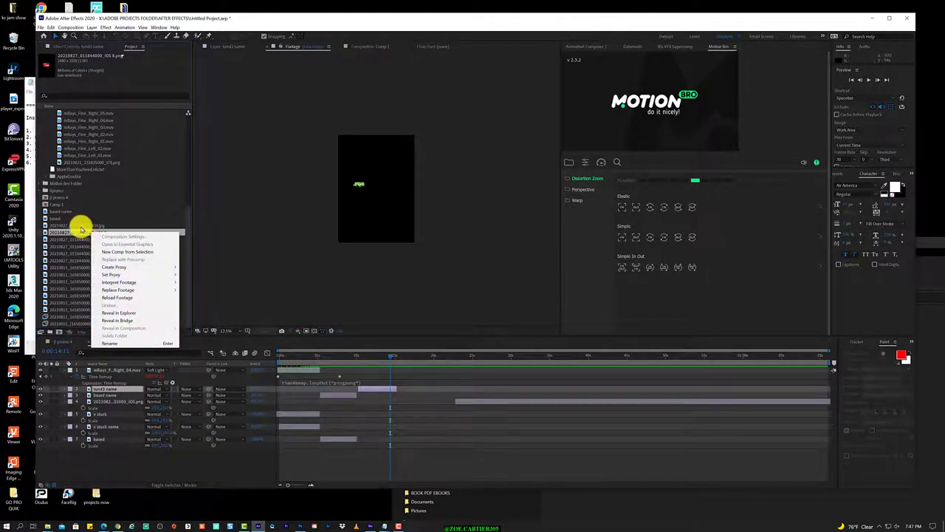
click(80, 227)
Step: Rename the selected character image to 'justice leage name'
click(81, 225)
click(79, 233)
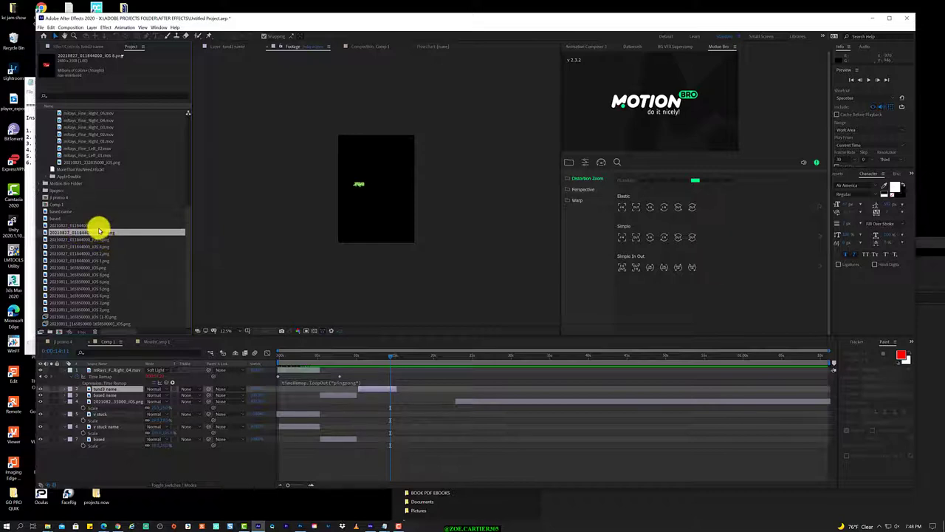
click(97, 226)
click(97, 235)
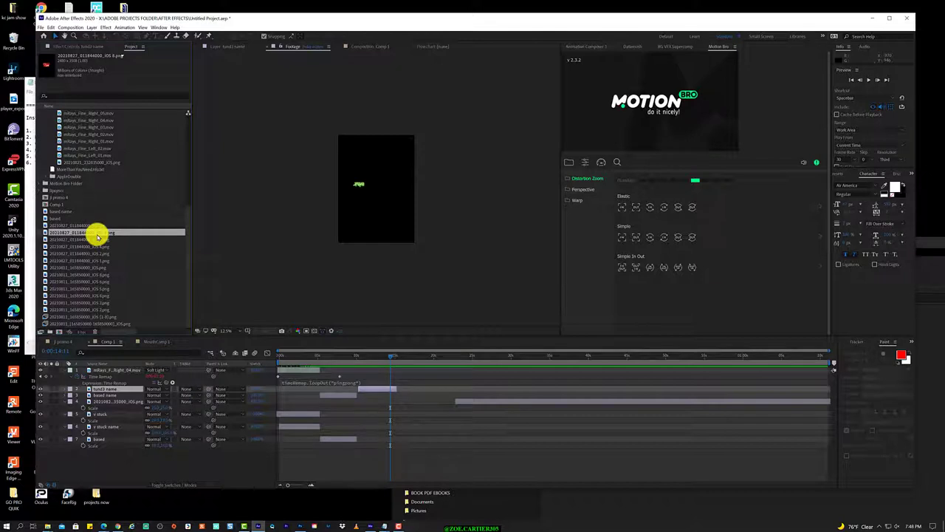
key(Return)
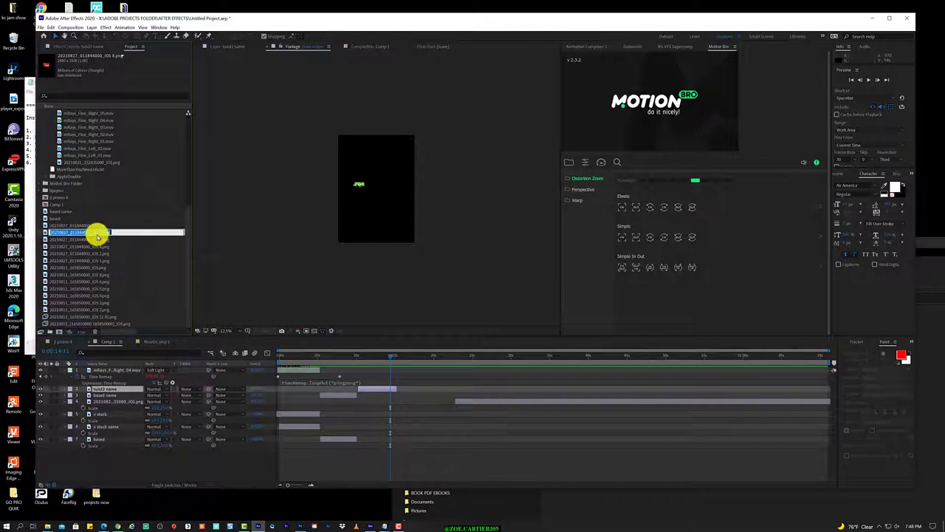
text(ba)
text(stice leag)
text(e name)
key(Return)
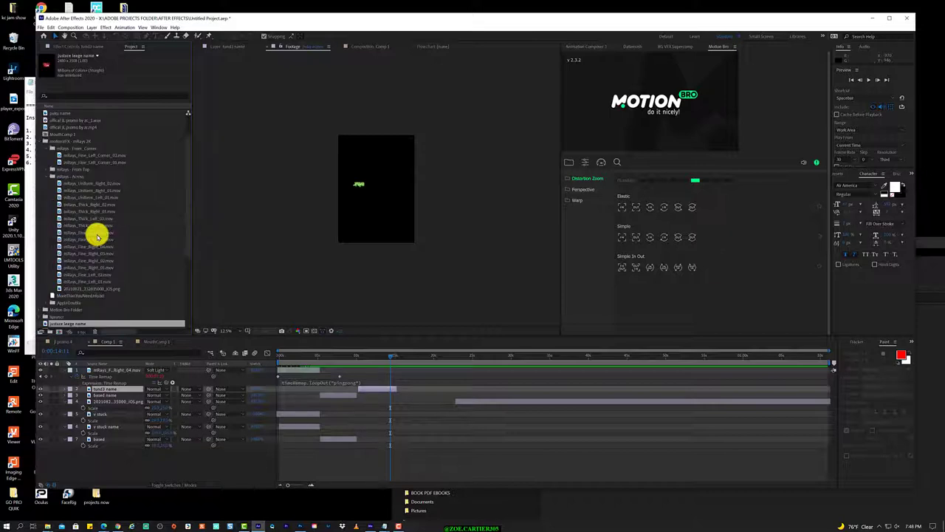
Step: Collapse the motionVFX mRays folder and preview the 20210827_011844000_iOS 4.png image
click(88, 184)
scroll(88, 189, up, 2)
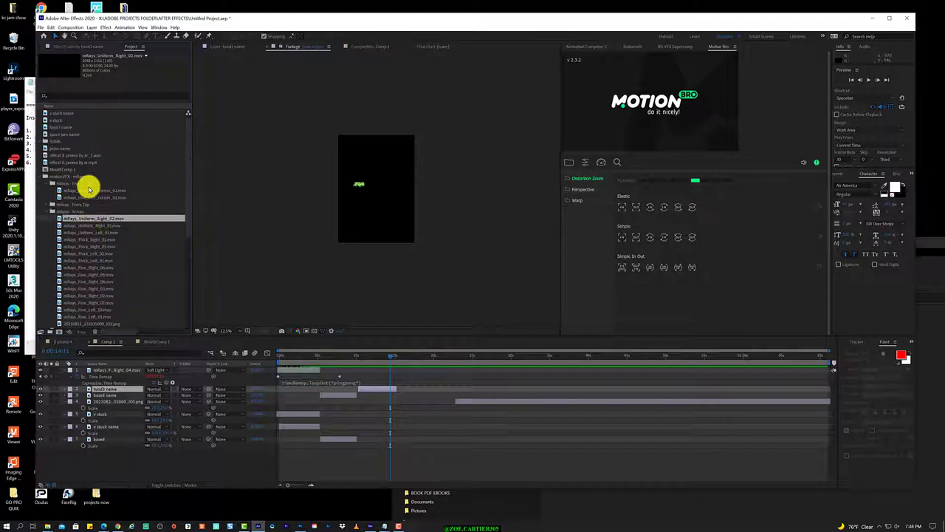
click(42, 178)
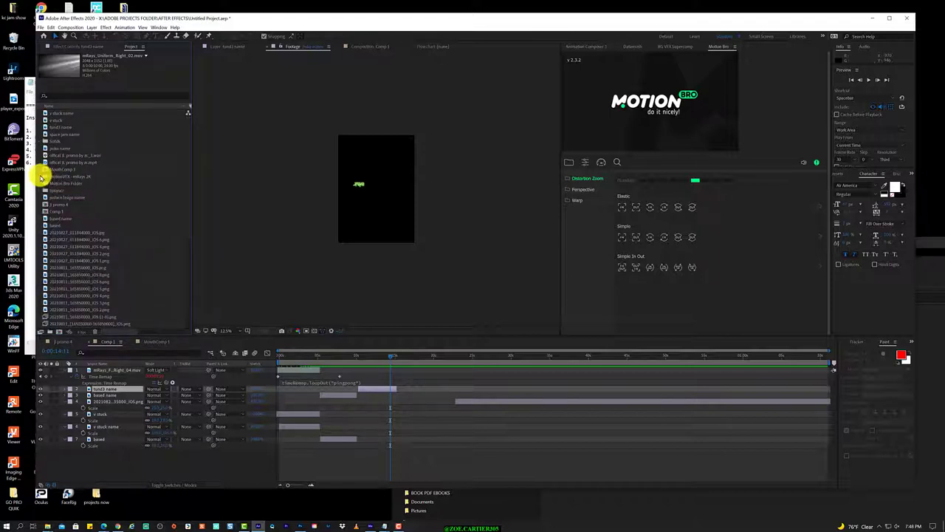
click(43, 177)
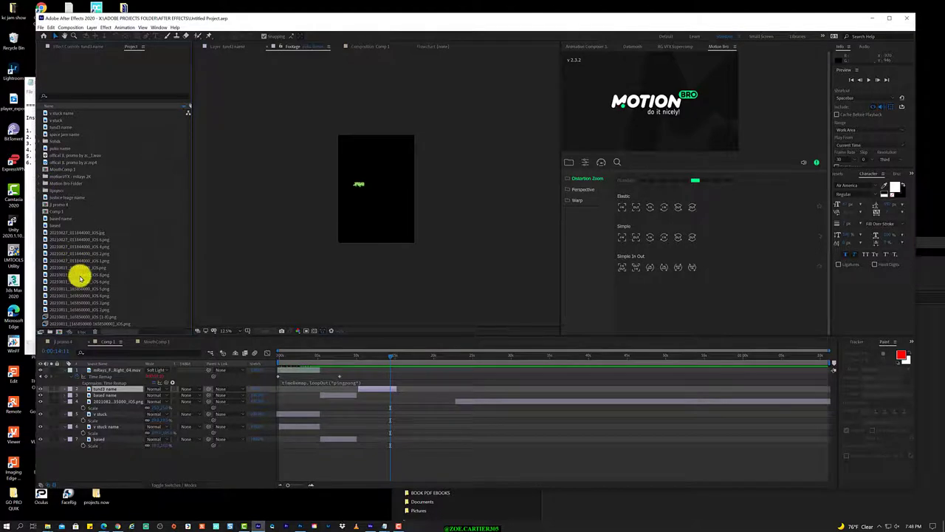
click(93, 247)
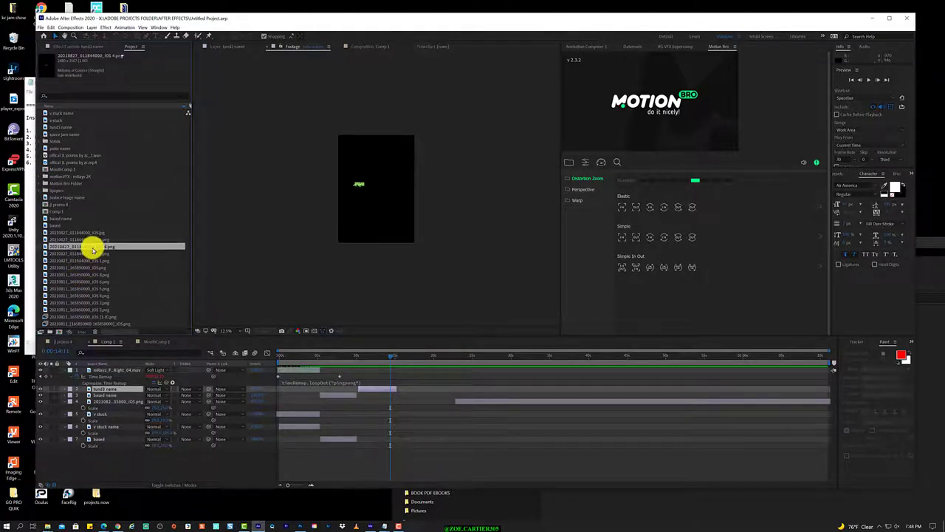
double_click(92, 247)
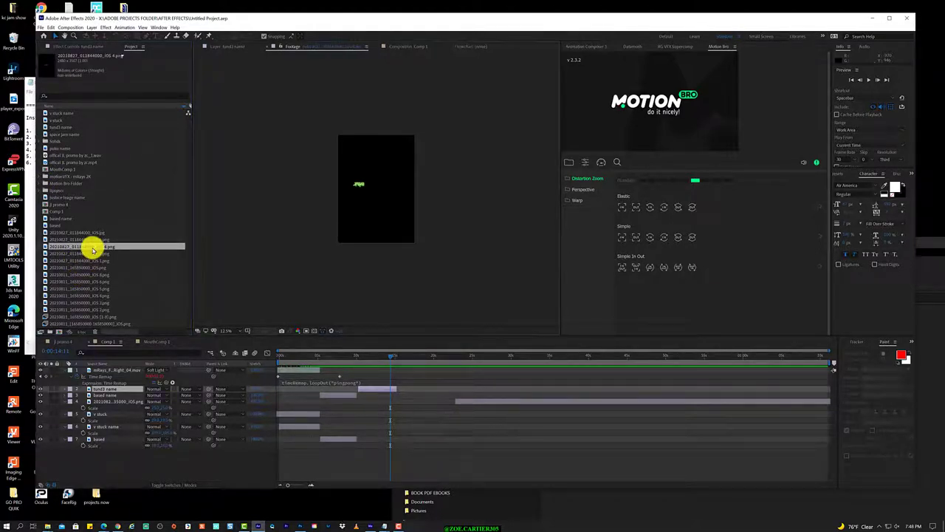
right_click(138, 246)
Step: Rename the iOS 4.png image to 'K CHARLES NAME'
click(350, 251)
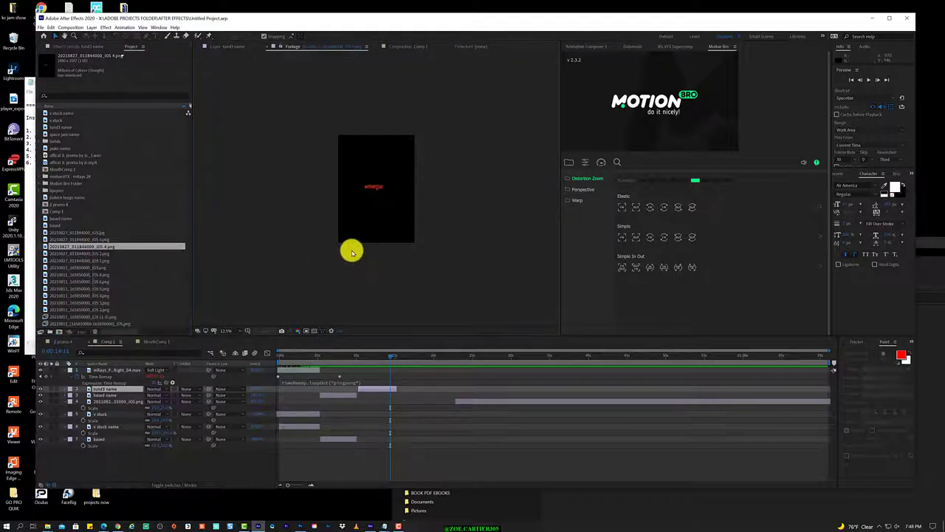
scroll(352, 252, up, 3)
scroll(352, 252, up, 1)
scroll(351, 252, down, 1)
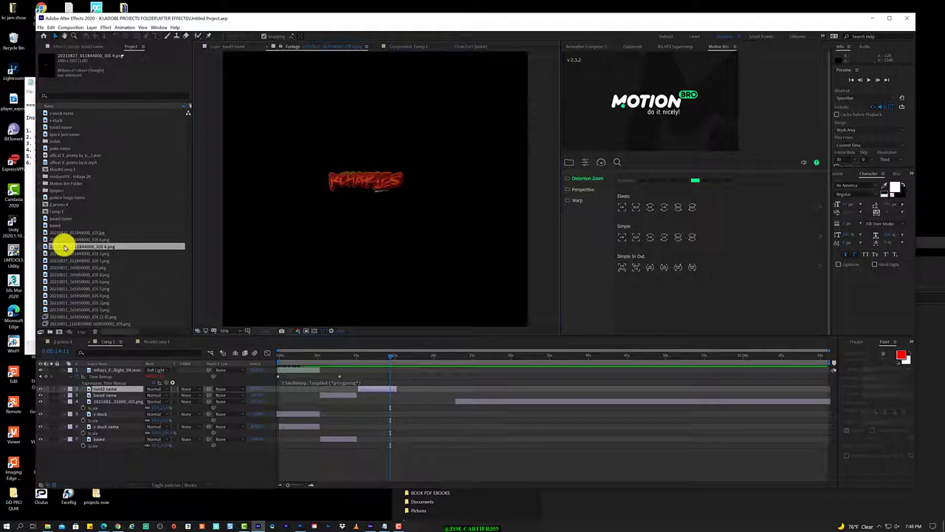
key(Return)
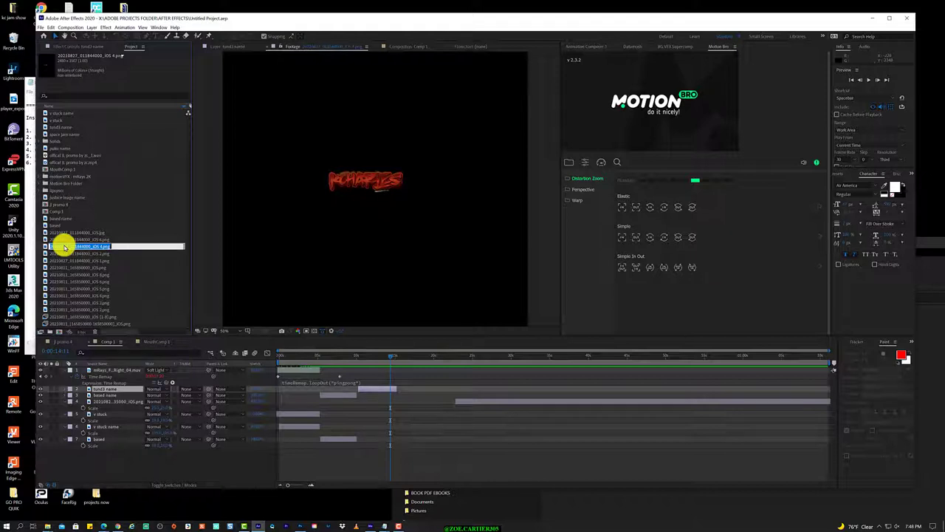
key(BackSpace)
text(K CHARLES NAME)
key(Return)
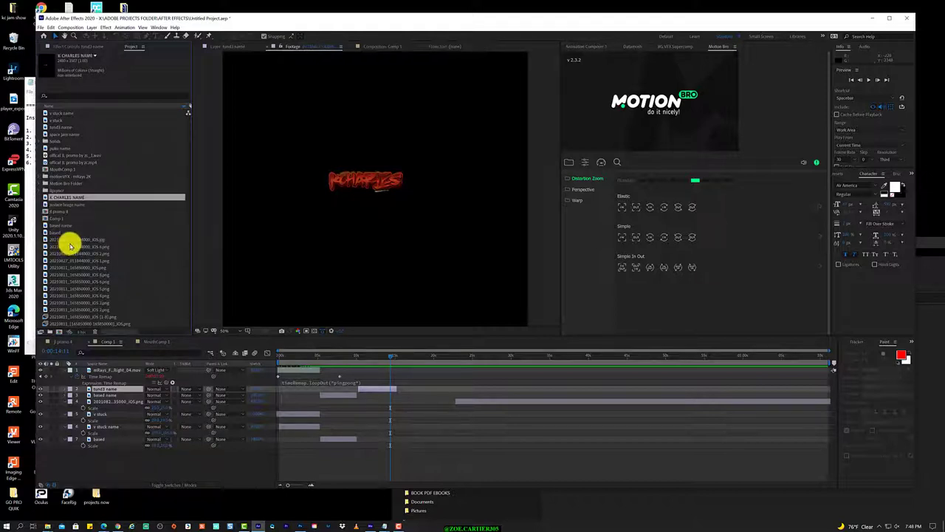
Step: Preview the iOS 6.png image and rename it to 'Zoediac name'
click(69, 246)
double_click(82, 245)
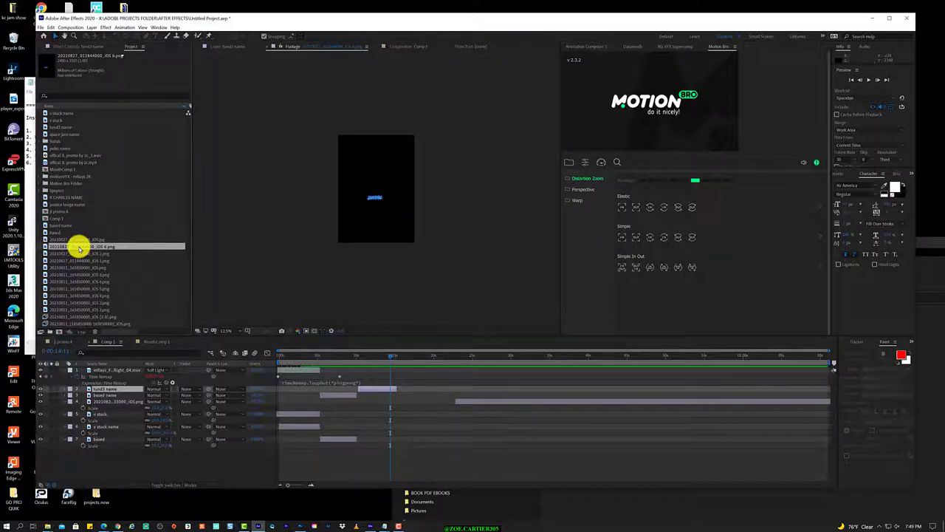
key(Return)
text(2k)
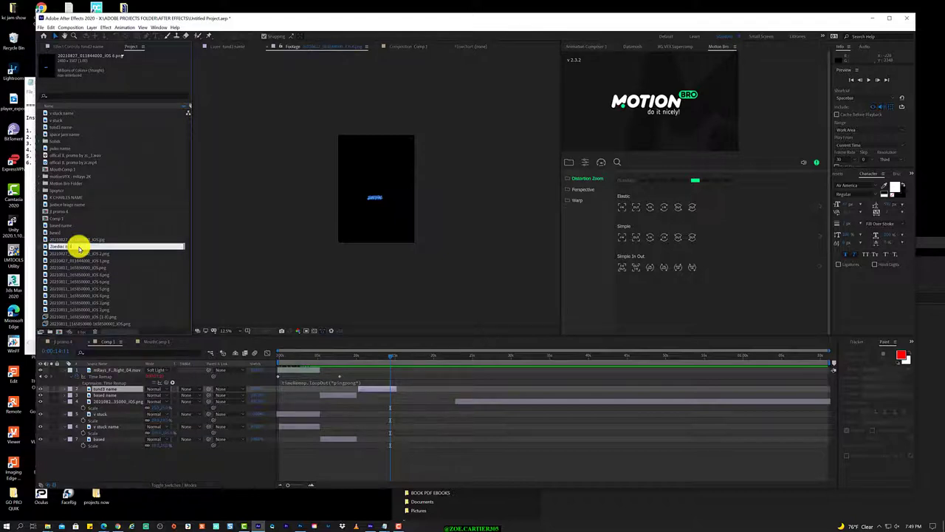
key(Return)
Step: Preview the iOS 2.png image and rename it to 'love ok name'
click(76, 251)
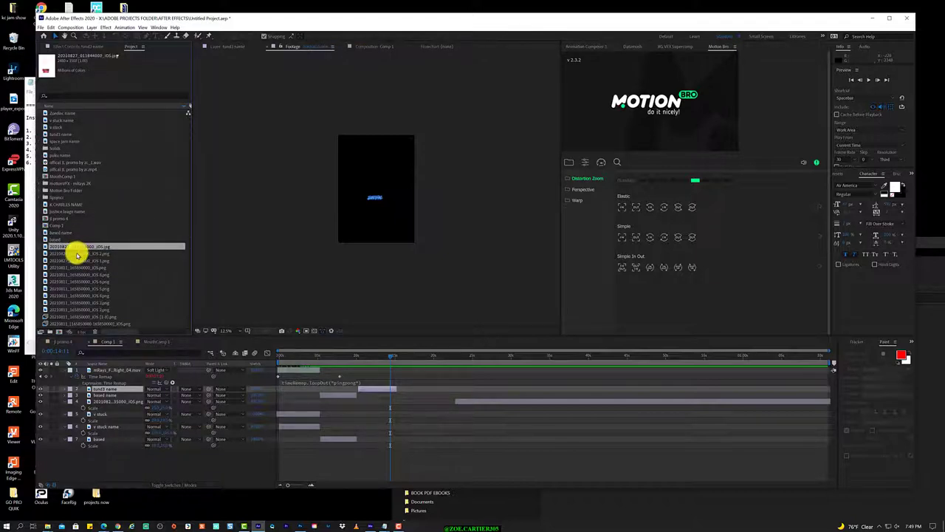
double_click(74, 255)
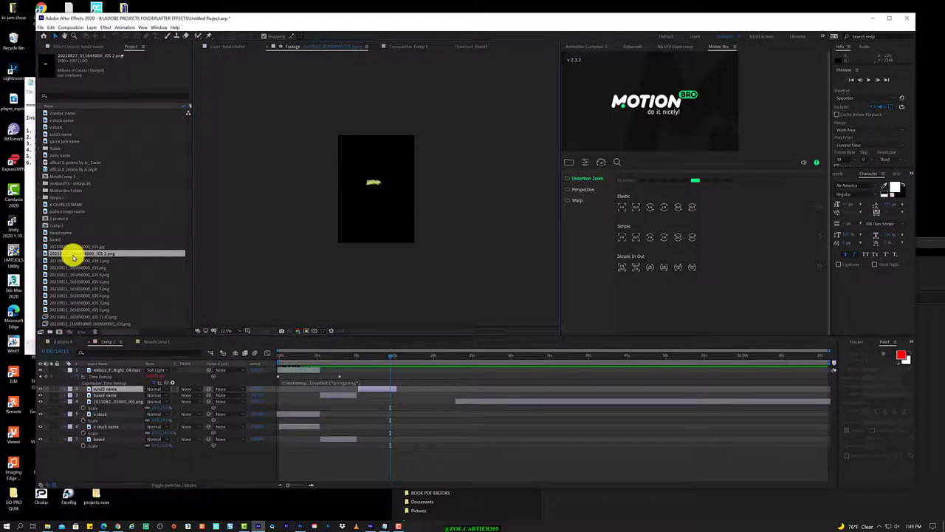
drag(74, 257, 77, 255)
key(Return)
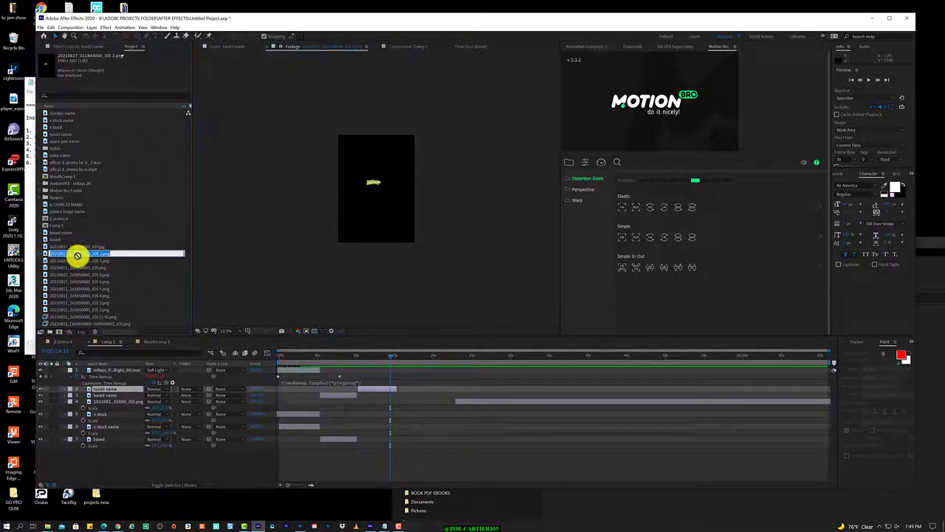
text(love)
text( ok name)
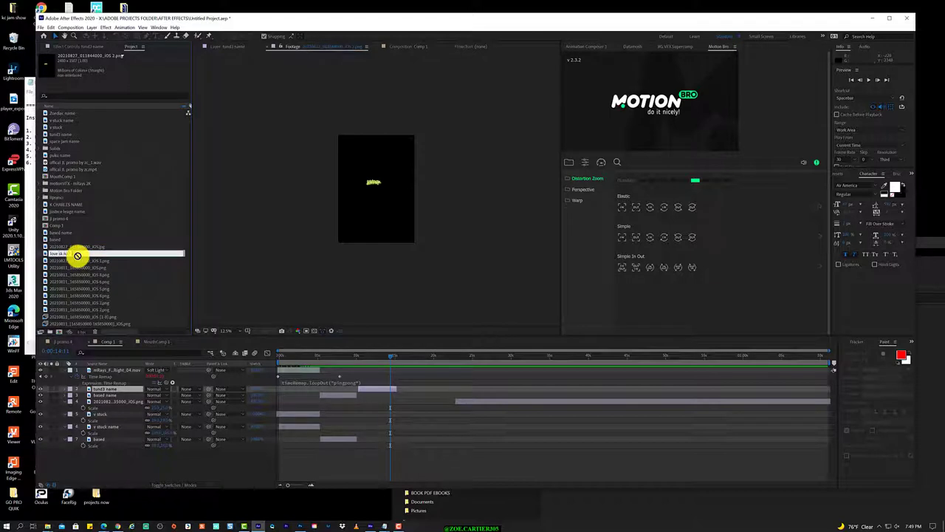
key(Return)
Step: Rename the iOS 1.png image to 'chief pound name' and maximize the After Effects window
click(78, 255)
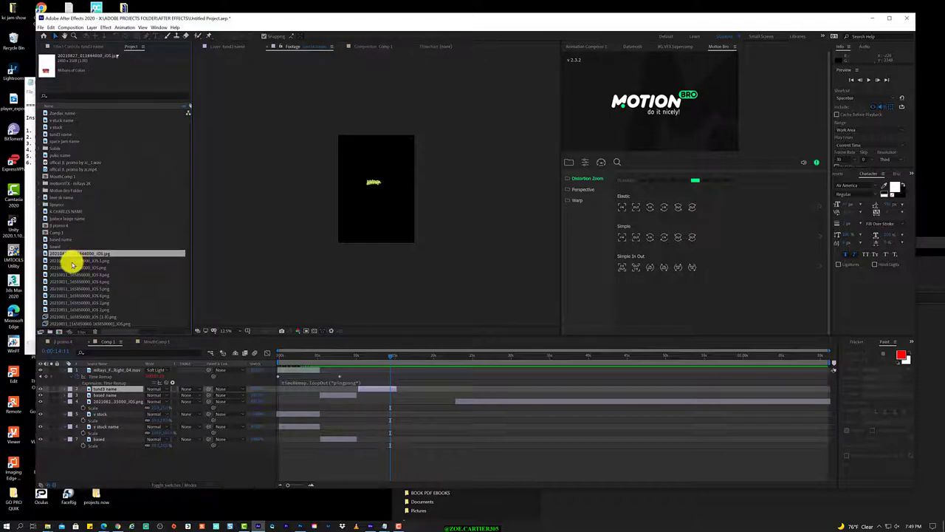
click(71, 262)
key(Return)
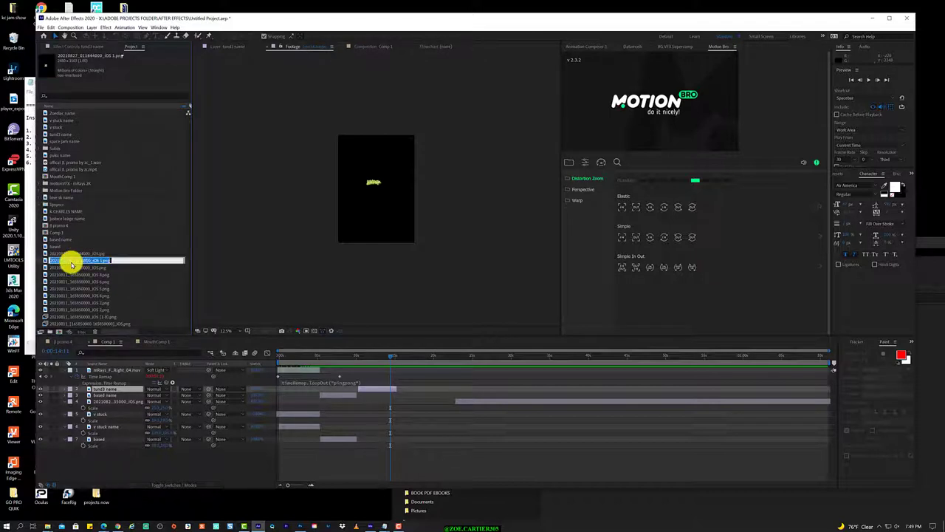
text(che)
text(f na)
key(Return)
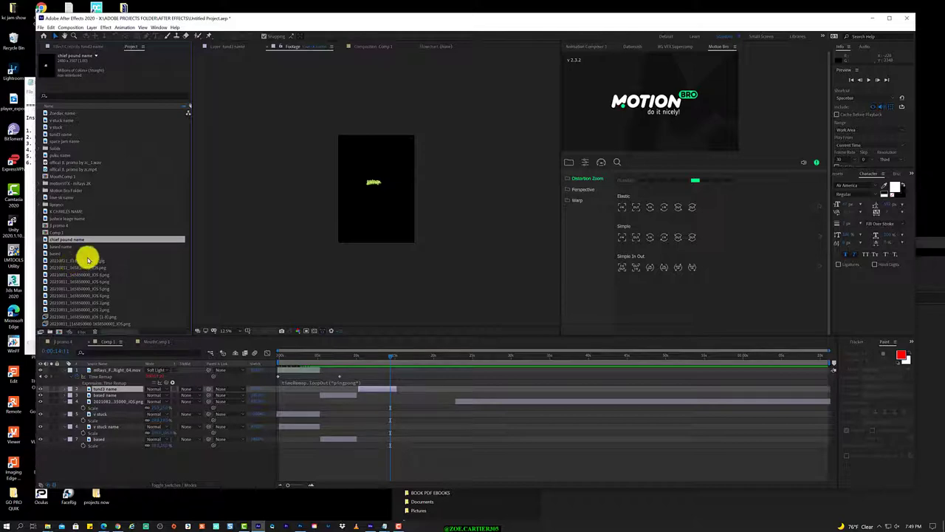
click(890, 19)
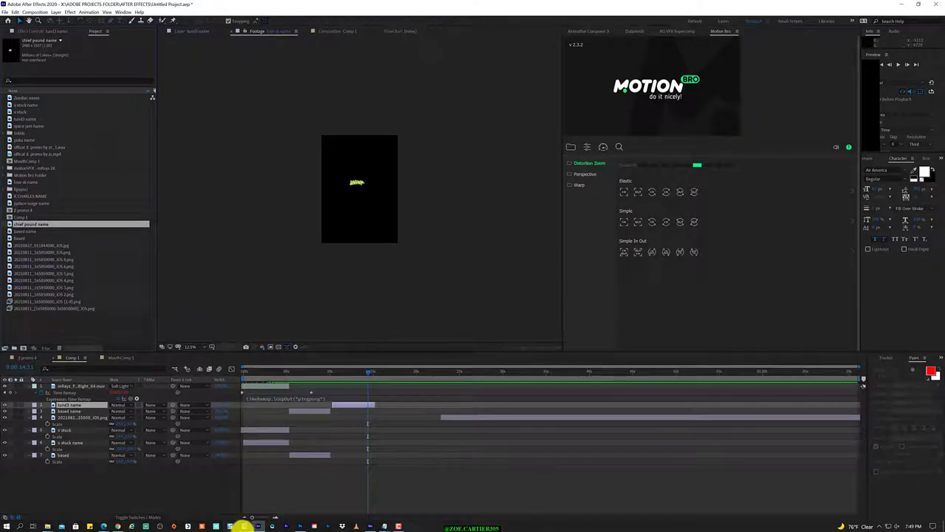
Step: Bring up Camtasia from the taskbar and hit Record to begin a new capture
click(243, 525)
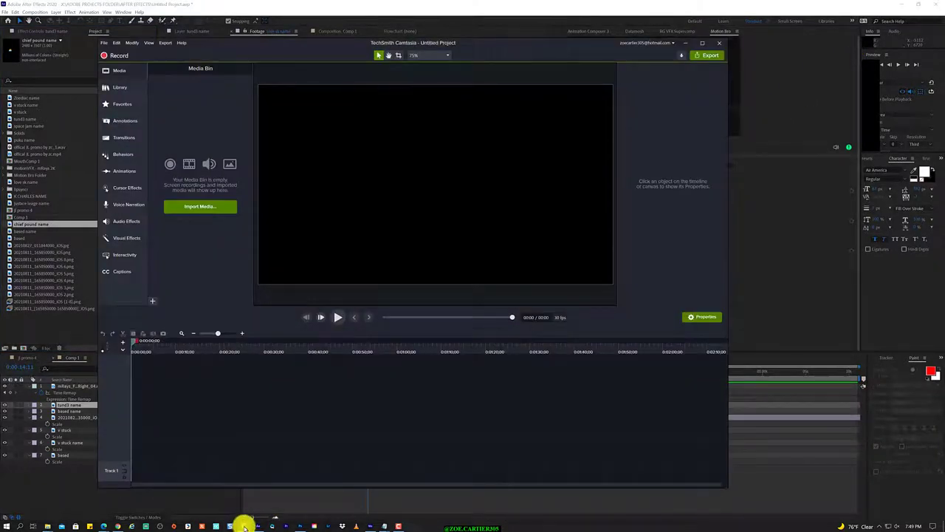
click(244, 526)
click(244, 526)
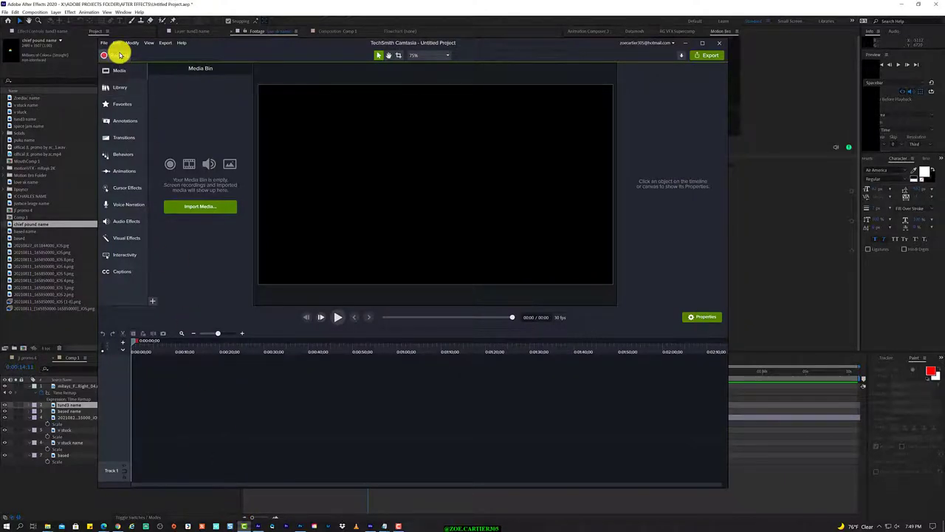
click(120, 55)
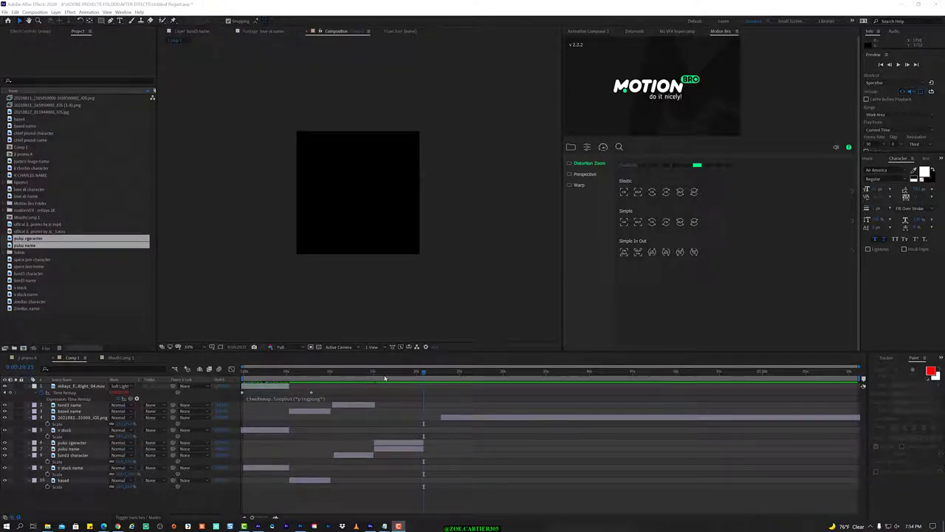
Step: Drag the love sk character and love sk name items into the timeline near 20 seconds
mouse_move(385, 378)
mouse_down()
mouse_move(425, 389)
mouse_move(424, 405)
mouse_up()
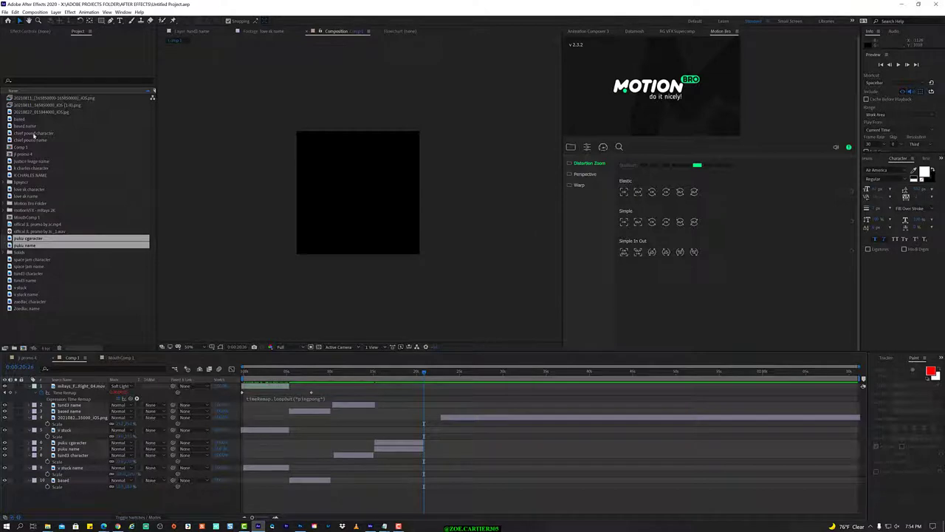
click(35, 190)
shift+click(32, 196)
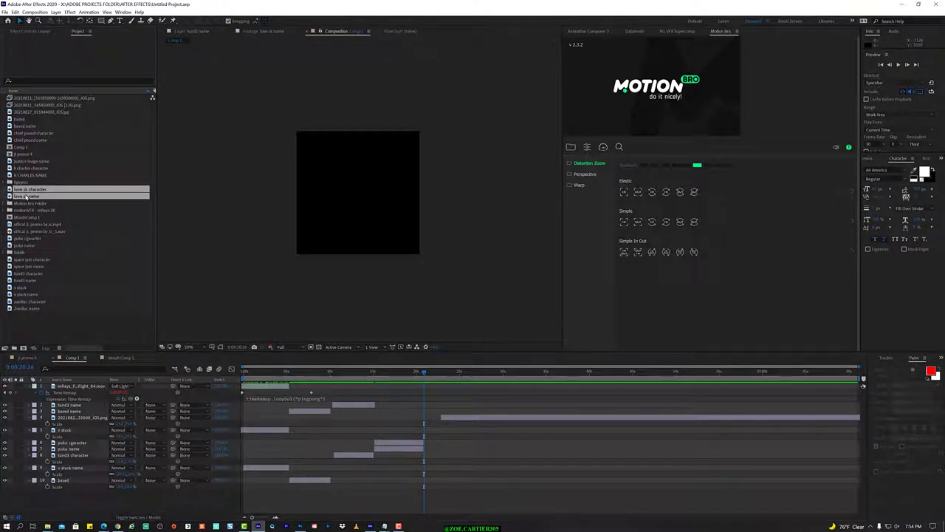
drag(27, 196, 424, 456)
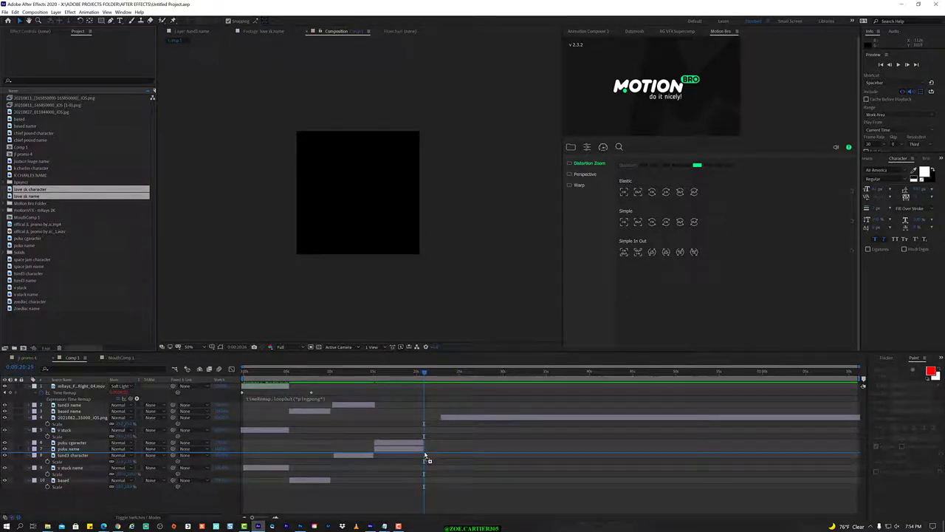
drag(425, 456, 424, 456)
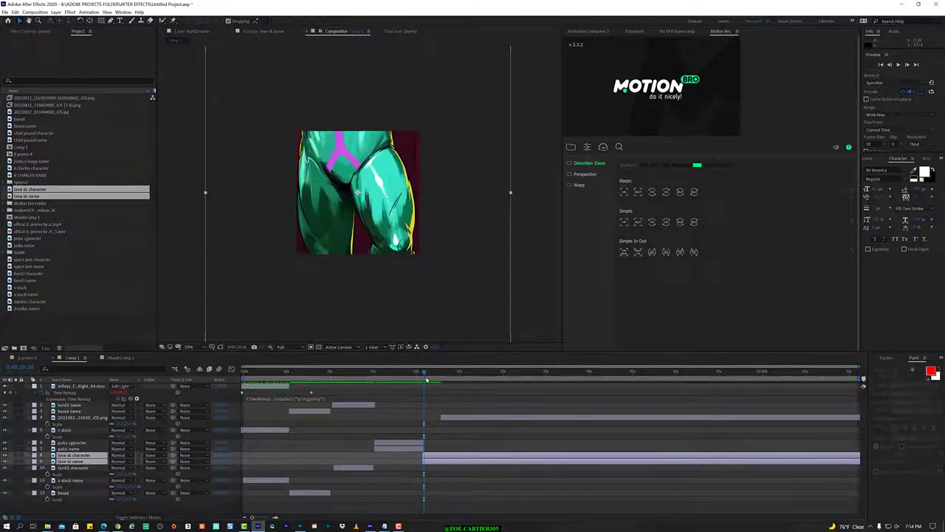
Step: Scrub around the new love sk layers to preview them, then deselect them
drag(429, 377, 493, 379)
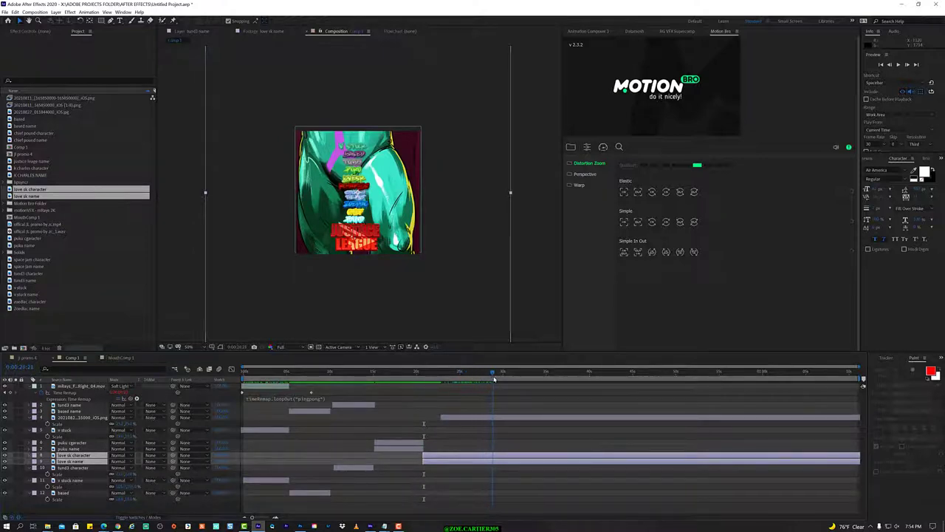
mouse_move(492, 379)
mouse_down()
mouse_move(406, 376)
mouse_move(461, 383)
mouse_up()
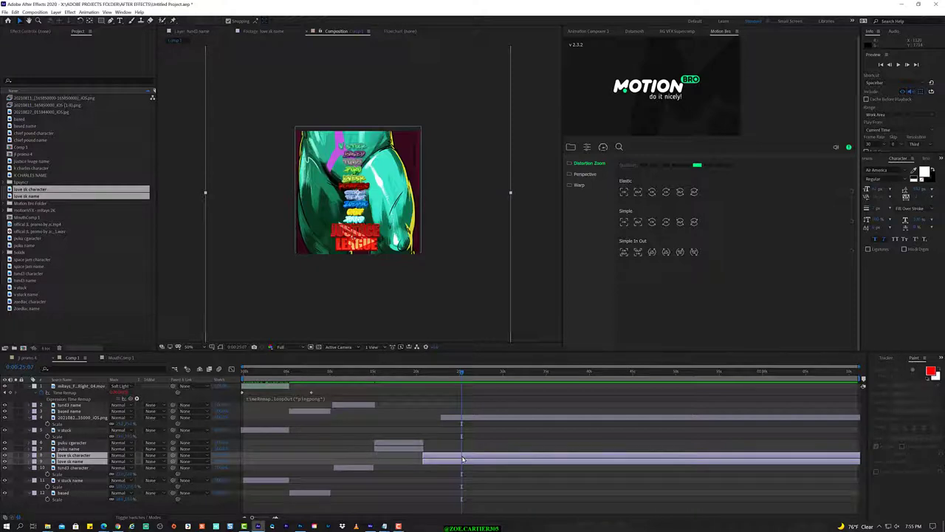
click(460, 453)
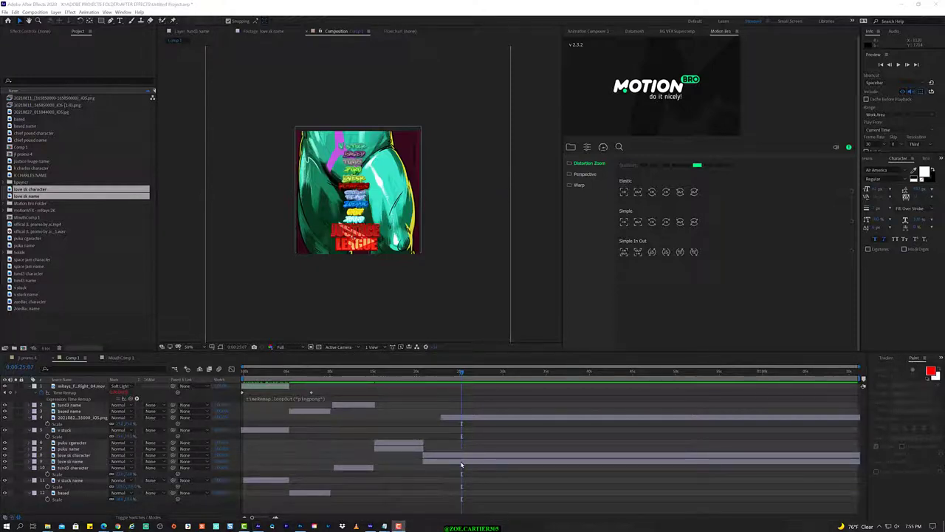
click(464, 437)
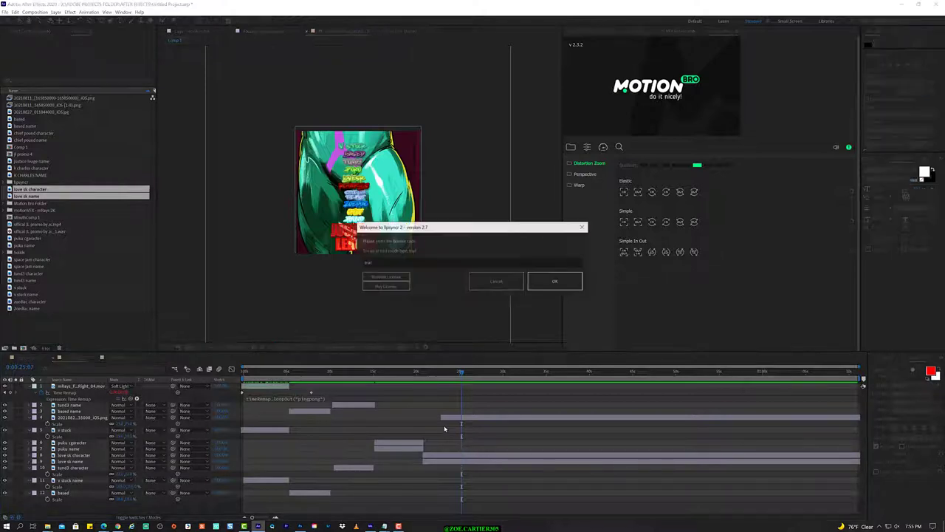
Step: Close the lipsyncr licence dialog and the lipsyncr 2.6 panel
click(583, 228)
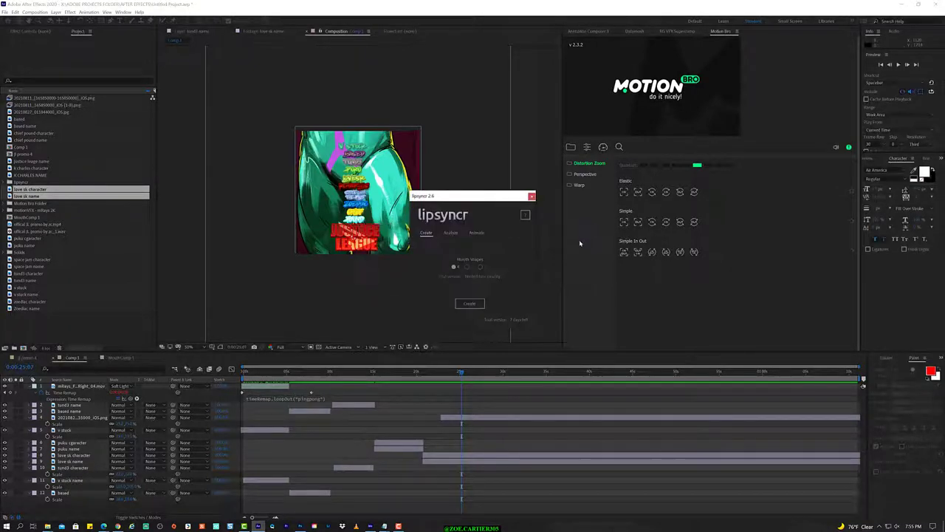
click(531, 196)
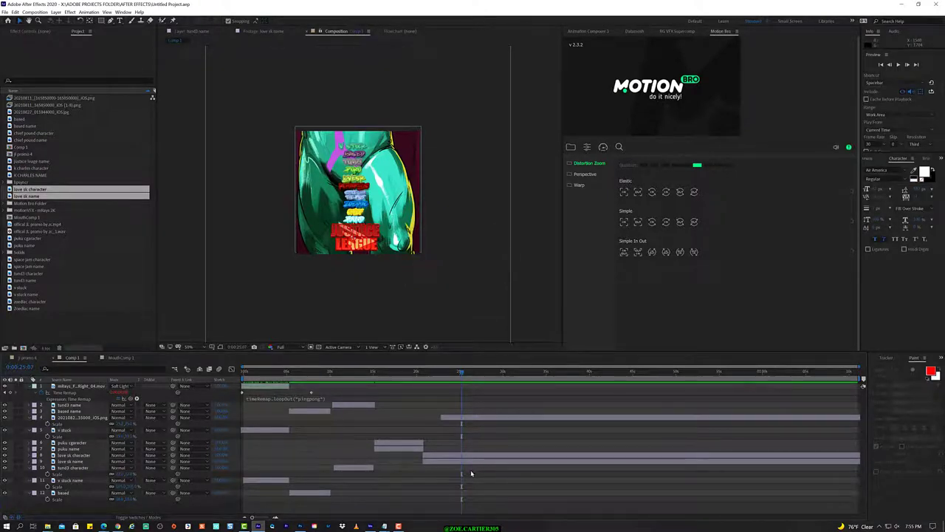
drag(464, 449, 457, 480)
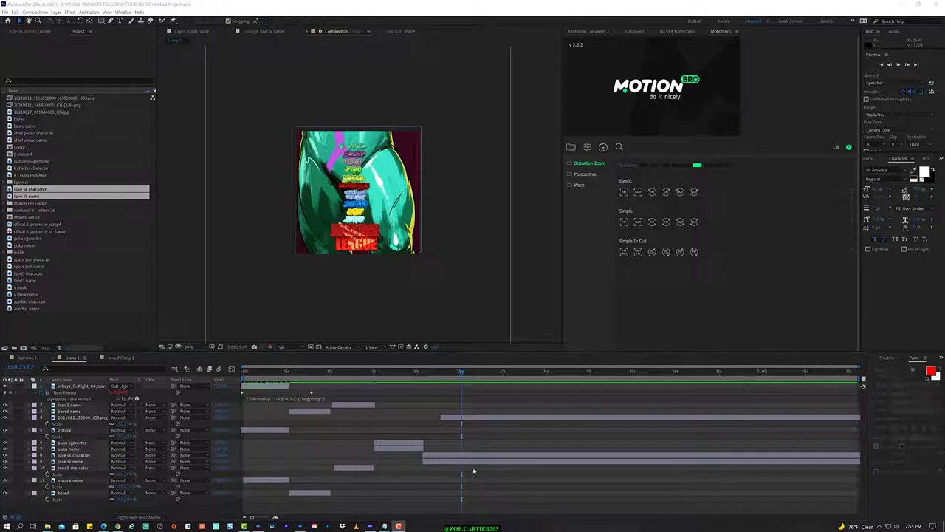
Step: Scrub the current time to about 0:00:24, where the love sk artwork shows
click(417, 373)
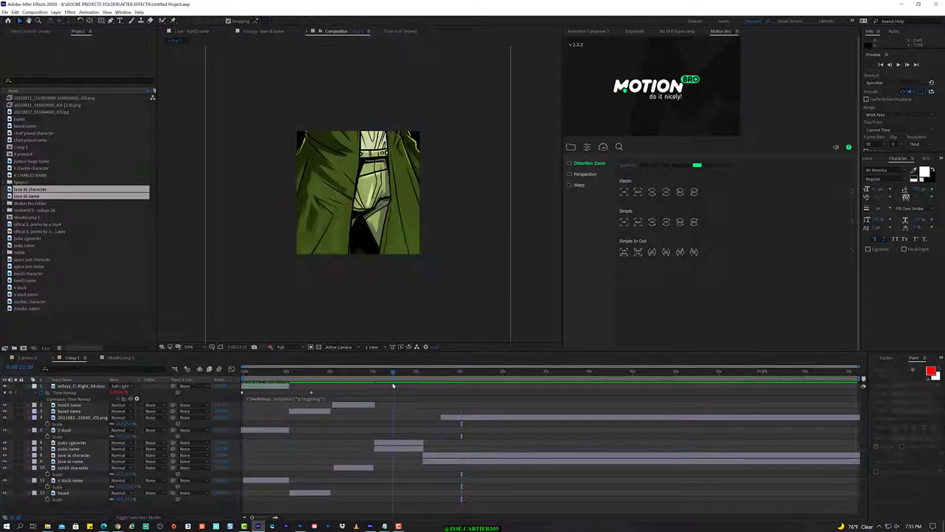
drag(419, 386, 452, 390)
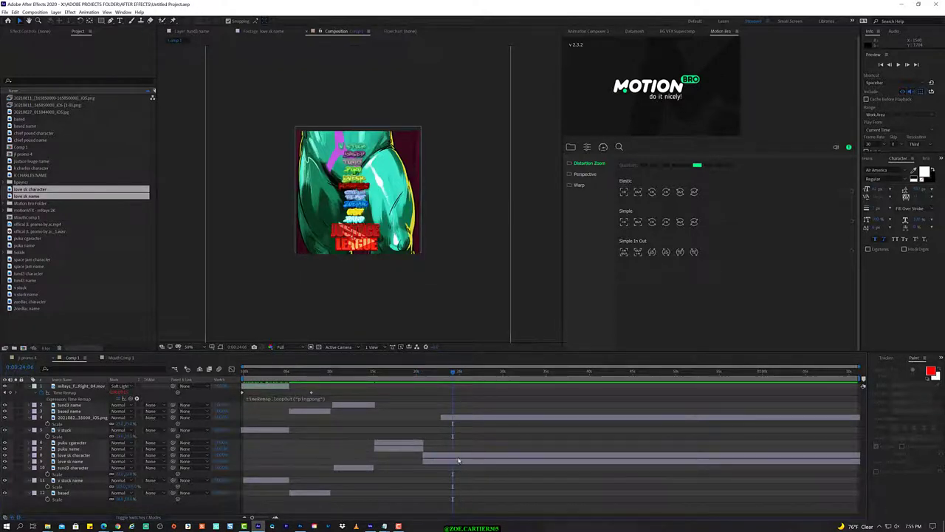
click(35, 12)
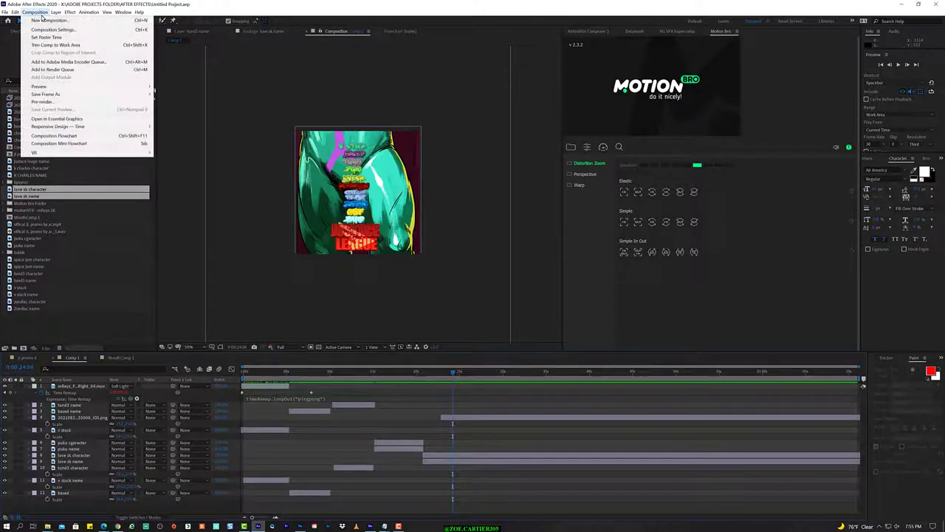
click(7, 12)
mouse_move(14, 13)
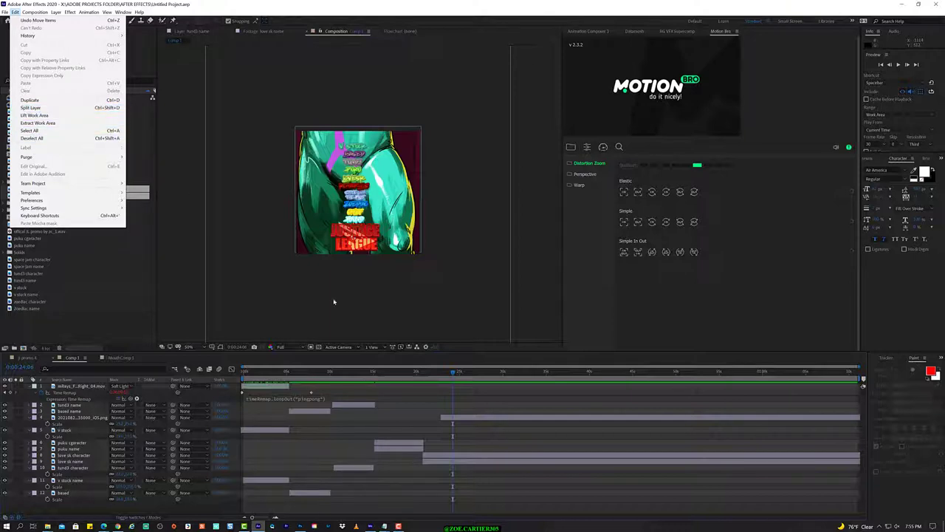
click(464, 460)
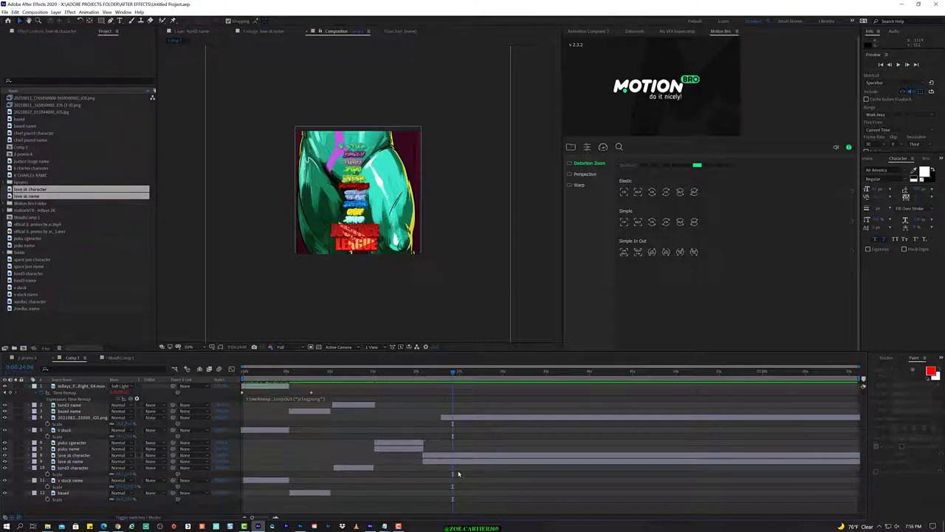
Step: Select the love sk character and love sk name layers, then the promo audio file in the Project panel
click(78, 448)
click(81, 461)
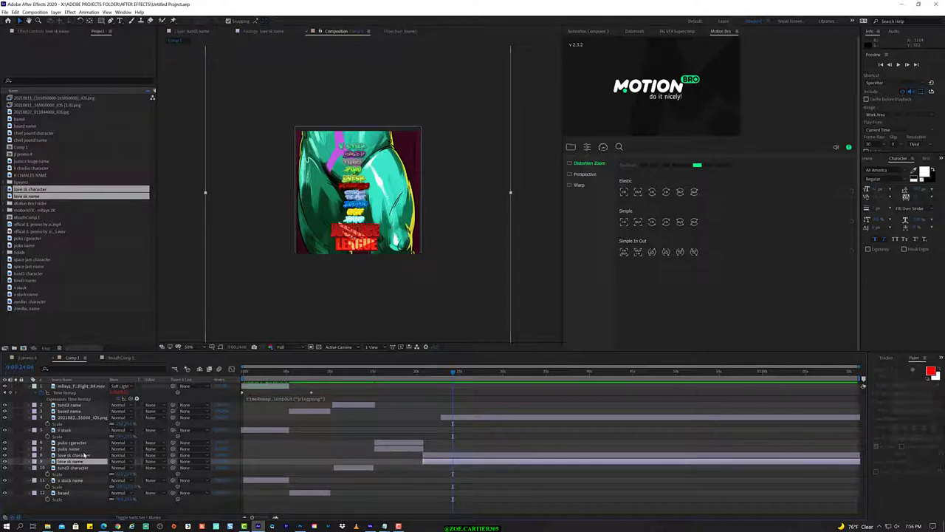
click(82, 455)
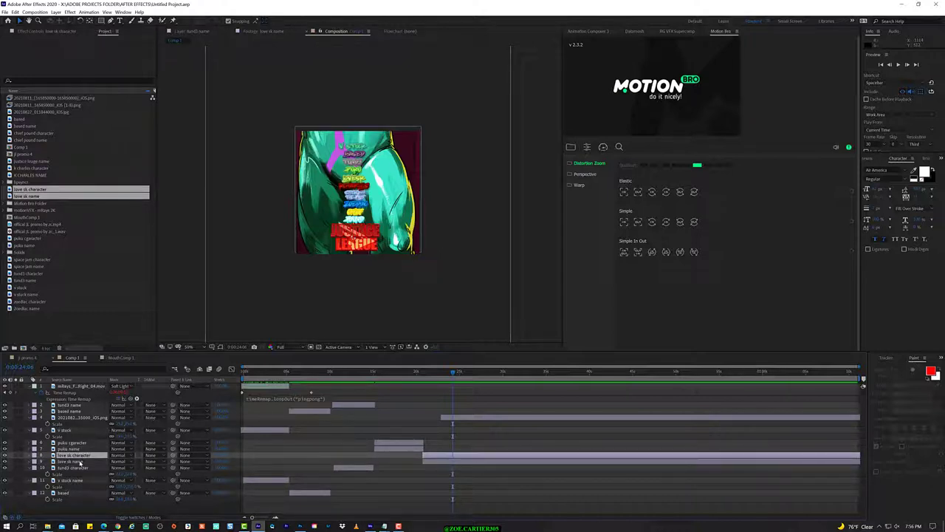
ctrl+click(82, 461)
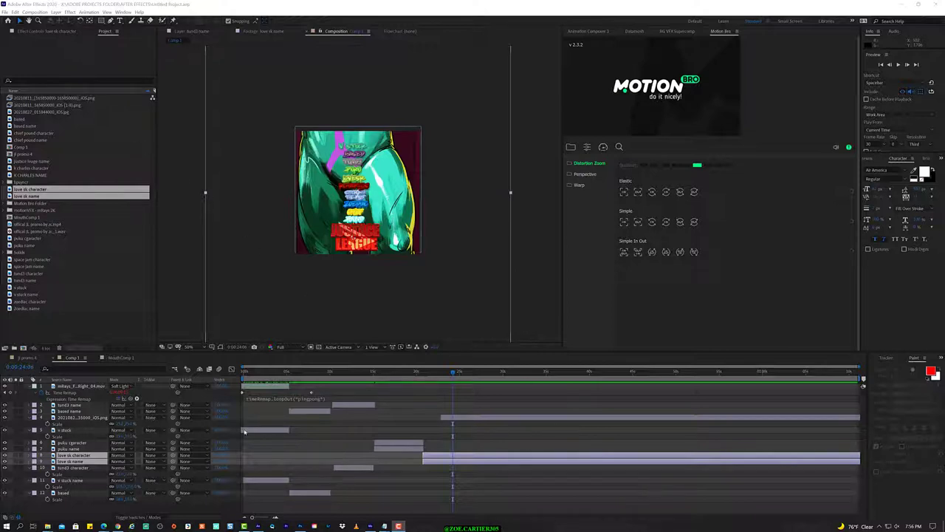
click(56, 11)
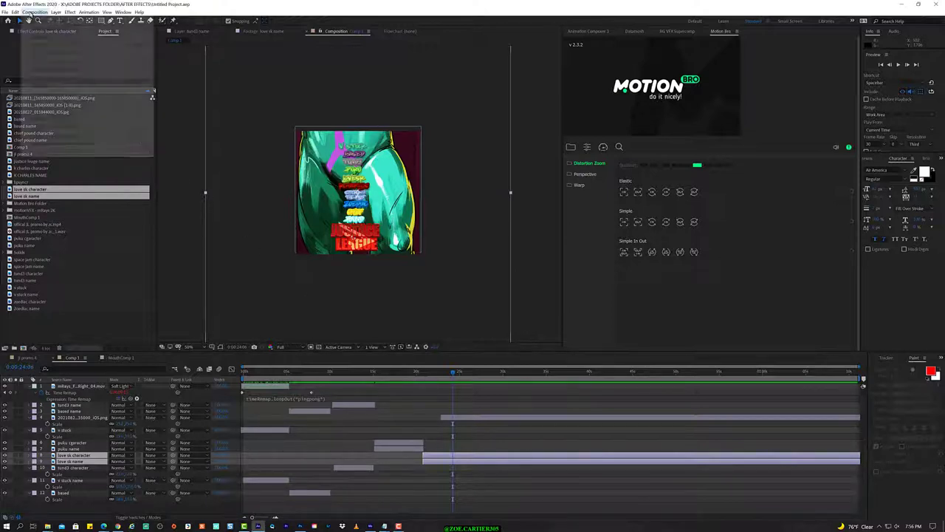
click(77, 5)
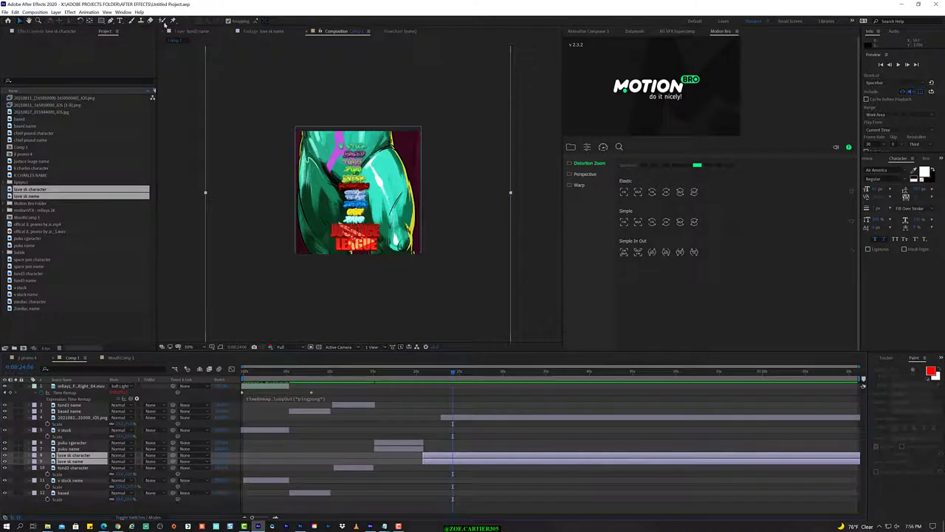
click(138, 12)
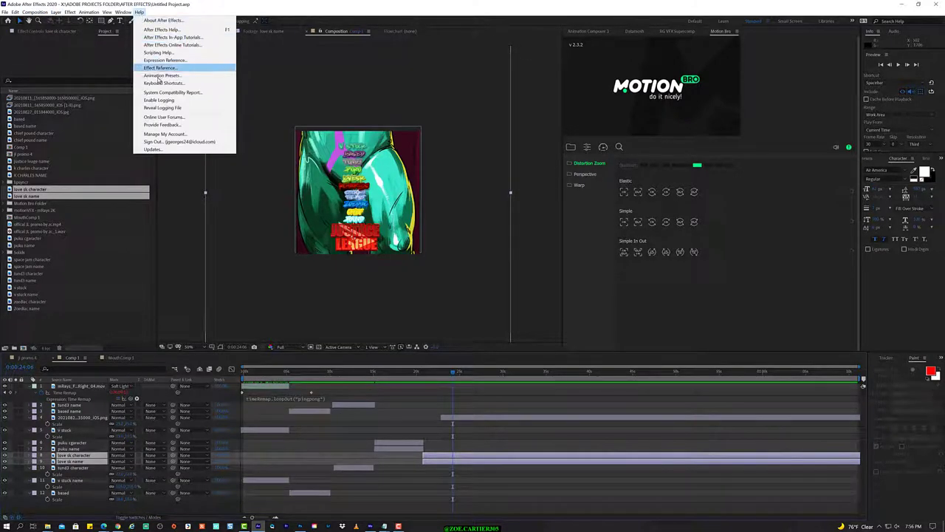
click(124, 232)
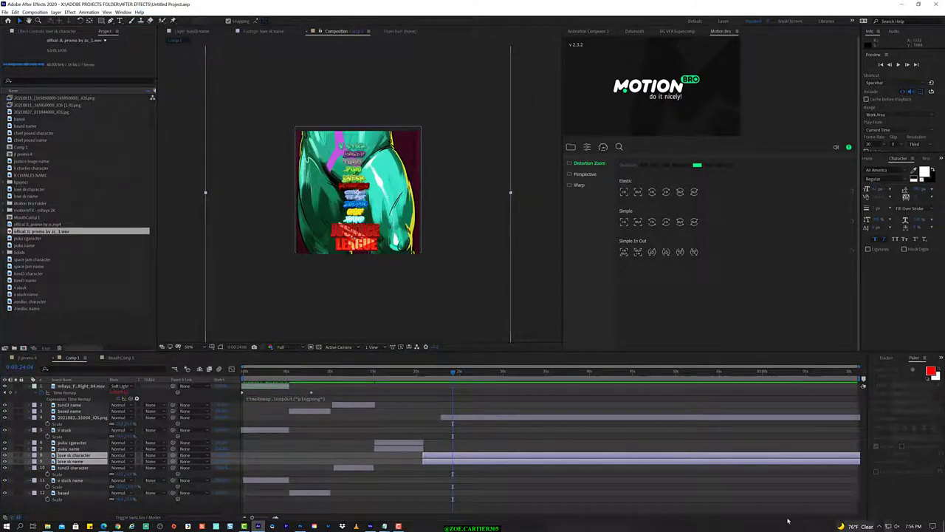
click(399, 525)
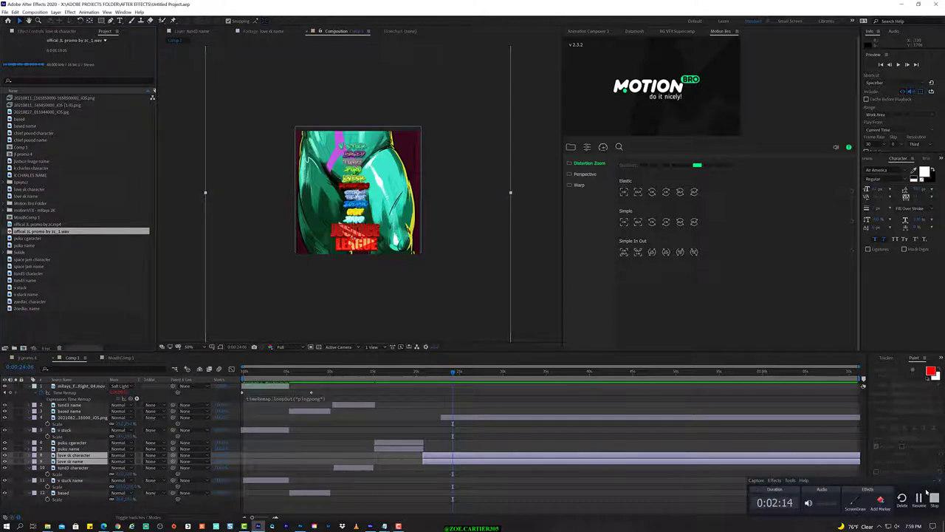
click(933, 498)
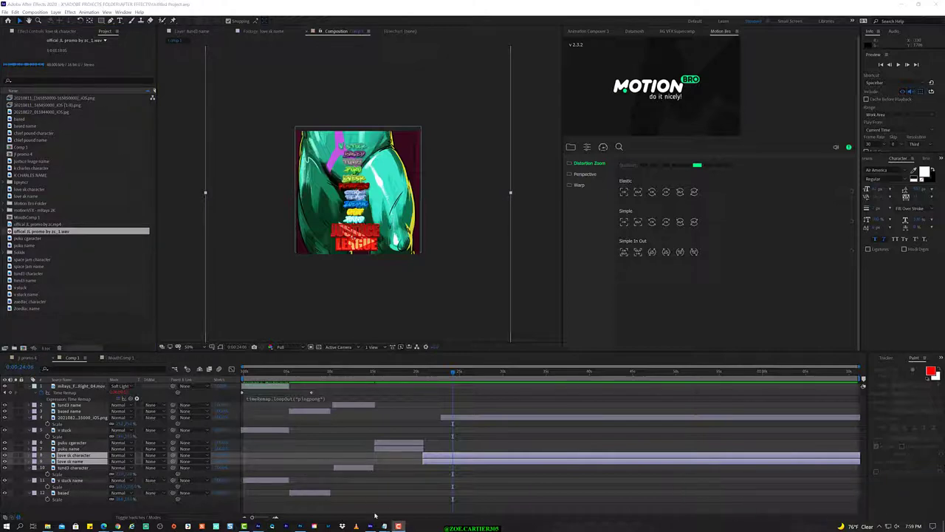
click(399, 525)
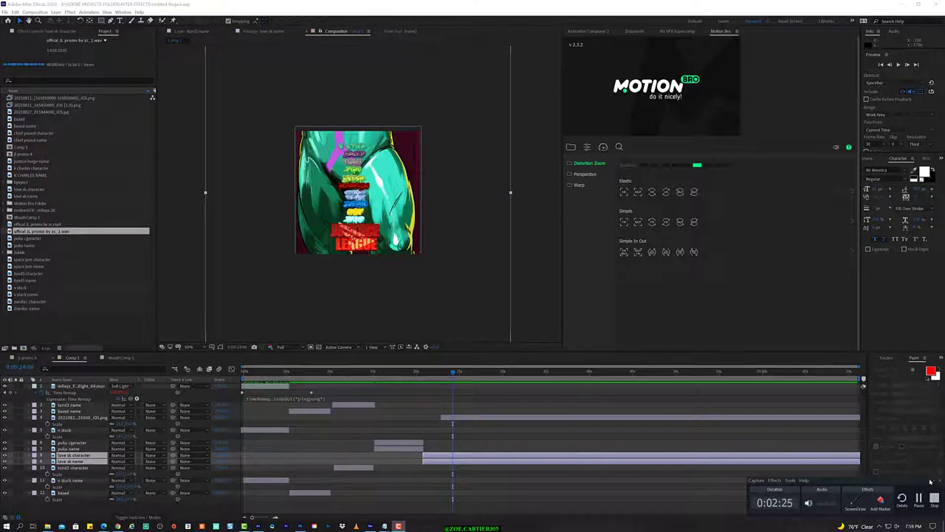
click(935, 481)
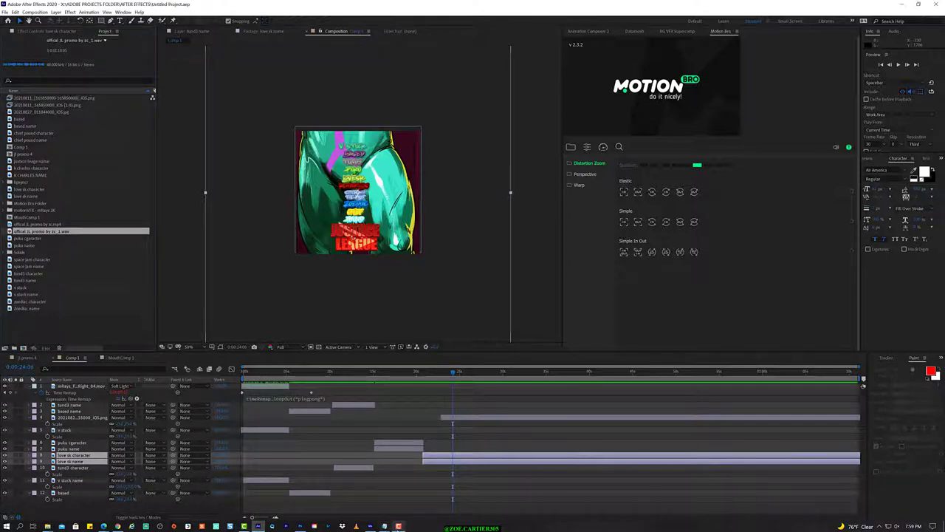
right_click(398, 526)
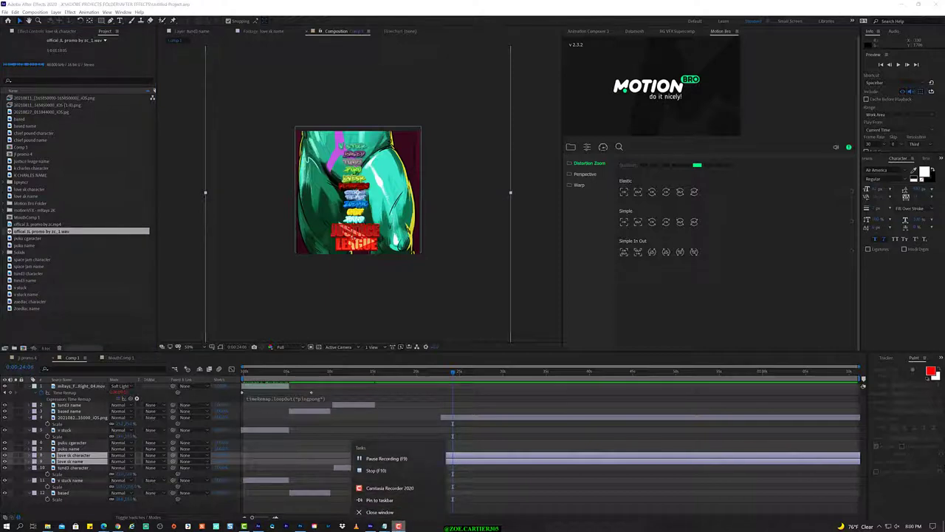
key(Escape)
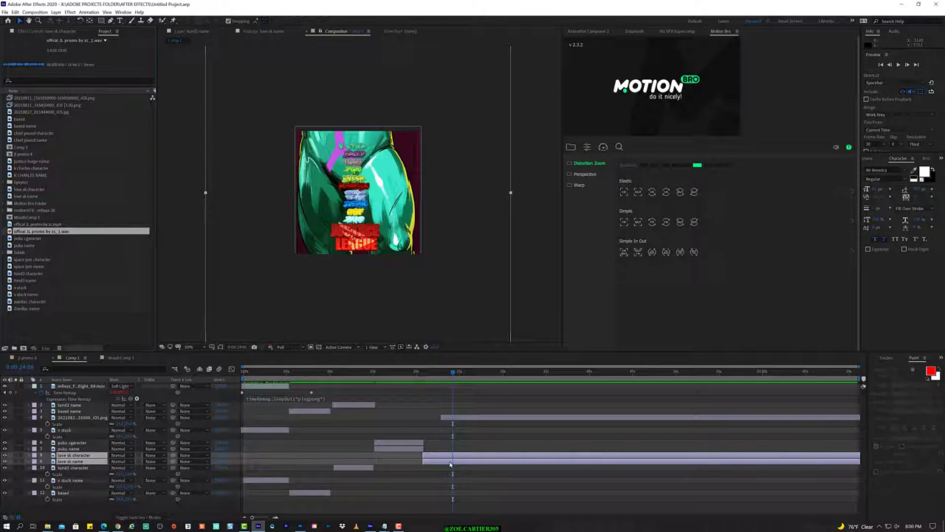
drag(454, 372, 452, 377)
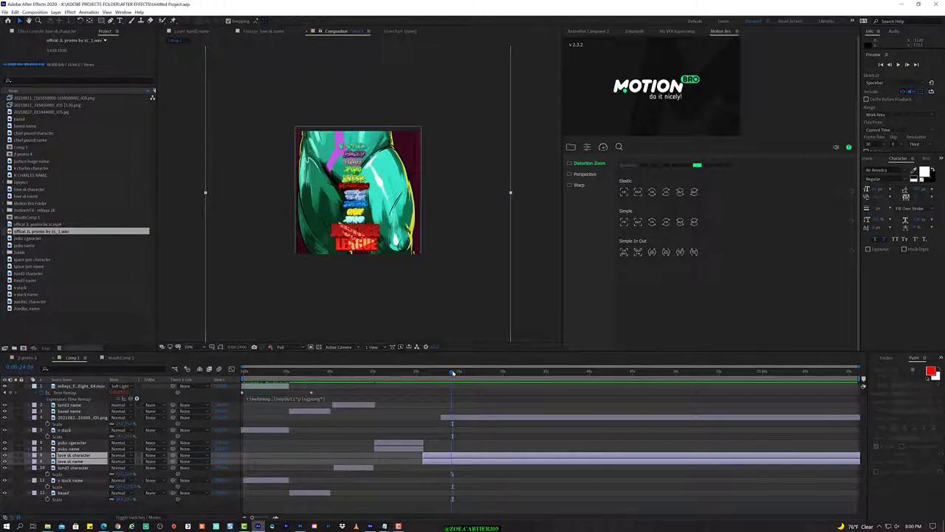
Step: Set the time to 0:00:24:01 and check layer bounds, returning the view to 25% zoom
click(453, 377)
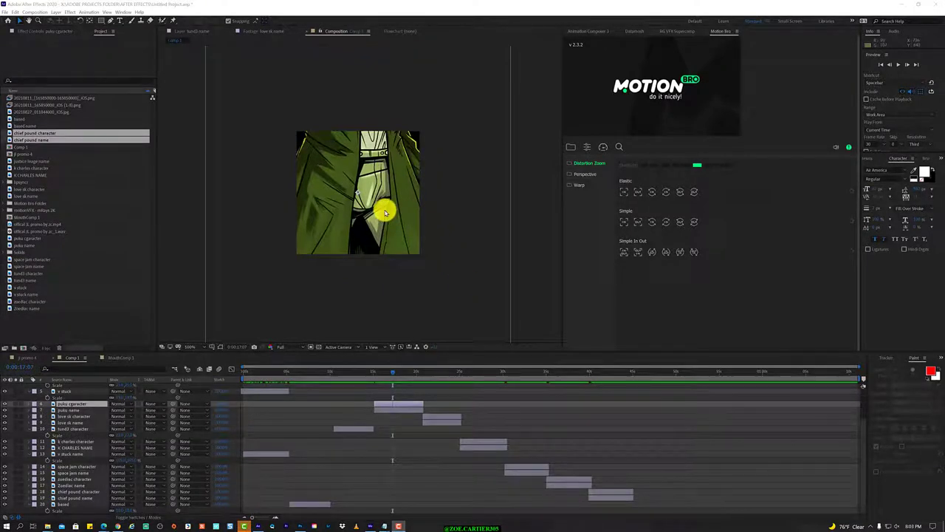
key(comma)
key(comma)
key(comma)
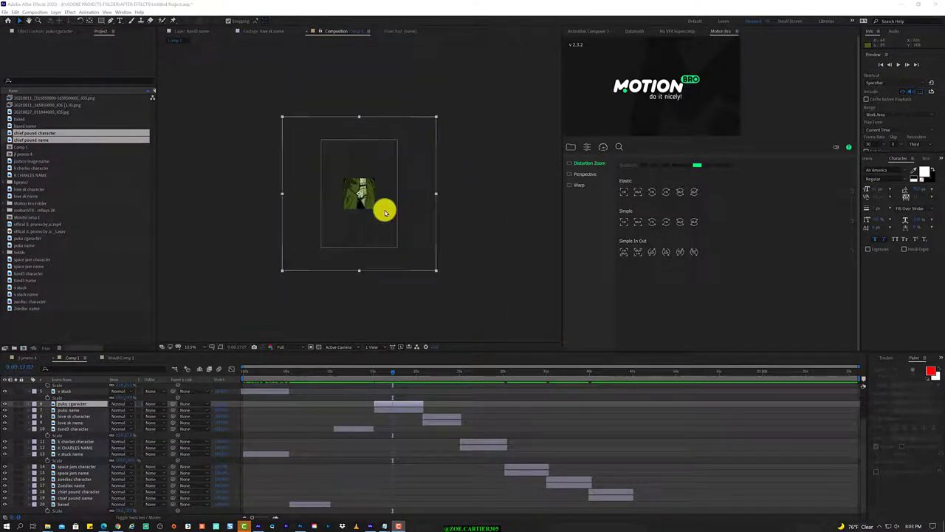
key(period)
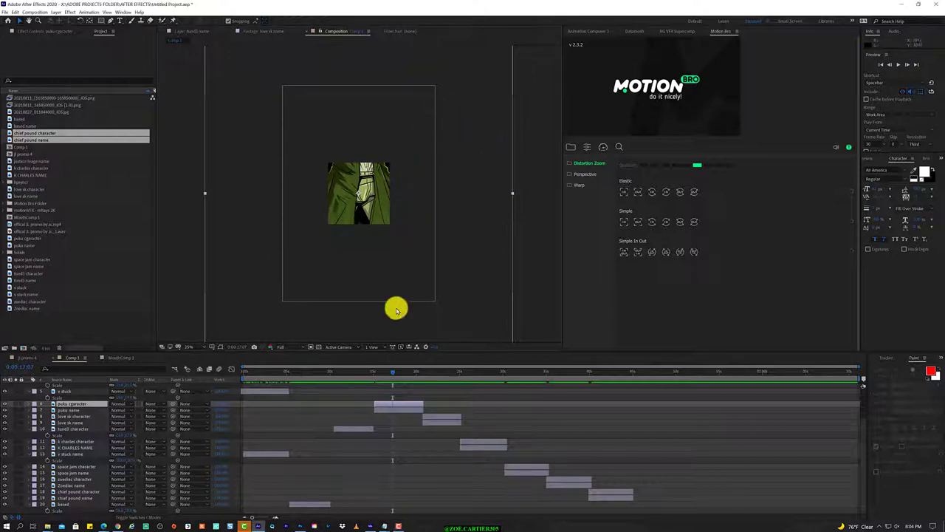
click(388, 443)
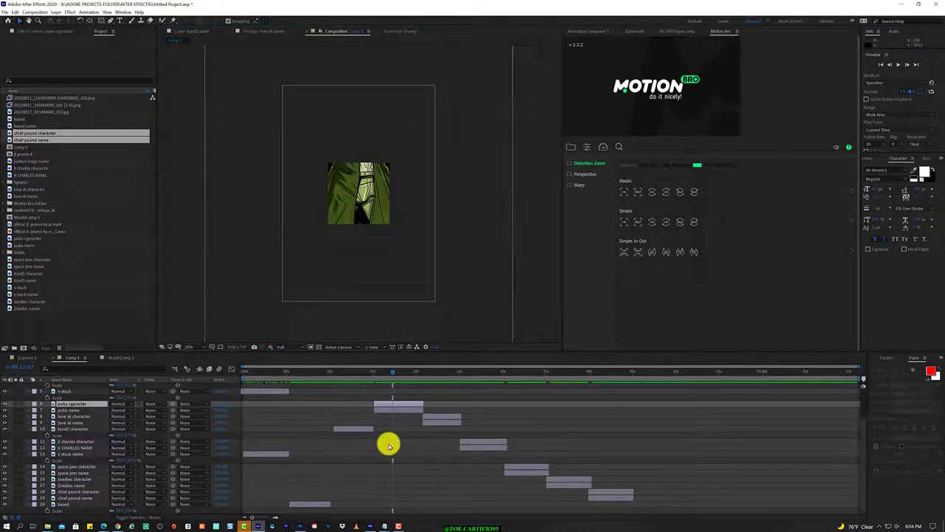
Step: Give the pulu character and pulu name layers the Green label, then return to 0:00:00
click(395, 402)
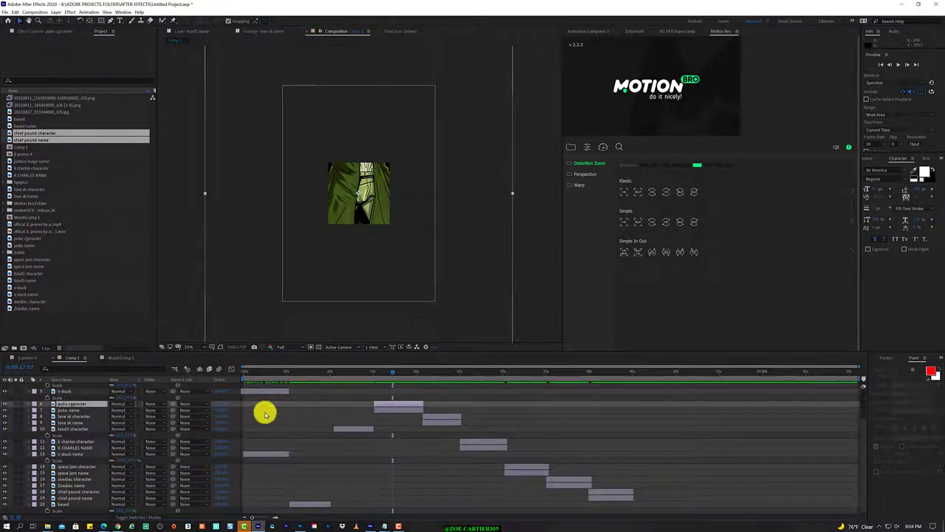
click(81, 407)
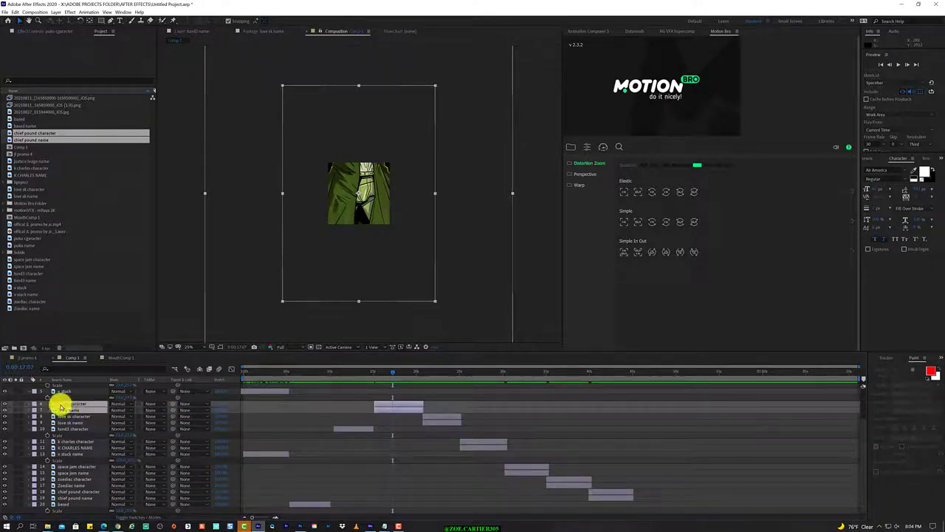
click(34, 403)
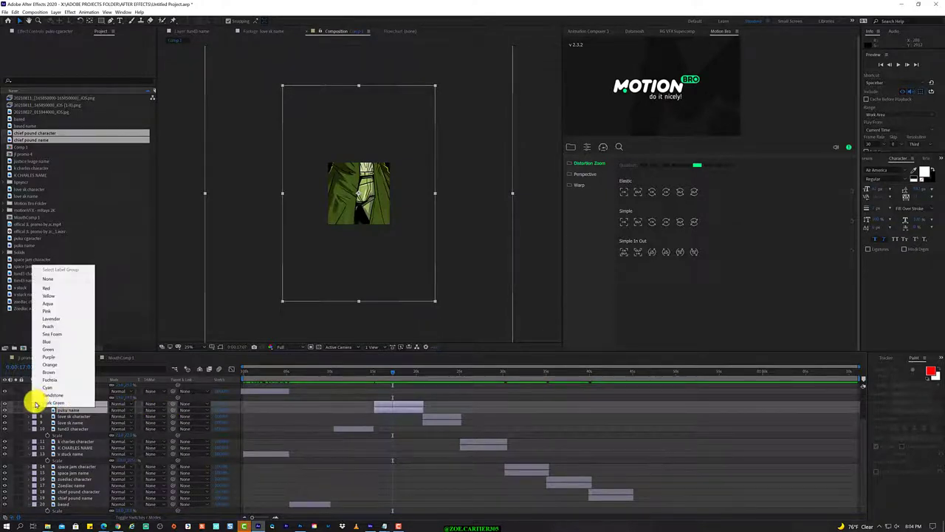
click(64, 351)
click(403, 416)
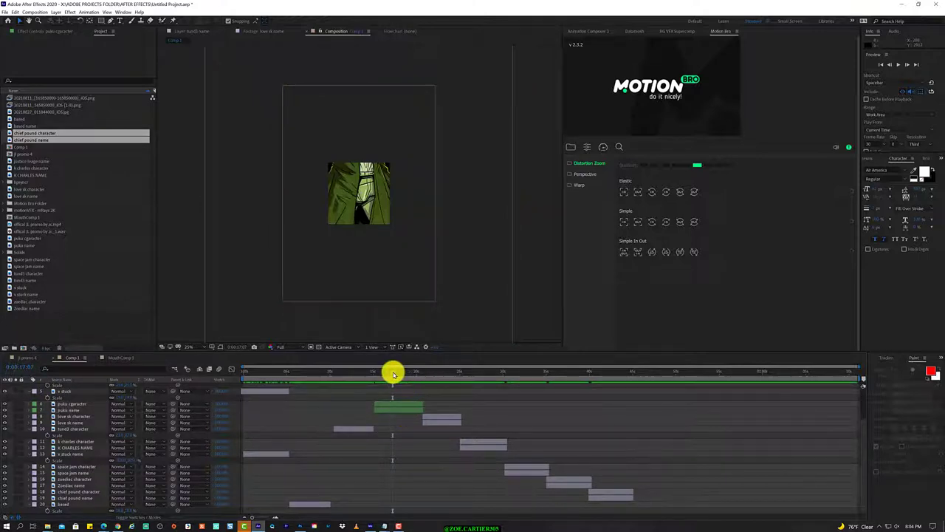
click(361, 374)
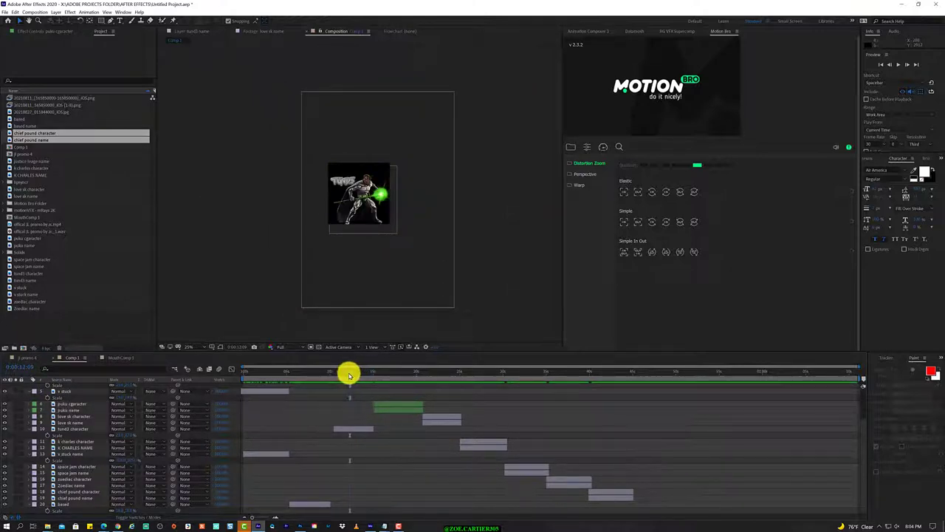
mouse_move(347, 373)
mouse_down()
mouse_move(250, 379)
mouse_move(260, 380)
mouse_up()
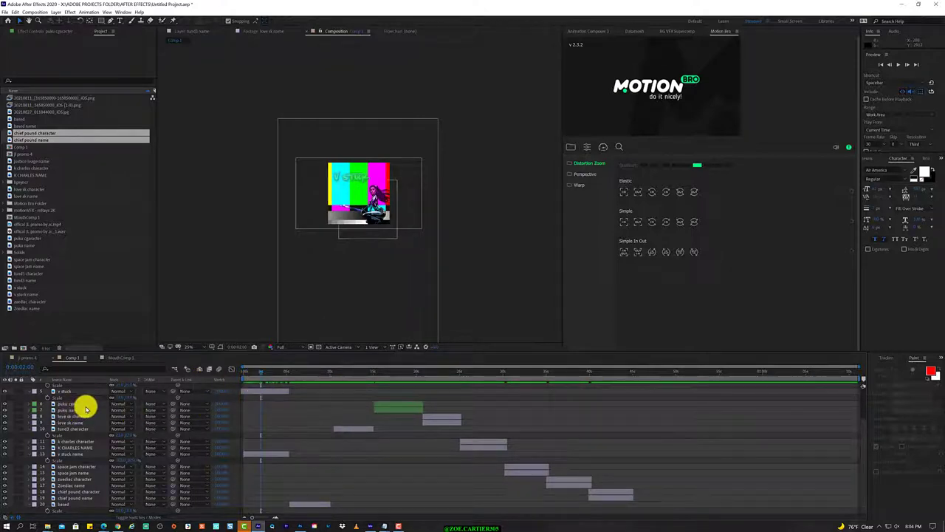
Step: Move x stuck name directly under x stuck and collapse the open Scale rows
click(79, 452)
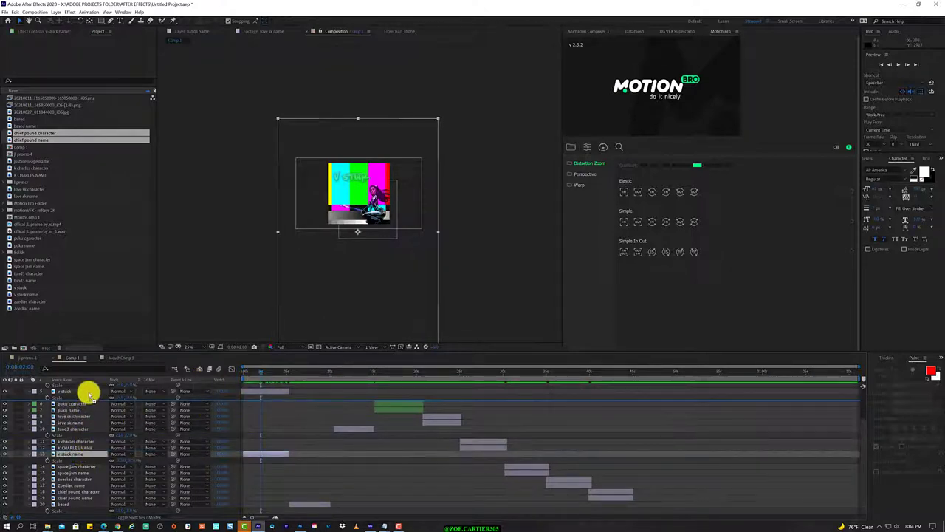
drag(90, 403, 89, 397)
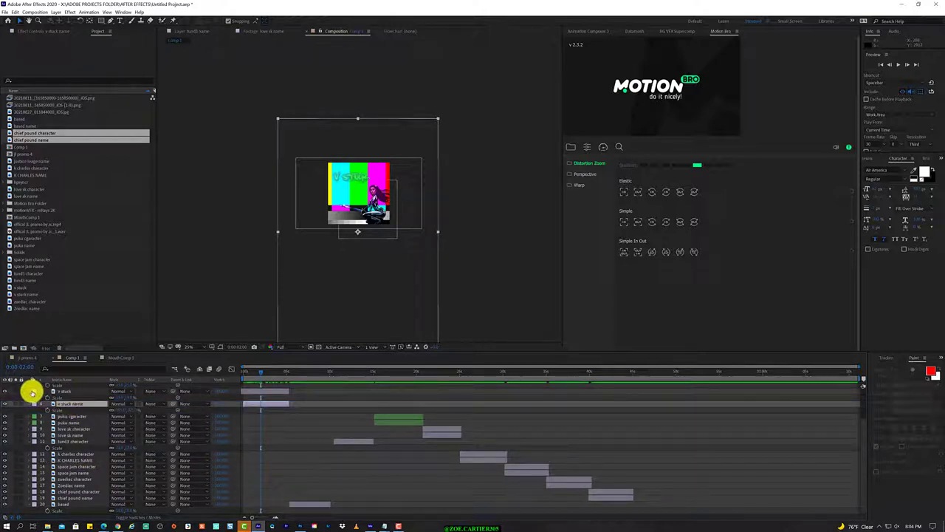
click(27, 392)
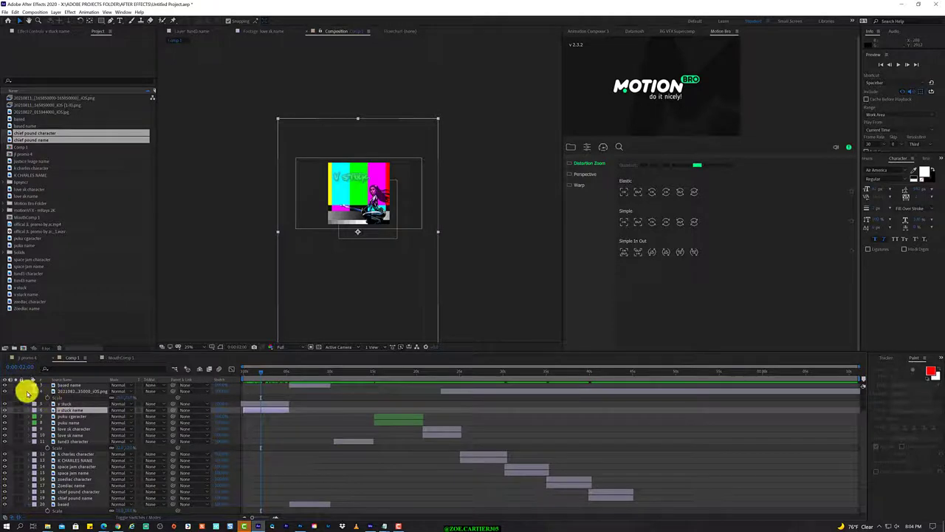
click(22, 393)
click(25, 387)
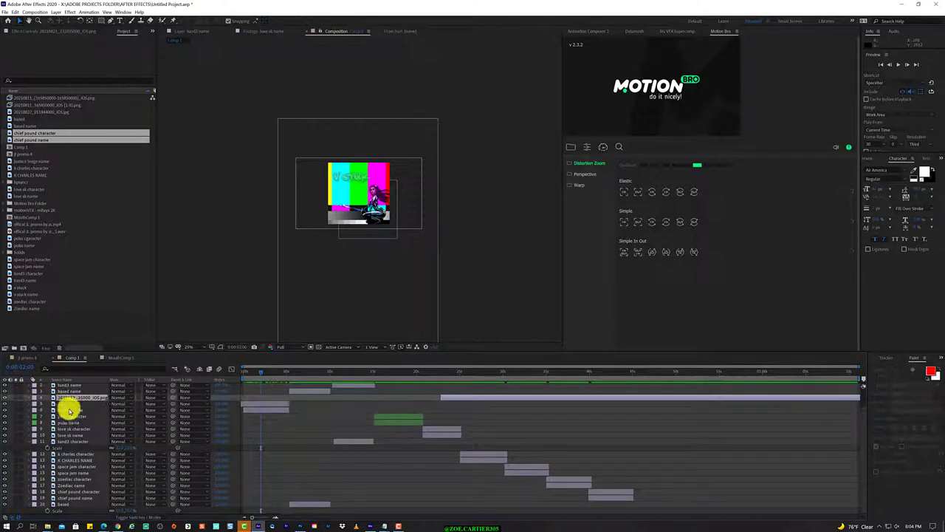
click(27, 441)
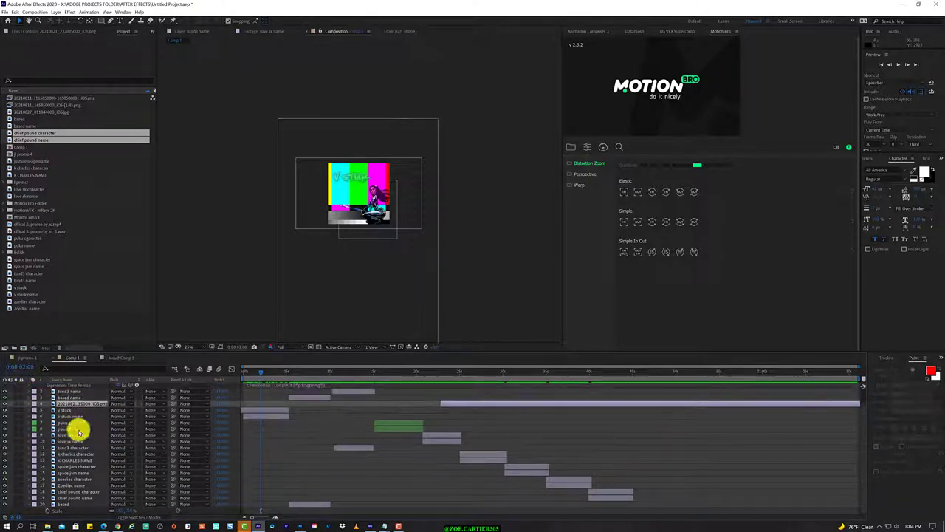
Step: Move the stuck character and stuck name pair together to the top of the stack
scroll(76, 399, up, 1)
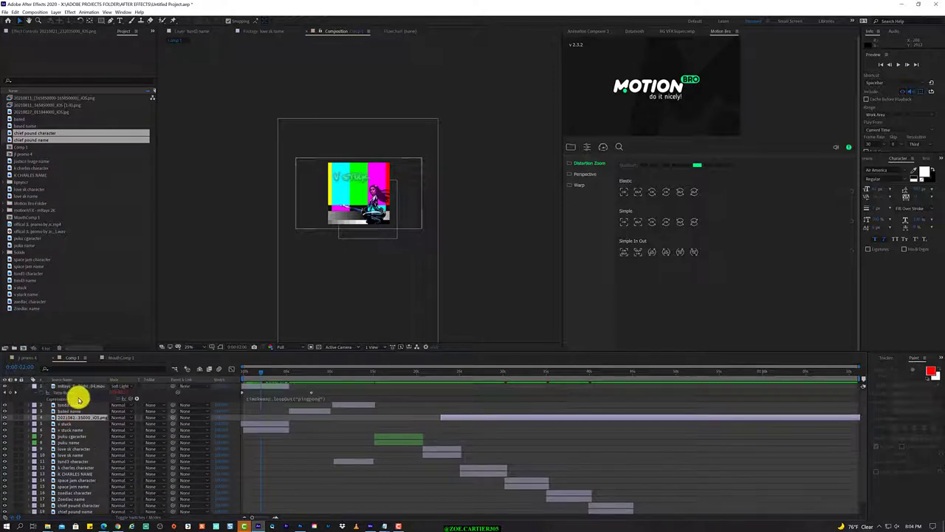
click(74, 424)
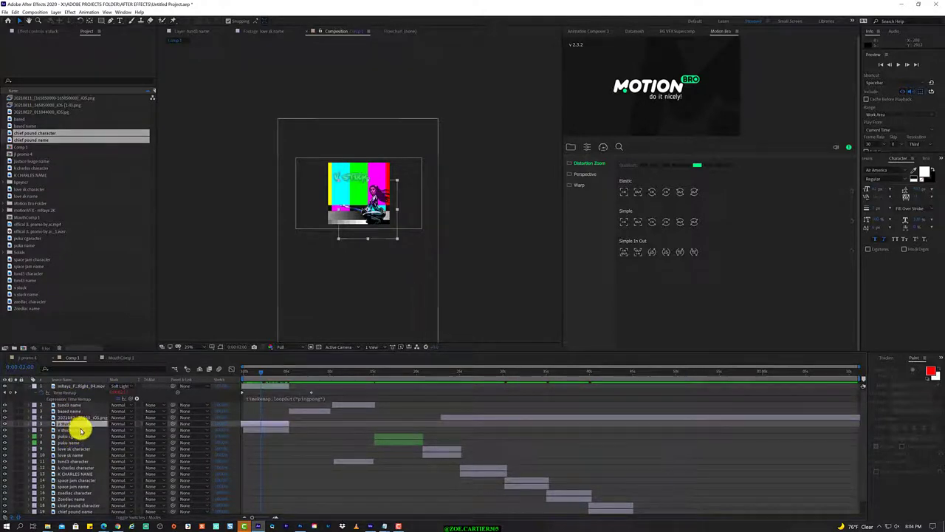
click(82, 430)
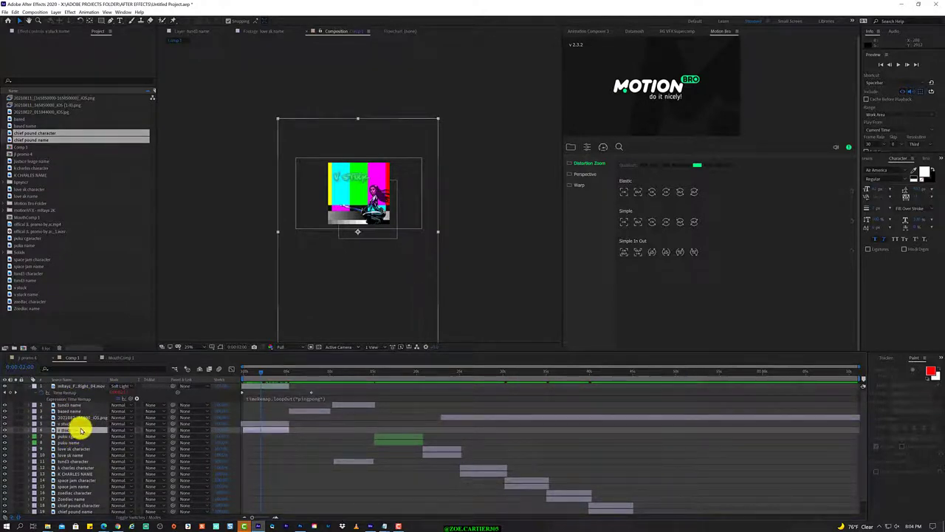
click(86, 427)
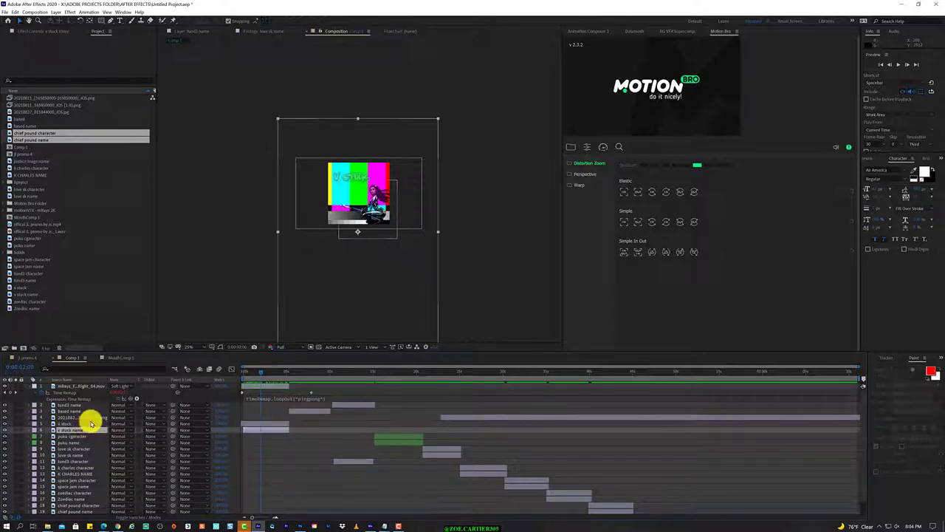
ctrl+click(86, 424)
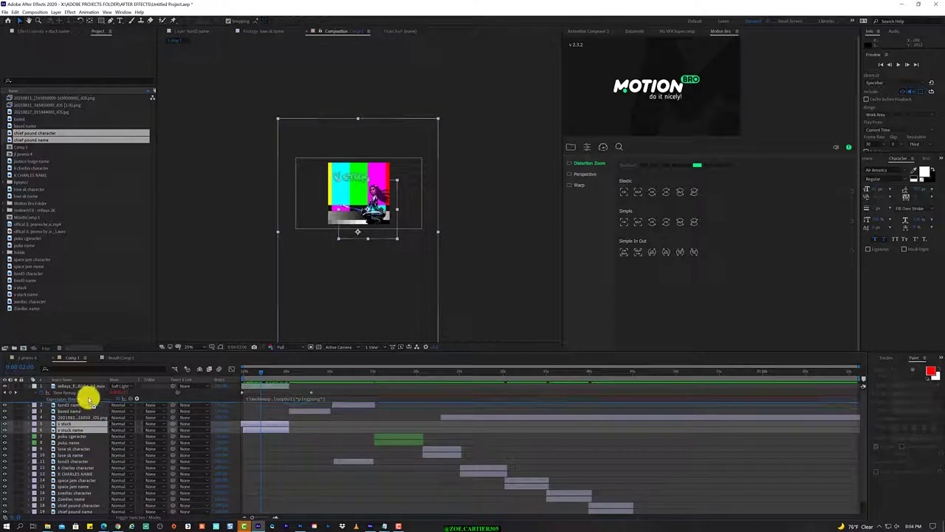
drag(91, 396, 92, 401)
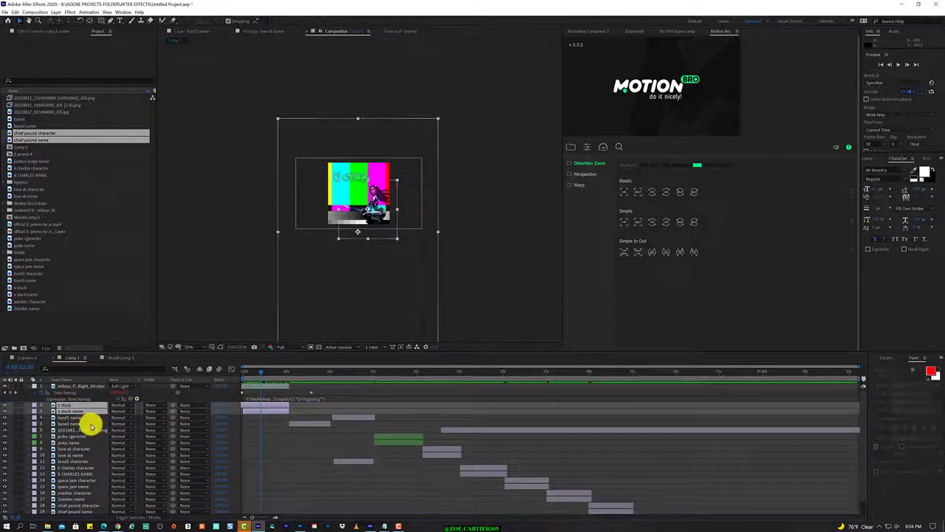
Step: Place the based layer directly under based name
click(90, 423)
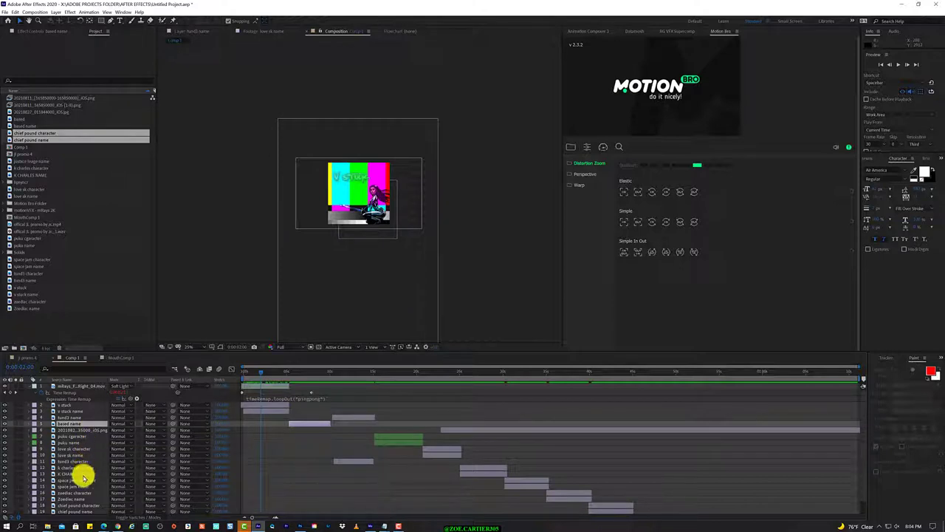
scroll(71, 504, down, 1)
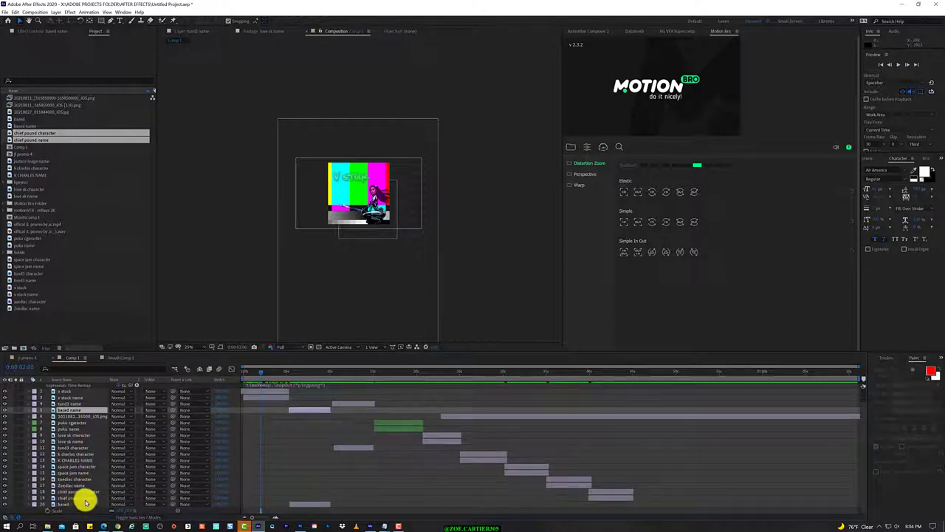
mouse_move(71, 503)
mouse_down()
mouse_move(93, 416)
mouse_move(86, 429)
mouse_up()
scroll(86, 429, up, 1)
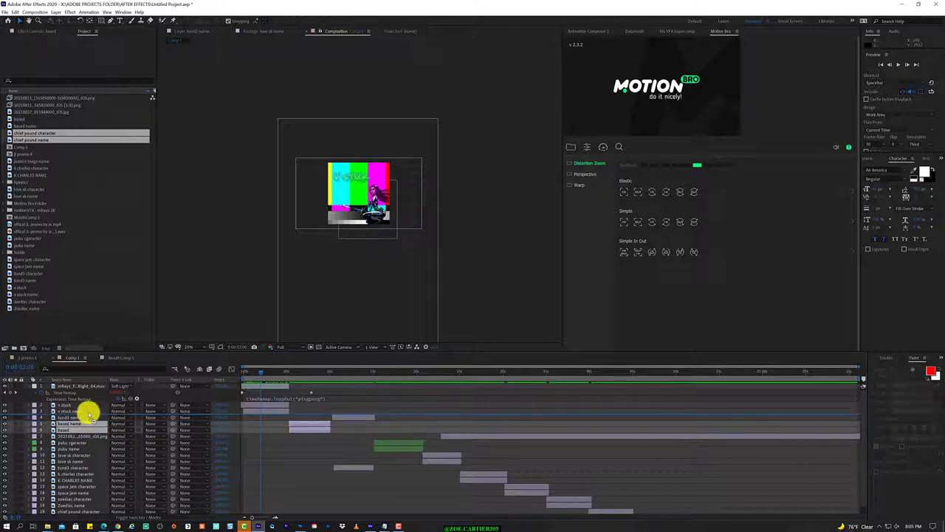
drag(86, 429, 90, 415)
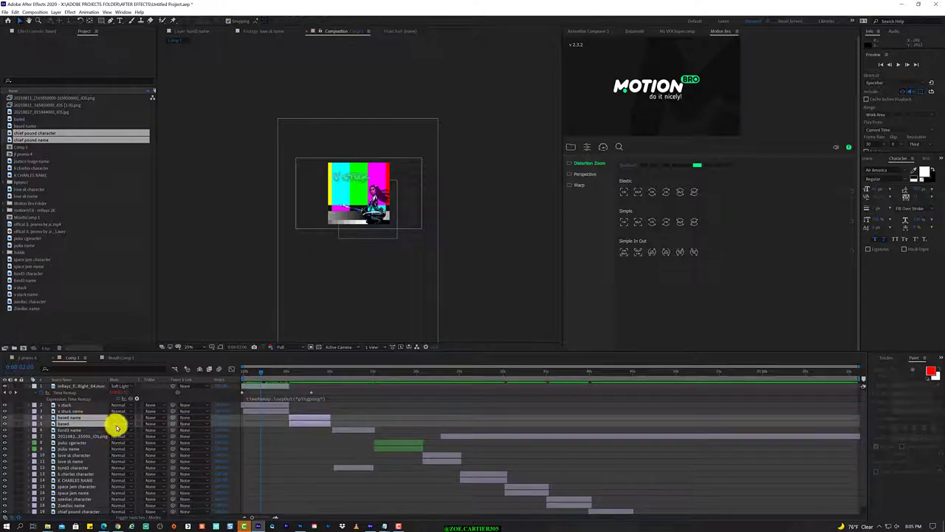
Step: Move lund3 character up to sit beneath lund3 name
click(100, 486)
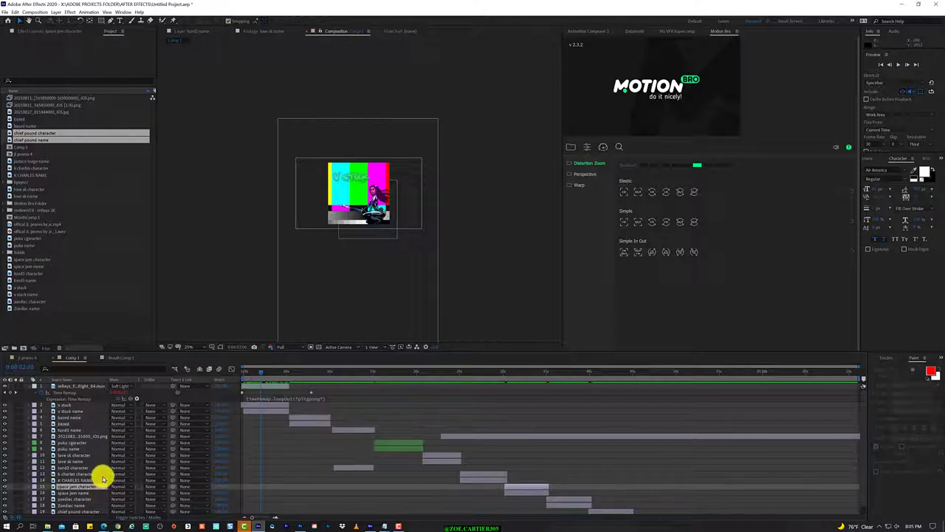
click(103, 472)
drag(92, 470, 95, 434)
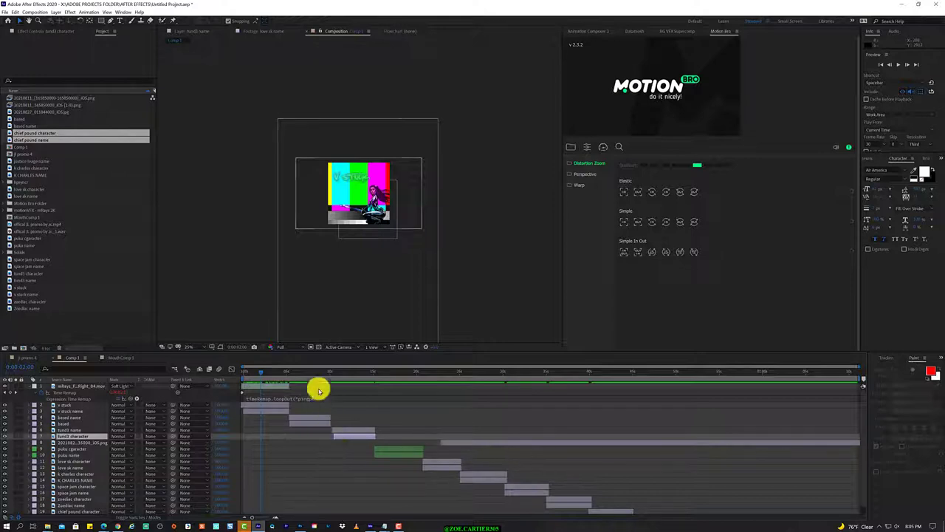
click(405, 373)
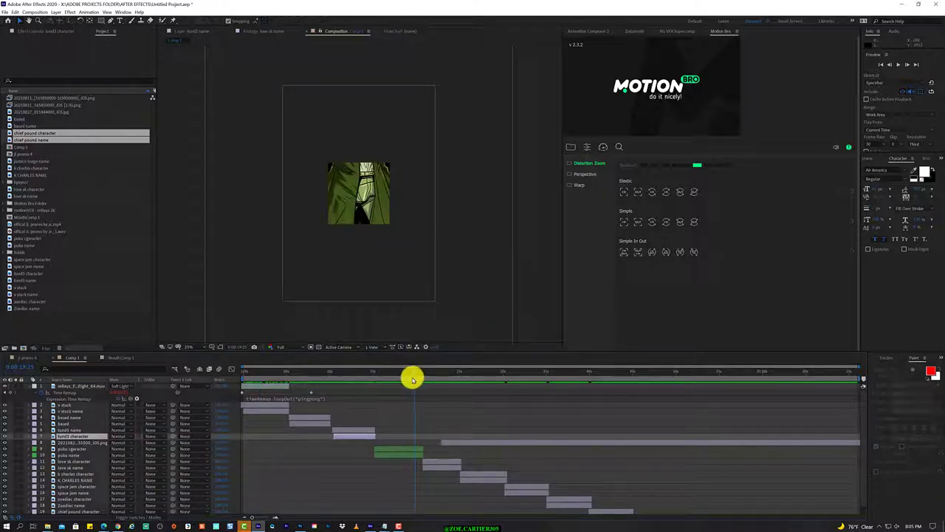
click(418, 371)
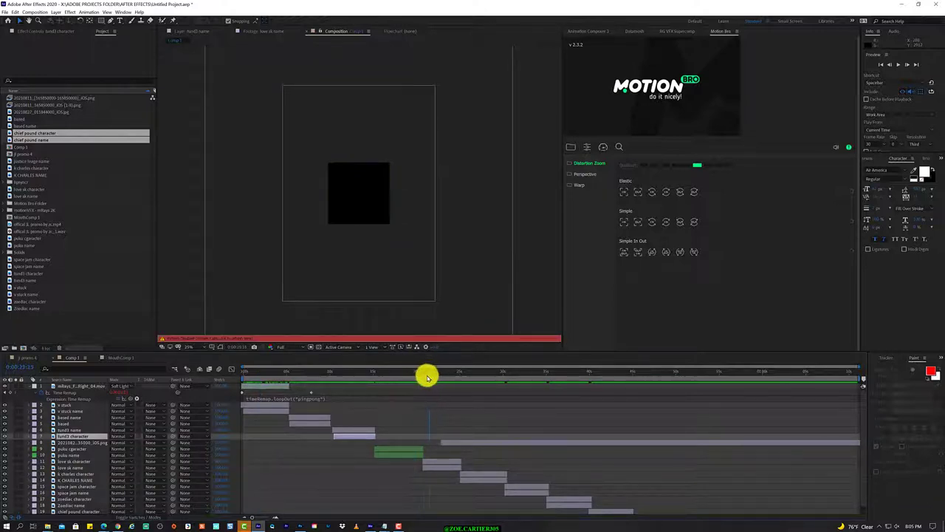
drag(424, 378, 467, 402)
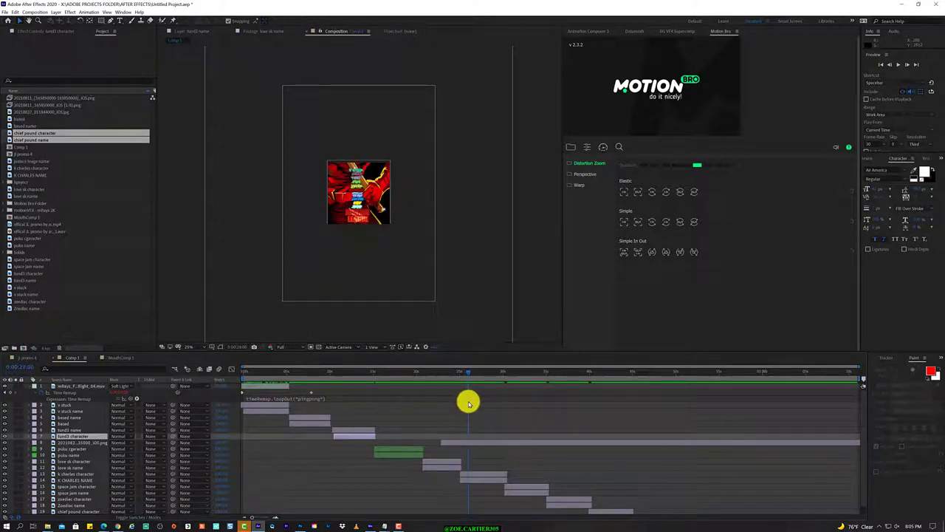
drag(465, 402, 426, 400)
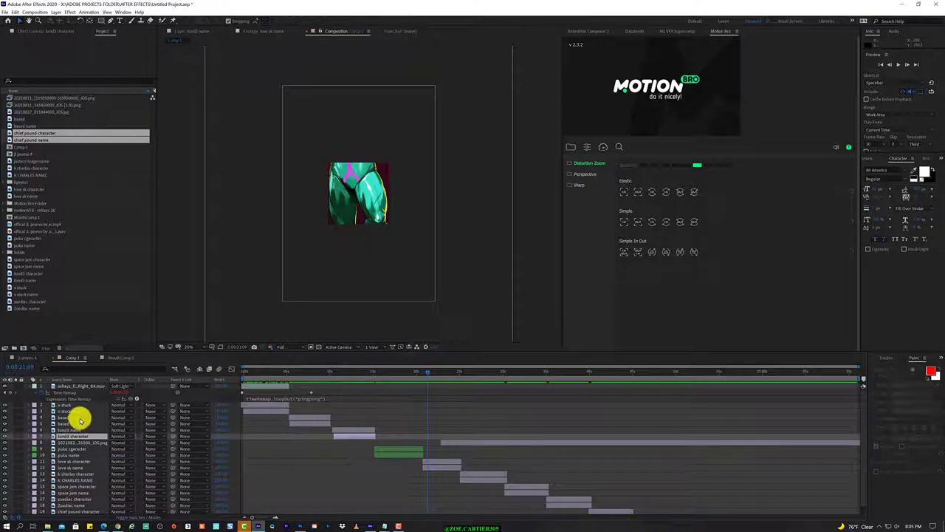
Step: Label the v stuck pair Lavender and select all layers in that label group
click(86, 405)
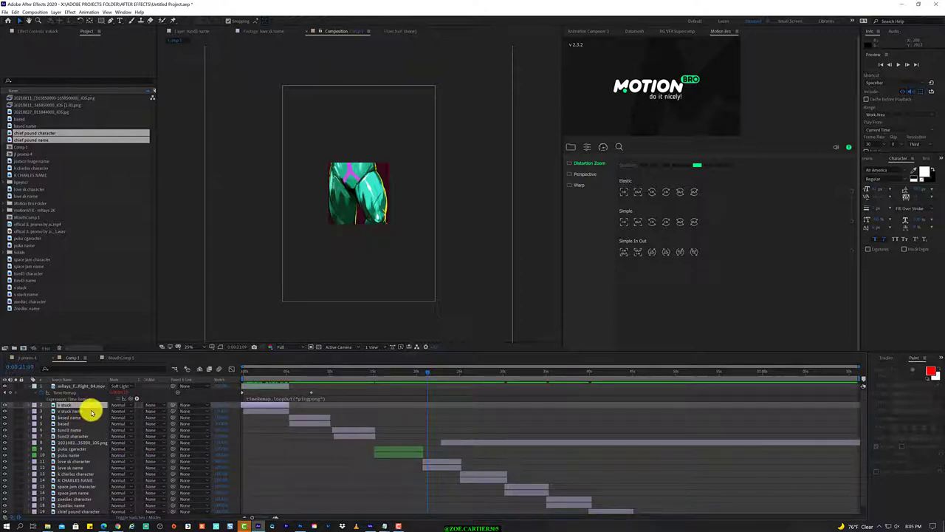
ctrl+click(91, 411)
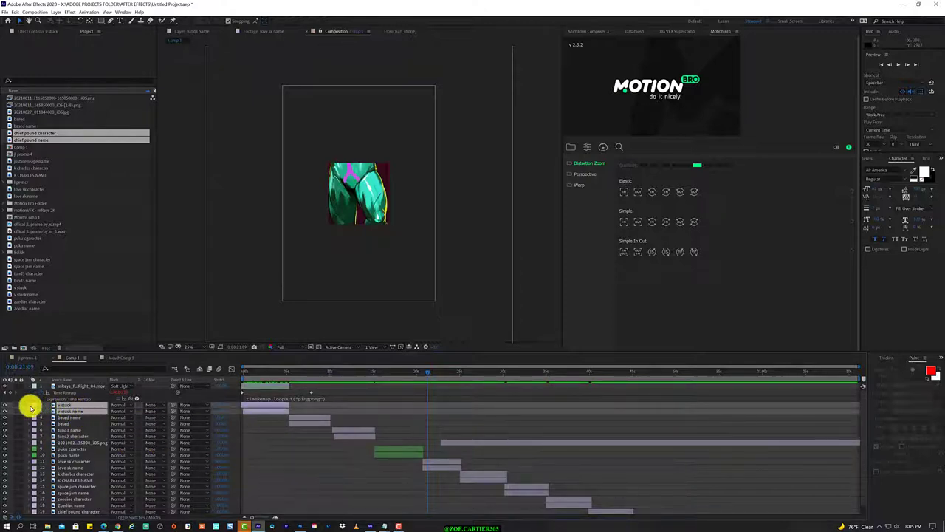
click(36, 406)
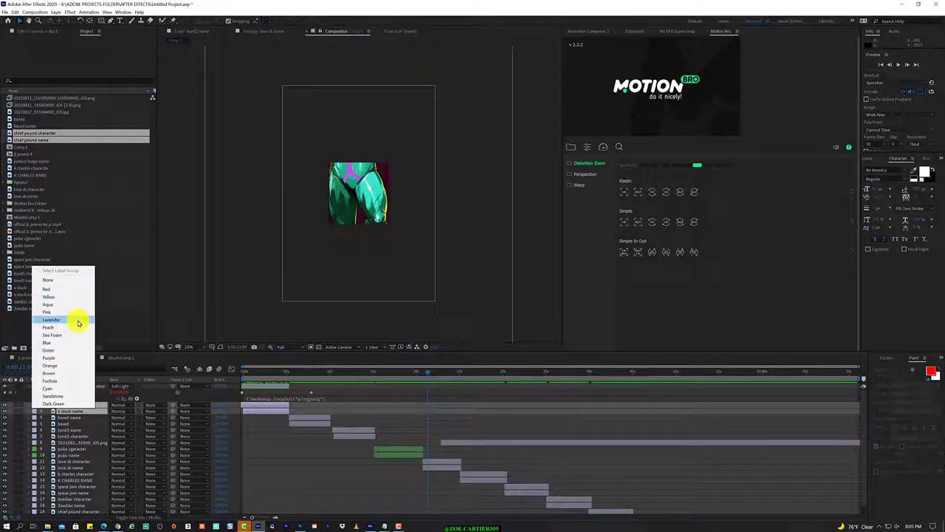
click(79, 323)
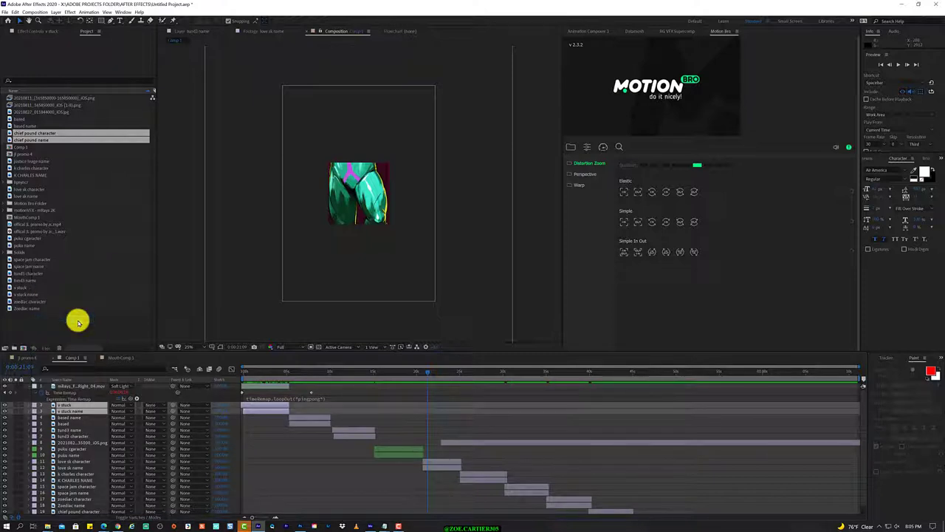
right_click(98, 413)
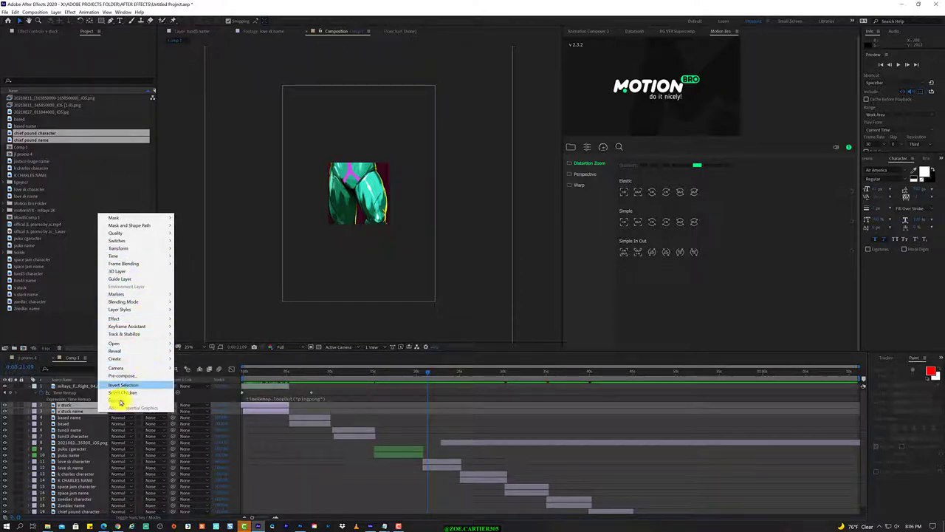
click(36, 412)
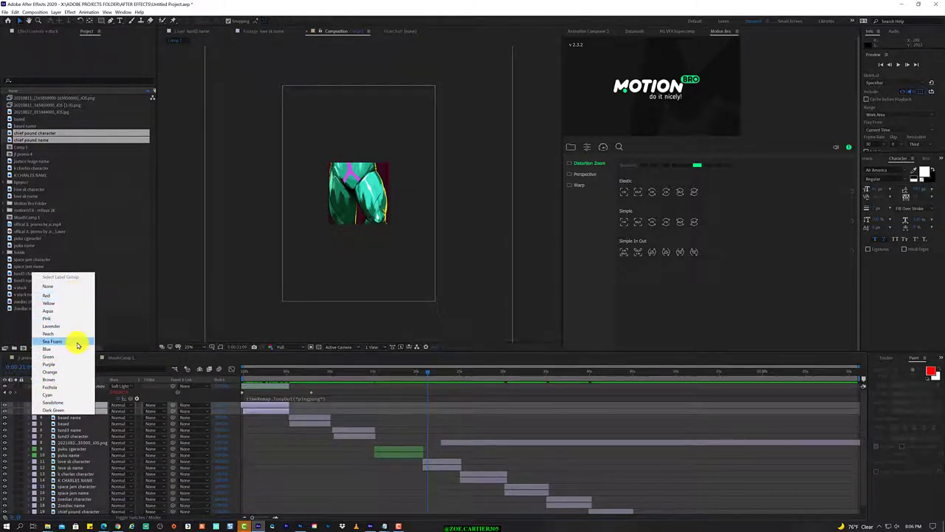
click(76, 335)
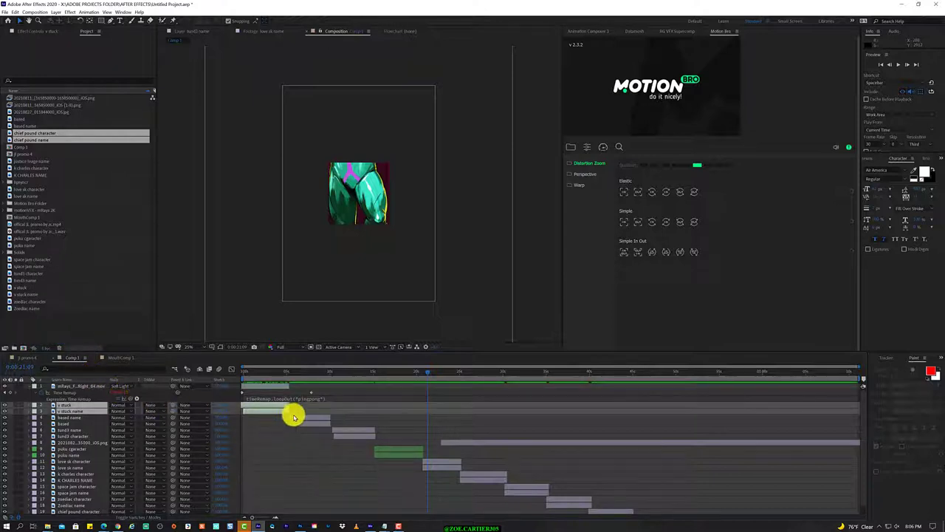
Step: At about 8 seconds, label the based name and based character layers Purple
click(301, 371)
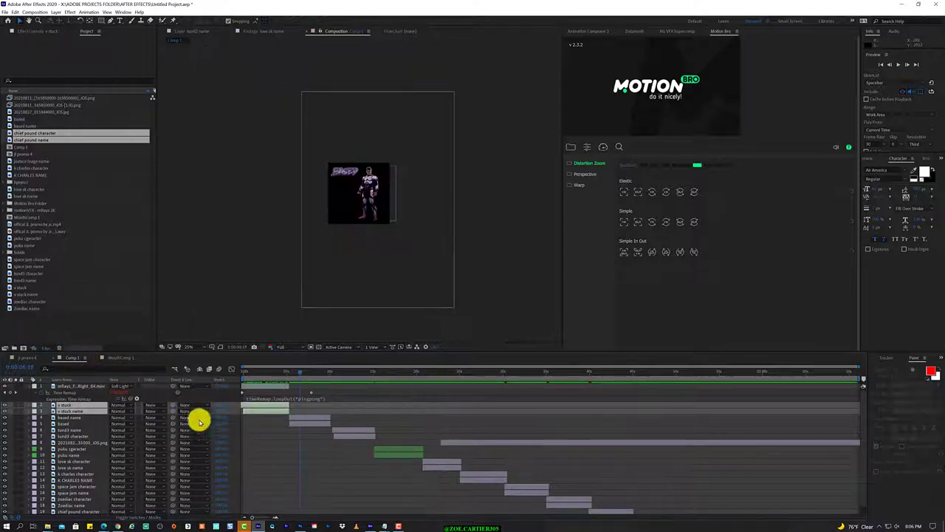
click(93, 418)
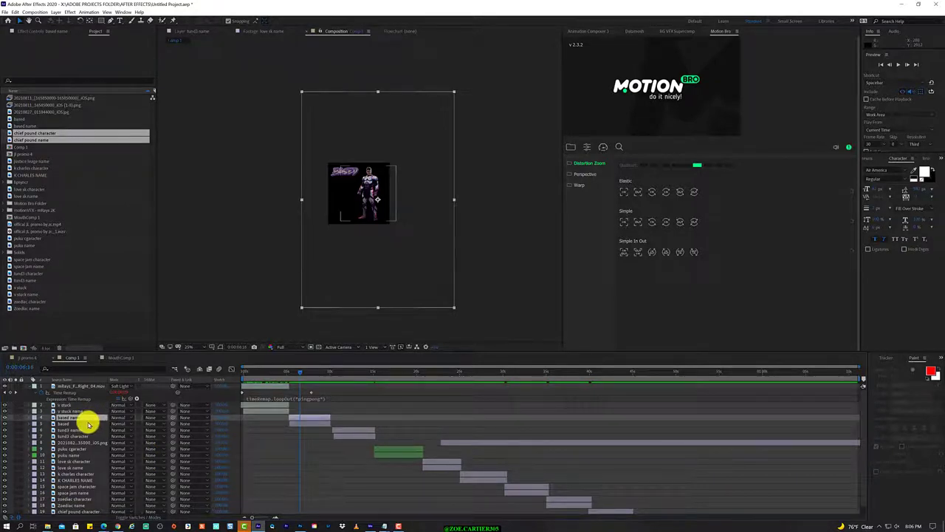
click(88, 424)
click(95, 418)
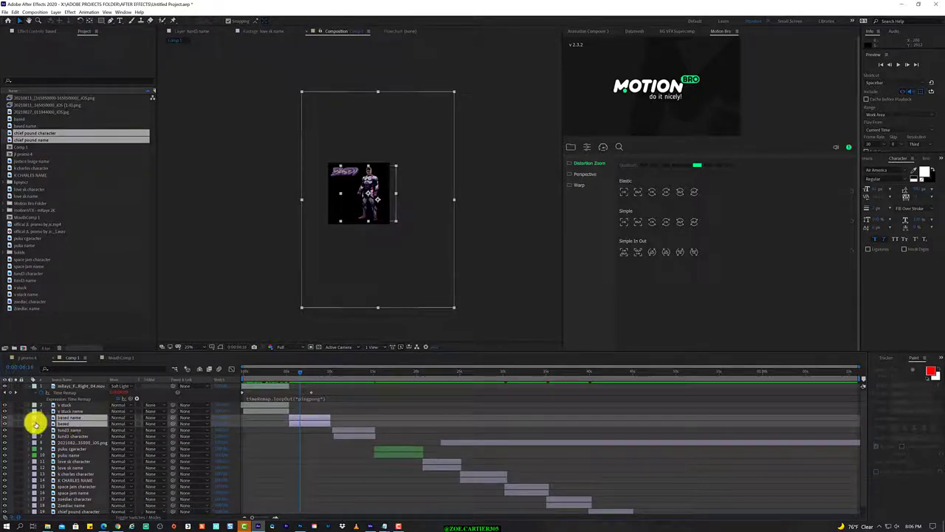
click(35, 423)
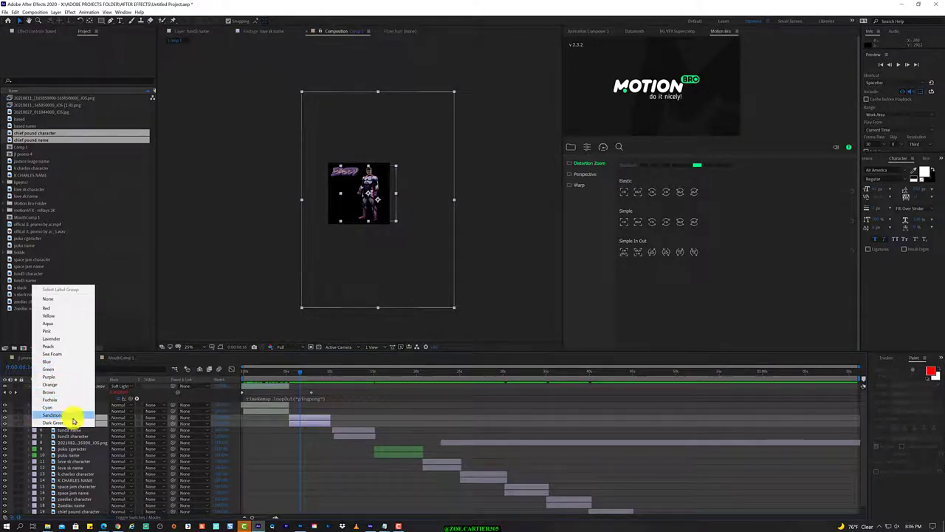
click(74, 377)
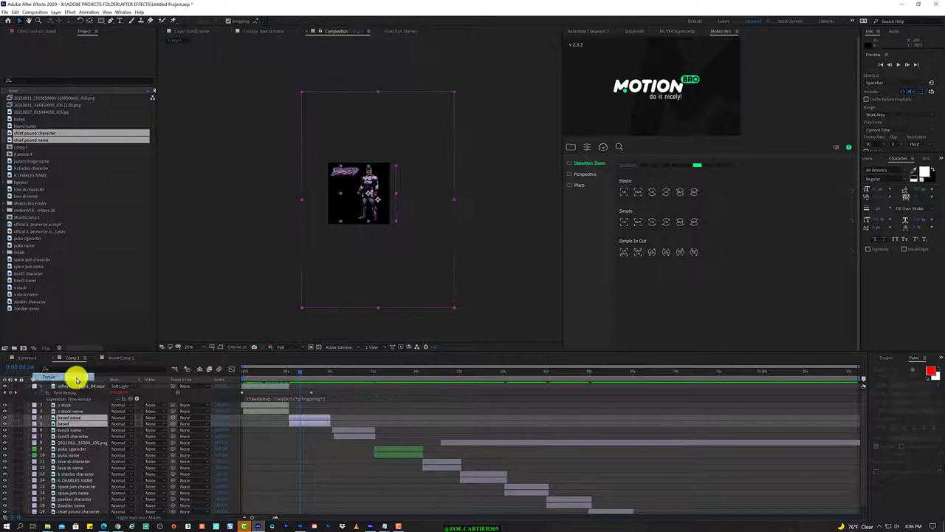
Step: Label the lund3 name and lund3 character layers Sandstone
click(85, 432)
click(85, 436)
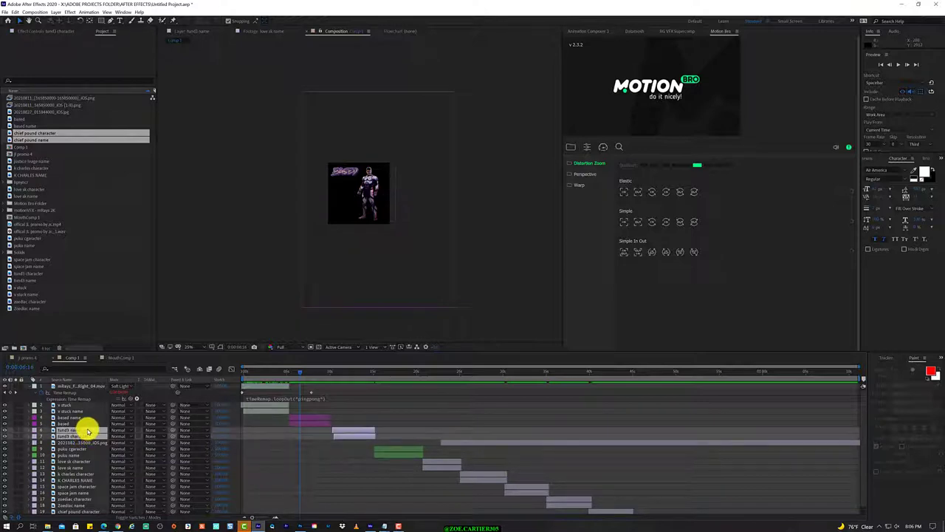
click(34, 431)
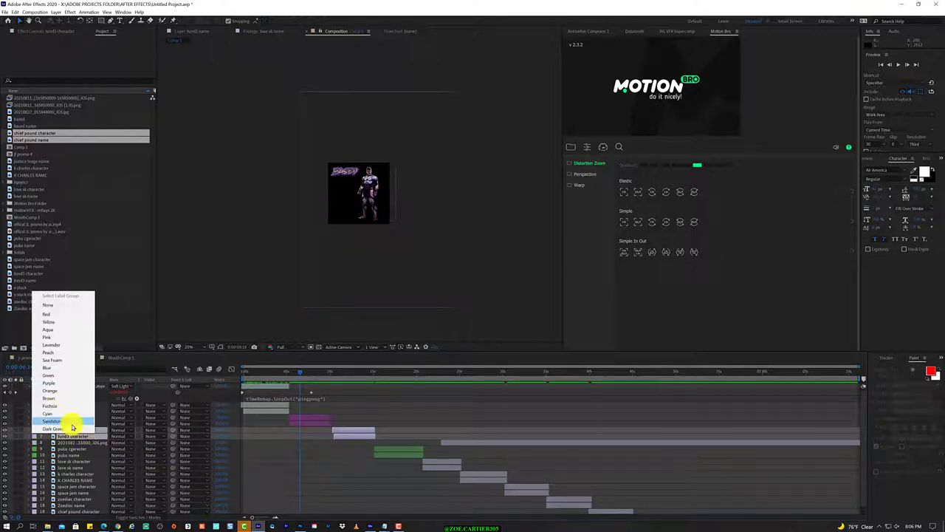
click(70, 424)
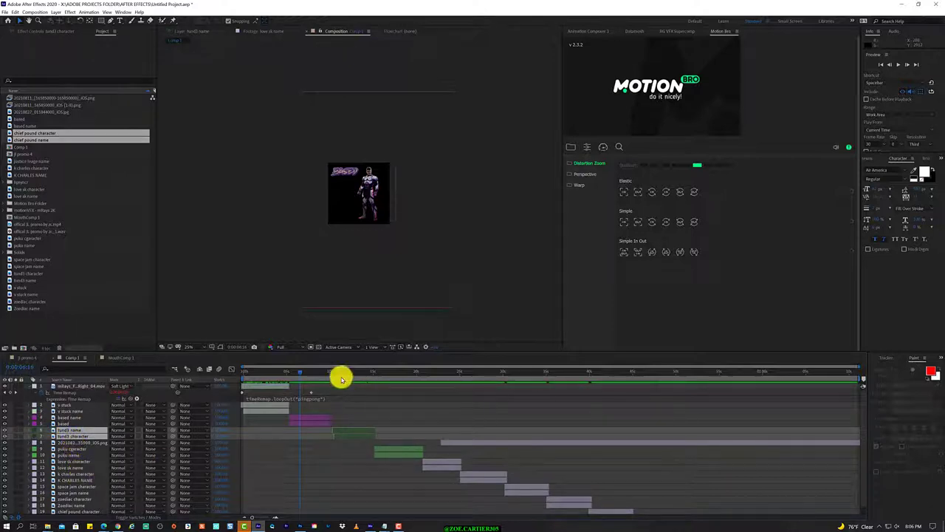
Step: Label the love sk character and love sk name layers Fuchsia
drag(343, 371, 438, 405)
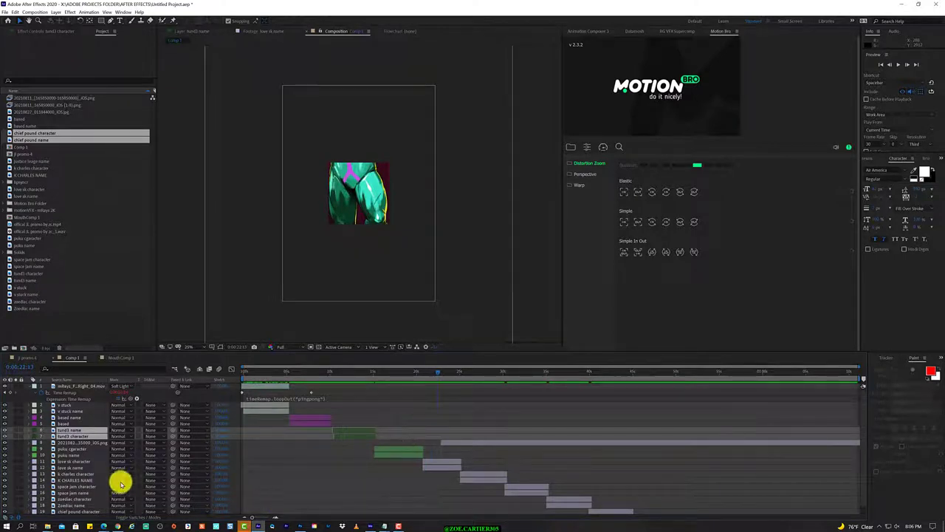
click(75, 463)
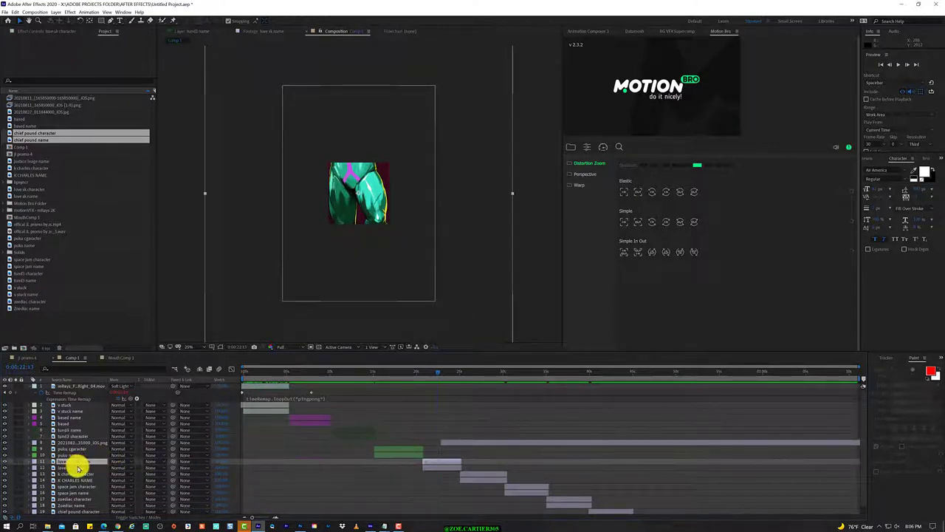
shift+click(77, 469)
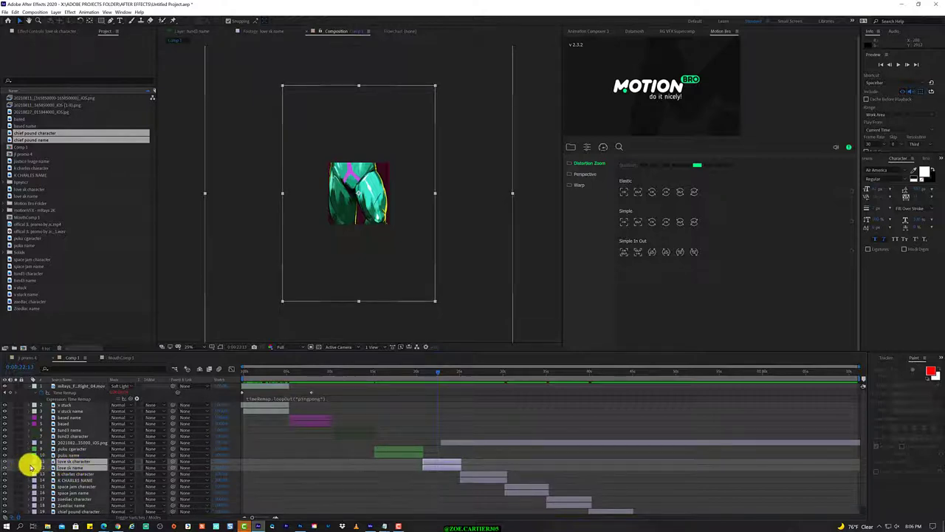
click(34, 462)
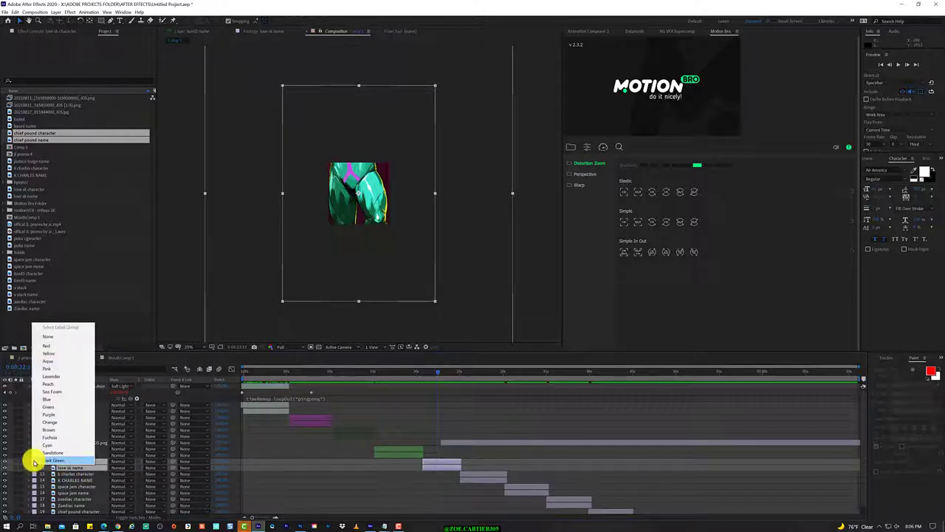
click(70, 442)
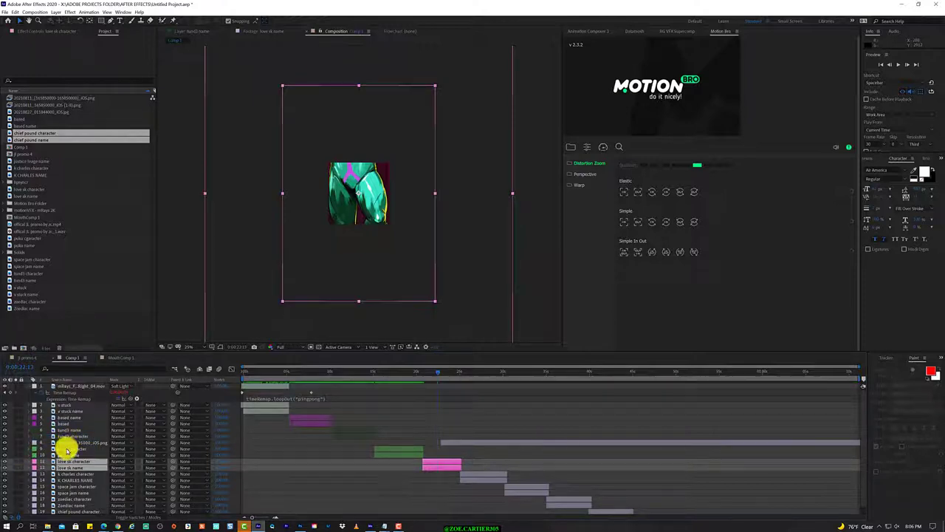
Step: Label the x charles pair Red
click(471, 375)
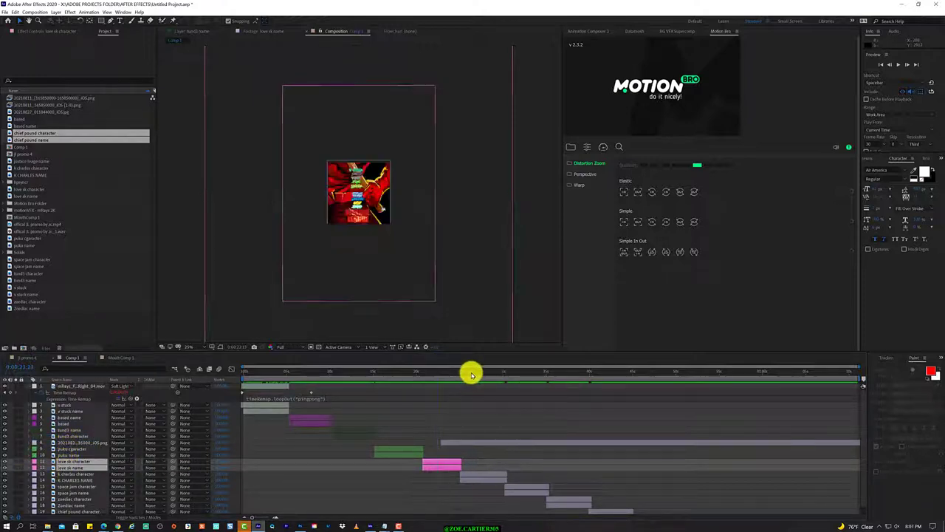
click(62, 475)
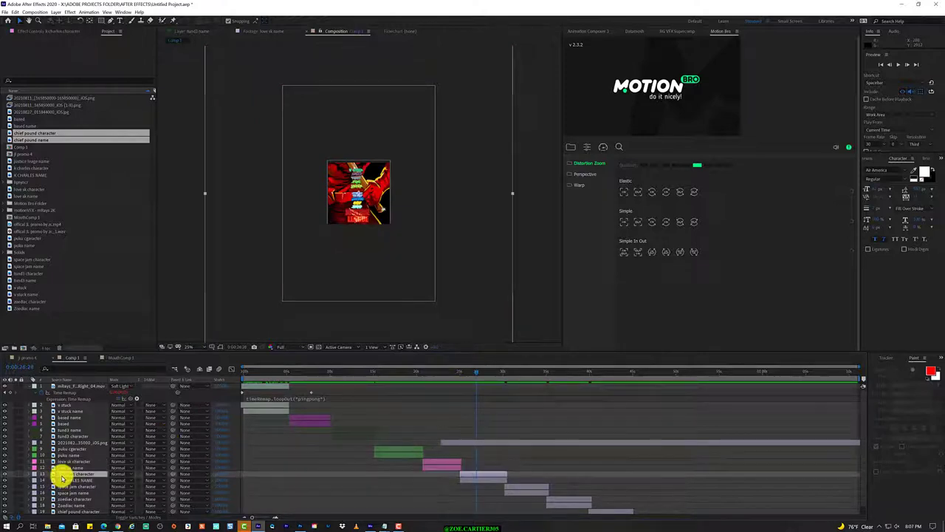
click(34, 478)
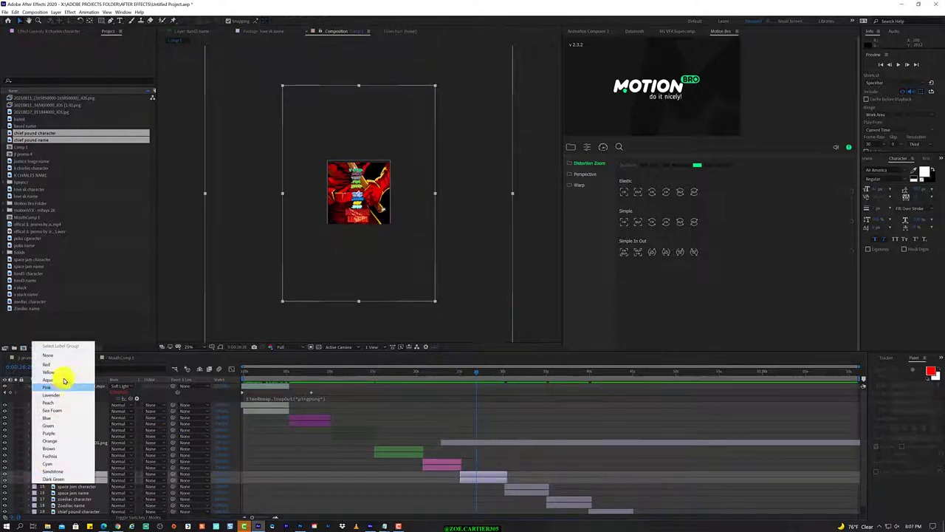
click(63, 364)
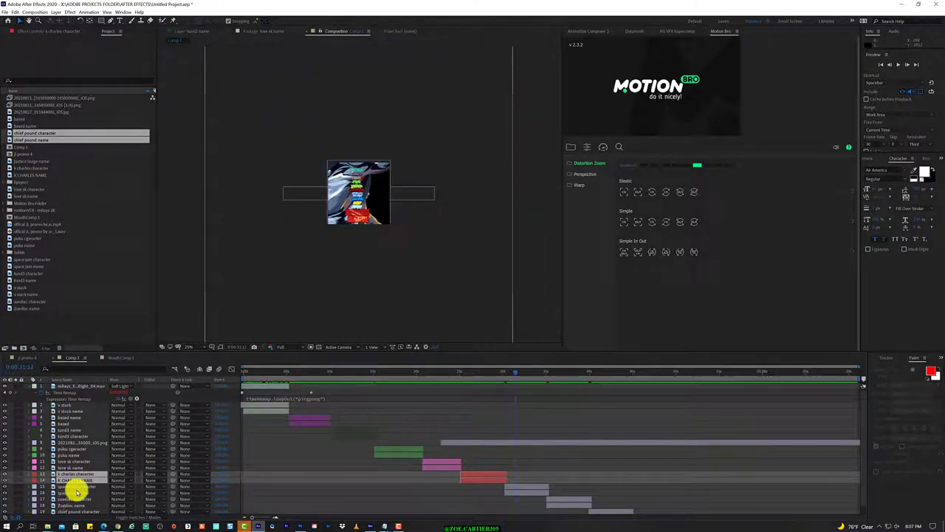
Step: Label the space jam character and name layers Cyan
click(76, 487)
shift+click(77, 494)
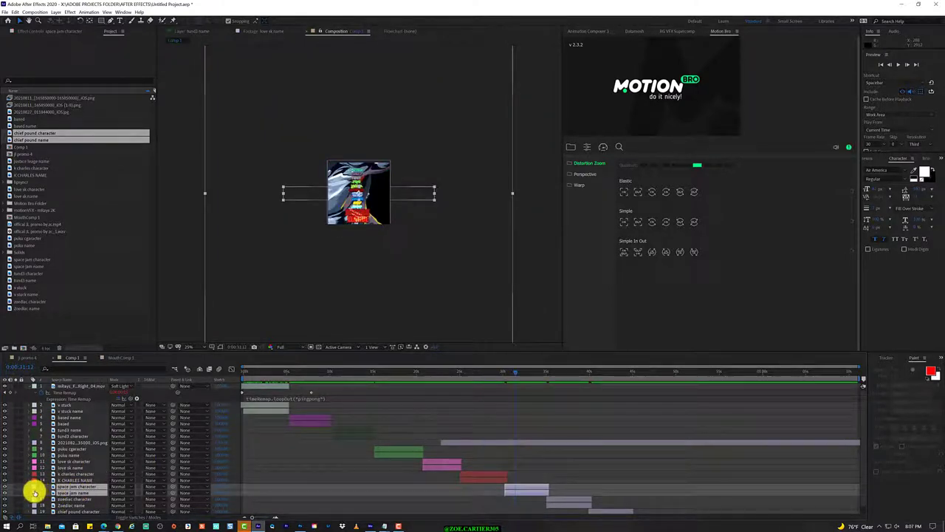
click(34, 491)
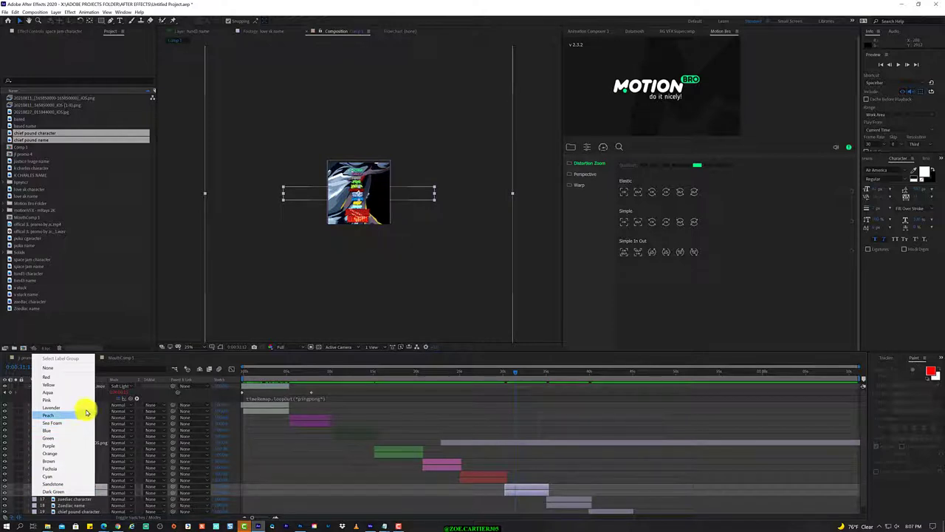
click(77, 476)
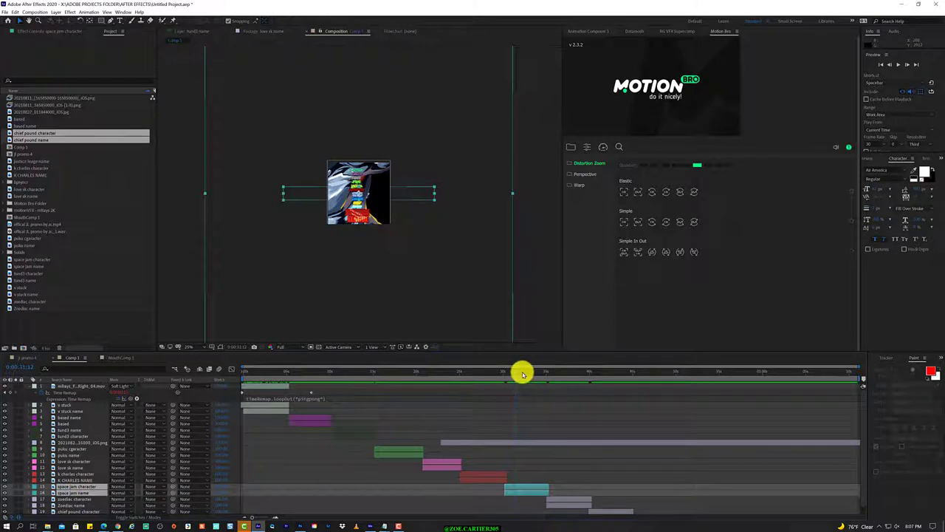
Step: Label the zodiac character and zodiac name layers Blue
drag(522, 374, 561, 375)
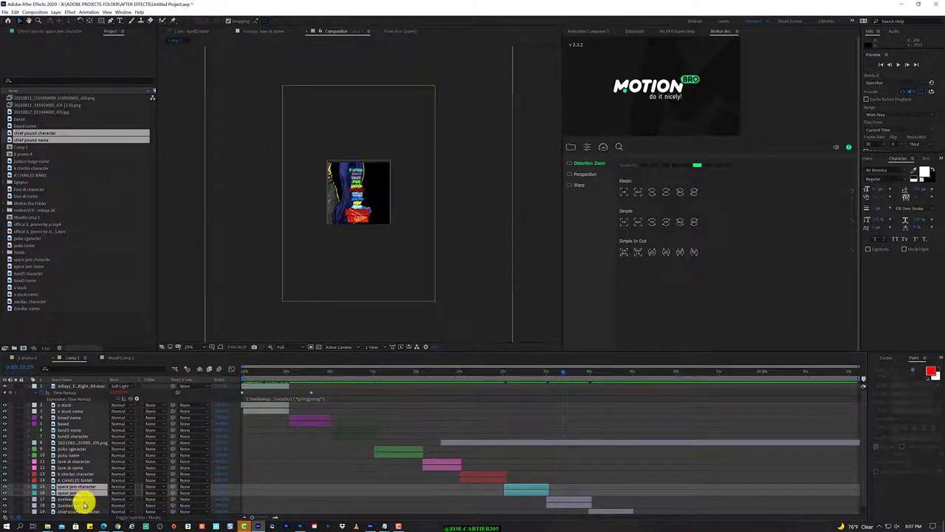
click(87, 500)
click(86, 509)
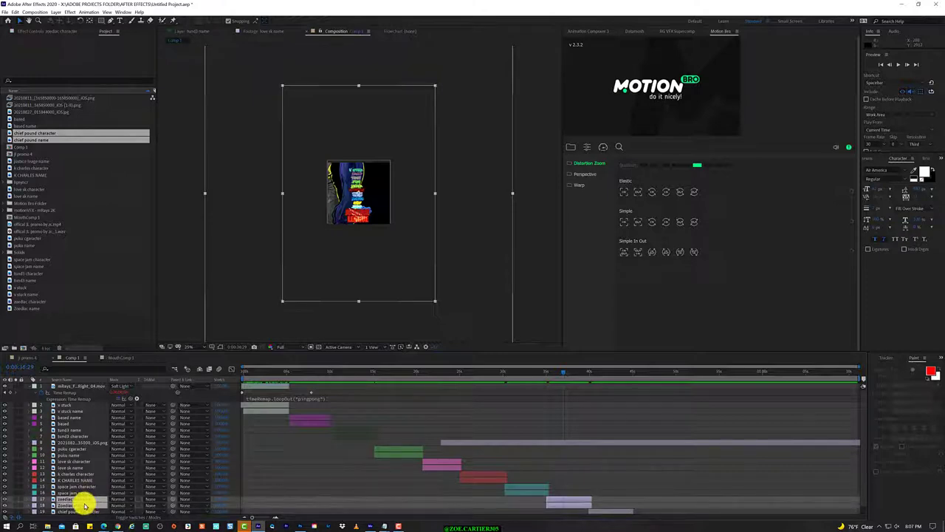
right_click(84, 504)
click(36, 510)
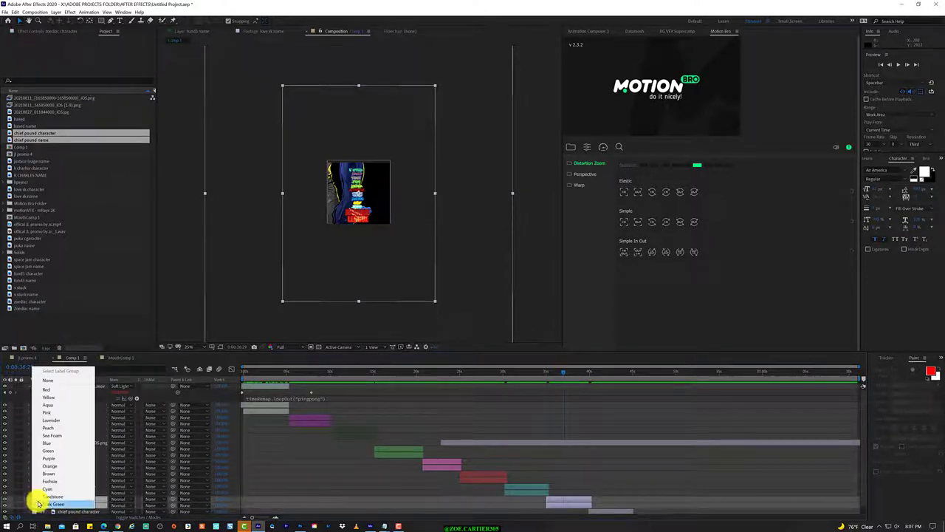
click(42, 505)
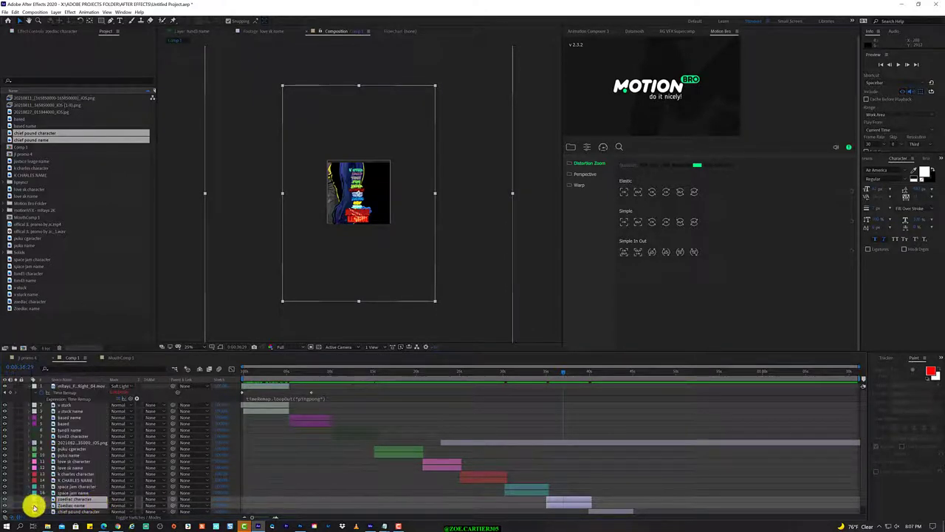
click(36, 508)
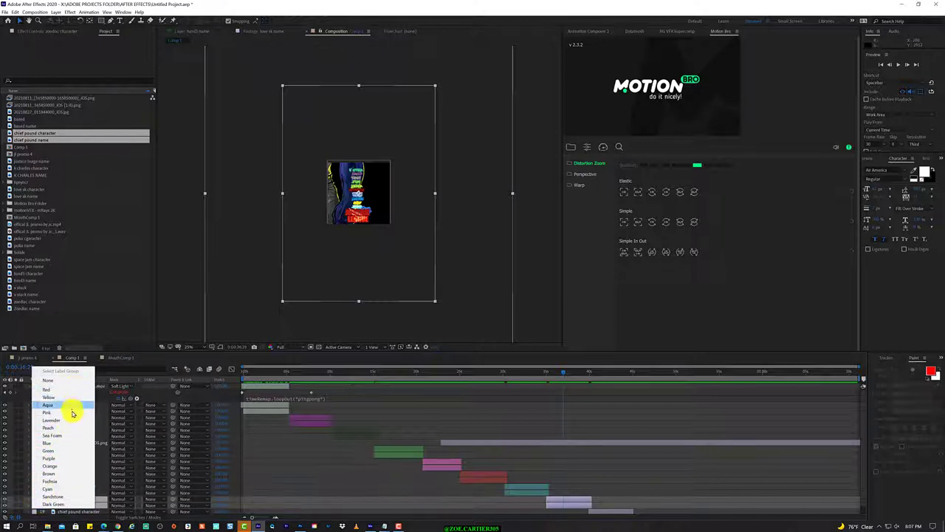
click(69, 444)
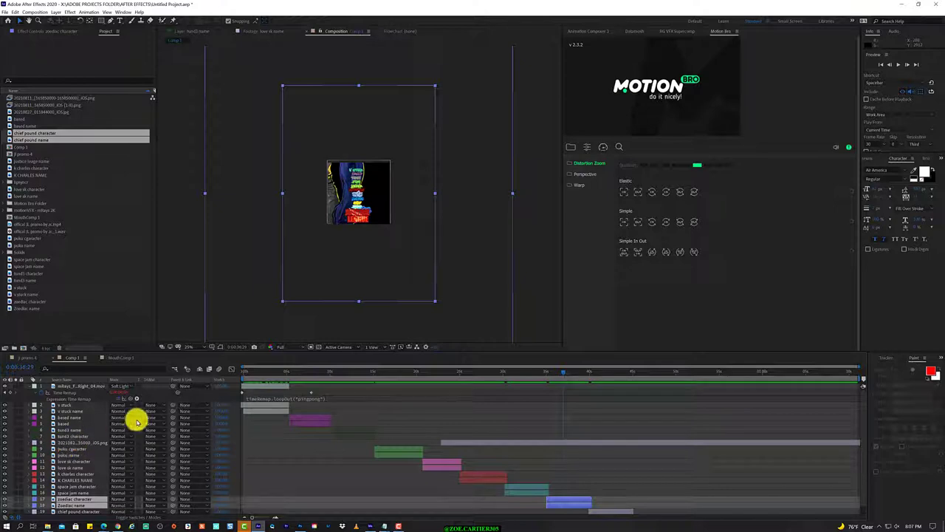
Step: Label the chief pound character and name layers Yellow, then return to about 15 seconds
mouse_move(354, 372)
mouse_down()
mouse_move(529, 436)
mouse_move(609, 449)
mouse_up()
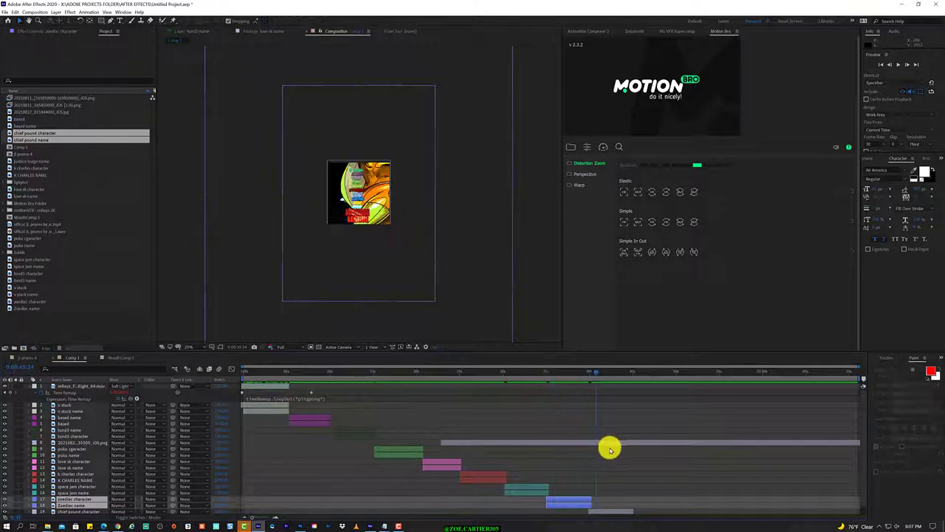
scroll(74, 477, down, 1)
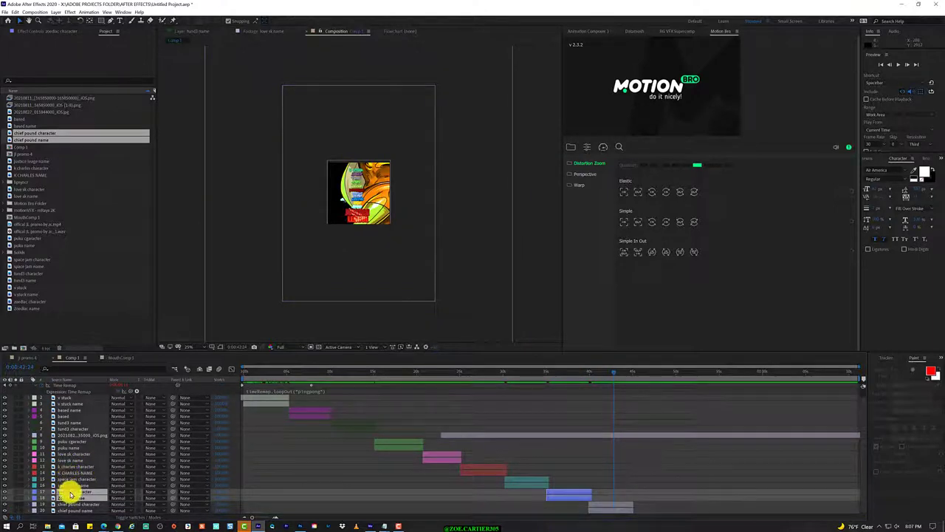
click(81, 504)
shift+click(77, 509)
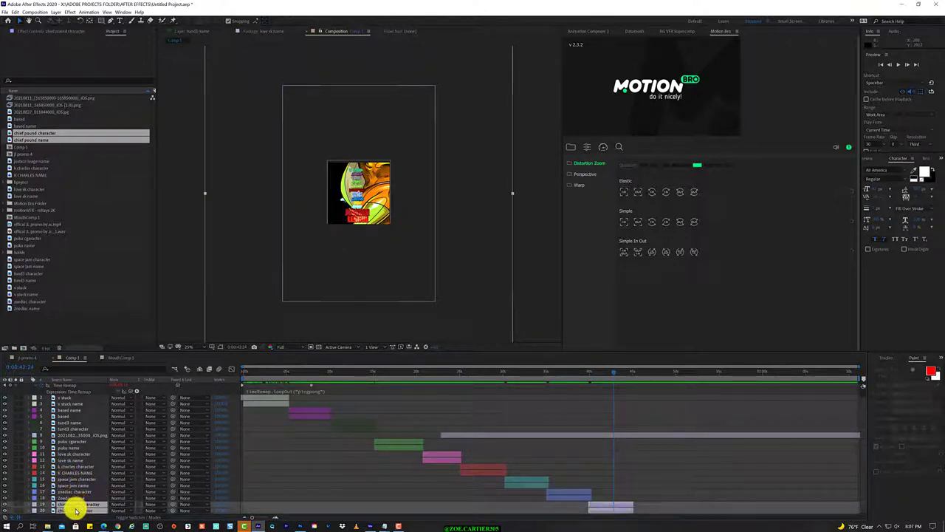
click(33, 507)
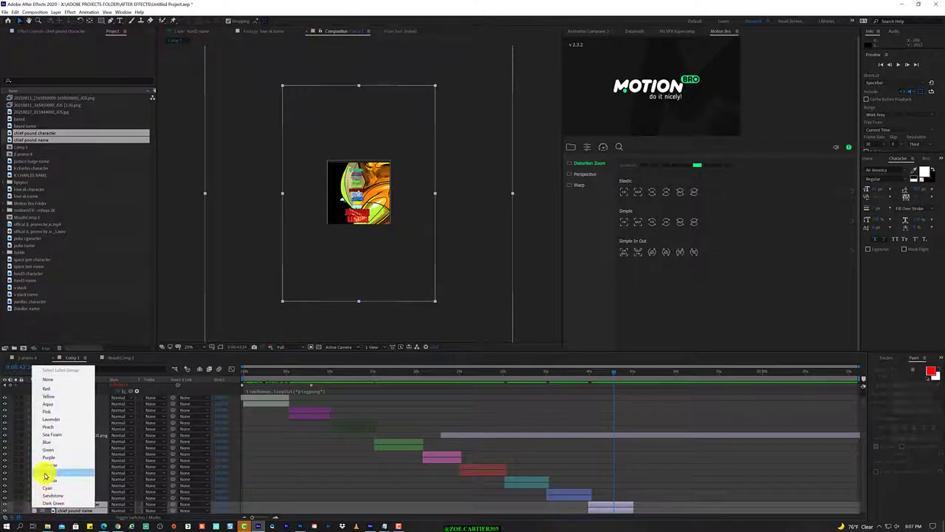
click(65, 395)
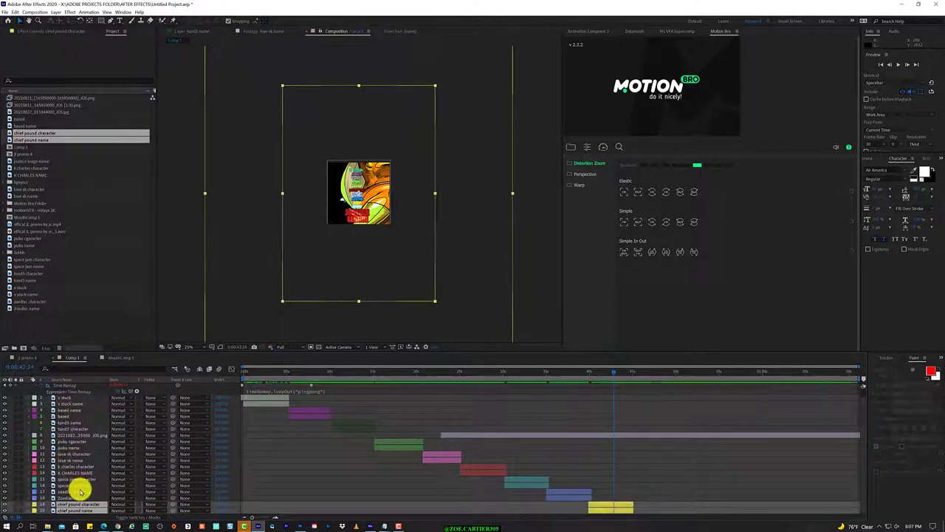
scroll(79, 490, up, 1)
mouse_move(340, 375)
mouse_down()
mouse_move(401, 383)
mouse_move(391, 399)
mouse_up()
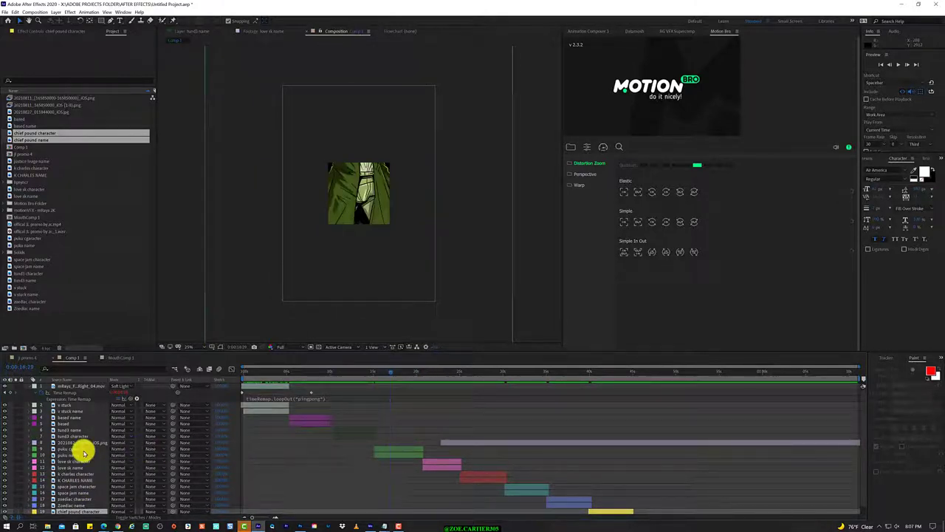
Step: Save the project and scale down the pulu name and pulu character layers
key(ctrl+s)
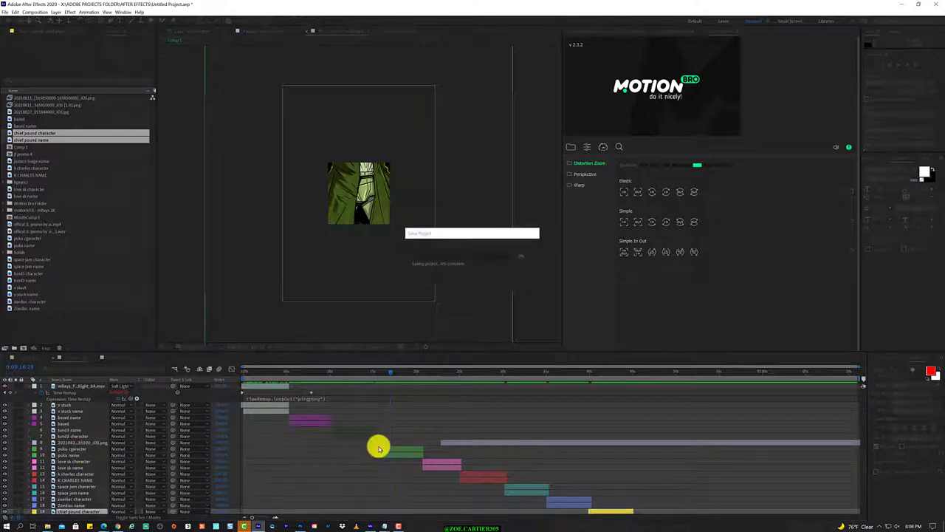
click(378, 452)
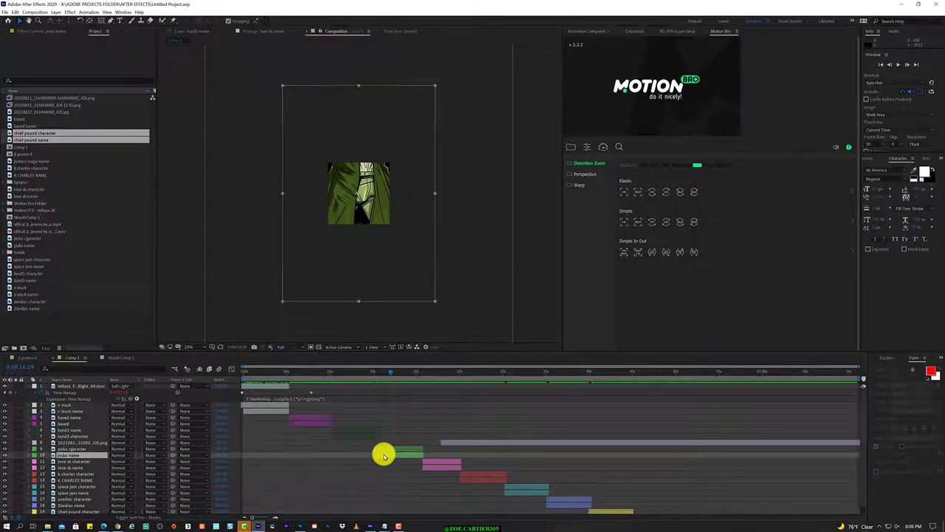
shift+click(384, 449)
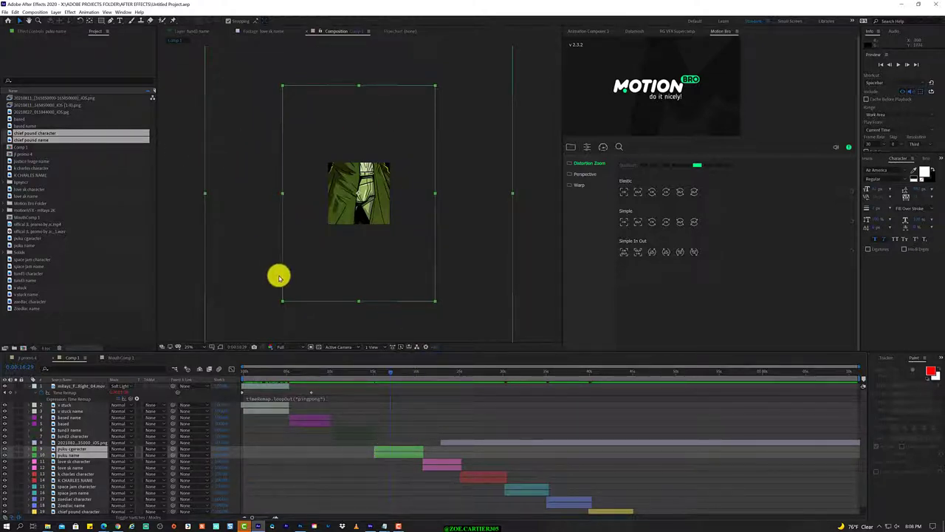
key(s)
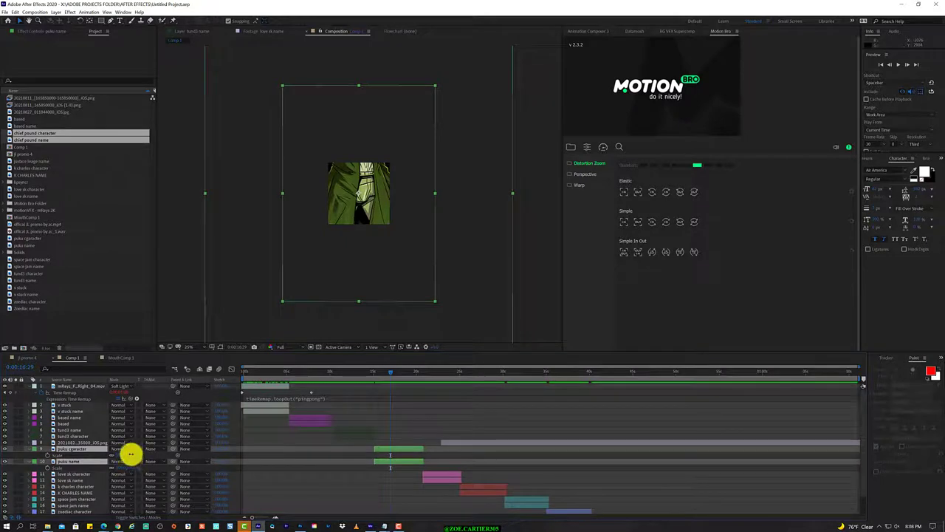
drag(131, 454, 91, 443)
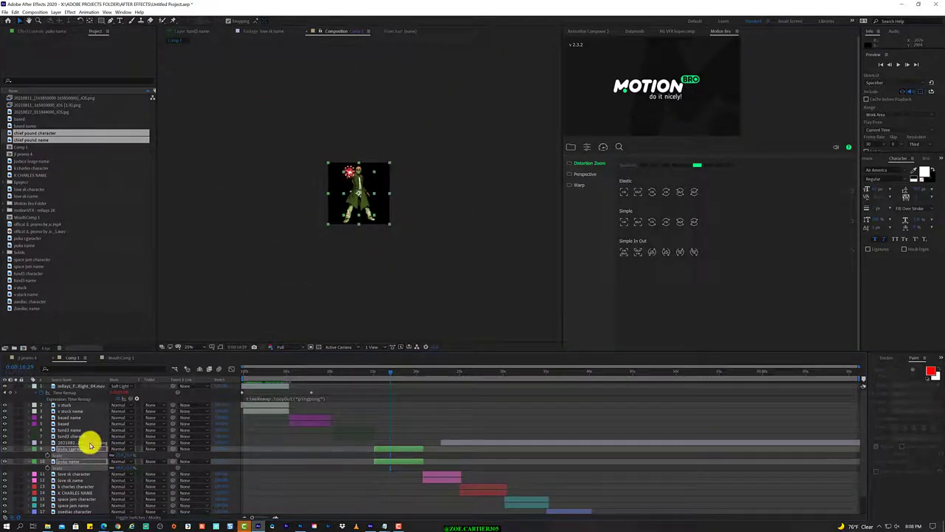
key(period)
key(period)
key(comma)
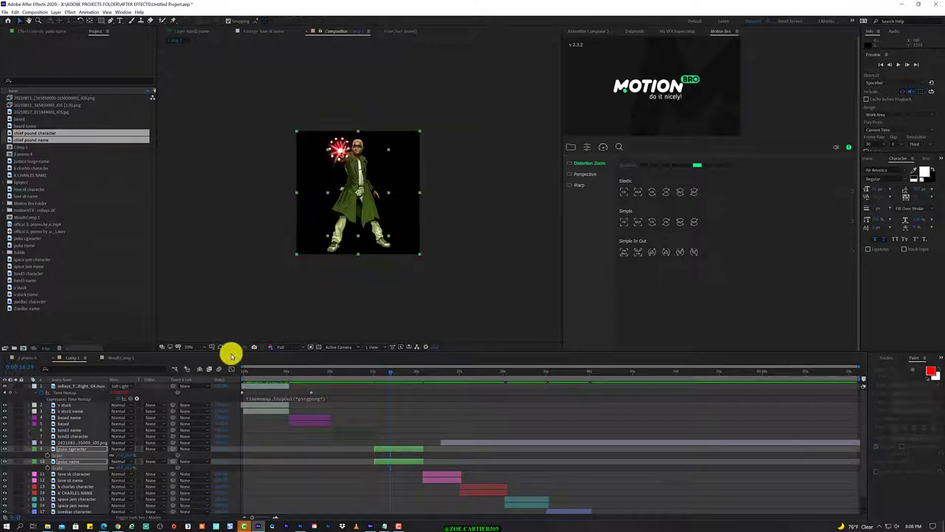
Step: Shift the pulu character figure right and slightly up in the Composition viewer
click(73, 473)
click(77, 461)
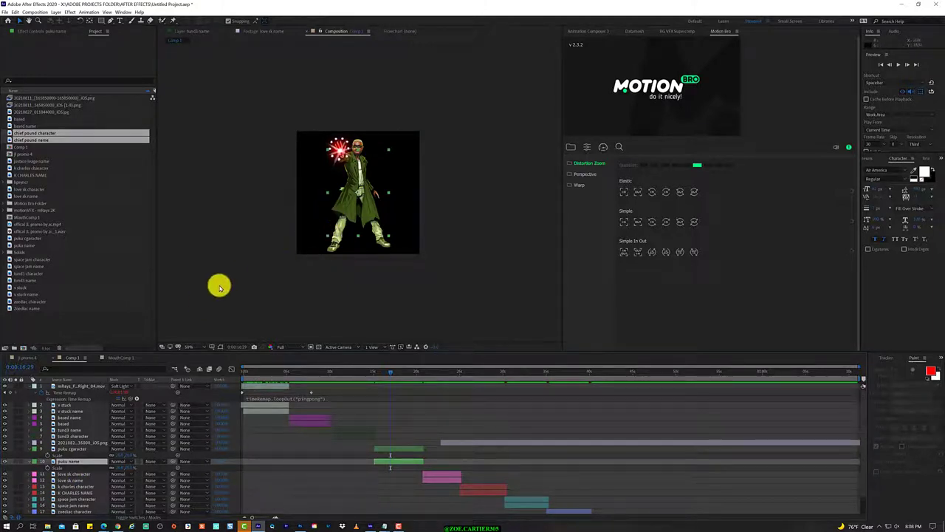
drag(322, 214, 357, 217)
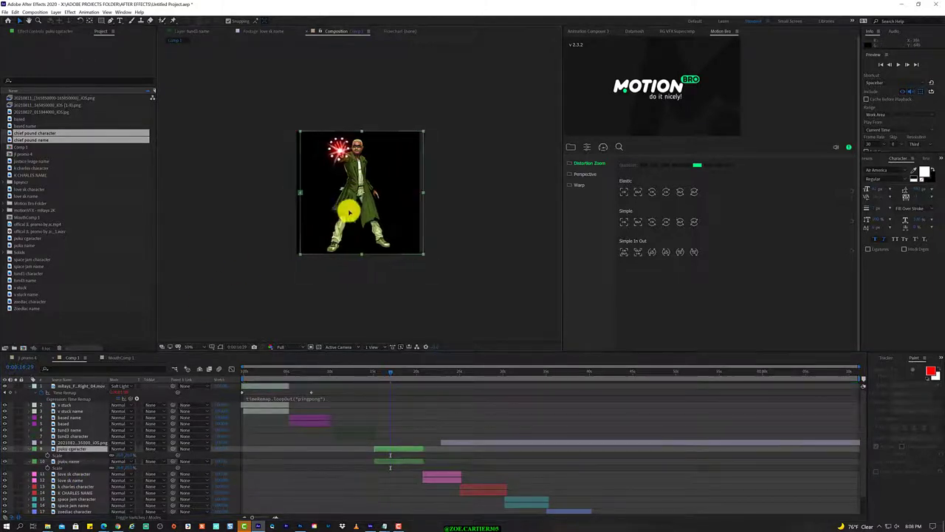
drag(357, 217, 349, 204)
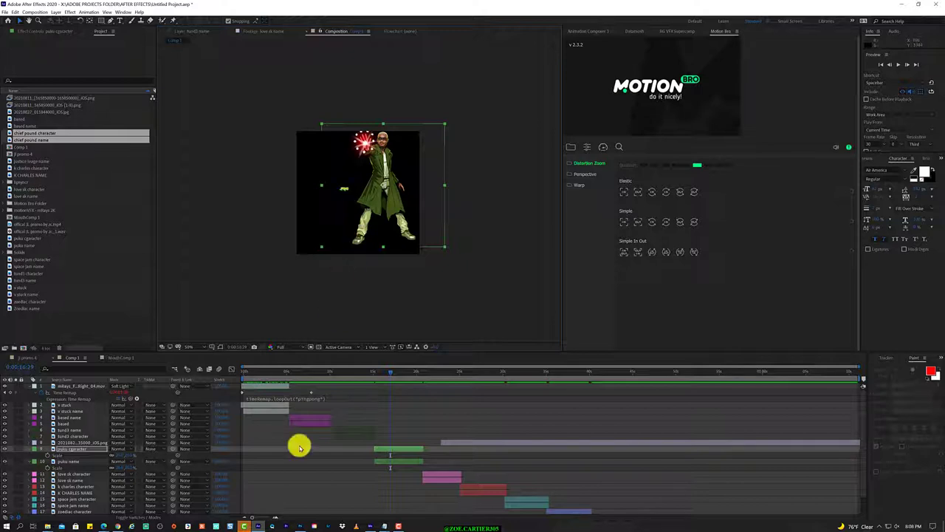
click(399, 527)
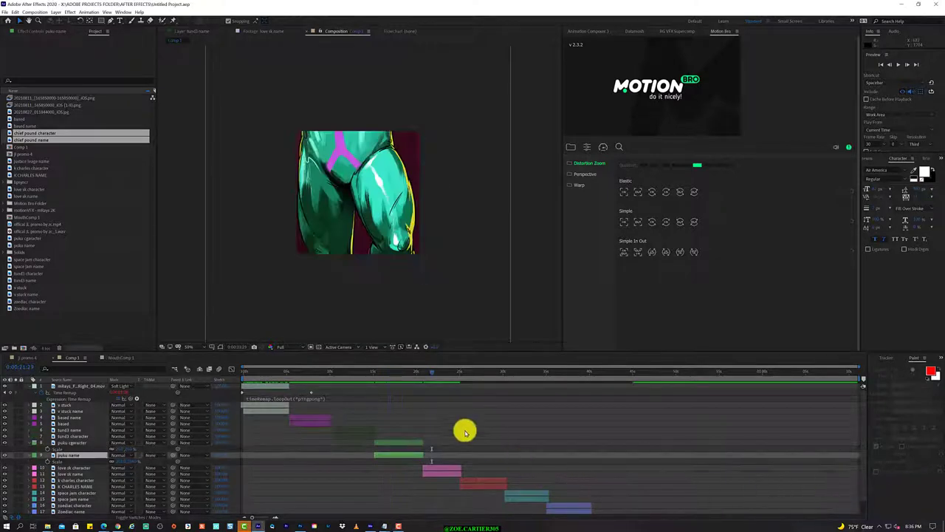
Step: Collapse the expanded property rows and lock the already finished layers
key(s)
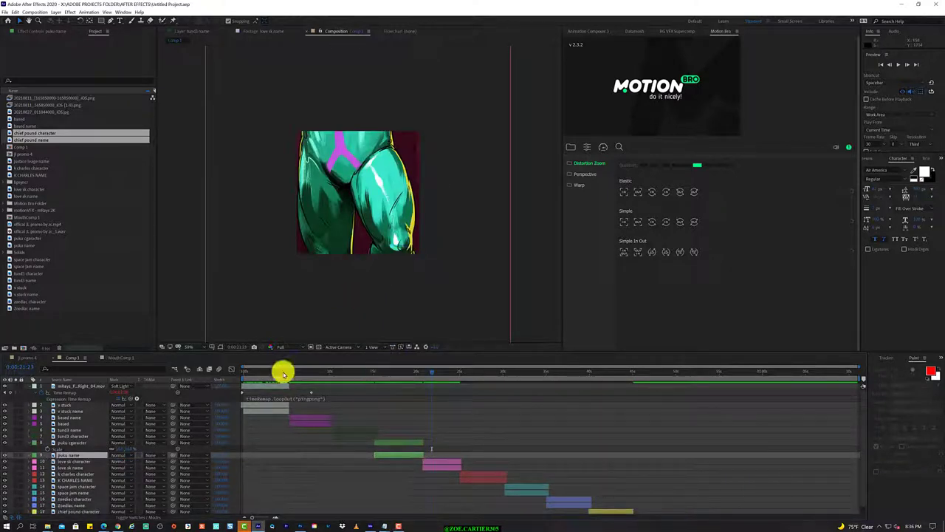
key(s)
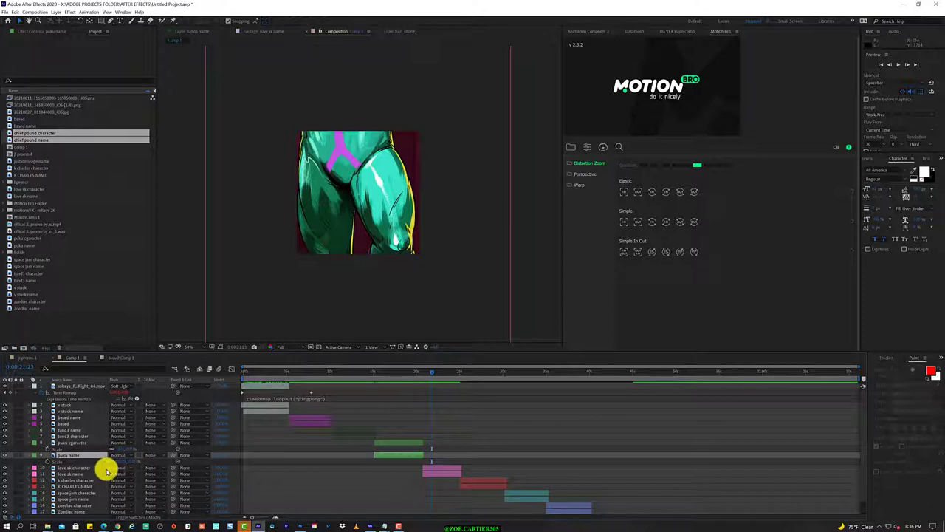
click(85, 468)
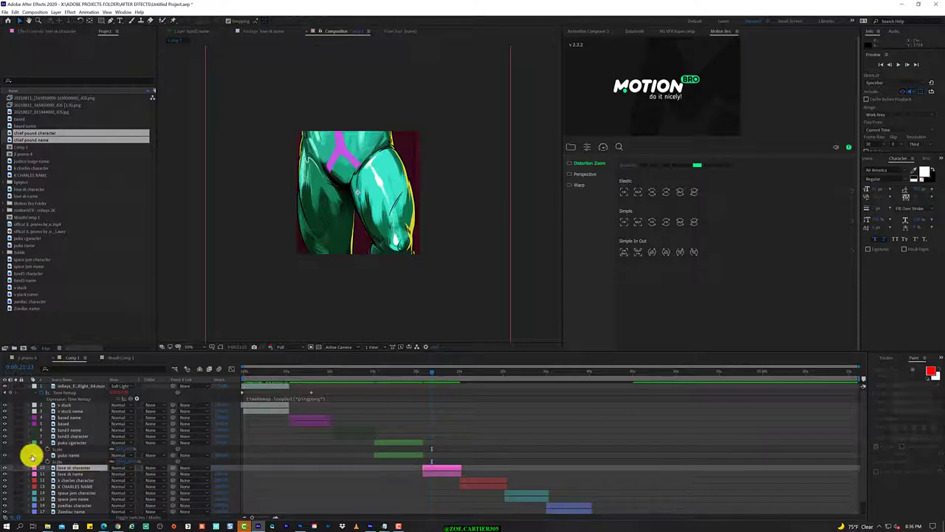
click(28, 455)
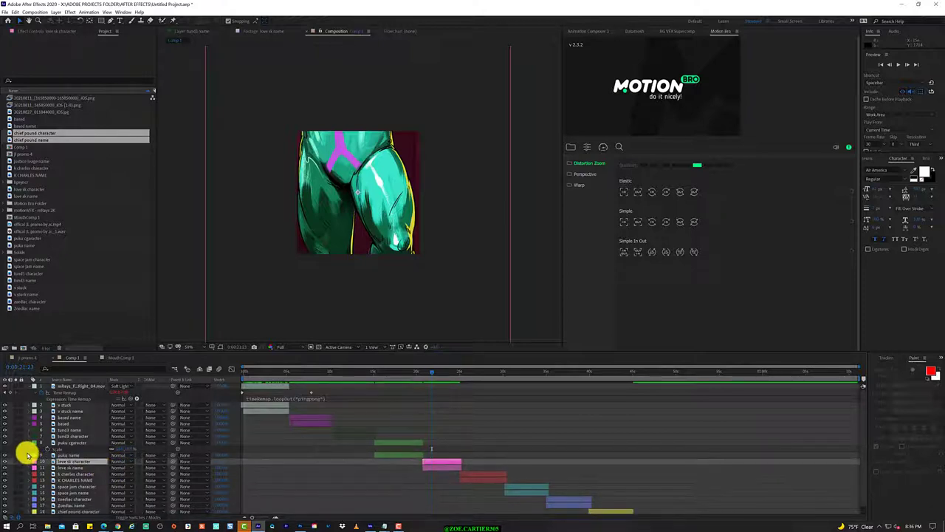
click(28, 442)
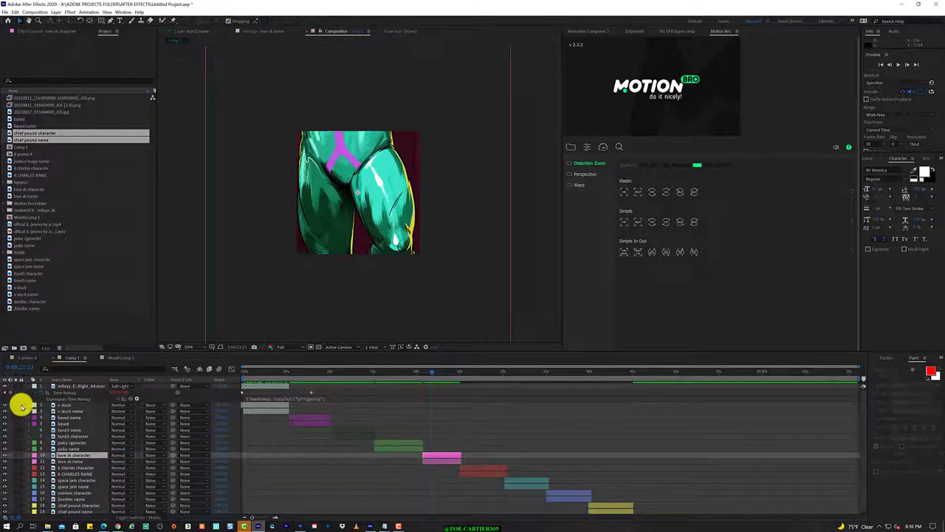
drag(21, 405, 20, 442)
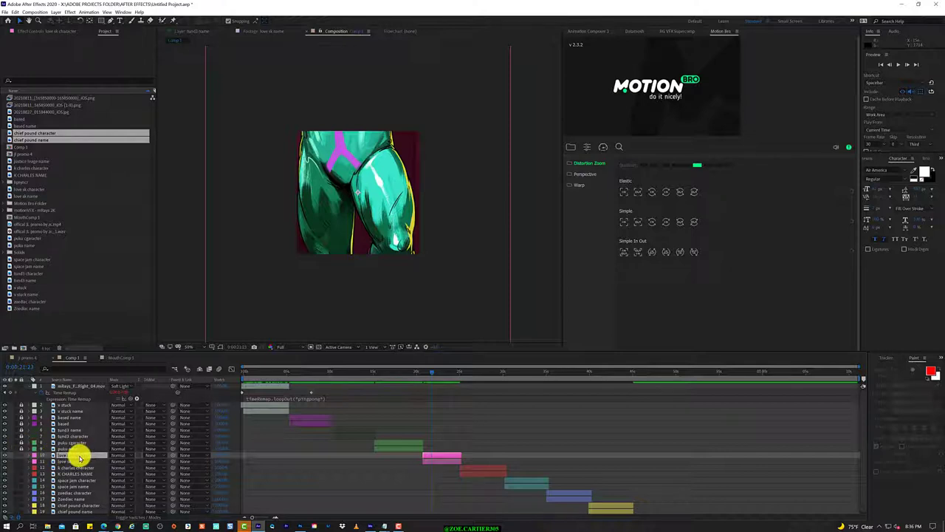
key(Return)
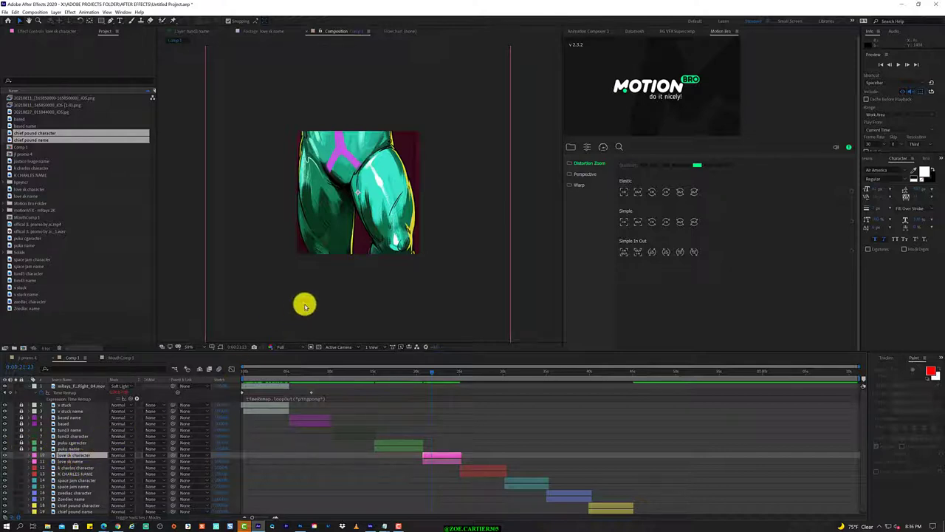
Step: Shrink the love sk character layer's Scale and shift the image slightly right
key(s)
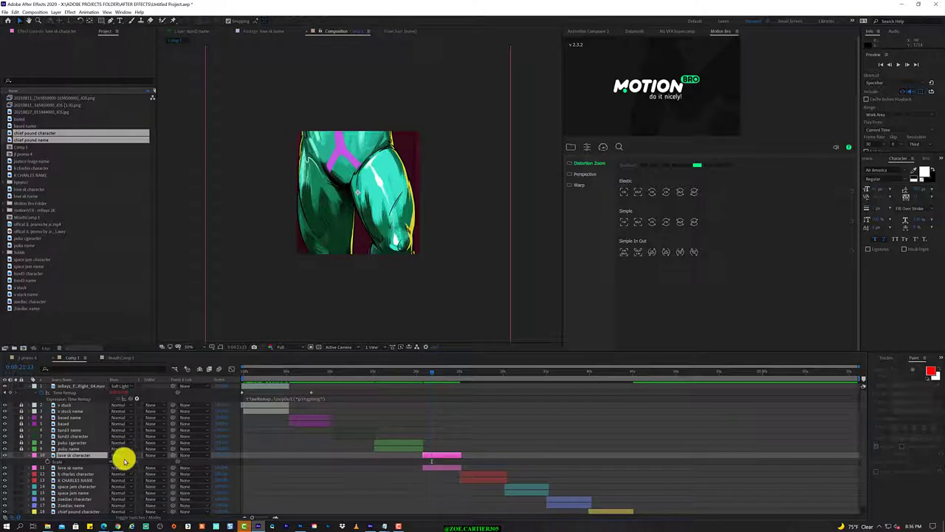
drag(123, 460, 94, 453)
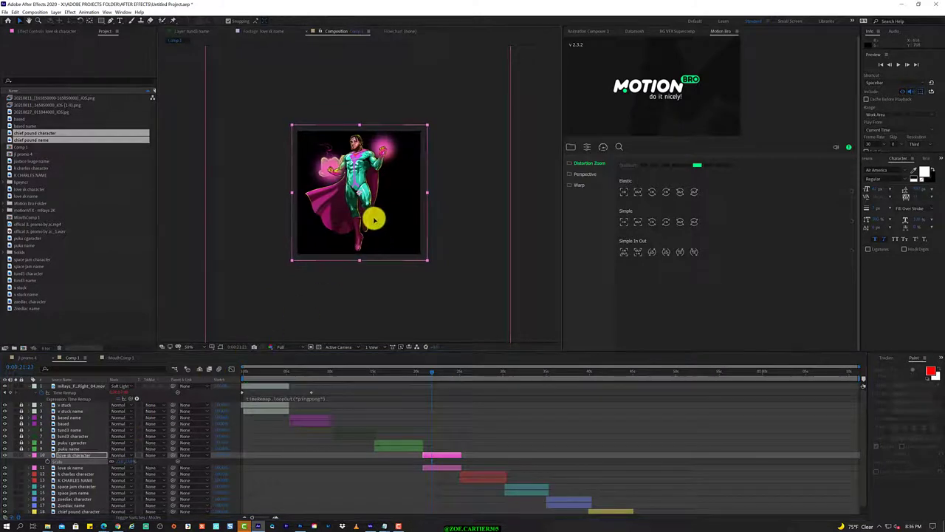
drag(374, 217, 395, 221)
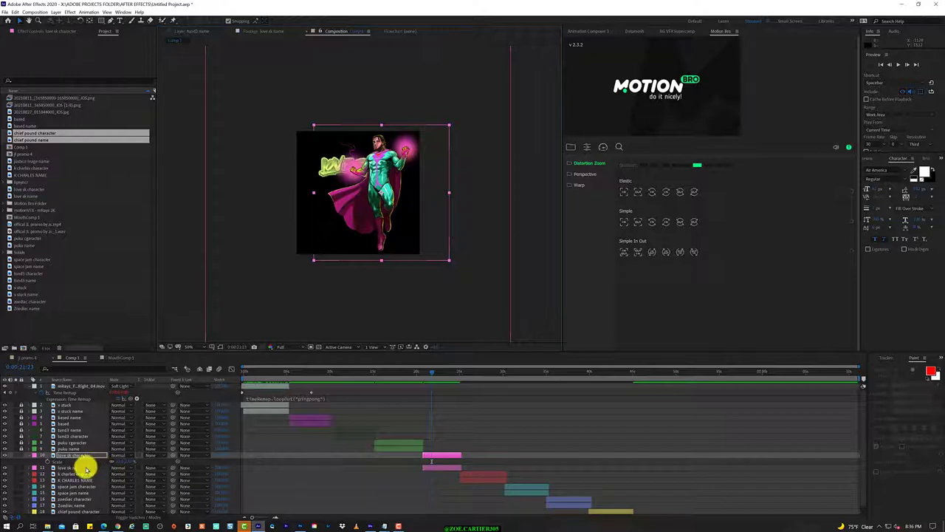
Step: Move love sk name above love sk character, nudge the title right, and scrub the start
drag(84, 469, 89, 450)
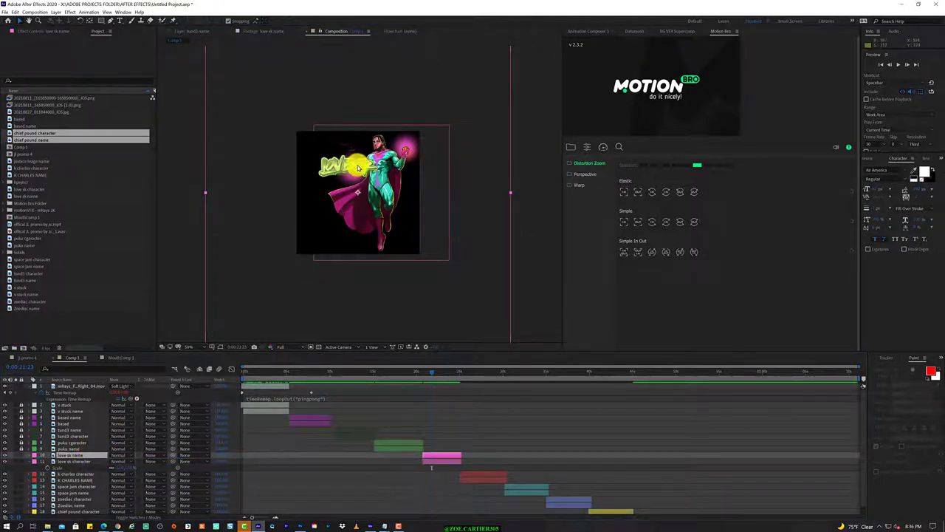
drag(354, 169, 337, 153)
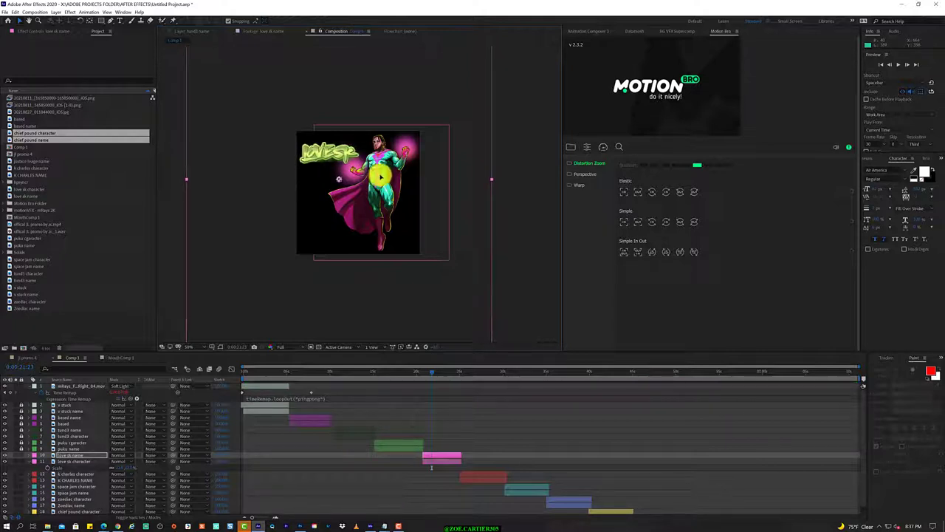
drag(339, 179, 339, 179)
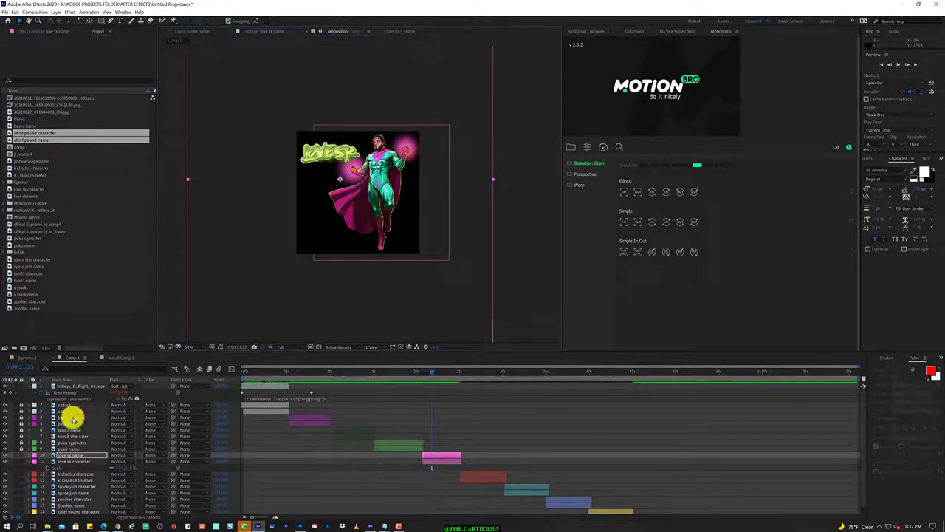
click(19, 455)
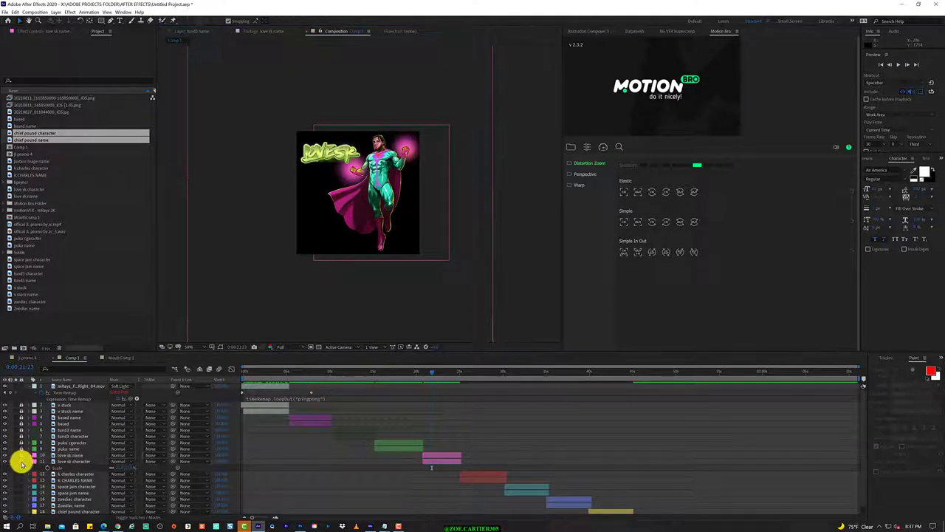
click(309, 375)
mouse_move(309, 374)
mouse_down()
mouse_move(388, 392)
mouse_move(373, 432)
mouse_up()
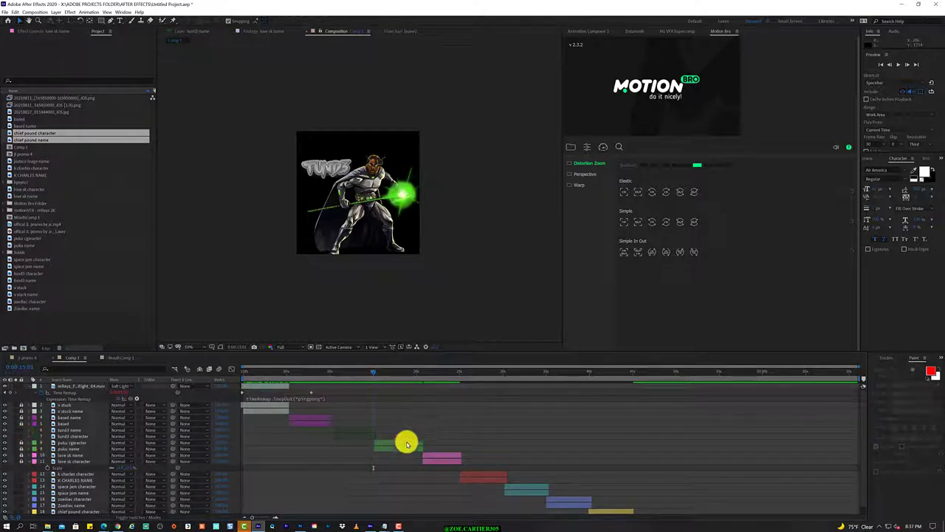
Step: Select tund3 name and tund3 character and trim their end edge slightly, previewing the pulu frame
click(66, 429)
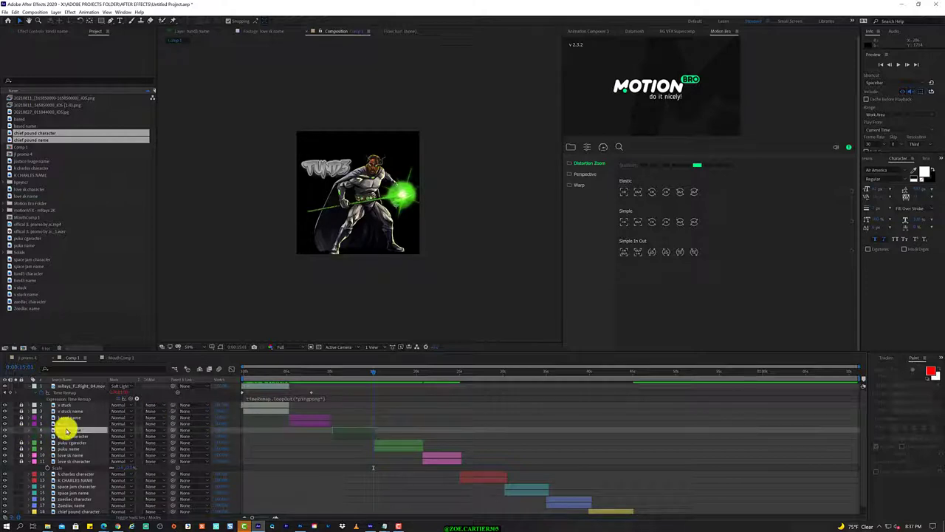
click(71, 437)
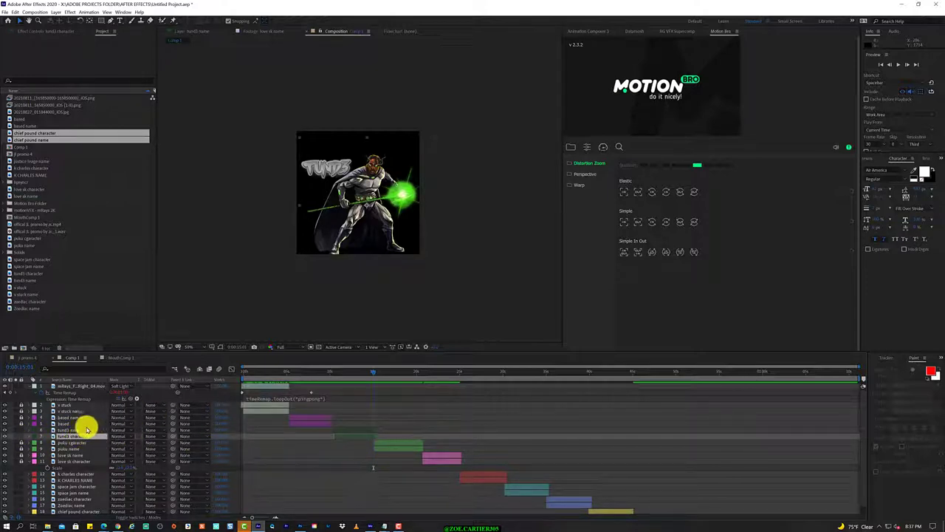
shift+click(77, 429)
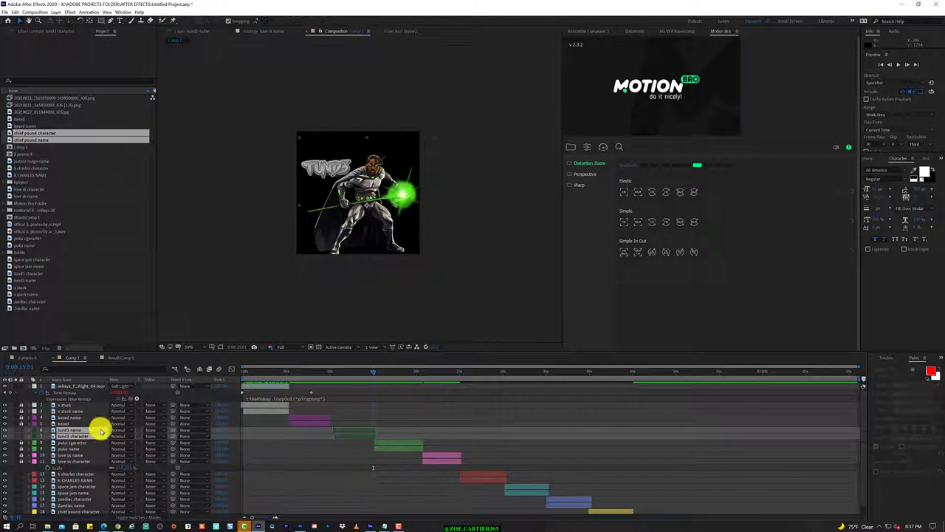
drag(375, 437, 374, 436)
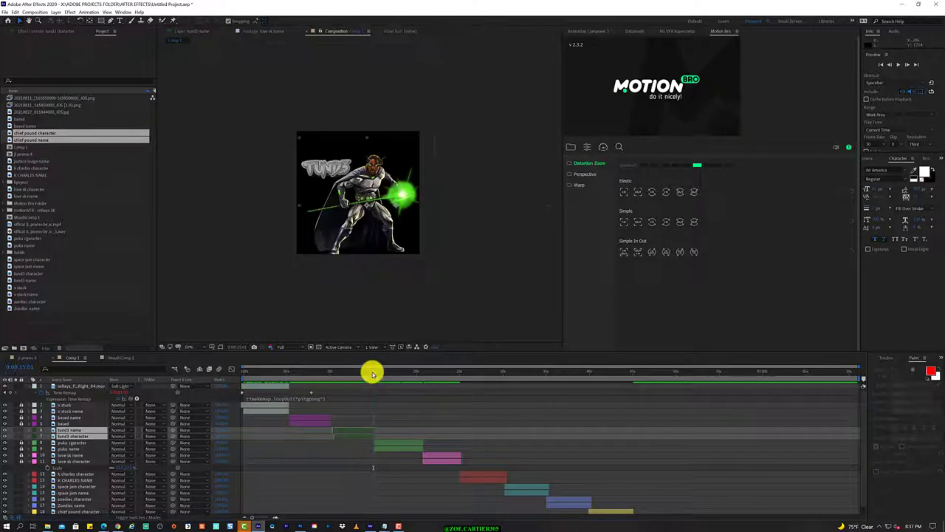
drag(371, 374, 374, 374)
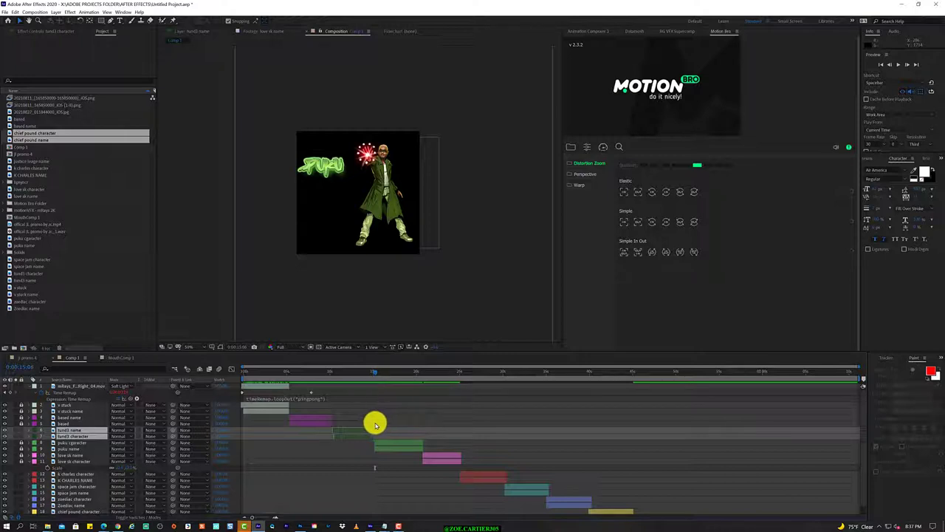
Step: Trim the tund3 name layer's in-point to the current time with Alt+[
scroll(374, 425, up, 5)
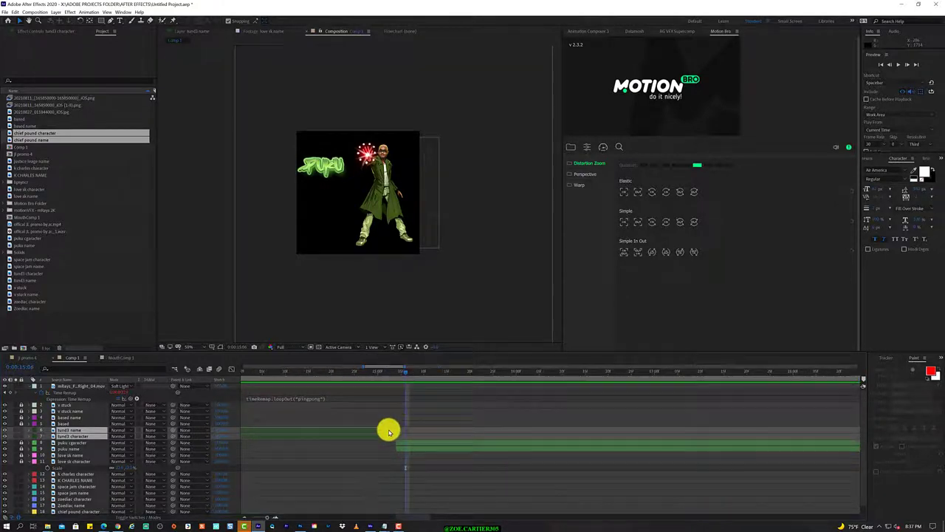
drag(392, 429, 395, 429)
click(377, 432)
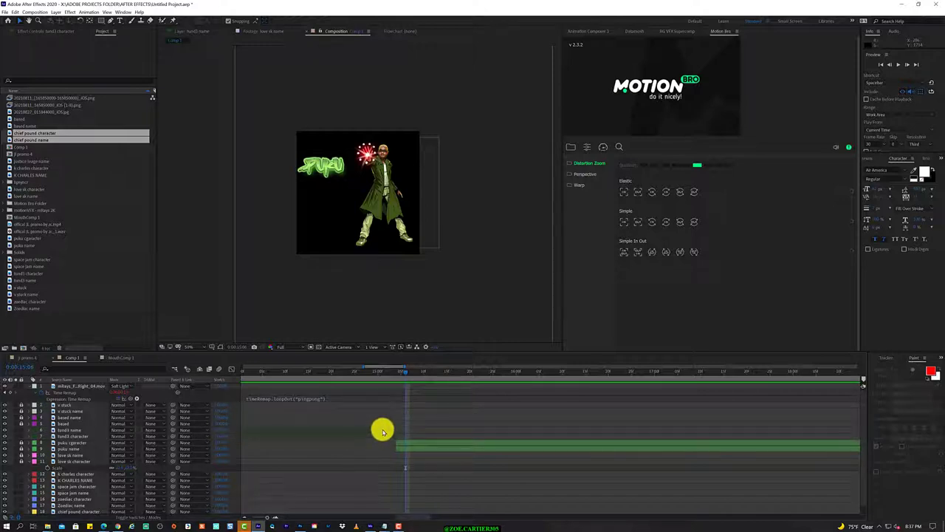
click(384, 429)
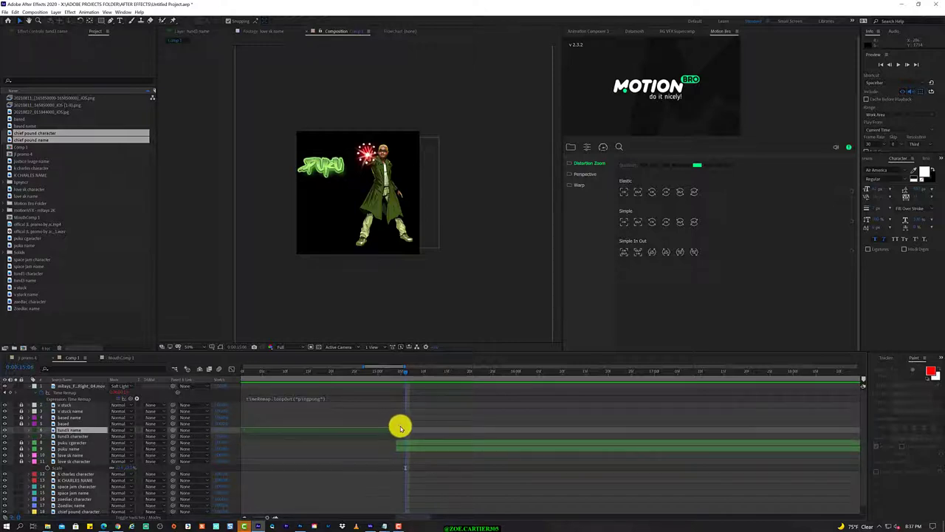
key(alt+bracketleft)
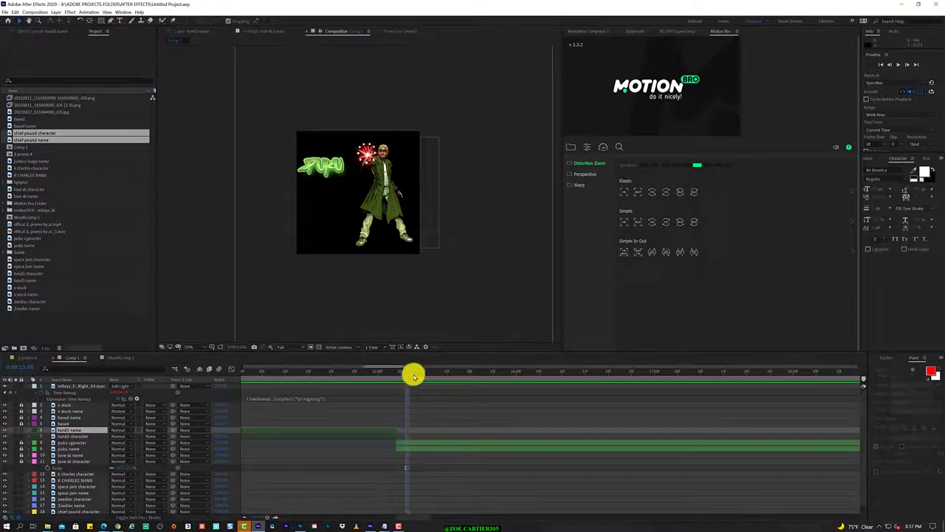
drag(406, 375, 423, 386)
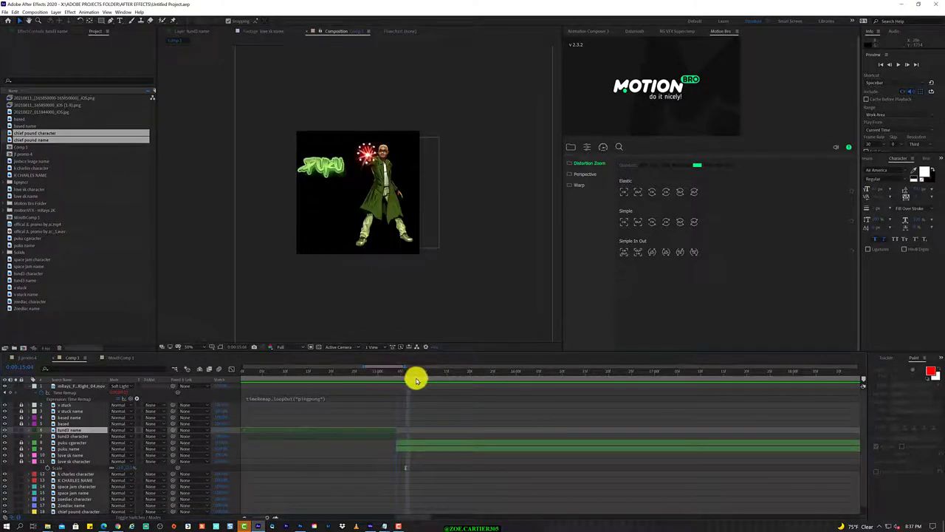
Step: Extend the green pulsi layers' out-point to meet the pink love sk bars around 20 seconds
scroll(414, 406, up, 5)
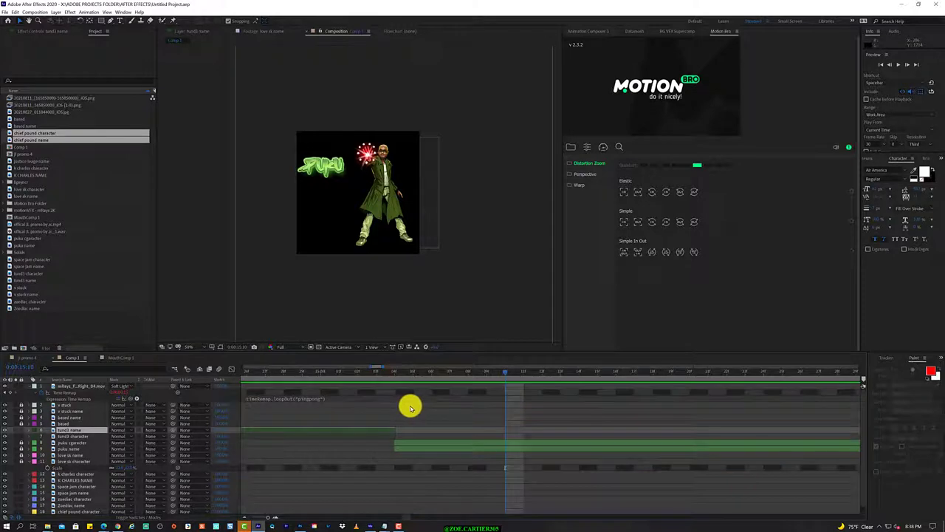
scroll(464, 426, down, 2)
scroll(463, 427, down, 2)
scroll(464, 428, down, 2)
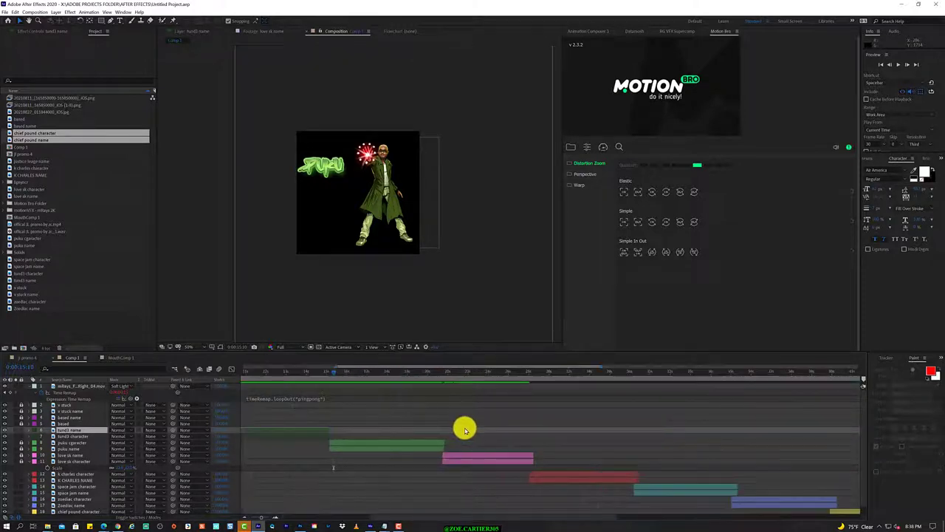
drag(361, 373, 443, 379)
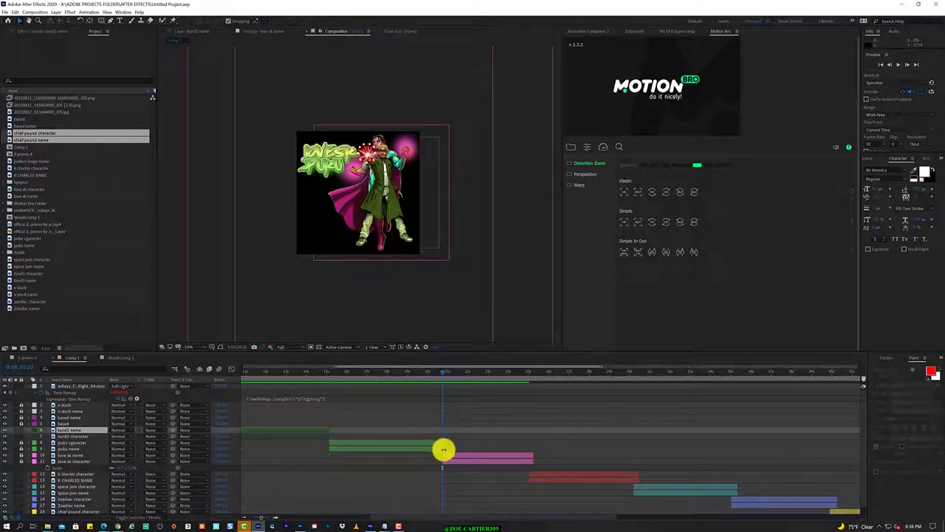
click(312, 377)
mouse_move(297, 378)
mouse_down()
mouse_move(409, 409)
mouse_move(433, 431)
mouse_up()
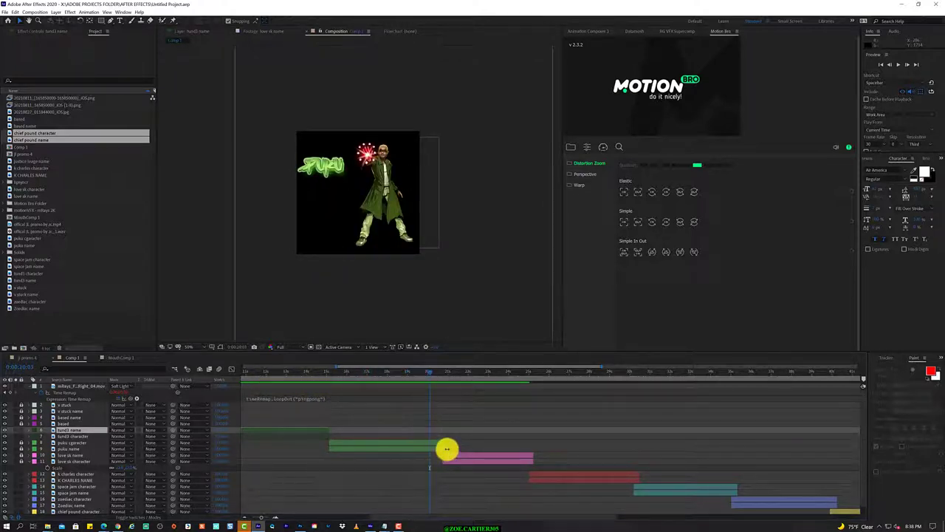
click(439, 451)
drag(439, 451, 443, 448)
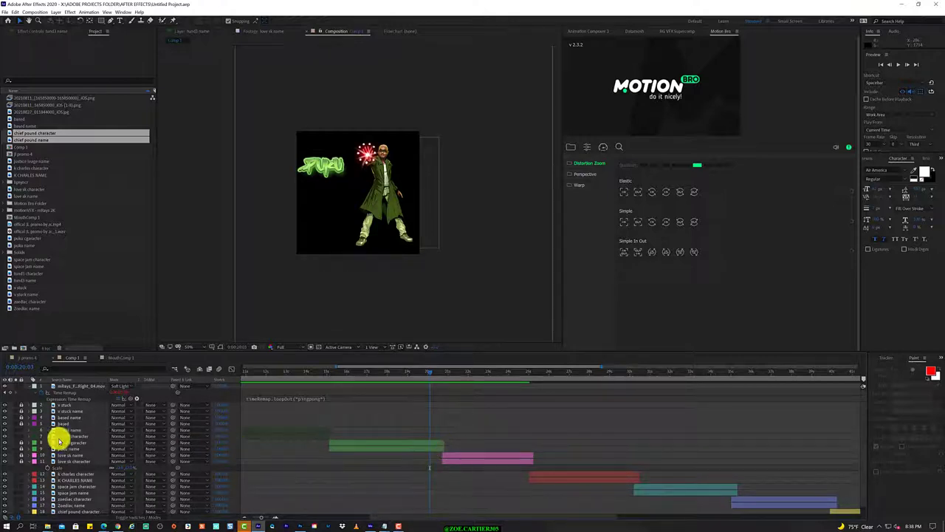
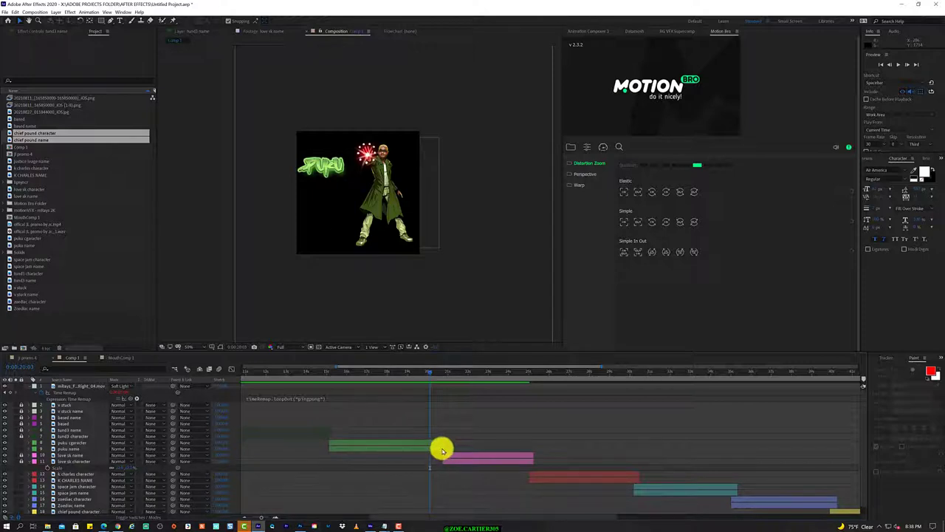
Step: End the pupu name layer at the playhead and start the love sk name clip there
drag(444, 448, 428, 443)
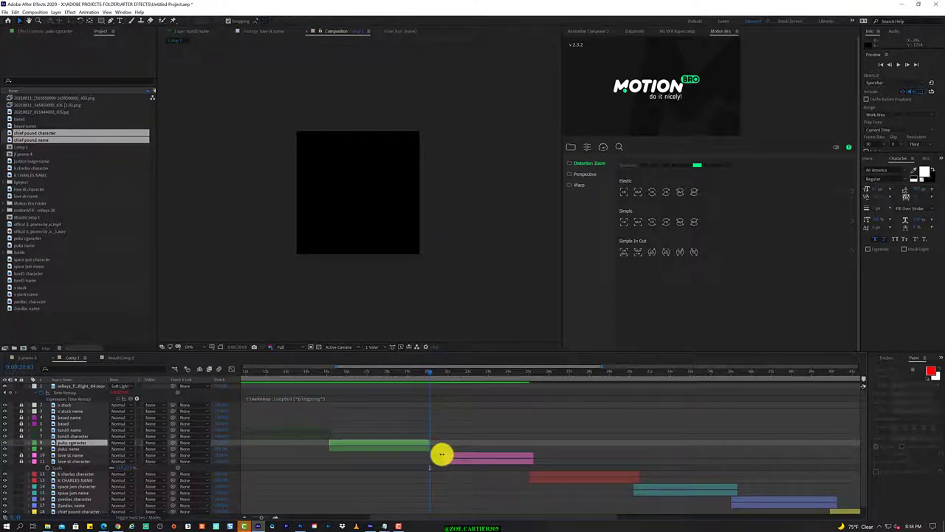
drag(435, 454, 445, 454)
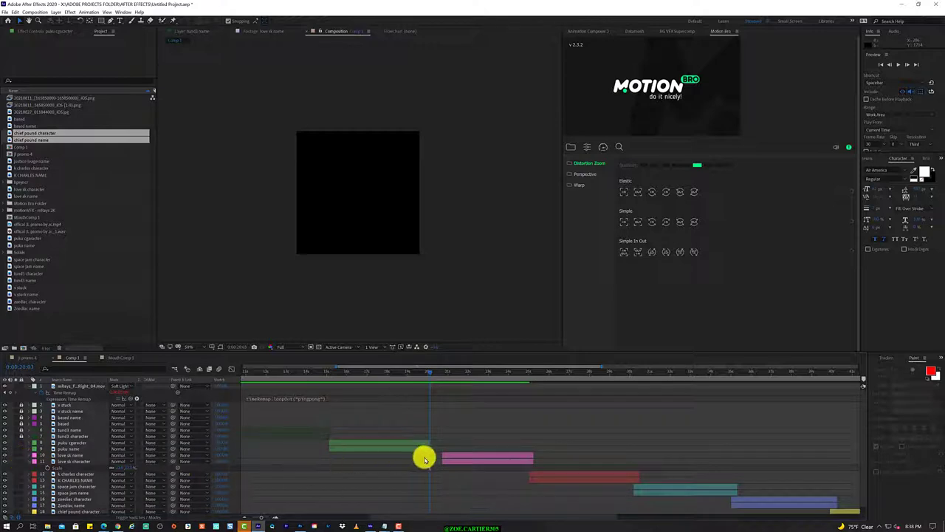
mouse_move(442, 460)
mouse_down()
mouse_move(440, 451)
mouse_move(429, 457)
mouse_up()
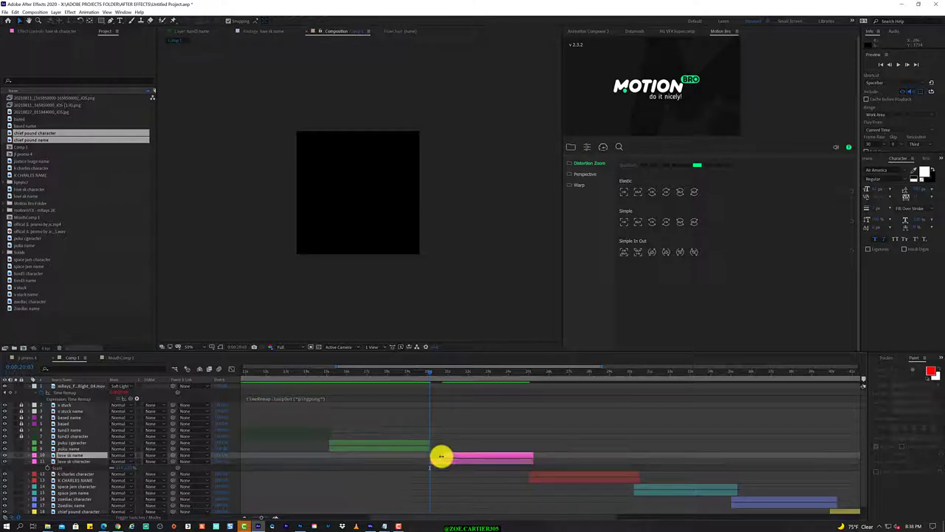
Step: Start the love sk character layer at the playhead and preview the clip transition
click(432, 375)
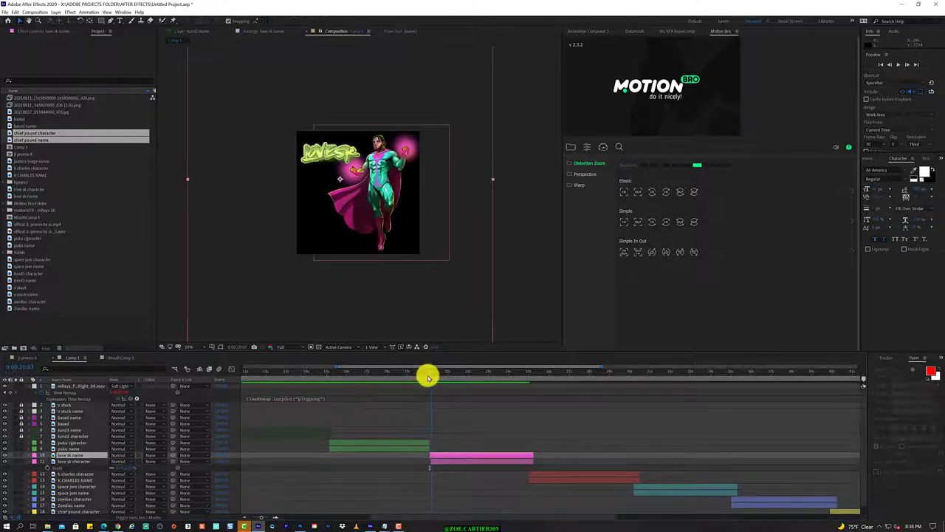
drag(428, 378, 429, 382)
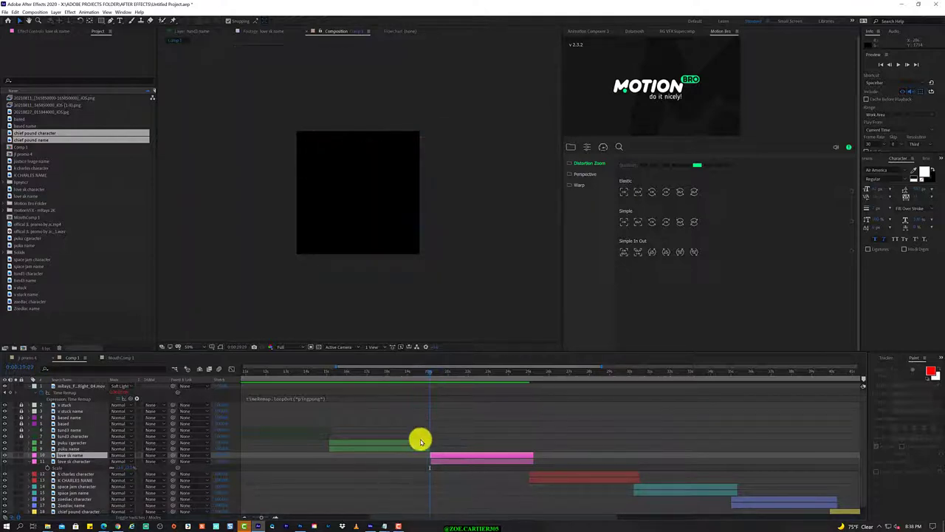
drag(429, 461, 428, 460)
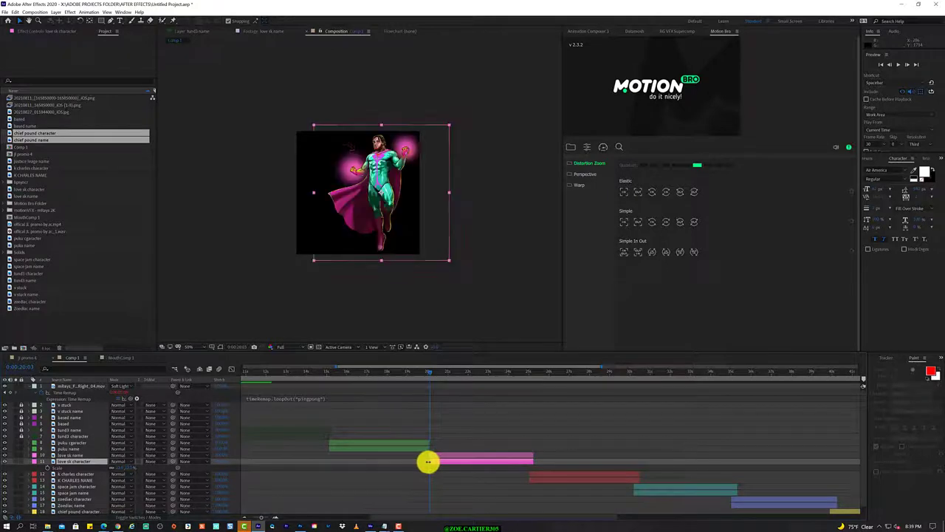
drag(428, 375, 430, 376)
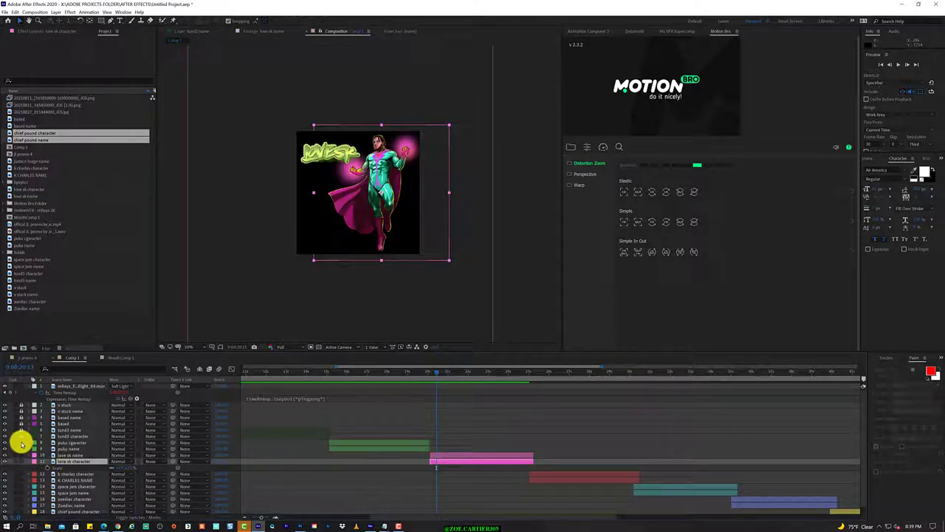
click(22, 458)
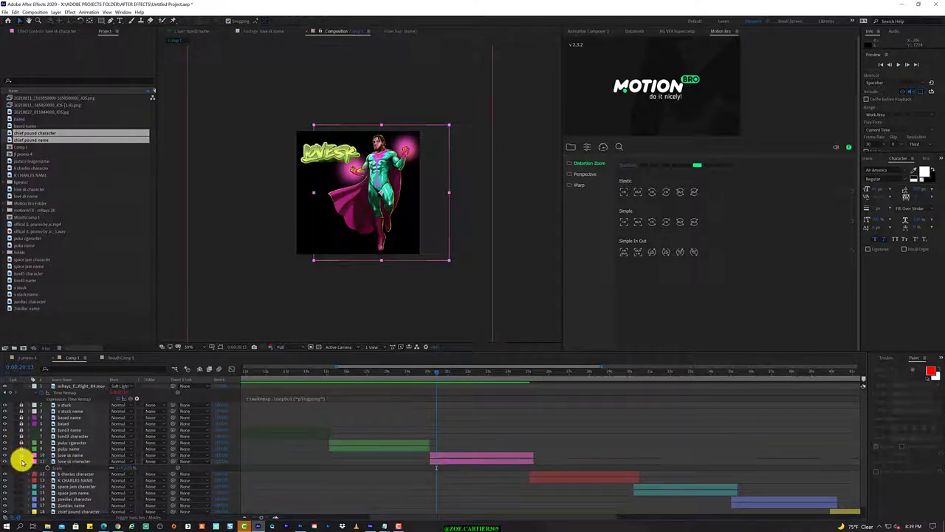
drag(437, 374, 519, 381)
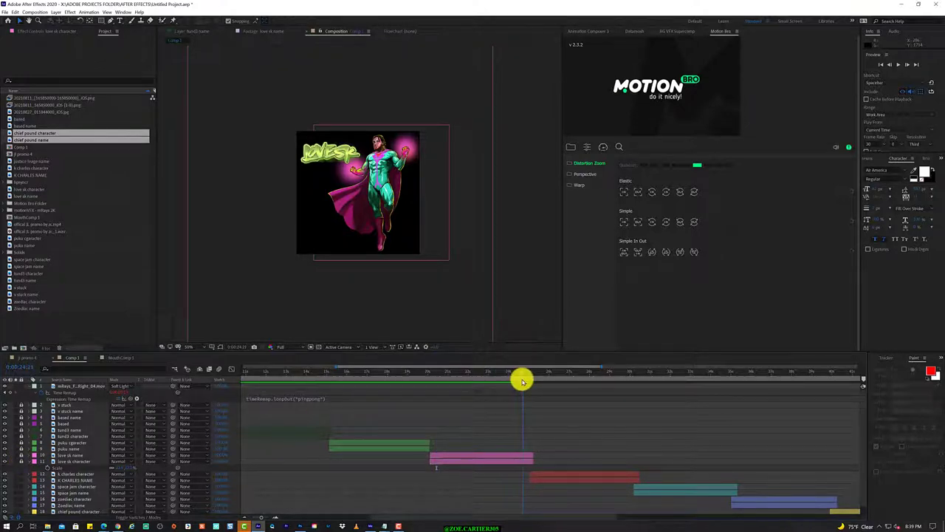
drag(524, 381, 448, 396)
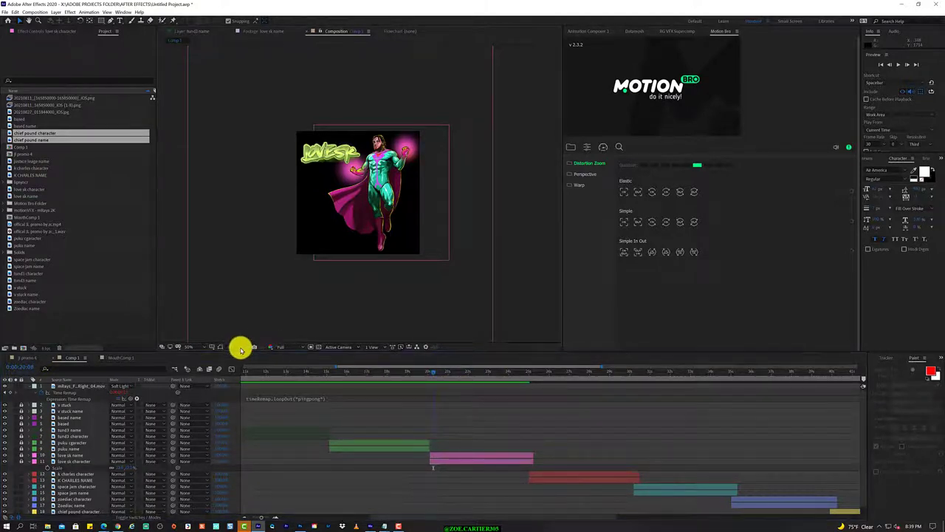
Step: Move the current time to 0:00:25:00 with Go to Time
click(238, 346)
click(449, 257)
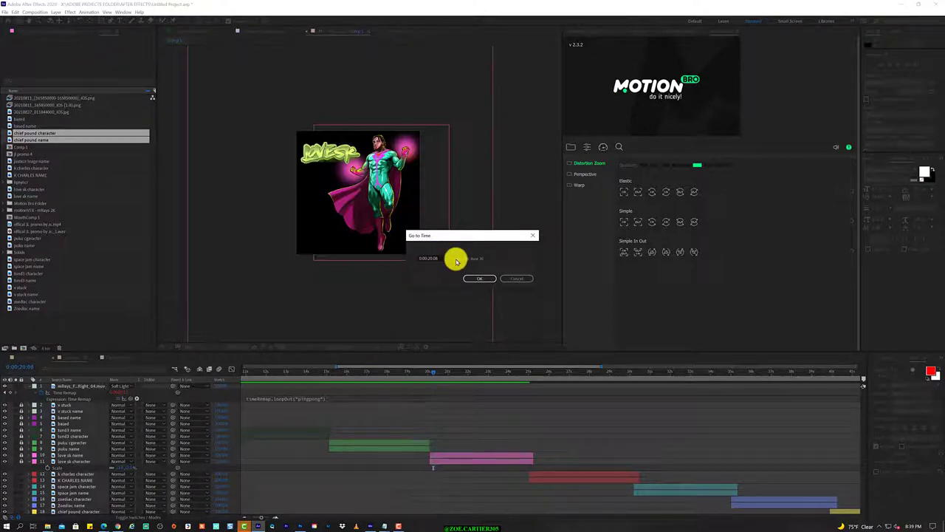
drag(455, 261, 445, 261)
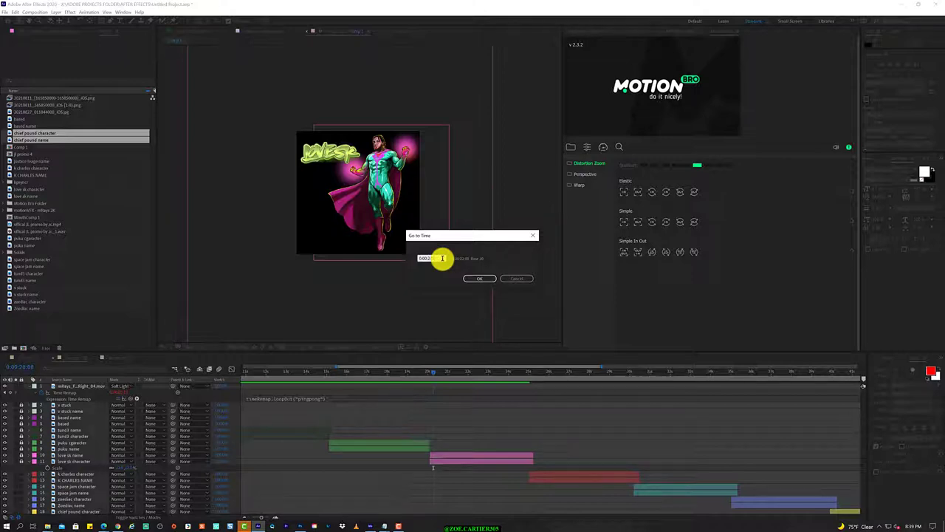
key(Return)
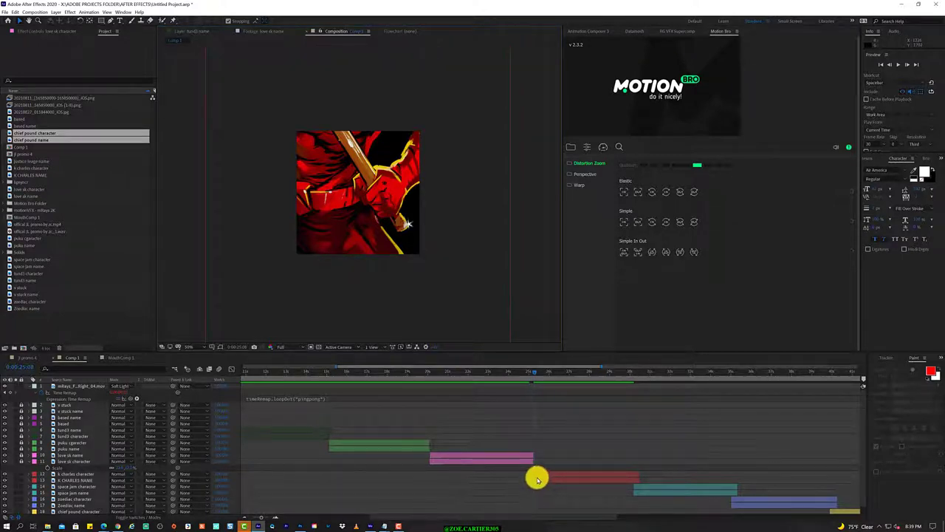
Step: Start K CHARLES NAME at the 25-second mark and duplicate the k charles character layer
drag(529, 481, 533, 477)
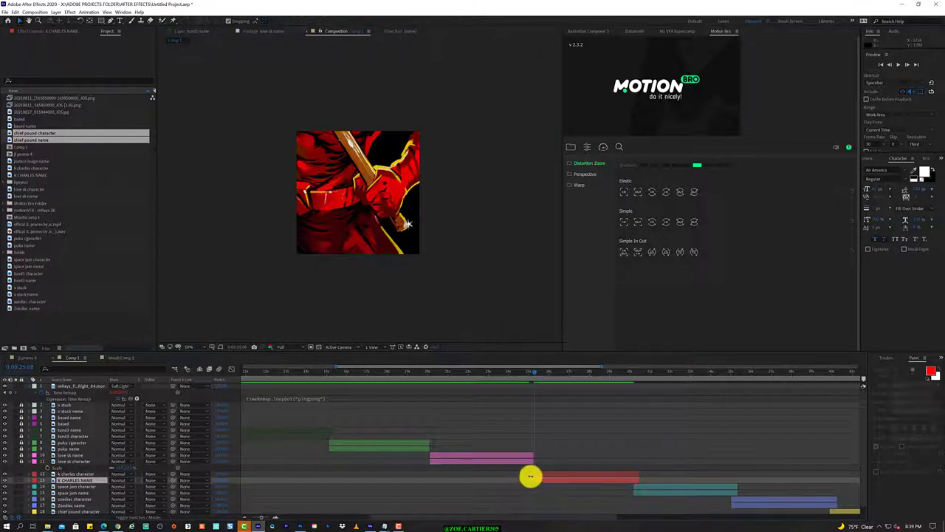
click(532, 476)
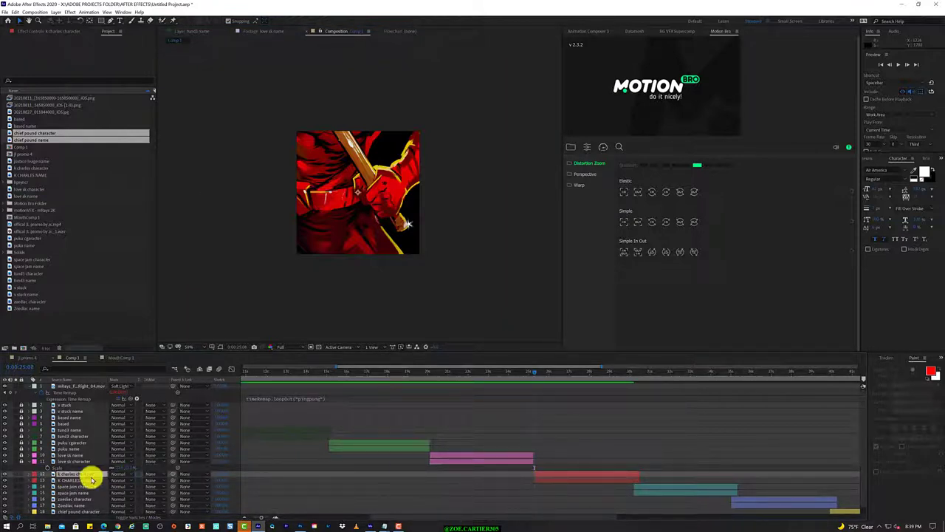
key(ctrl+d)
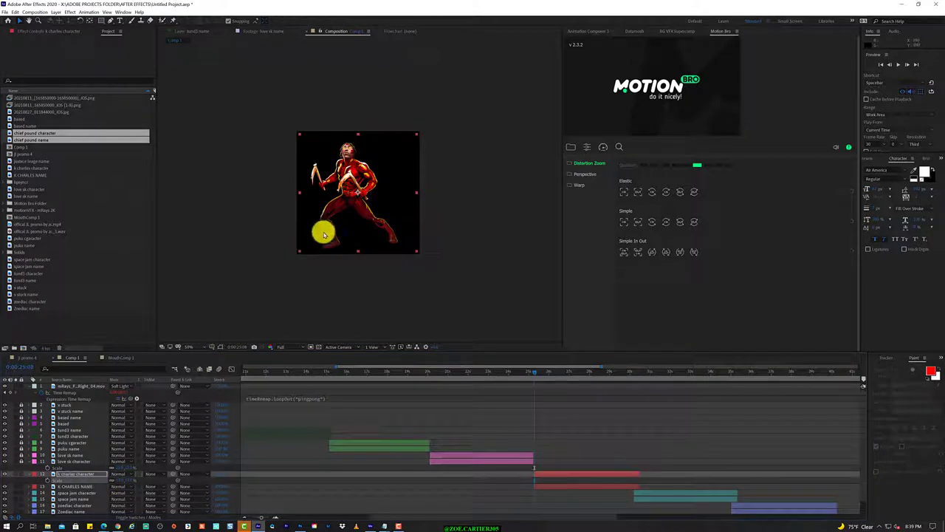
Step: Shift the K Charles character slightly right and drag K CHARLES NAME up the layer stack
drag(369, 214, 384, 212)
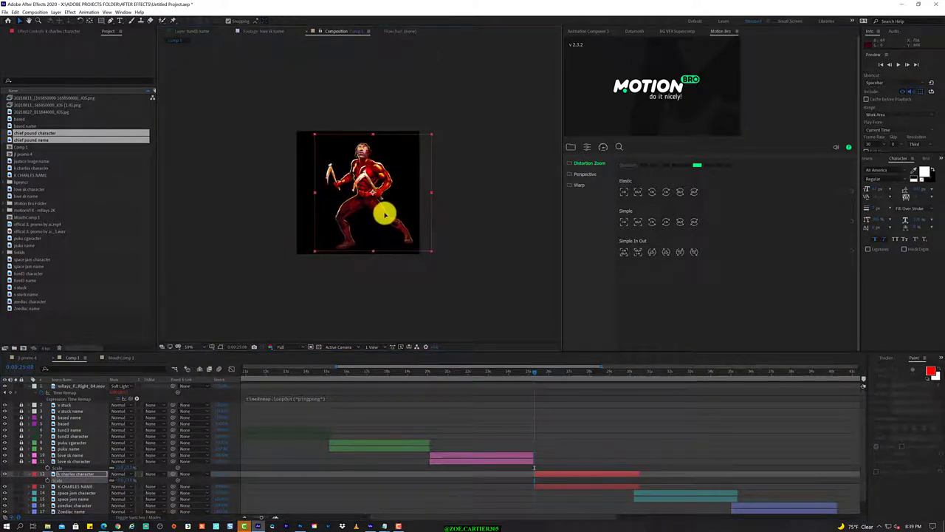
click(84, 487)
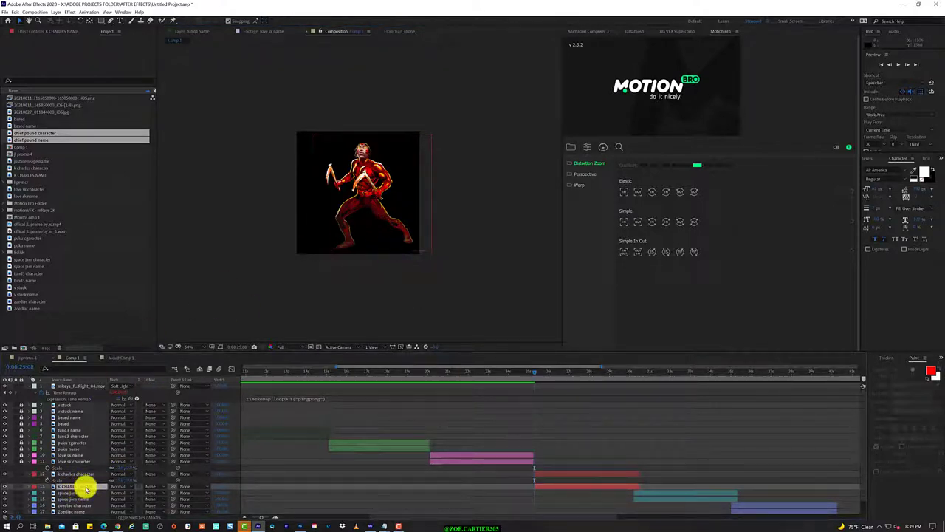
drag(90, 484, 93, 471)
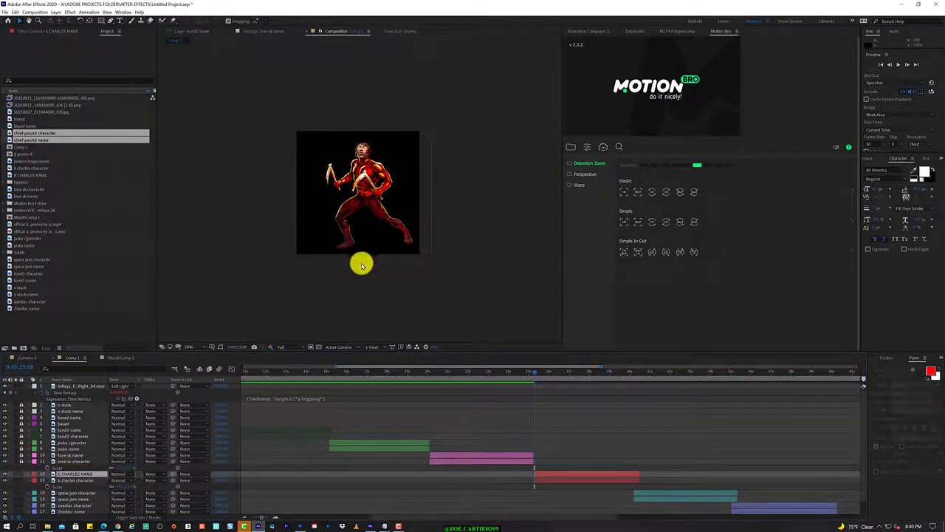
scroll(368, 266, up, 2)
scroll(367, 266, down, 6)
scroll(368, 266, down, 3)
scroll(368, 265, up, 8)
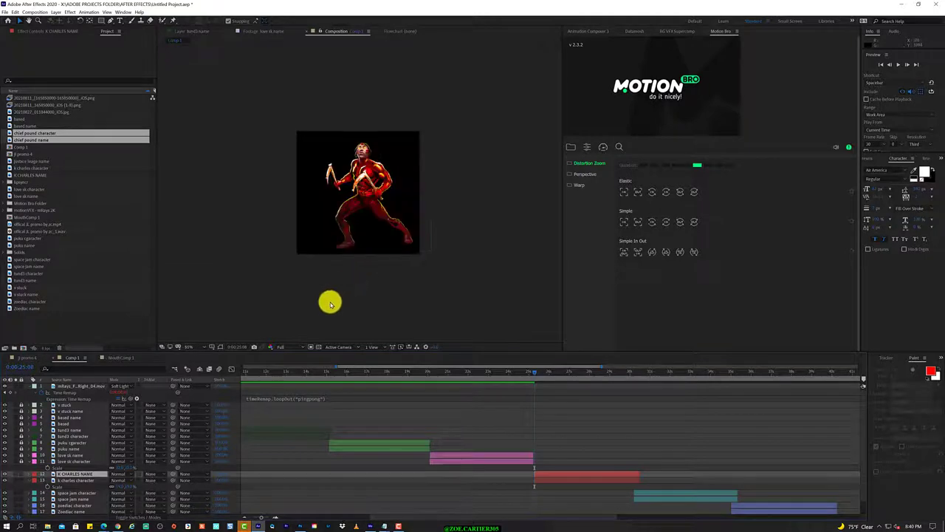
drag(86, 484, 82, 474)
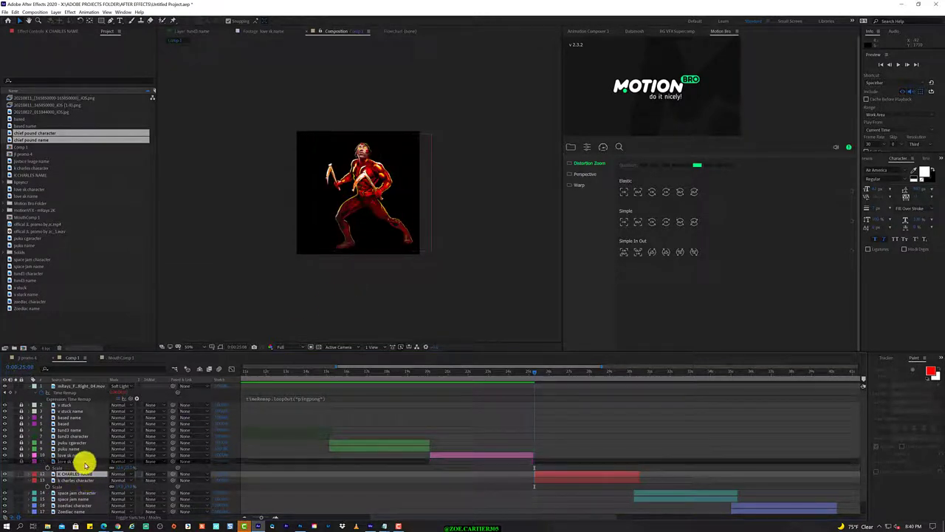
Step: Inspect the K CHARLES NAME and character layers, briefly toggling a layer's visibility
click(83, 474)
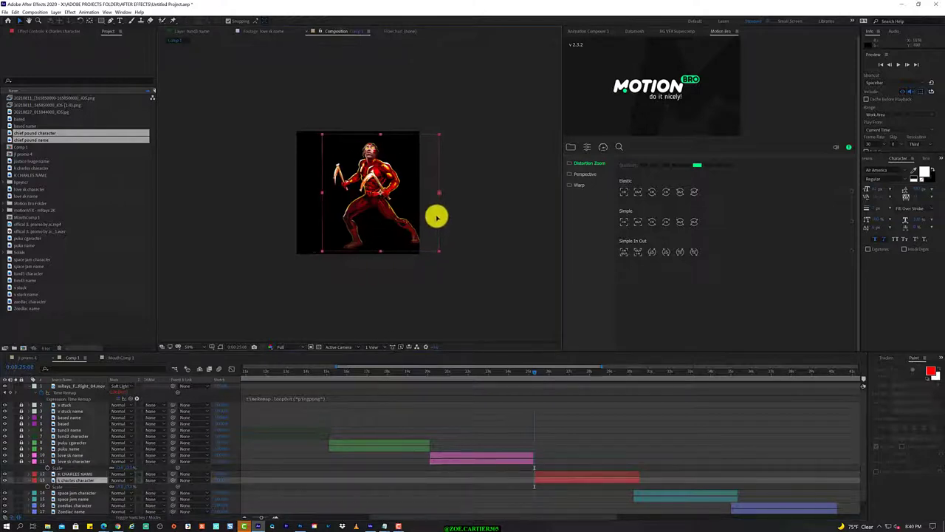
click(95, 482)
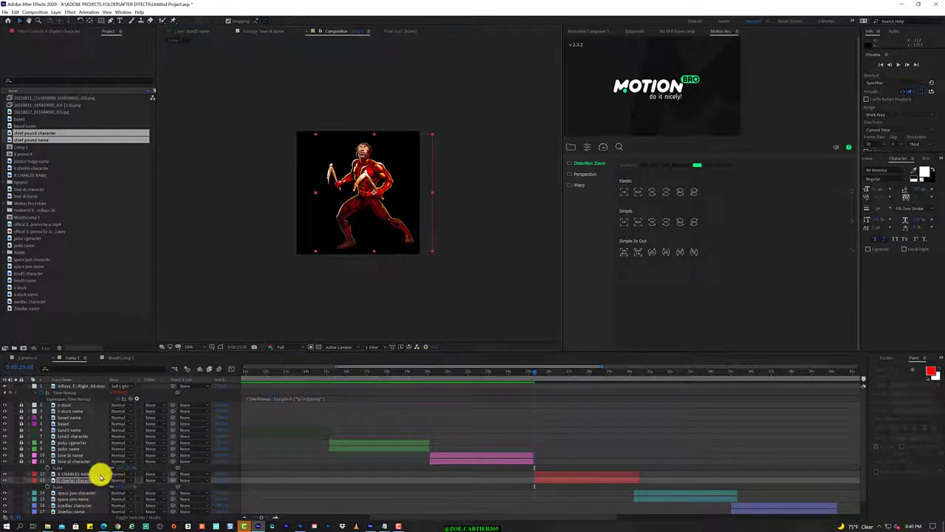
click(100, 475)
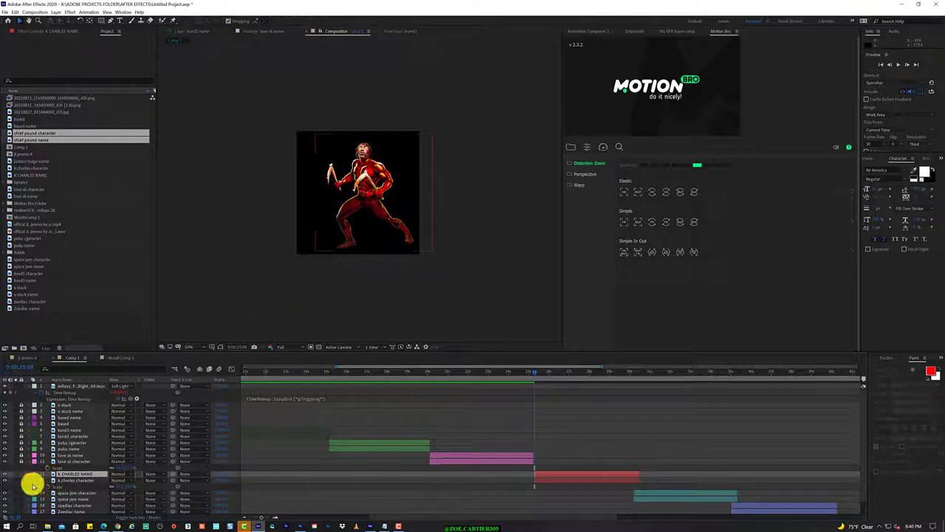
click(5, 480)
click(4, 480)
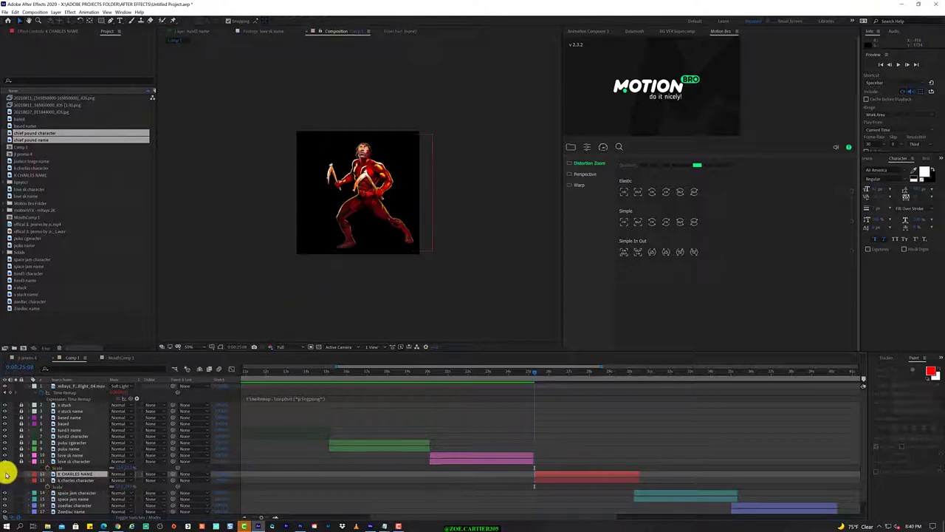
scroll(448, 261, up, 5)
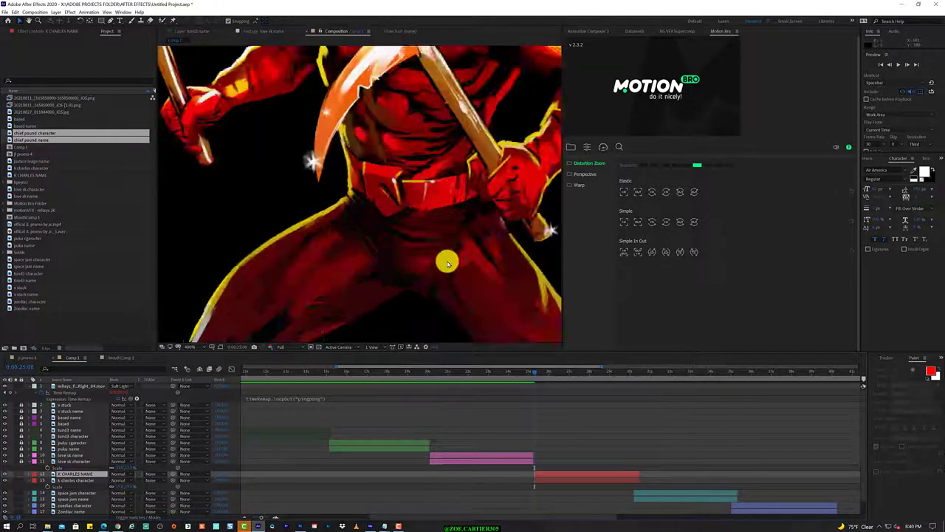
scroll(447, 261, down, 10)
scroll(440, 263, up, 4)
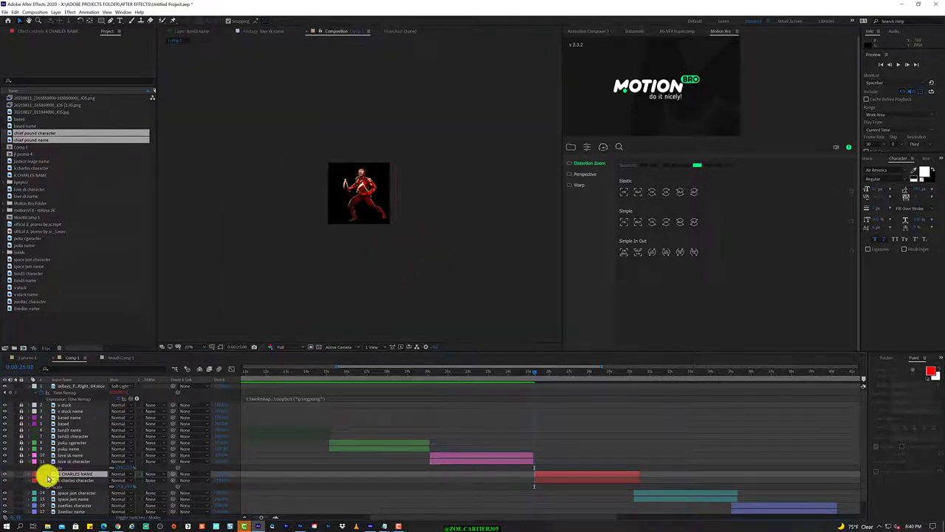
Step: Show Scale on both K Charles layers and place K CHARLES NAME directly above its character
key(s)
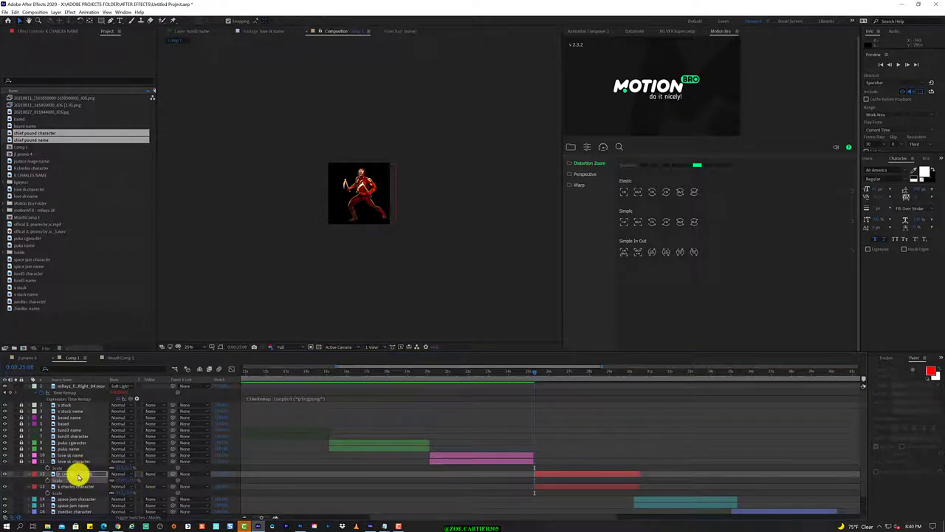
drag(79, 476, 85, 437)
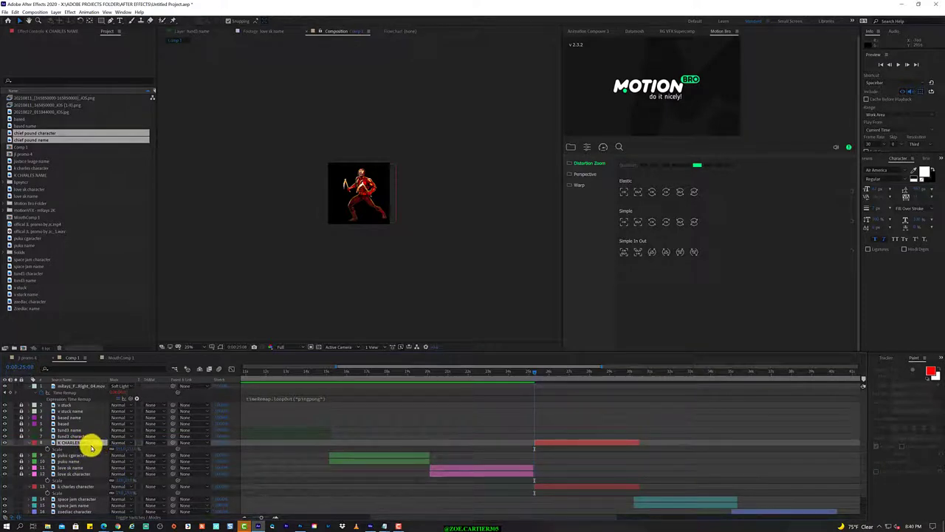
drag(91, 443, 93, 477)
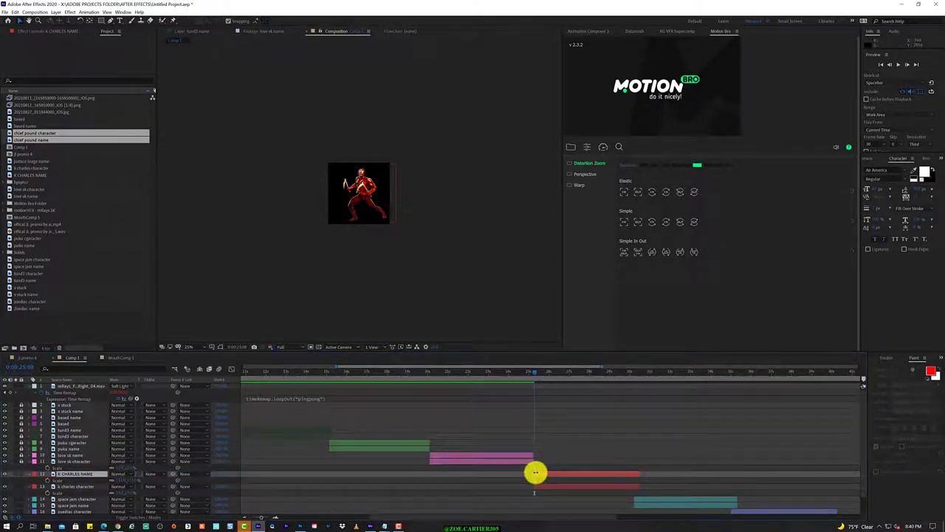
Step: Start K CHARLES NAME at the current time and move the KCHARLES title to the top of the frame
drag(535, 471, 533, 472)
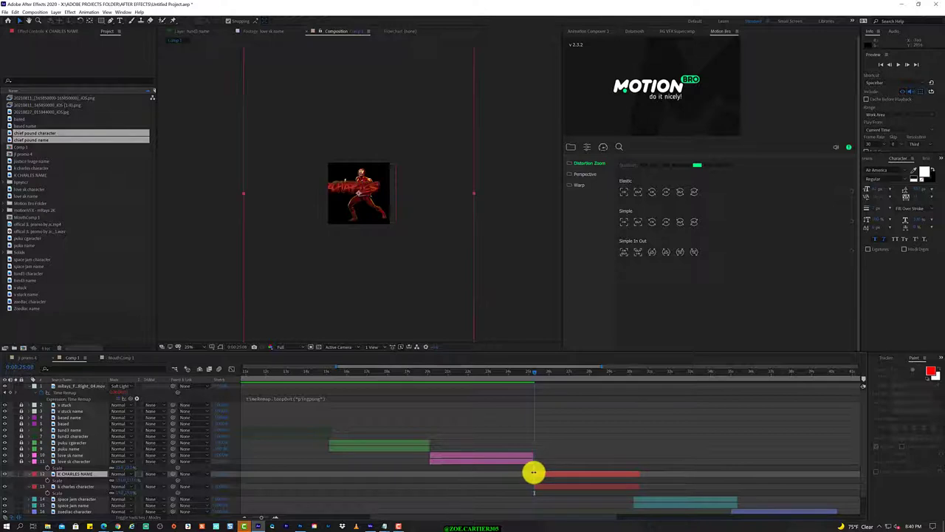
click(545, 373)
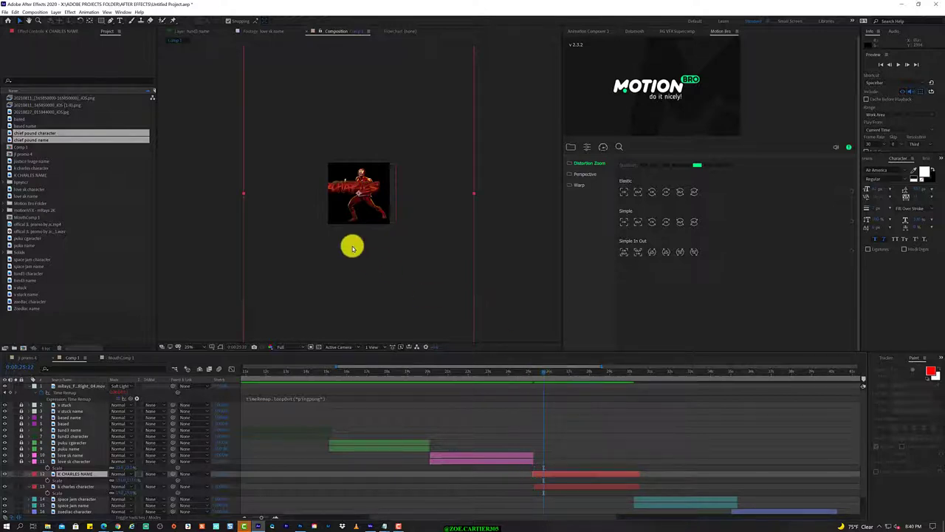
click(109, 480)
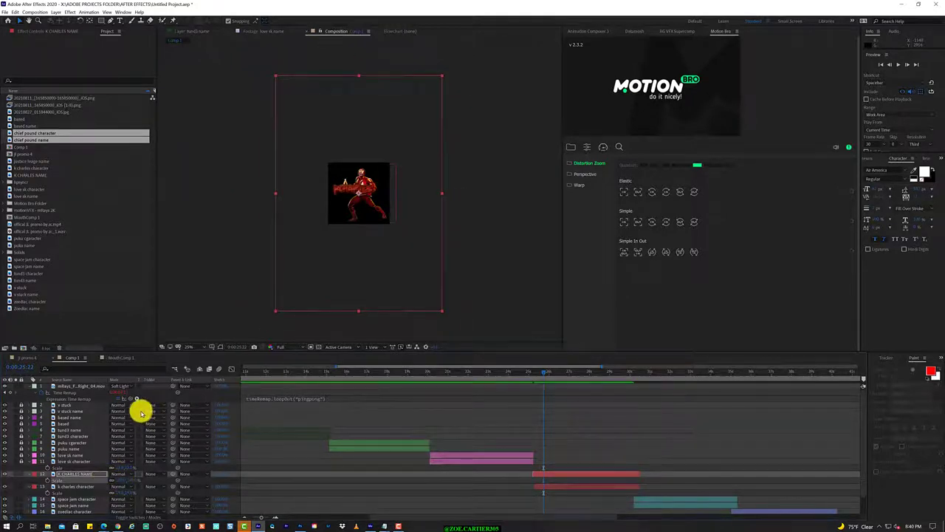
scroll(322, 222, up, 3)
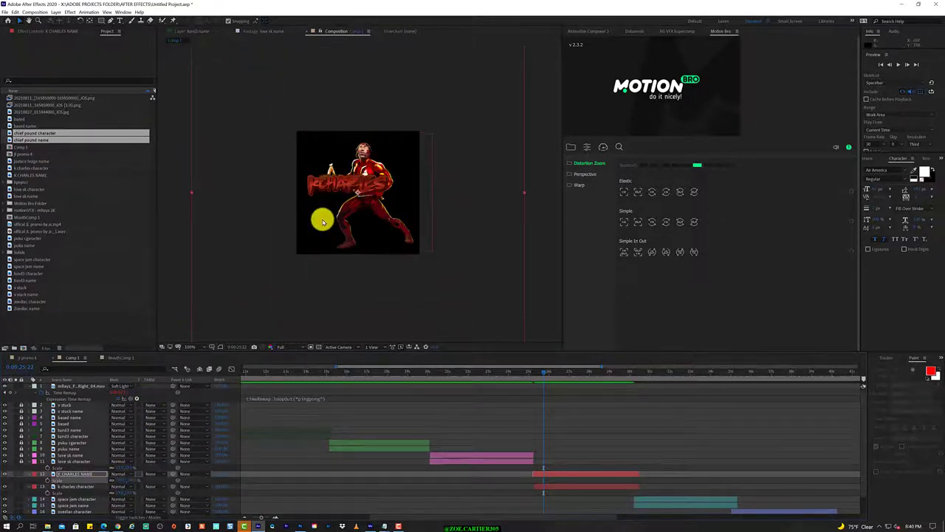
mouse_move(337, 182)
mouse_down()
mouse_move(314, 83)
mouse_move(319, 106)
mouse_up()
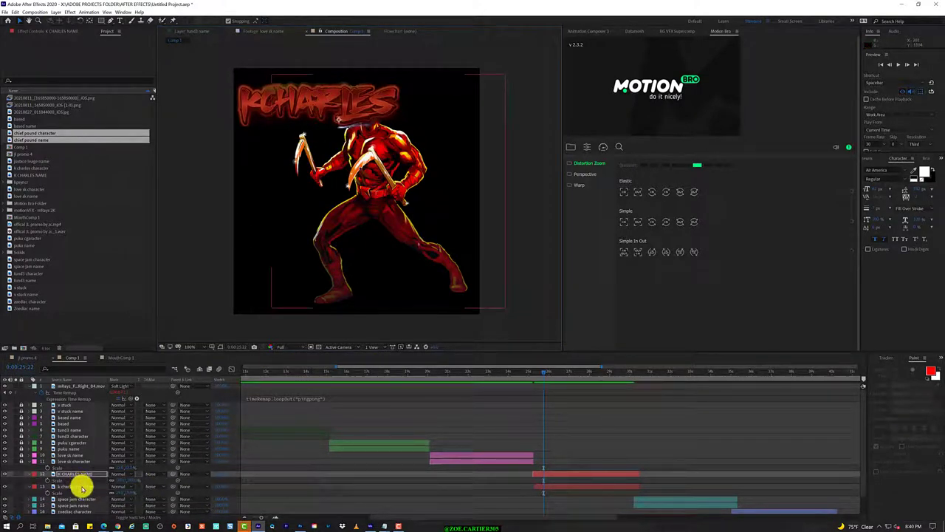
Step: Scale down the k charles character and move it right and down in the frame
click(80, 486)
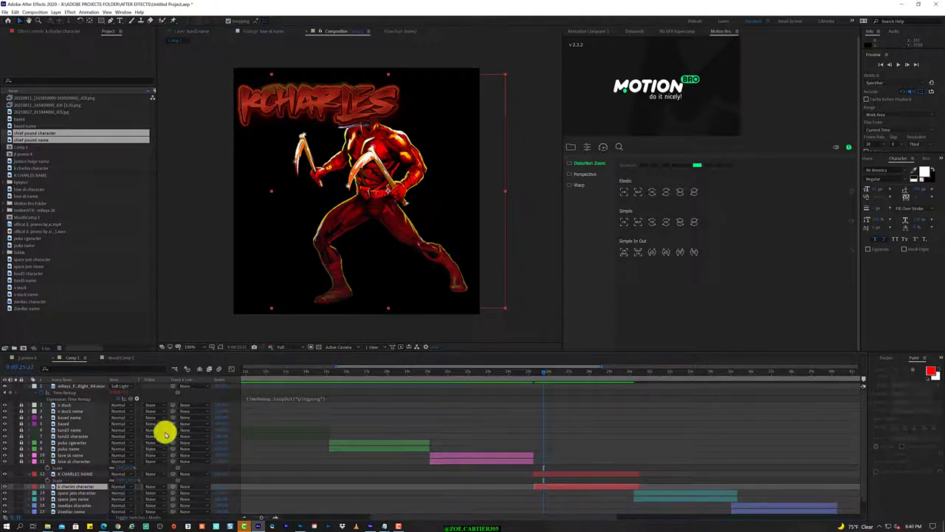
key(s)
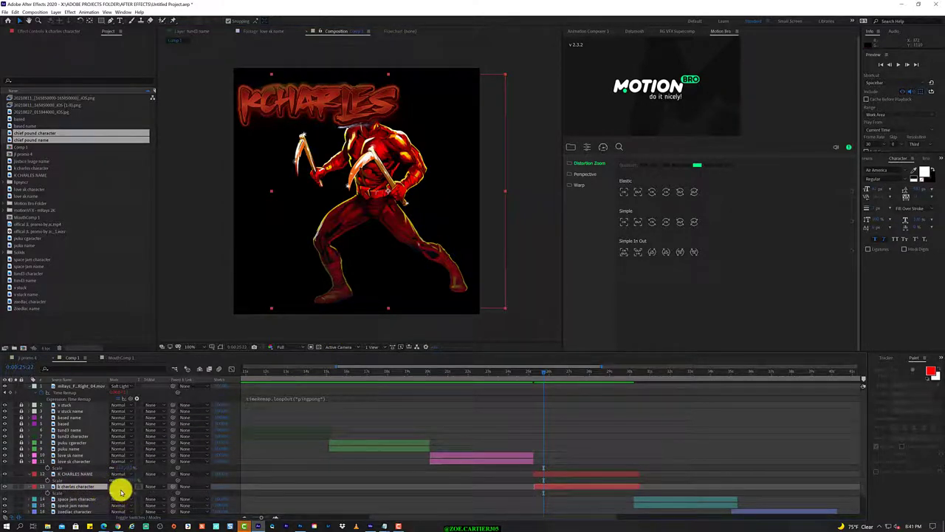
drag(120, 493, 121, 492)
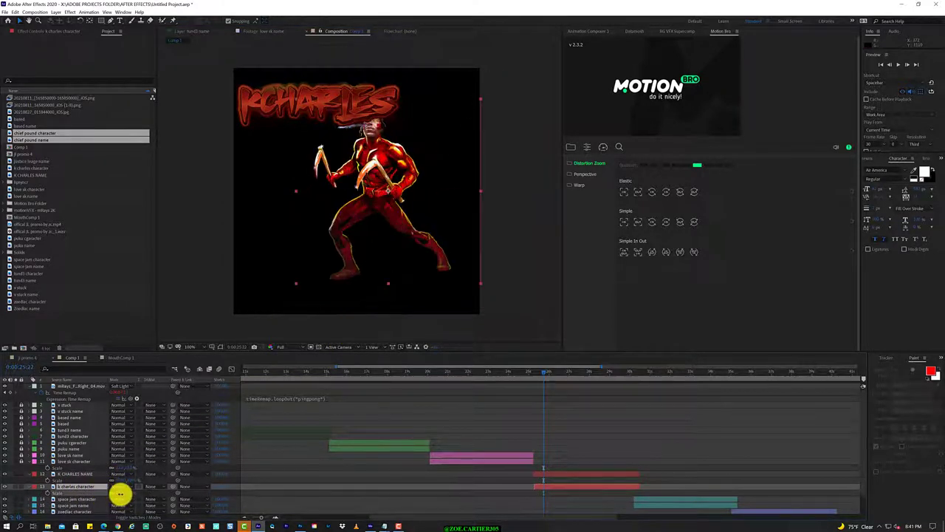
mouse_move(418, 212)
mouse_down()
mouse_move(418, 237)
mouse_move(430, 233)
mouse_up()
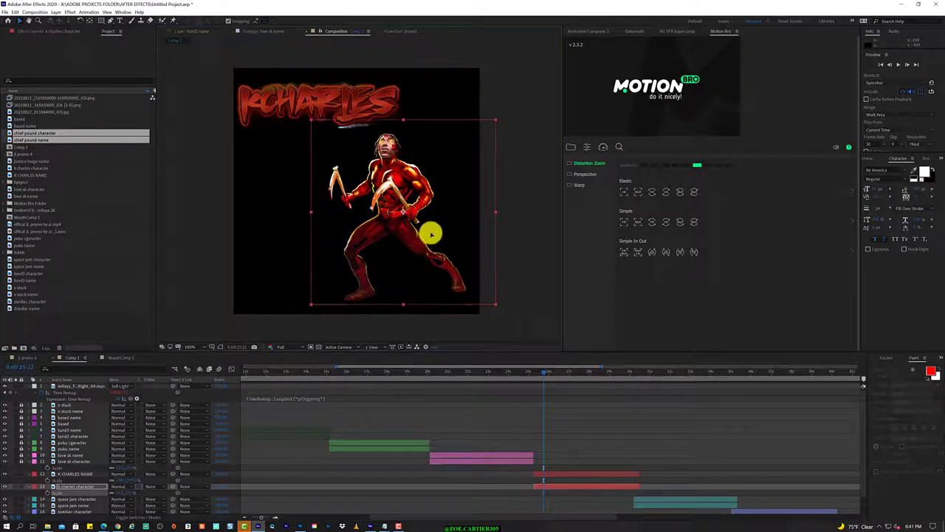
click(336, 107)
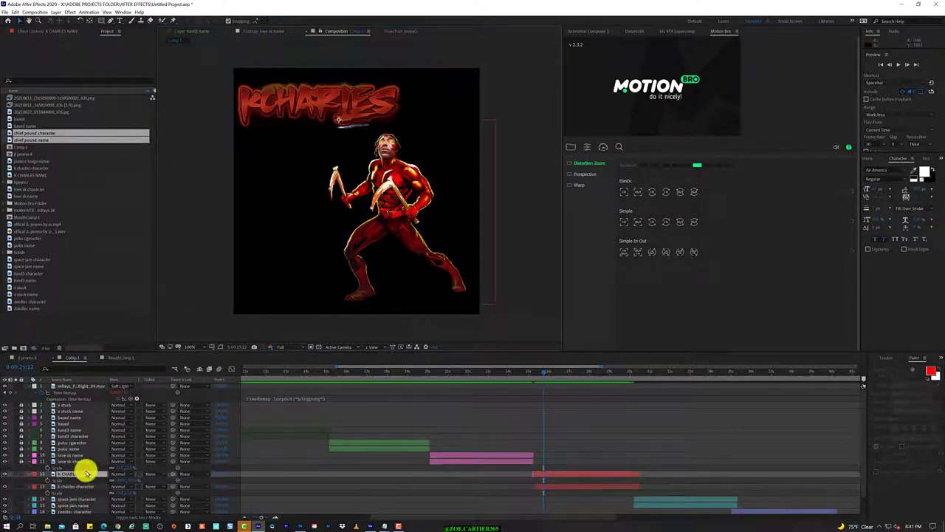
Step: Shrink the KCHARLES title via its Scale value and reposition it in the frame
key(Return)
click(121, 482)
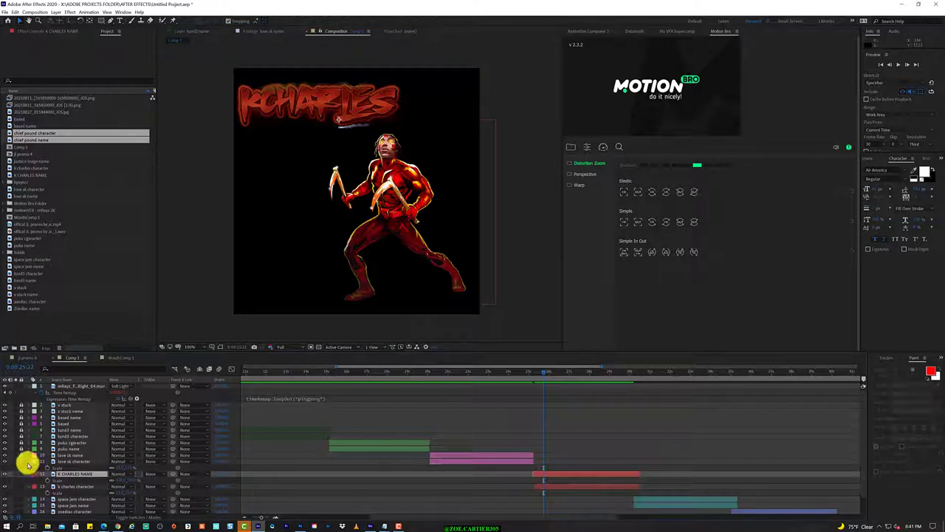
click(28, 464)
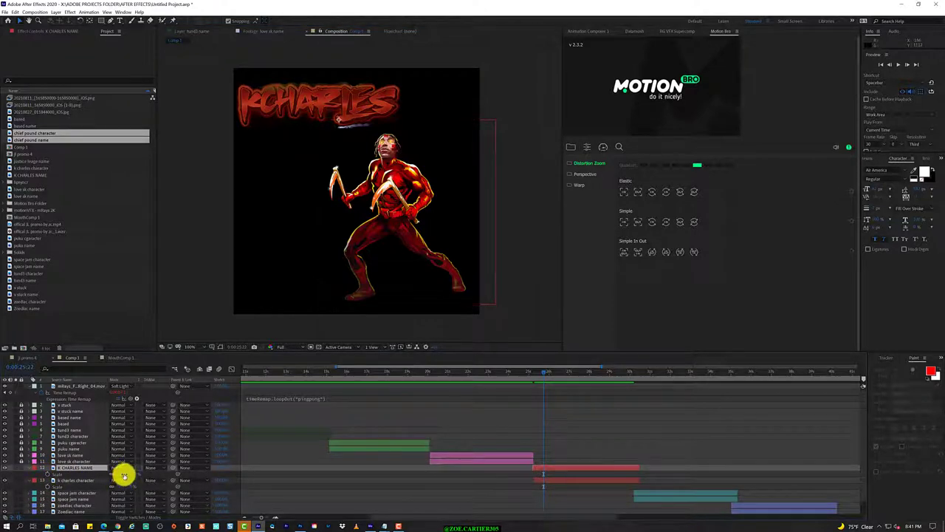
drag(122, 480, 111, 475)
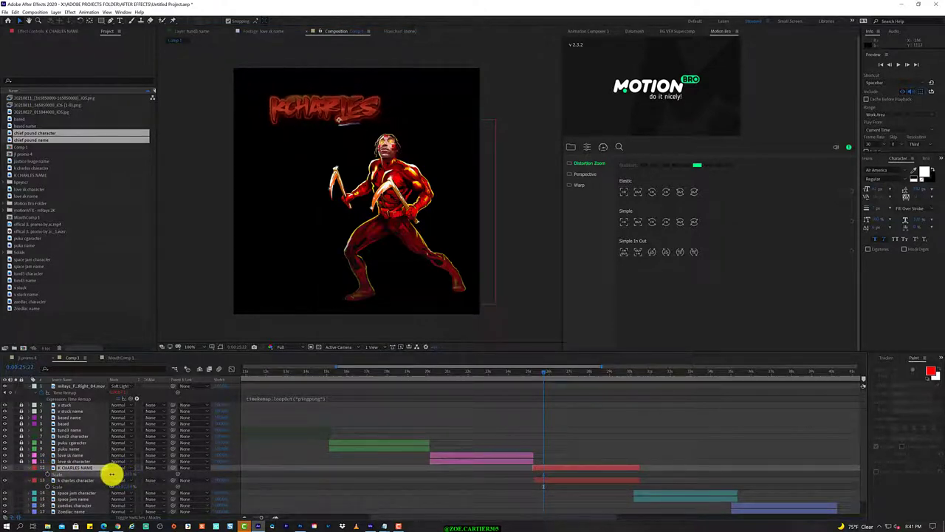
scroll(417, 225, up, 2)
scroll(417, 225, down, 2)
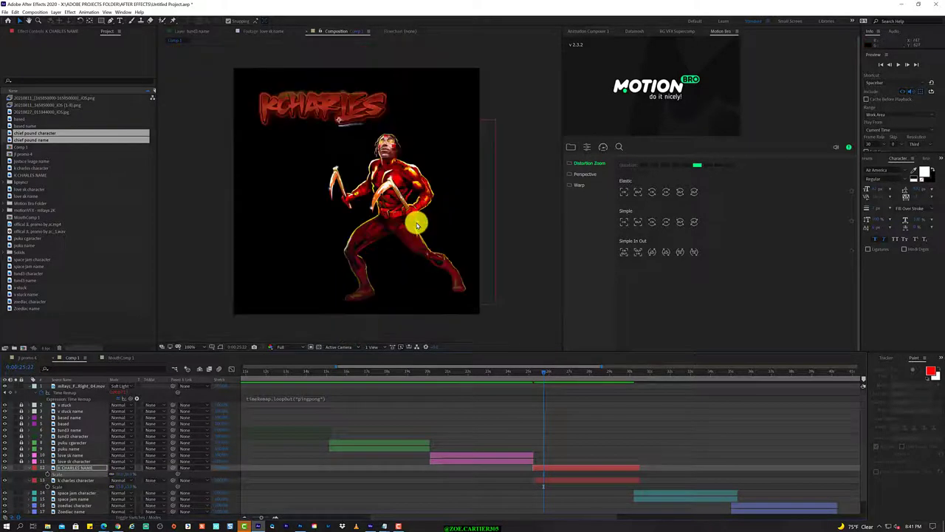
scroll(418, 225, down, 3)
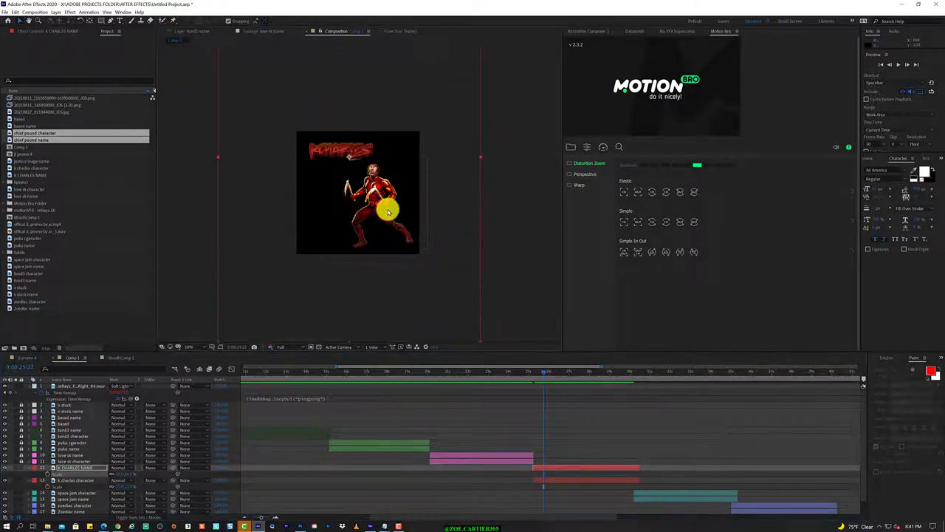
mouse_move(386, 207)
mouse_down()
mouse_move(379, 219)
mouse_move(375, 210)
mouse_up()
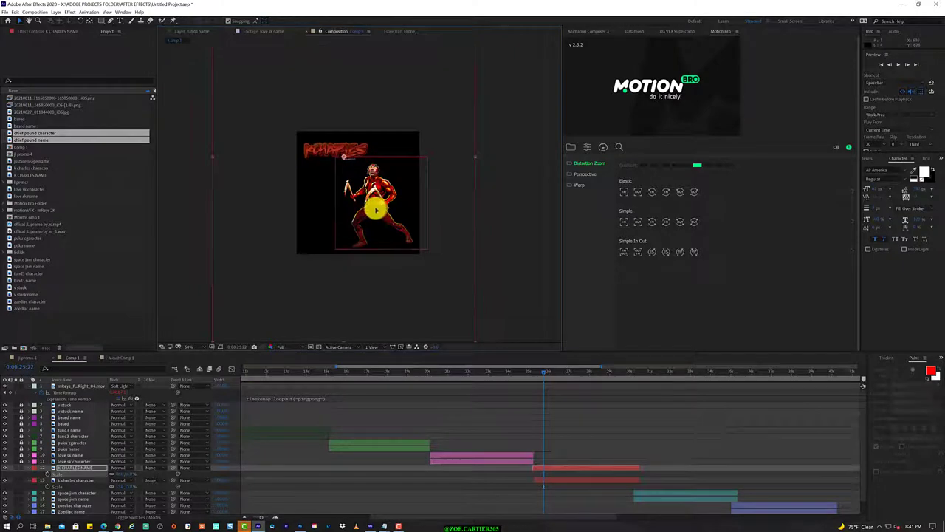
Step: Preview the K Charles card at full-frame and zoomed-in views
click(495, 257)
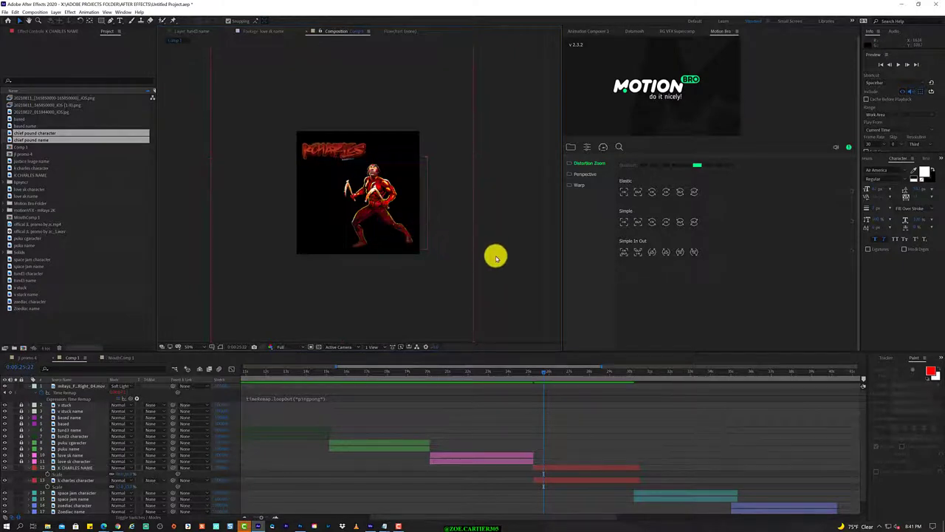
key(slash)
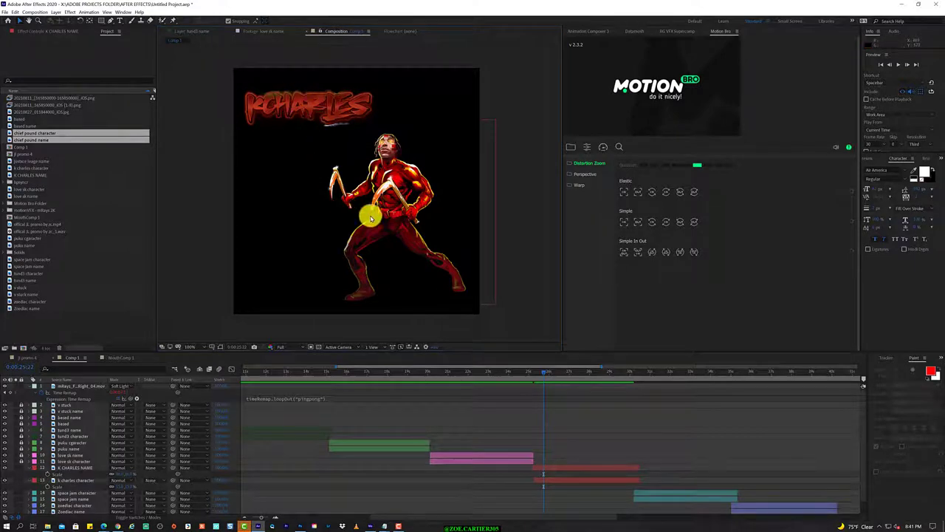
click(399, 211)
key(period)
key(period)
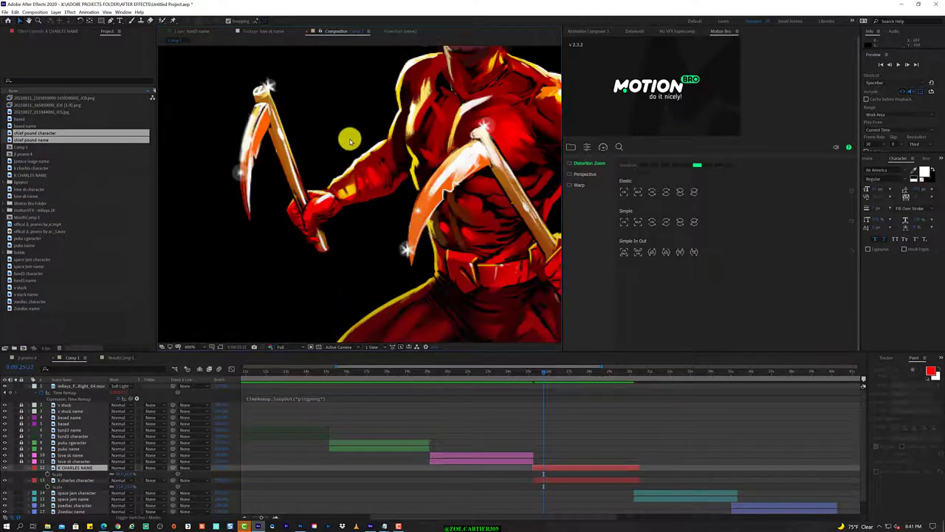
key(comma)
key(comma)
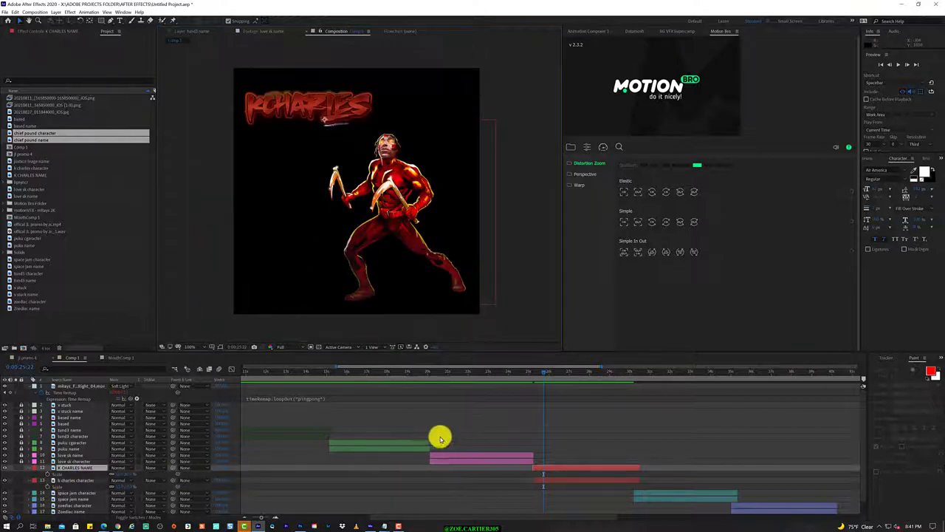
Step: Trim the k charles character's end to where the space jam clips begin
drag(553, 371, 637, 379)
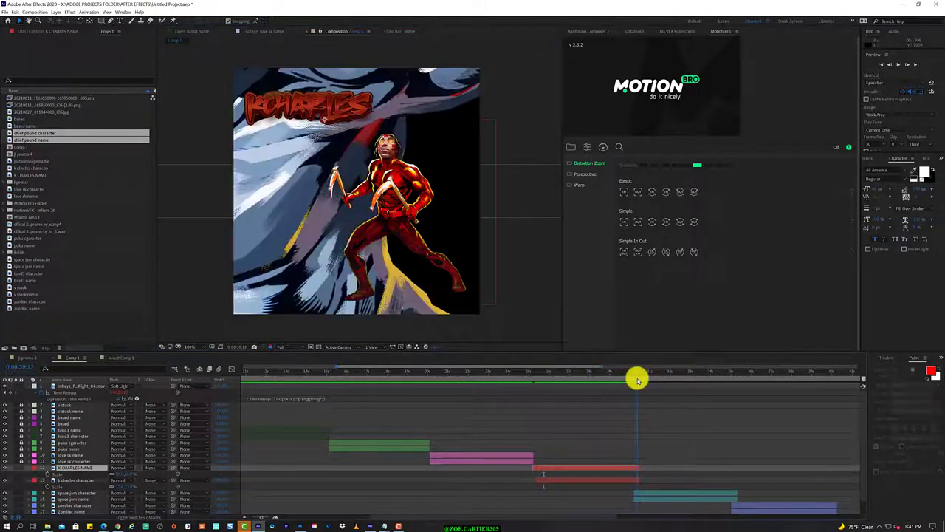
drag(638, 481, 634, 465)
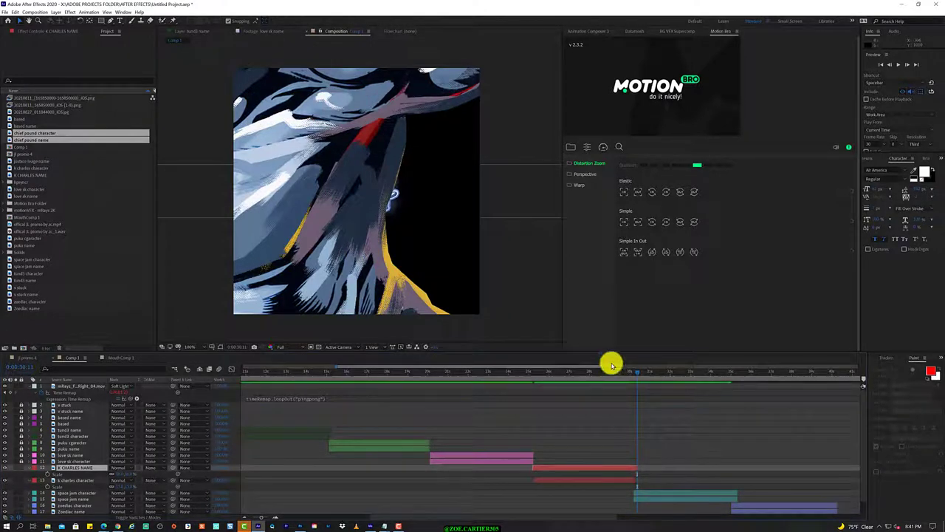
mouse_move(612, 373)
mouse_down()
mouse_move(582, 375)
mouse_move(626, 373)
mouse_up()
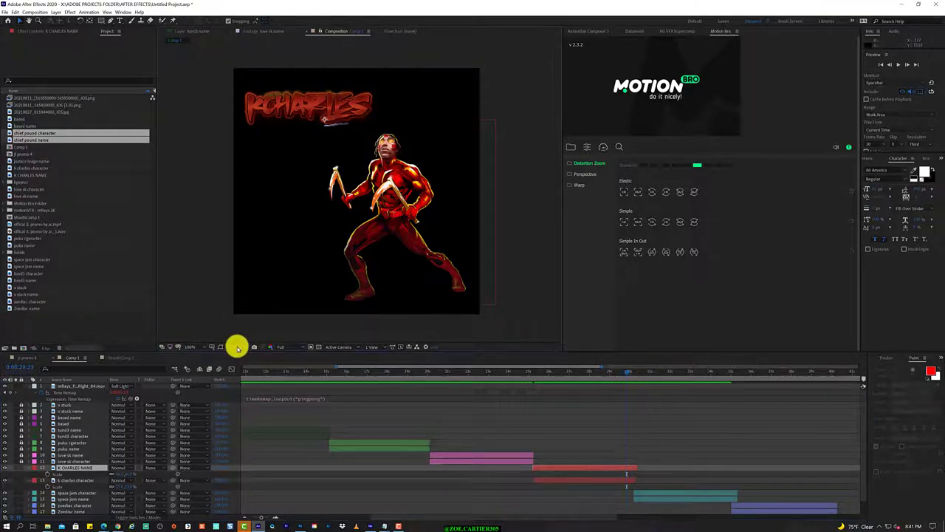
click(239, 345)
text(0:00:30:00)
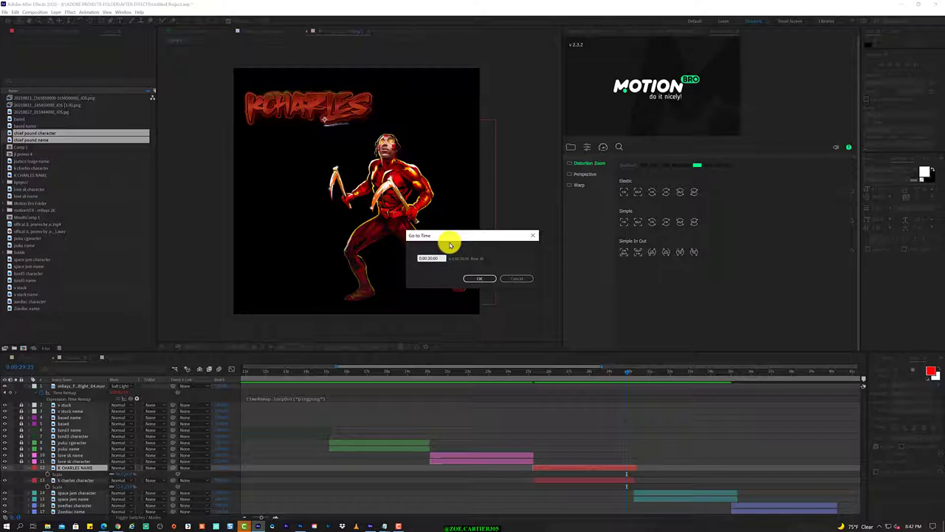
Step: Jump to 0:00:30:00, check the k charles and space jam layers, and scroll down the layer list
key(Return)
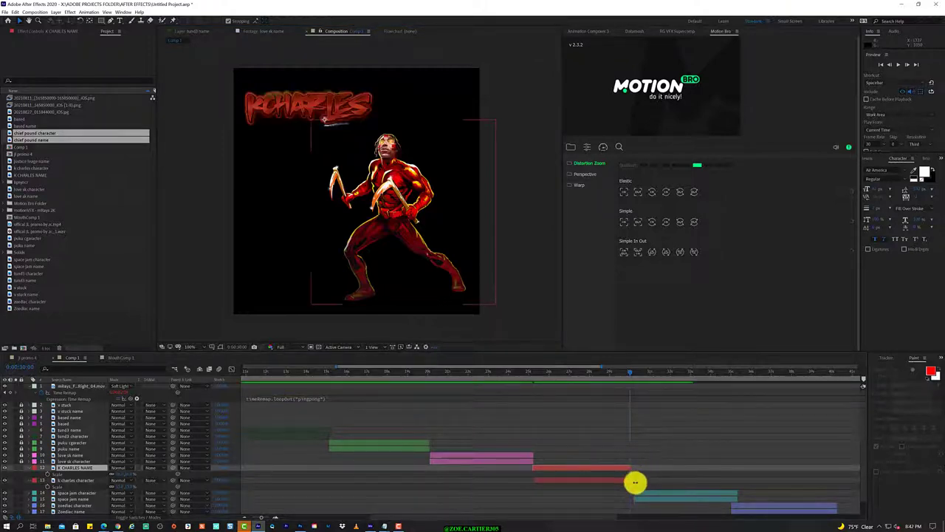
click(633, 481)
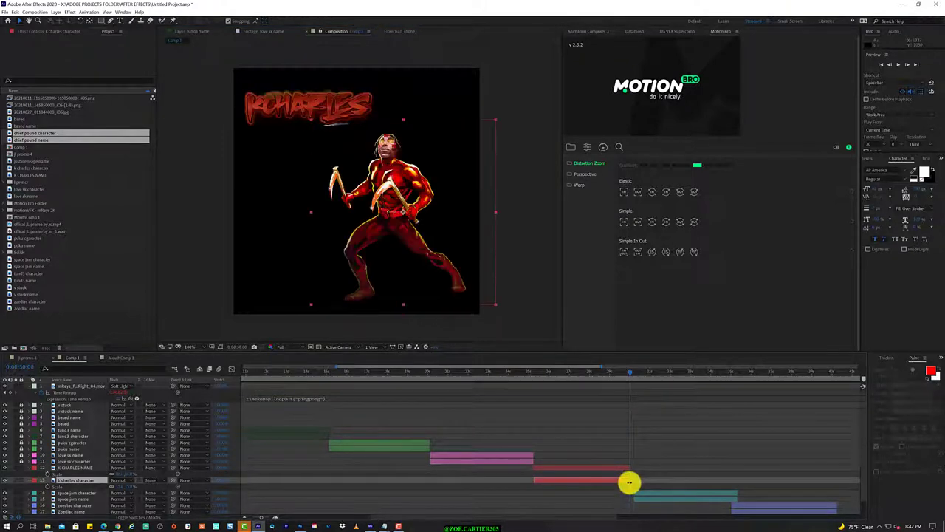
click(632, 491)
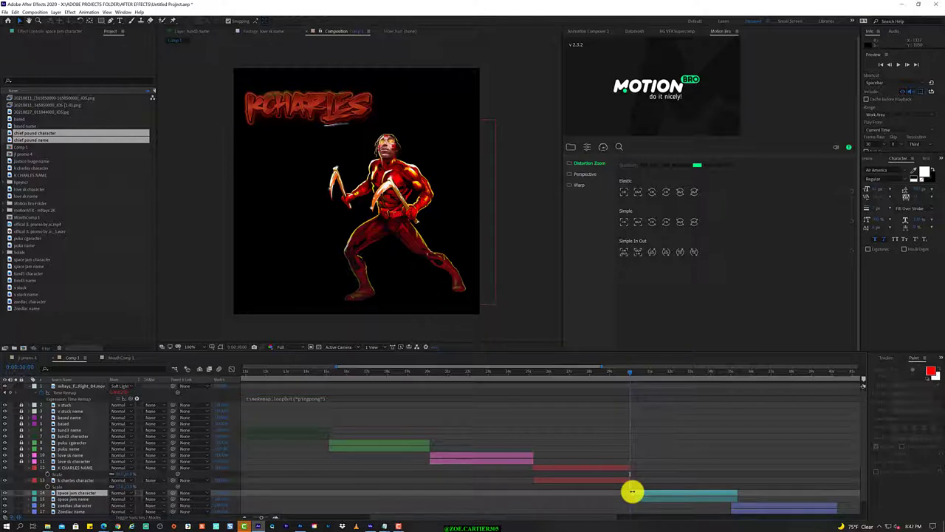
click(632, 498)
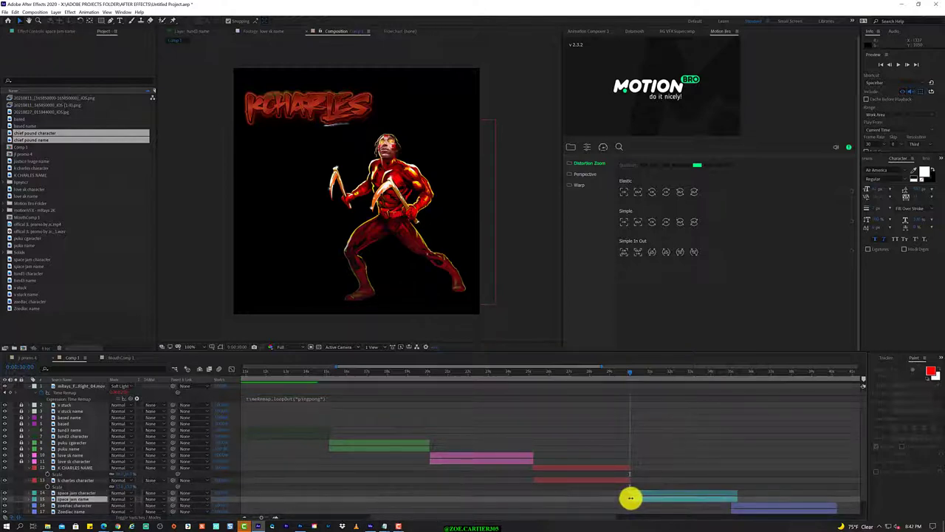
click(632, 375)
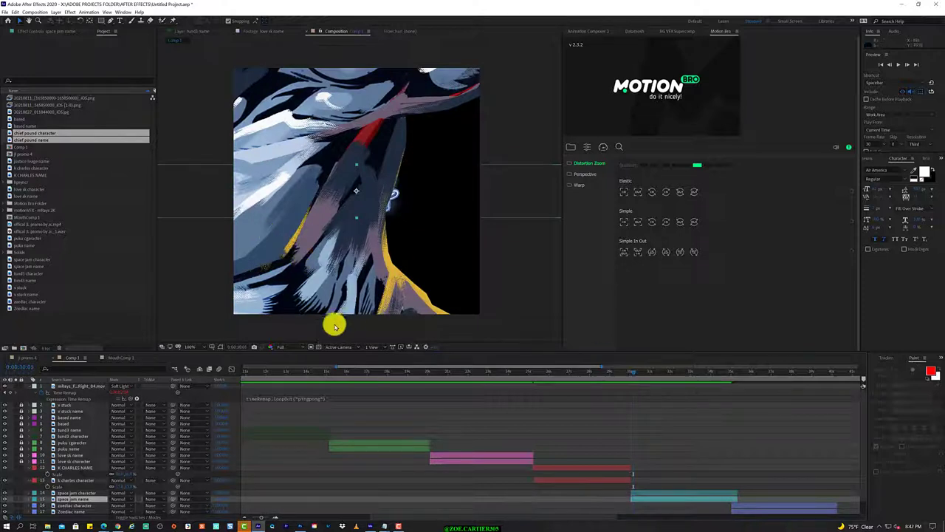
scroll(75, 505, down, 1)
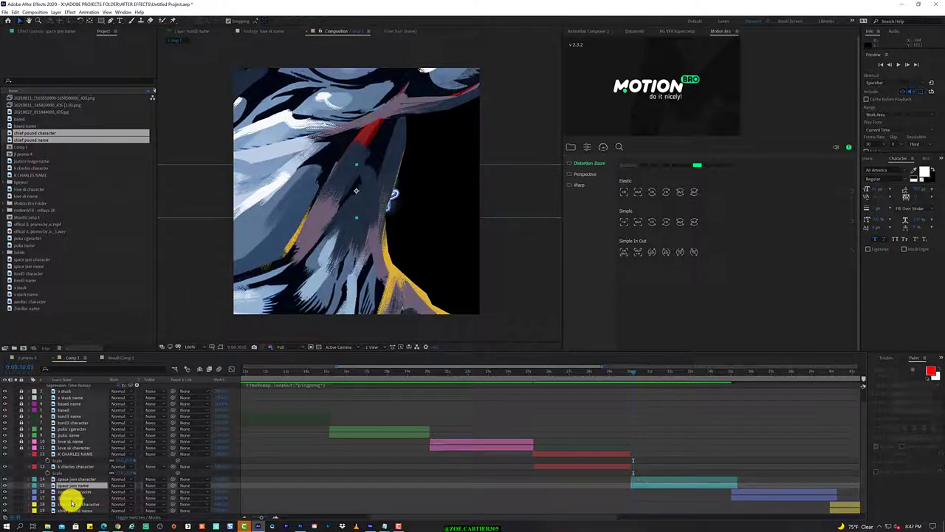
Step: Scale down the space jam character to fit the frame and centre it roughly
click(88, 479)
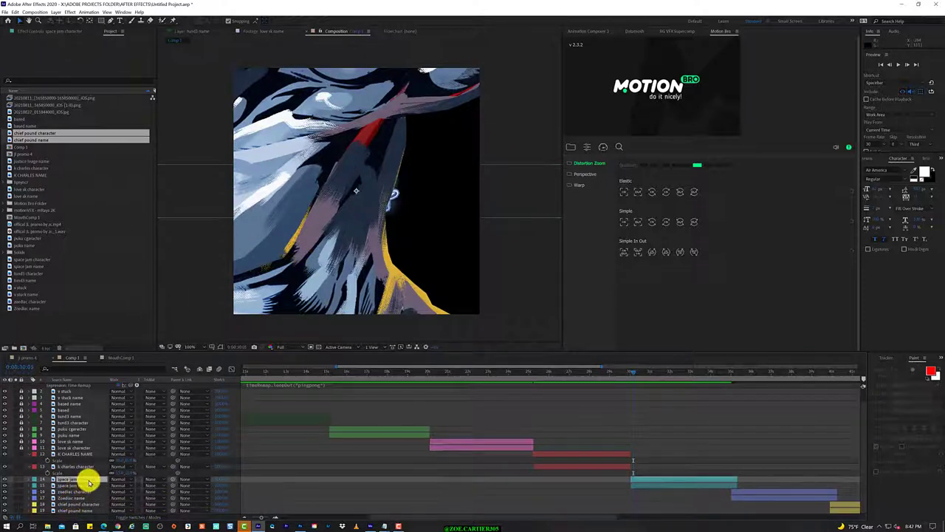
key(s)
drag(127, 483, 86, 470)
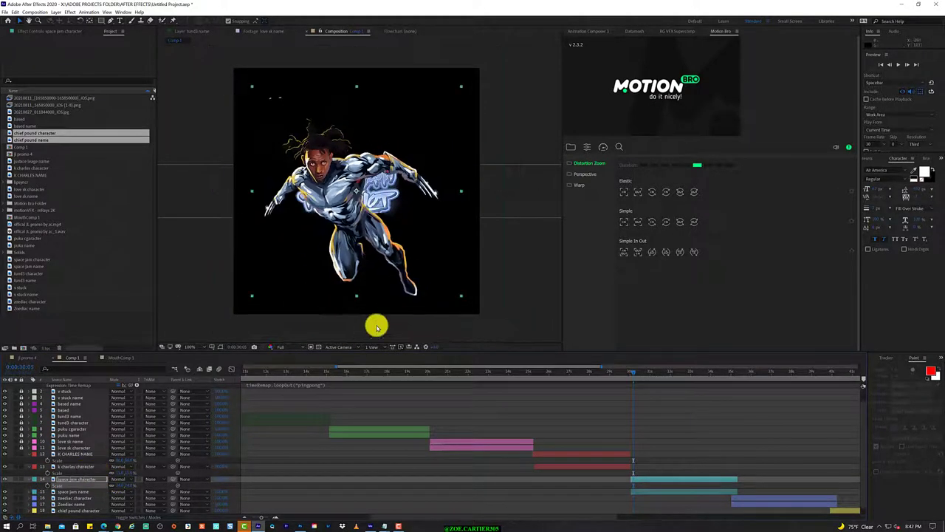
drag(379, 243, 414, 178)
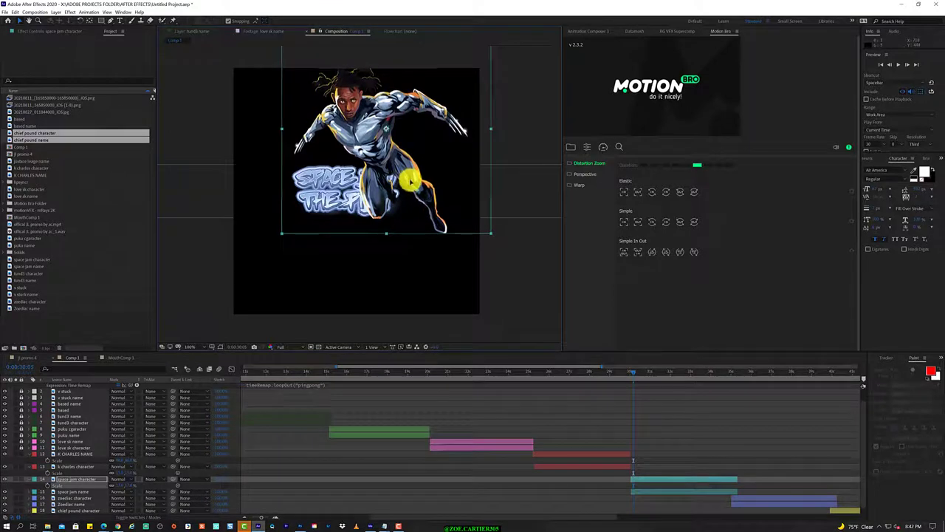
mouse_move(410, 179)
mouse_down()
mouse_move(439, 263)
mouse_move(427, 236)
mouse_up()
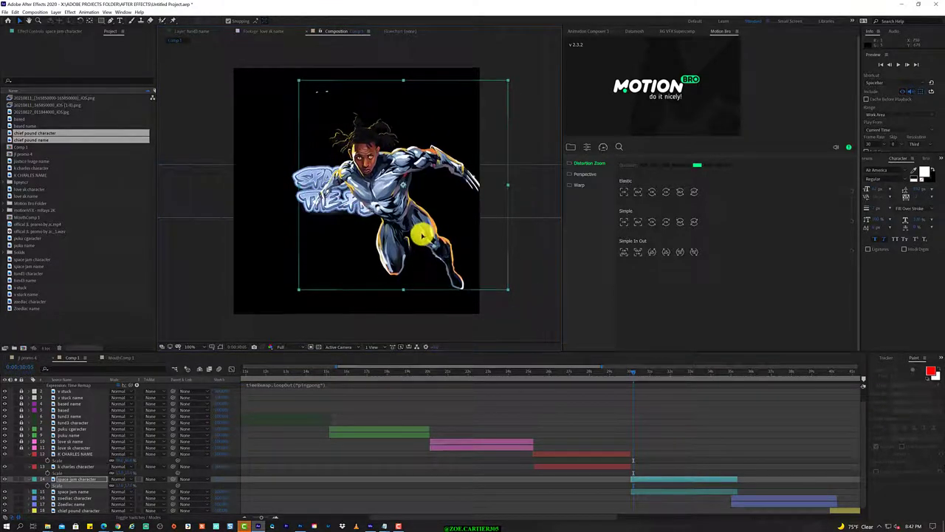
drag(427, 237, 336, 207)
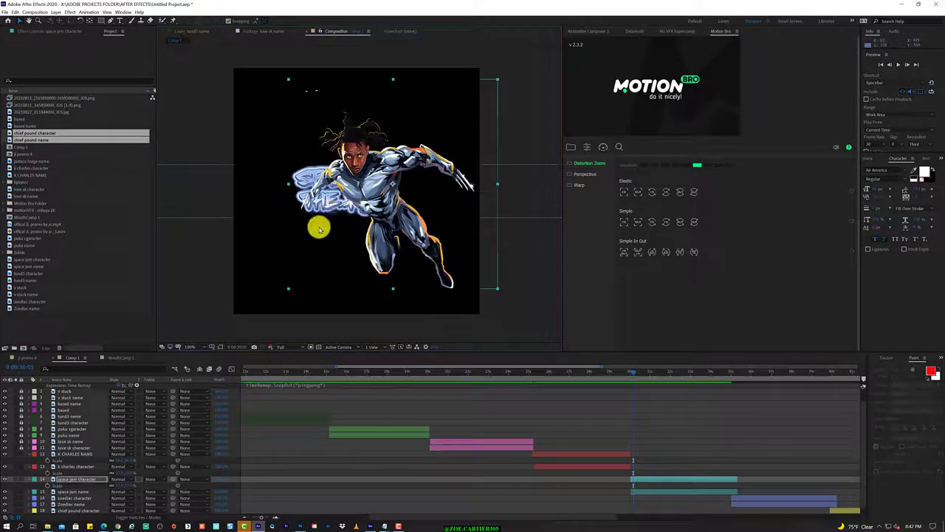
Step: Switch between the k charles, space jam character and space jam name layers
click(79, 466)
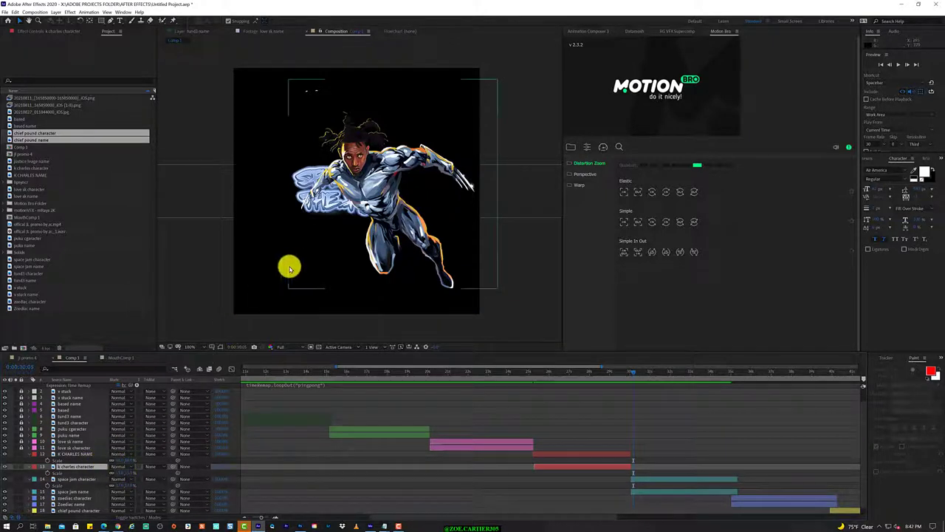
click(93, 468)
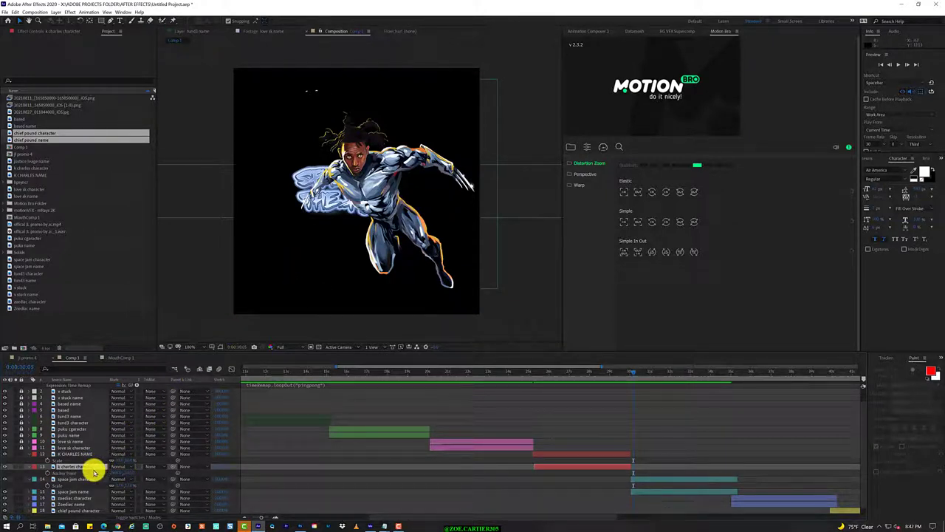
click(331, 207)
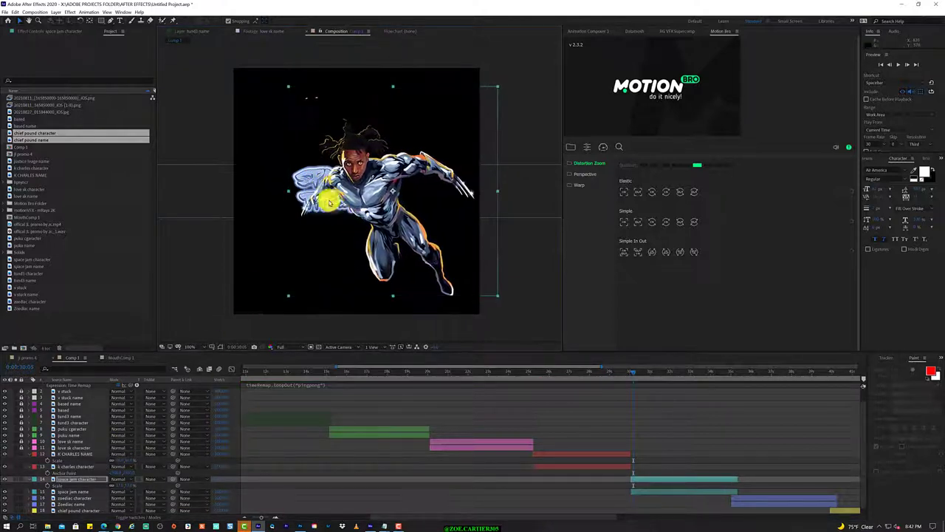
click(84, 491)
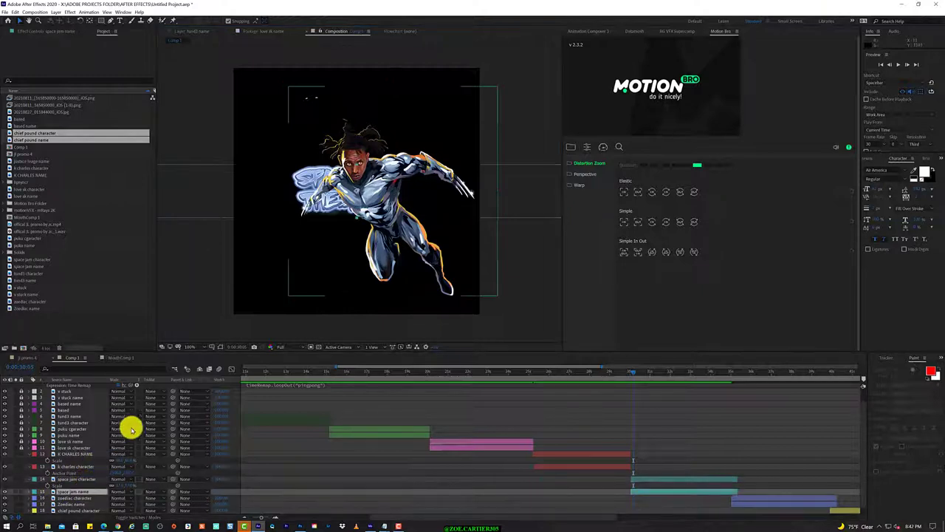
click(310, 228)
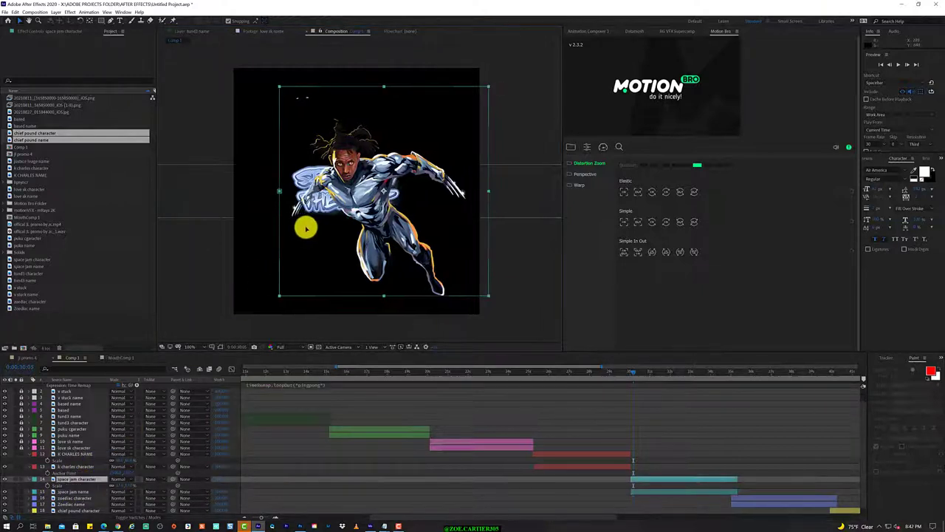
click(276, 175)
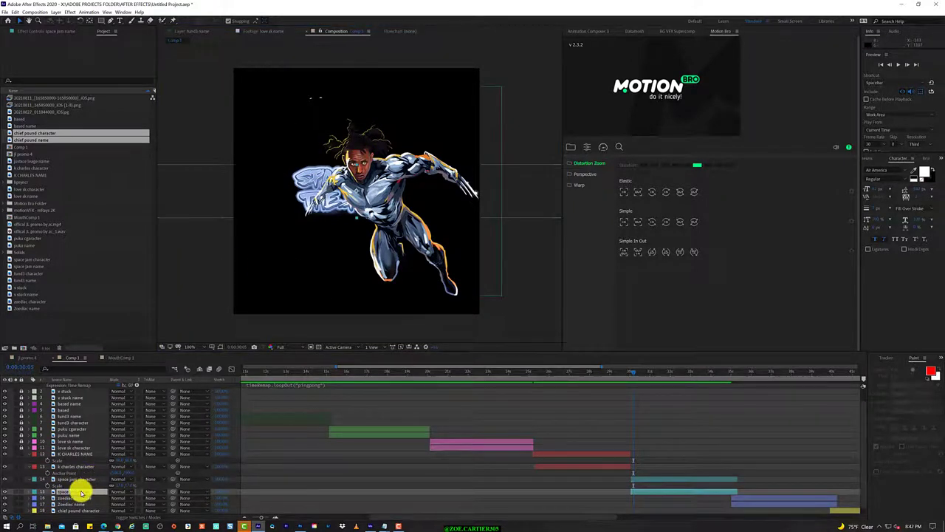
Step: Move the space jam name layer above space jam character and enlarge the timeline panel
drag(84, 493, 87, 479)
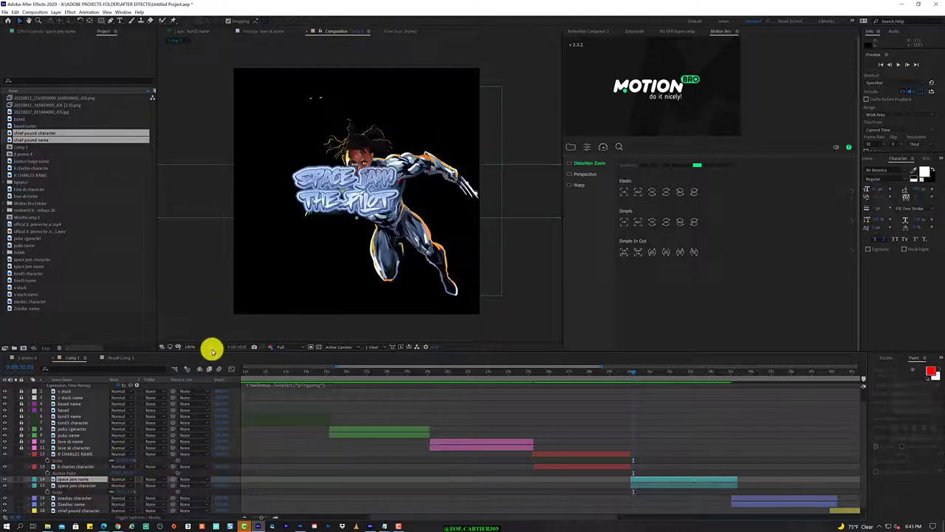
mouse_move(213, 351)
mouse_down()
mouse_move(251, 264)
mouse_move(244, 293)
mouse_up()
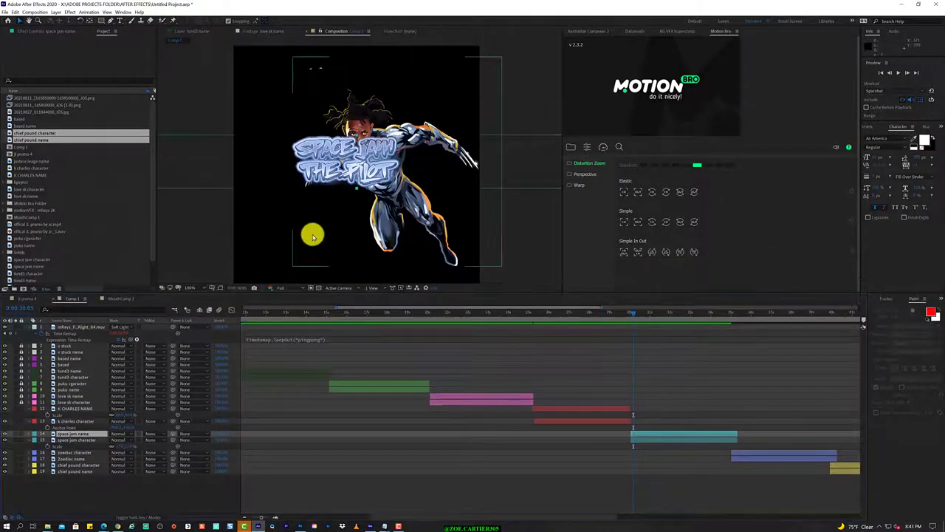
scroll(312, 232, up, 1)
scroll(314, 242, down, 1)
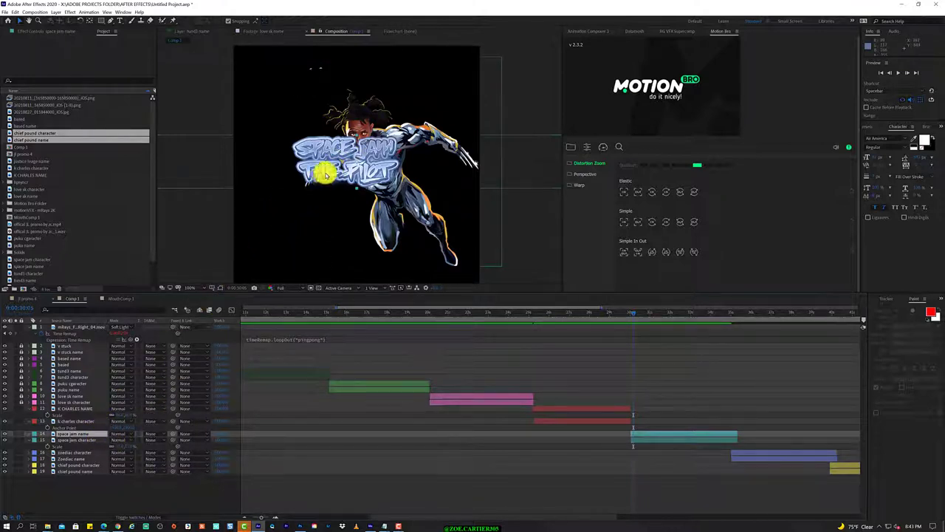
Step: Place the Space Jam title in the top-left corner and nudge the character slightly up
mouse_move(318, 171)
mouse_down()
mouse_move(270, 94)
mouse_move(279, 92)
mouse_up()
click(384, 179)
drag(385, 180, 382, 170)
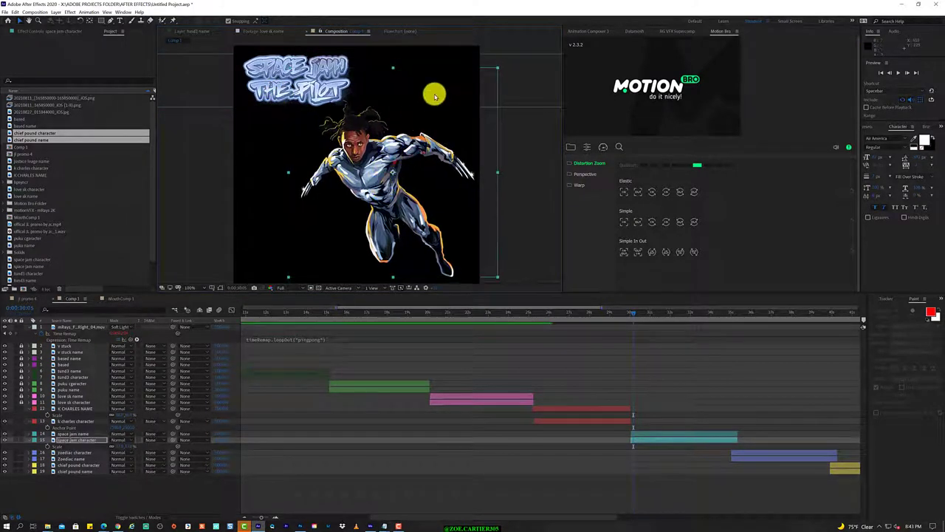
click(515, 156)
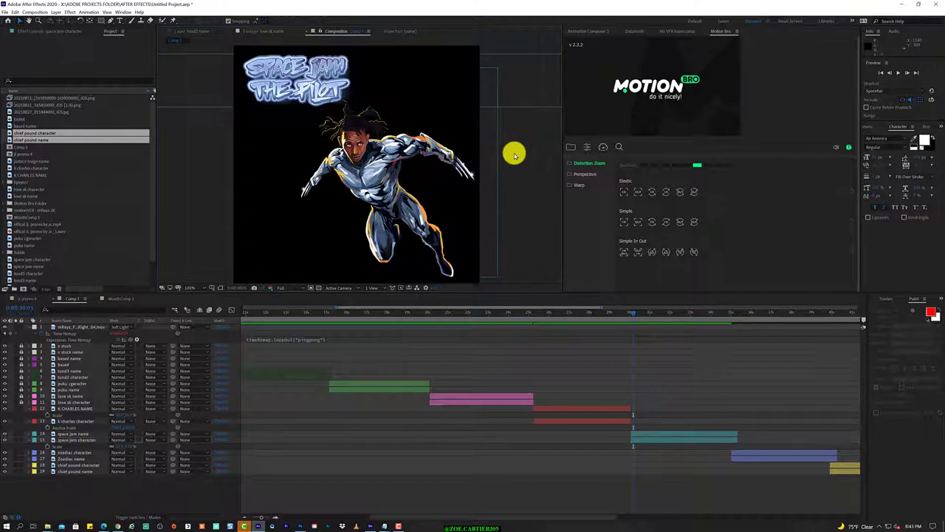
drag(515, 156, 494, 183)
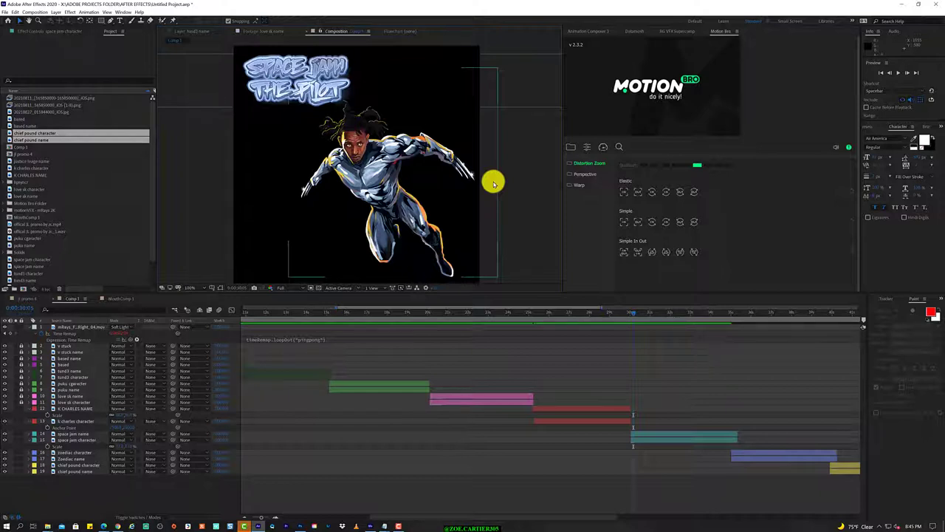
Step: Scrub through the timeline to preview the cards
click(458, 215)
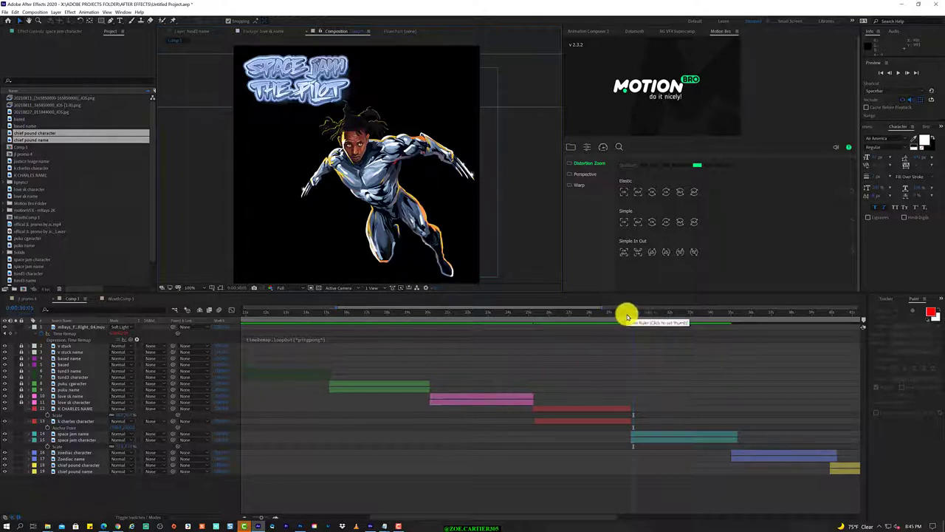
drag(630, 316, 638, 316)
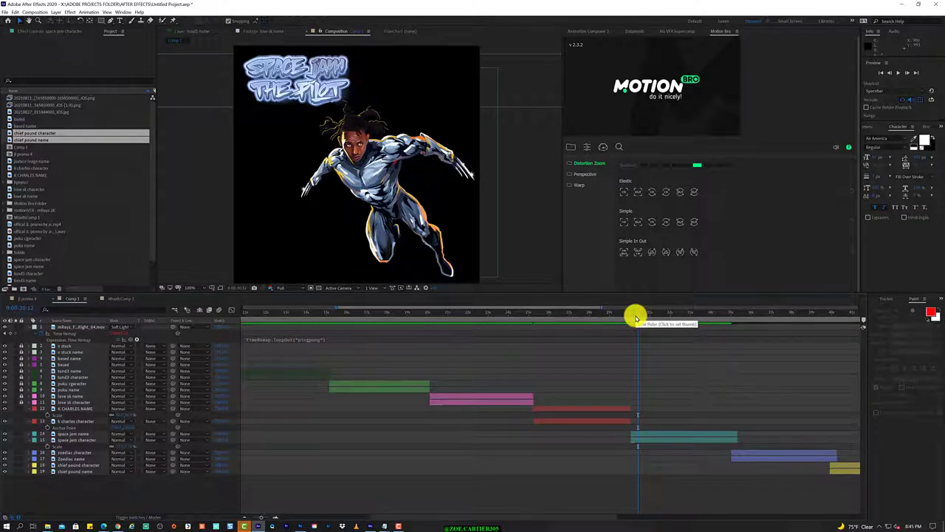
click(691, 310)
drag(691, 310, 685, 310)
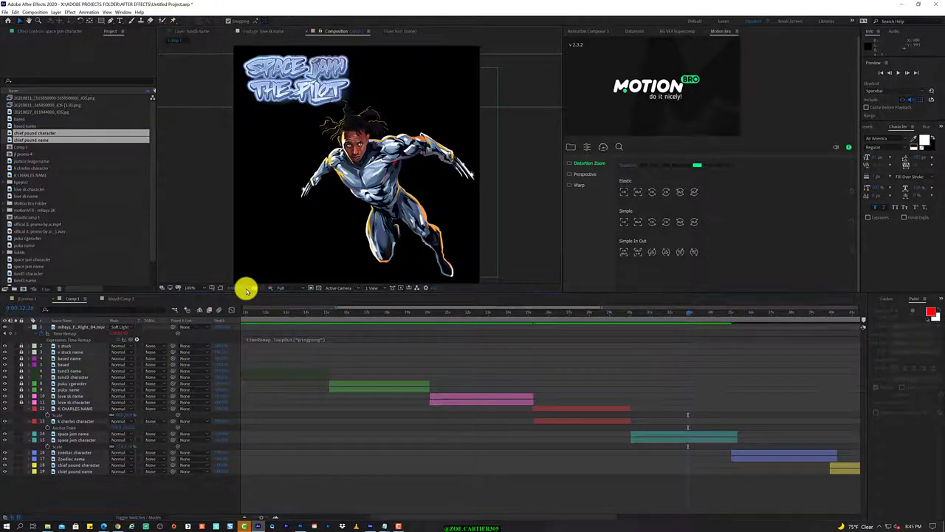
Step: Jump to the 35-second mark via Go to Time, then nudge the playhead slightly later
click(246, 287)
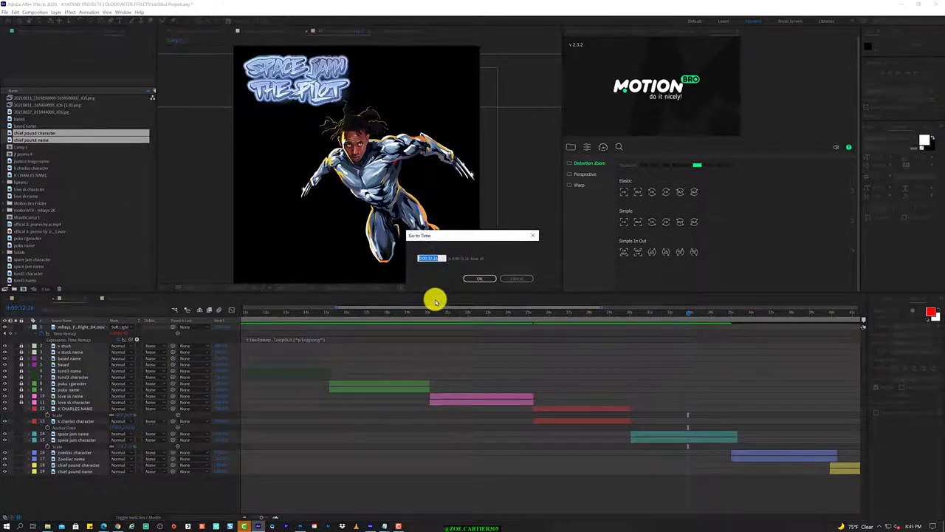
key(Right)
key(BackSpace)
key(BackSpace)
key(BackSpace)
text(35)
click(485, 278)
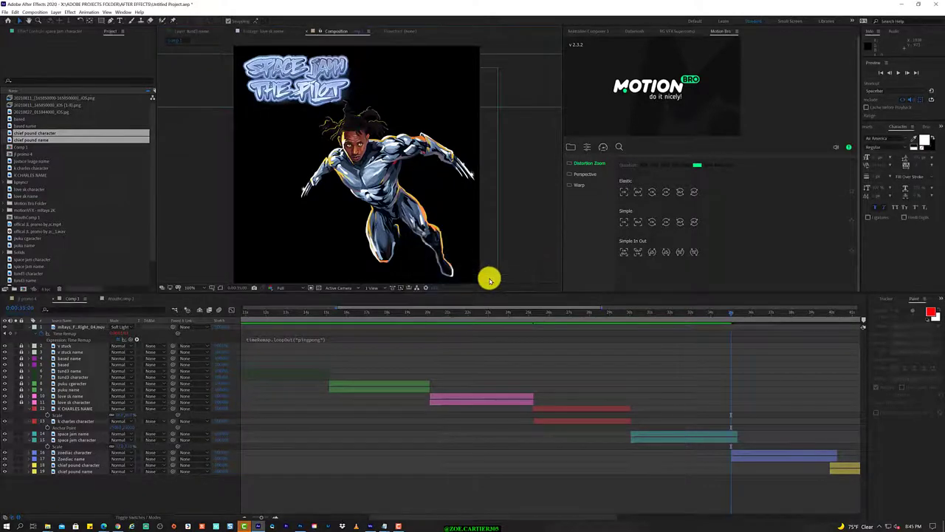
click(734, 439)
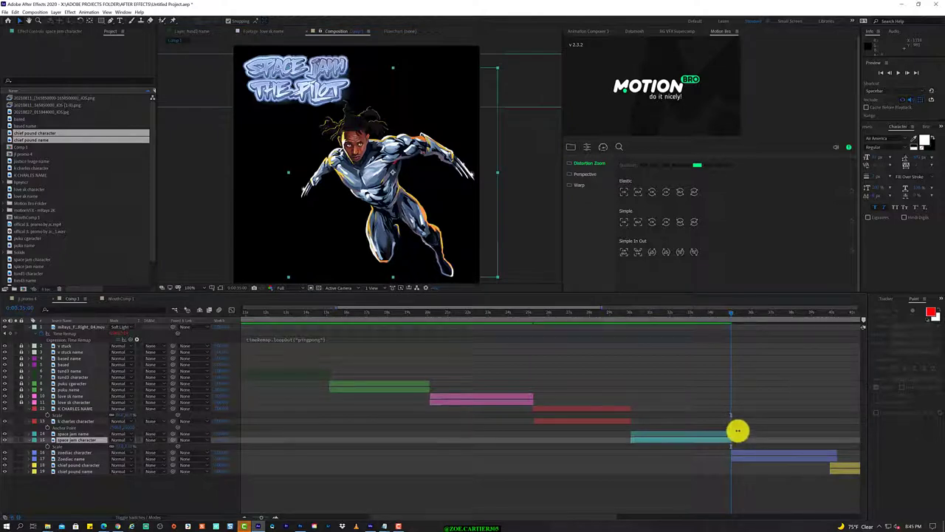
click(732, 431)
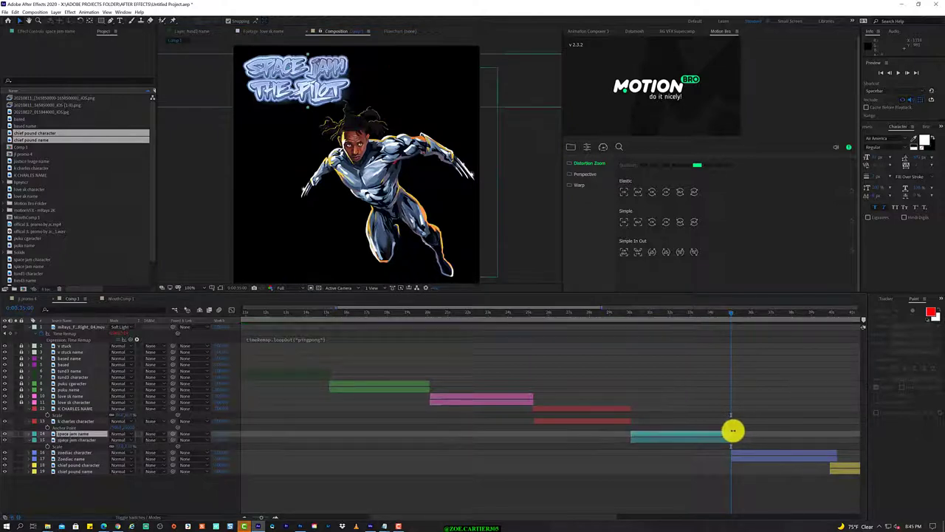
click(735, 313)
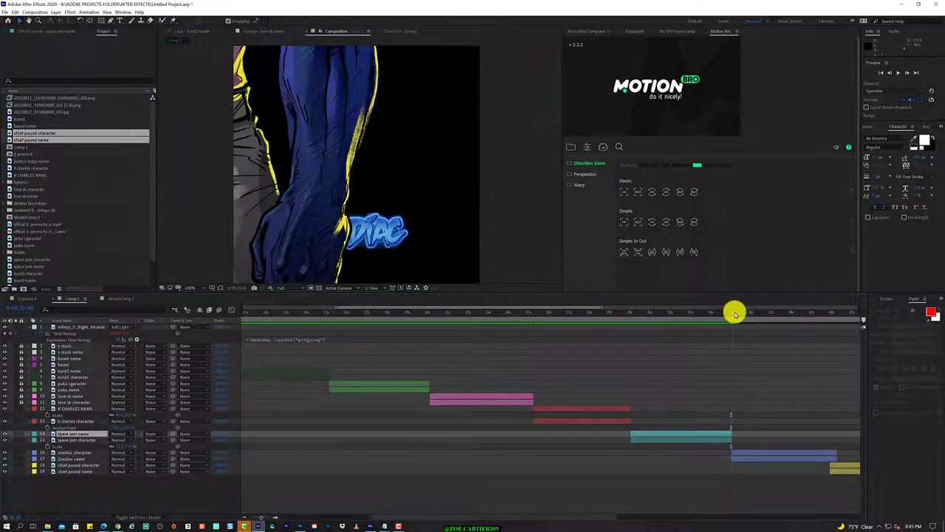
Step: Scale down the zoediac character, move it right, and raise it slightly
click(742, 457)
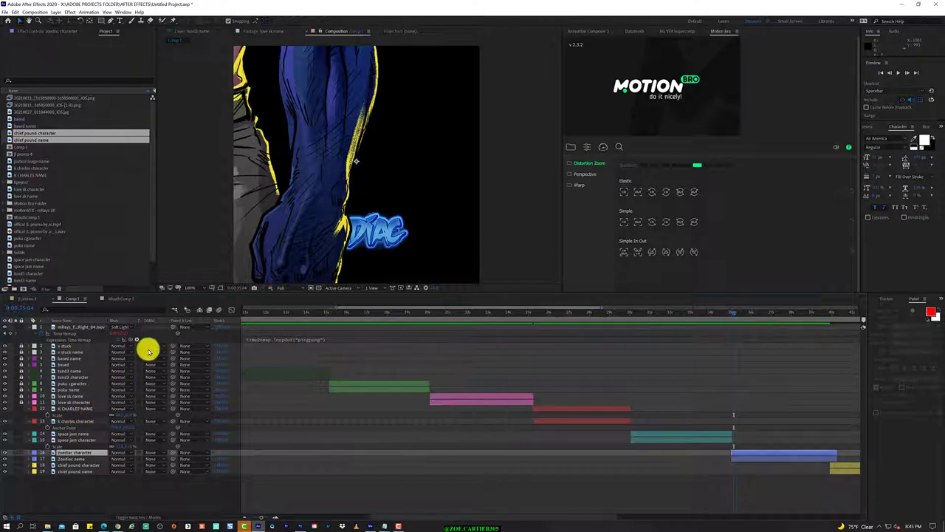
key(s)
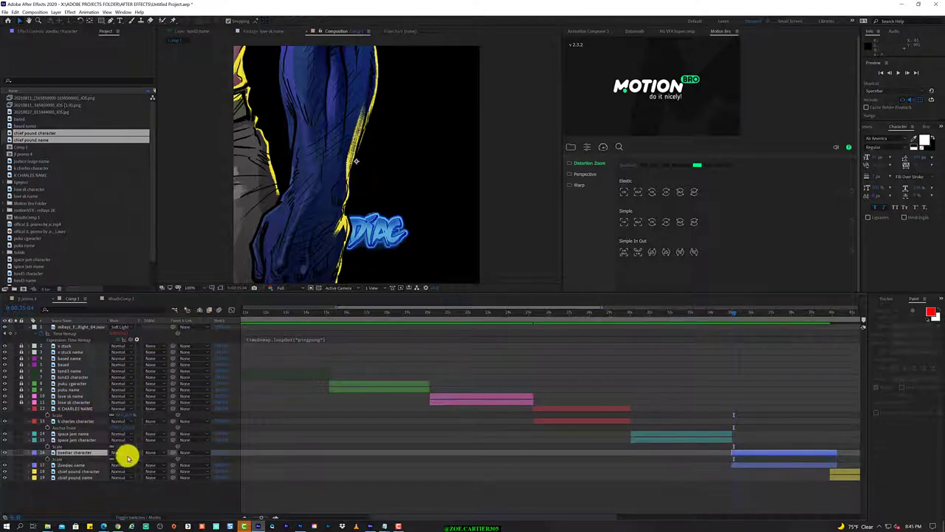
drag(132, 458, 99, 449)
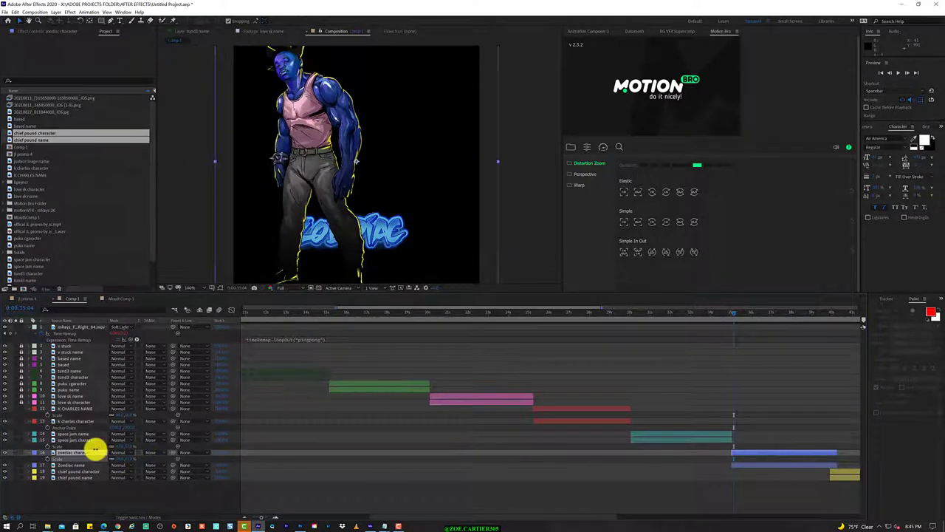
drag(98, 449, 94, 447)
mouse_move(339, 215)
mouse_down()
mouse_move(441, 201)
mouse_move(430, 209)
mouse_up()
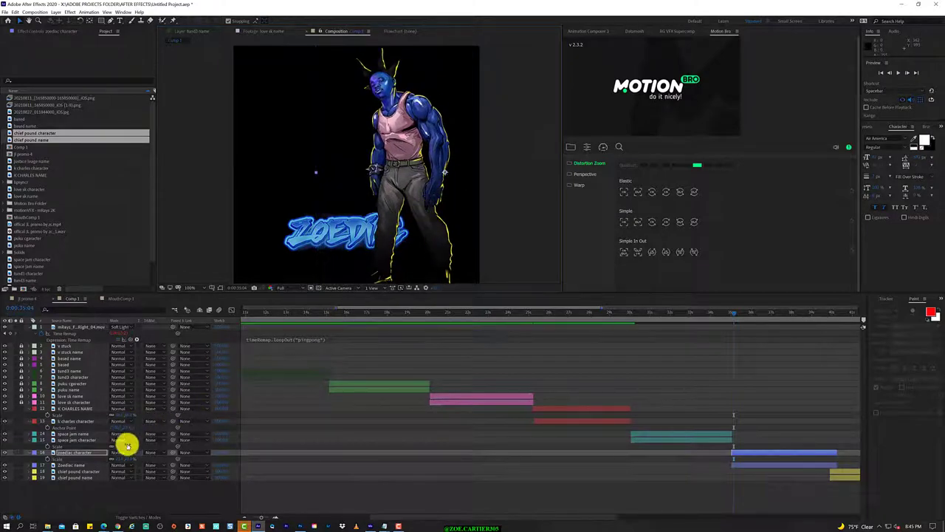
drag(128, 458, 127, 457)
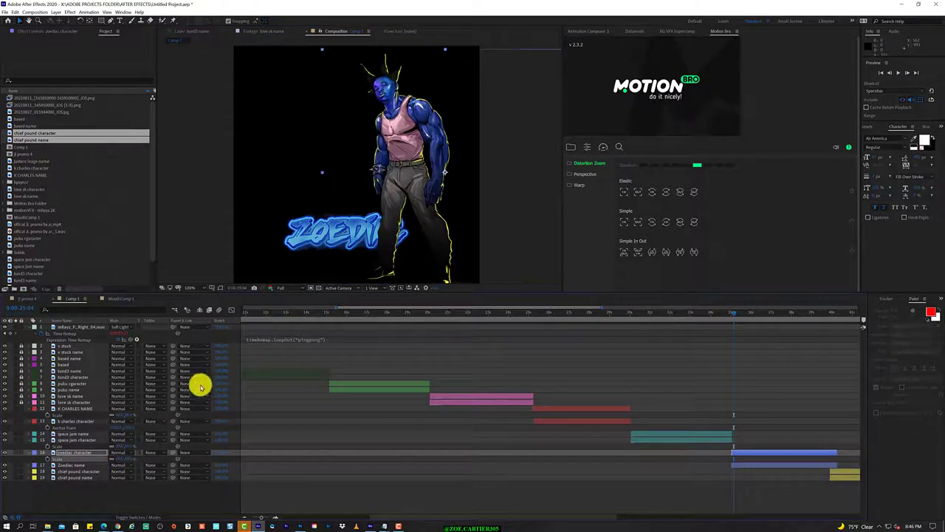
mouse_move(407, 209)
mouse_down()
mouse_move(408, 192)
mouse_move(397, 195)
mouse_move(406, 195)
mouse_up()
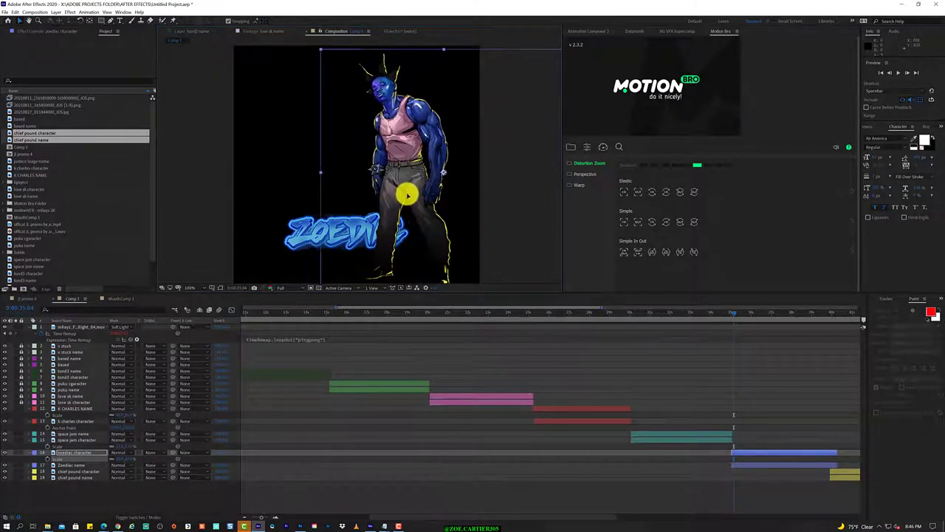
drag(407, 195, 406, 194)
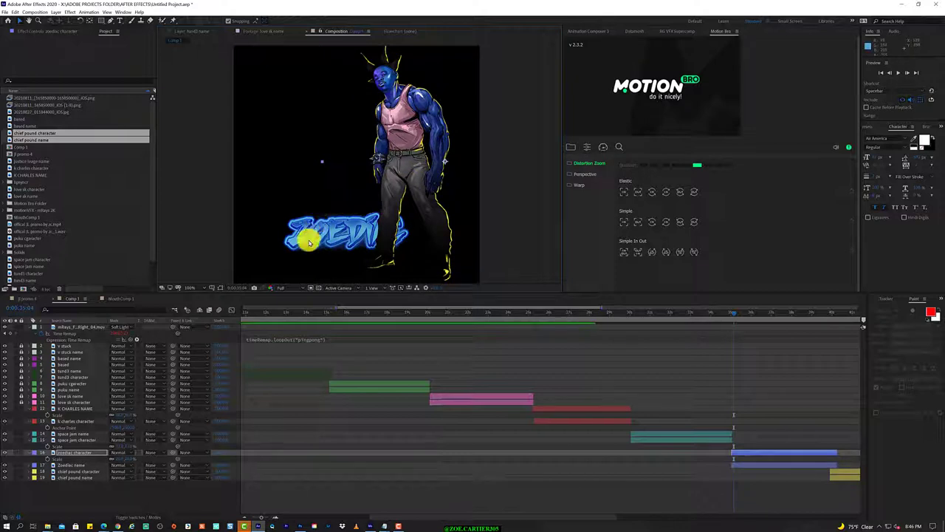
Step: Move the ZOEDIAC title to the upper left, then scrub through the zoediac layers
click(83, 465)
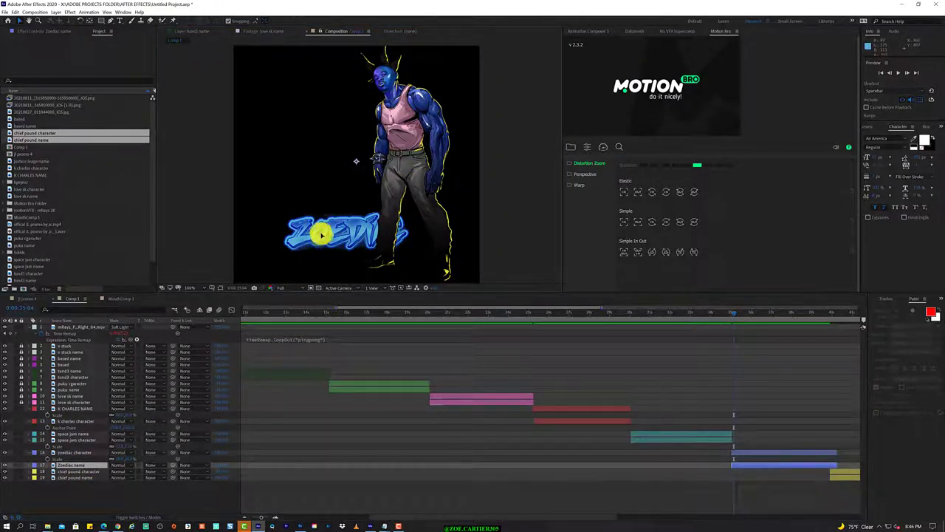
mouse_move(322, 240)
mouse_down()
mouse_move(279, 112)
mouse_move(288, 112)
mouse_up()
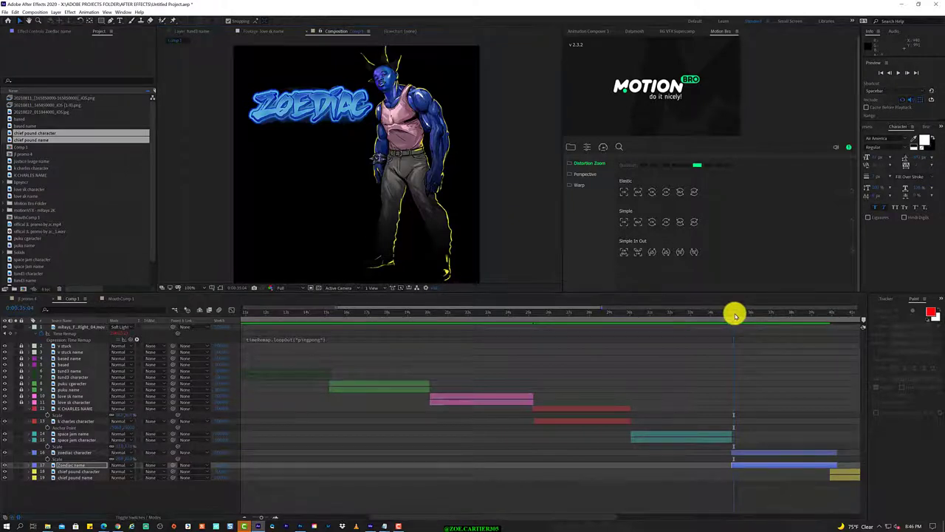
drag(733, 316, 735, 316)
click(730, 451)
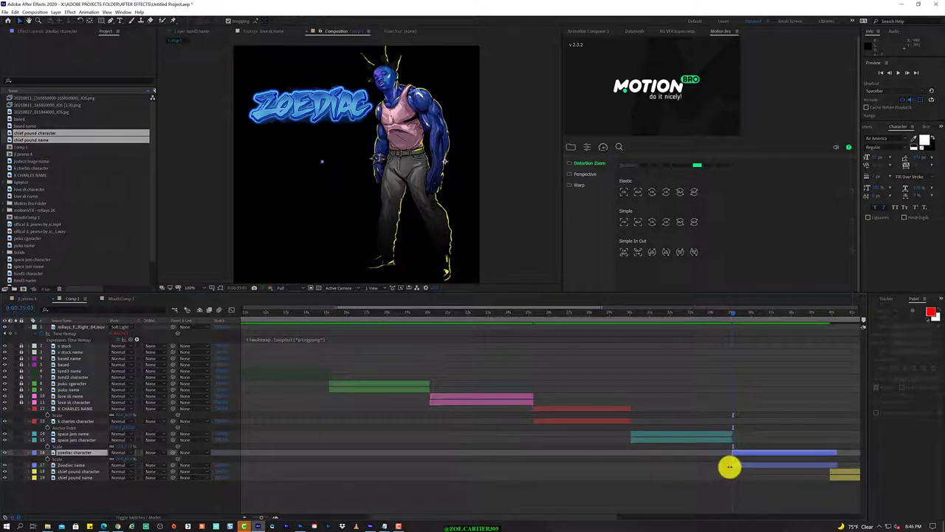
click(729, 466)
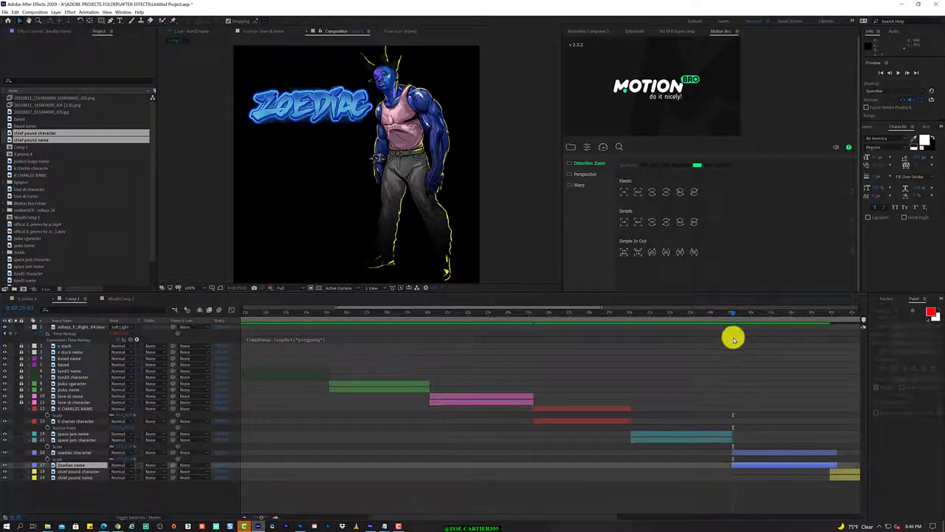
mouse_move(734, 315)
mouse_down()
mouse_move(833, 316)
mouse_move(726, 331)
mouse_move(802, 332)
mouse_move(831, 338)
mouse_move(835, 348)
mouse_up()
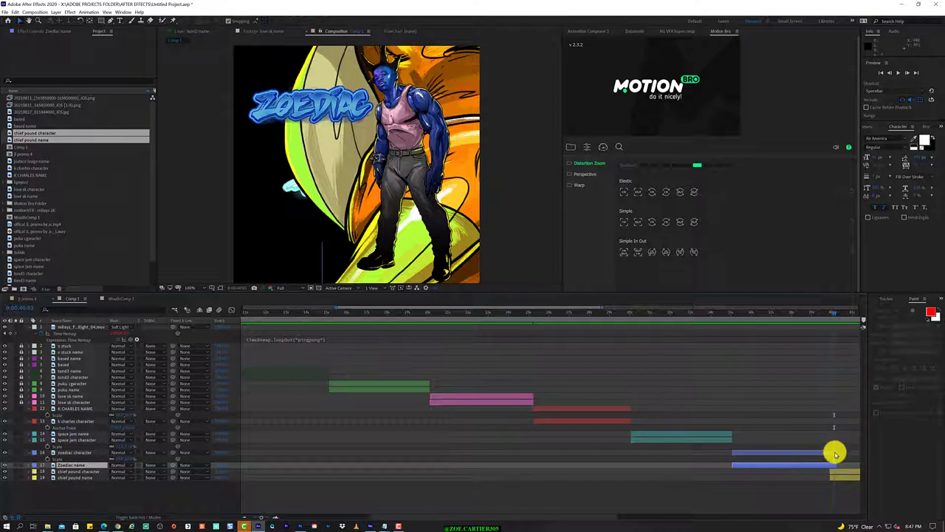
Step: End the zoediac character at the current time and start chief pound name there
drag(835, 452, 832, 466)
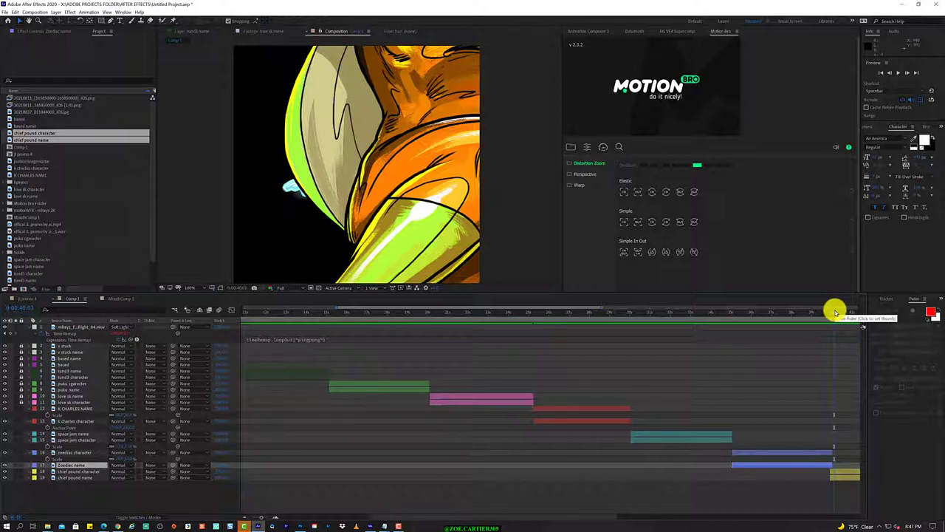
click(831, 470)
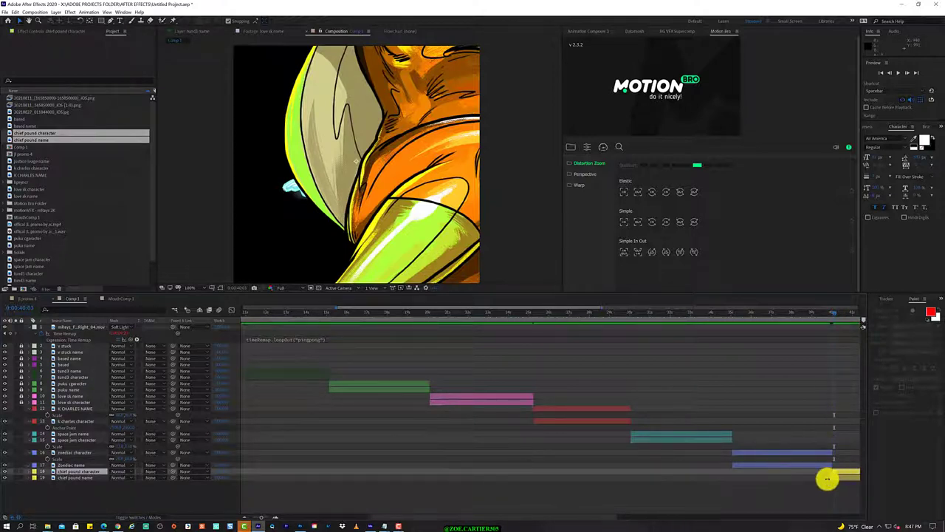
drag(827, 479, 833, 476)
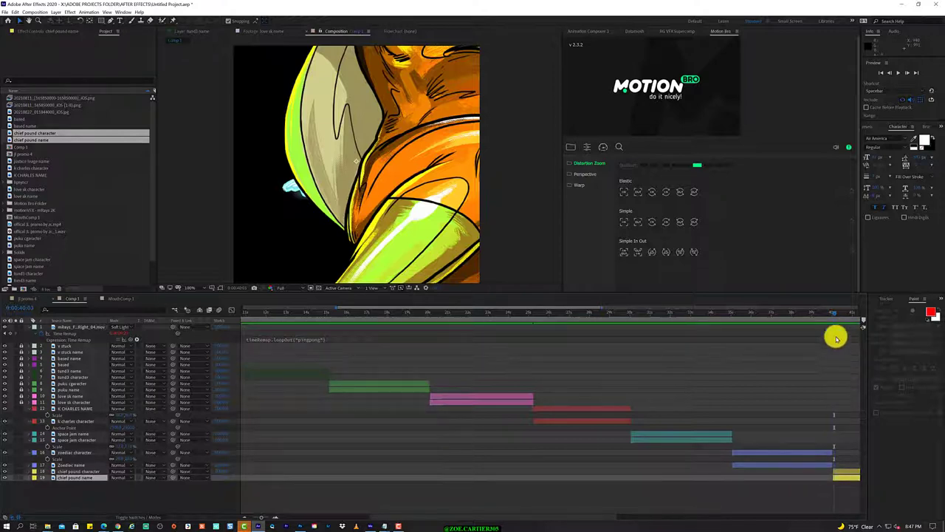
drag(834, 316, 835, 316)
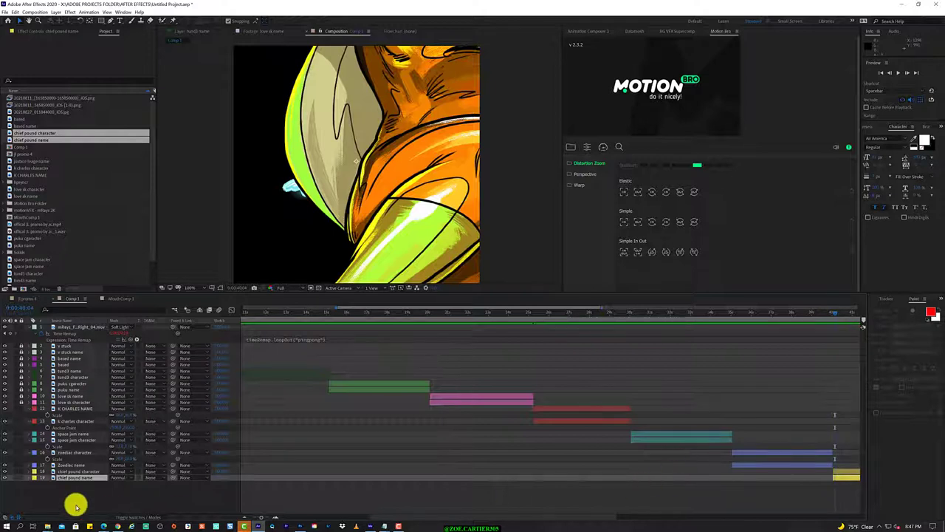
Step: Scale down the chief pound character to fit the frame, reposition it, and adjust the title's scale
click(72, 471)
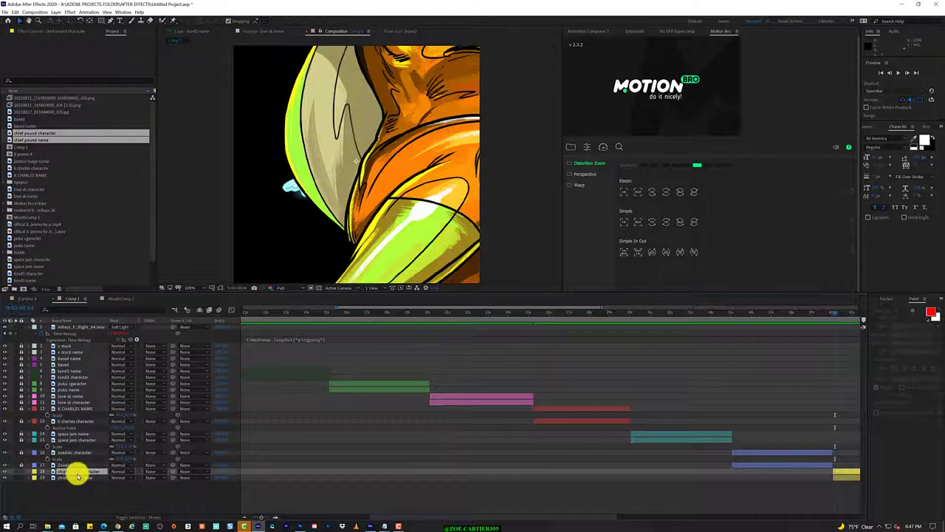
key(s)
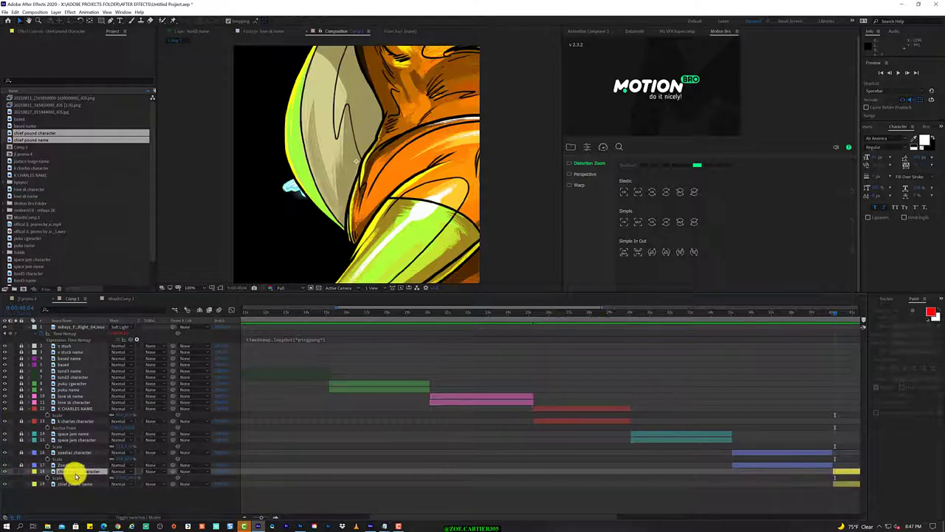
drag(133, 476, 104, 476)
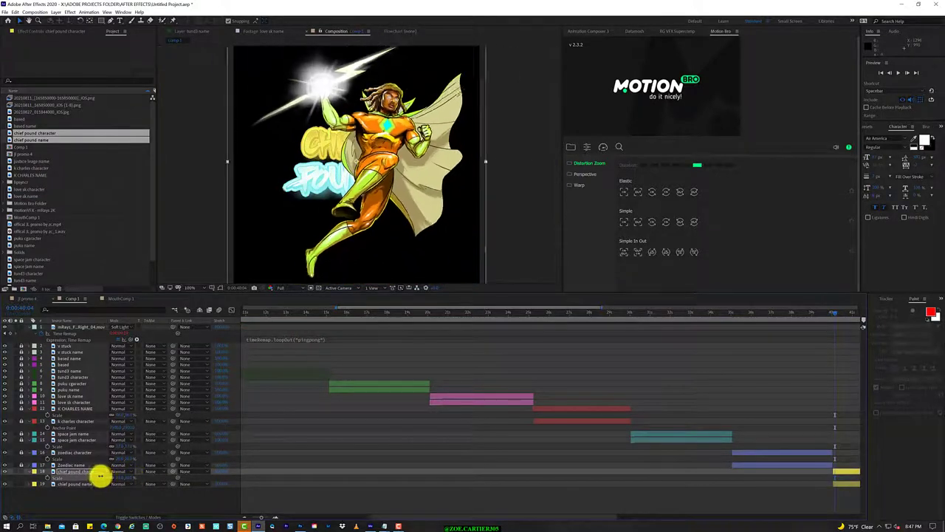
drag(104, 476, 95, 476)
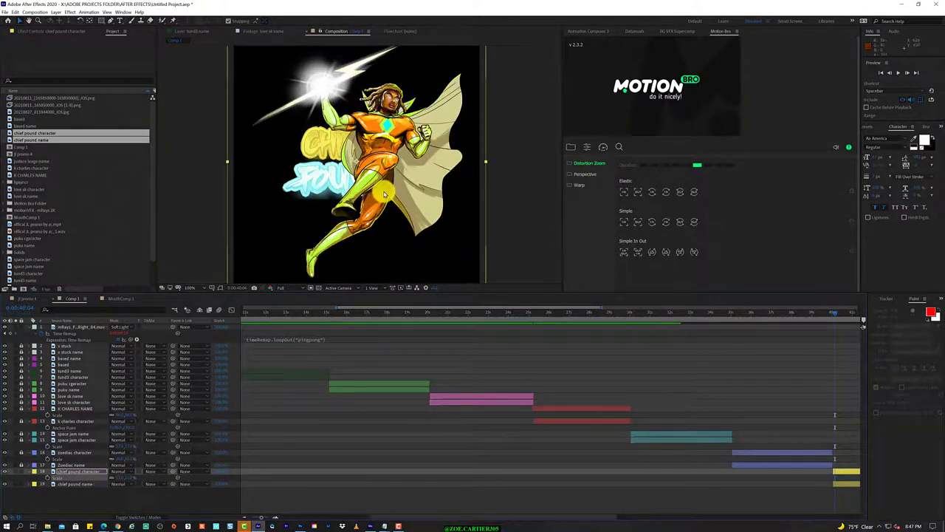
mouse_move(390, 191)
mouse_down()
mouse_move(360, 201)
mouse_move(410, 196)
mouse_up()
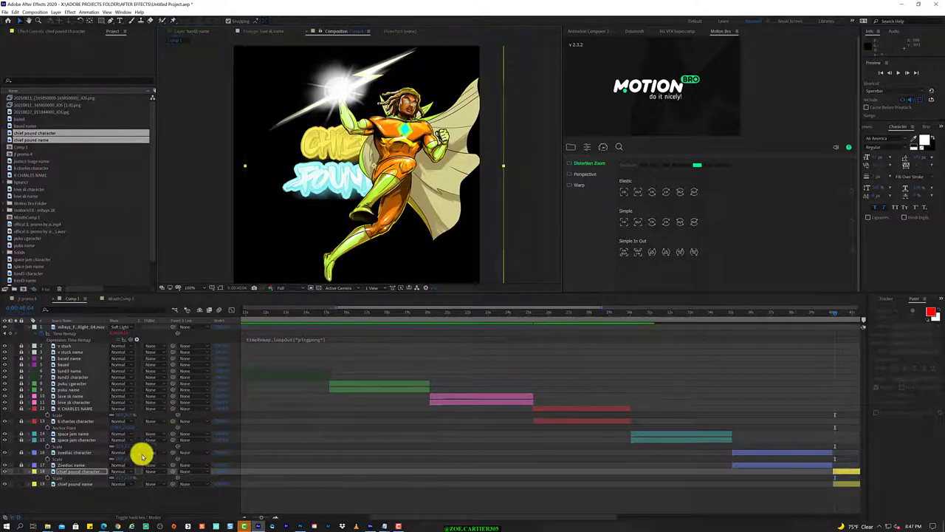
drag(121, 477, 121, 477)
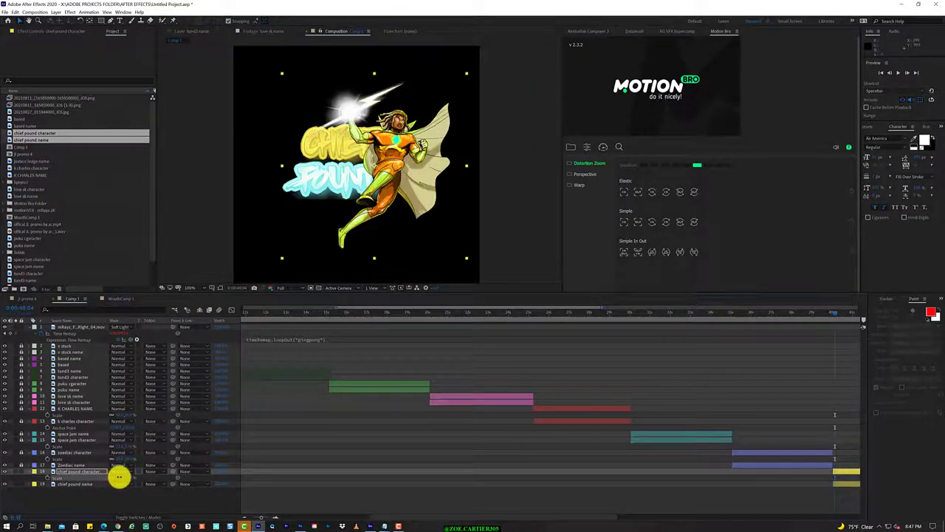
click(82, 483)
drag(122, 484, 112, 489)
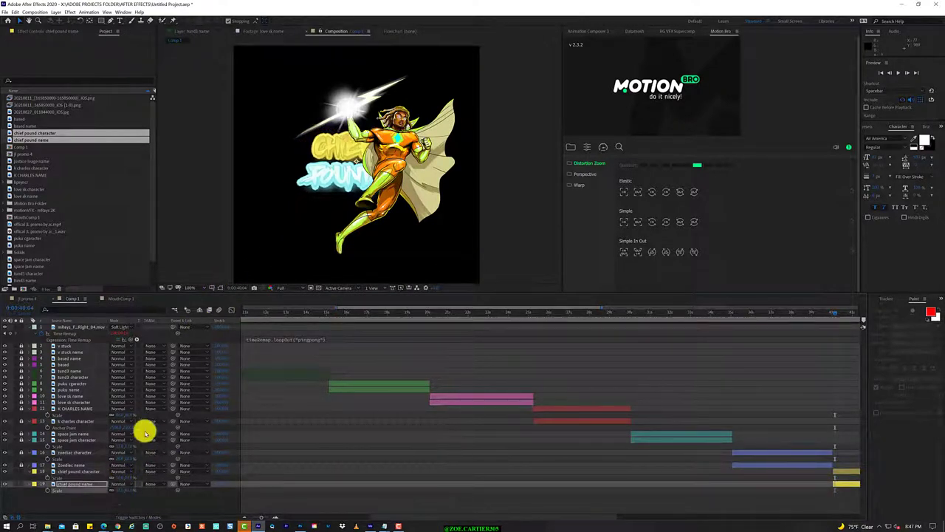
Step: Move the CHIEF POUND title to the upper left and the chief pound hero lower in the frame
drag(336, 169, 293, 88)
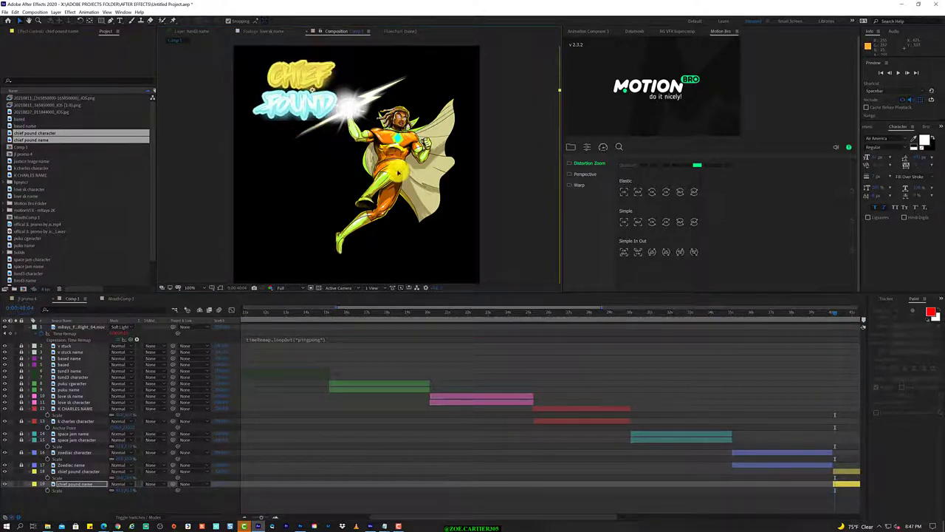
click(107, 418)
click(82, 481)
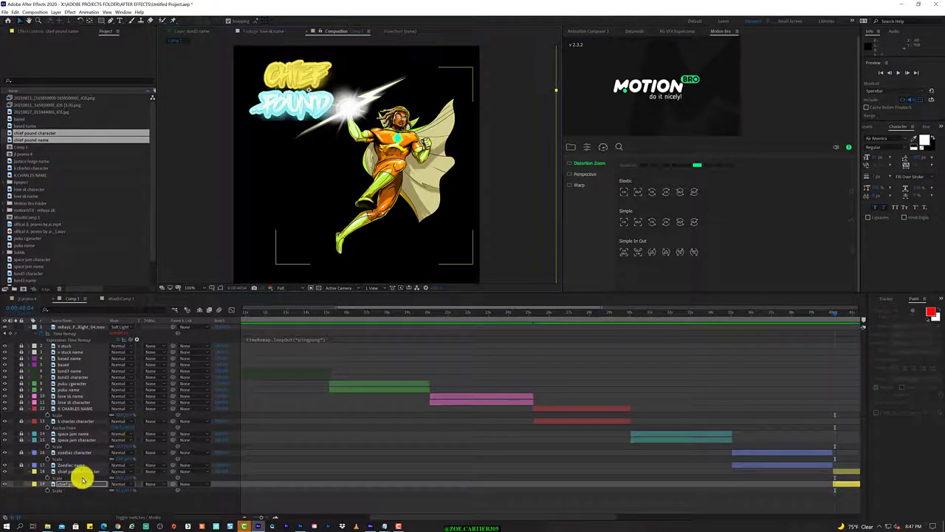
click(88, 471)
mouse_move(413, 199)
mouse_down()
mouse_move(418, 214)
mouse_move(426, 209)
mouse_up()
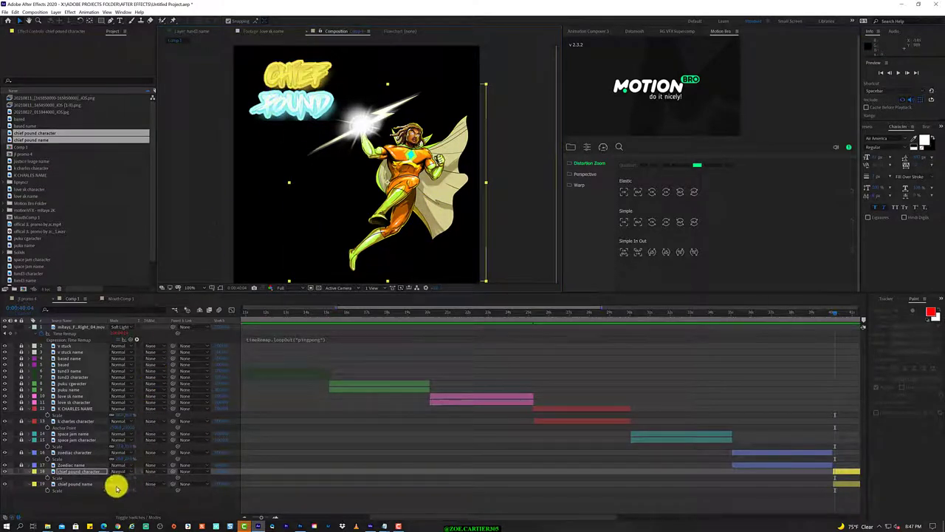
Step: Nudge the CHIEF POUND title slightly left and down, then adjust its Scale
click(83, 484)
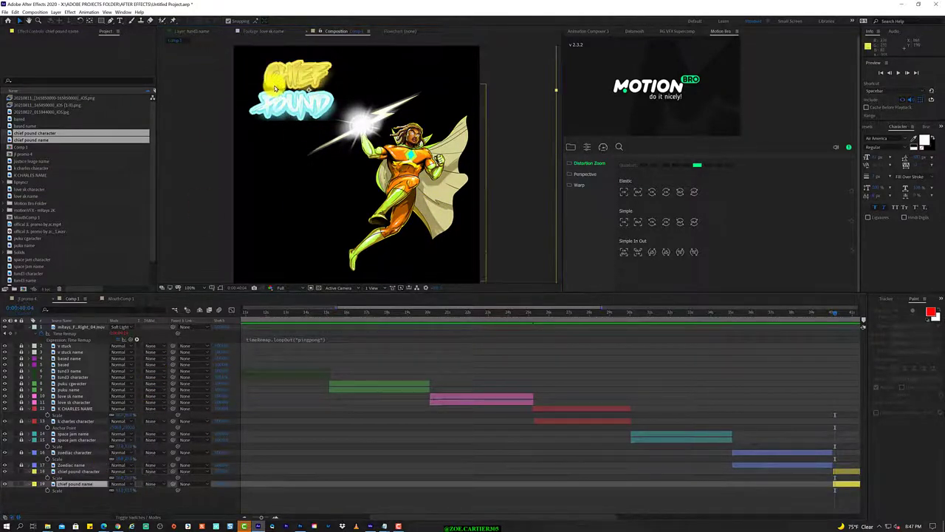
drag(279, 83, 272, 84)
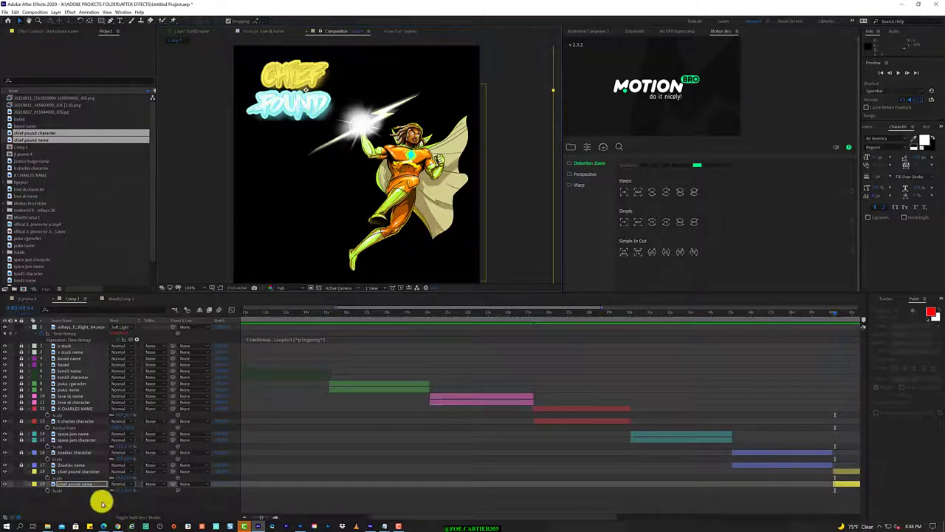
drag(127, 492, 130, 490)
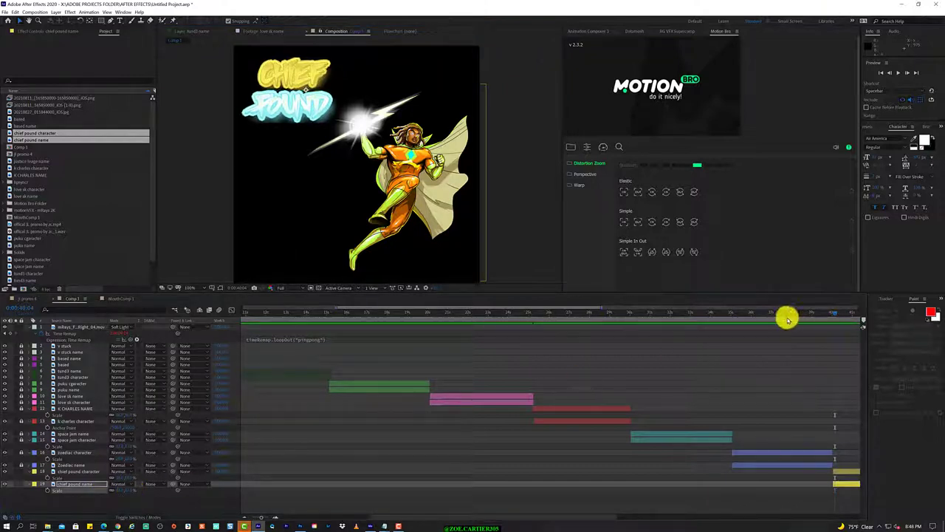
Step: Trim the chief pound character layer to end with its name card, around 45 seconds
mouse_move(833, 312)
mouse_down()
mouse_move(885, 327)
mouse_move(619, 339)
mouse_move(682, 344)
mouse_up()
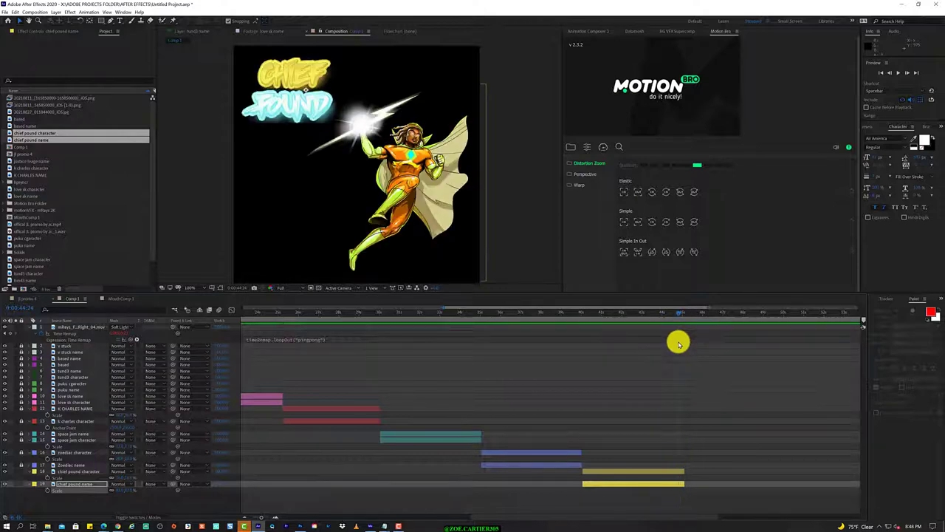
click(681, 469)
drag(683, 470, 682, 485)
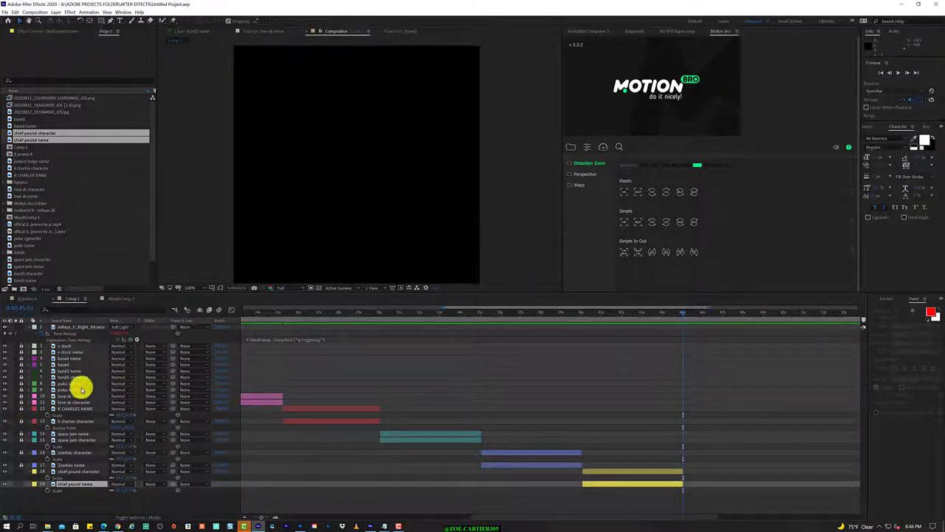
key(F2)
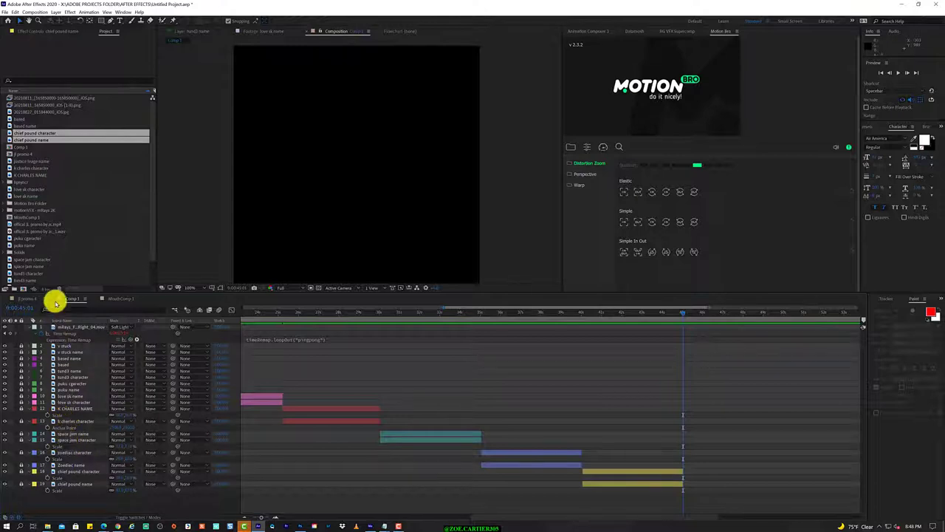
Step: Find 'justice leage name' in the Project panel and drag it into the Comp 1 timeline
scroll(56, 245, down, 2)
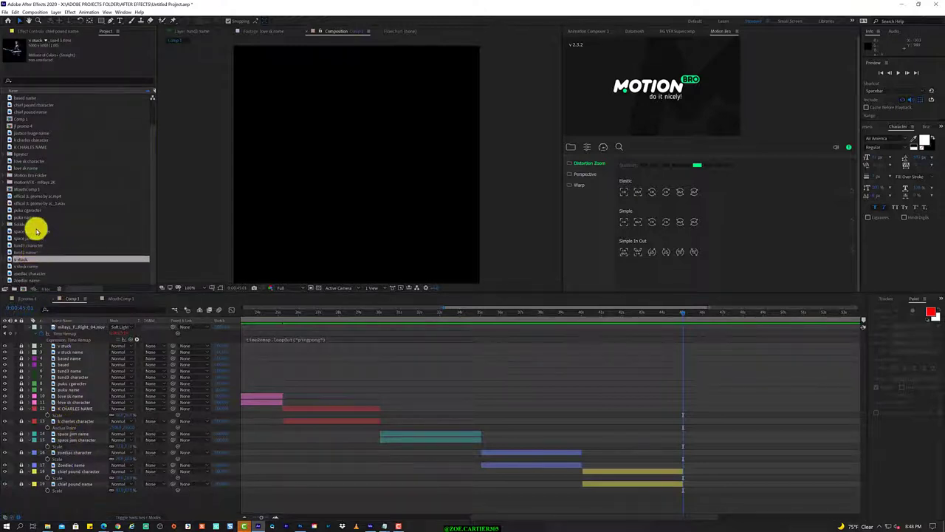
click(35, 231)
click(43, 198)
click(50, 167)
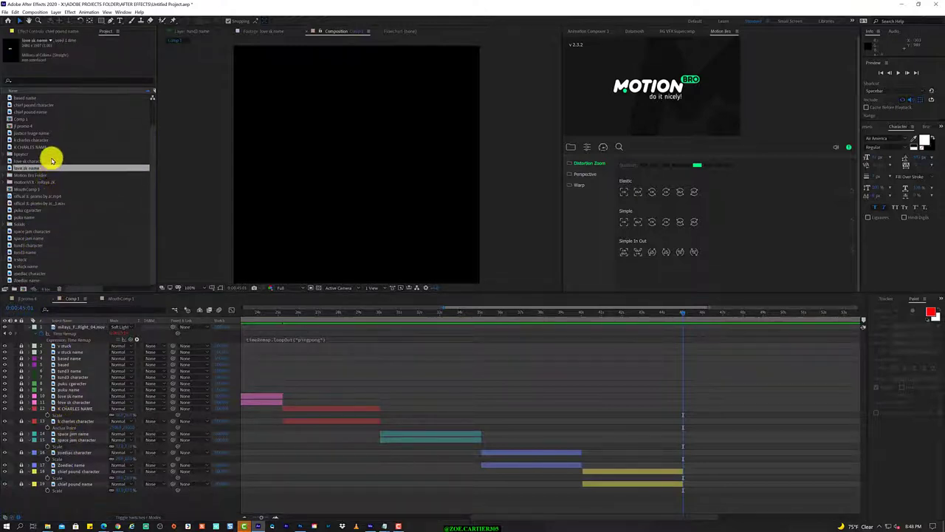
click(58, 160)
click(64, 140)
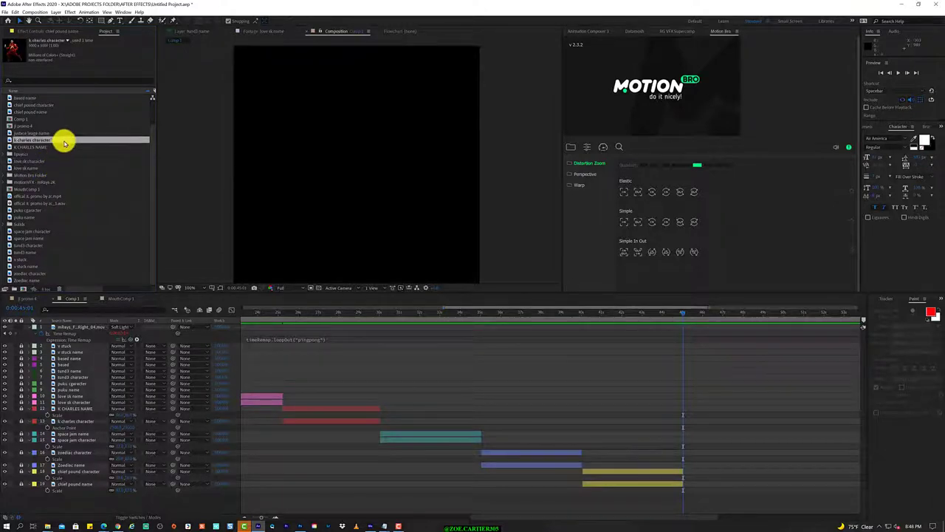
click(65, 133)
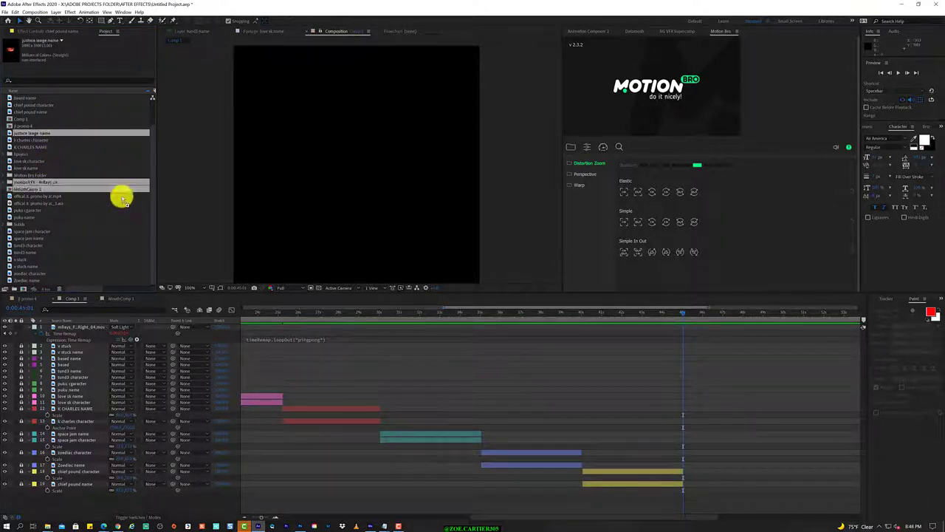
drag(108, 482, 100, 493)
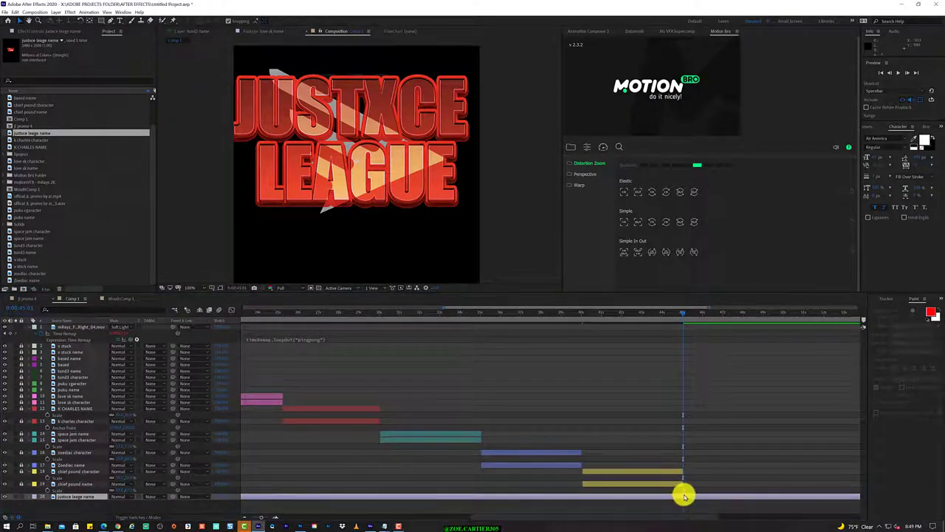
click(398, 526)
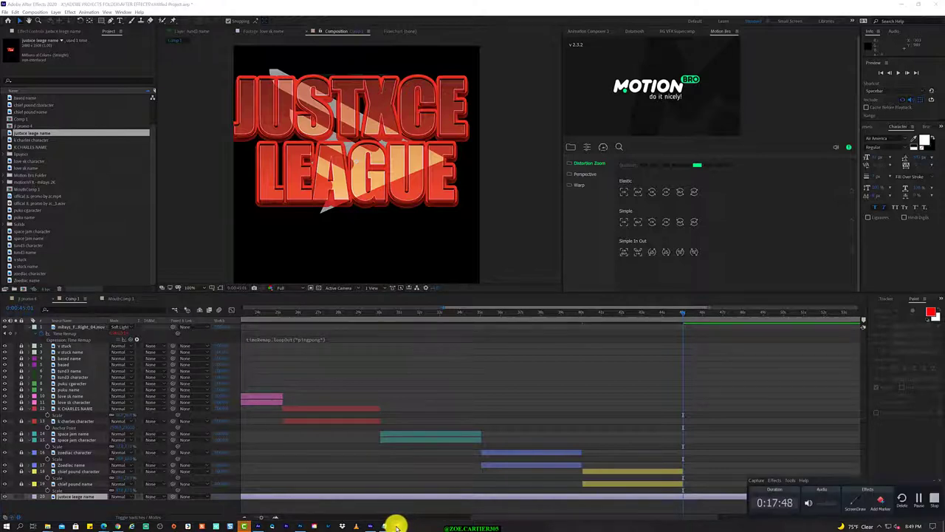
click(397, 526)
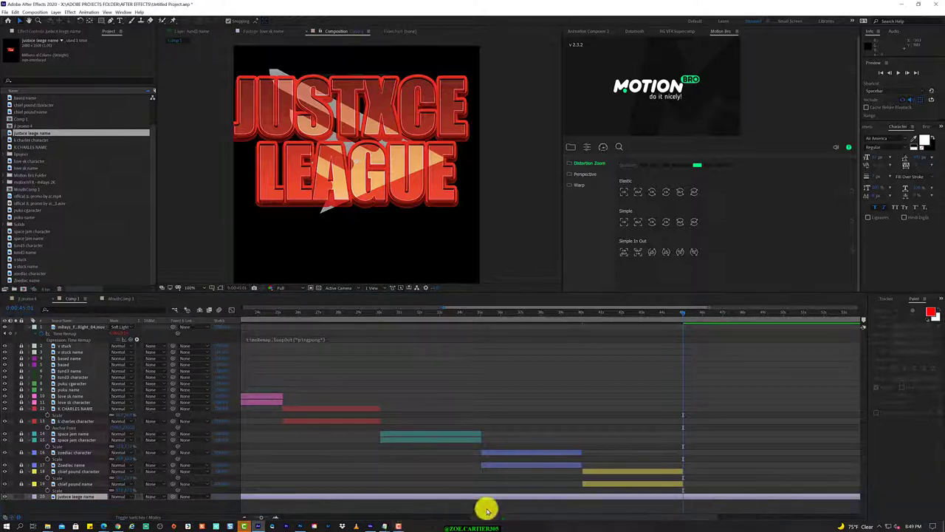
right_click(682, 497)
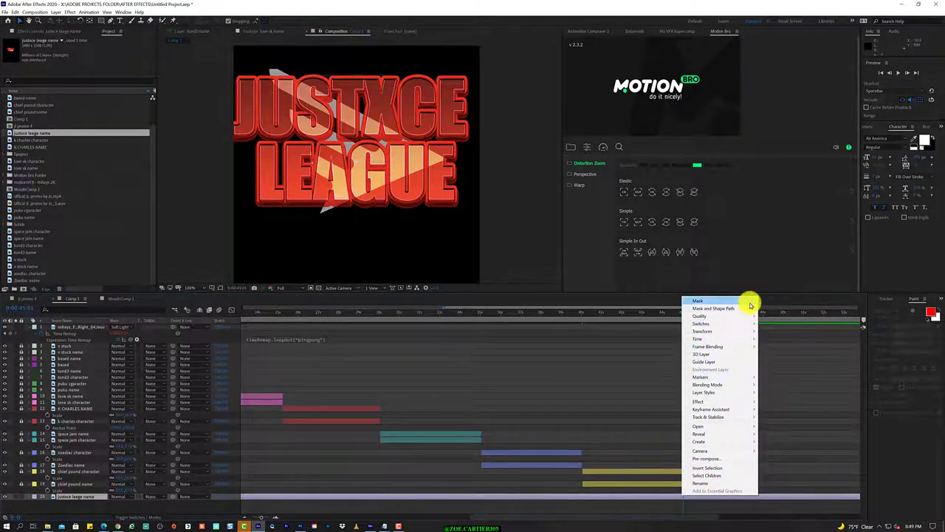
mouse_move(741, 333)
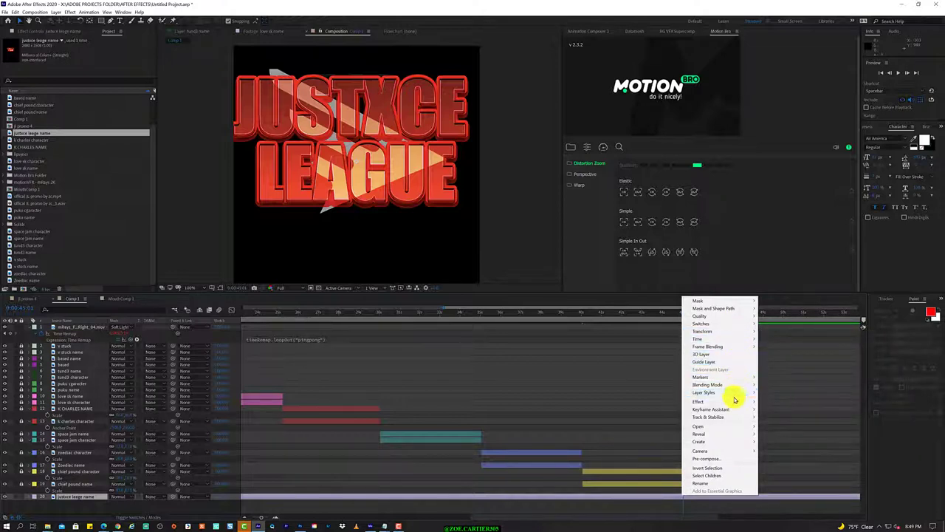
mouse_move(741, 394)
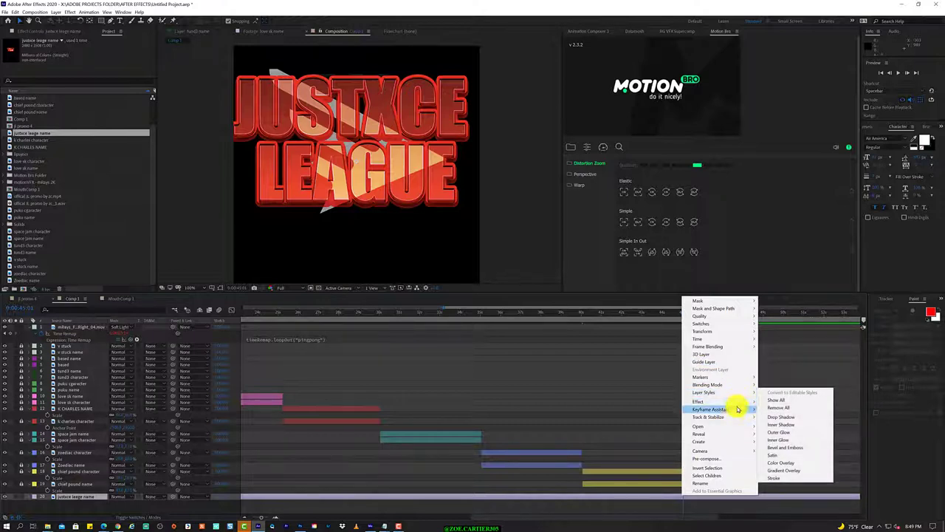
mouse_move(725, 442)
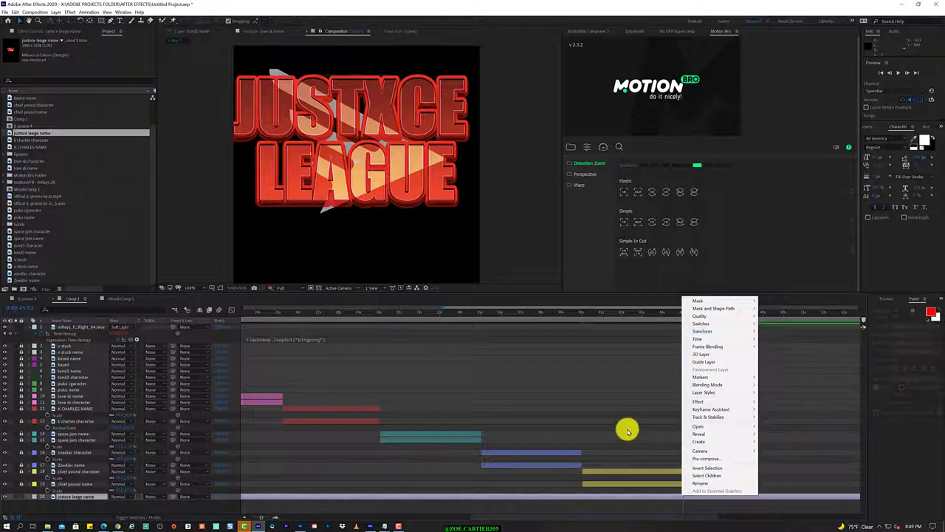
click(37, 13)
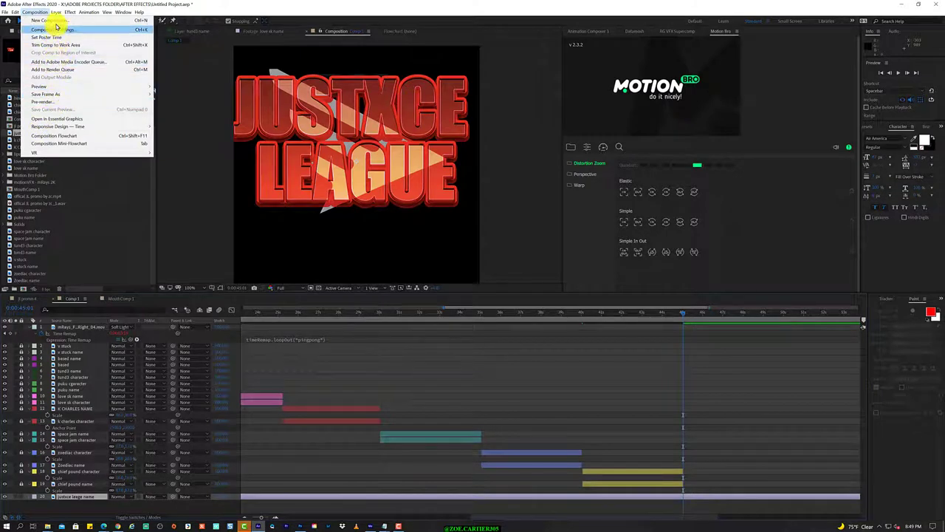
Step: Split the justice leage name layer at the playhead and delete the unwanted half
click(37, 13)
click(13, 13)
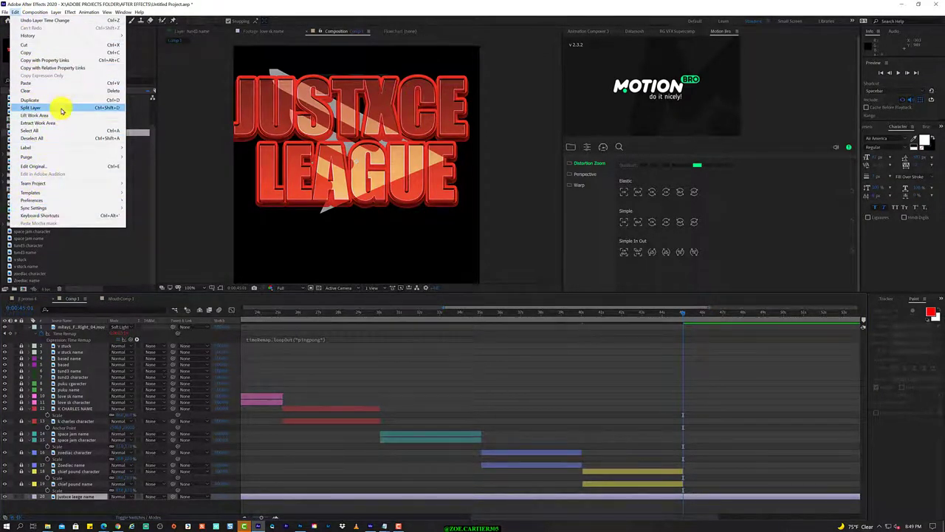
click(61, 108)
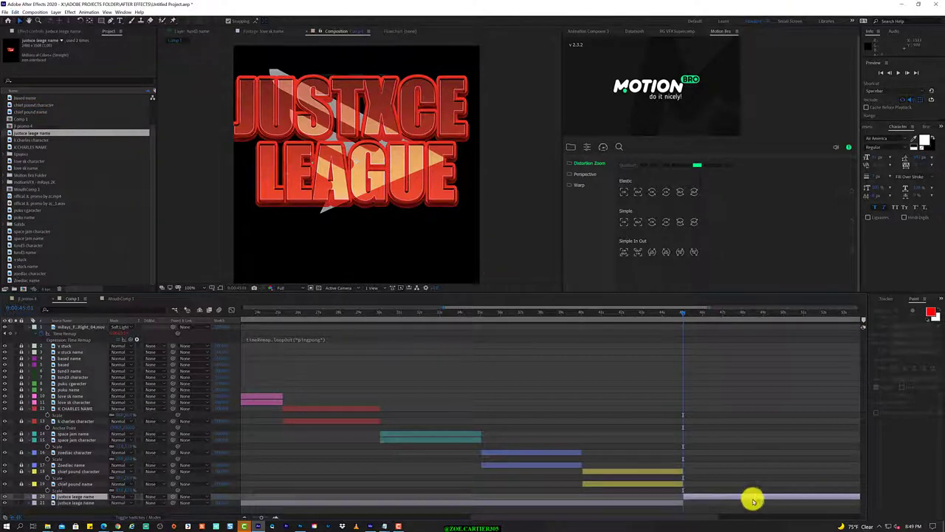
click(676, 504)
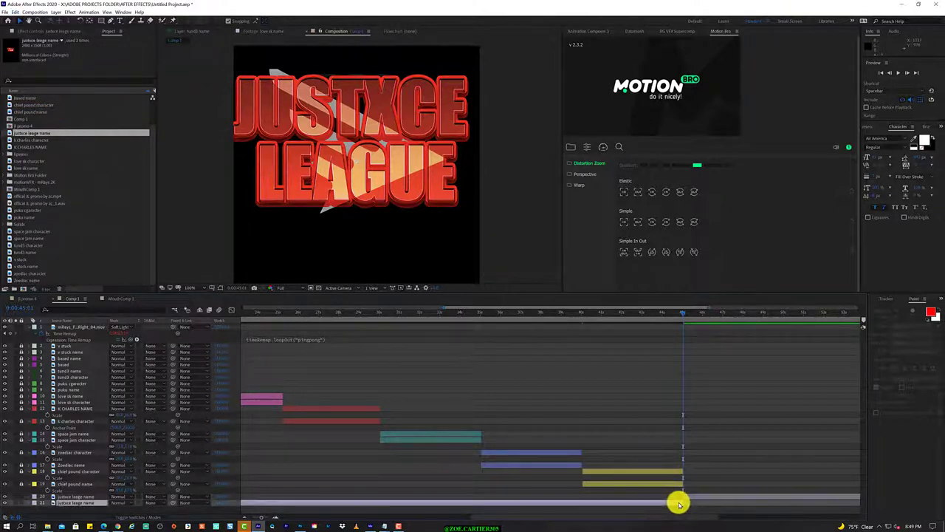
key(Delete)
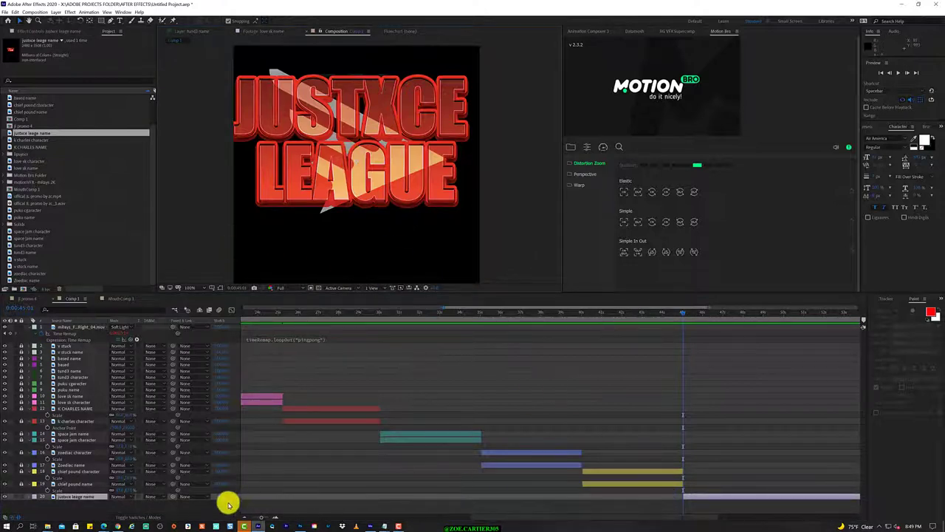
Step: Scale the JUSTXCE LEAGUE title down and nudge it slightly lower
key(s)
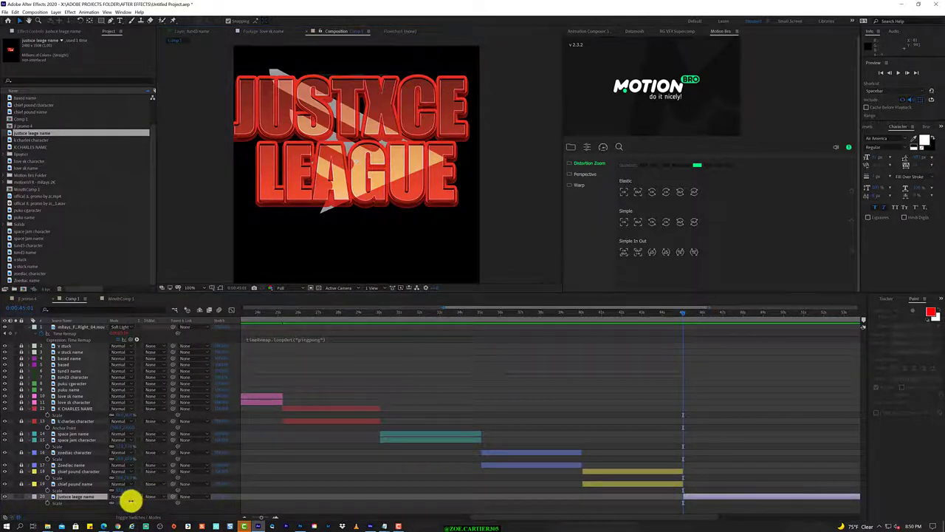
drag(130, 501, 116, 500)
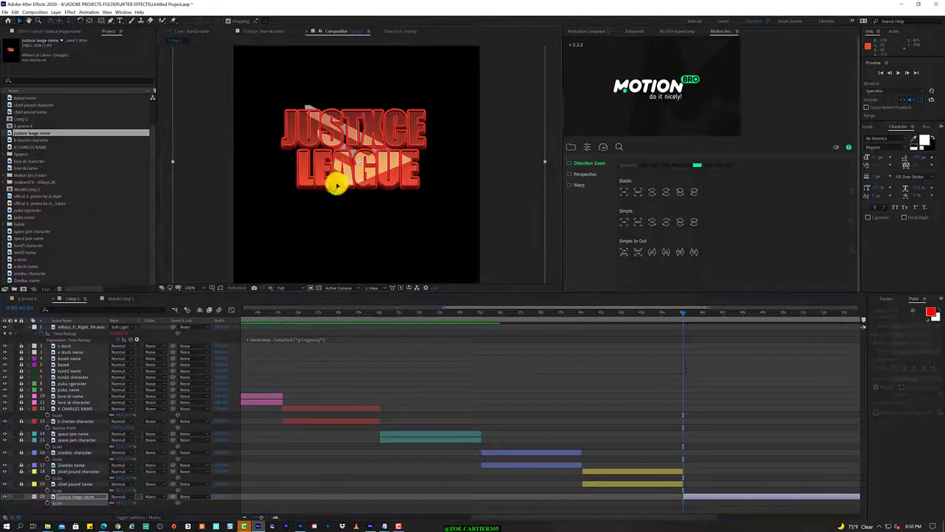
mouse_move(336, 186)
mouse_down()
mouse_move(334, 194)
mouse_move(339, 185)
mouse_up()
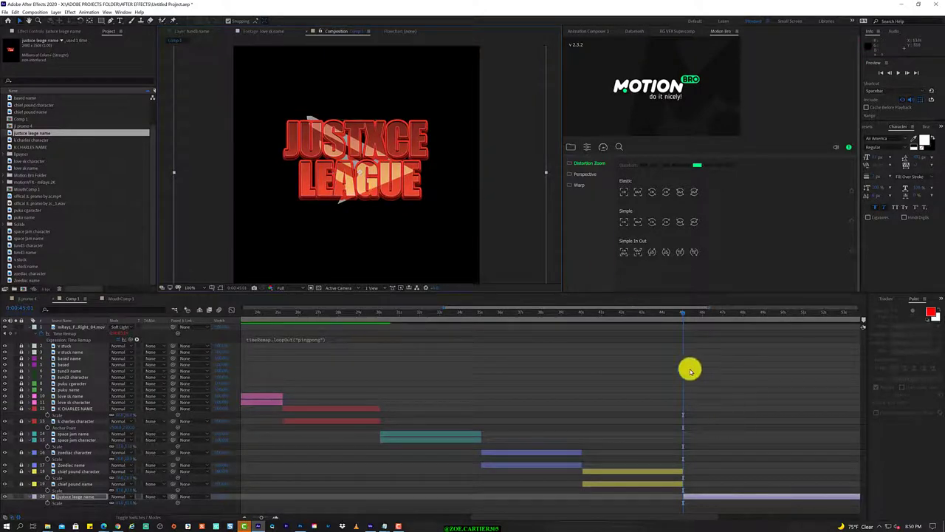
Step: Scrub Comp 1 back from the Justice League title to 0:00, reviewing each card
click(606, 314)
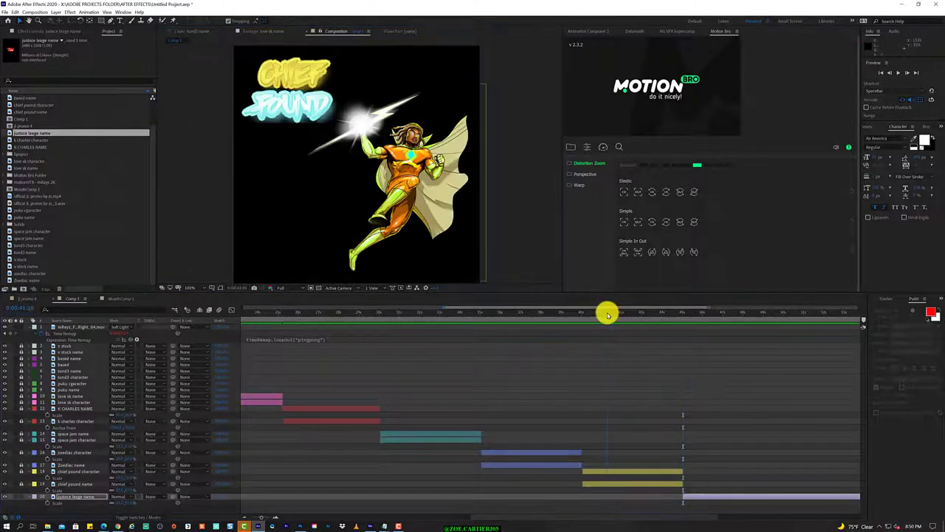
click(691, 313)
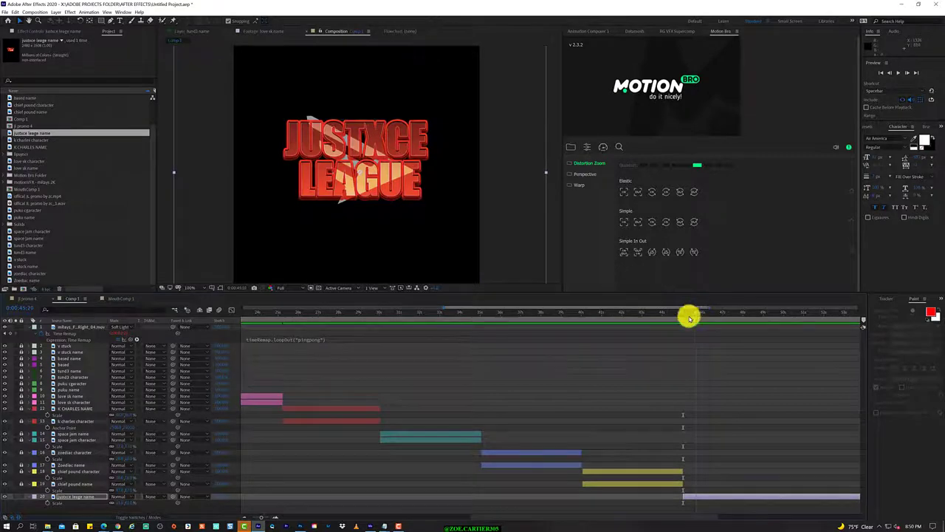
mouse_move(688, 318)
mouse_down()
mouse_move(80, 381)
mouse_move(699, 382)
mouse_move(819, 407)
mouse_move(690, 410)
mouse_move(799, 433)
mouse_up()
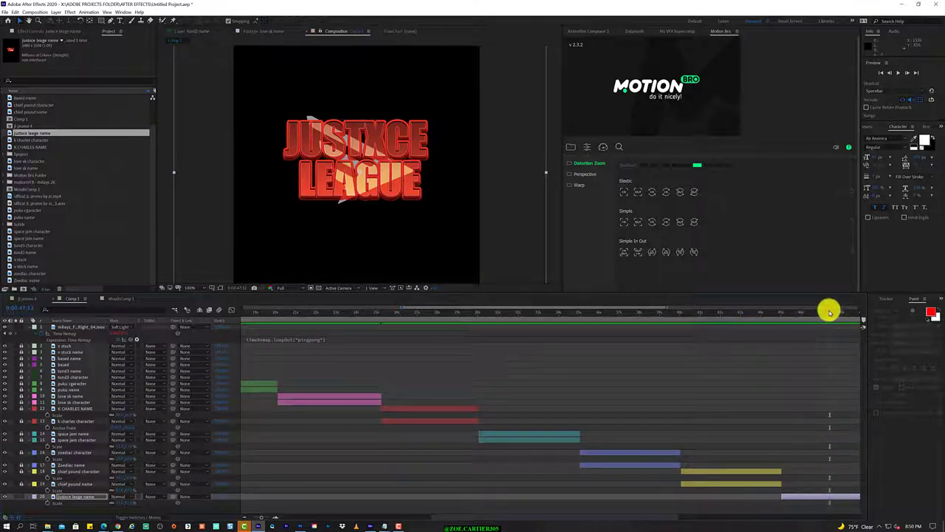
mouse_move(728, 327)
mouse_down()
mouse_move(172, 344)
mouse_move(25, 361)
mouse_up()
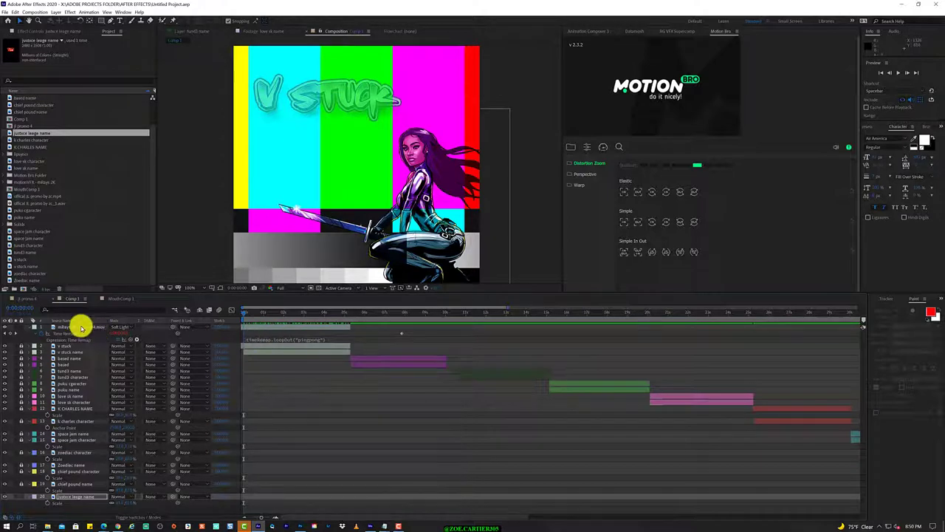
right_click(81, 327)
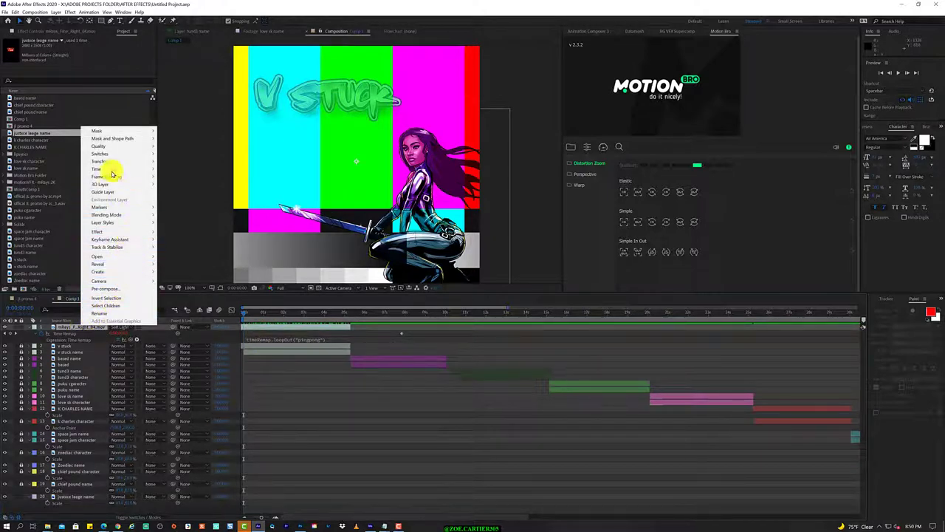
Step: Reveal the mRays source and relink it with Replace Footage > File, recovering 31 missing items
click(50, 131)
scroll(38, 152, up, 2)
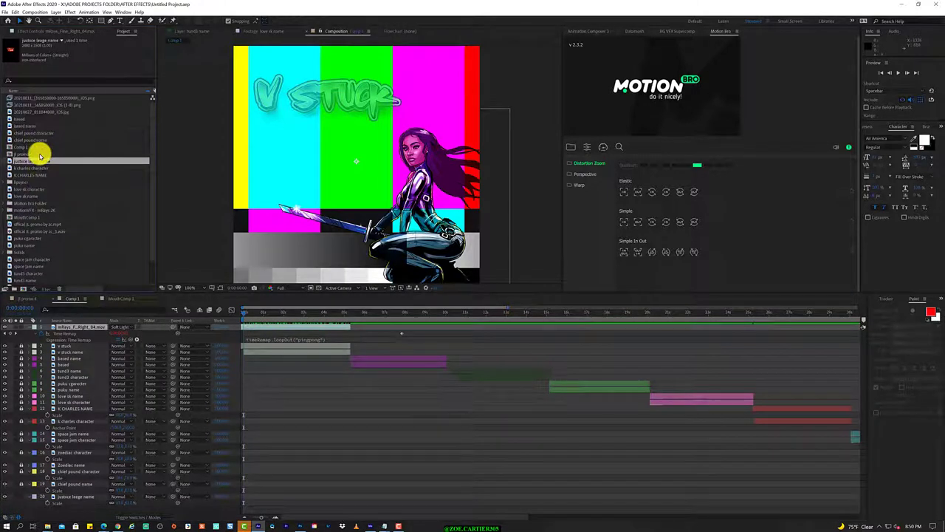
click(7, 211)
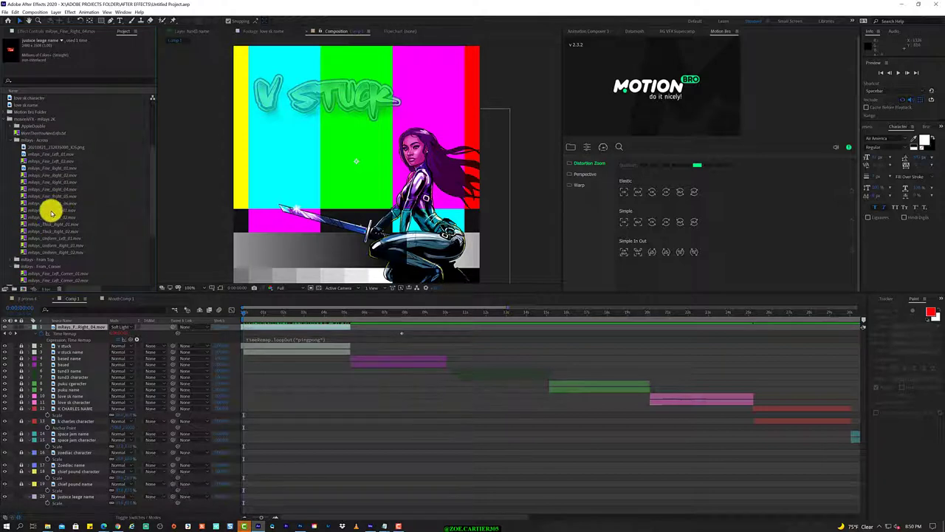
right_click(49, 210)
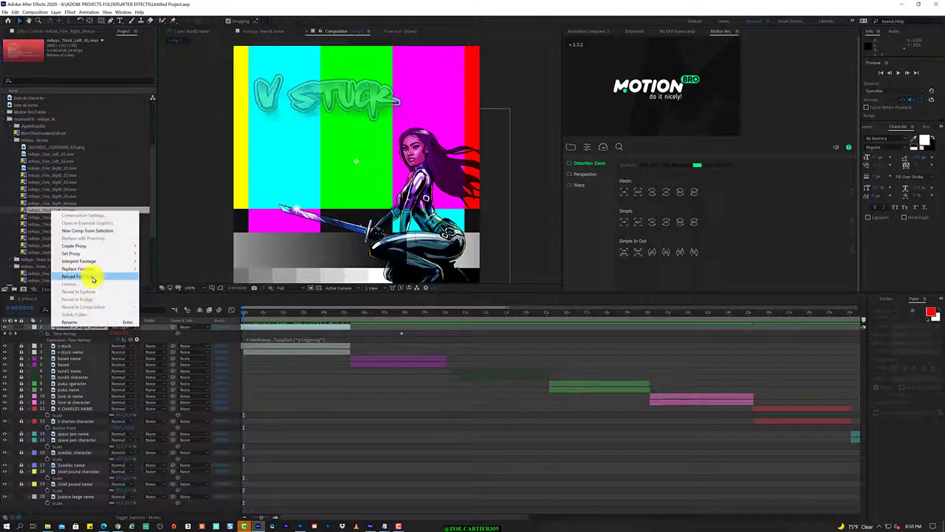
click(92, 277)
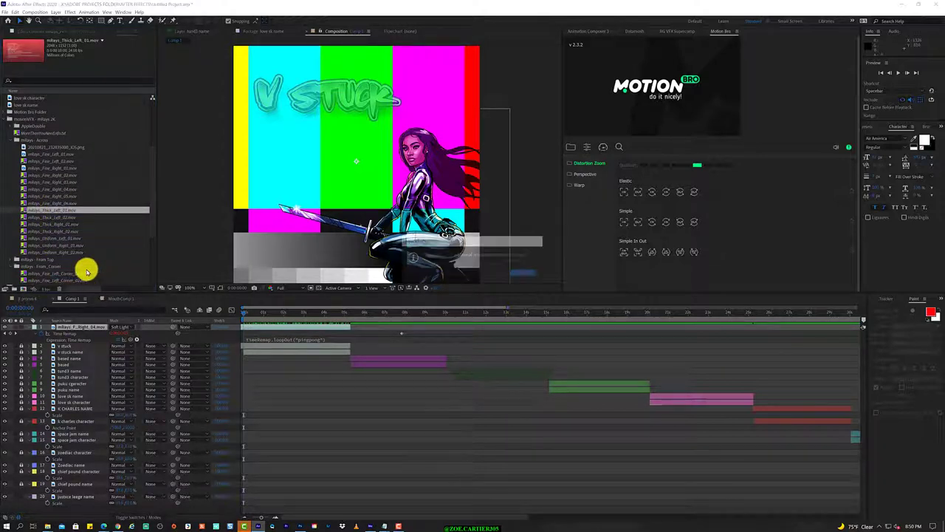
click(530, 273)
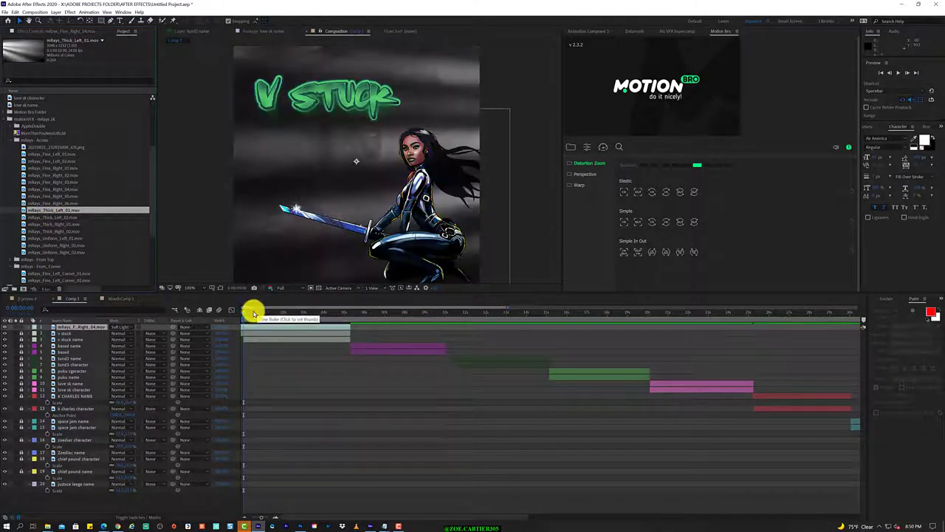
Step: Scrub through the restored mRays light leak to the cut between V Stuck and Based
drag(249, 314, 363, 326)
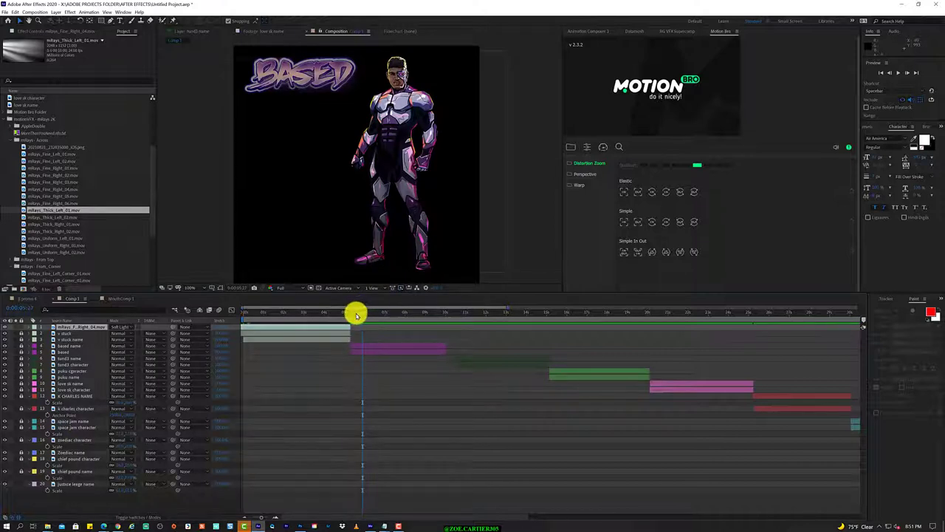
mouse_move(355, 315)
mouse_down()
mouse_move(343, 318)
mouse_move(353, 319)
mouse_up()
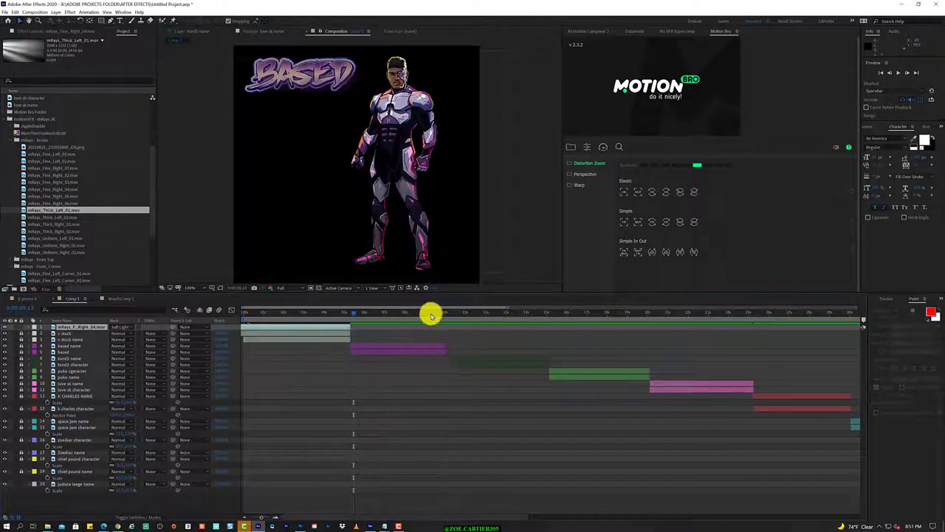
click(339, 312)
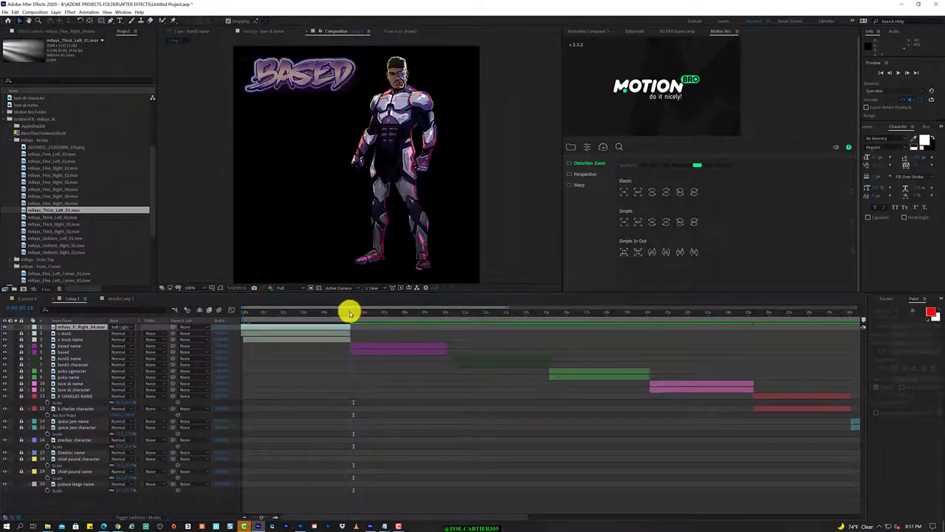
drag(352, 314, 349, 318)
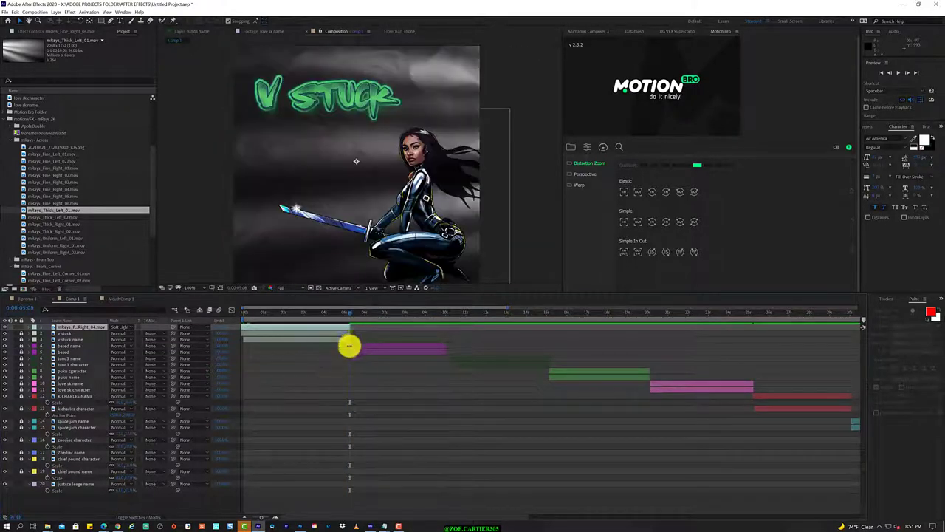
Step: Trim the based layer to start where V Stuck ends, preview the cut, and deselect
drag(351, 353, 350, 352)
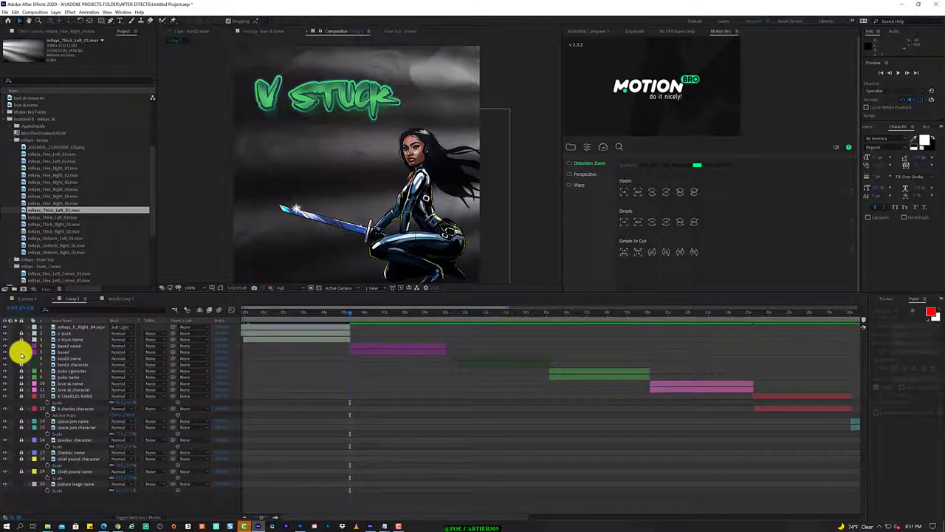
drag(351, 351, 349, 351)
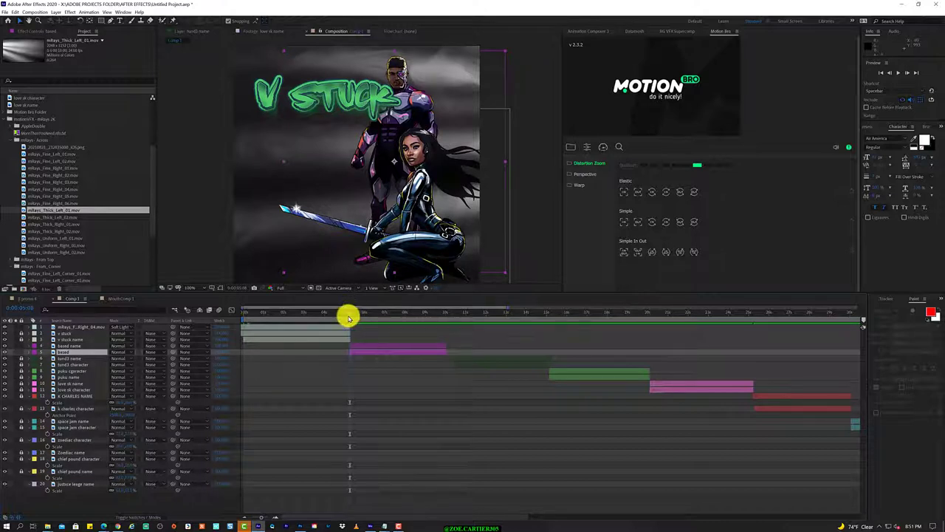
drag(350, 317, 416, 326)
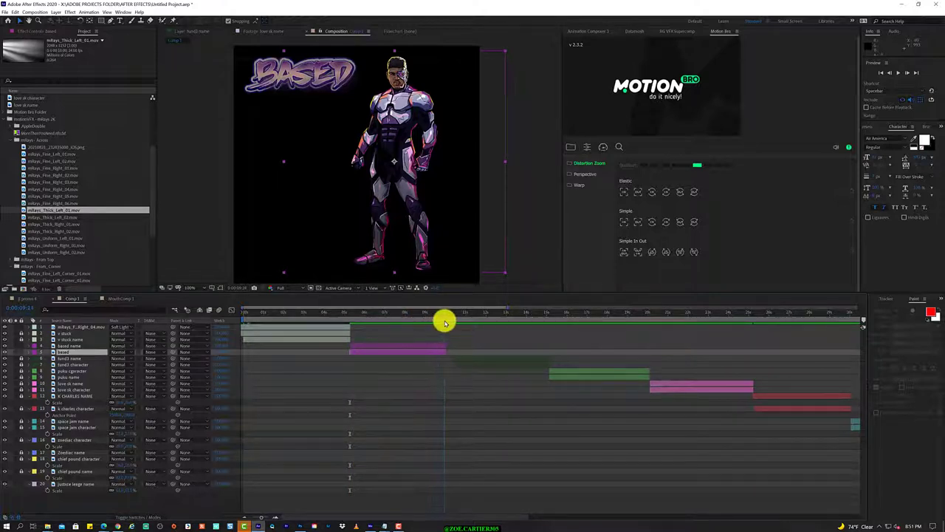
drag(444, 323, 443, 322)
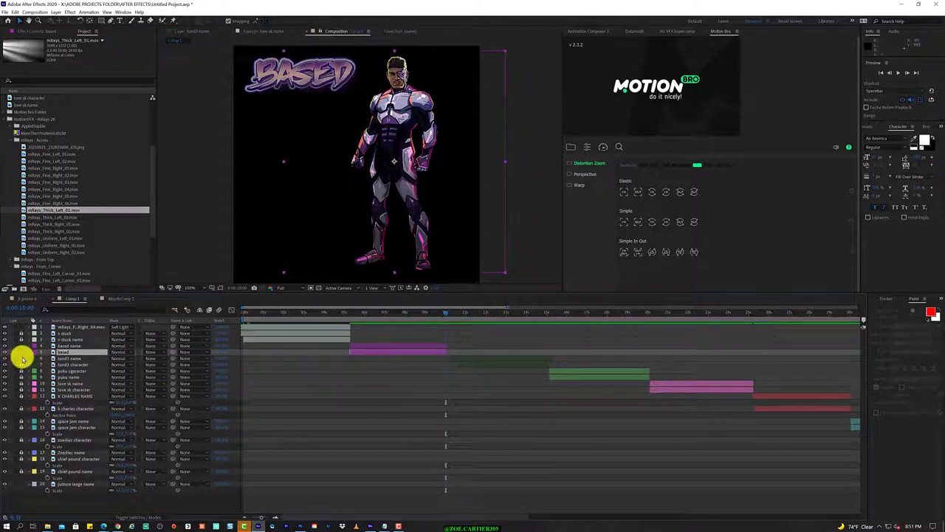
click(22, 352)
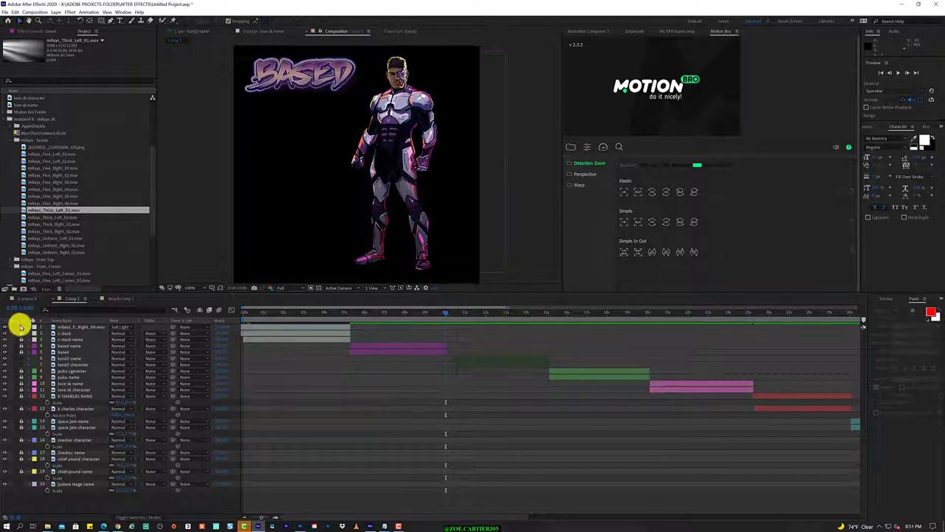
Step: Select the tund3 name and character layers and check the Based-to-Tund3 transition
click(449, 358)
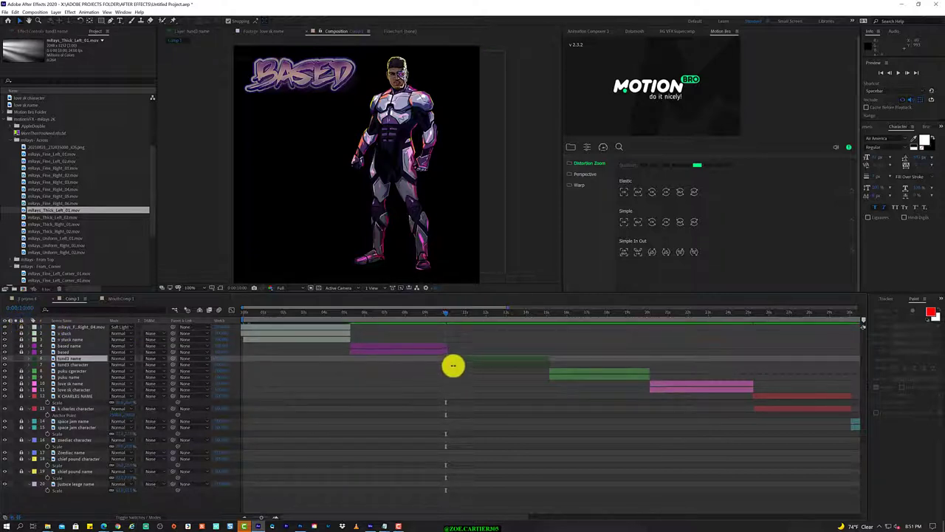
click(447, 365)
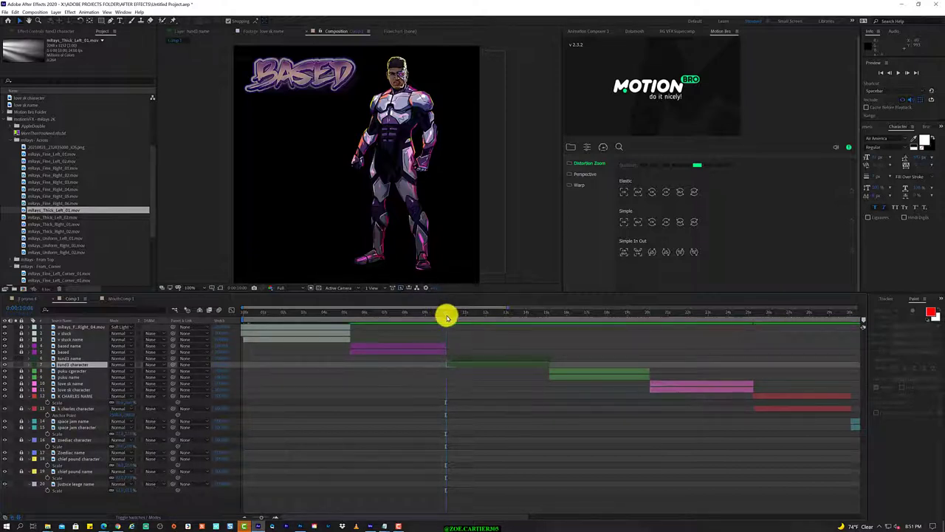
drag(446, 318, 449, 324)
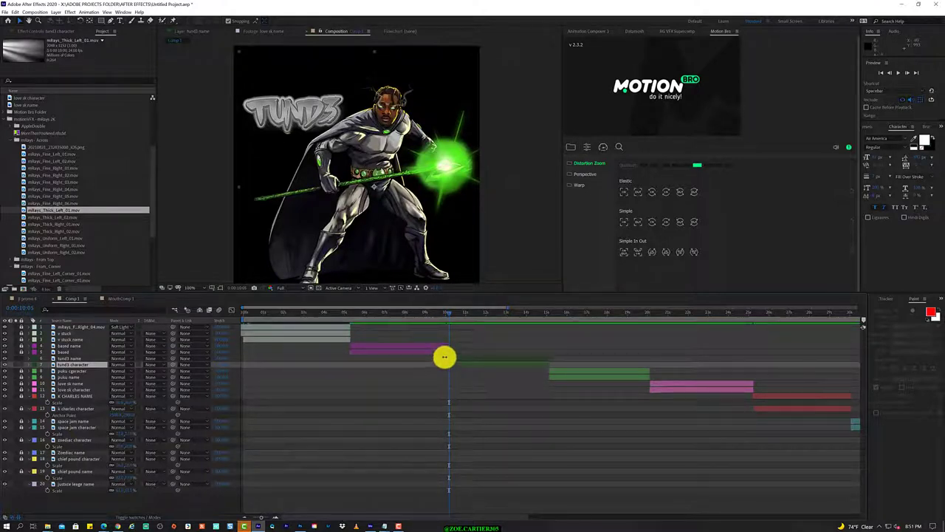
click(444, 356)
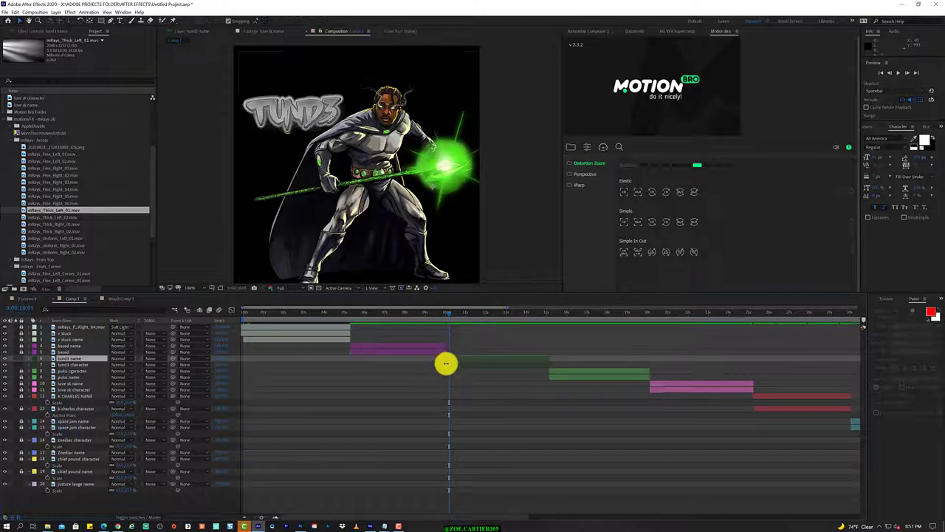
click(447, 363)
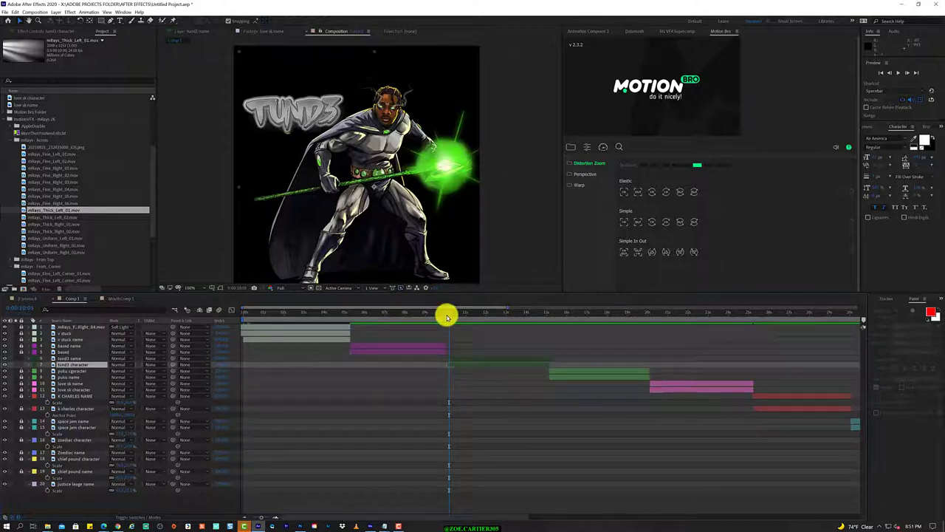
drag(443, 318, 453, 318)
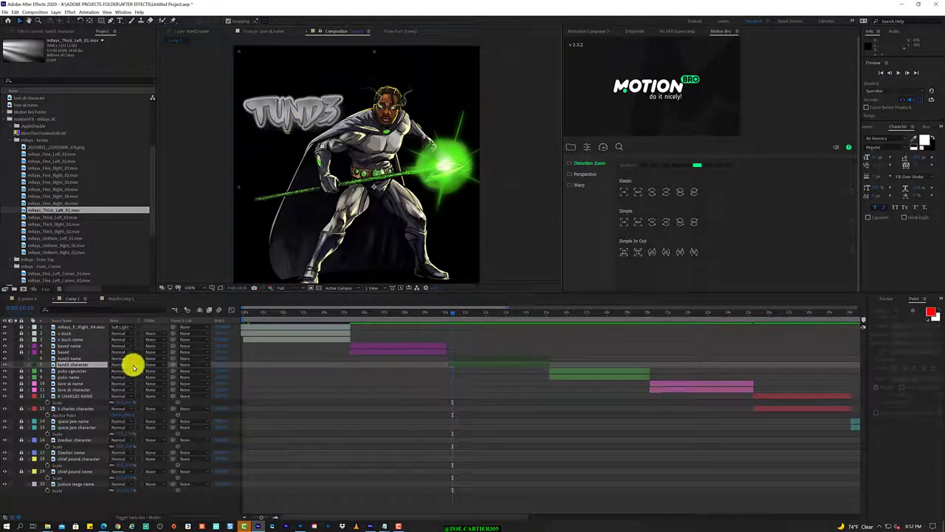
Step: Raise the TUND3 title slightly and scale down the Tund3 character artwork beneath it
click(82, 359)
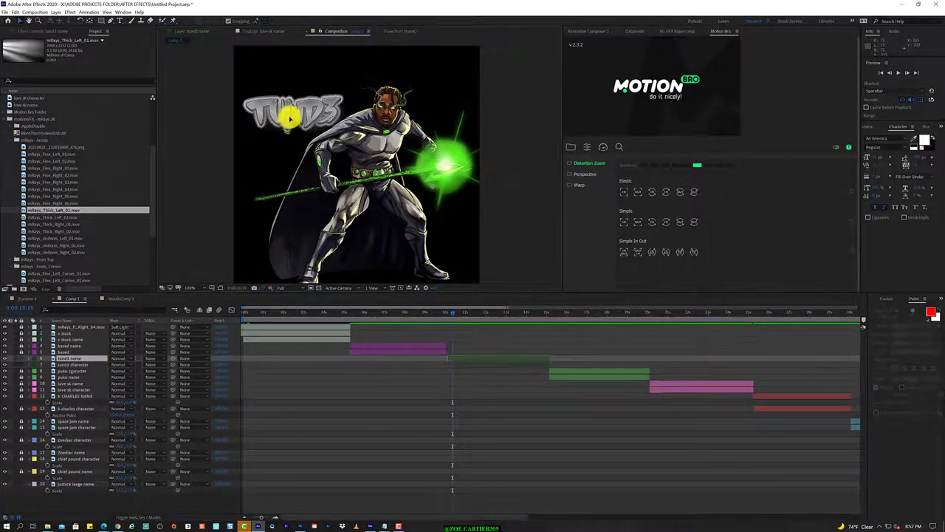
drag(287, 120, 292, 96)
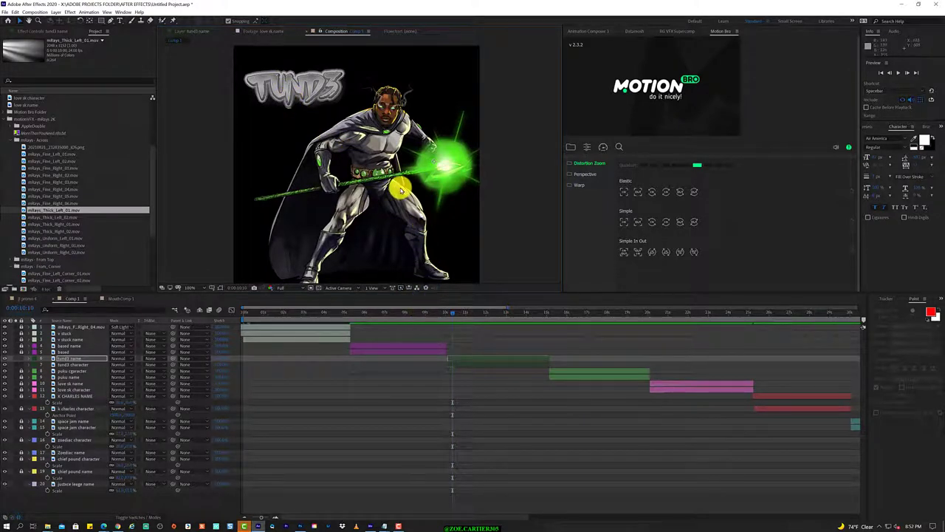
click(83, 364)
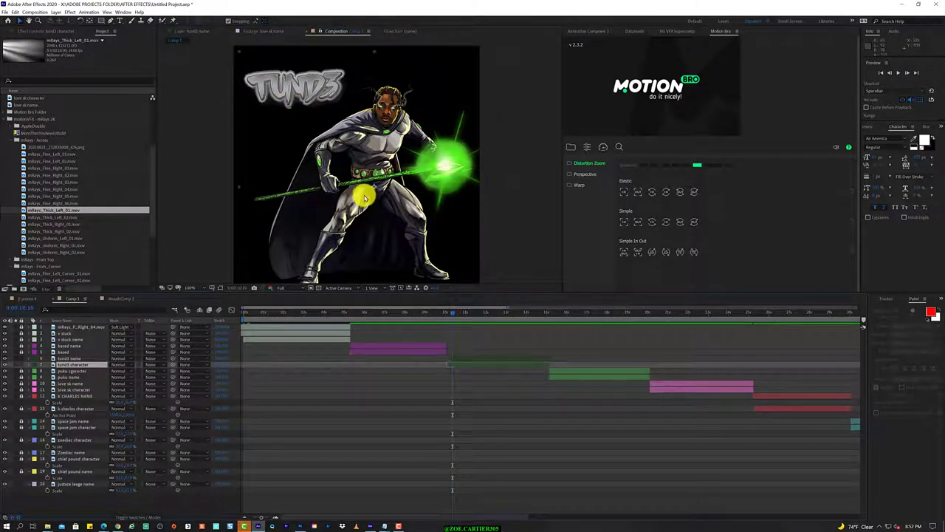
drag(362, 182, 364, 184)
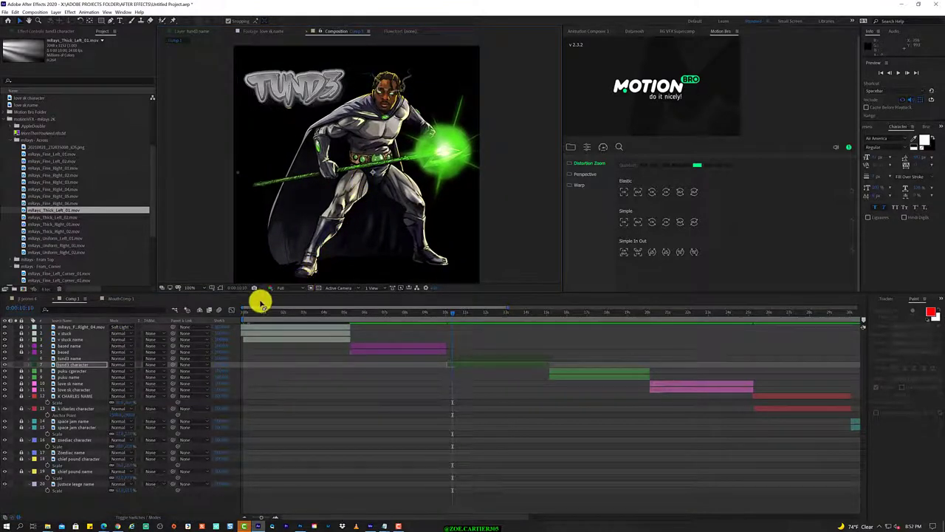
key(s)
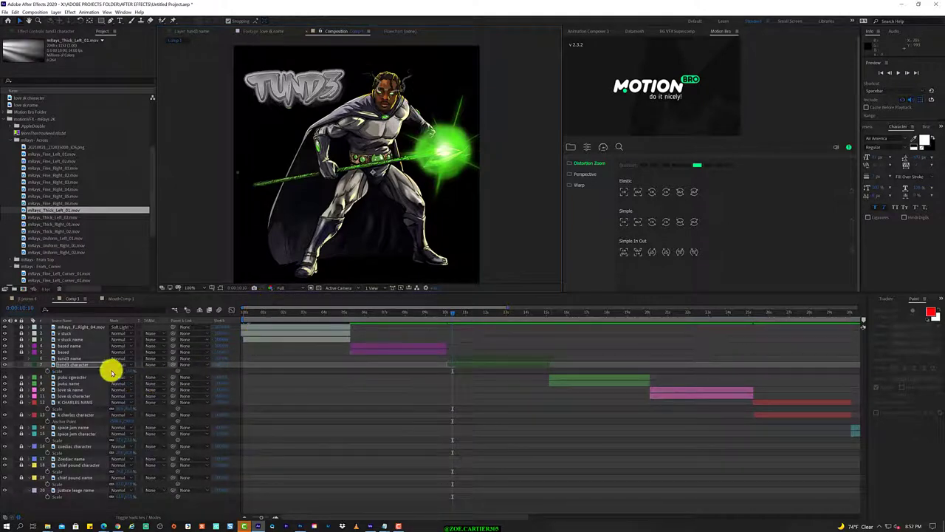
drag(119, 372, 120, 371)
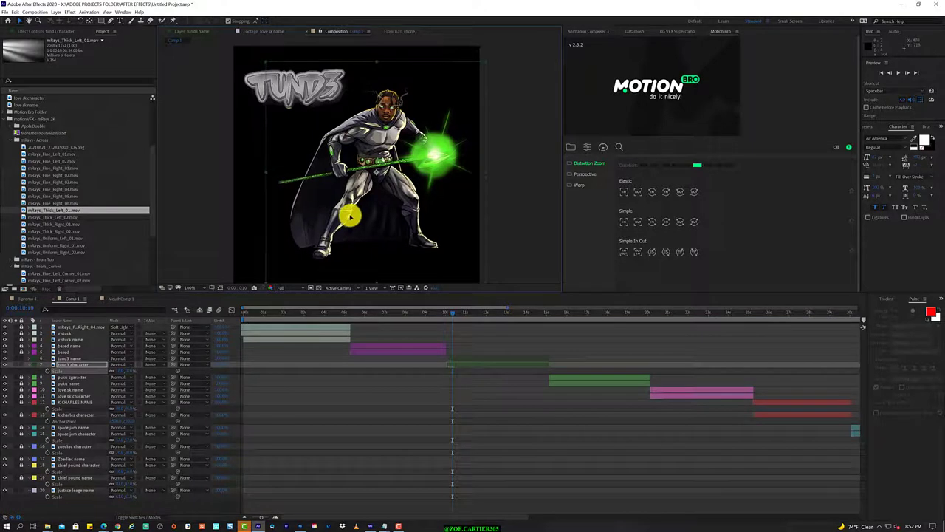
key(ctrl+Up)
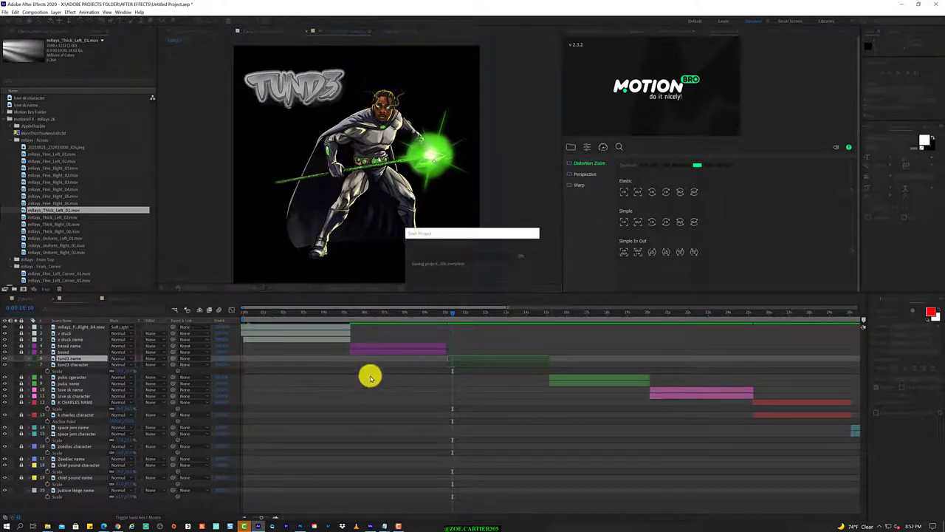
click(20, 359)
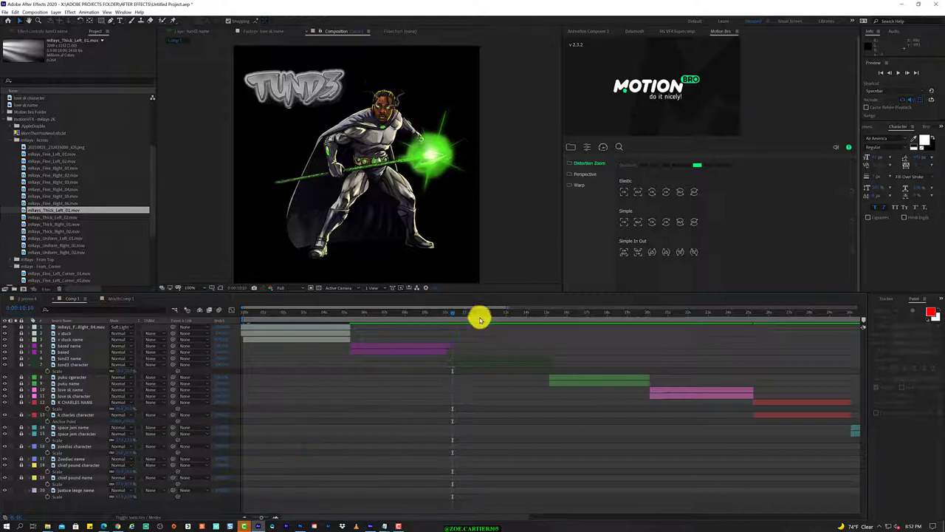
Step: Scrub to the start of the Puku card and check the cut from Tund3
mouse_move(479, 319)
mouse_down()
mouse_move(555, 350)
mouse_move(530, 347)
mouse_move(537, 352)
mouse_up()
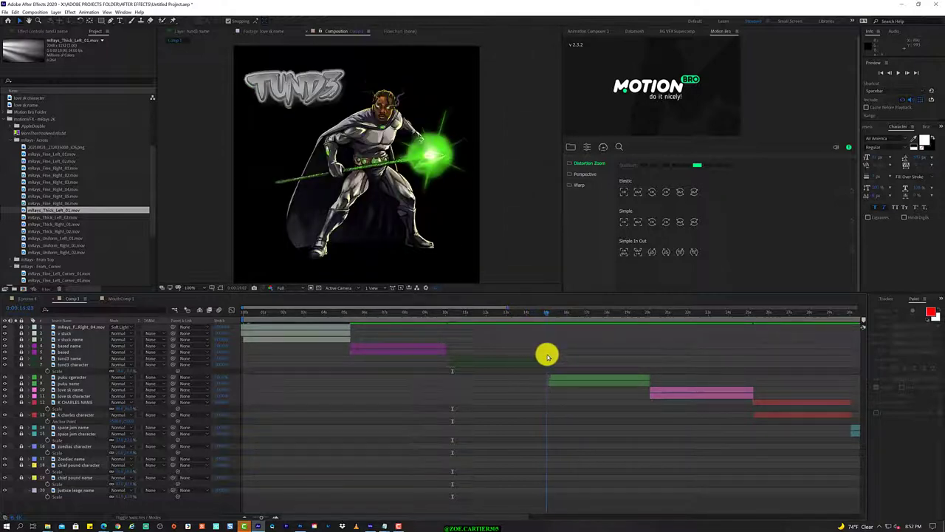
drag(548, 357, 550, 358)
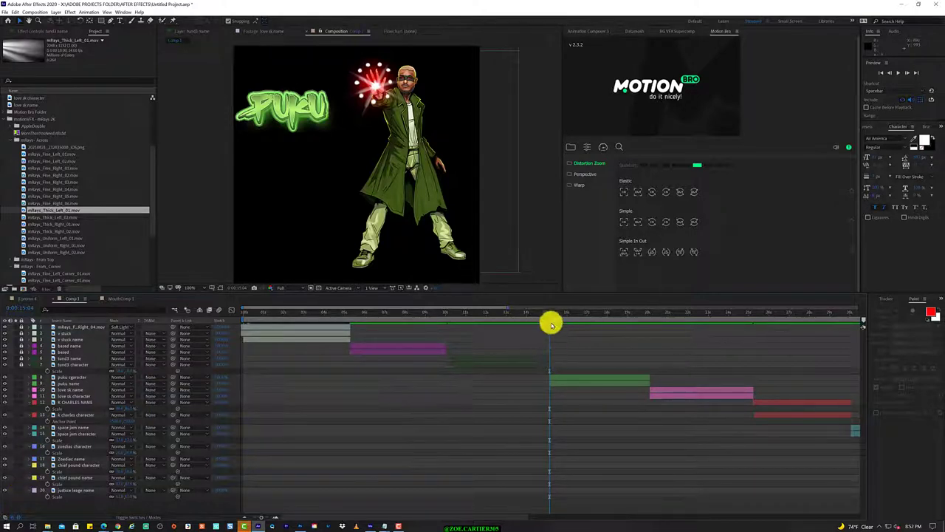
drag(546, 315, 550, 316)
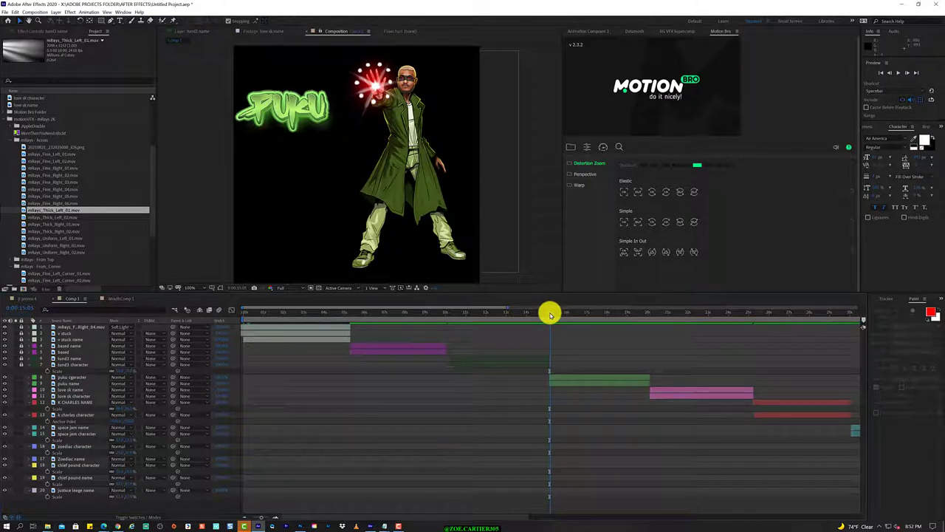
drag(547, 315, 546, 313)
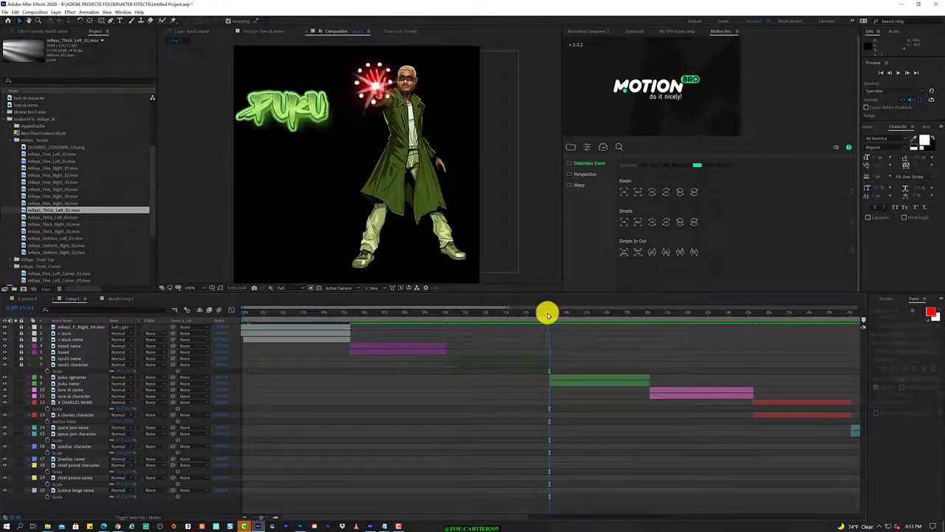
click(548, 377)
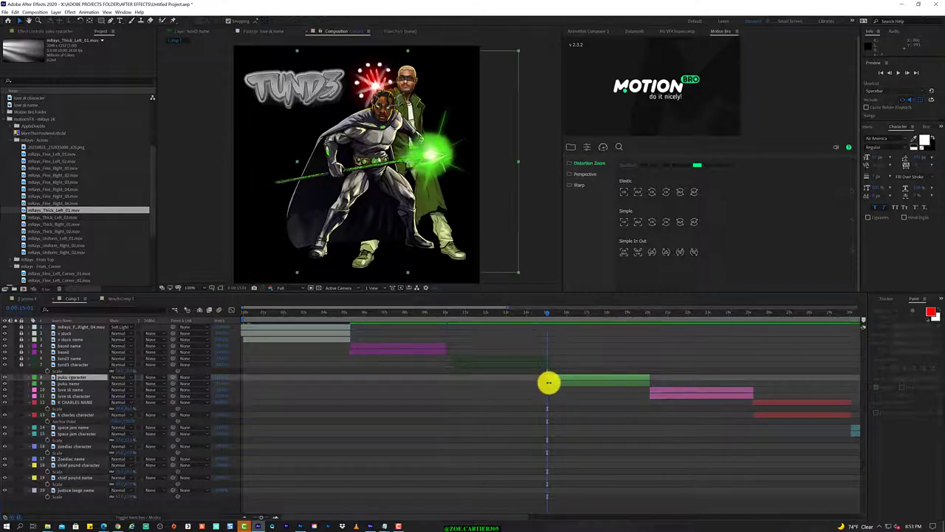
click(548, 383)
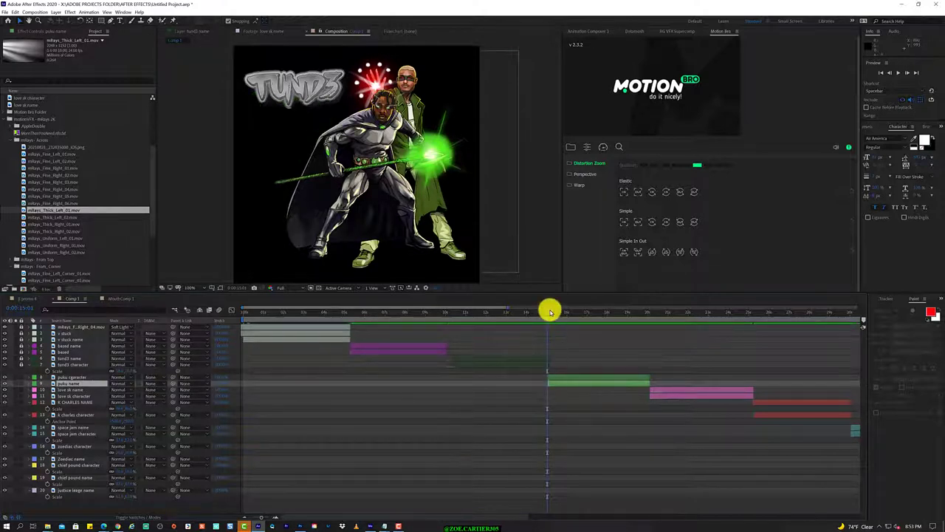
drag(549, 312, 556, 315)
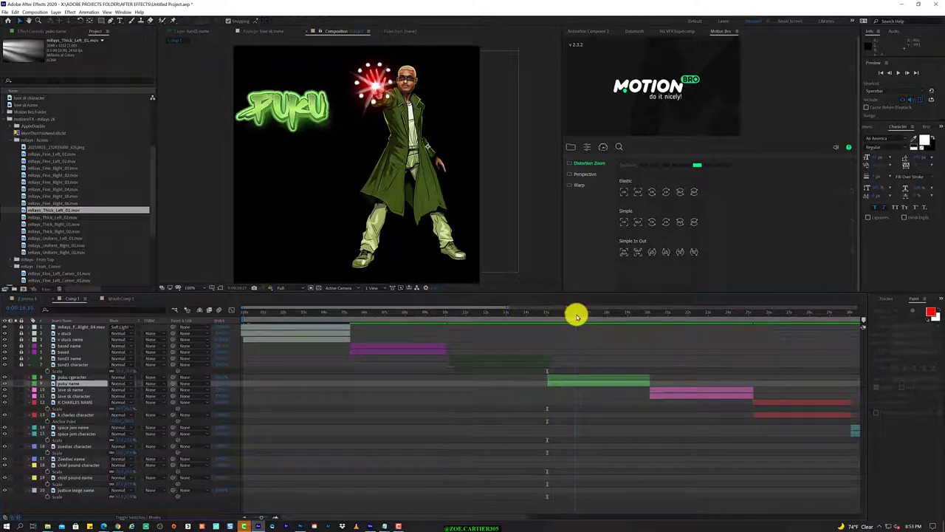
mouse_move(577, 316)
mouse_down()
mouse_move(657, 317)
mouse_move(130, 334)
mouse_up()
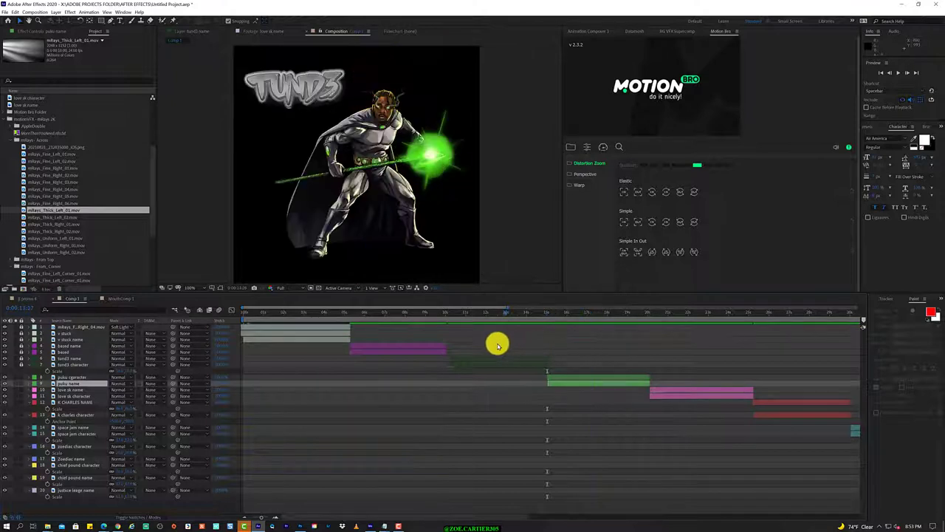
Step: Play the composition, then stop and park the playhead near 0:00:14:02 on the TUND3 card
key(space)
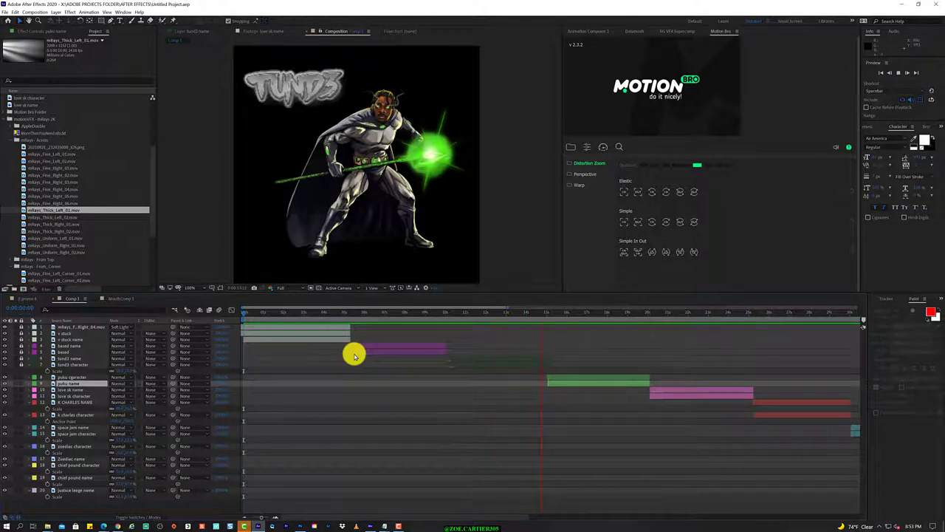
click(548, 377)
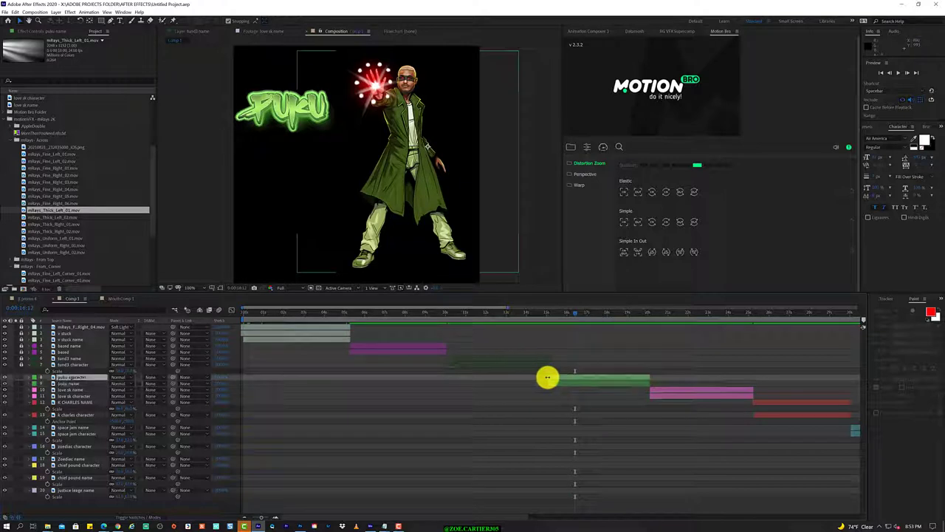
click(547, 382)
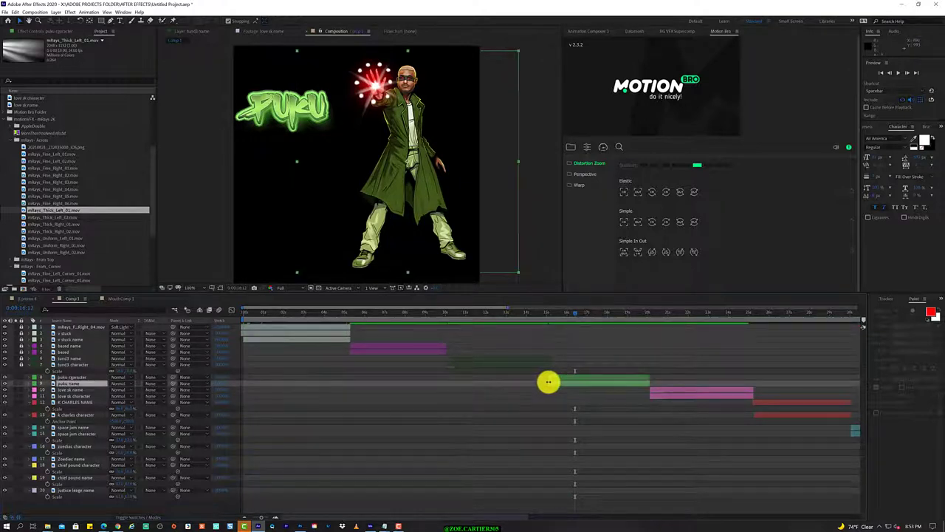
click(543, 314)
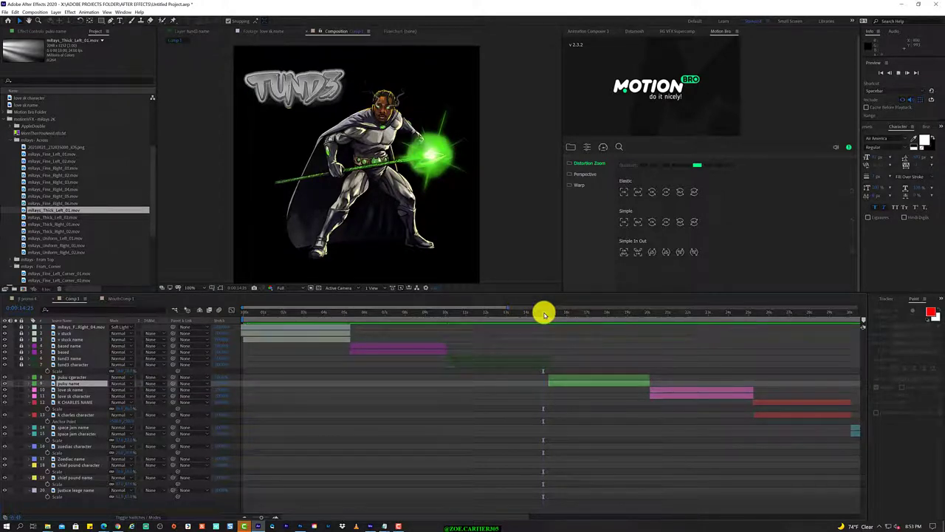
drag(545, 313, 529, 318)
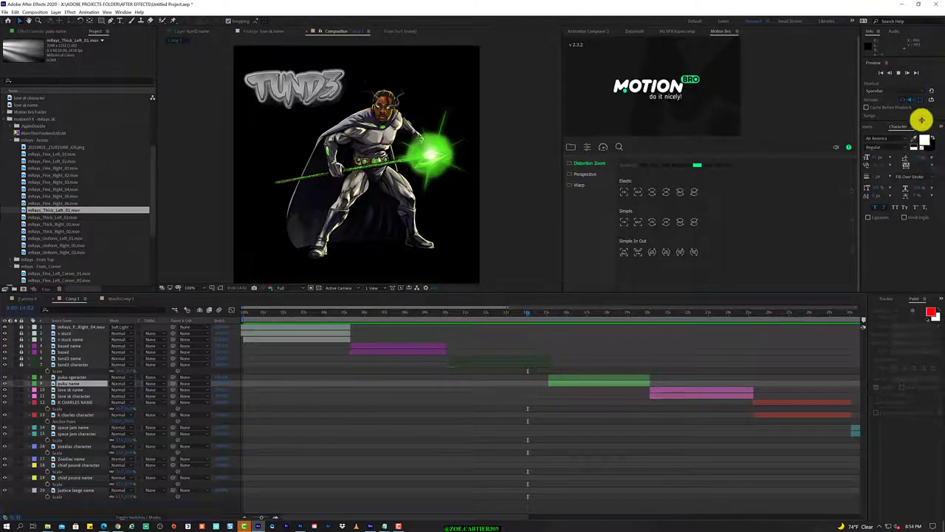
Step: Preview Comp 1 from its first frame, then stop playback
key(Home)
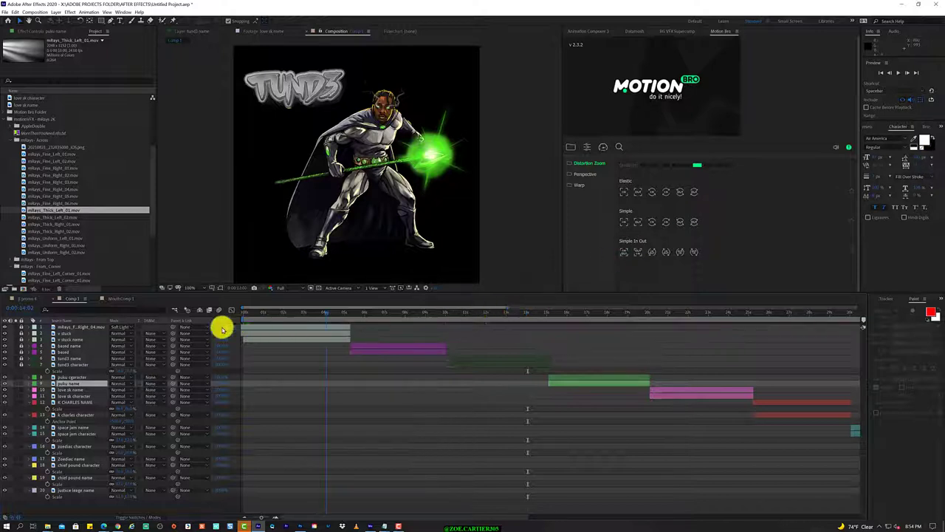
key(space)
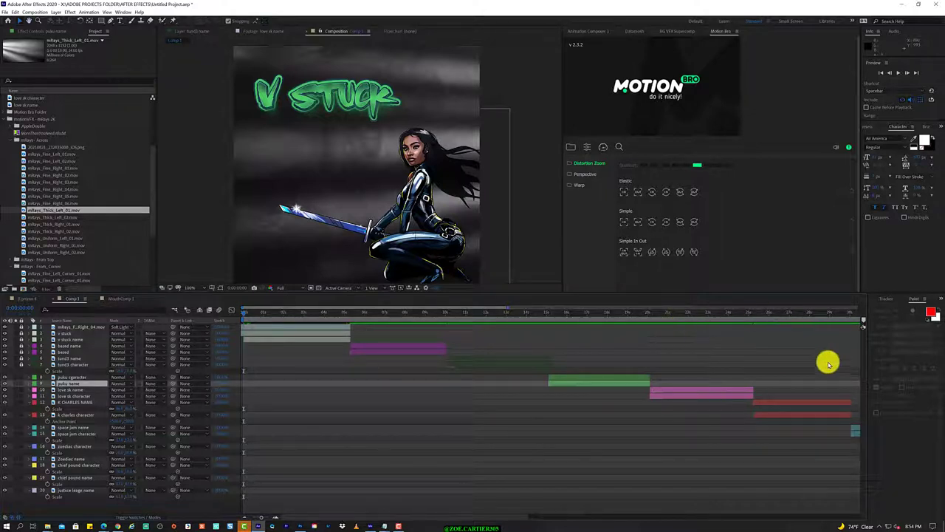
click(897, 74)
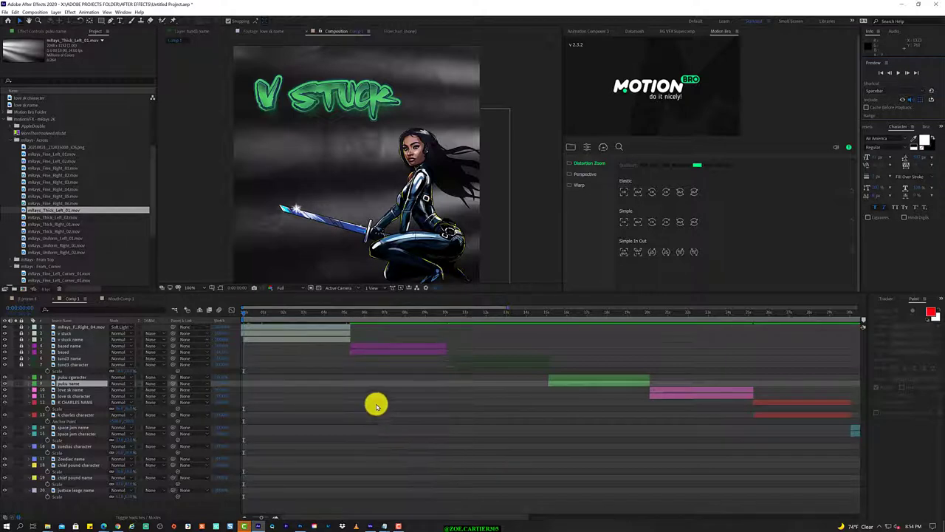
Step: Bring up the Pre-compose dialog for the TUND3 card, proposing Pre-comp 1
click(252, 313)
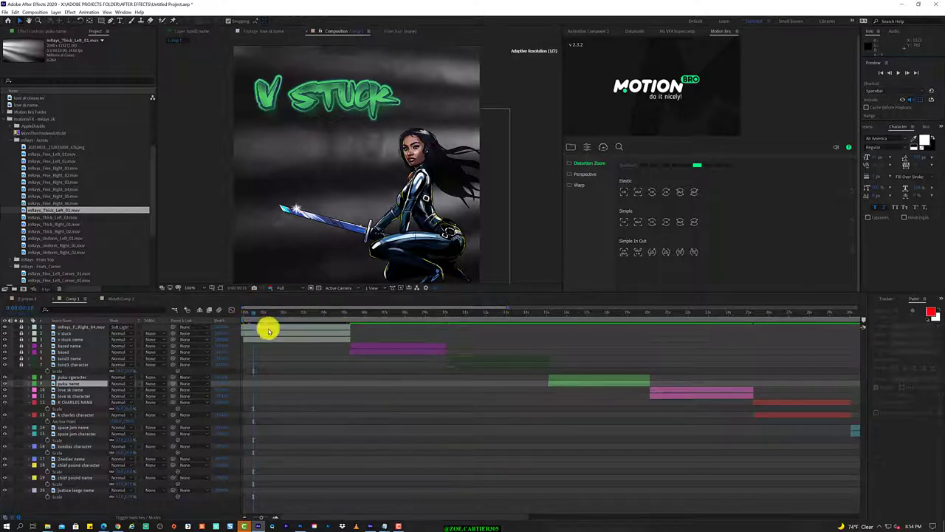
mouse_move(399, 526)
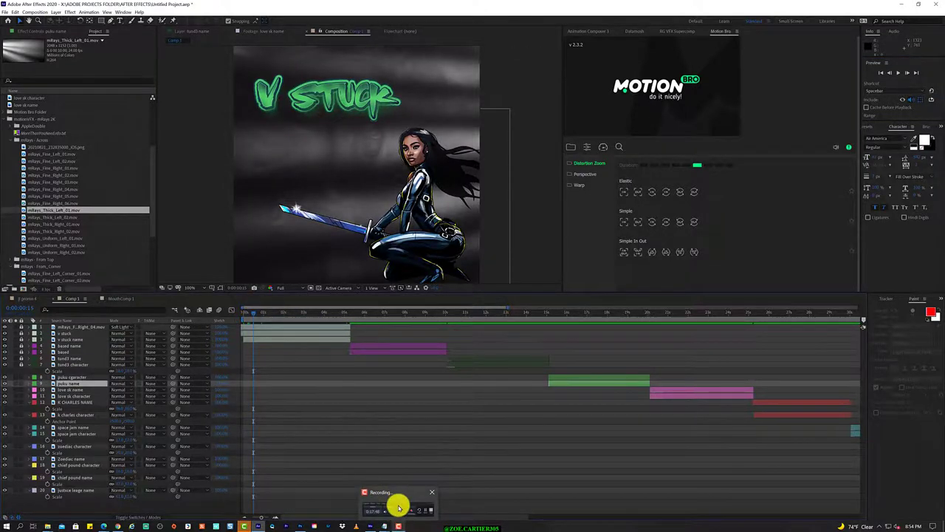
click(396, 502)
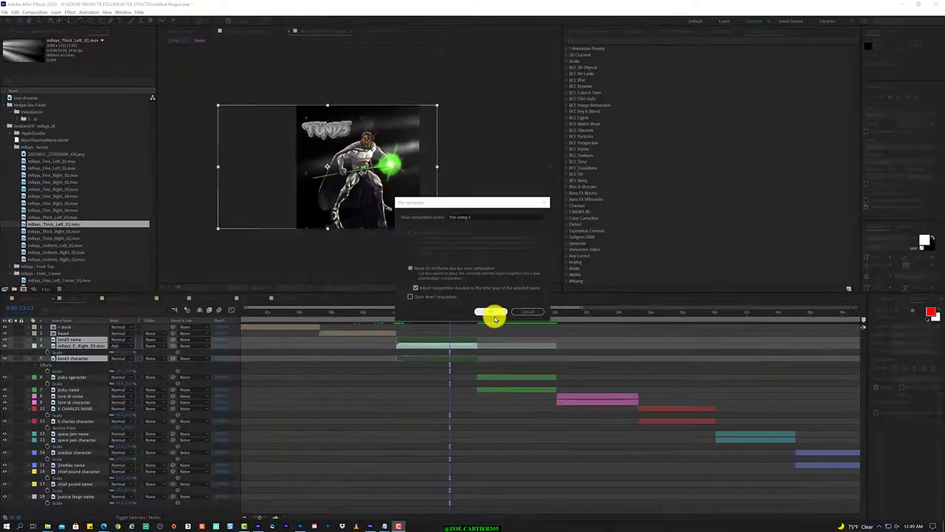
Step: Finish the tund3 precomp, then pre-compose the puku character and name layers
click(490, 311)
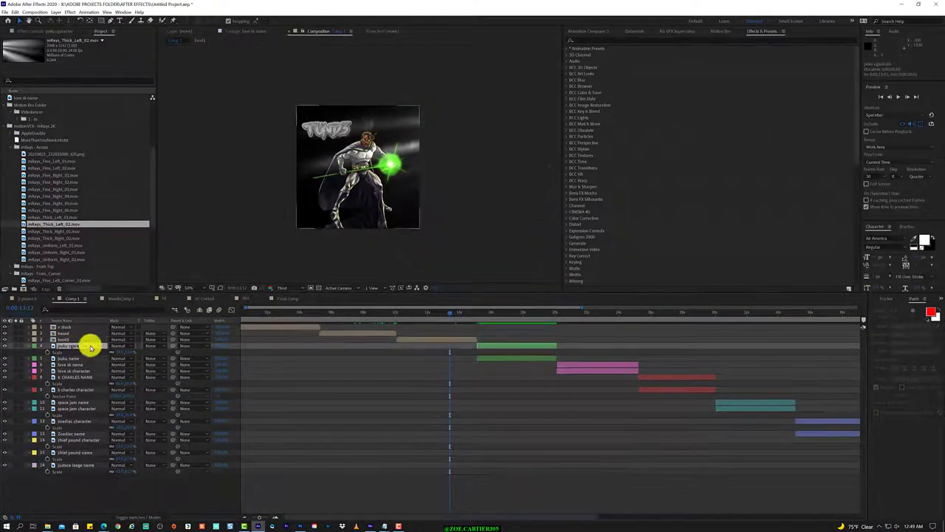
click(91, 344)
key(i)
shift+click(79, 358)
Step: Pre-compose the love sk name and character layers into a precomp named 'love ssl'
key(ctrl+shift+c)
click(491, 311)
click(67, 352)
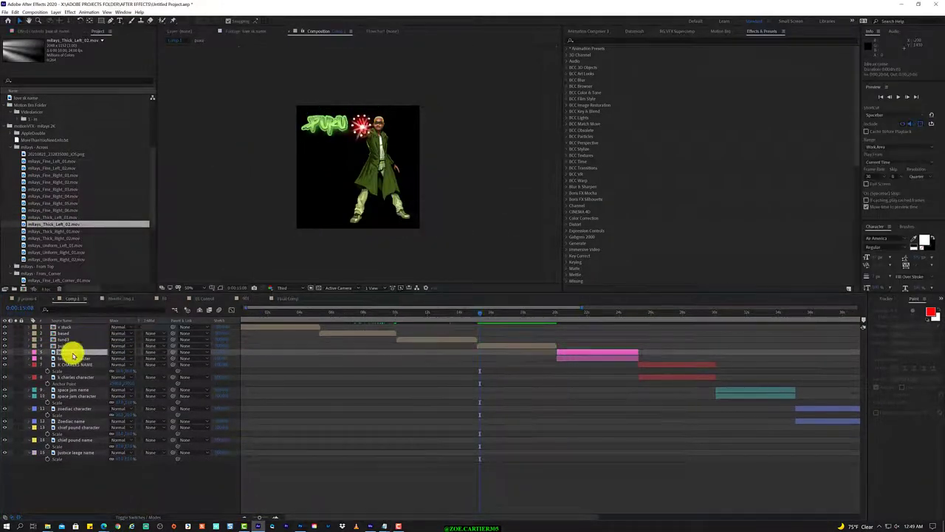
shift+click(74, 358)
right_click(78, 358)
click(123, 331)
text(love ssl)
key(Return)
Step: Pre-compose the k charles pair, then the space jam pair as 'space jam'
click(74, 370)
shift+click(91, 358)
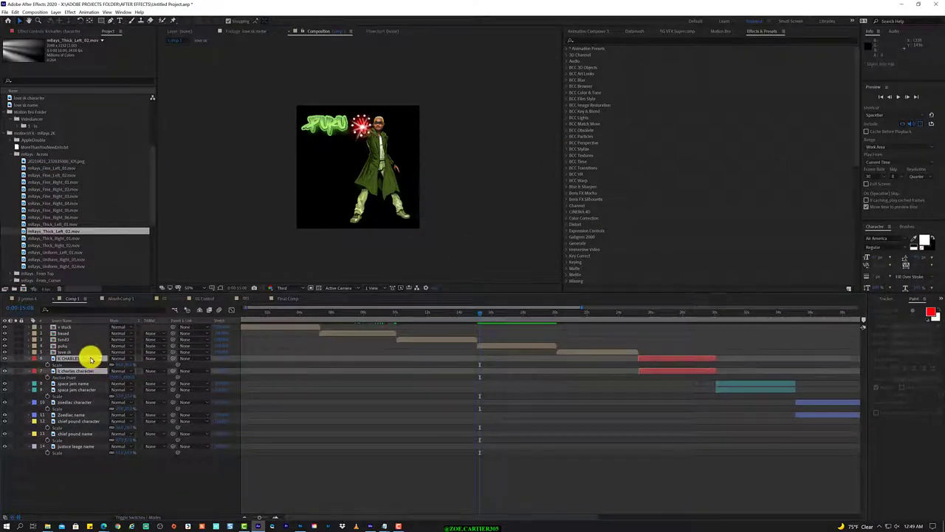
key(ctrl+shift+c)
click(491, 310)
click(89, 364)
shift+click(89, 371)
key(ctrl+shift+c)
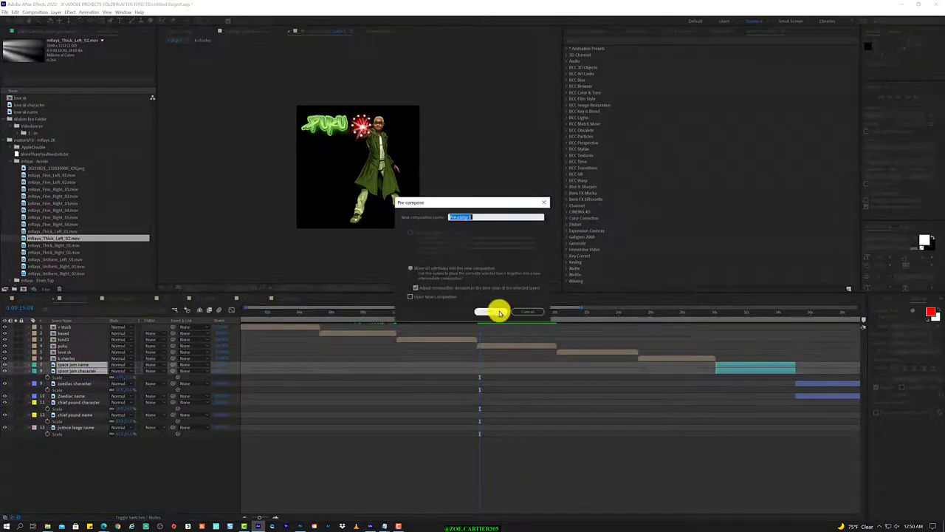
text(space jam)
click(491, 311)
Step: Pre-compose the zodiac and chief pound pairs, then the justice league name layer
shift+click(95, 381)
key(ctrl+shift+c)
text(zodiac)
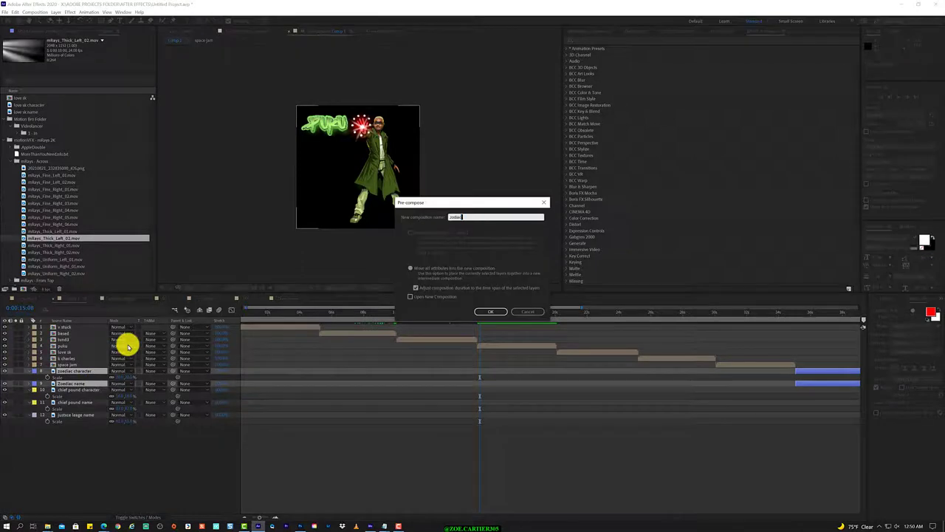
click(490, 311)
click(81, 377)
shift+click(89, 384)
right_click(89, 379)
click(102, 353)
text(chief pound)
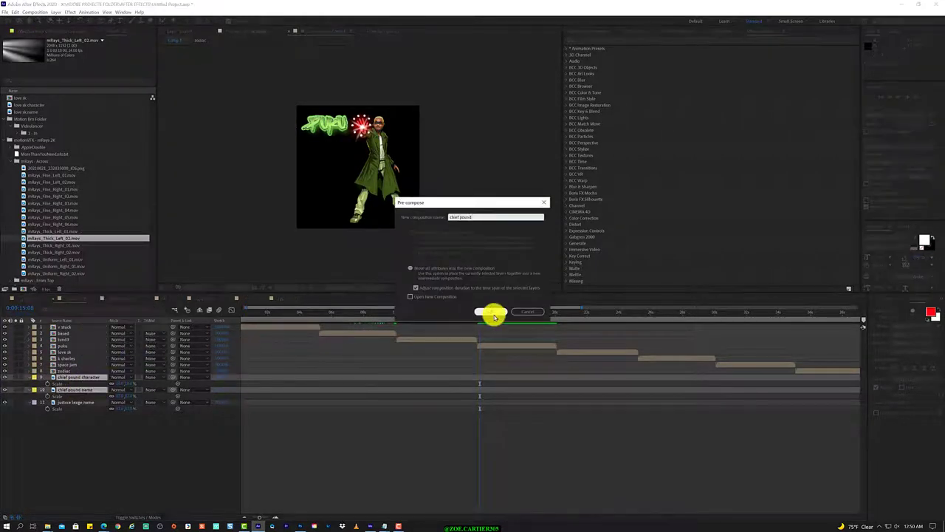
click(494, 316)
right_click(47, 383)
click(120, 355)
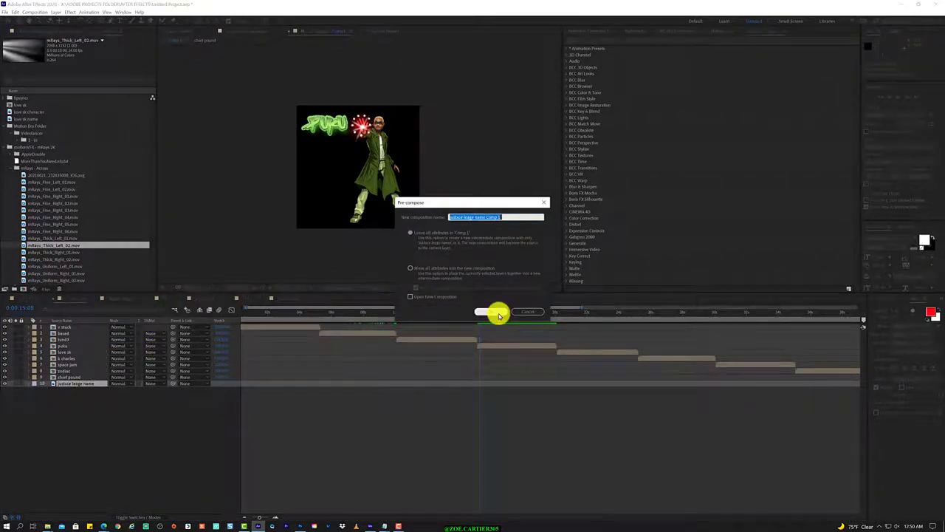
click(499, 315)
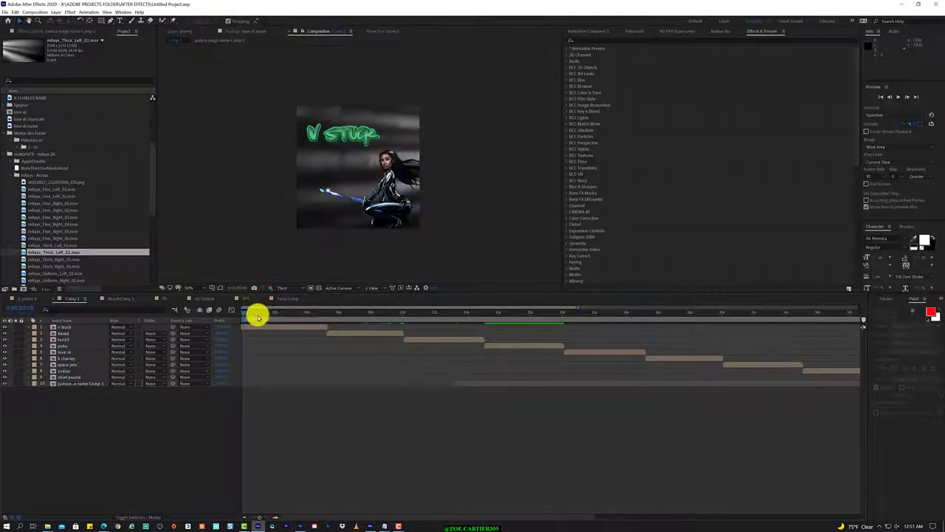
Step: Locate the k charles card in Comp 1 and open its precomp
drag(256, 316, 488, 314)
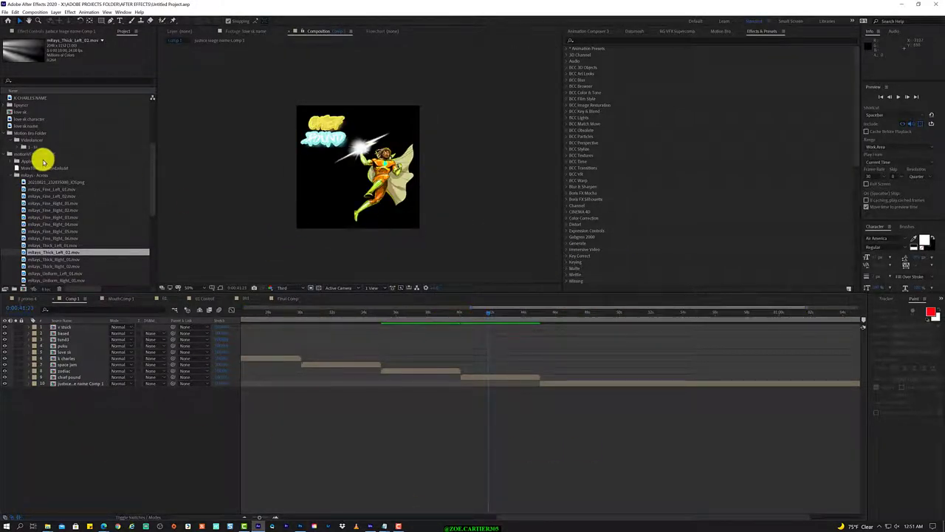
click(263, 313)
scroll(37, 268, down, 2)
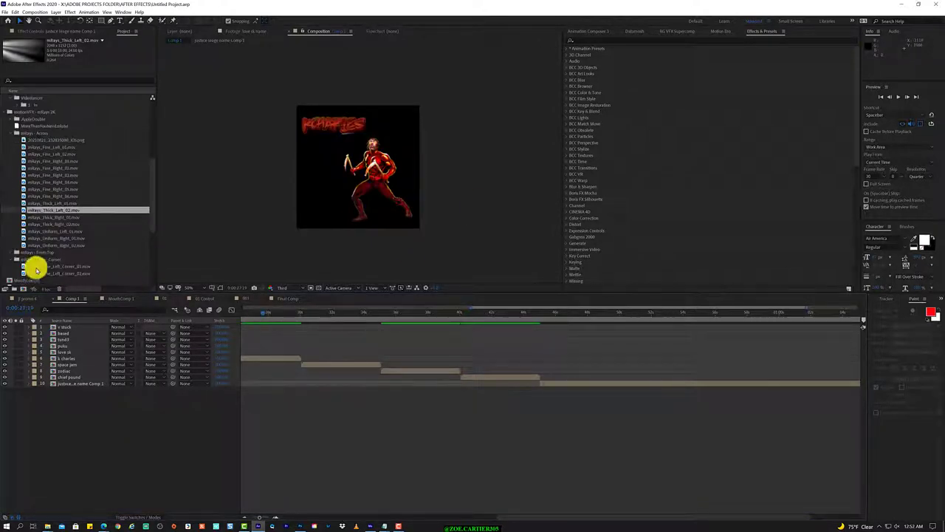
double_click(73, 358)
Step: Add mRays_Fine_Left_Corner_01.mov above the k charles layers, scale it down, and set Add blending
mouse_move(84, 266)
mouse_down()
mouse_move(147, 329)
mouse_move(118, 332)
mouse_up()
key(s)
drag(397, 211, 426, 211)
right_click(86, 326)
key(F4)
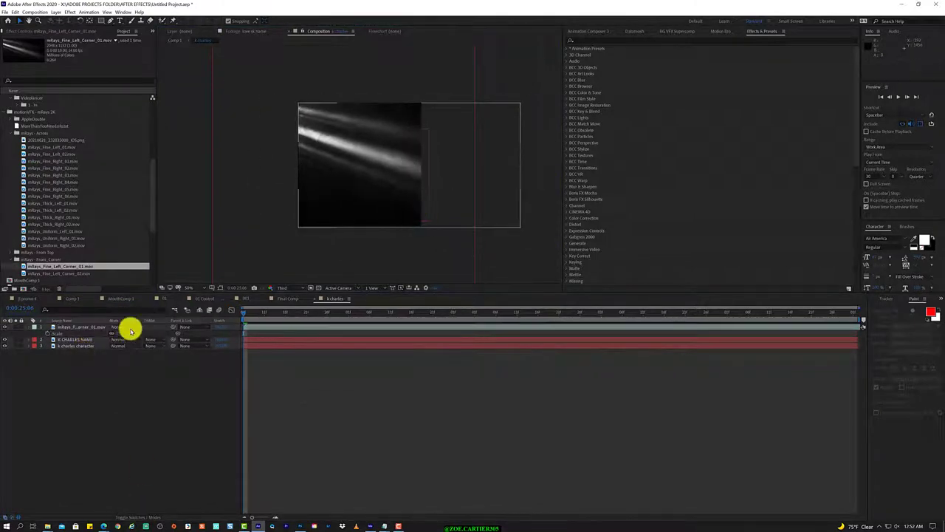
click(119, 326)
click(160, 130)
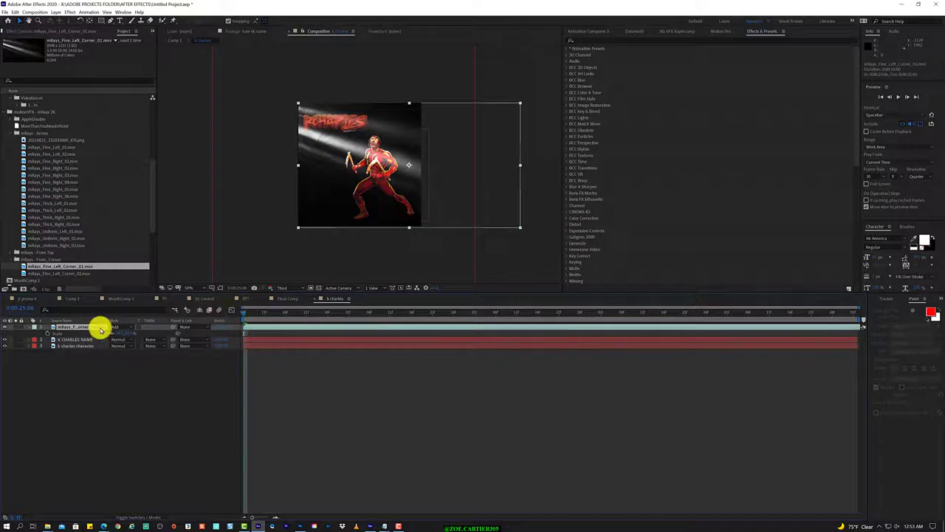
Step: Deselect the layers and preview the k charles precomp with the light leak
click(73, 339)
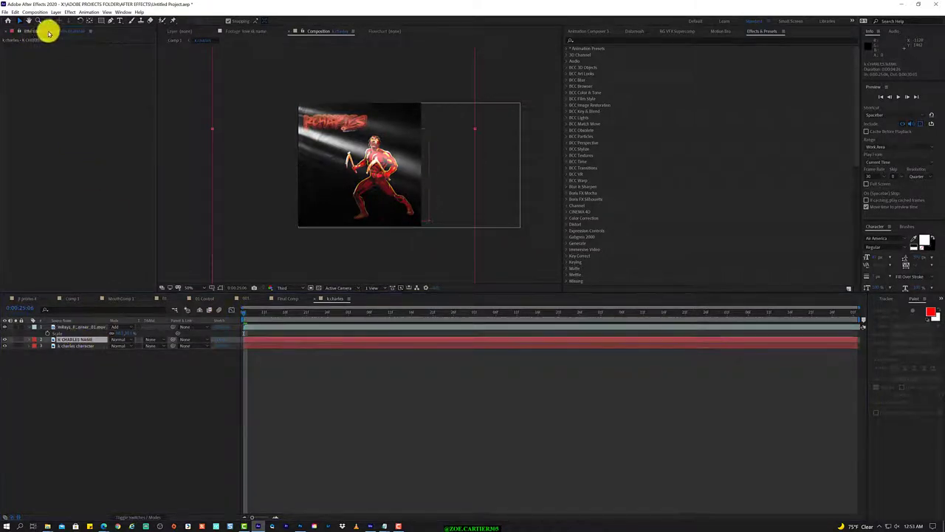
key(ctrl+0)
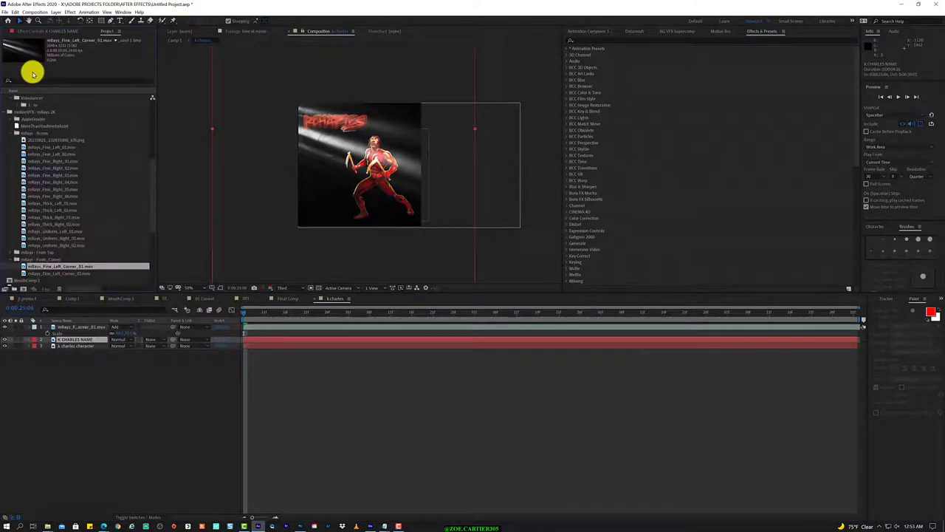
click(95, 355)
key(space)
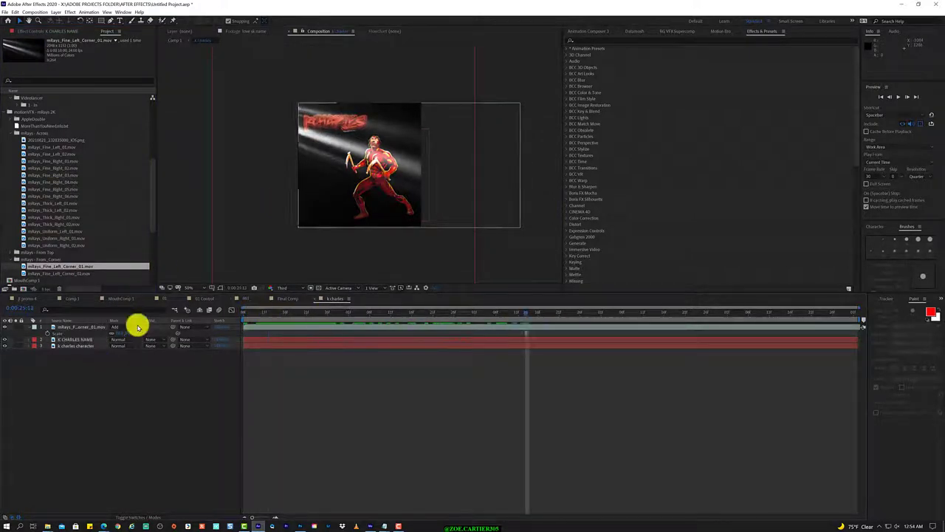
Step: Apply VFX Reflection to the k charles character layer and duplicate that layer
click(70, 345)
click(74, 13)
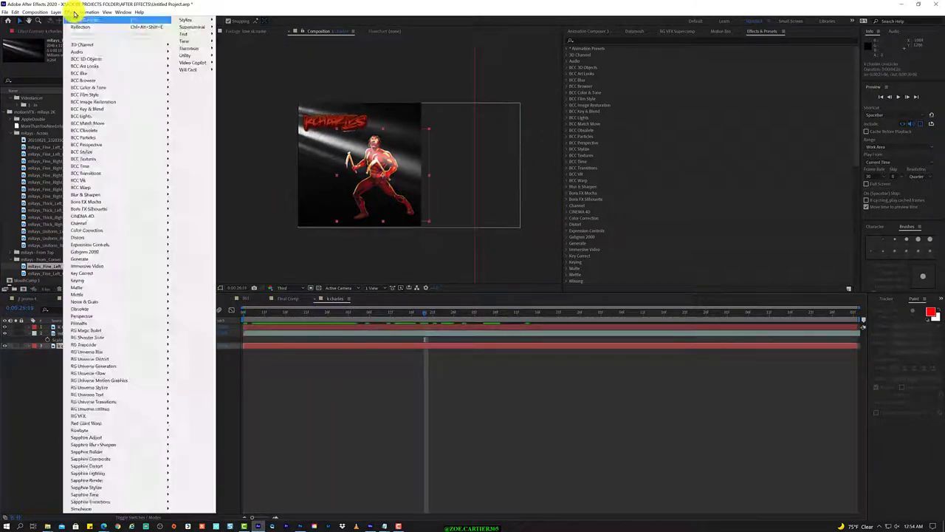
click(80, 27)
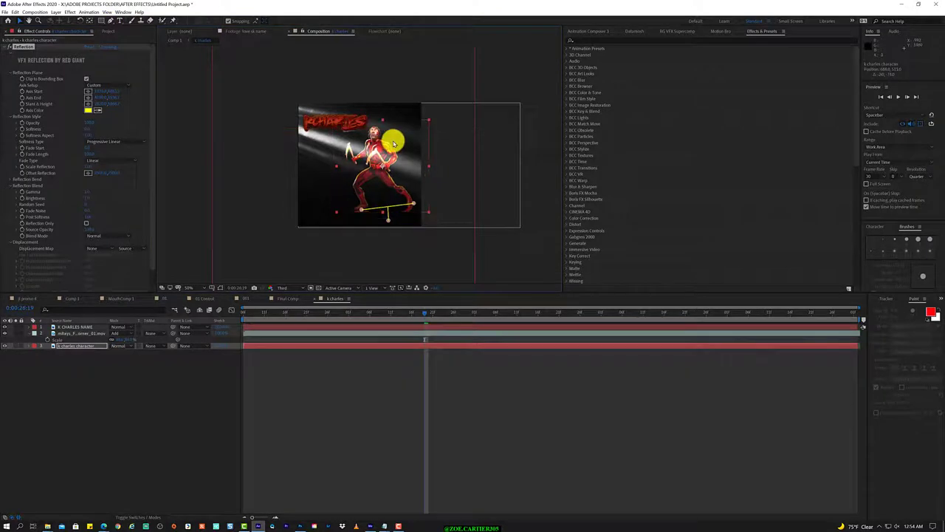
click(88, 344)
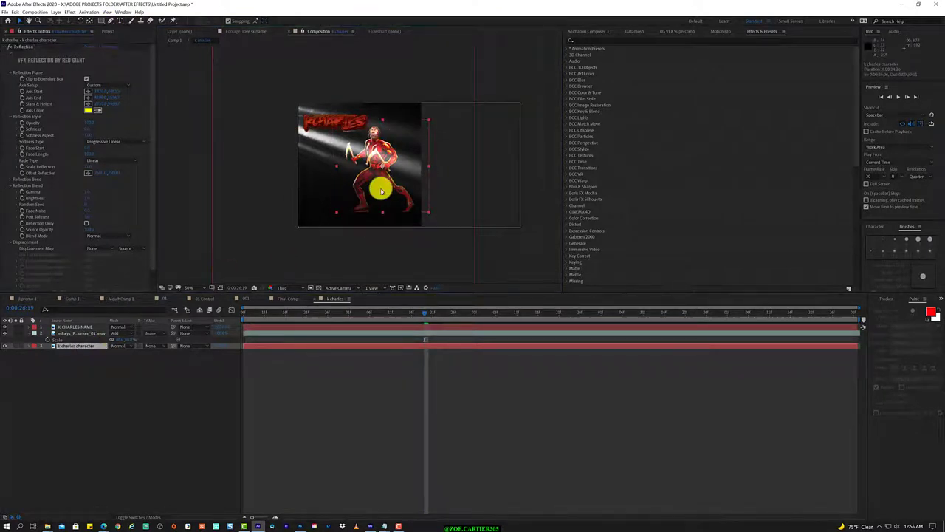
click(86, 223)
click(86, 223)
key(ctrl+d)
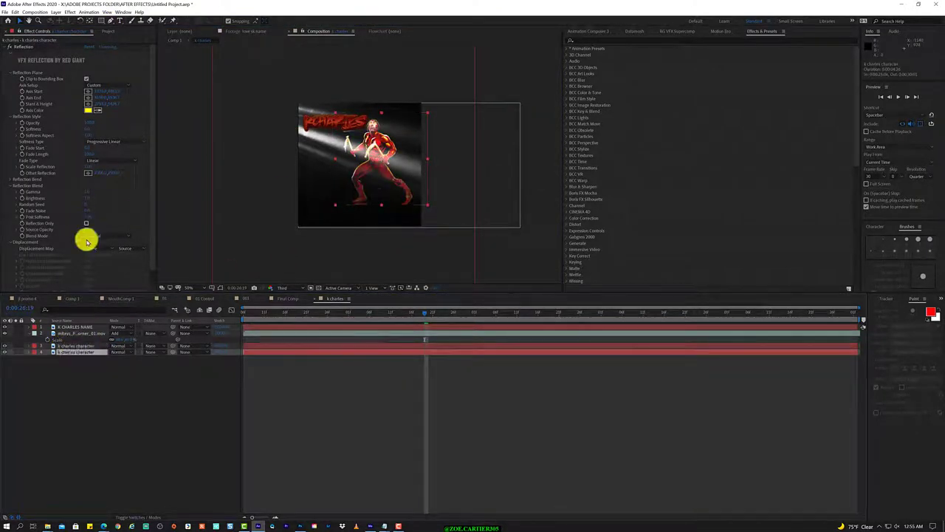
click(85, 223)
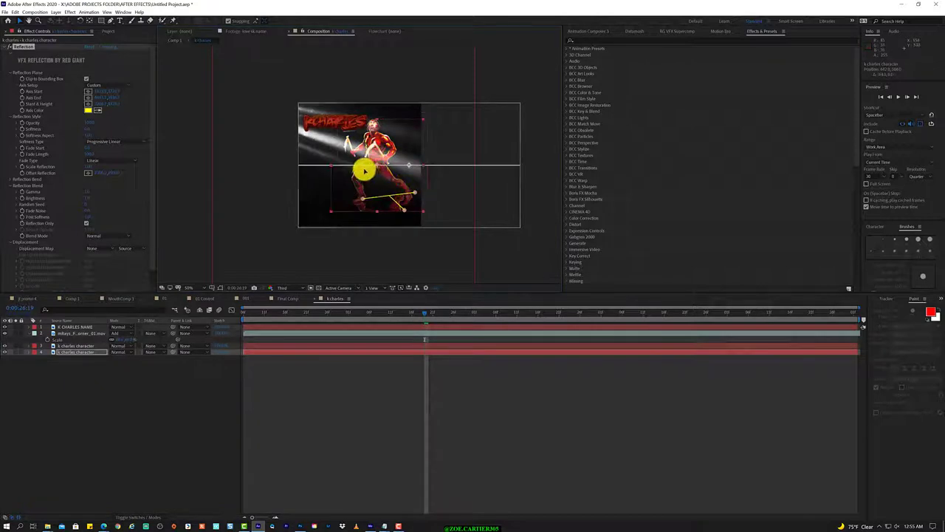
Step: Set the duplicated layer's reflection to Add blending
click(399, 210)
click(96, 353)
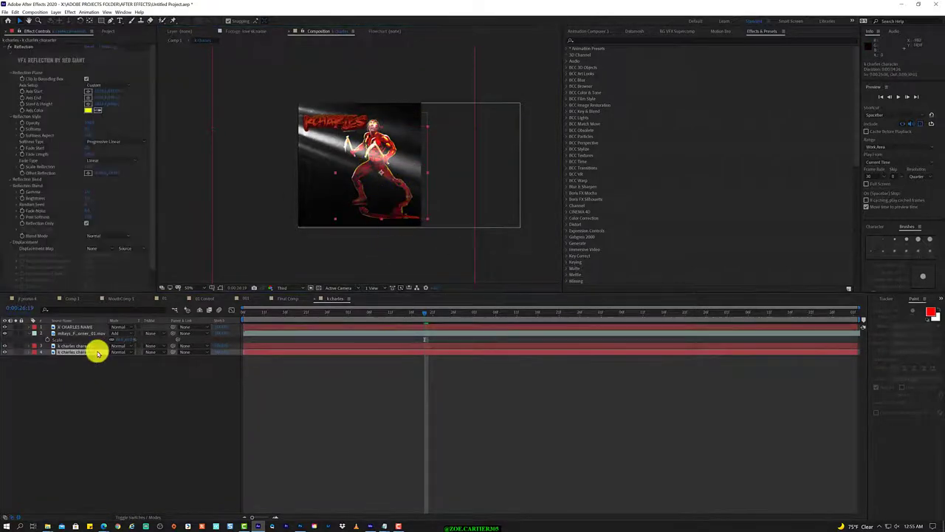
click(110, 235)
click(122, 248)
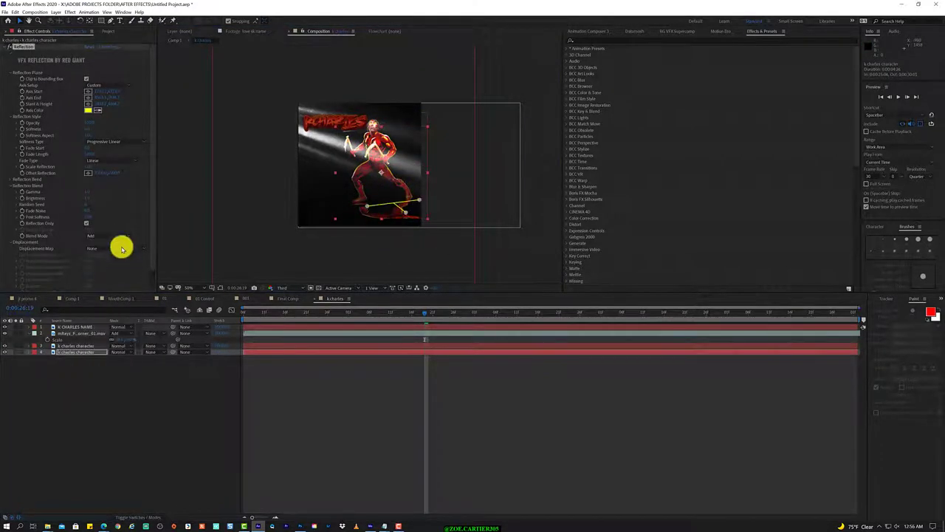
click(122, 248)
Step: Delete the Reflection effect from the upper character layer
click(121, 234)
click(81, 347)
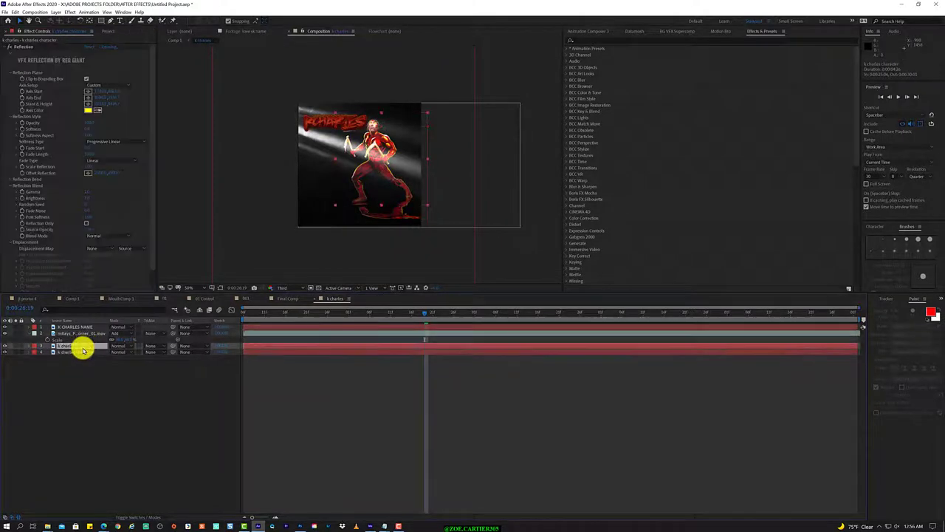
click(21, 46)
key(Delete)
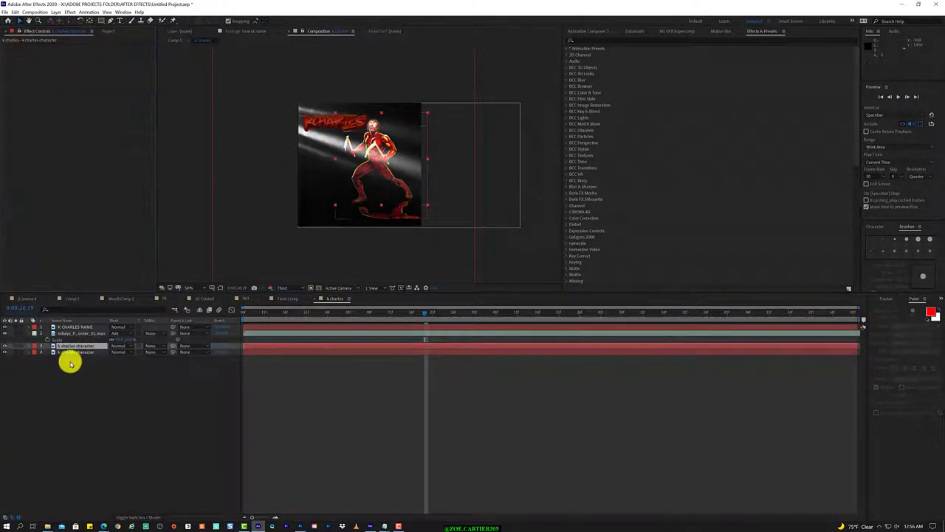
Step: On the lower character layer, set the reflection Fade Type to Square and enable Bend
click(74, 352)
click(96, 160)
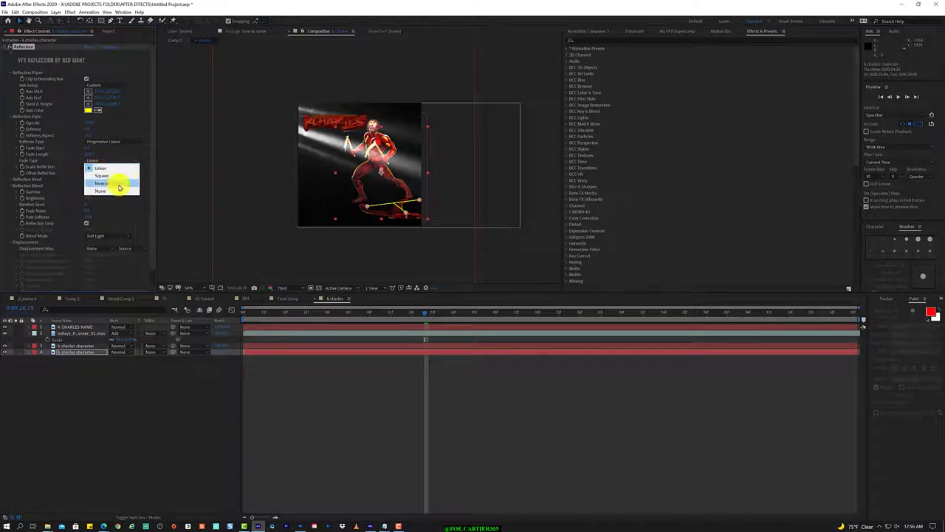
click(102, 175)
click(86, 185)
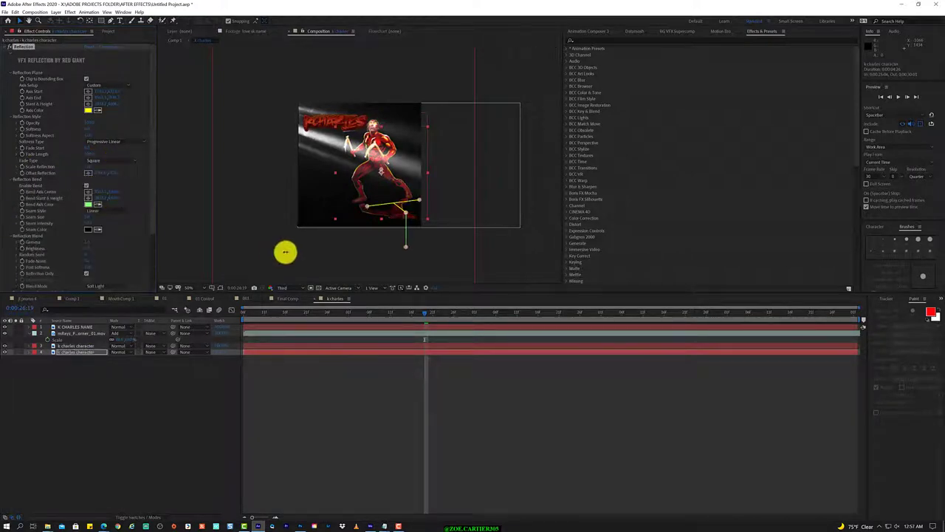
Step: Create a black solid and move it to the bottom of the layer stack
click(122, 392)
right_click(126, 392)
mouse_move(147, 335)
click(258, 415)
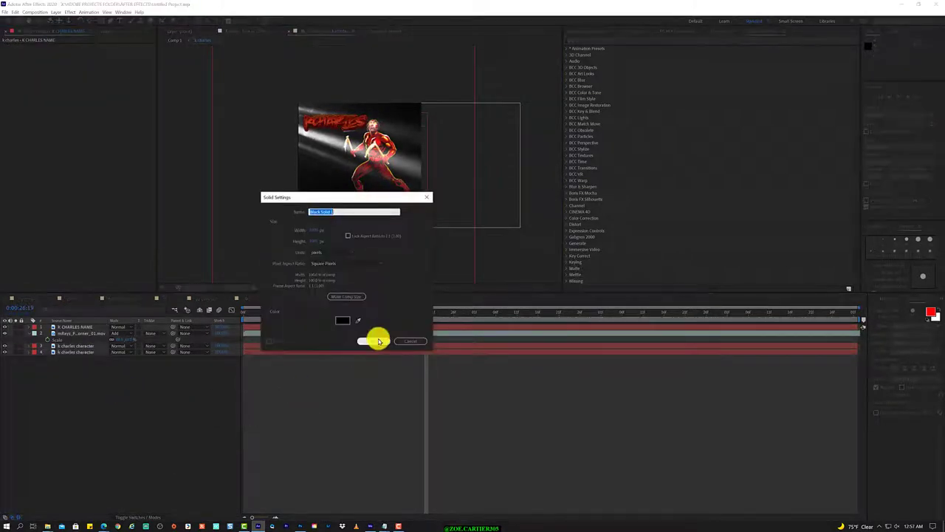
click(378, 340)
drag(78, 323, 81, 357)
scroll(386, 211, up, 2)
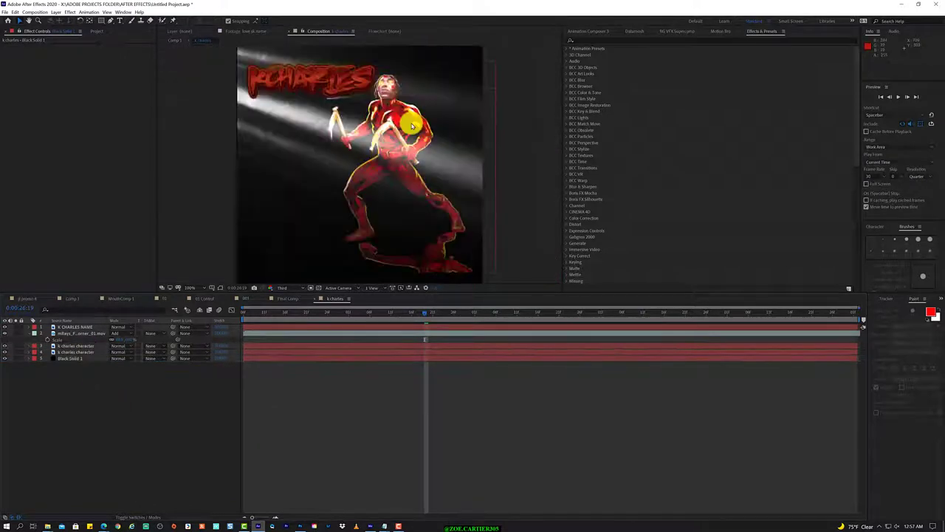
Step: Open the k charles character's source PNG in Windows Photos and choose Photoshop under Open with
right_click(84, 344)
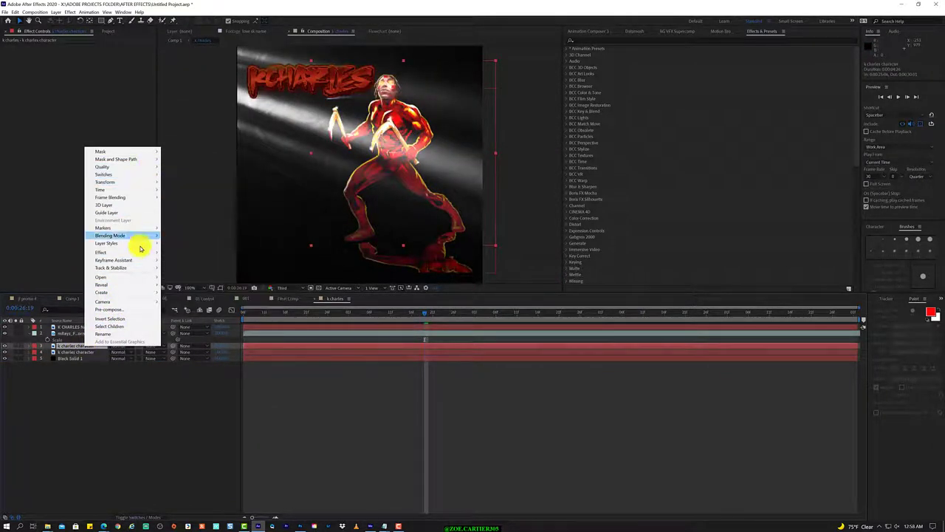
mouse_move(137, 267)
click(197, 298)
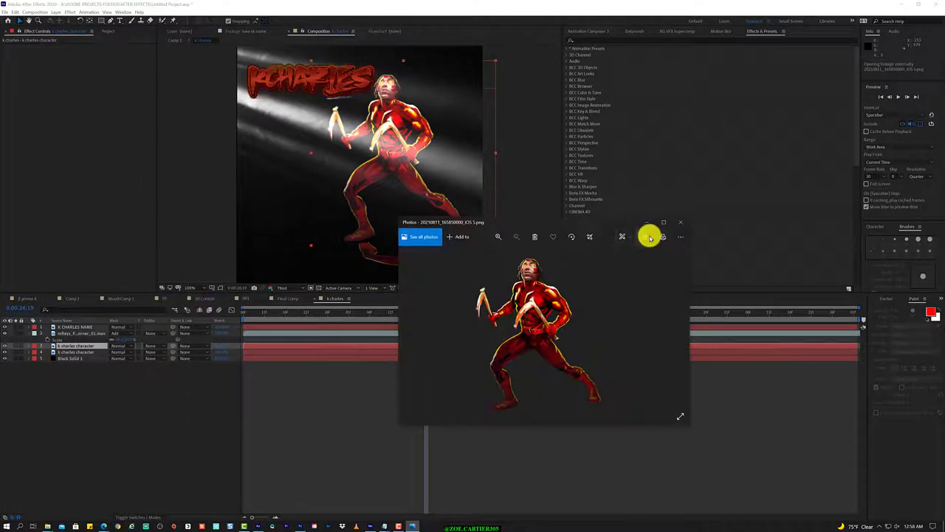
right_click(578, 355)
click(579, 461)
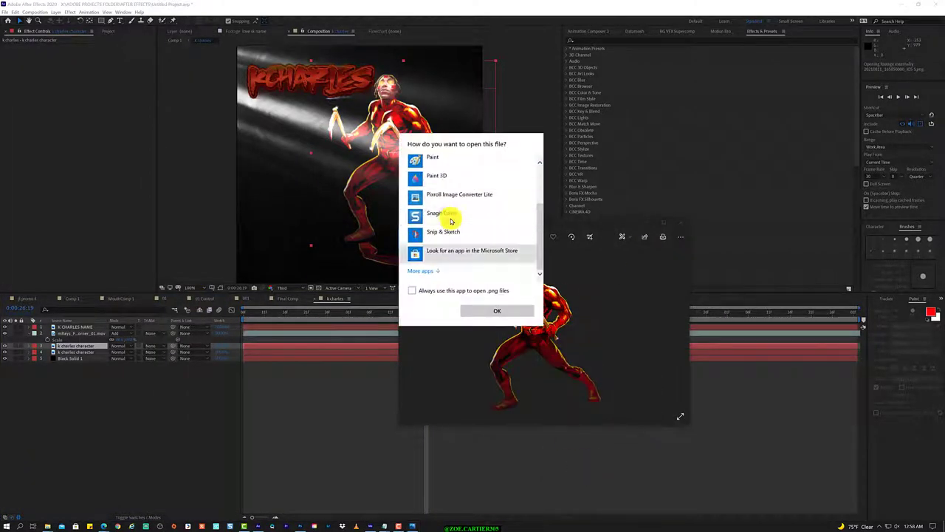
click(421, 268)
scroll(465, 222, down, 1)
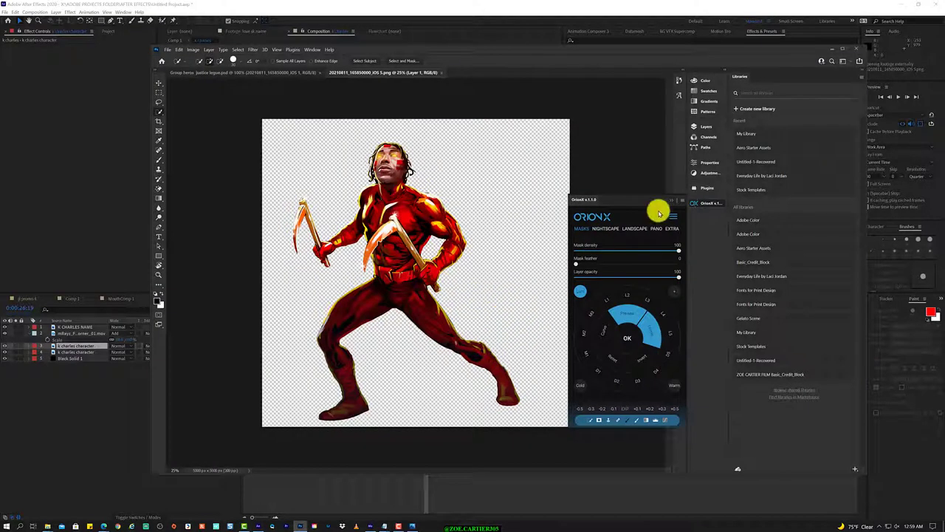
Step: Collapse the OrionX panel, show Layers, and try Select and Mask on the character
click(670, 201)
click(238, 50)
click(703, 126)
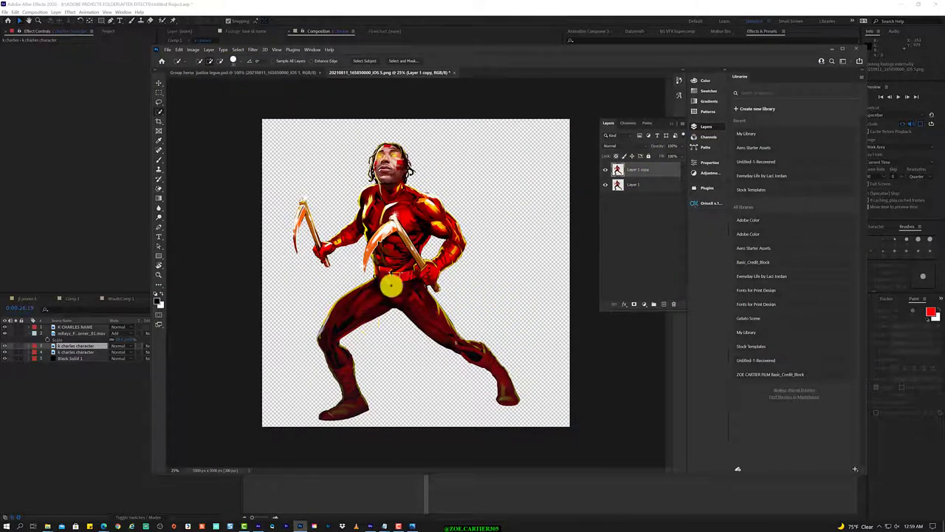
click(240, 50)
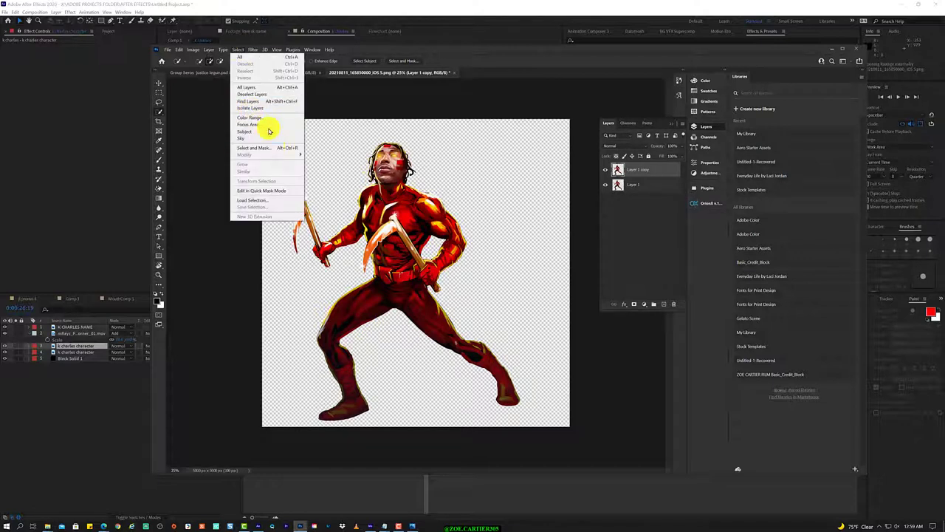
click(254, 148)
click(848, 462)
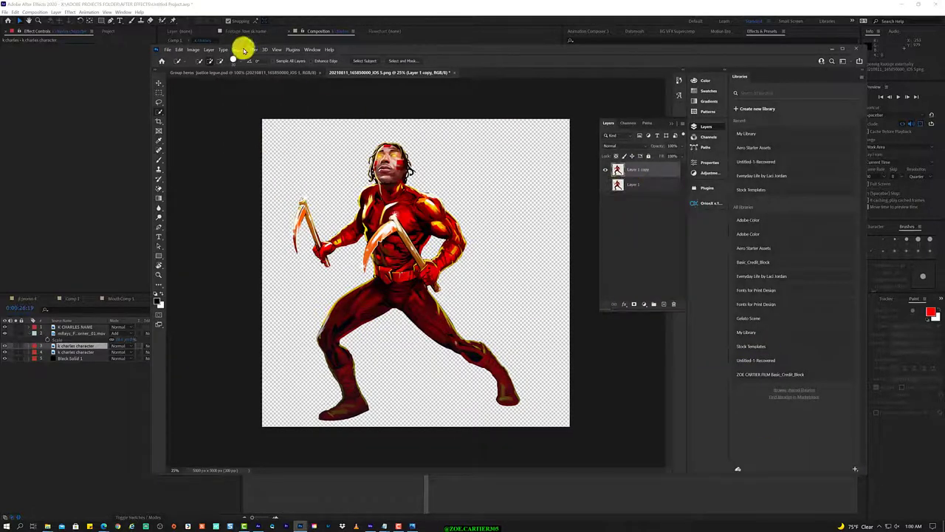
click(697, 188)
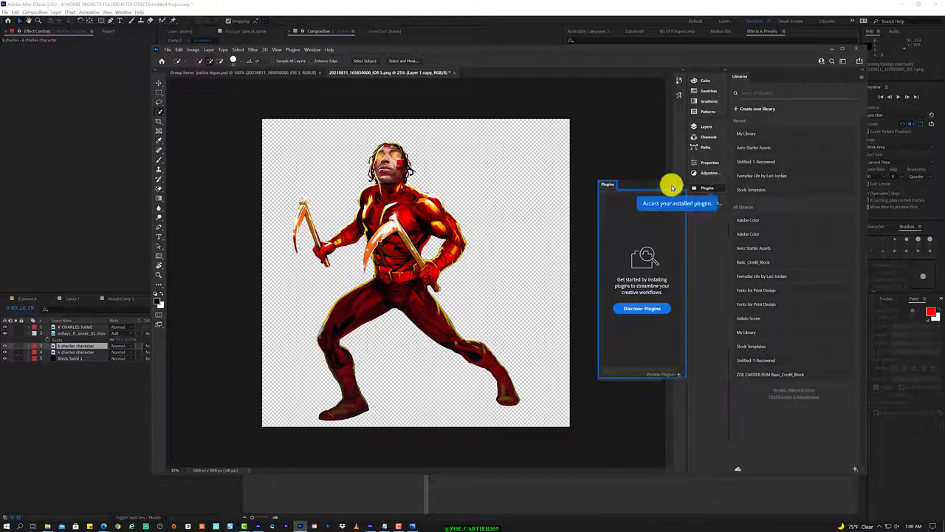
Step: Brush the two scythes in Select and Mask and output them to a new layer
click(242, 50)
click(266, 150)
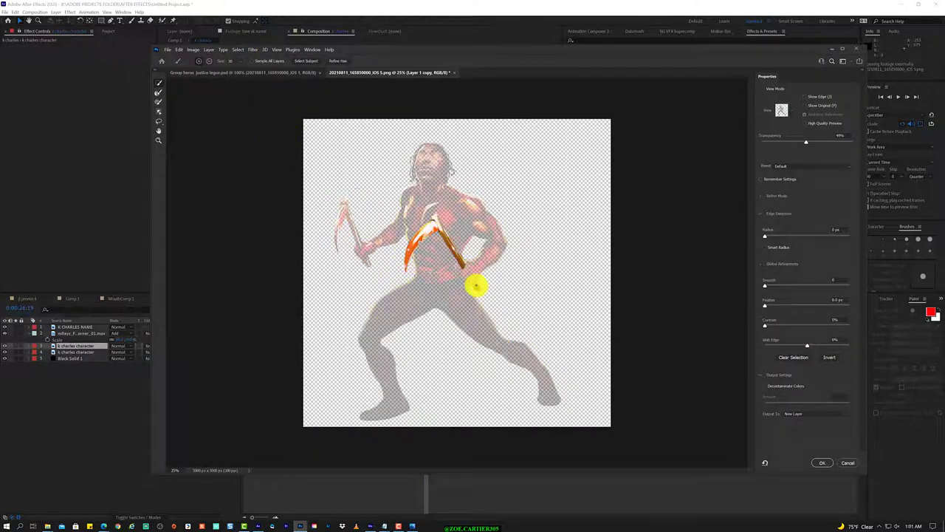
scroll(476, 286, up, 5)
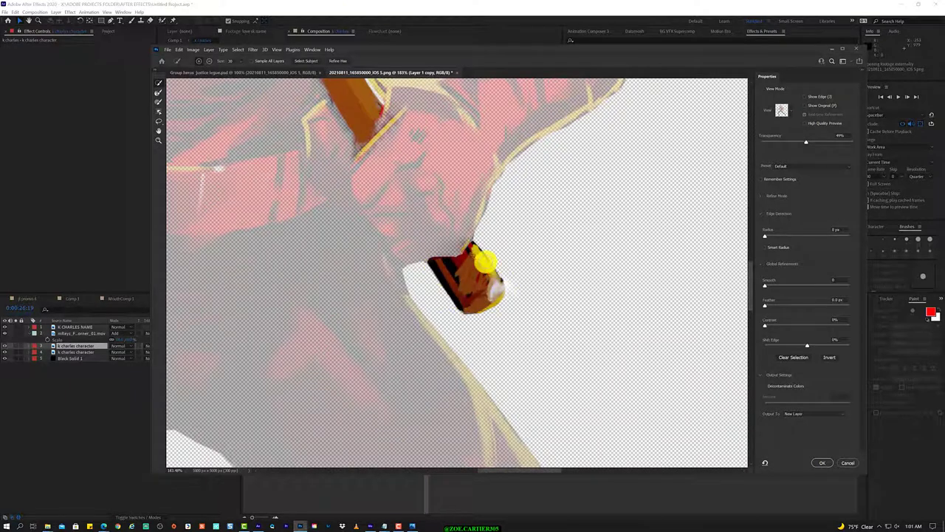
scroll(483, 262, up, 4)
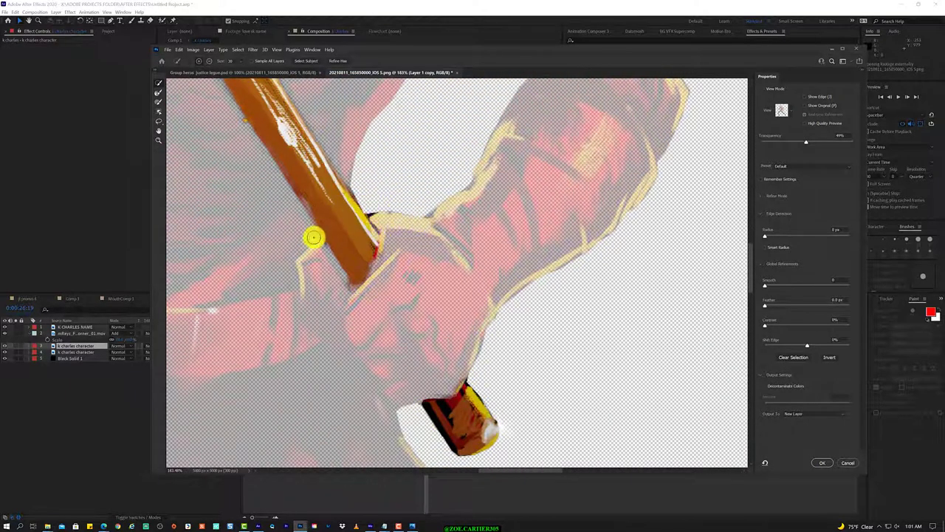
scroll(365, 310, down, 5)
scroll(380, 327, up, 2)
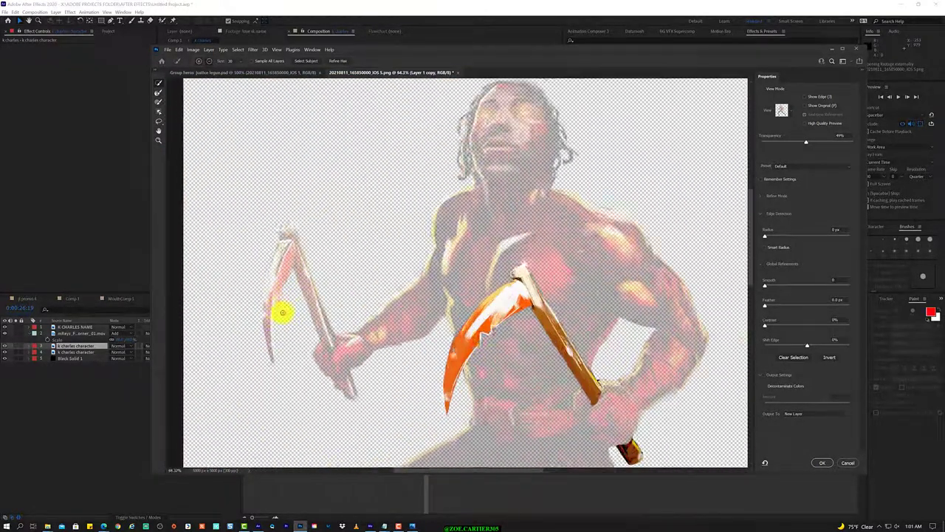
scroll(282, 313, up, 2)
mouse_move(263, 331)
mouse_down()
mouse_move(278, 248)
mouse_move(275, 263)
mouse_up()
mouse_move(259, 181)
mouse_down()
mouse_move(382, 397)
mouse_move(340, 376)
mouse_up()
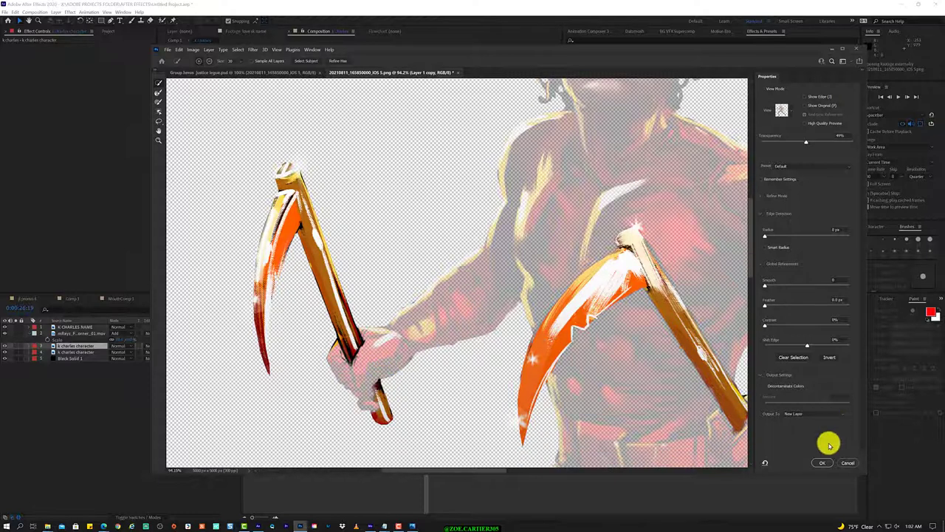
click(822, 462)
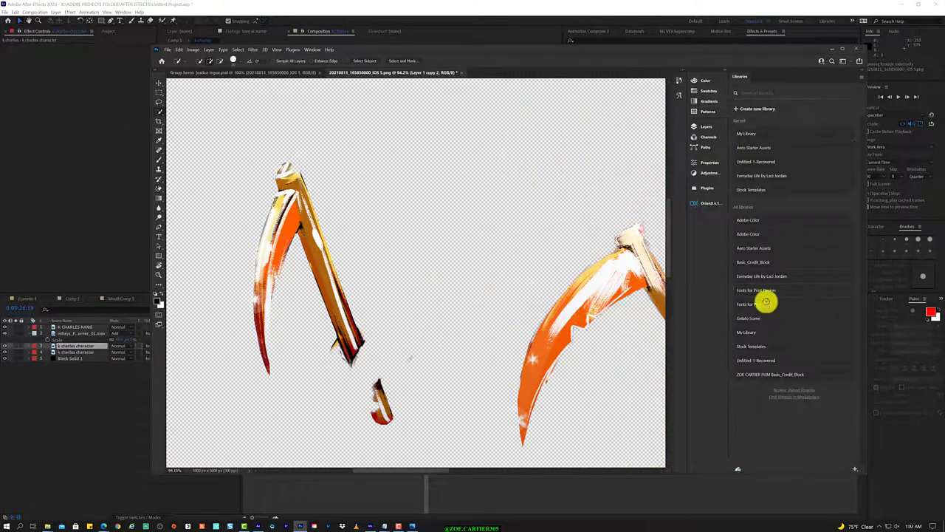
Step: Reselect Layer 1 copy and begin brushing the right arm in Select and Mask
click(705, 126)
click(607, 190)
key(ctrl+0)
click(405, 61)
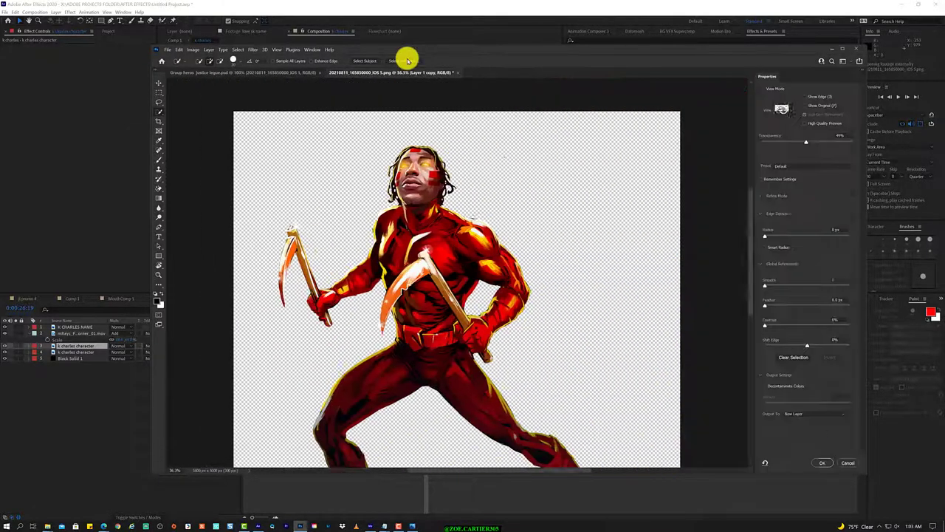
drag(481, 238, 460, 336)
scroll(461, 336, up, 5)
drag(547, 281, 581, 152)
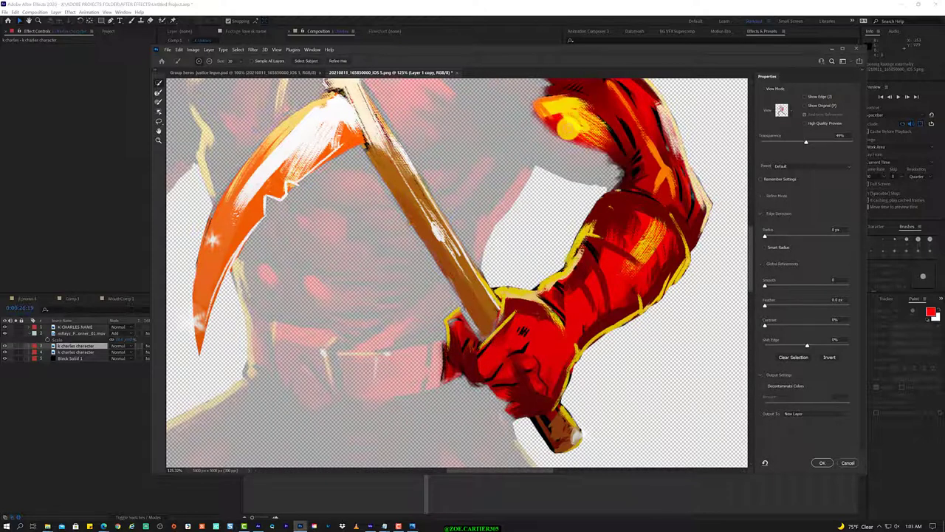
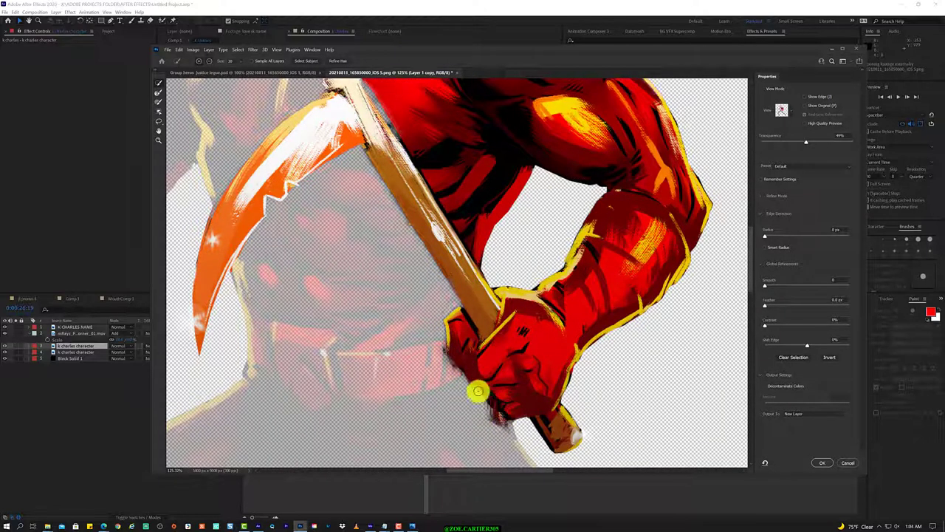
Step: Refine the arm selection by removing the shoulder and chest and adding the left hand and forearm
scroll(494, 392, up, 5)
drag(332, 283, 215, 283)
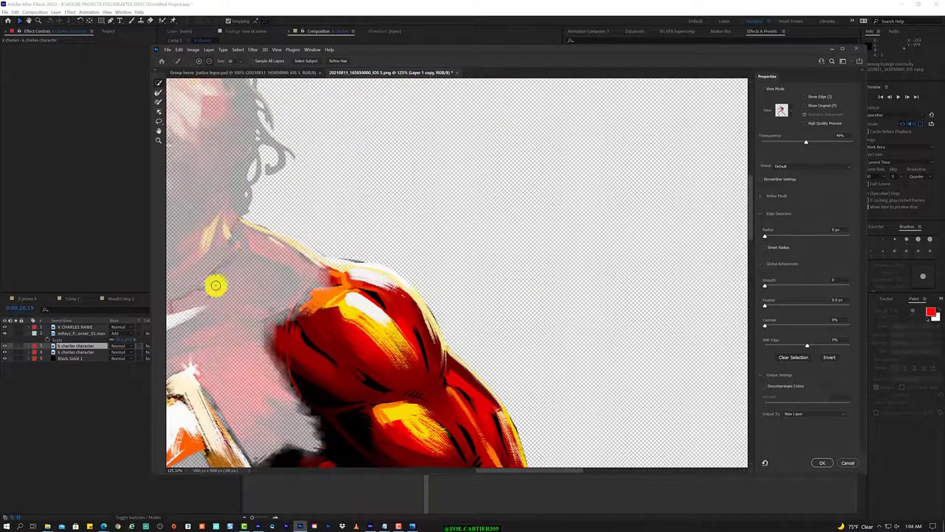
scroll(272, 333, down, 5)
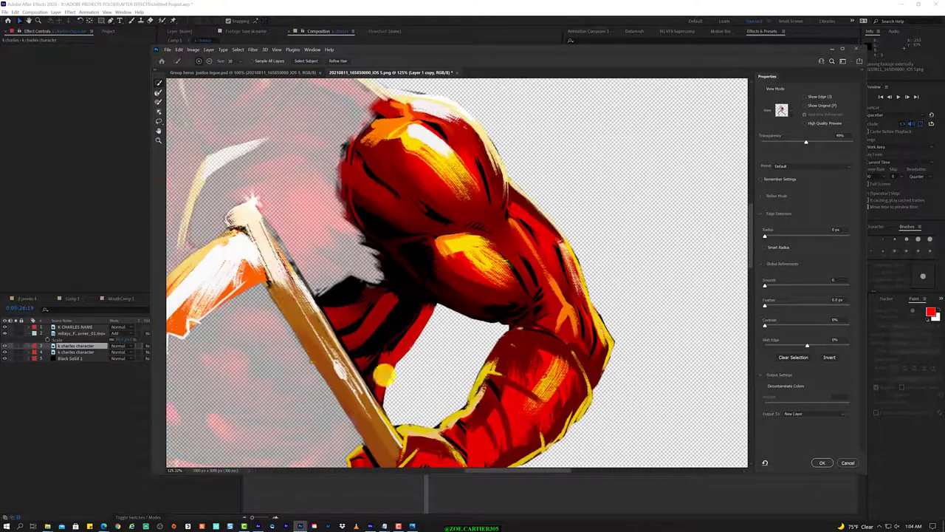
drag(397, 342, 352, 169)
scroll(354, 333, left, 5)
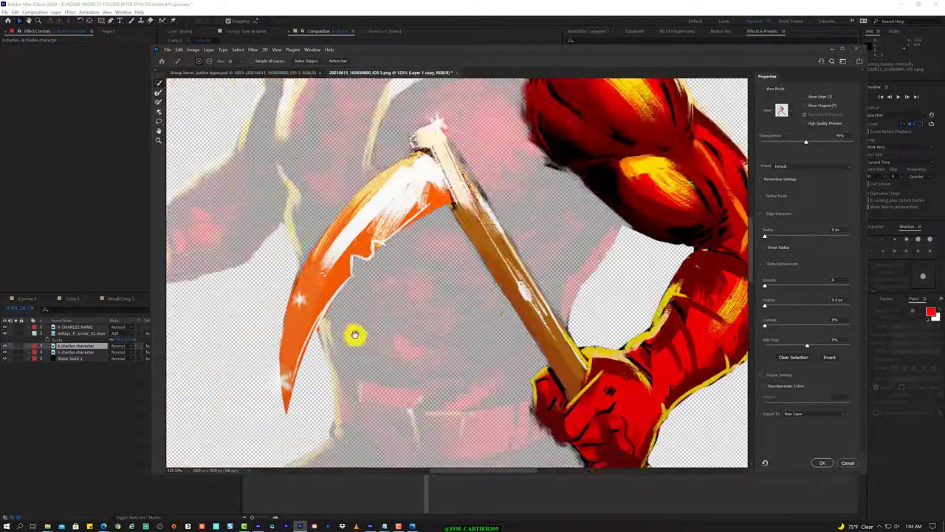
scroll(396, 215, left, 3)
mouse_move(397, 214)
mouse_down()
mouse_move(433, 208)
mouse_move(382, 288)
mouse_up()
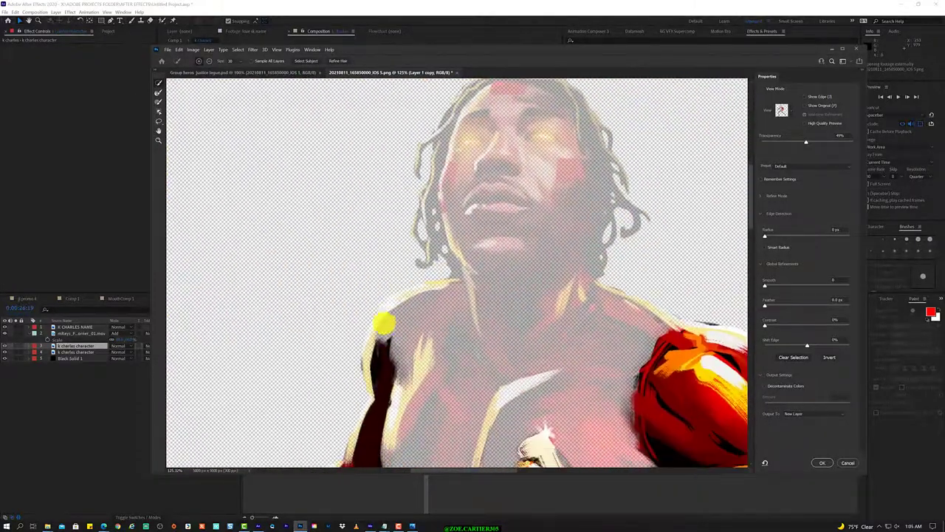
Step: Output the refined arm selection to a new layer and switch to the Eraser
key(Return)
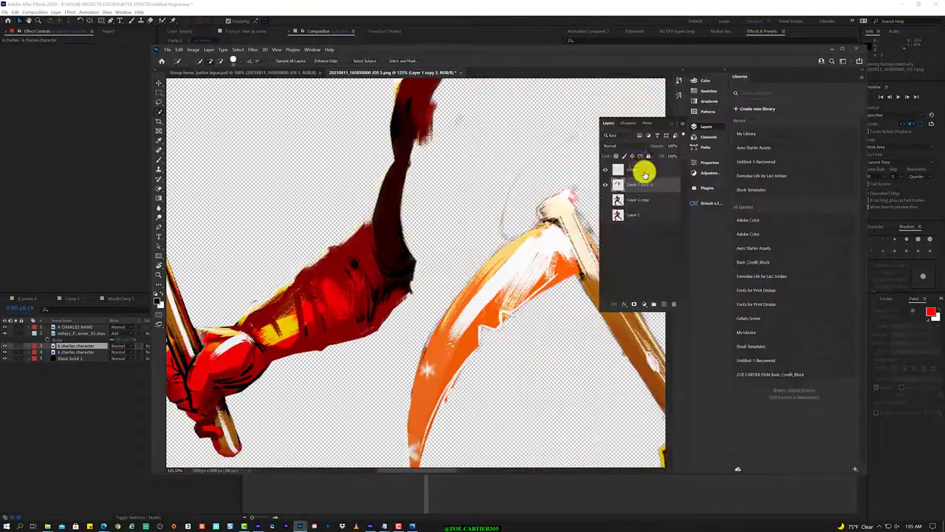
drag(575, 334, 354, 338)
click(158, 189)
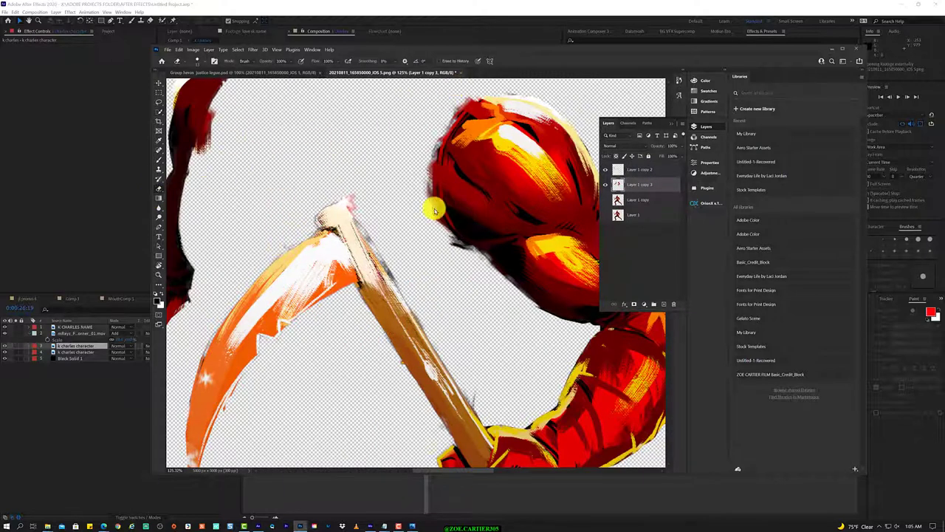
Step: Save a copy of the image as a PNG file
click(168, 50)
click(184, 177)
click(313, 246)
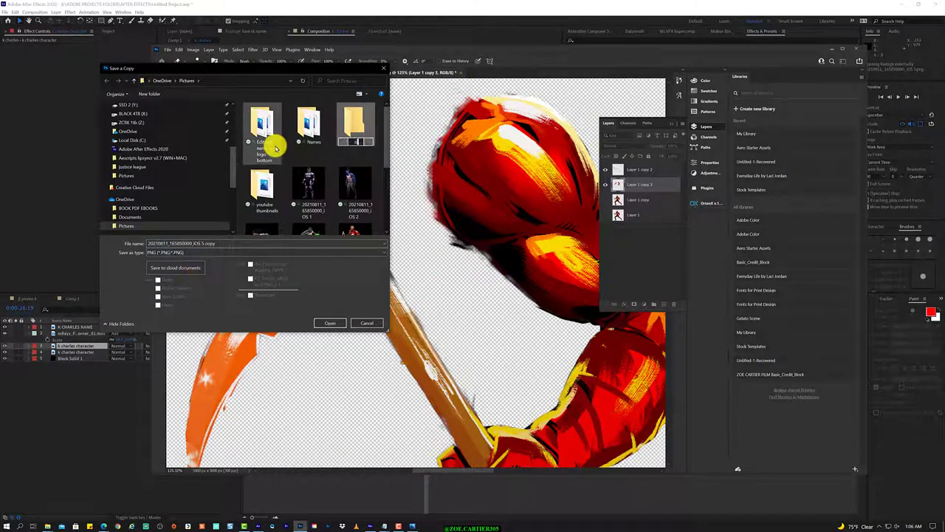
click(331, 323)
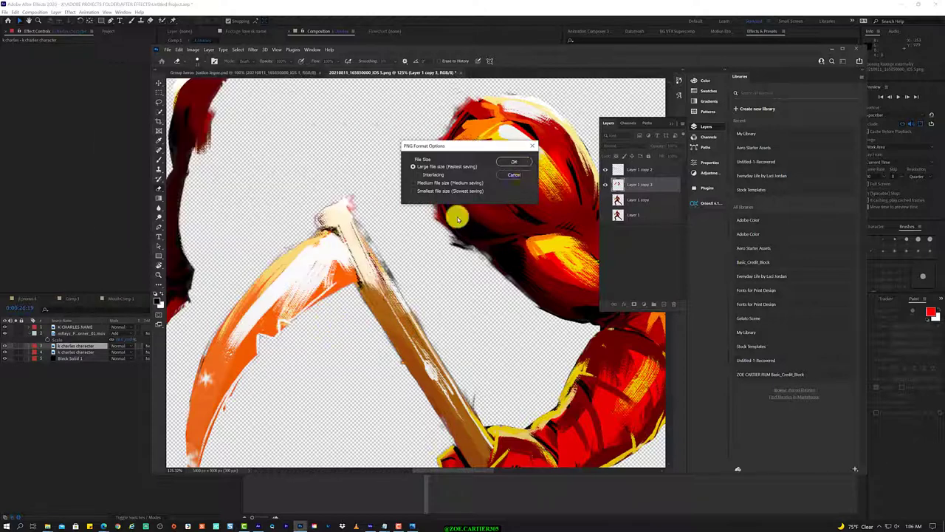
click(519, 166)
Step: Check the extracted arms layer and set the eraser brush size to 63
click(605, 183)
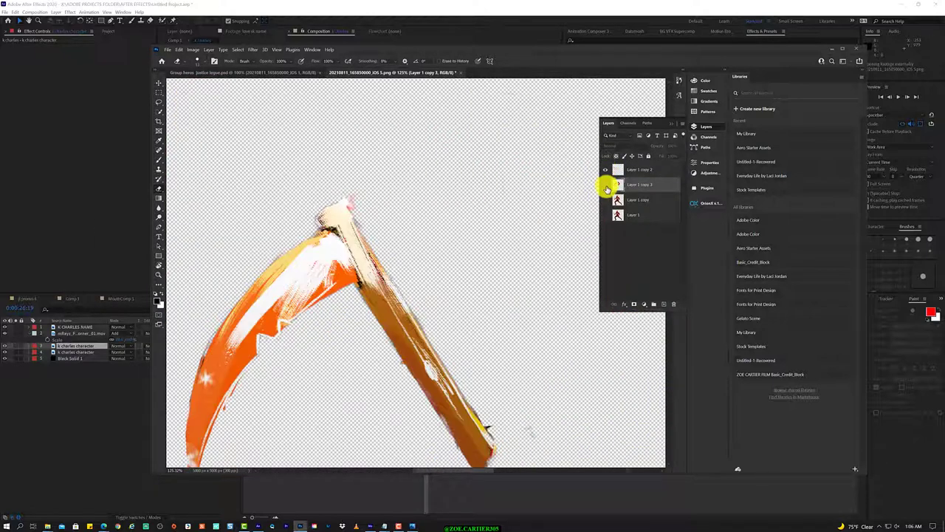
click(606, 184)
scroll(338, 347, down, 5)
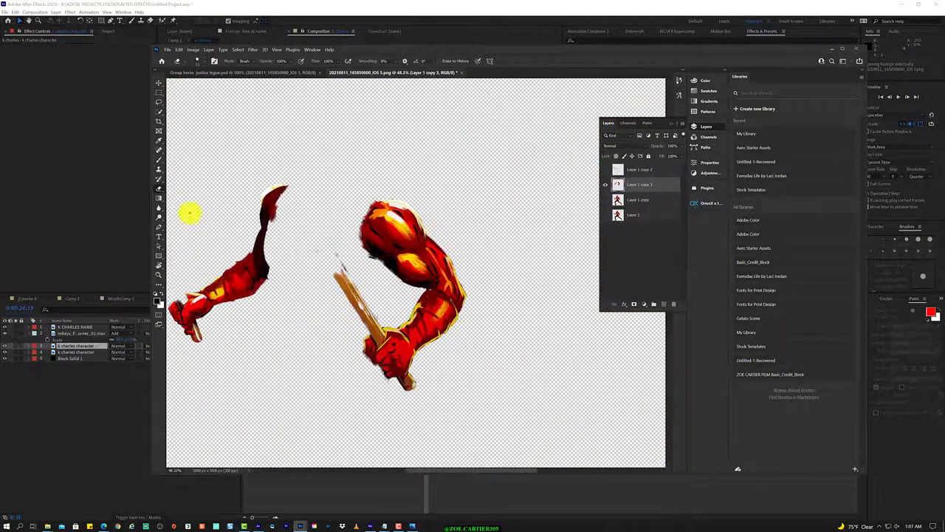
scroll(348, 296, up, 2)
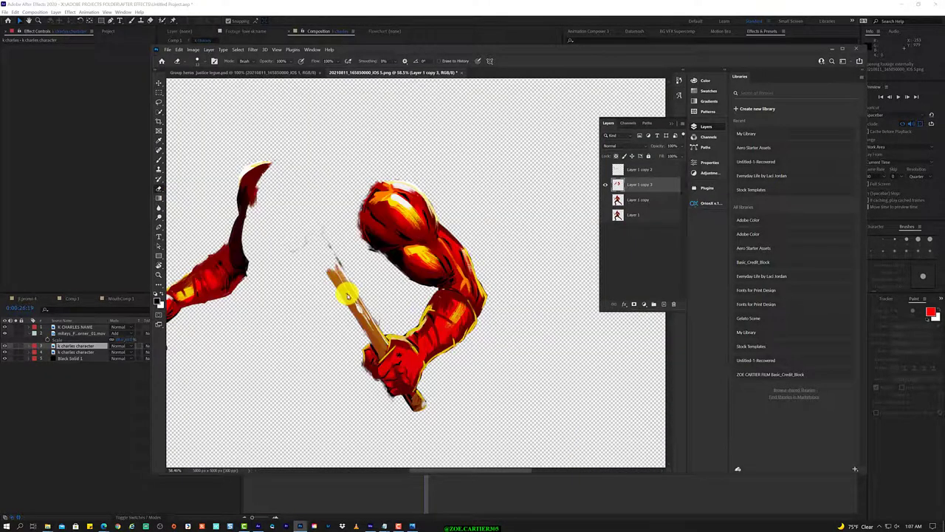
click(196, 60)
click(194, 84)
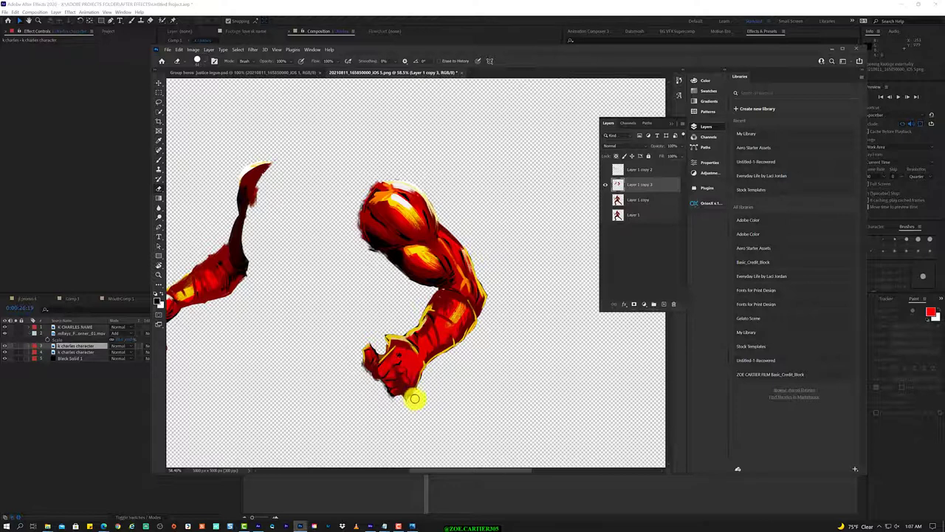
scroll(406, 401, left, 5)
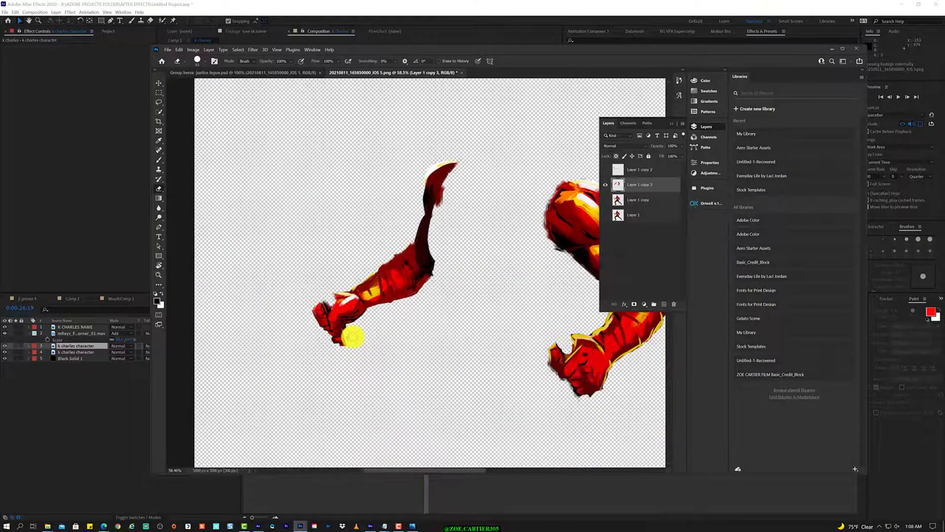
Step: Try the Clone Stamp on the arm and dismiss the clone source warning
click(158, 169)
click(328, 307)
click(527, 214)
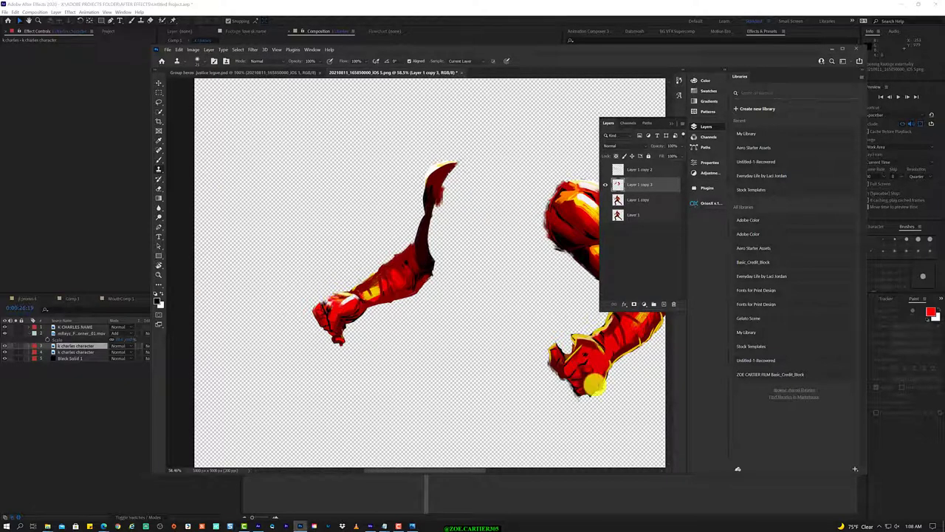
Step: Show the scythe and full character layers again and select Layer 1 copy
scroll(423, 267, right, 5)
click(606, 169)
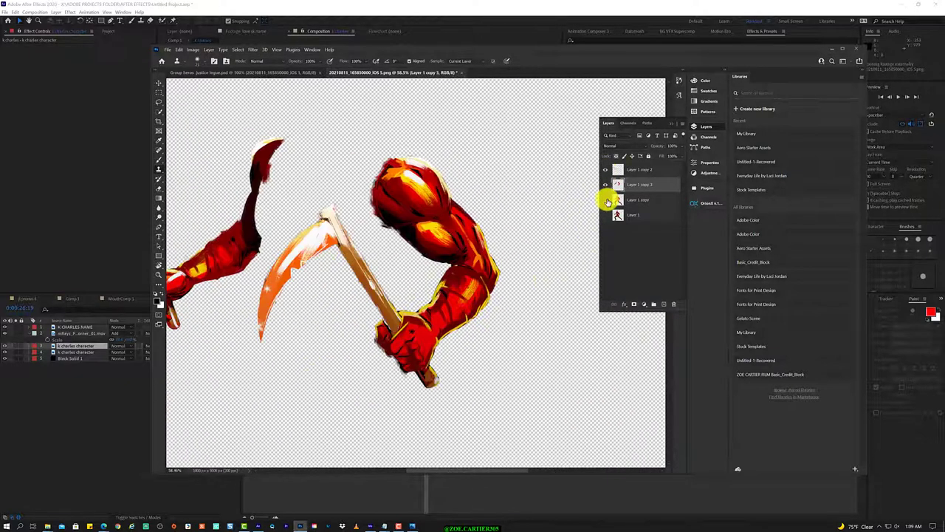
click(605, 199)
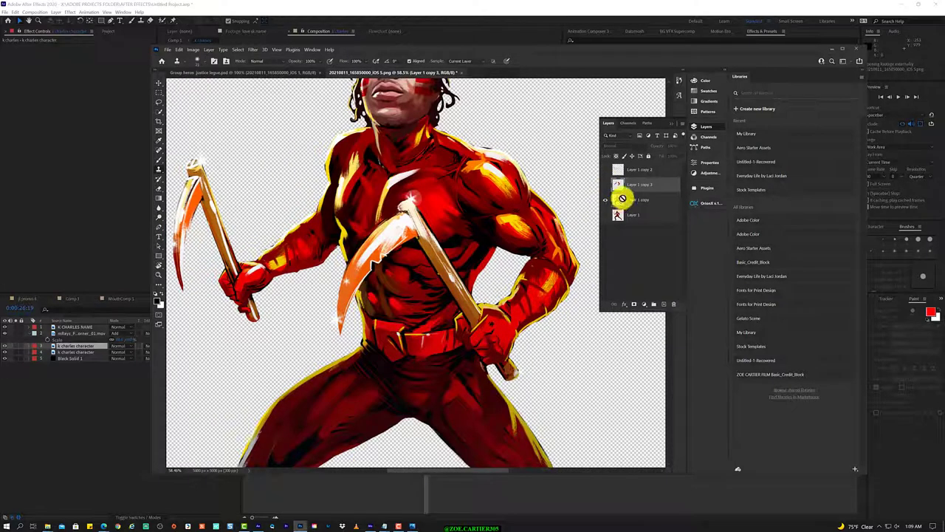
click(622, 198)
click(238, 49)
Step: Quick-select the torso in Select and Mask, subtract the right shoulder, and output to a new layer
right_click(158, 111)
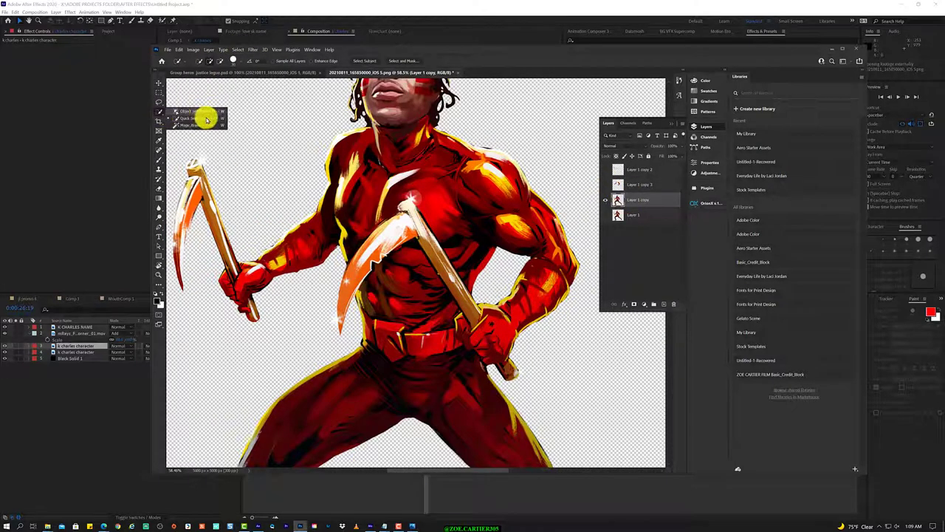
click(204, 117)
click(458, 59)
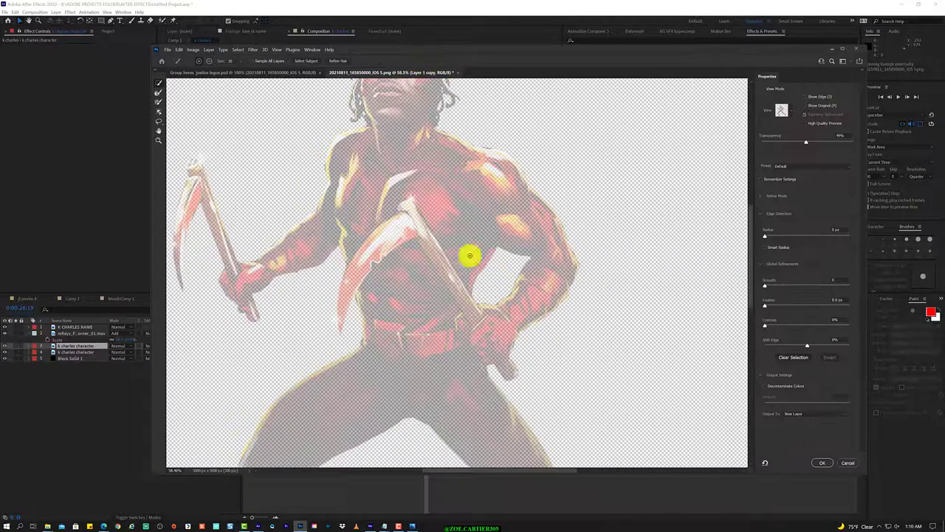
mouse_move(468, 255)
mouse_down()
mouse_move(444, 322)
mouse_move(416, 337)
mouse_move(463, 150)
mouse_up()
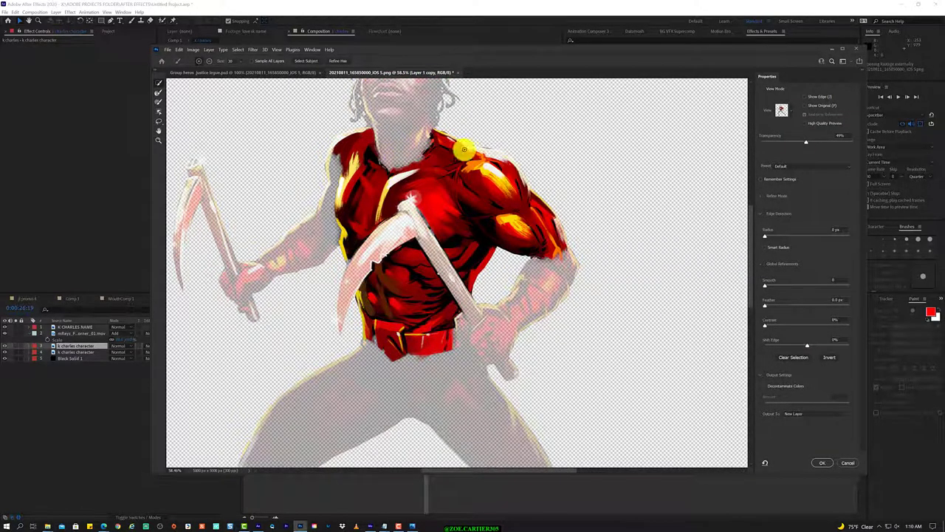
drag(454, 184, 366, 148)
key(ctrl+z)
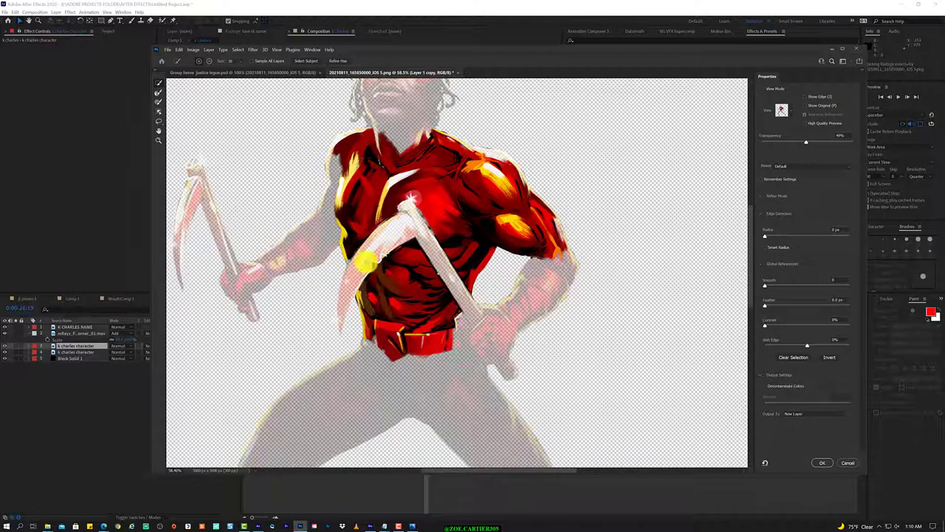
drag(452, 340, 524, 211)
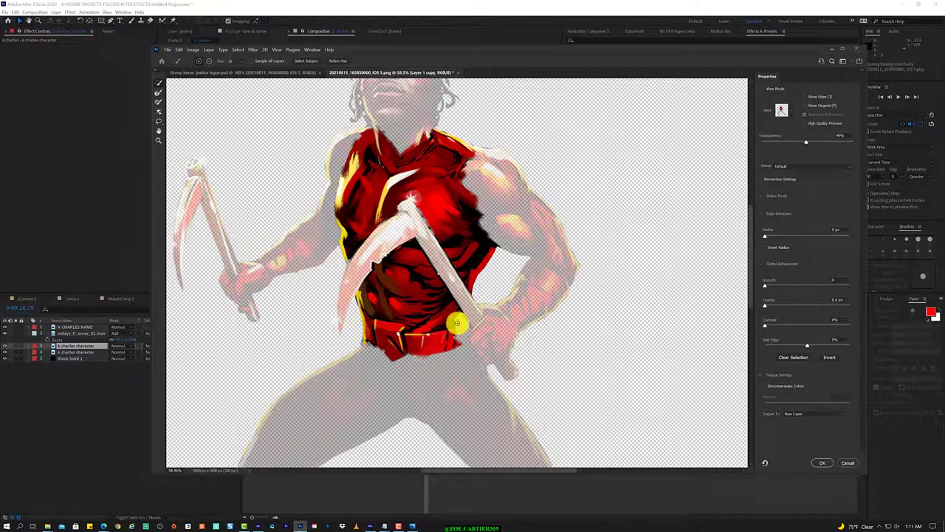
click(827, 463)
right_click(632, 194)
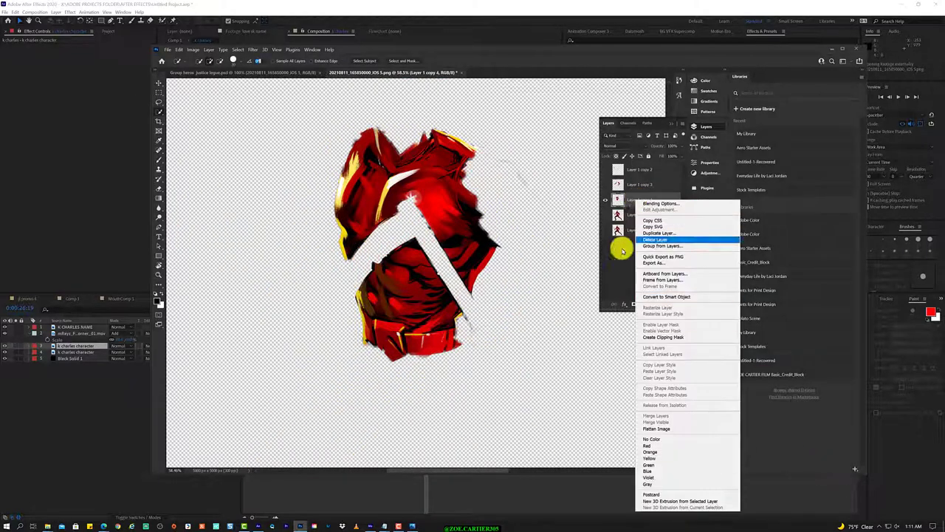
Step: Name the new layers 'stomach' and 'arms', then duplicate arms and rename the copy 'R arms'
double_click(640, 199)
click(638, 185)
right_click(637, 184)
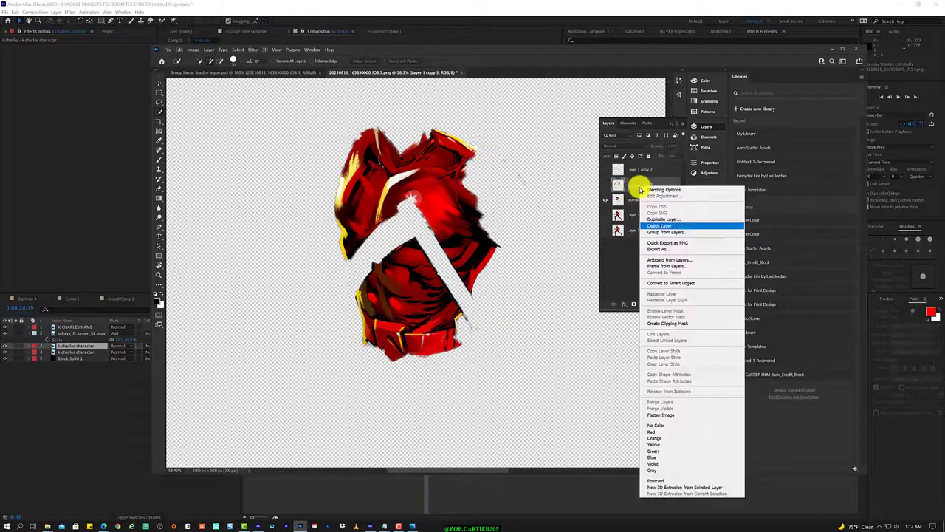
double_click(638, 185)
text(arms)
key(Return)
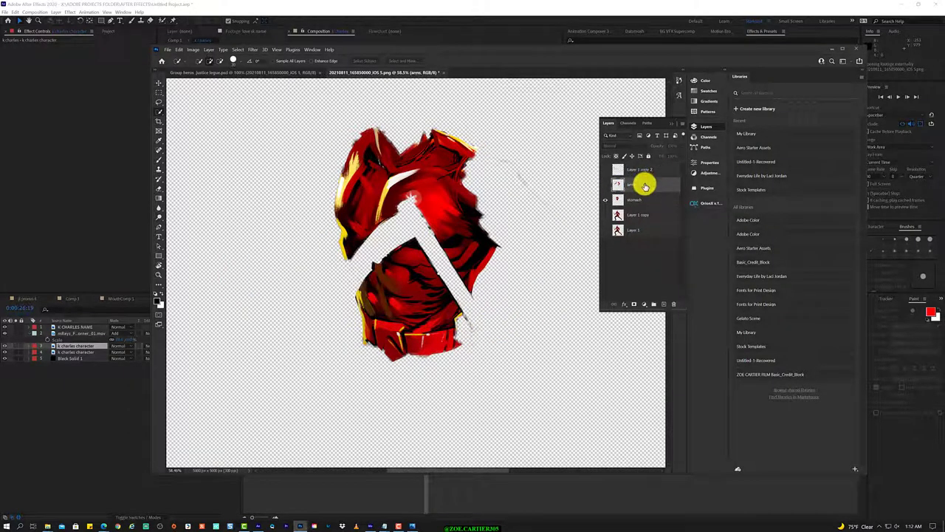
key(ctrl+j)
double_click(639, 198)
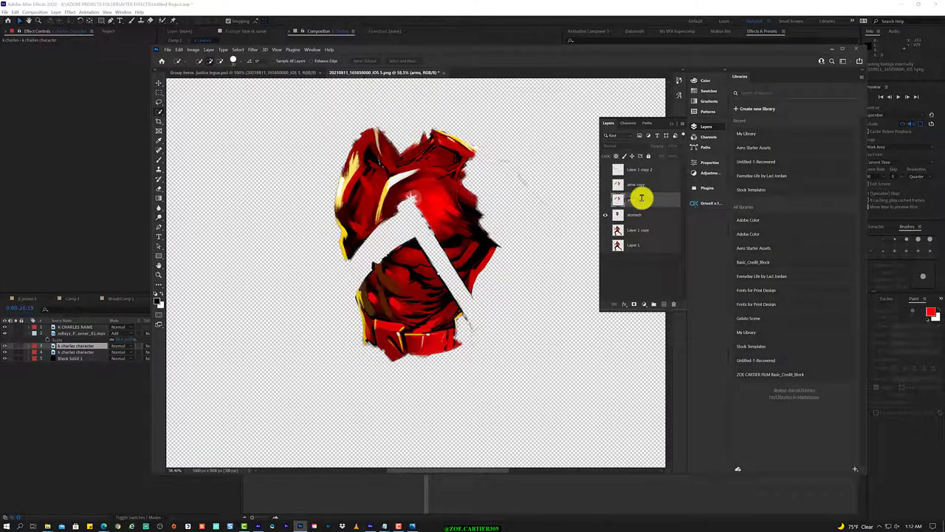
double_click(643, 183)
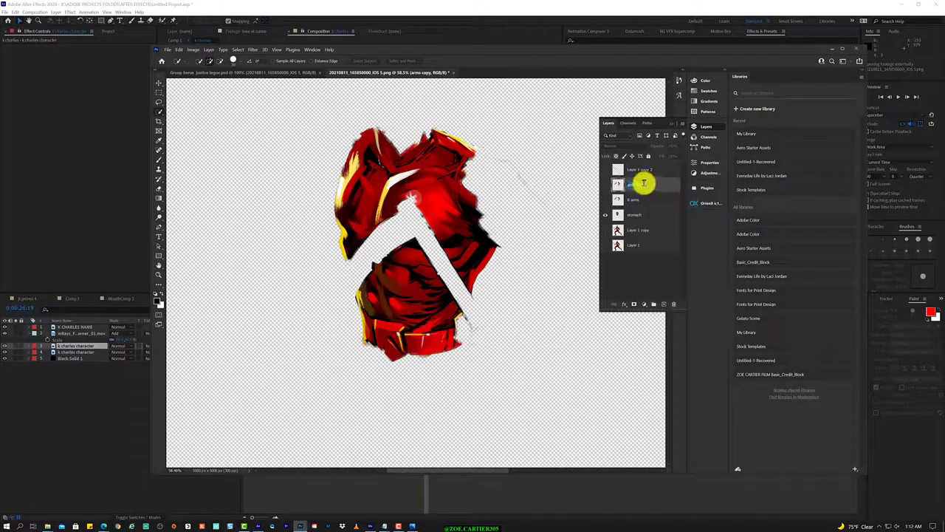
Step: Erase the left arm from R arms and the right arm from L arm with a larger eraser
click(605, 201)
alt+click(605, 200)
ctrl+click(550, 215)
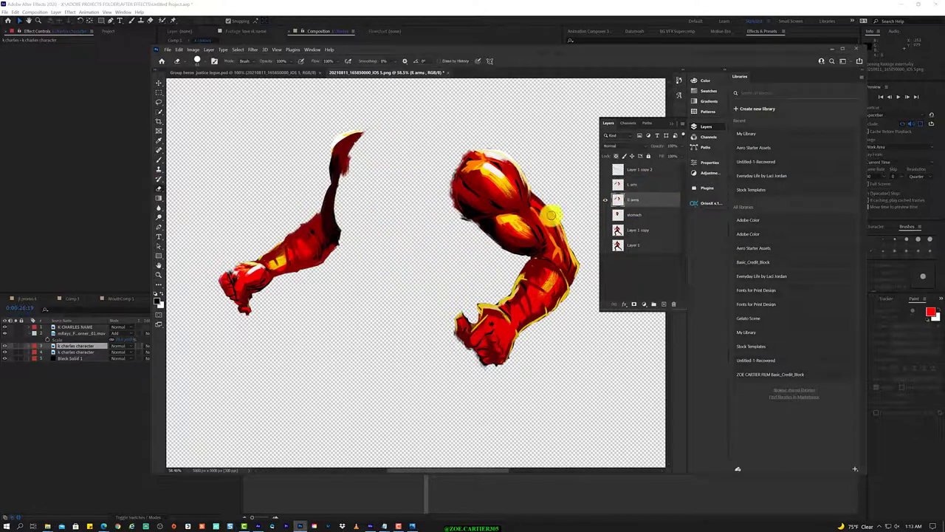
drag(260, 281, 356, 139)
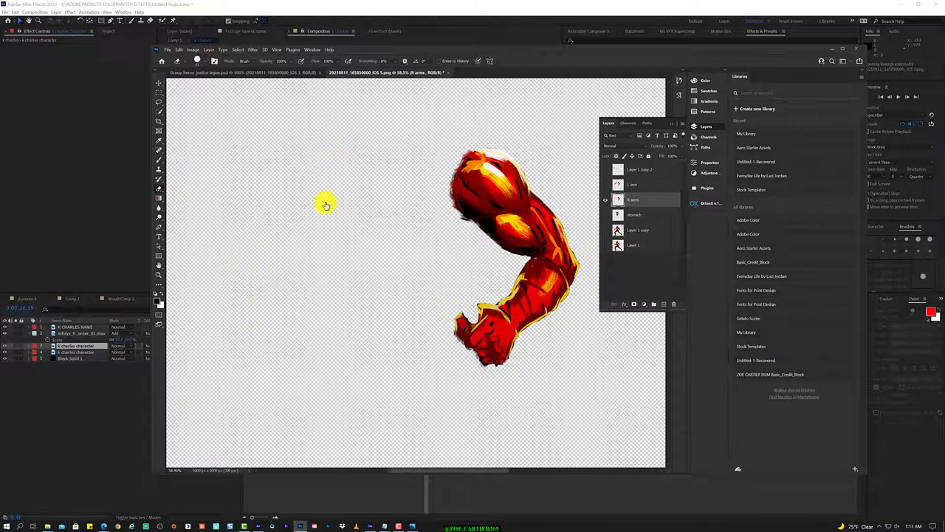
click(633, 184)
click(606, 186)
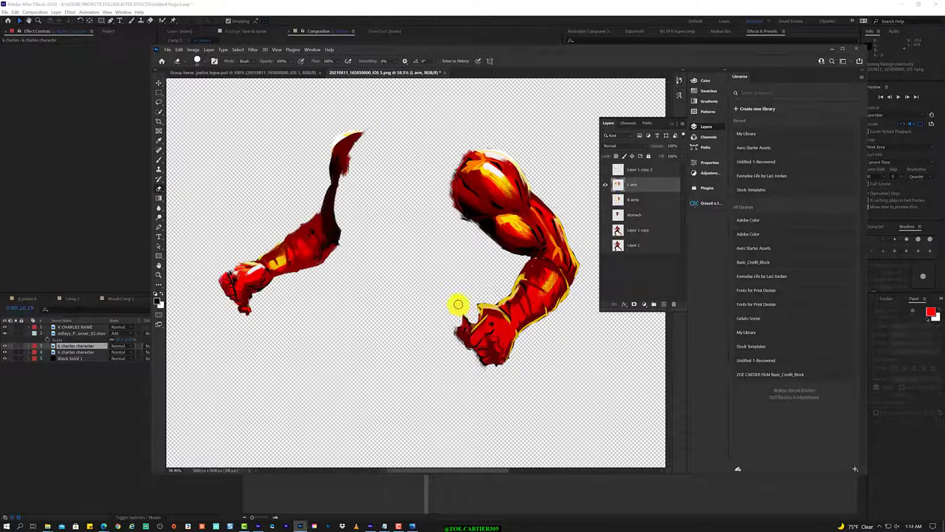
click(198, 61)
drag(204, 70, 229, 74)
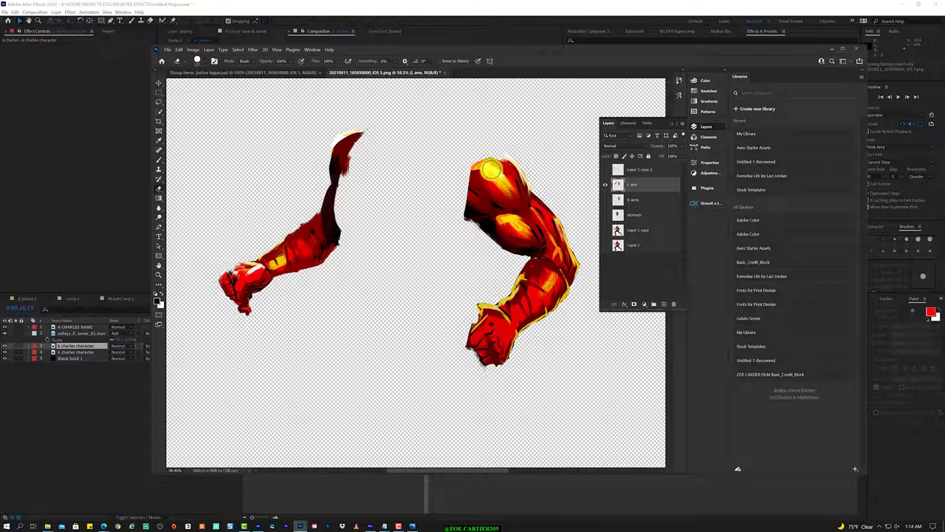
mouse_move(473, 159)
mouse_down()
mouse_move(506, 184)
mouse_move(493, 326)
mouse_move(486, 224)
mouse_up()
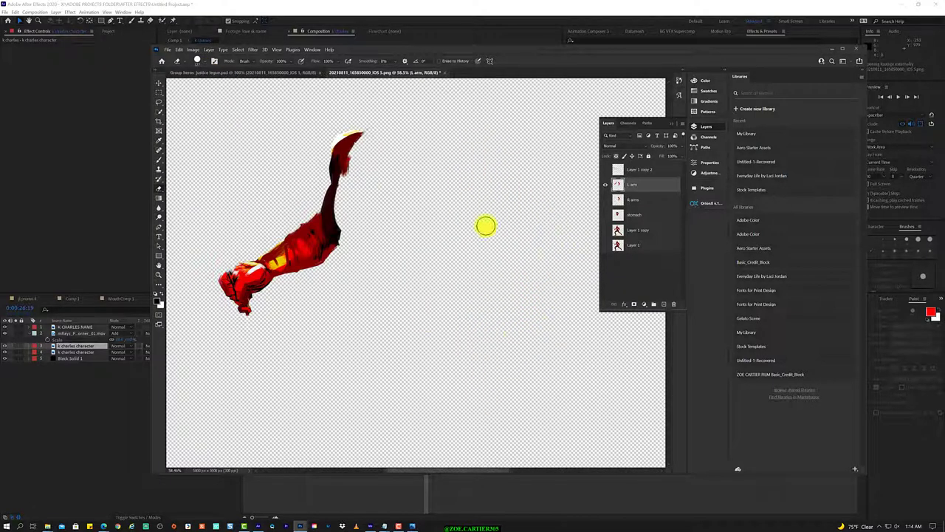
click(605, 199)
Step: Turn the R arms, stomach and head-and-legs layers back on and choose Save a Copy
click(605, 170)
click(606, 215)
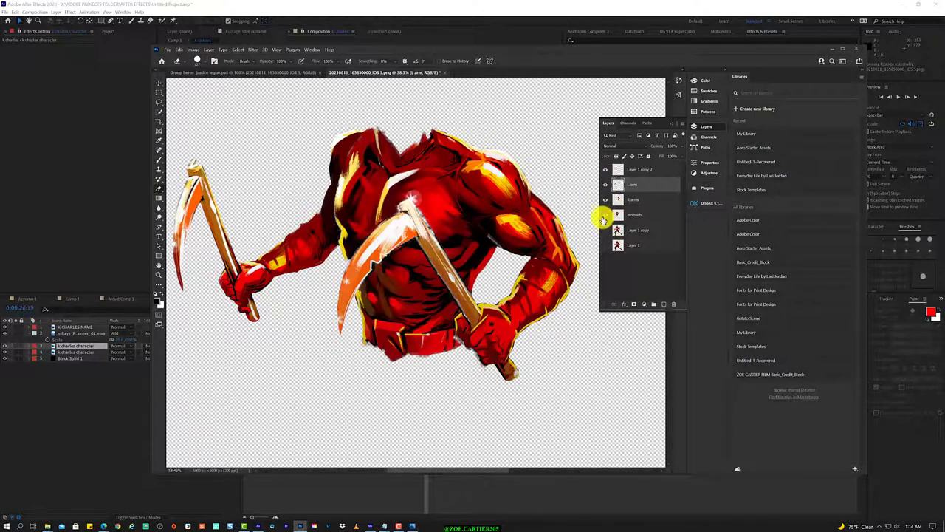
click(606, 230)
scroll(553, 265, down, 2)
scroll(500, 299, down, 4)
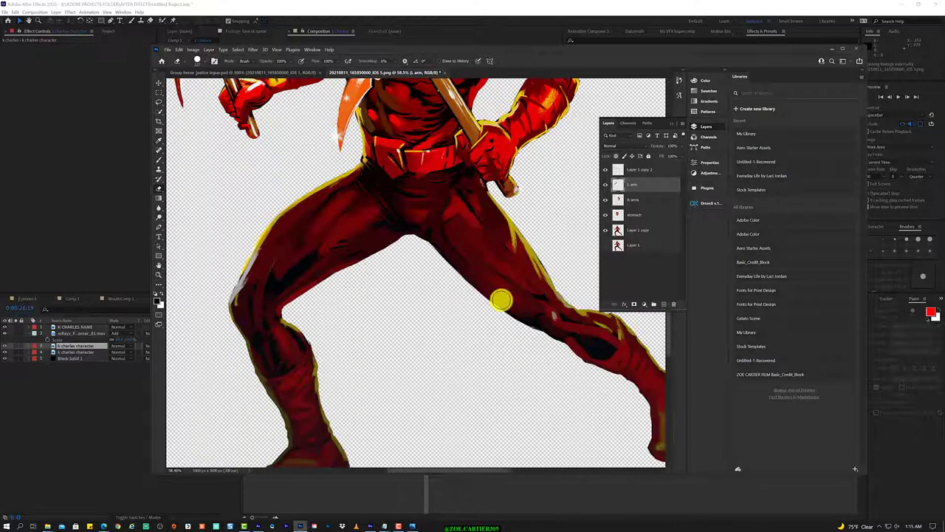
scroll(500, 299, up, 6)
click(157, 49)
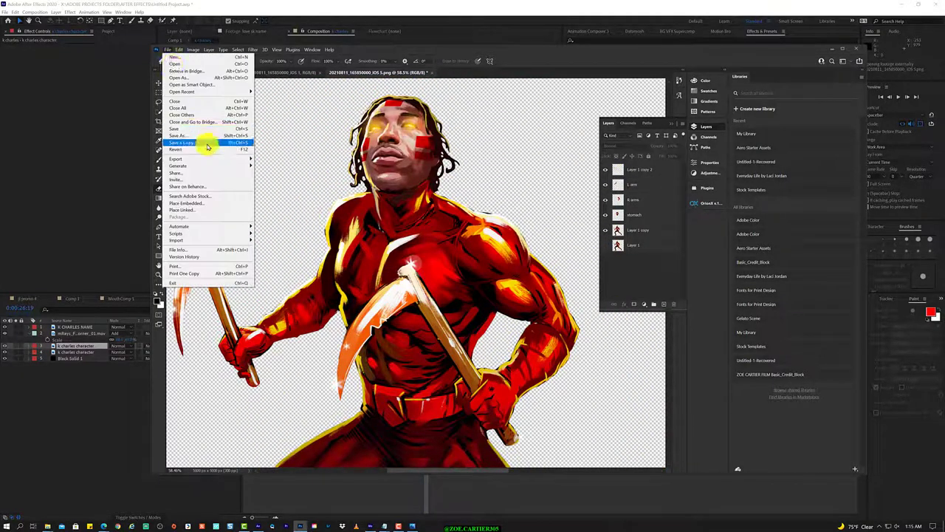
click(207, 140)
Step: Save the copy into the new edit body parts folder, replacing the existing file
double_click(362, 131)
click(330, 322)
click(486, 268)
Step: In After Effects, select the character layer in the timeline and check its context menu
click(96, 390)
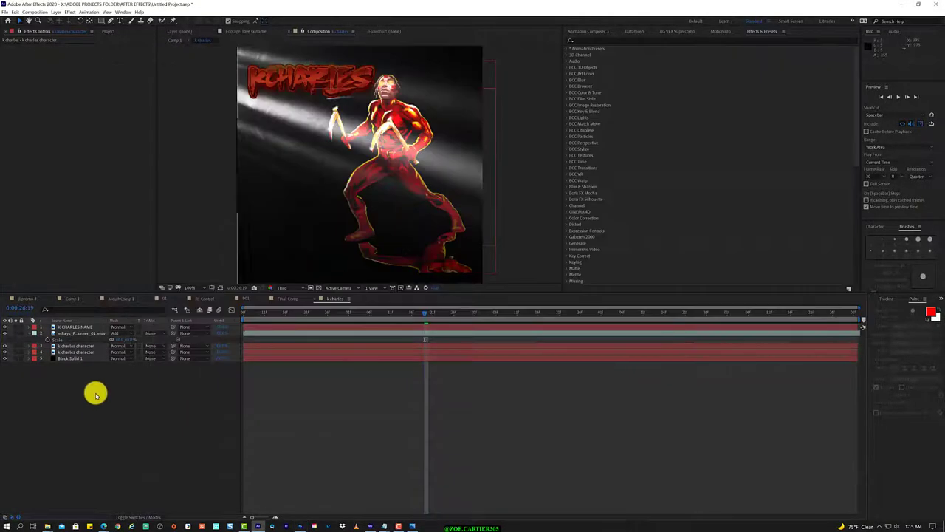
click(80, 353)
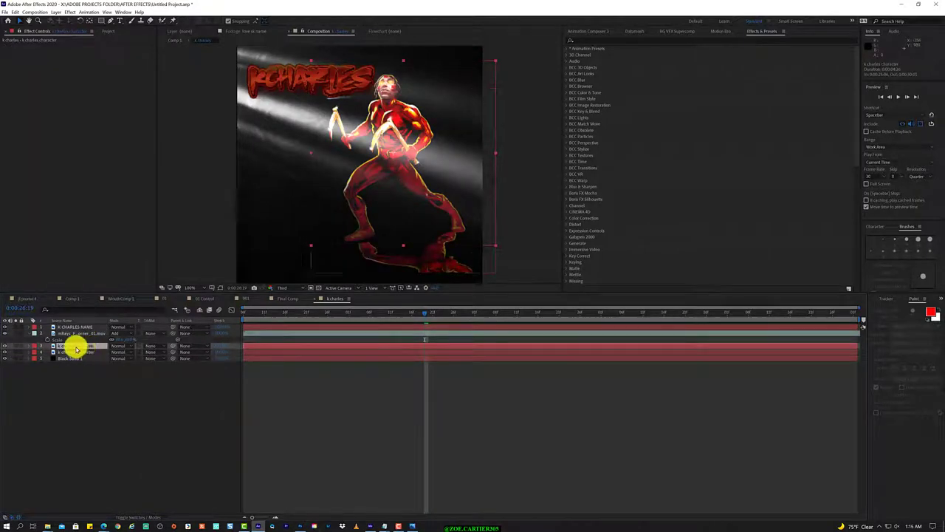
right_click(76, 348)
mouse_move(139, 179)
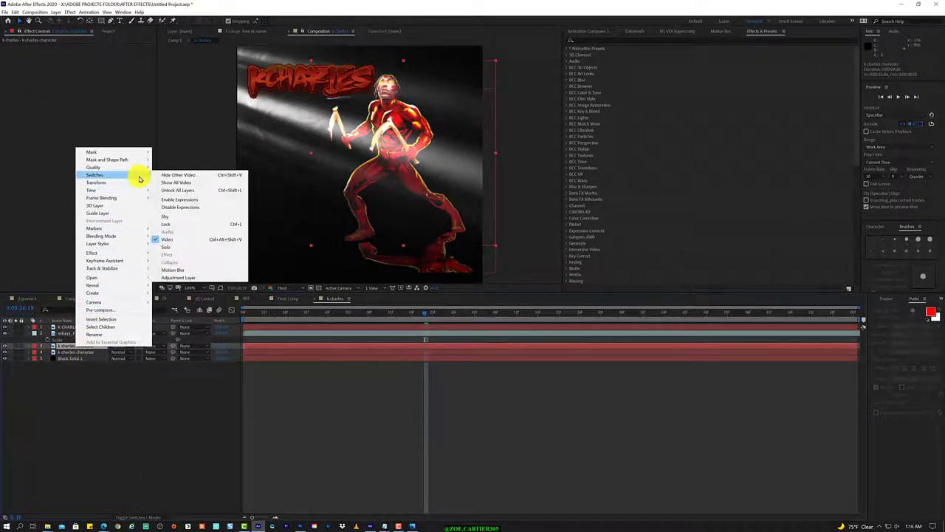
mouse_move(138, 282)
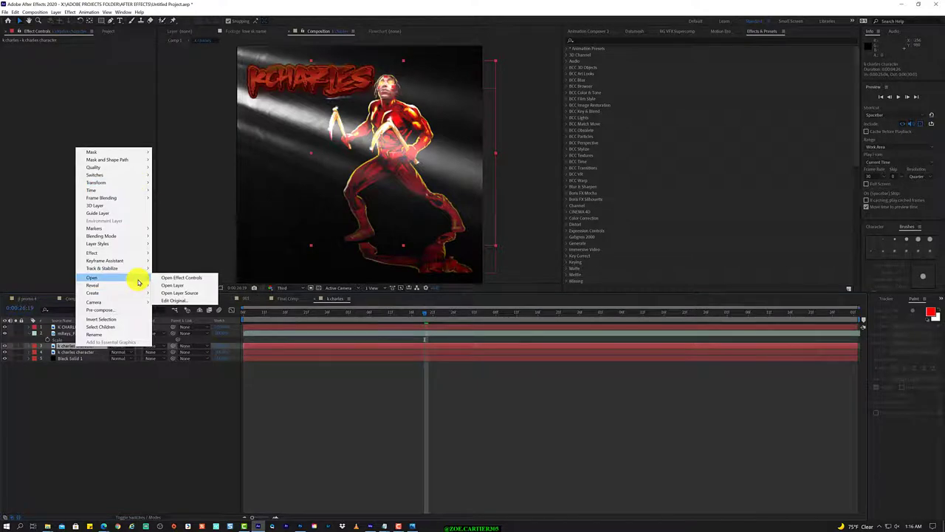
click(94, 369)
Step: From the Project panel, bring up Import File and browse to Desktop > justice league
click(108, 31)
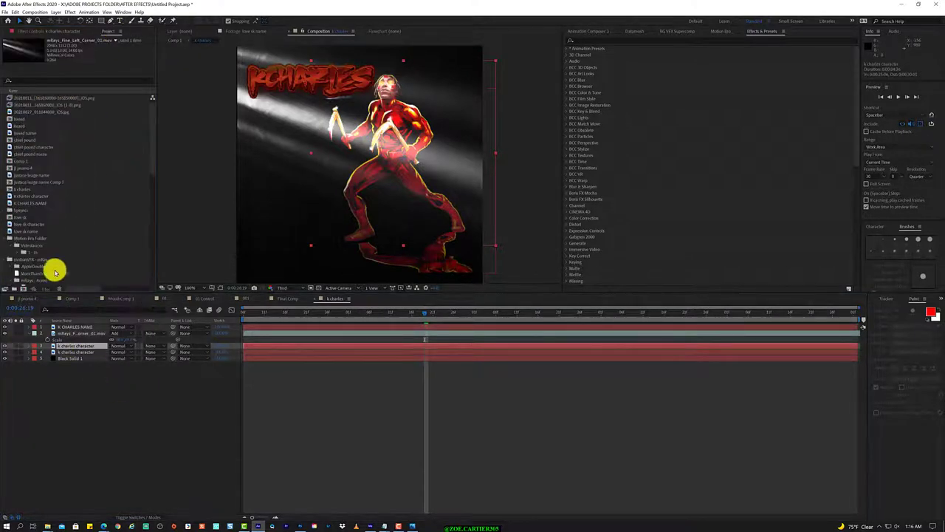
scroll(54, 272, down, 5)
click(46, 267)
double_click(46, 266)
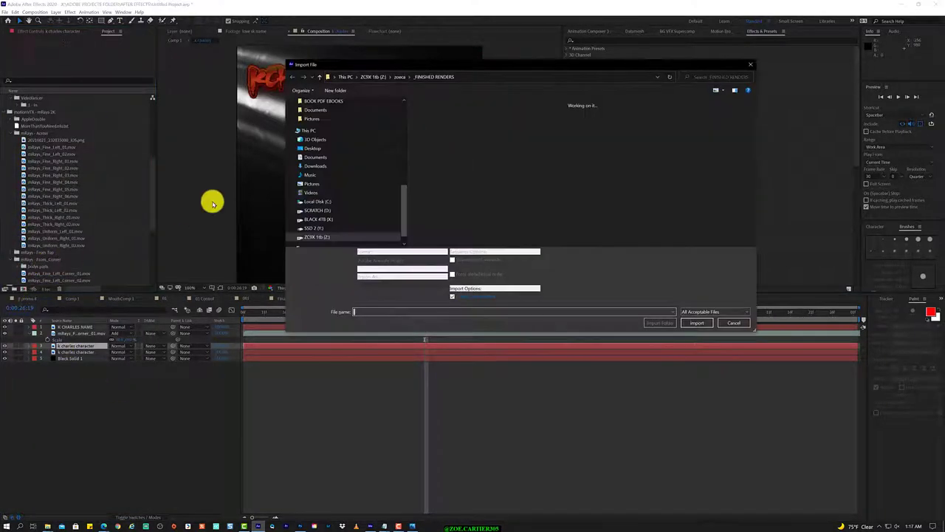
click(313, 148)
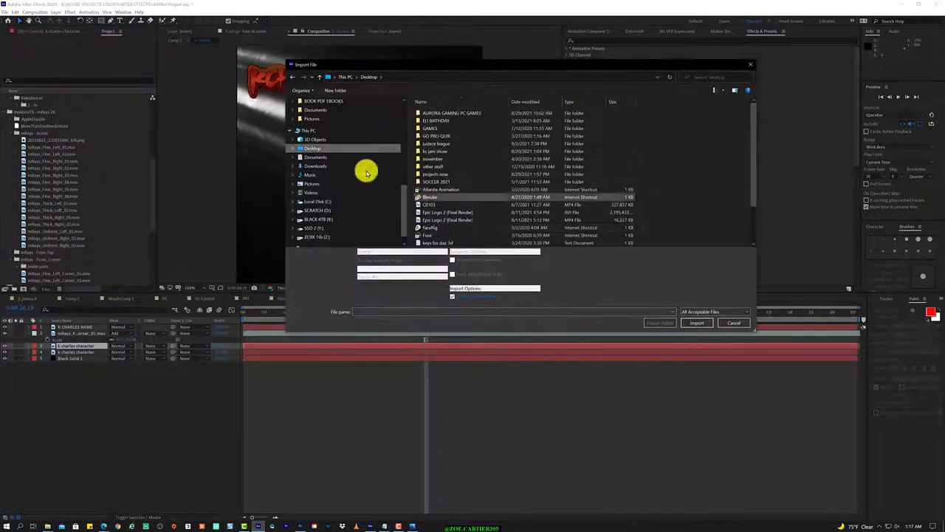
double_click(478, 143)
click(370, 76)
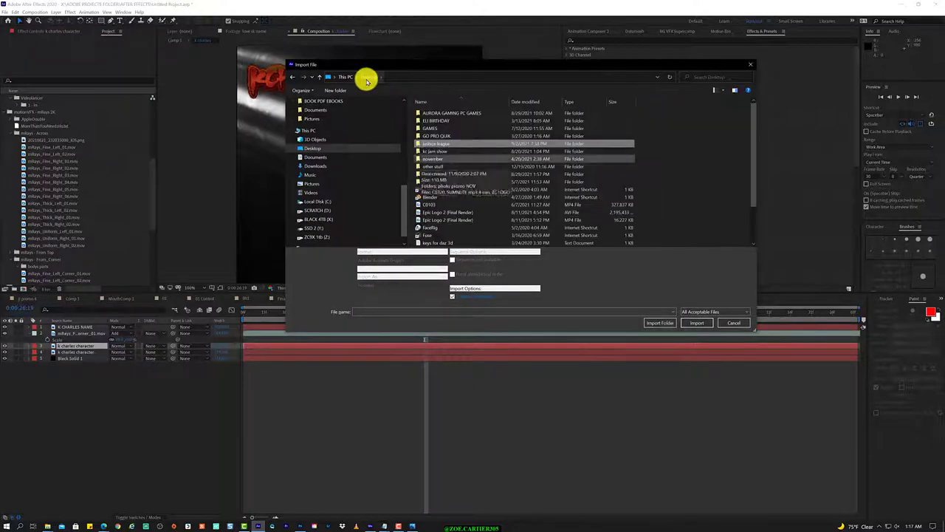
double_click(449, 139)
Step: In Photoshop, use Save As to save the document on this computer
click(299, 526)
click(166, 48)
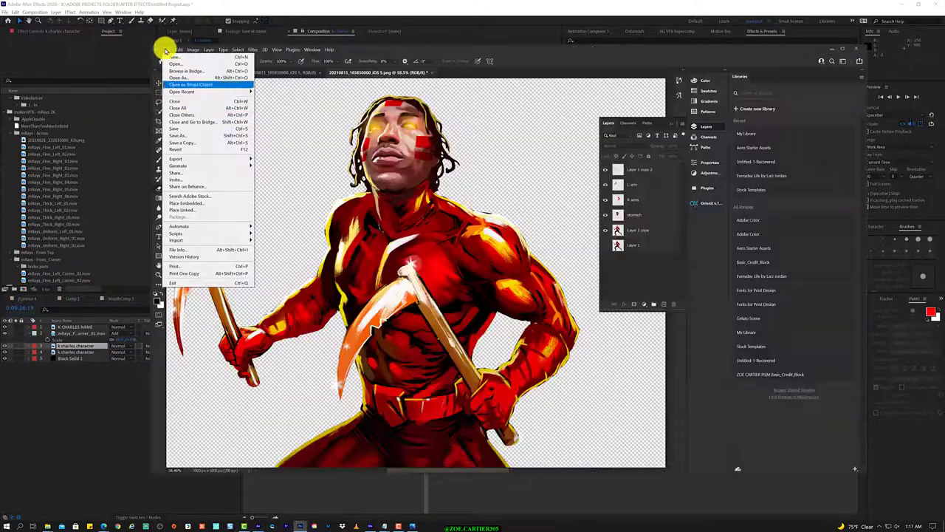
click(184, 127)
click(312, 245)
click(363, 320)
Step: Open the saved copy from OneDrive > Pictures > new edit body parts in Photoshop
mouse_move(47, 525)
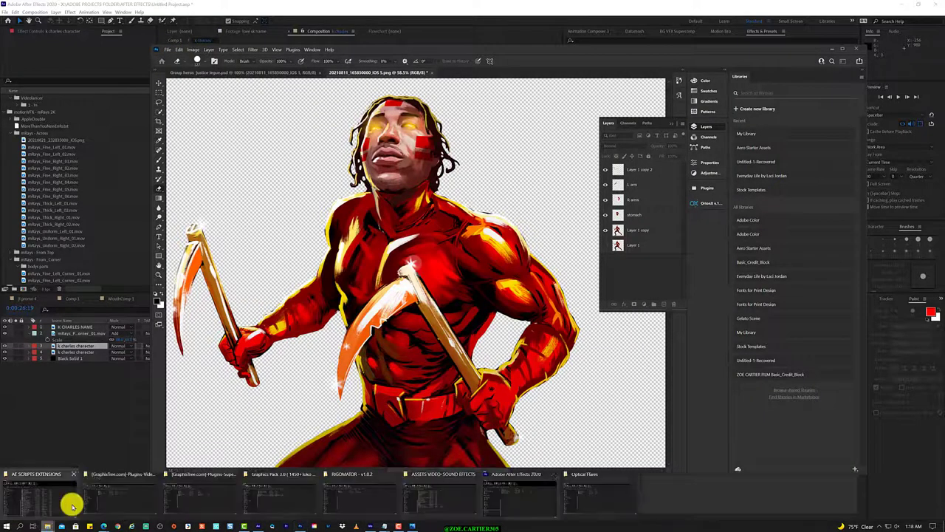
click(74, 502)
click(40, 125)
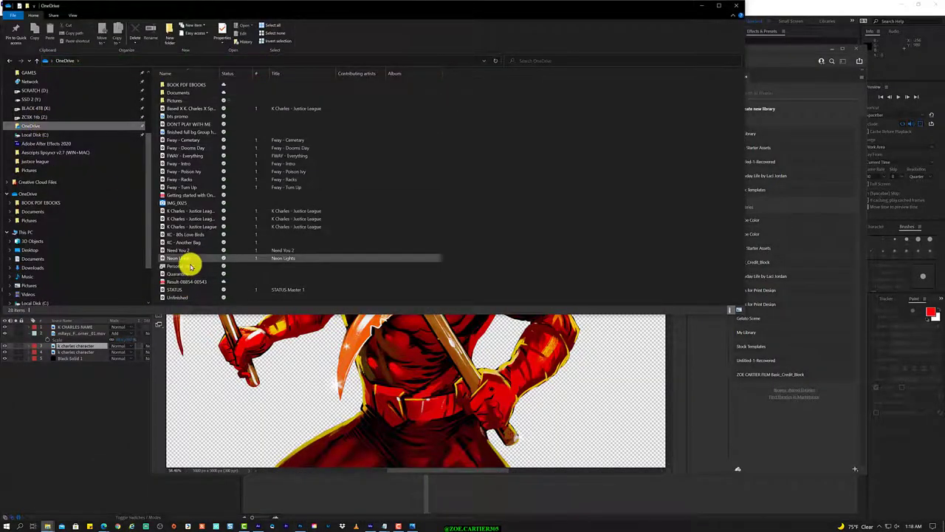
double_click(209, 99)
double_click(254, 89)
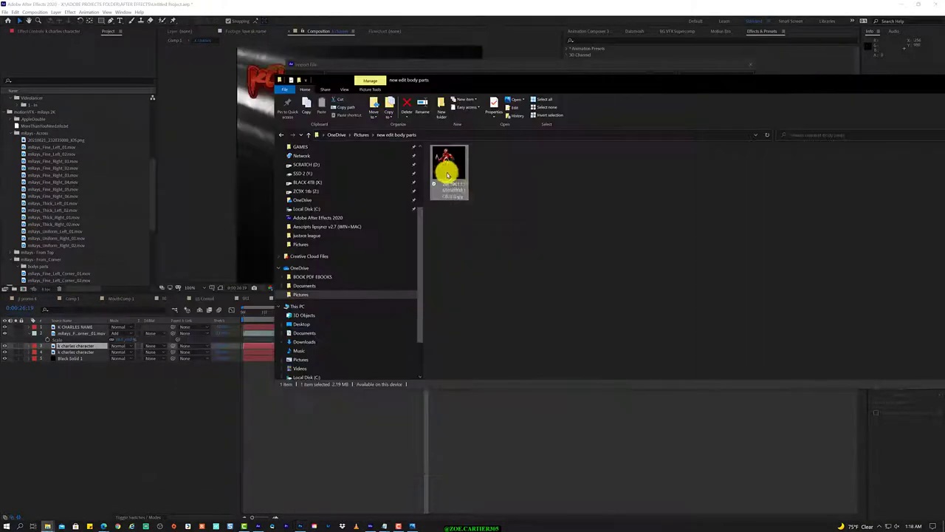
double_click(447, 175)
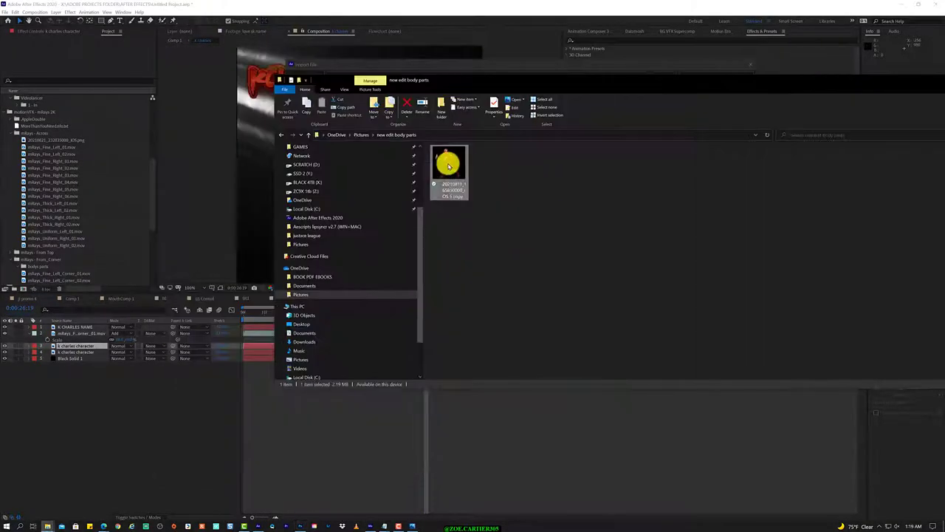
Step: Look through the File menu's Batch and Export options, closing each without changes
click(155, 50)
mouse_move(177, 158)
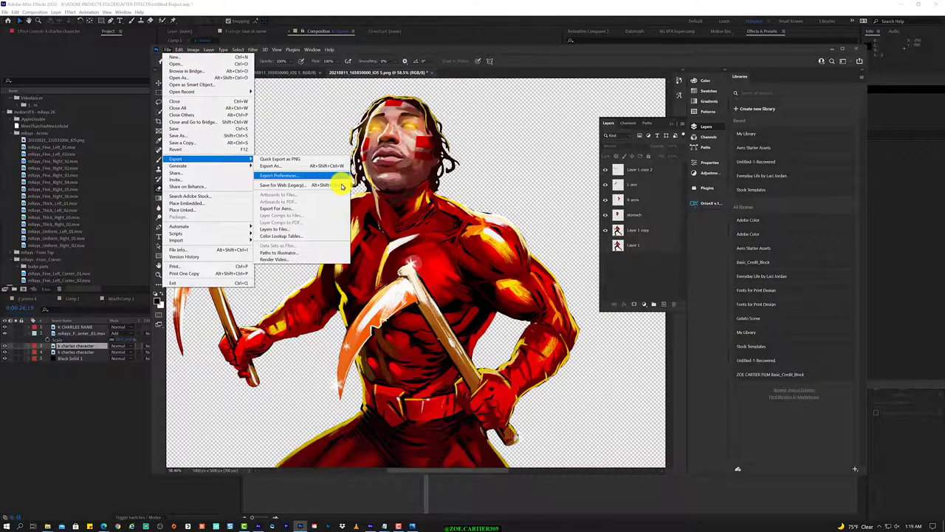
mouse_move(227, 230)
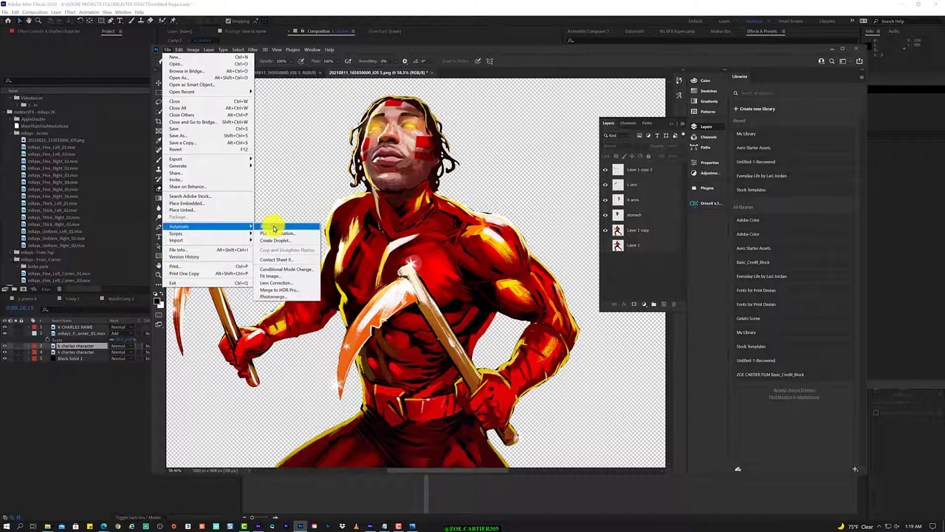
click(273, 227)
click(628, 140)
click(164, 49)
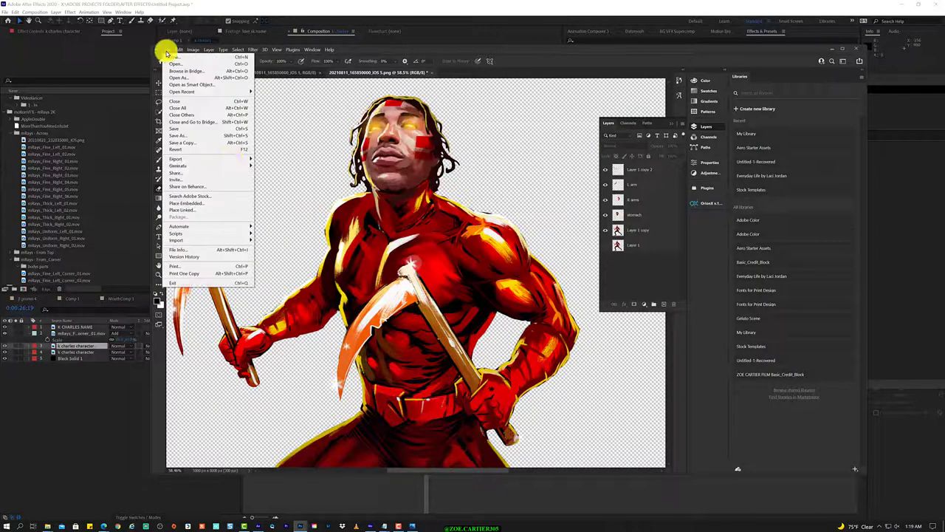
click(280, 168)
key(Escape)
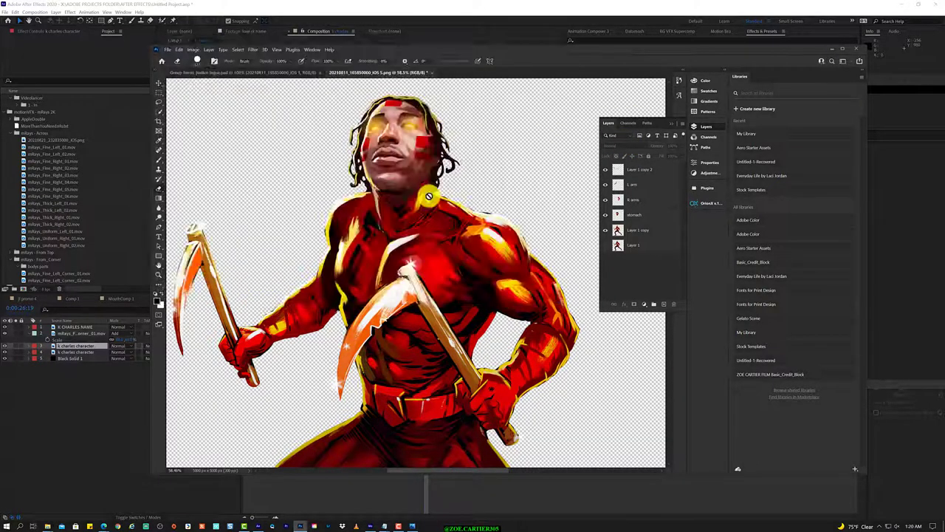
click(167, 49)
click(273, 167)
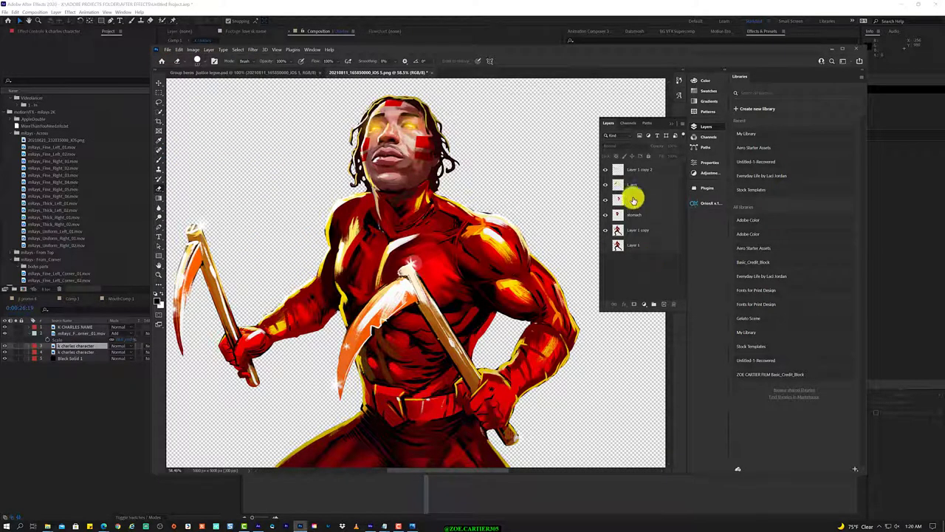
Step: Export the character layers as PNG using Export As
right_click(630, 169)
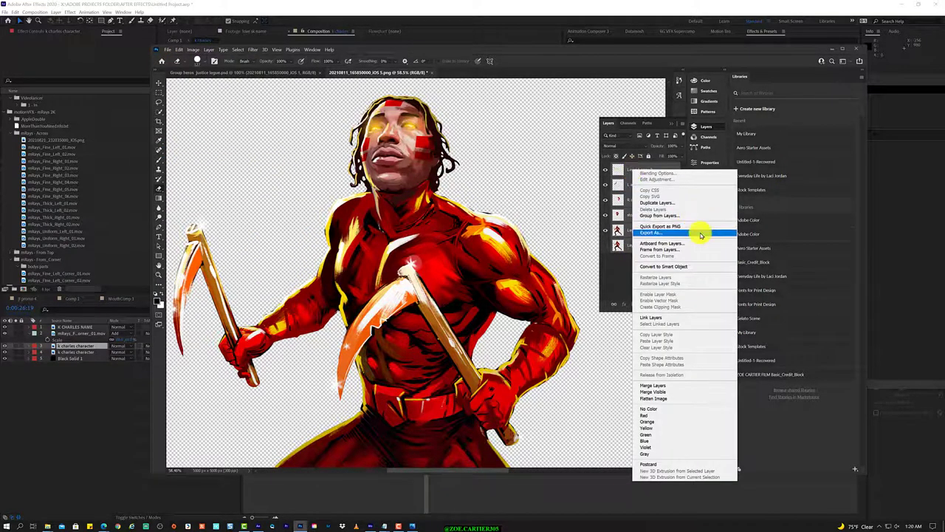
click(701, 235)
click(648, 172)
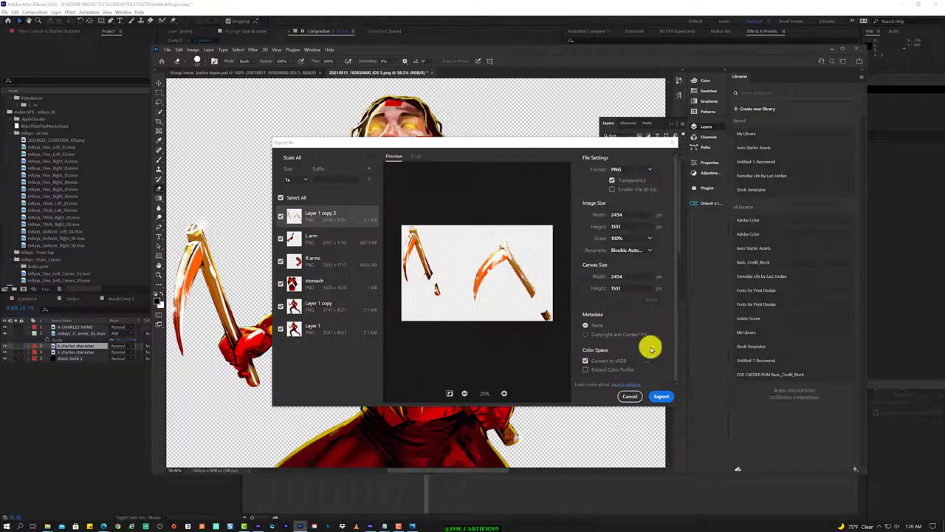
click(661, 396)
Step: Create a 'k.charles' folder inside new edit body parts and choose it as the export destination
click(182, 130)
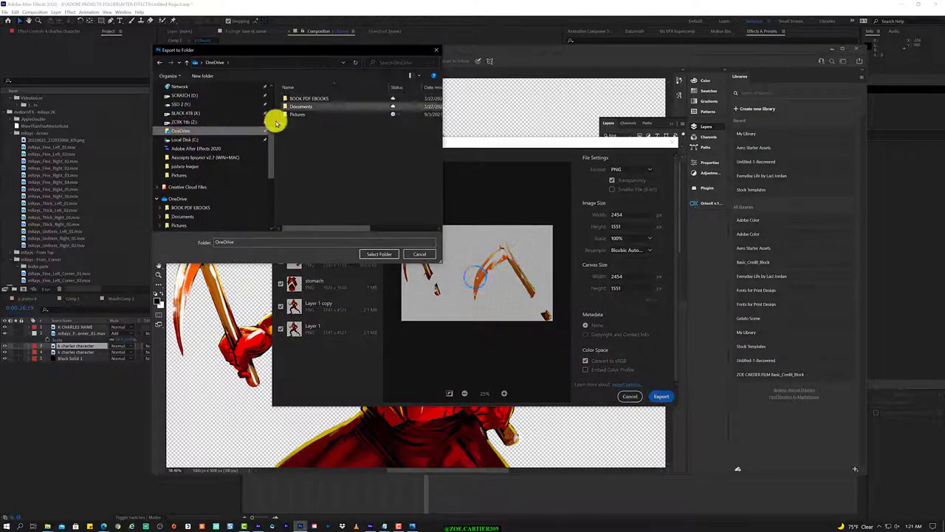
double_click(296, 114)
double_click(375, 102)
right_click(310, 179)
click(363, 278)
text(k.charles)
key(Return)
key(Return)
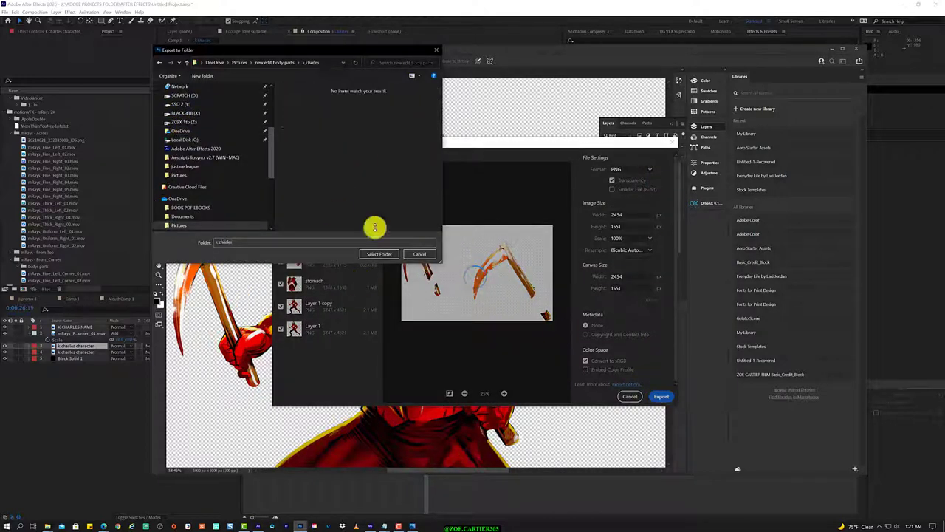
click(379, 253)
double_click(438, 164)
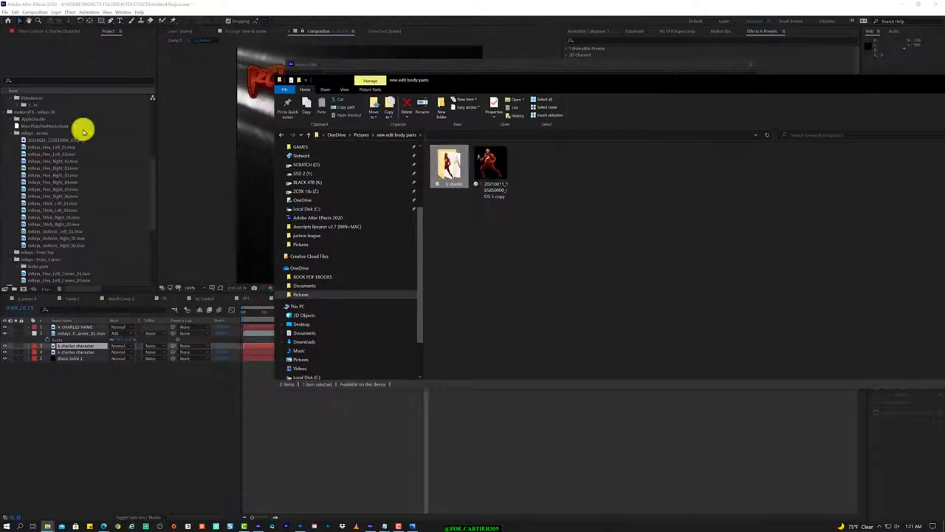
Step: Browse the import window to new edit body parts, then inspect the love sk project item
click(98, 146)
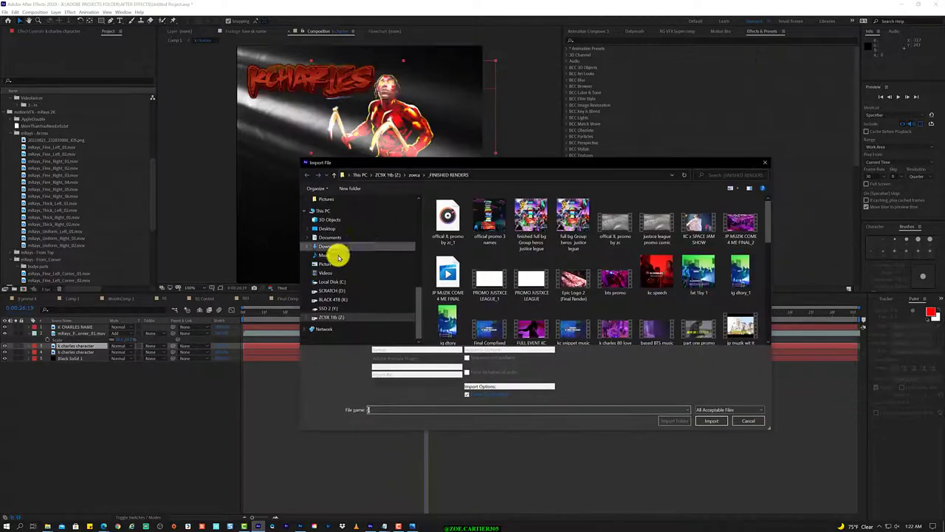
click(337, 256)
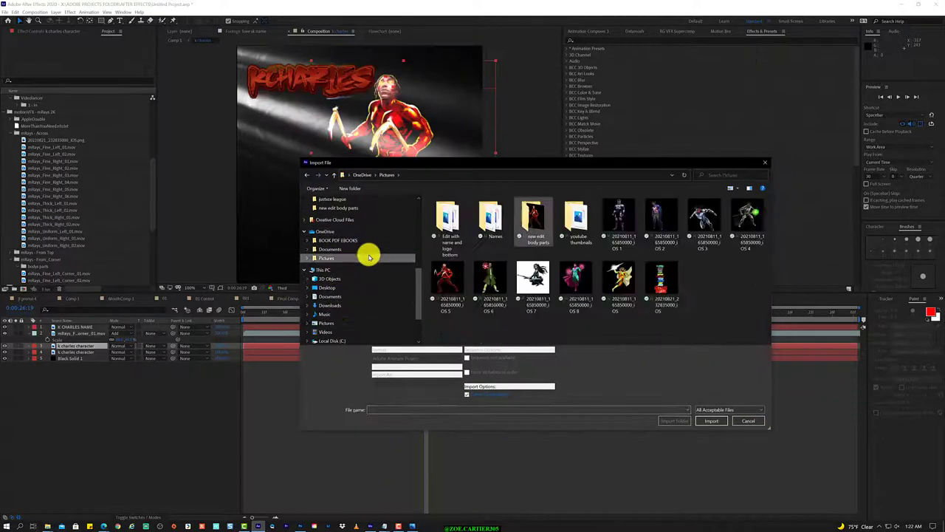
double_click(550, 217)
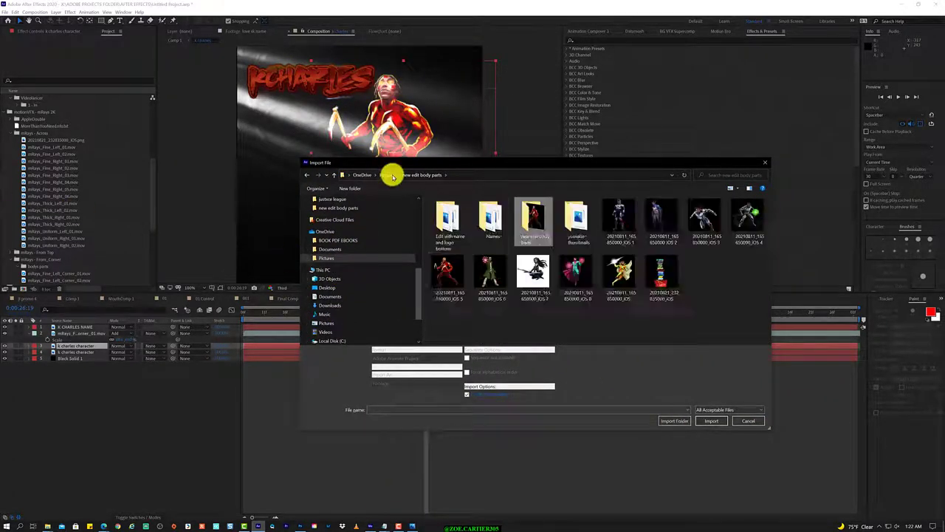
key(Return)
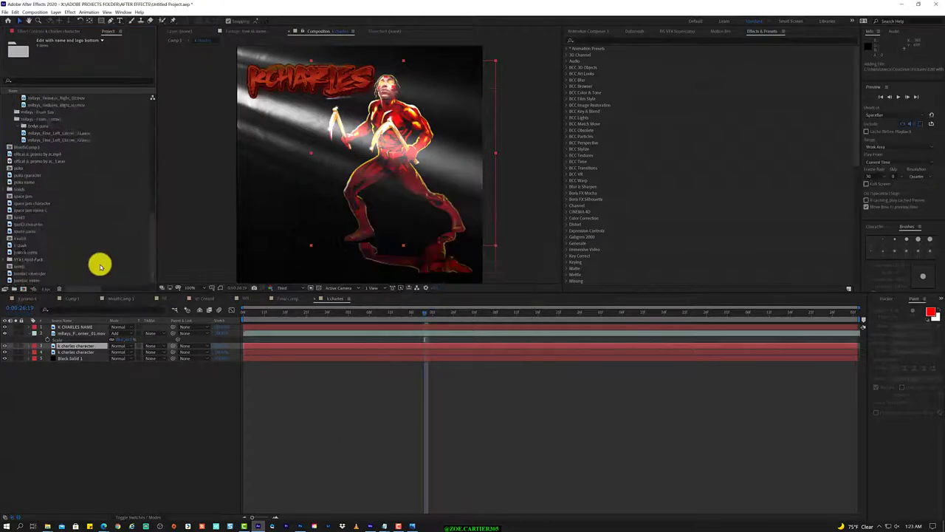
scroll(59, 173, up, 3)
click(88, 223)
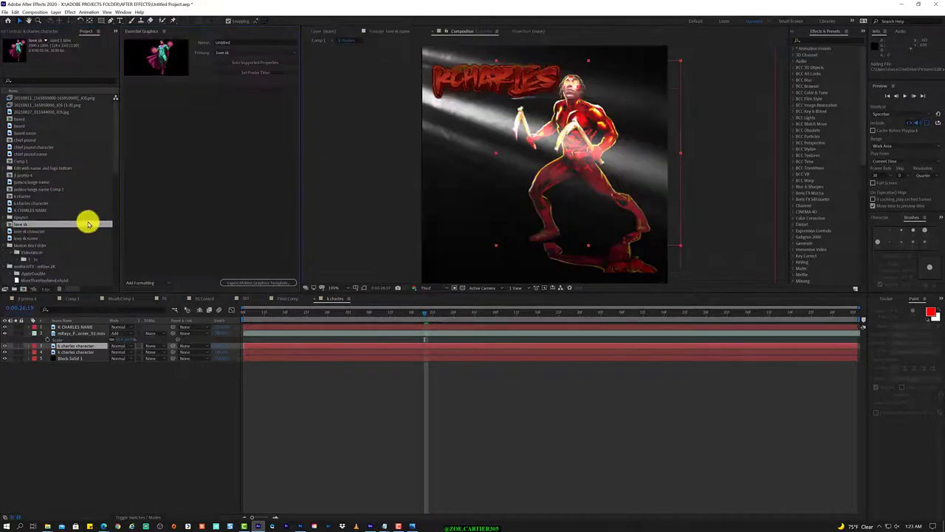
right_click(46, 224)
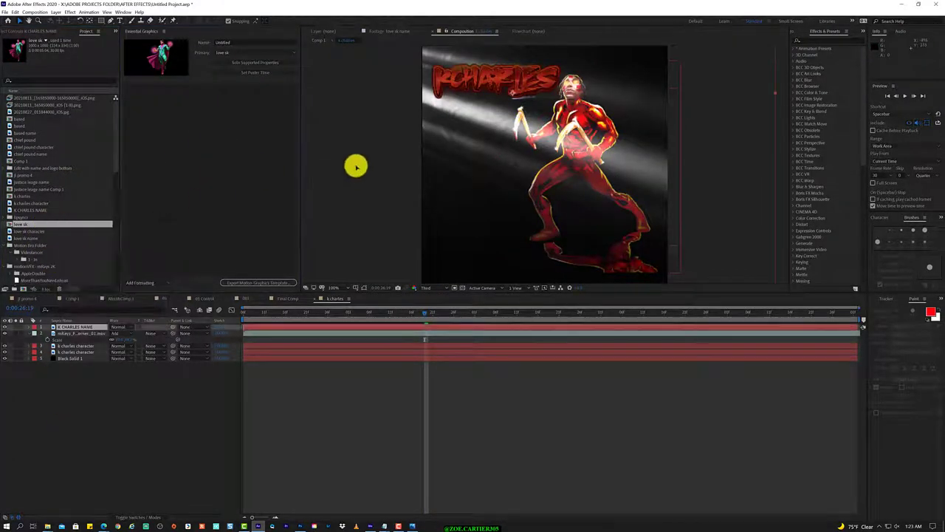
click(162, 31)
click(173, 74)
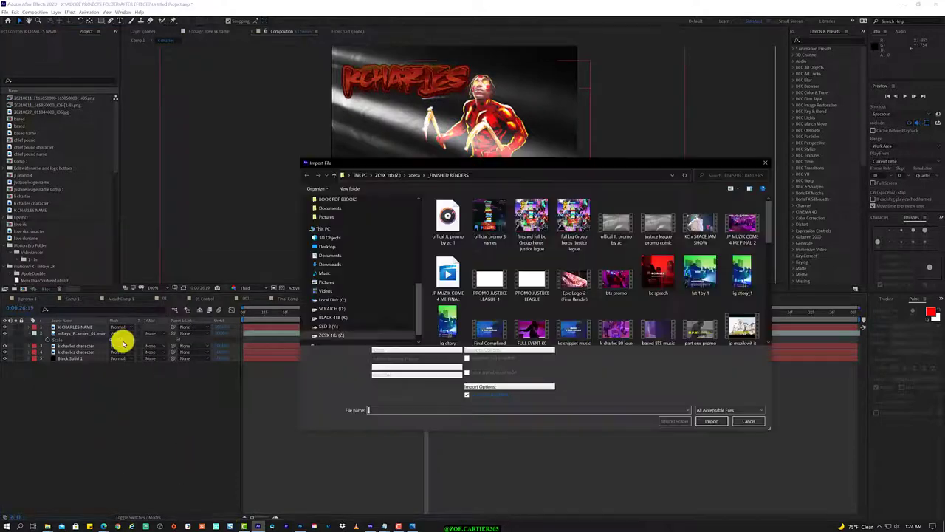
Step: With Ctrl+I, import the new edit body parts folder from OneDrive Pictures via Import Folder
key(ctrl+i)
click(333, 262)
click(539, 217)
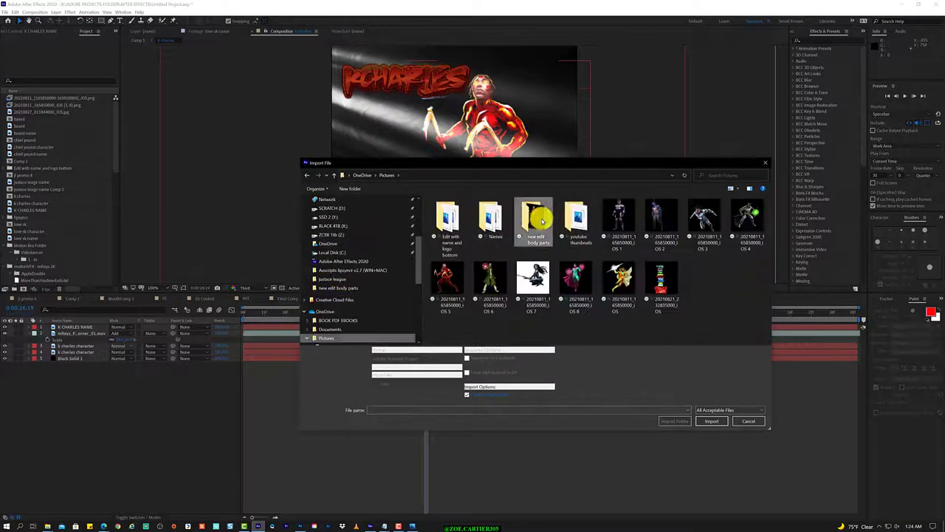
click(673, 420)
Step: Add the six body-part PNGs to the k charles timeline, scale them down and nudge them over the character
shift+click(46, 195)
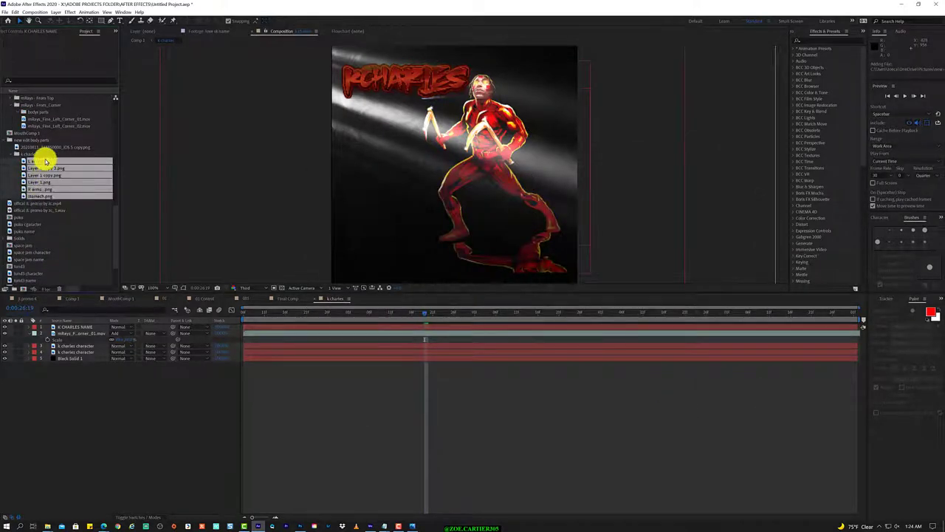
drag(43, 161, 28, 382)
click(47, 383)
key(s)
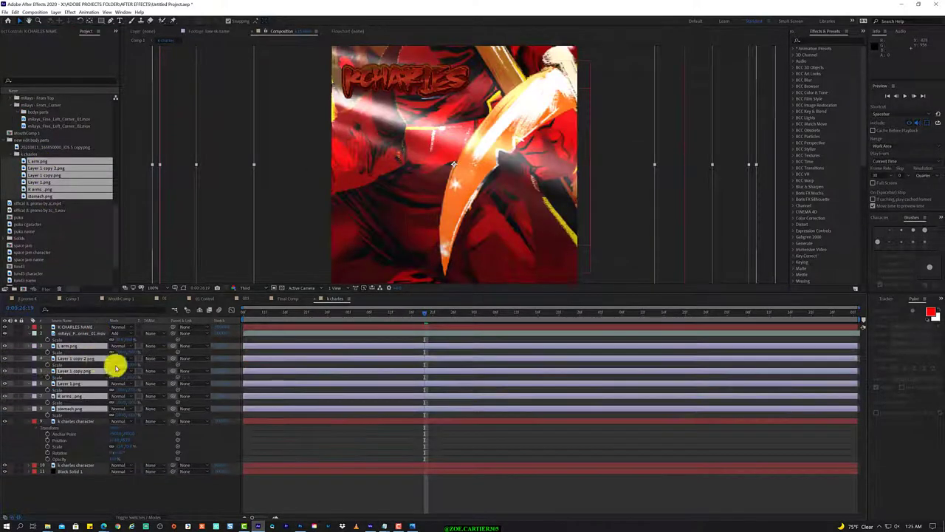
drag(116, 363, 84, 365)
drag(493, 115, 511, 116)
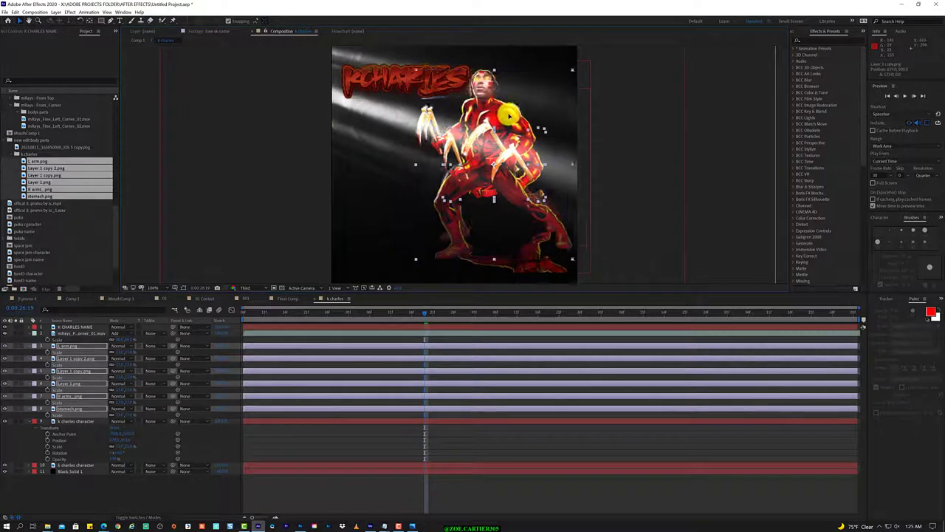
key(s)
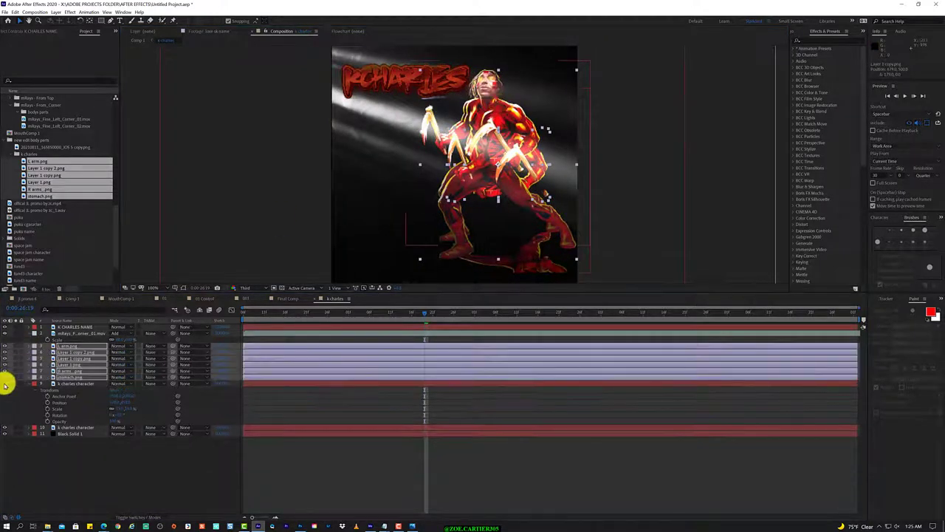
Step: Toggle the body-part layers' visibility, shift the stomach piece right, then delete all six layers
scroll(567, 194, up, 2)
scroll(483, 199, down, 2)
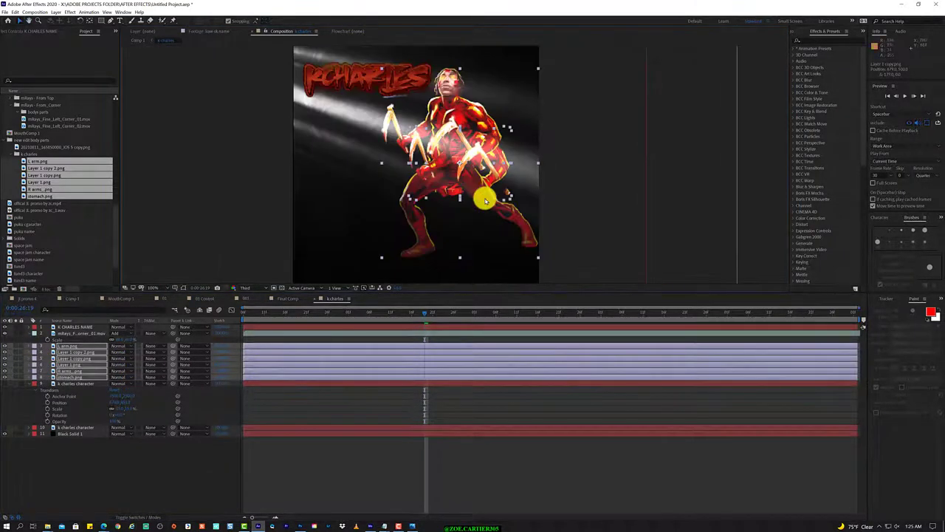
key(ctrl+shift+a)
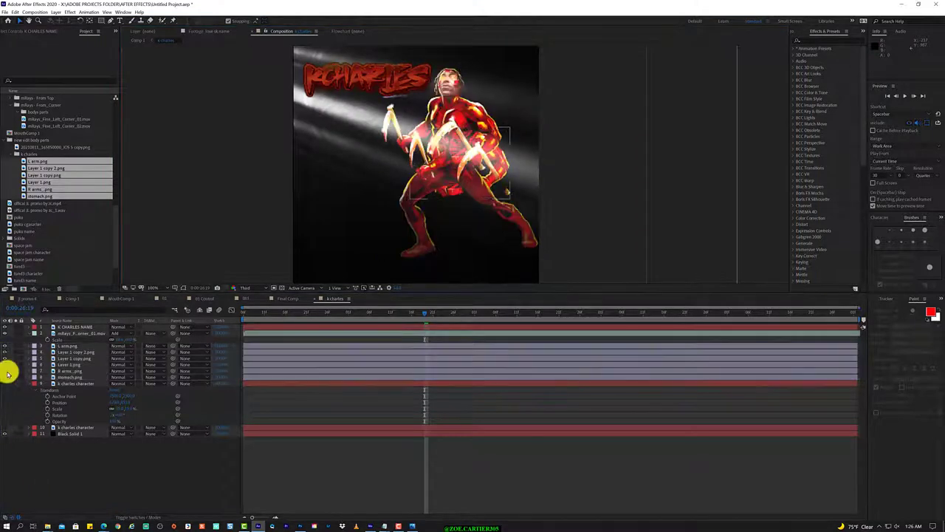
click(6, 346)
drag(5, 346, 5, 373)
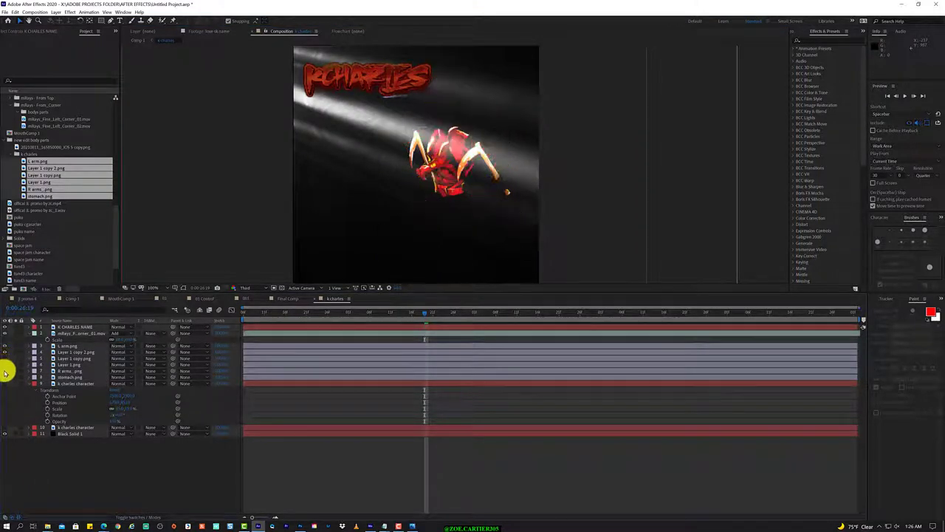
drag(457, 155, 478, 156)
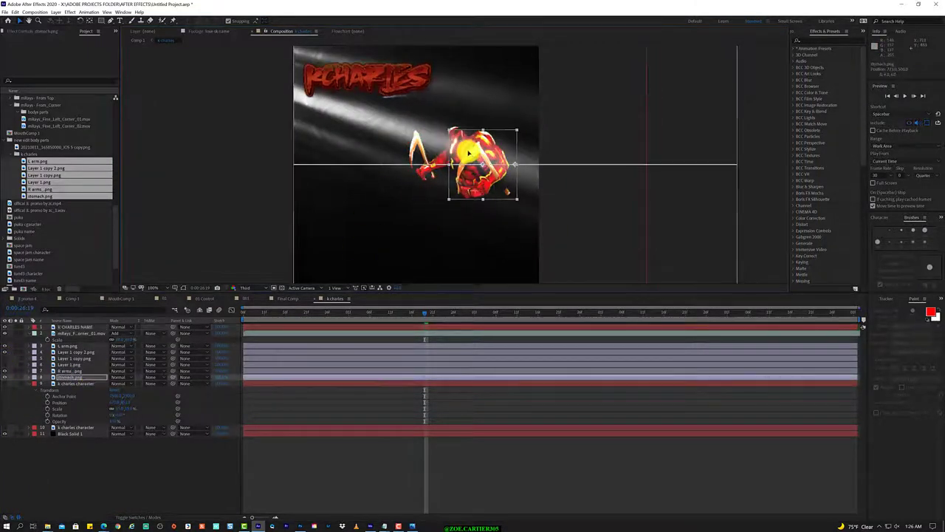
click(89, 345)
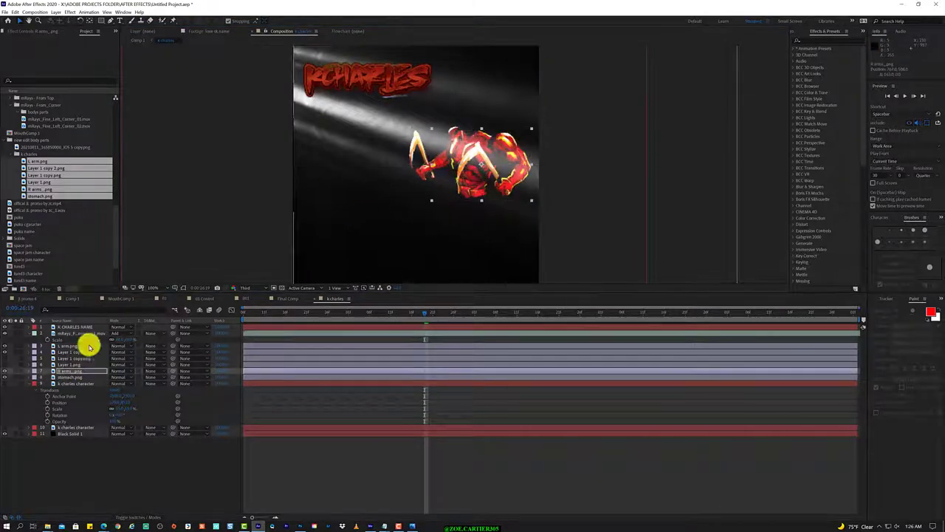
shift+click(104, 378)
key(Delete)
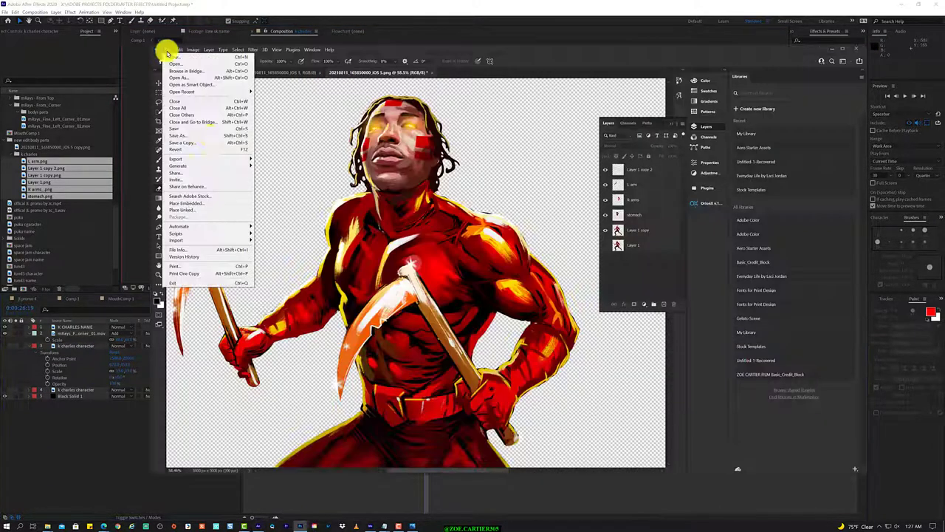
Step: Save a copy of the layered character artwork from Photoshop to the computer
click(199, 91)
click(331, 245)
click(384, 287)
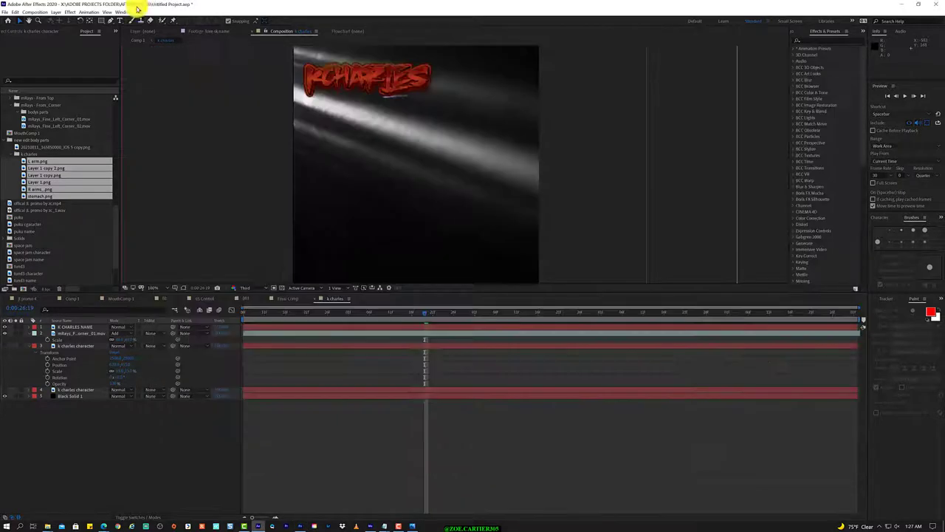
Step: Import the layered character PSD from the edit body parts folder as a composition
key(ctrl+i)
click(344, 295)
double_click(450, 222)
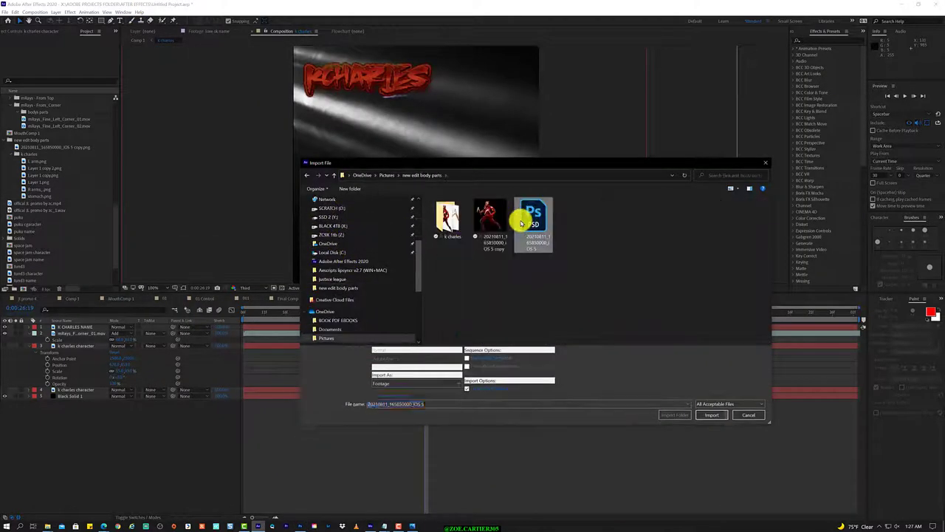
double_click(523, 228)
click(484, 306)
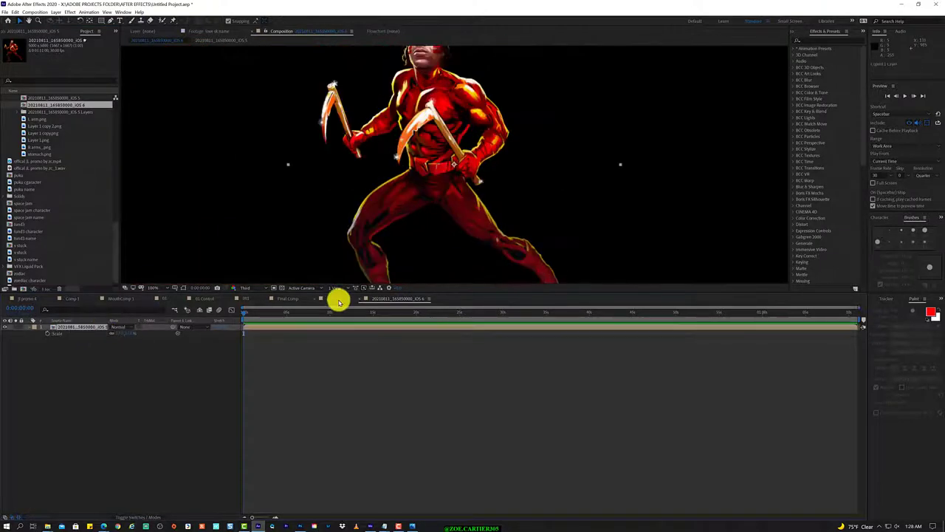
Step: In k charles, scale the imported character up to fill the comp and open its precomp
click(336, 299)
scroll(505, 99, down, 3)
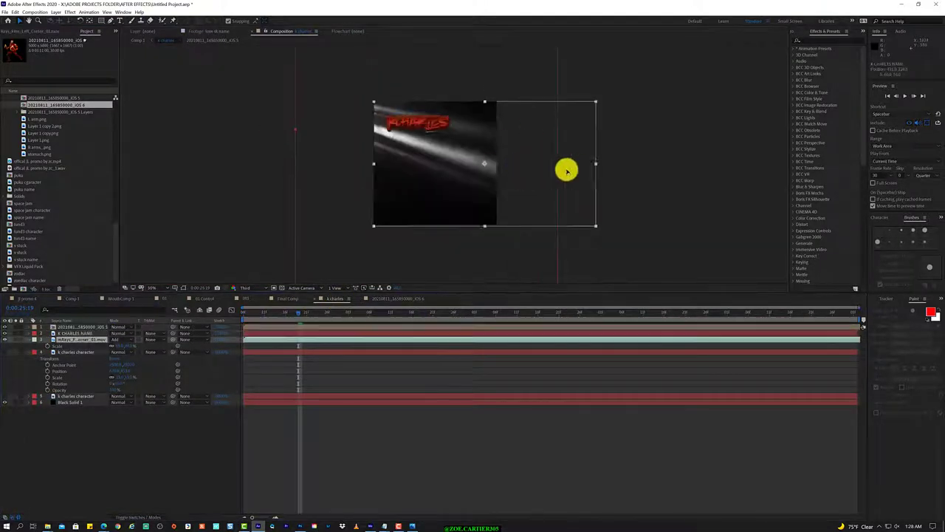
key(s)
mouse_move(128, 333)
mouse_down()
mouse_move(454, 137)
mouse_move(261, 261)
mouse_move(475, 158)
mouse_move(107, 432)
mouse_move(52, 359)
mouse_up()
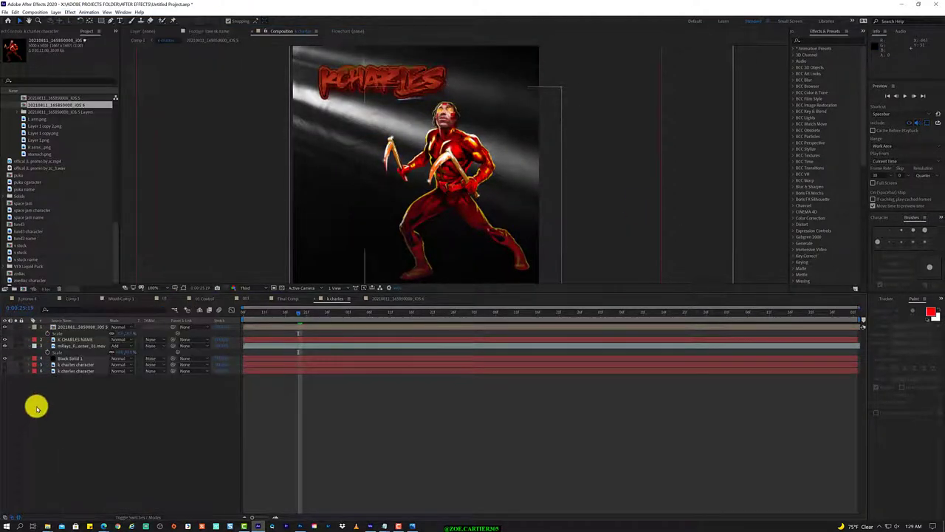
double_click(53, 327)
Step: Check the arm artwork alone, restore all layers, and preview the stomach layer's scale animation
alt+click(6, 347)
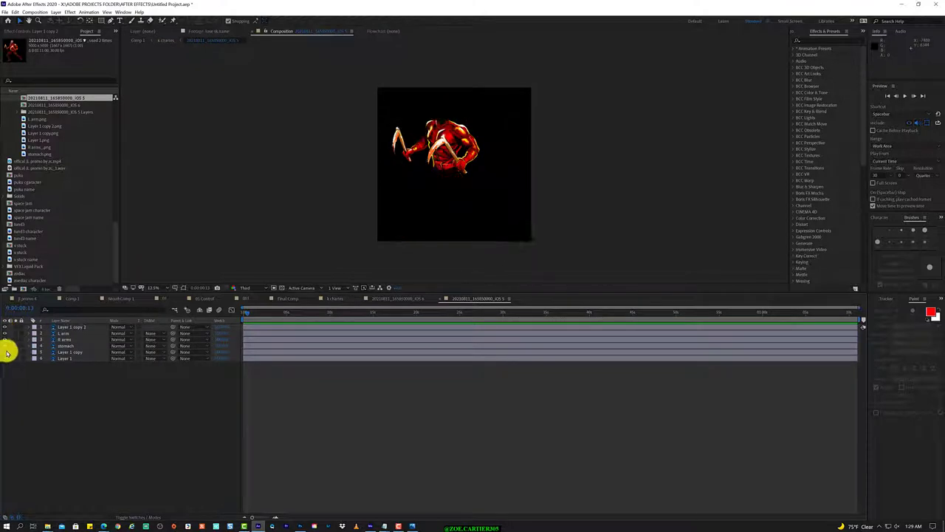
alt+click(6, 347)
click(67, 346)
key(s)
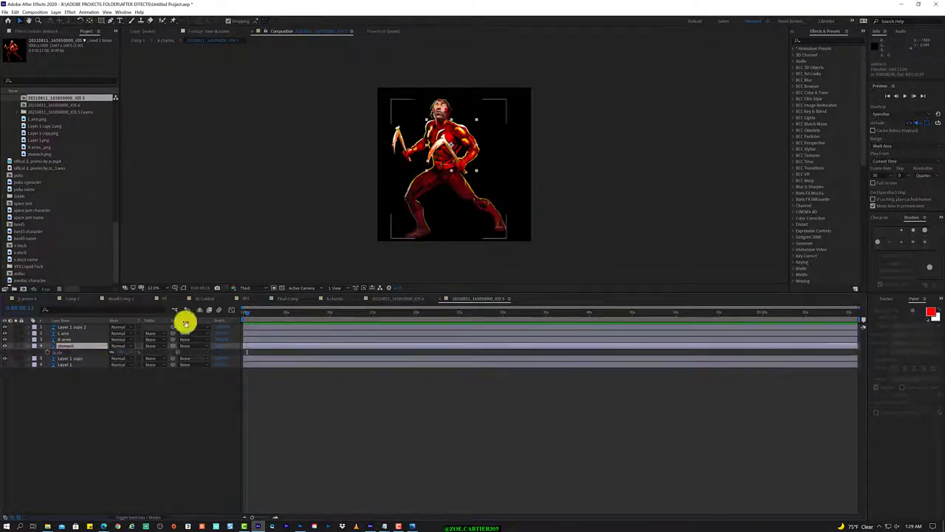
key(Return)
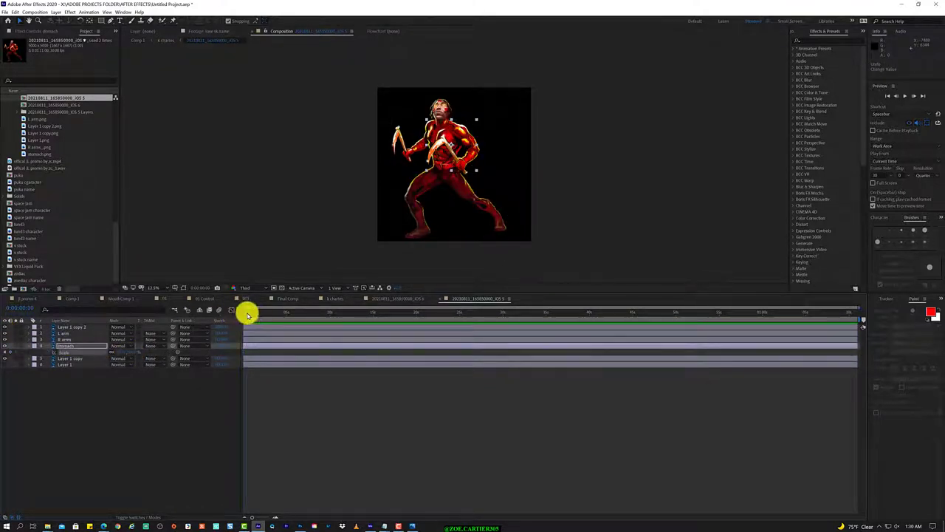
key(space)
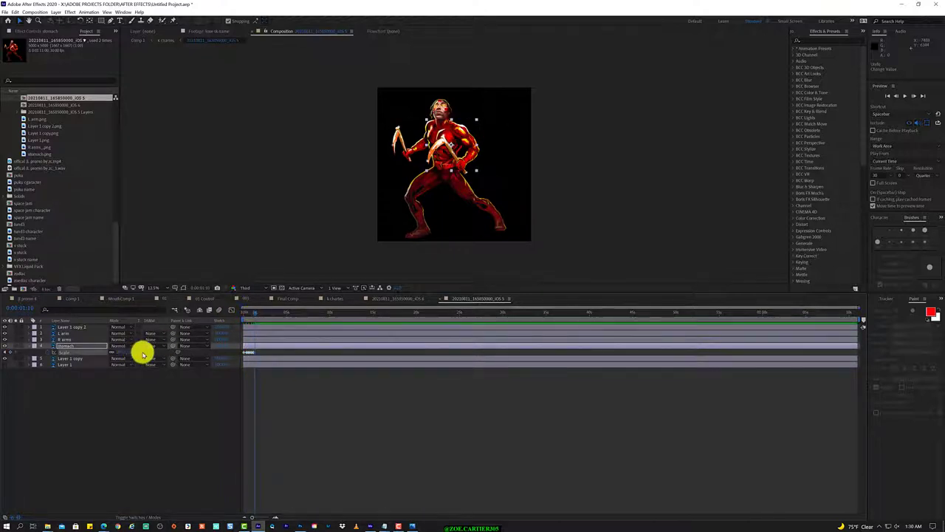
Step: Add a loopOut("pingpong") expression to the stomach's Scale and preview the loop
right_click(71, 352)
click(92, 418)
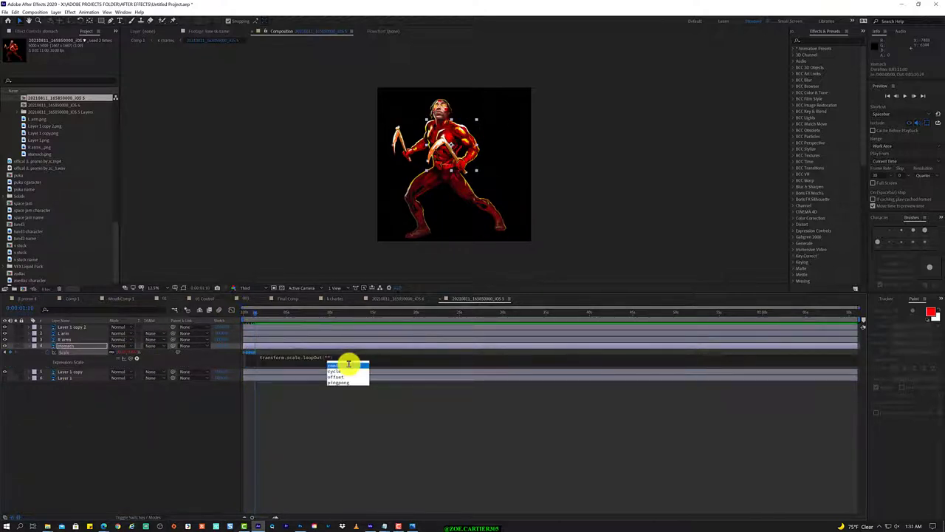
click(348, 362)
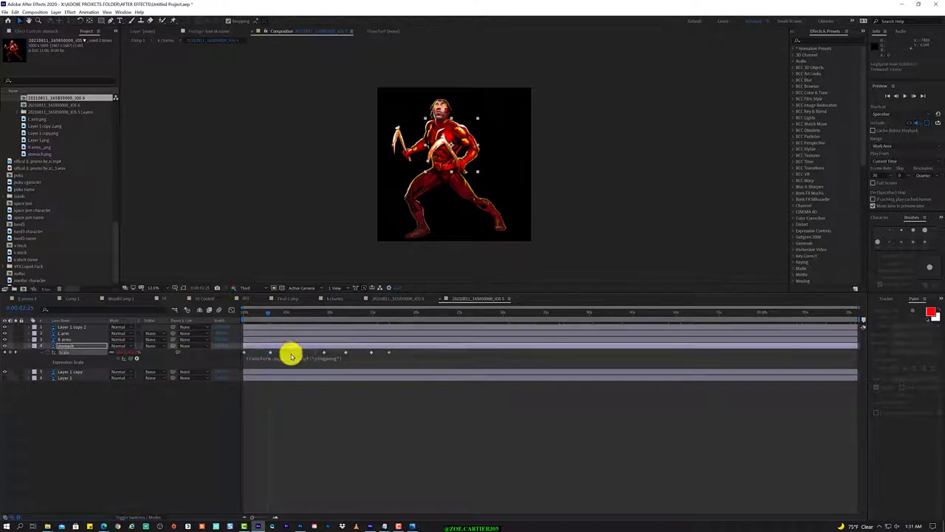
key(space)
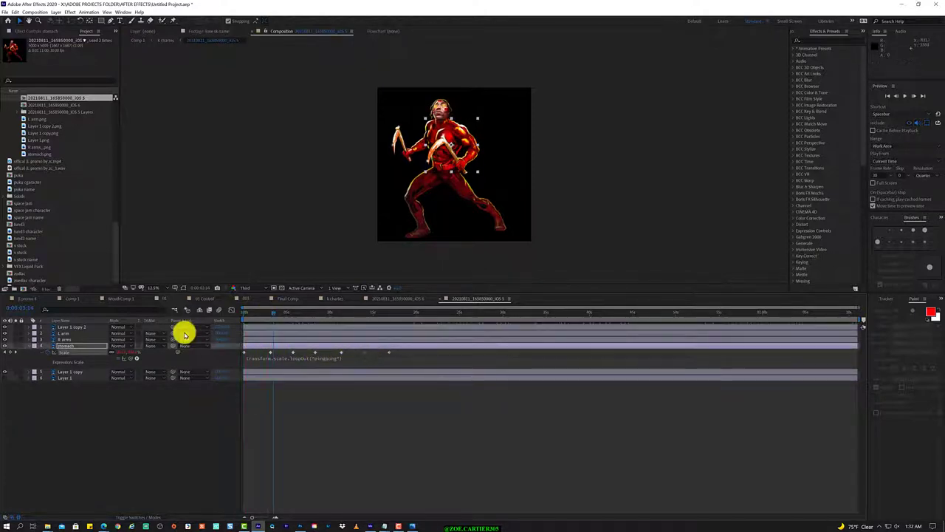
Step: Confirm a settings change, then delete the stomach's selected scale keyframes and stop playback
click(35, 12)
click(69, 69)
click(165, 187)
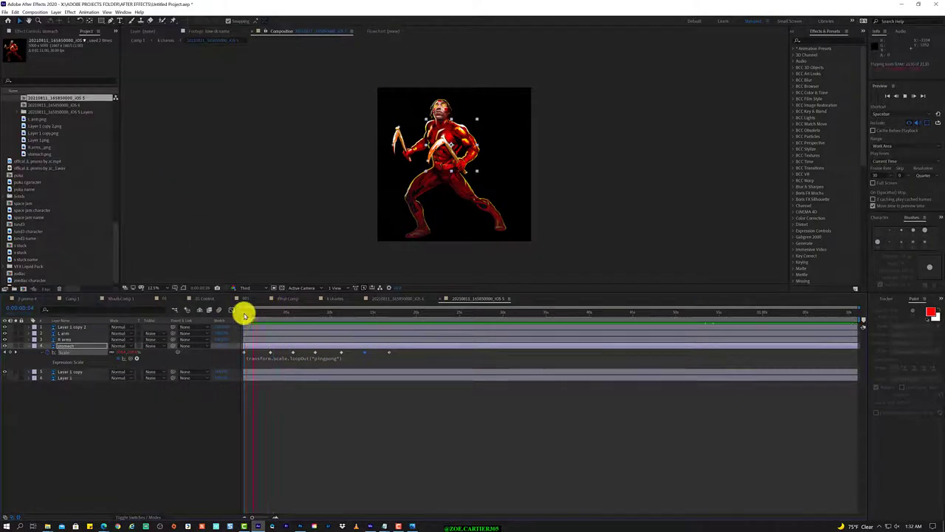
drag(251, 347, 391, 355)
key(Delete)
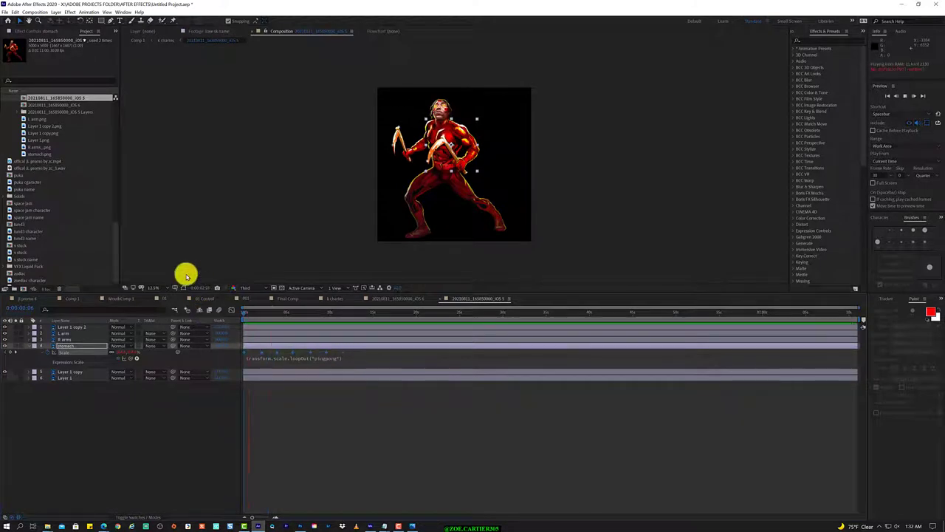
key(space)
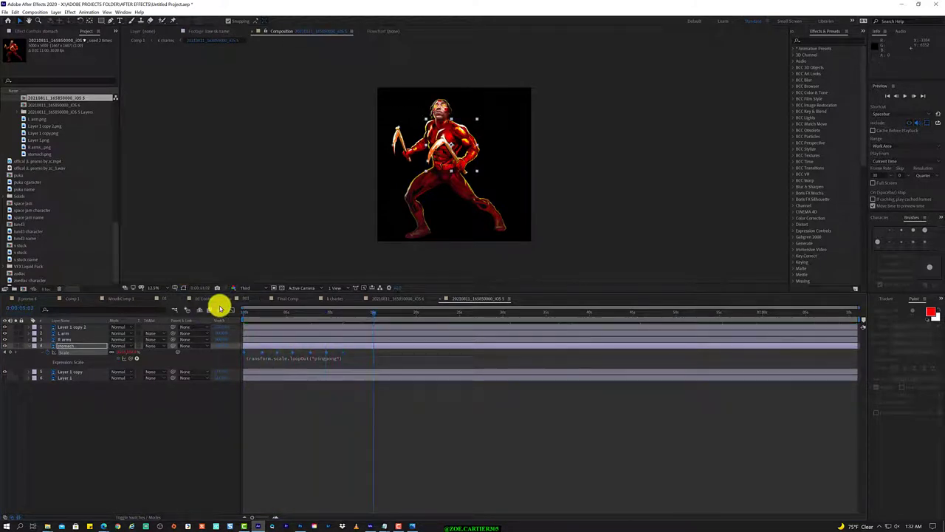
Step: Inspect the R arms layer's anchor point and view the layer on its own before returning
click(92, 339)
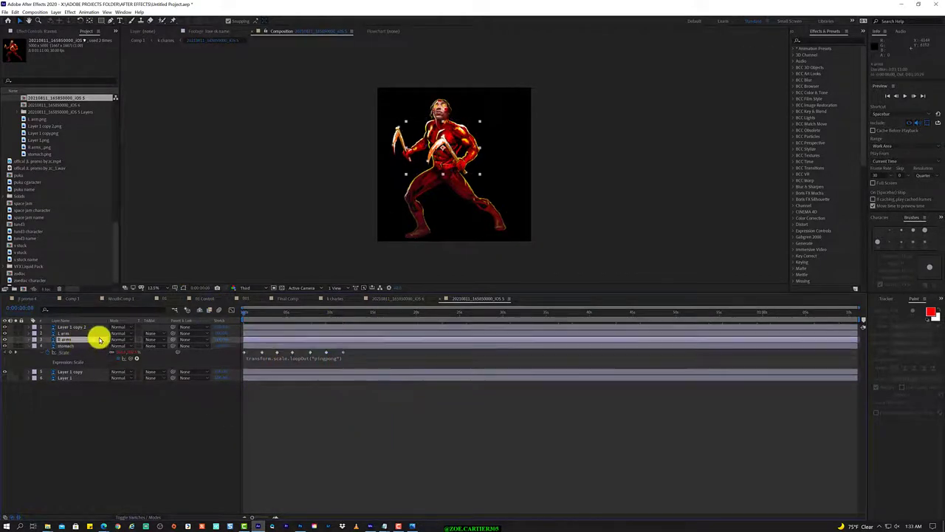
key(a)
scroll(446, 138, down, 2)
scroll(443, 137, up, 4)
double_click(432, 133)
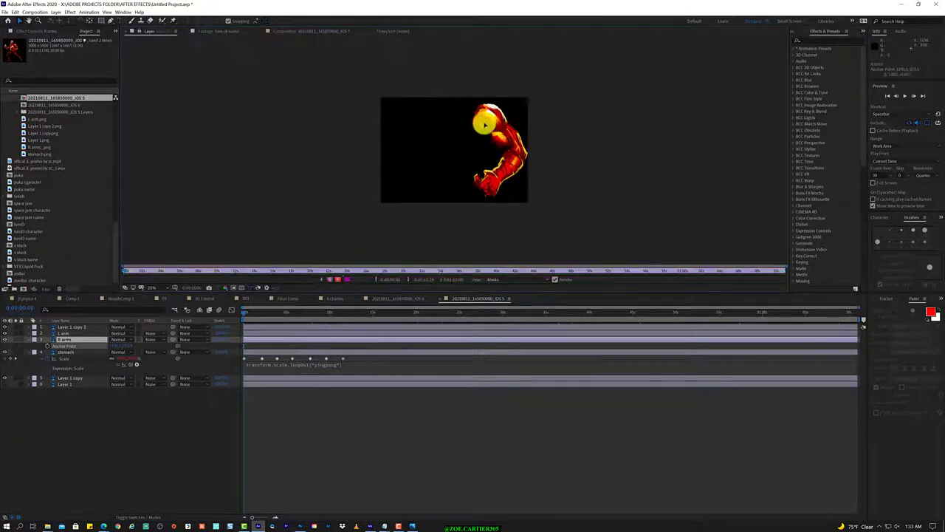
click(310, 31)
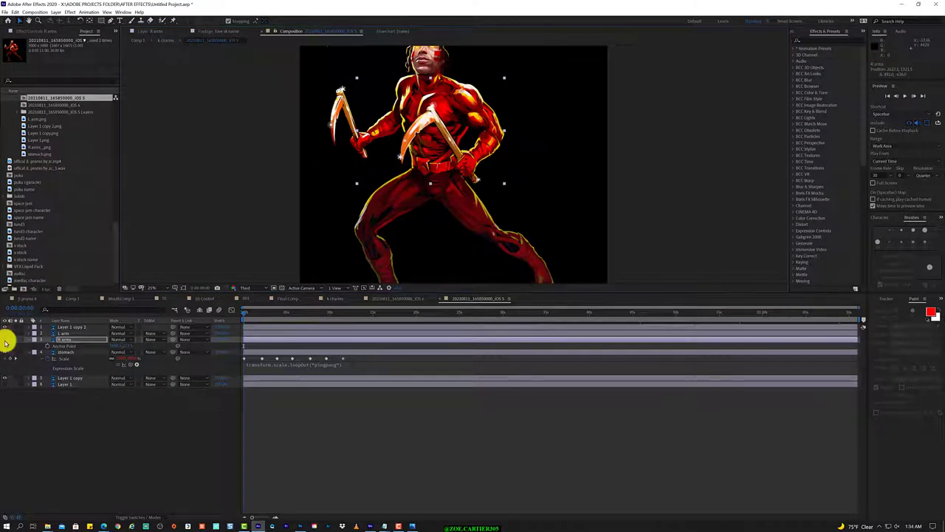
Step: Duplicate Layer 1 copy into Layer 1 copy 3, undoing a test offset so it sits on the original
click(80, 379)
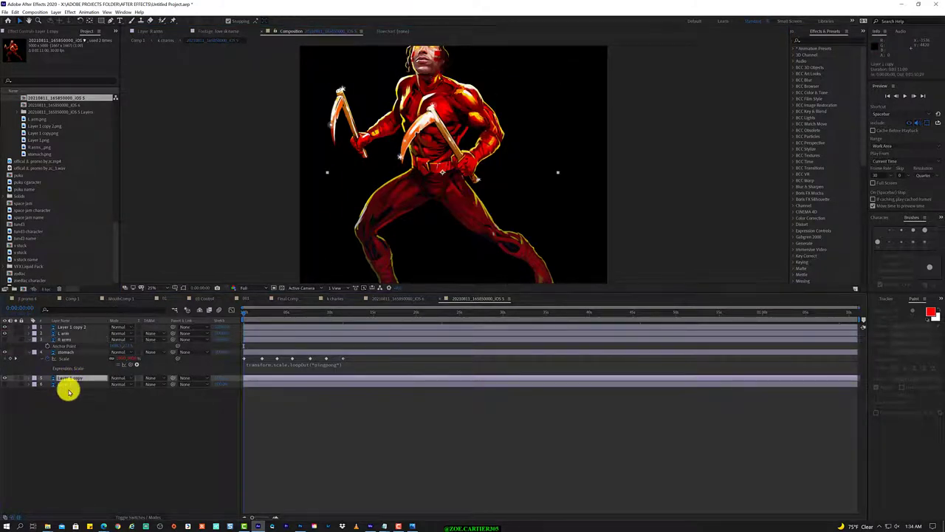
key(ctrl+d)
click(29, 12)
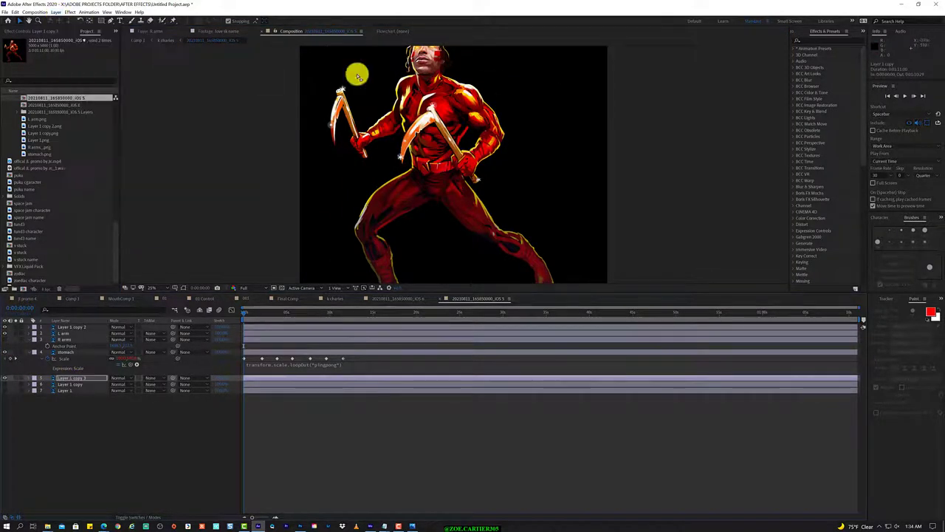
drag(464, 79, 439, 111)
key(ctrl+z)
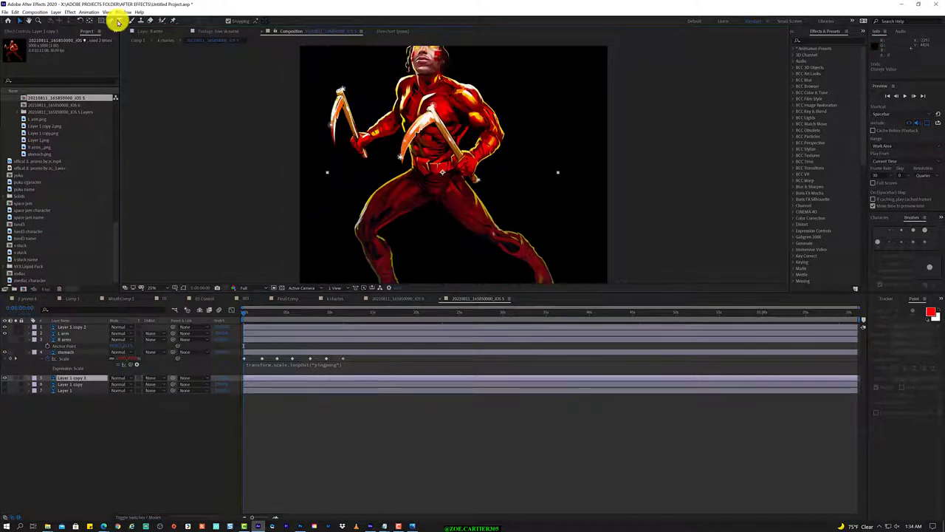
Step: Switch to the Puppet Position Pin tool and pin both of the figure's legs
click(150, 21)
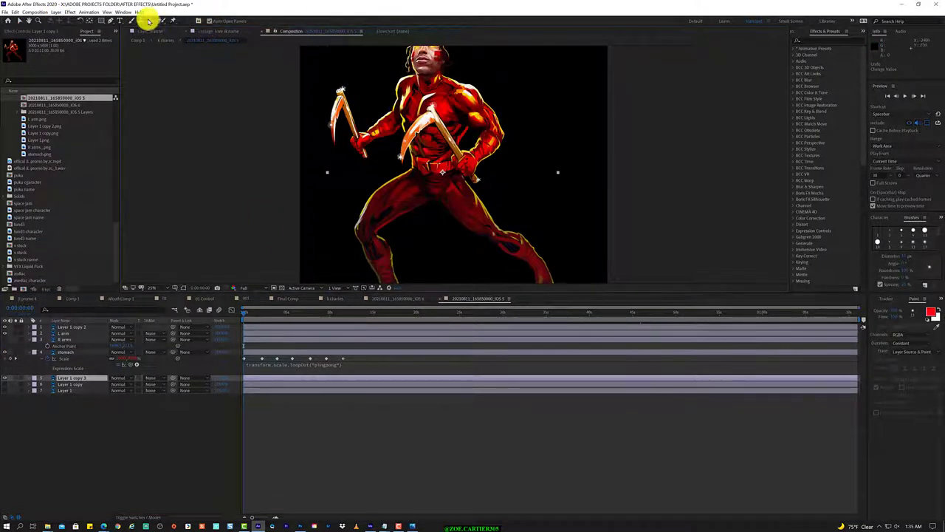
key(comma)
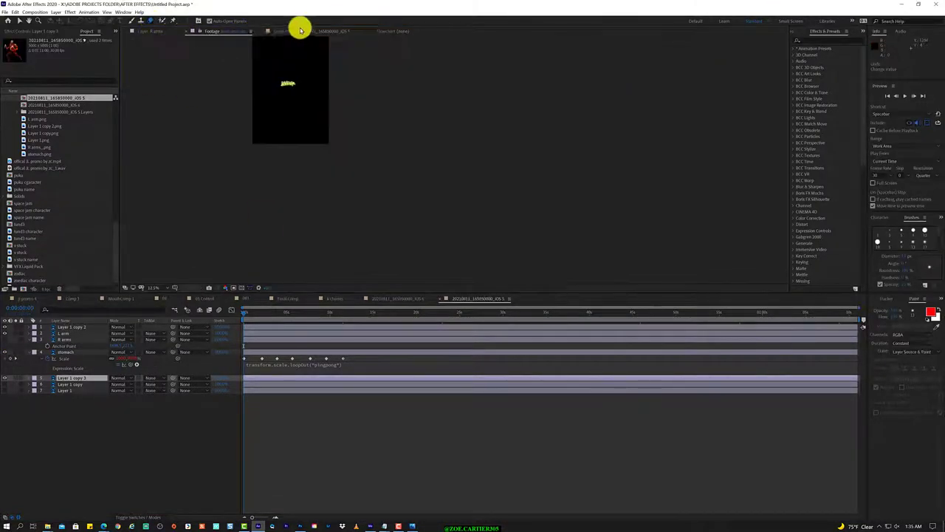
key(period)
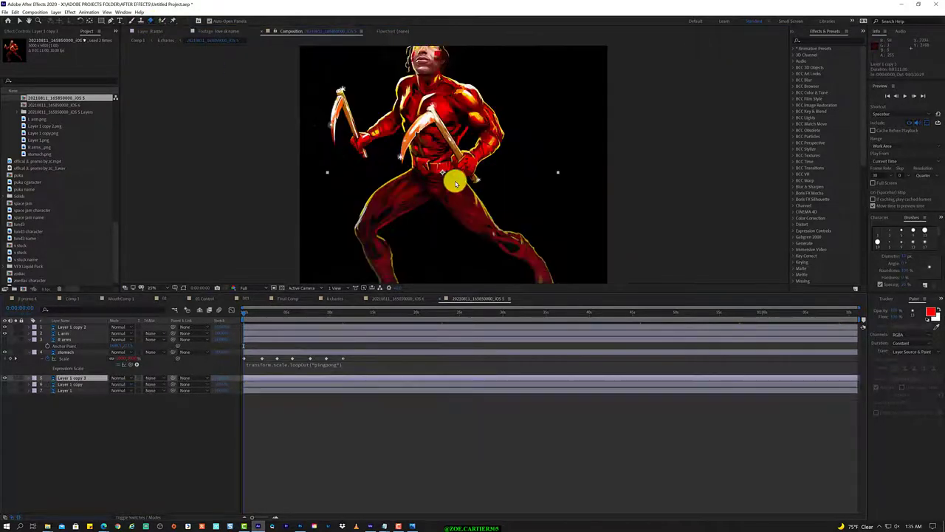
key(ctrl+p)
click(366, 224)
click(490, 235)
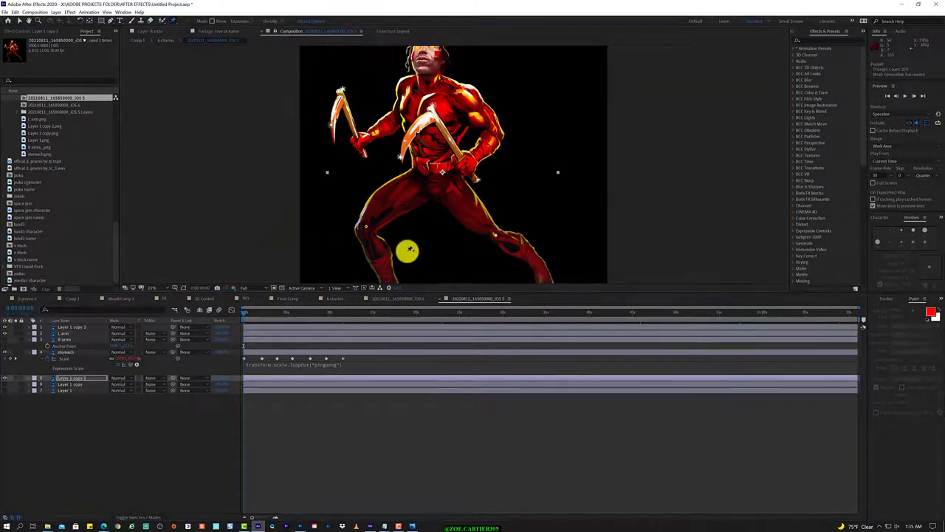
key(comma)
key(F3)
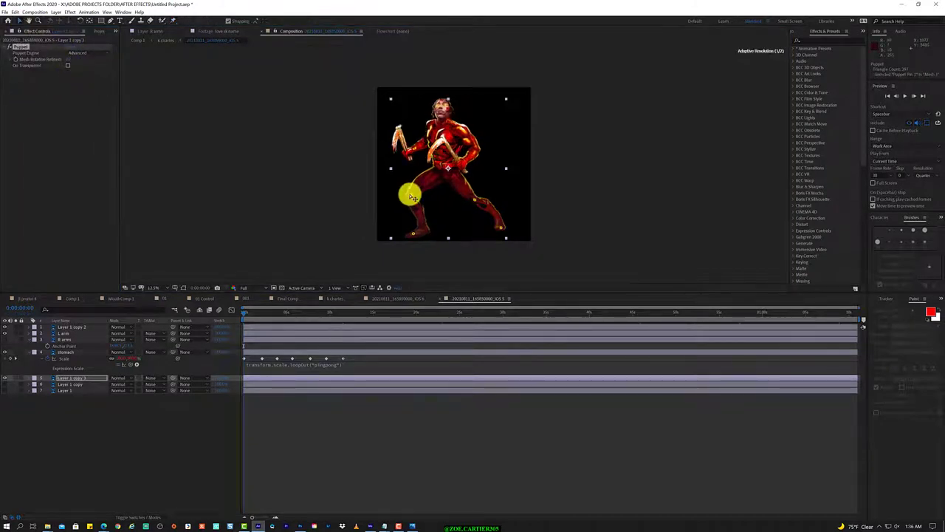
Step: Drag the leg pins to re-pose the figure and expand the Puppet mesh's Deform pins in the timeline
mouse_move(409, 195)
mouse_down()
mouse_move(430, 238)
mouse_move(411, 240)
mouse_up()
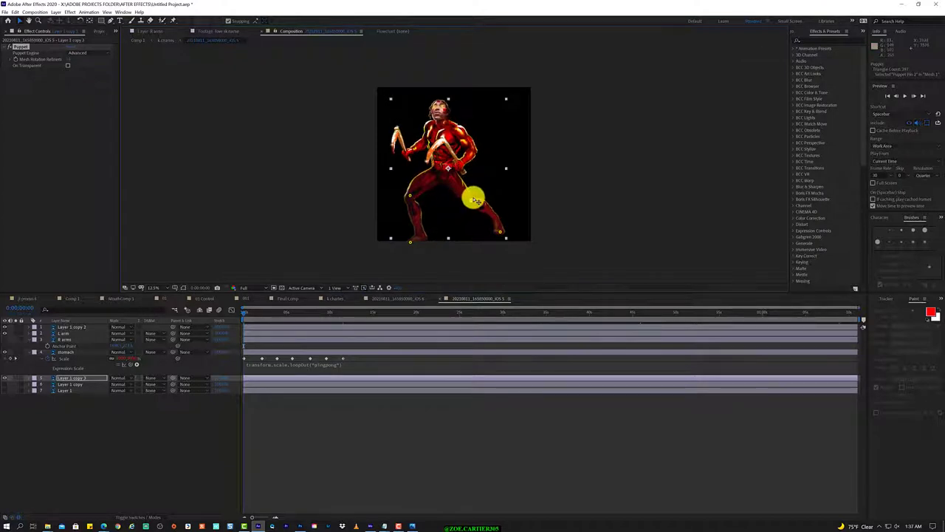
click(34, 377)
click(46, 396)
click(48, 421)
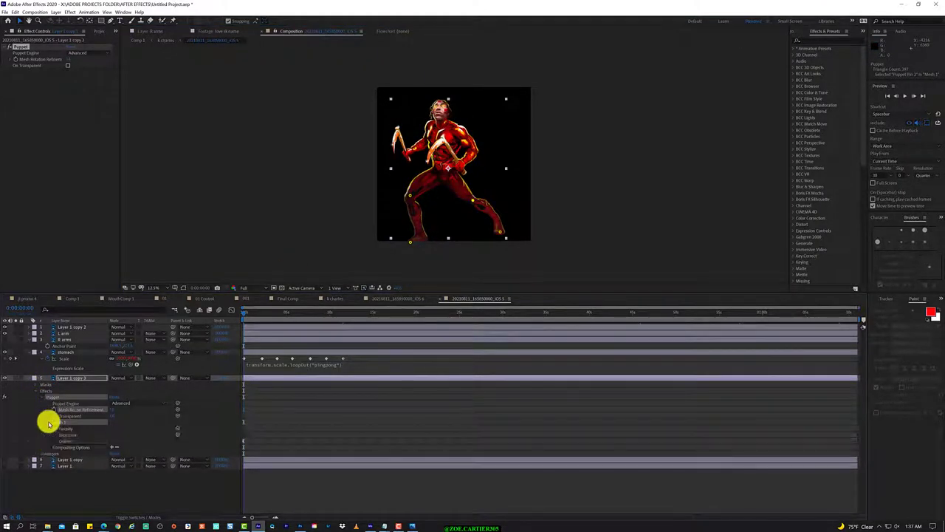
click(48, 423)
right_click(51, 395)
key(Escape)
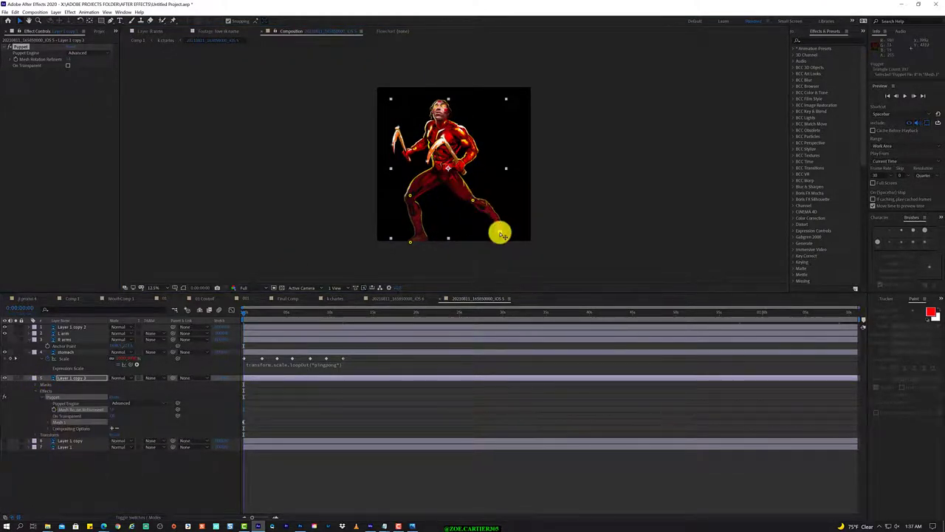
drag(499, 235, 500, 232)
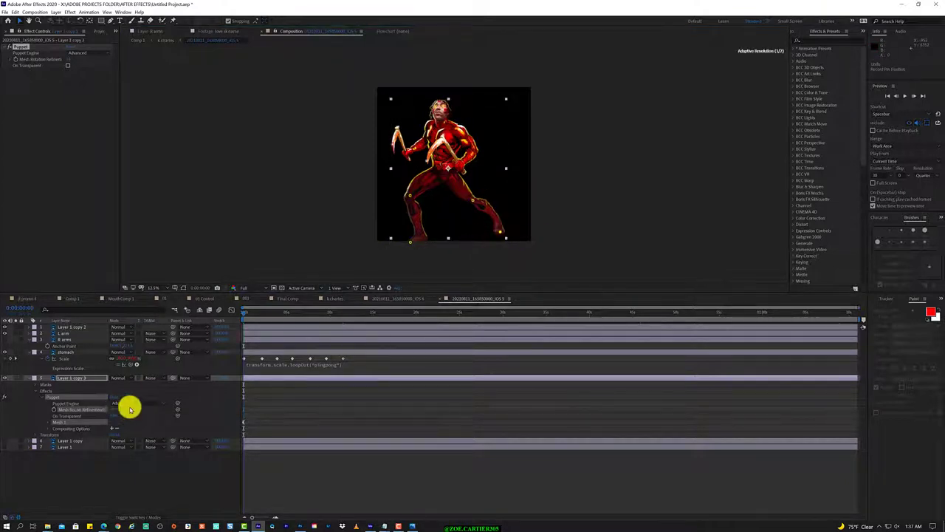
click(48, 422)
click(49, 441)
click(59, 466)
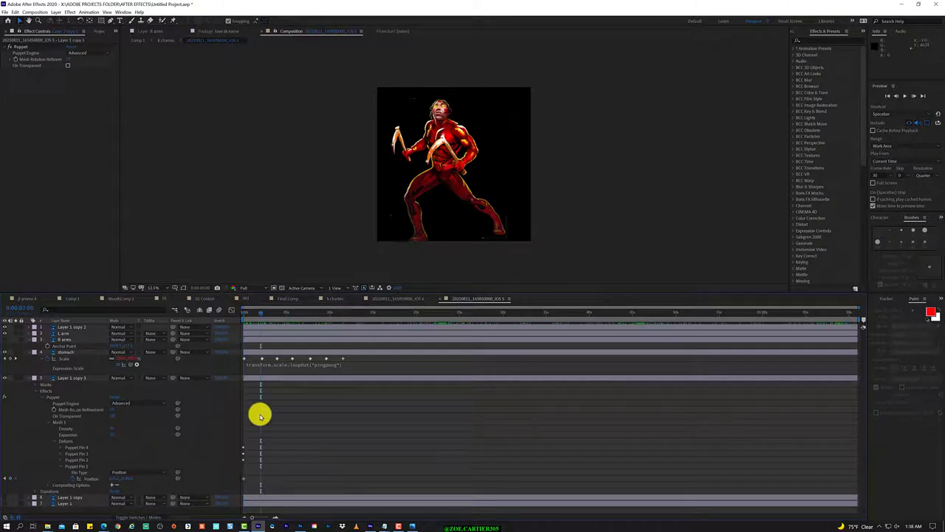
Step: Select and inspect Puppet Pins 3 and 4 on the figure
click(78, 378)
click(86, 447)
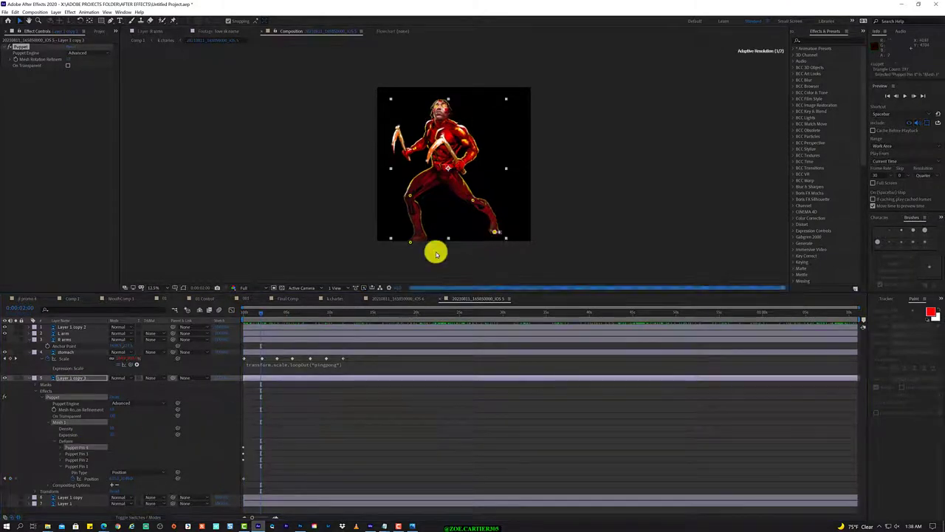
click(62, 446)
click(410, 241)
key(comma)
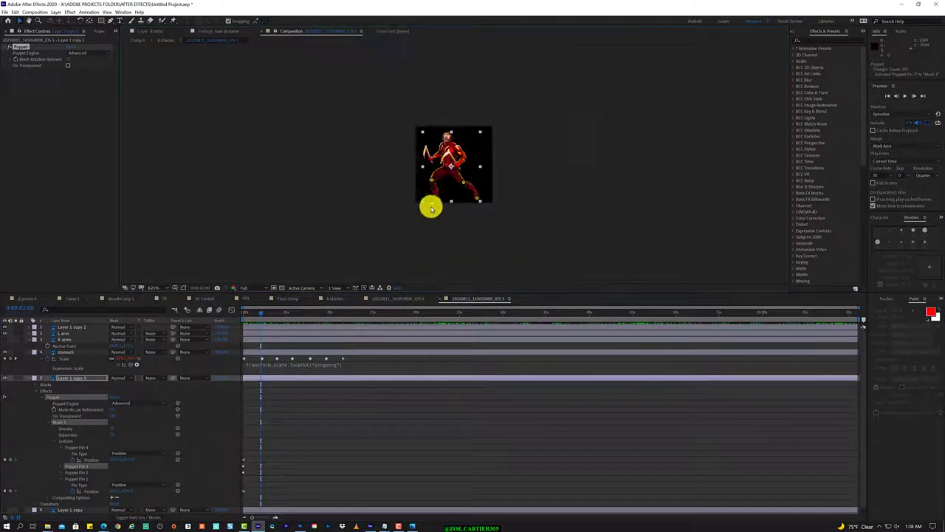
click(432, 203)
key(period)
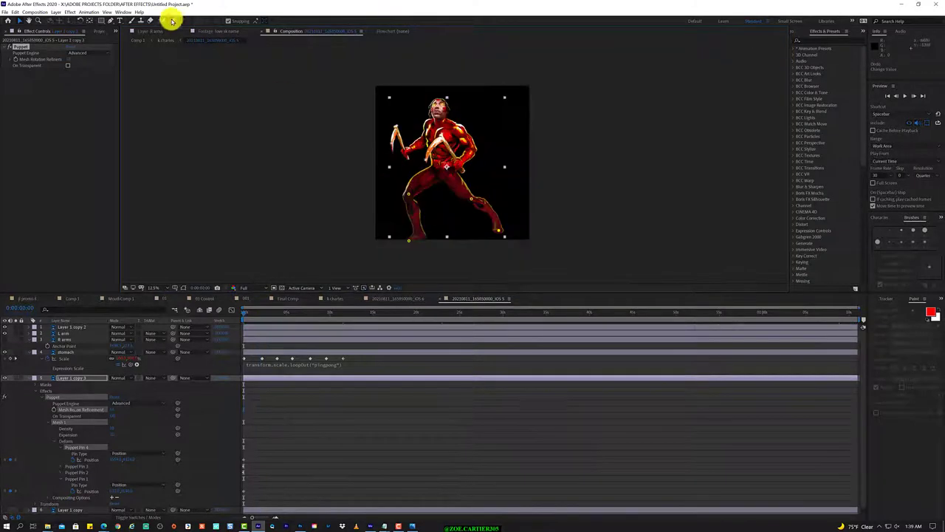
Step: Add Puppet Pins 5–8 on the torso and head, then test-move a lower pin
click(169, 23)
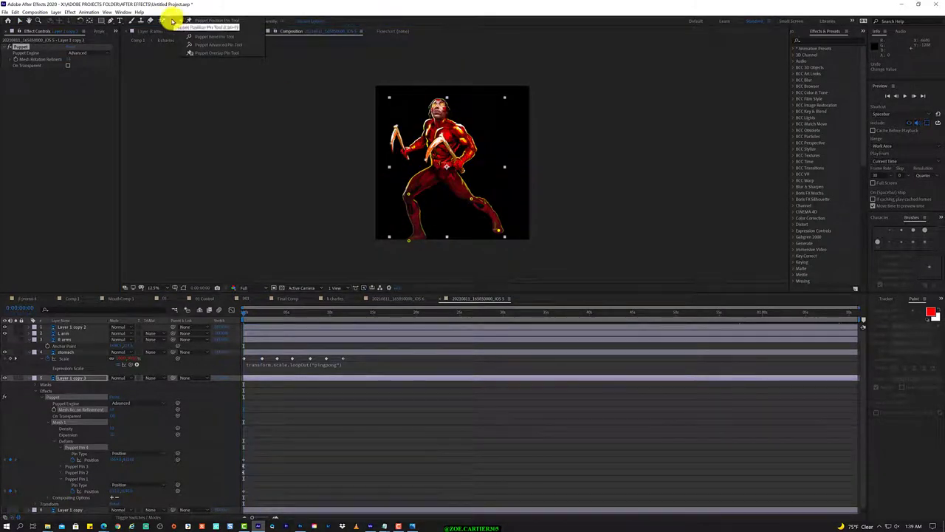
click(438, 163)
click(453, 130)
click(426, 125)
click(433, 99)
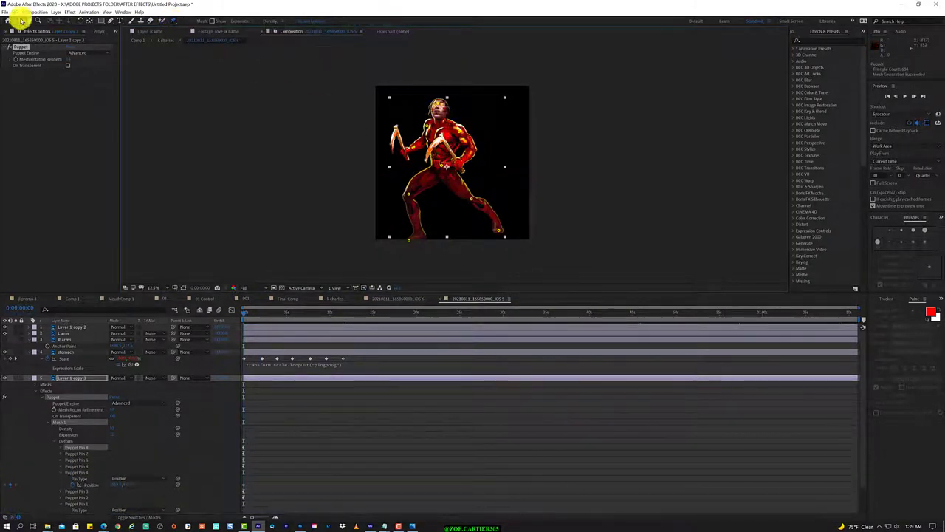
click(21, 21)
drag(408, 195, 409, 194)
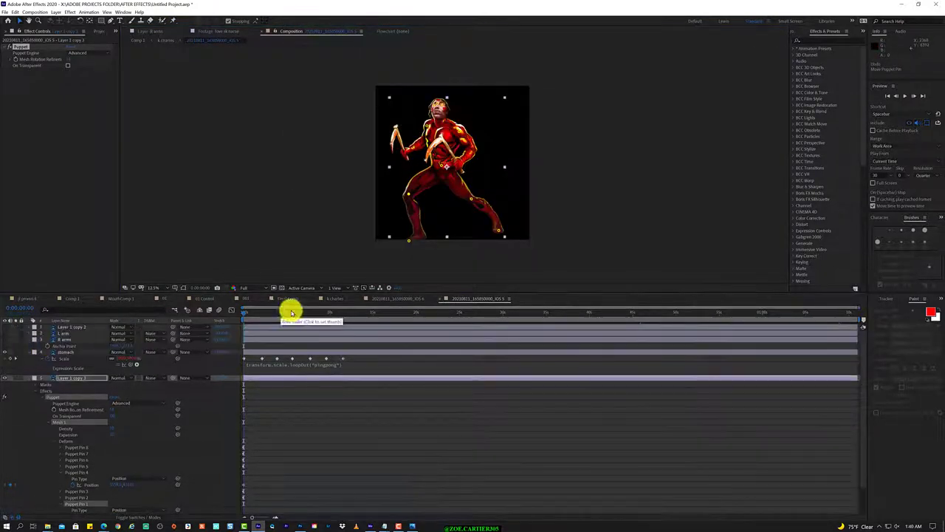
Step: Switch to the Puppet Overlap Pin tool and zoom the viewer to 25%
click(30, 377)
click(174, 21)
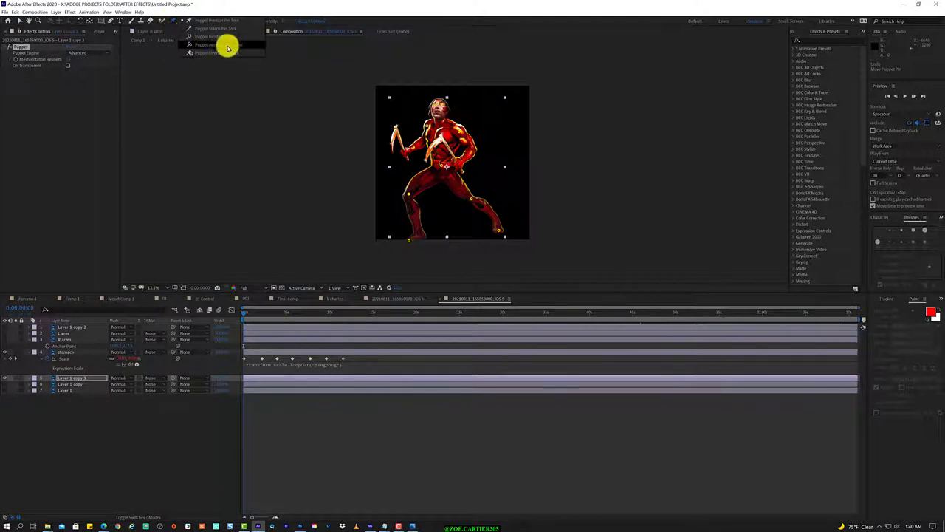
click(253, 53)
key(period)
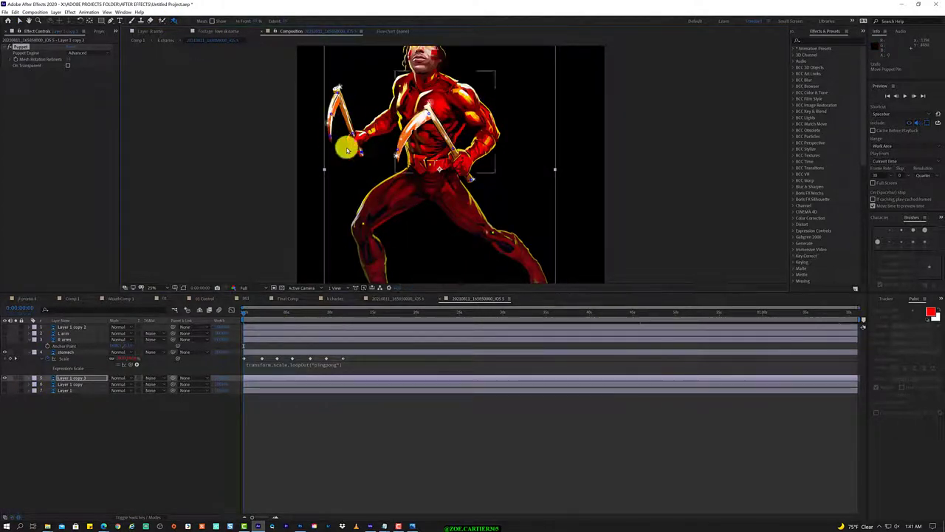
Step: Review the Puppet pin type options and keep the Advanced puppet engine
click(29, 377)
click(126, 455)
click(120, 378)
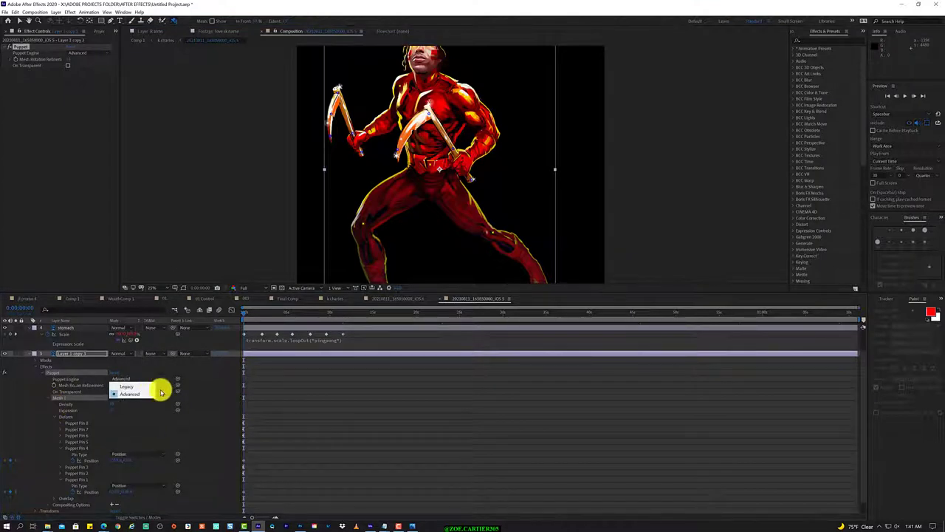
click(158, 391)
click(61, 447)
click(68, 417)
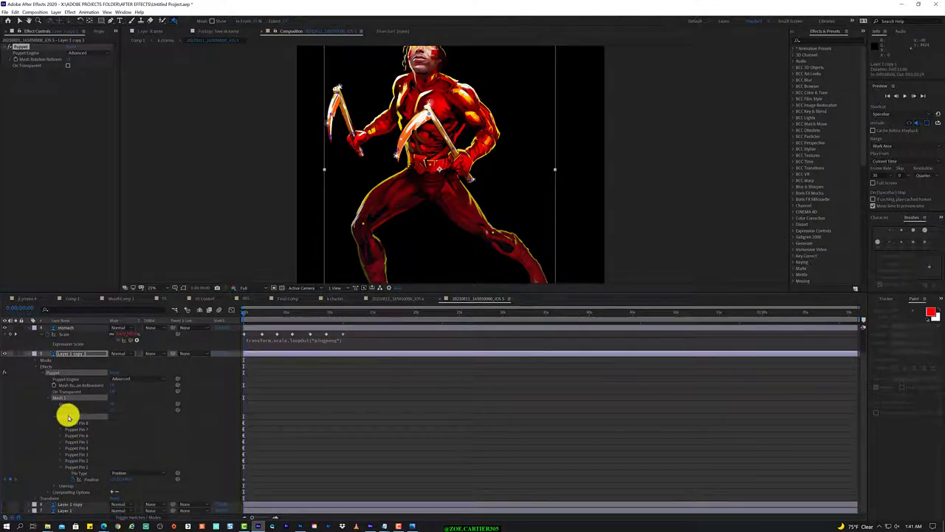
click(48, 397)
click(47, 423)
scroll(80, 463, down, 1)
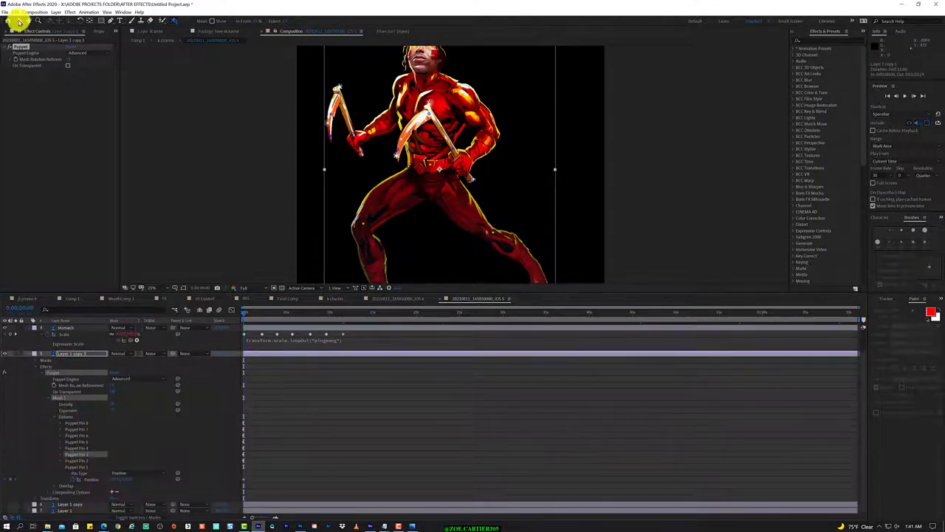
Step: Place an overlap pin, expand Overlap 7, and shift the left-leg pin slightly
click(341, 244)
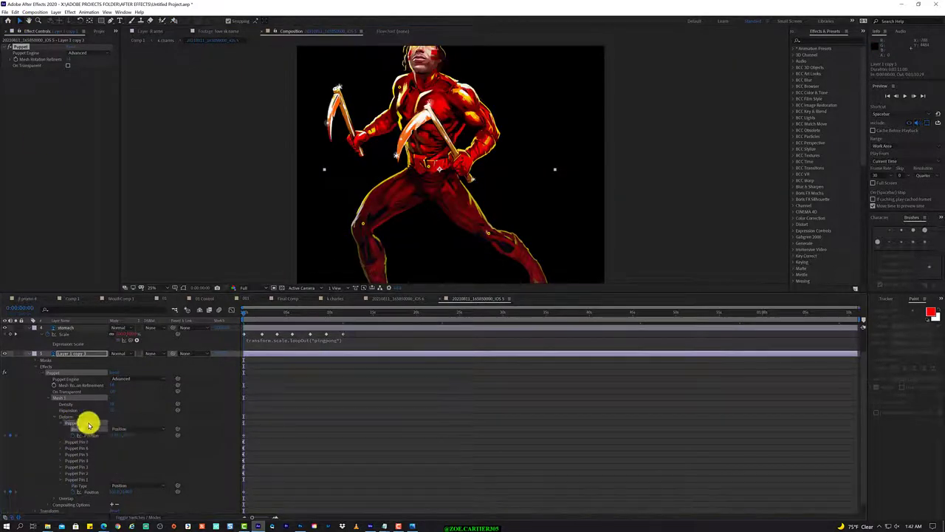
scroll(247, 266, down, 2)
scroll(79, 470, down, 3)
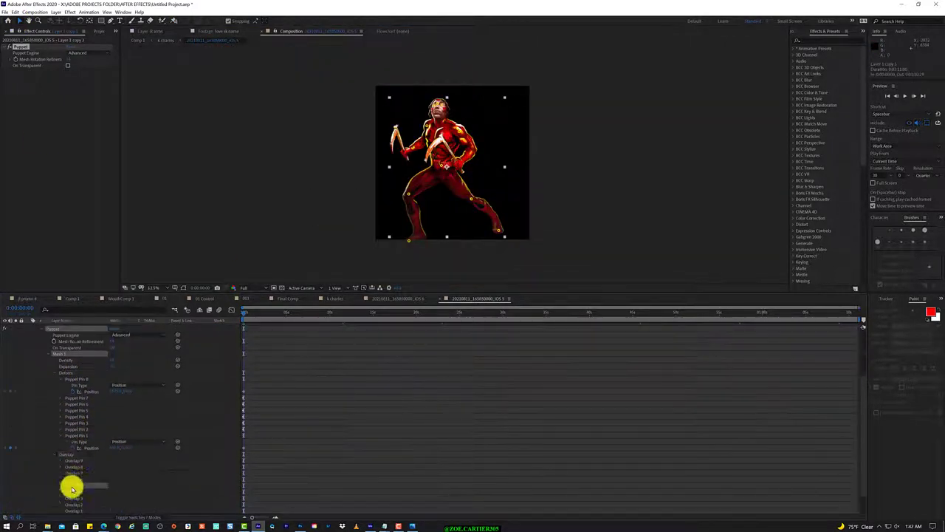
key(period)
click(60, 467)
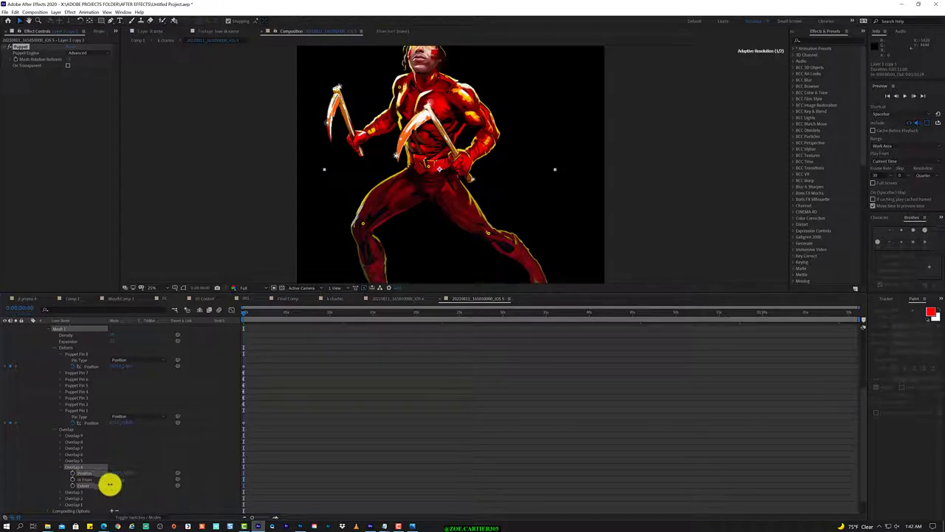
click(60, 448)
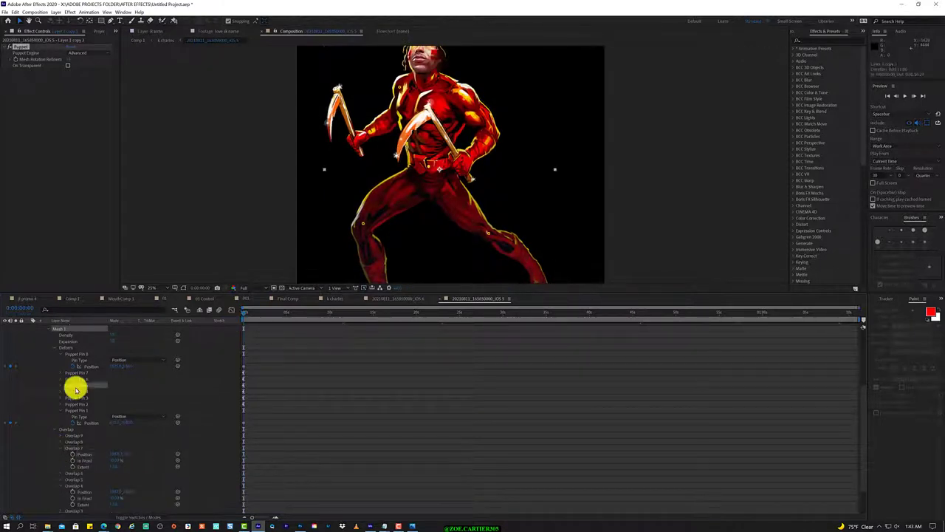
drag(362, 223, 371, 219)
scroll(449, 110, down, 1)
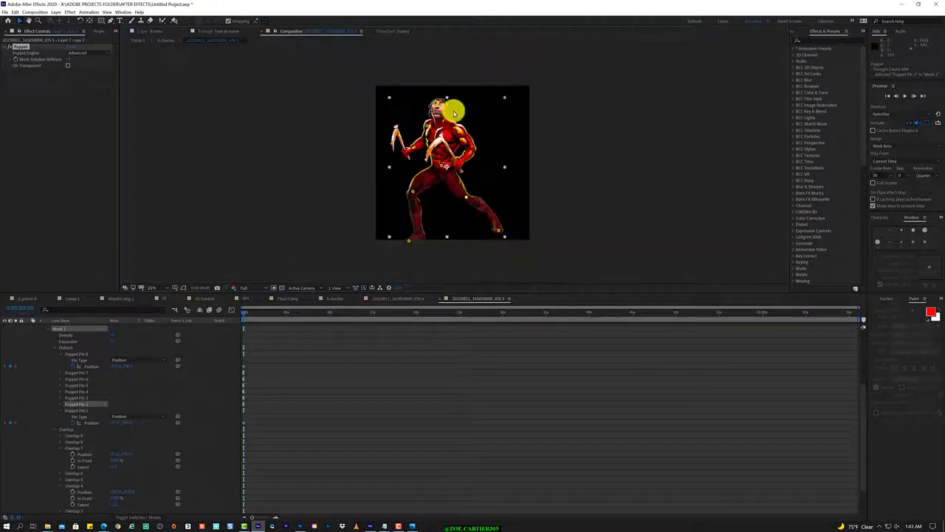
scroll(406, 185, up, 1)
click(406, 184)
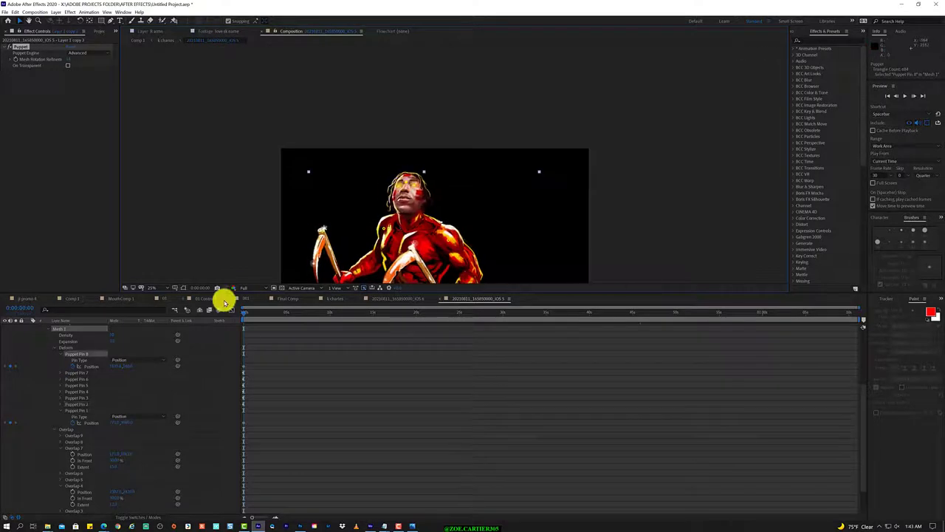
scroll(95, 414, up, 2)
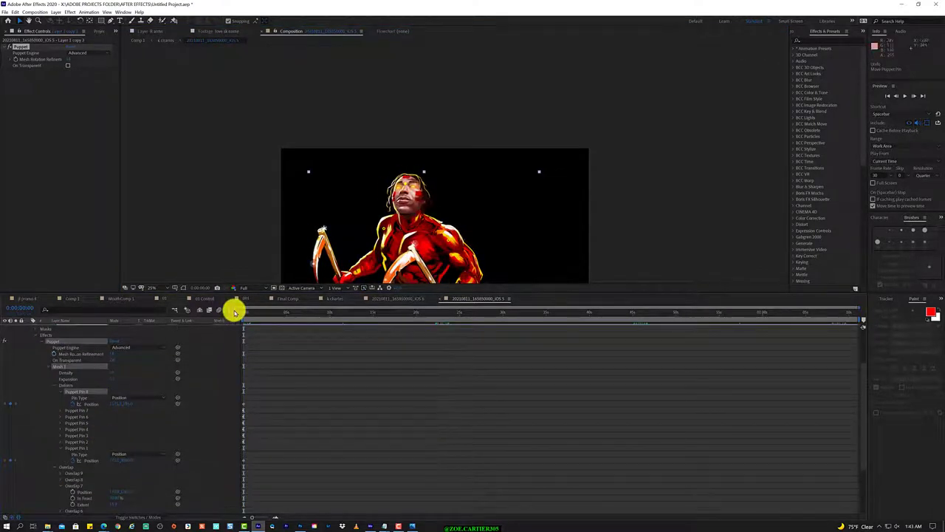
Step: Add a loopOut("pingpong") expression to Puppet Pin 7's Position and preview it
right_click(91, 421)
click(118, 408)
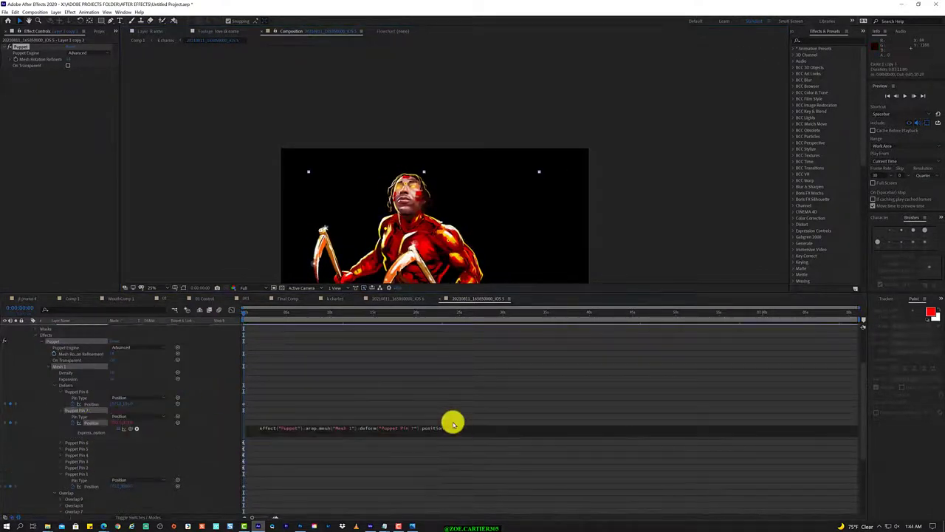
click(475, 448)
click(237, 311)
key(space)
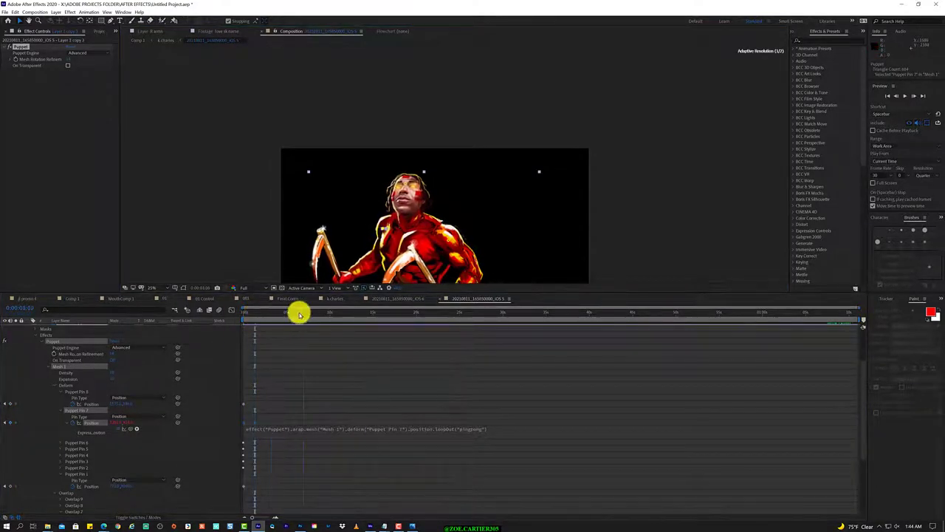
scroll(373, 220, down, 4)
scroll(445, 226, up, 2)
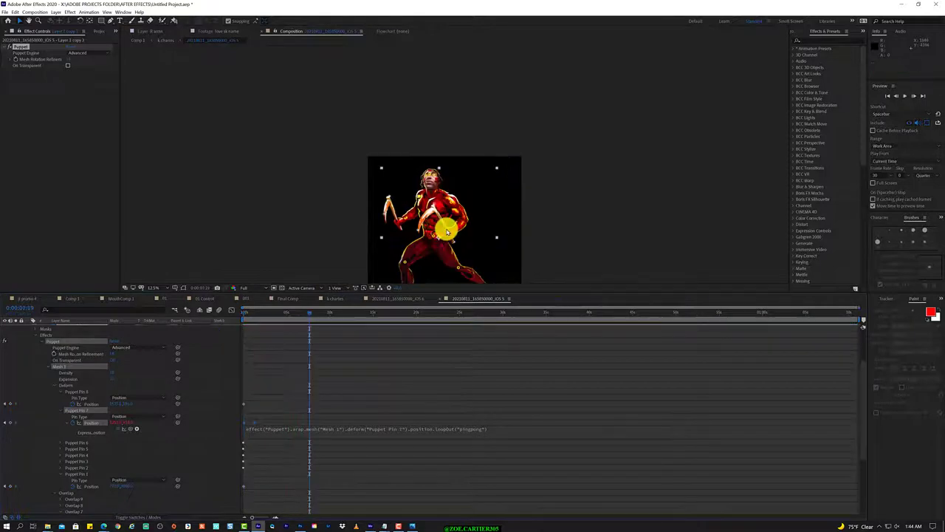
Step: Add a pingpong loop expression to Puppet Pin 6's Position from the timeline start
click(450, 202)
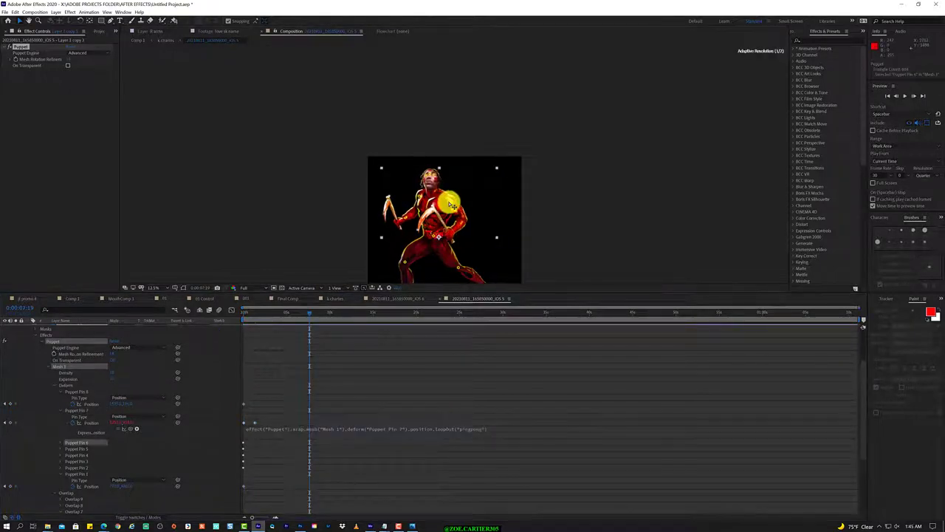
click(61, 442)
drag(256, 316, 218, 333)
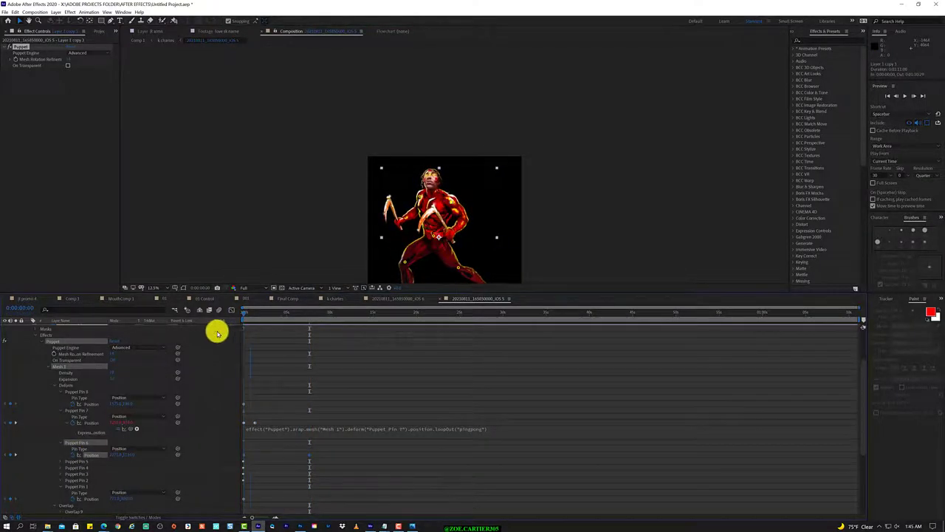
right_click(92, 455)
click(116, 437)
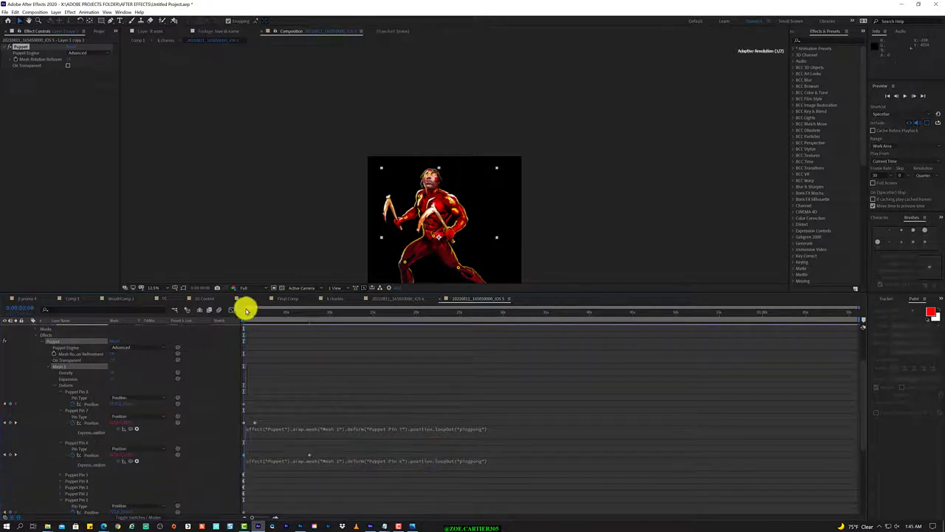
key(space)
click(449, 200)
click(252, 314)
Step: Adjust Puppet Pin 6's position keyframes, then scrub and preview the animation from the start
right_click(93, 455)
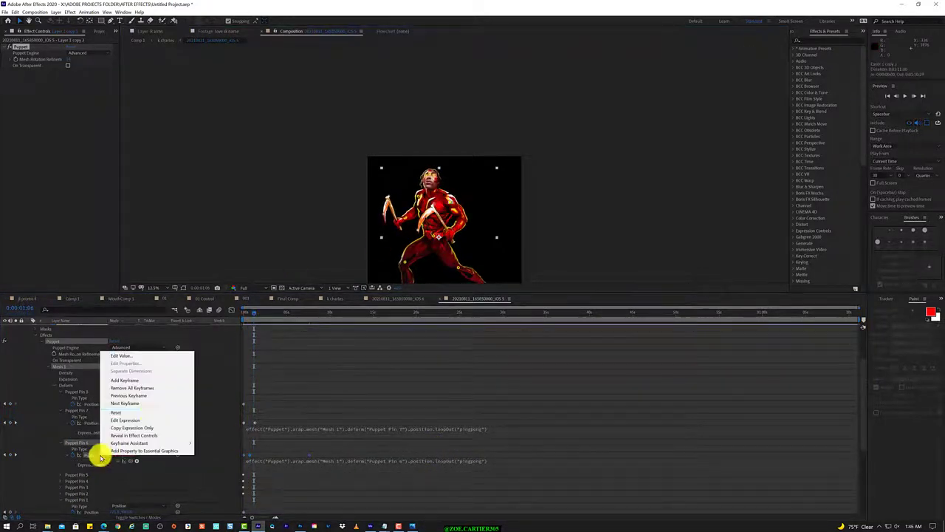
click(151, 416)
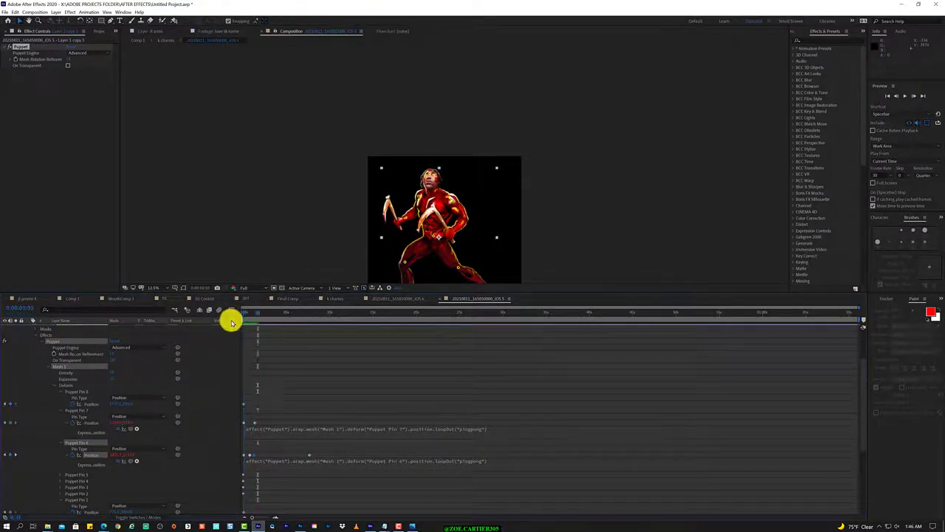
click(243, 318)
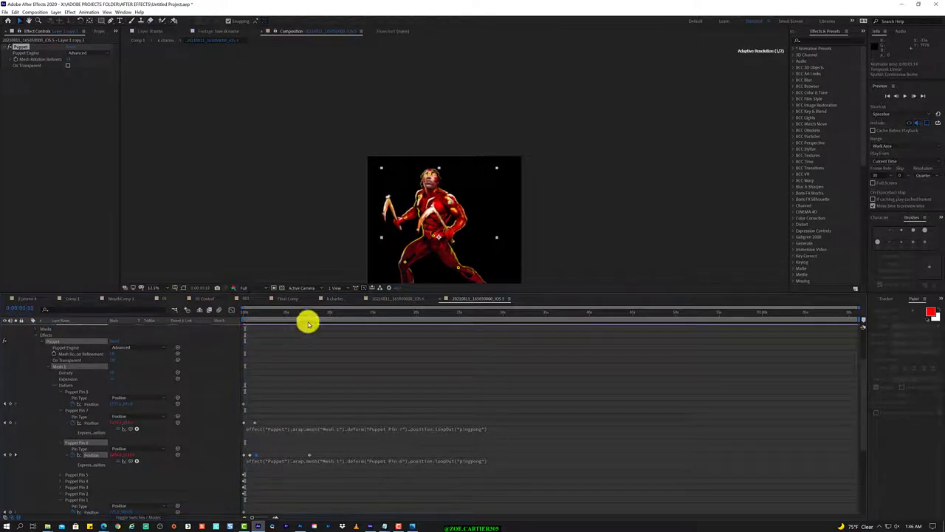
mouse_move(386, 320)
mouse_down()
mouse_move(285, 320)
mouse_move(405, 315)
mouse_up()
key(space)
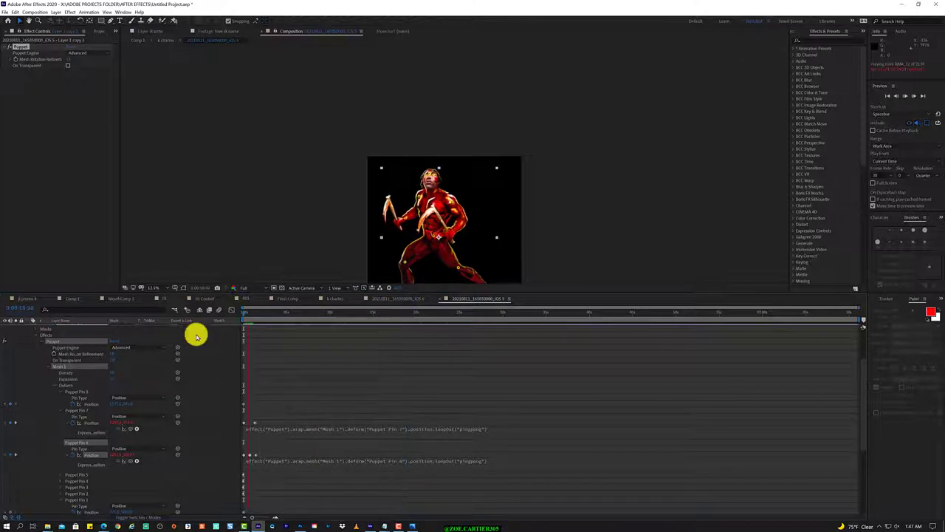
Step: Collapse the layer properties, show only each layer's anchor point, then deselect all layers
scroll(519, 219, down, 1)
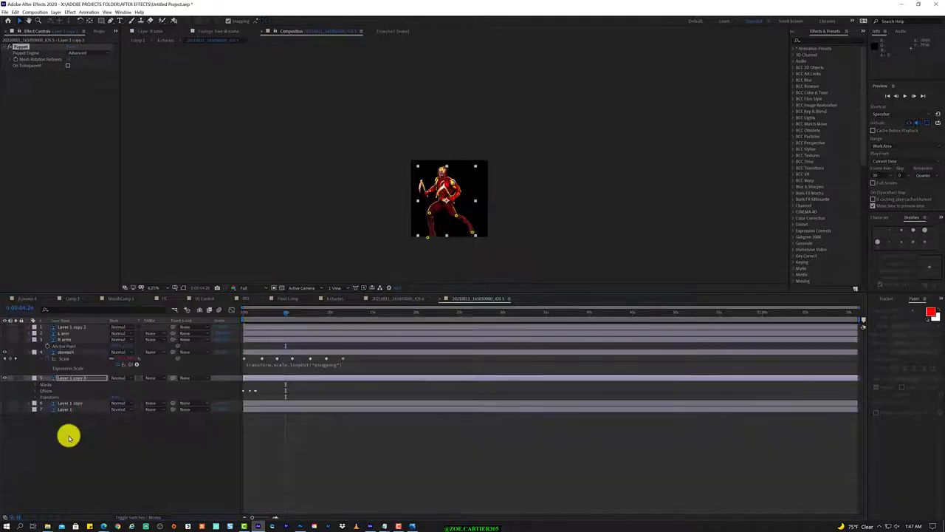
key(a)
key(ctrl+a)
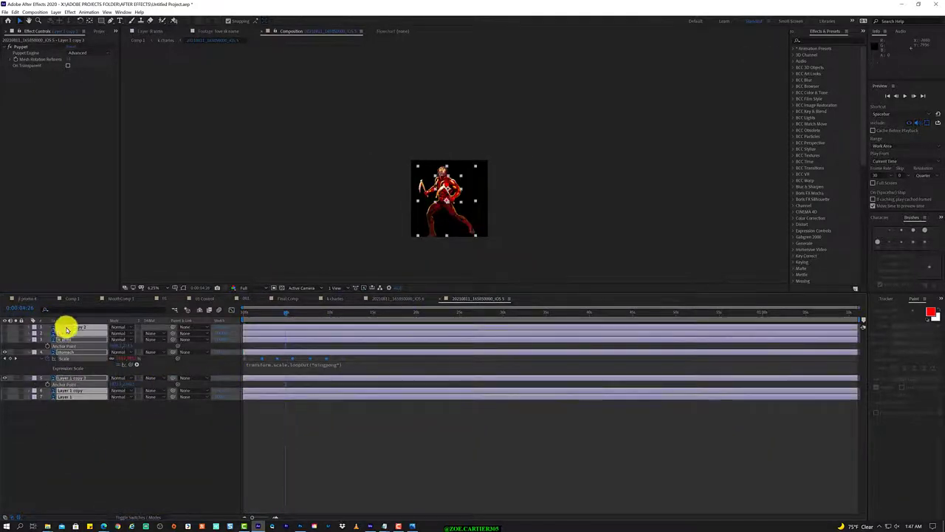
right_click(67, 327)
key(Escape)
key(a)
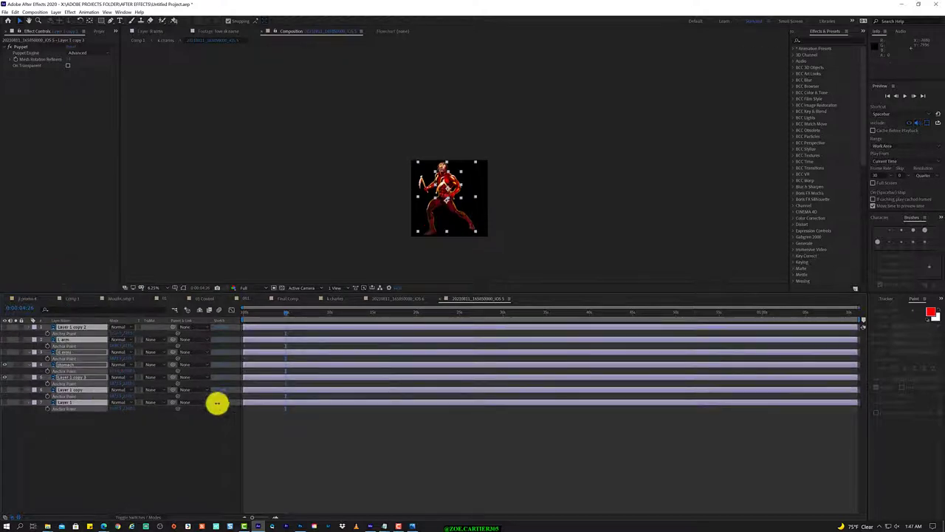
key(ctrl+shift+a)
Step: Zoom the viewer to 12.5% and rename Layer 1 copy 2 to sword
click(70, 12)
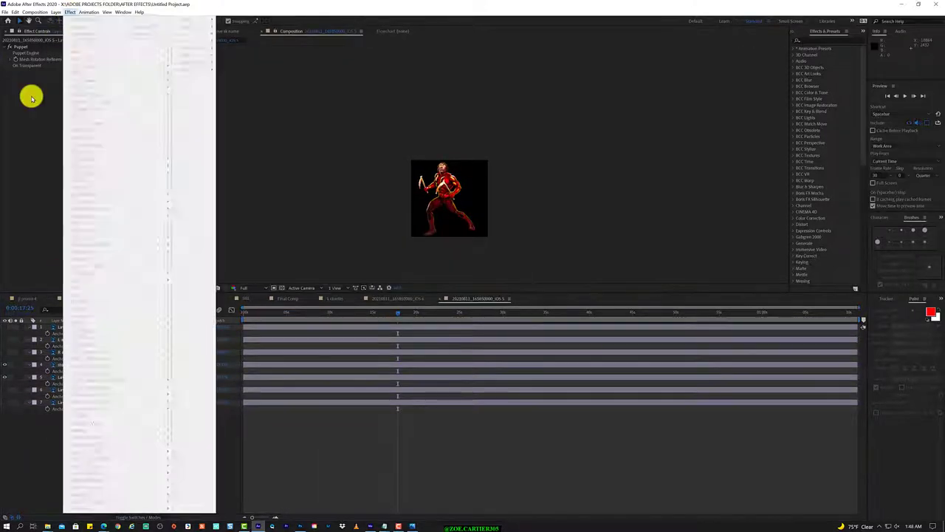
click(4, 340)
key(period)
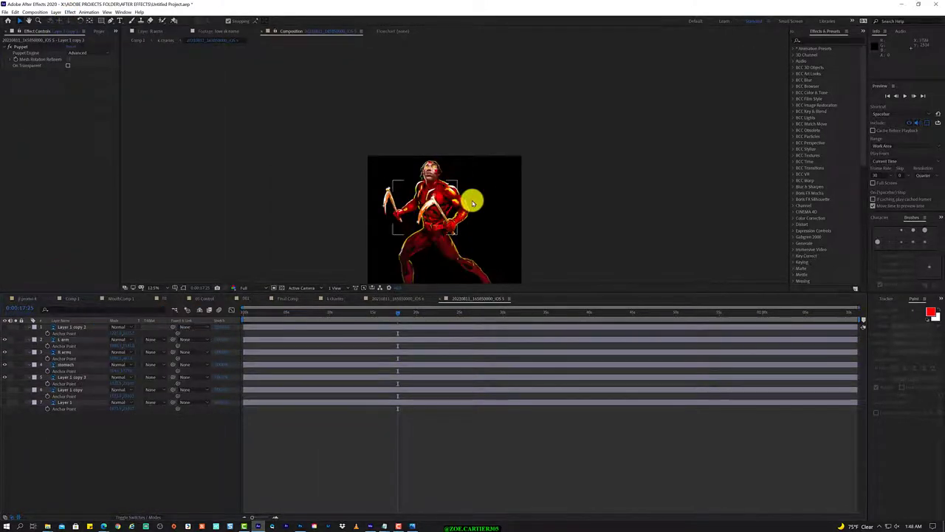
click(65, 327)
text(sword)
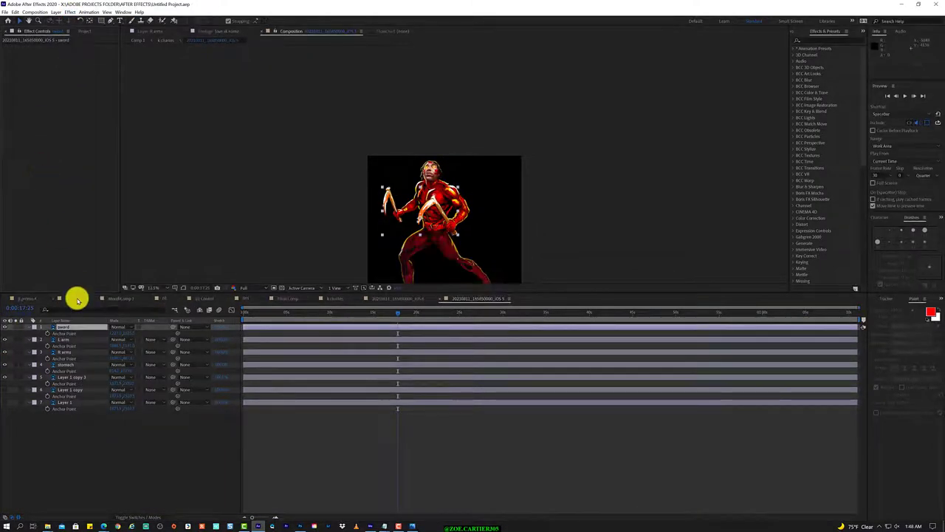
Step: Switch to the k.charles composition and scrub its timeline to check the title frame
click(392, 300)
click(399, 299)
click(414, 299)
click(336, 298)
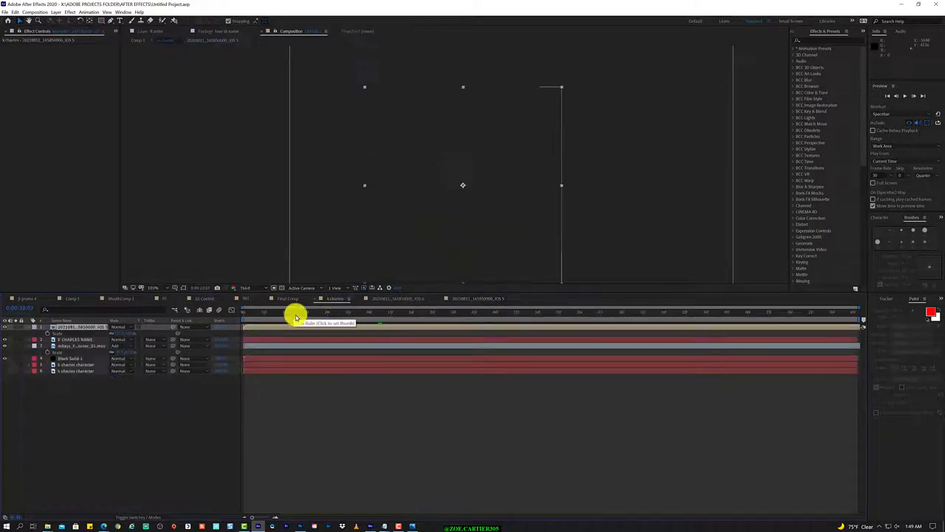
click(285, 317)
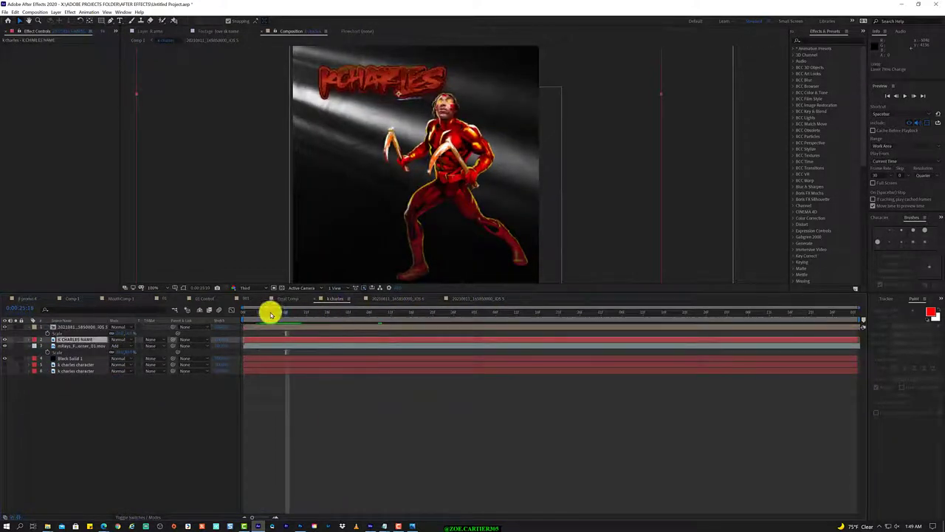
click(389, 312)
click(282, 312)
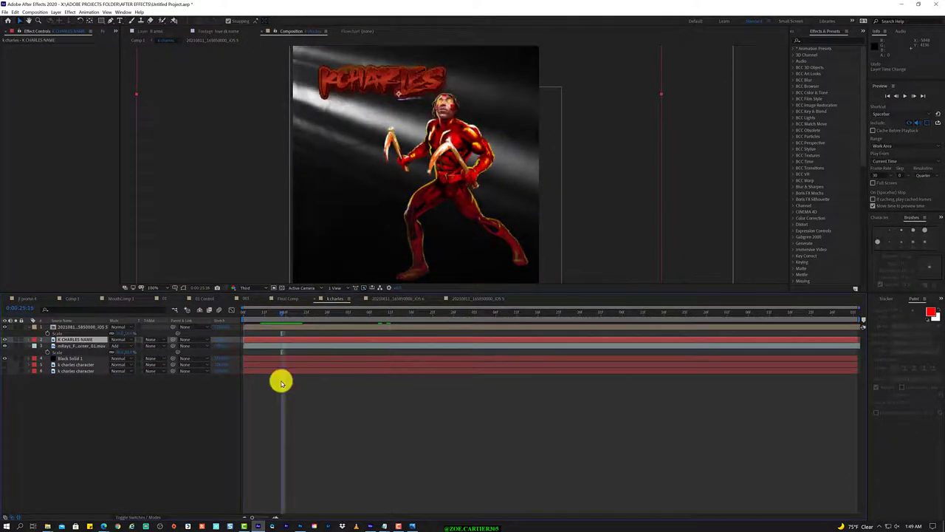
Step: Return to the character composition and look through the Animation and Effect menus
click(473, 298)
click(88, 12)
mouse_move(169, 37)
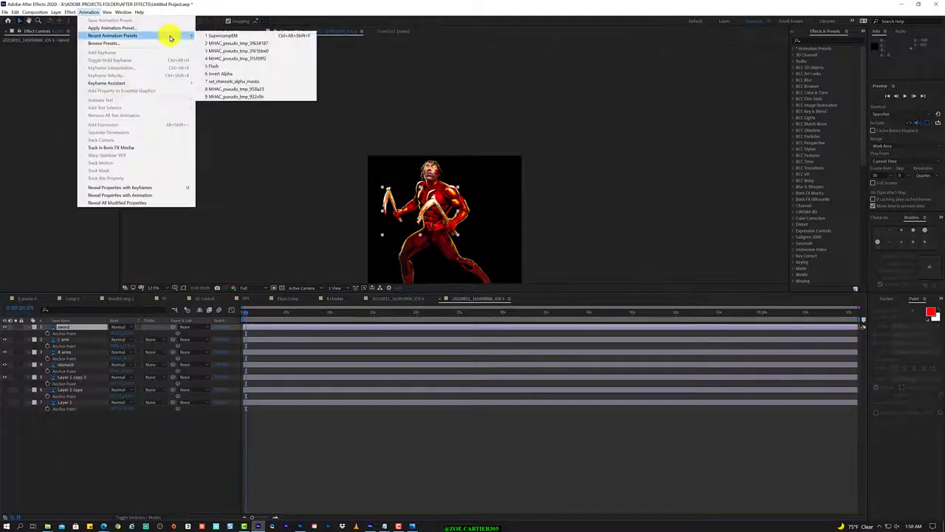
click(116, 13)
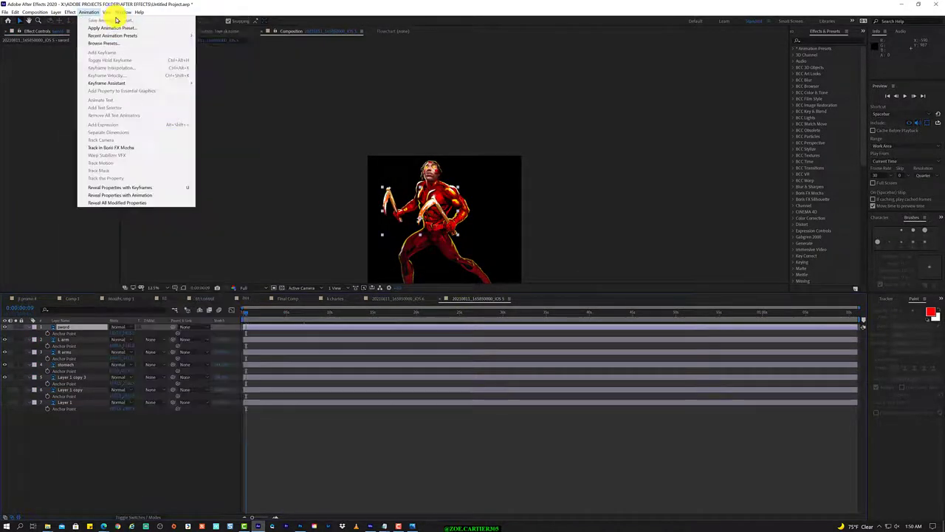
click(88, 14)
click(69, 12)
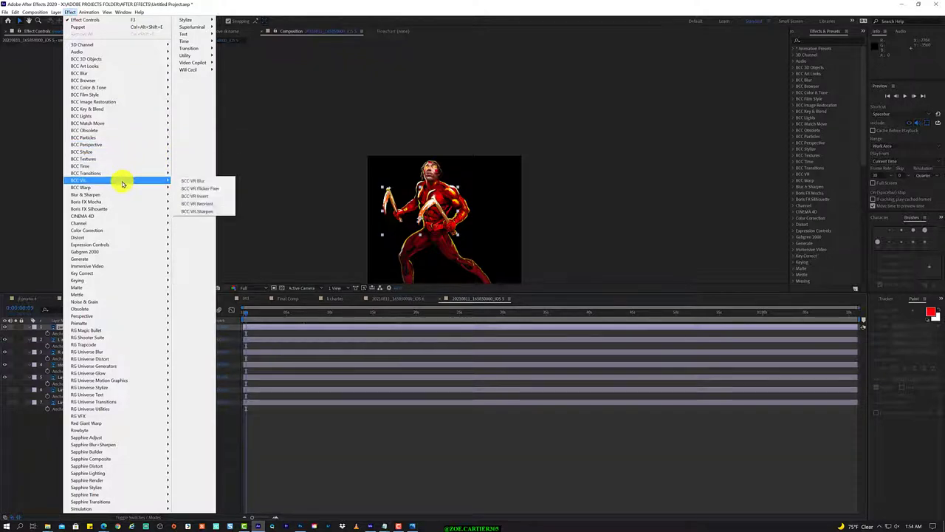
Step: Apply Optical Glow and Universe Unmult to the sword layer
mouse_move(118, 190)
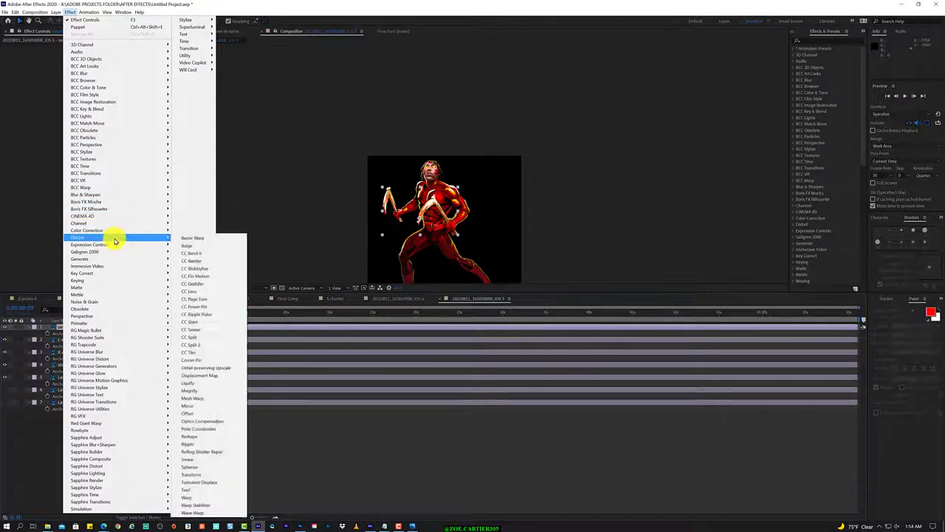
mouse_move(123, 268)
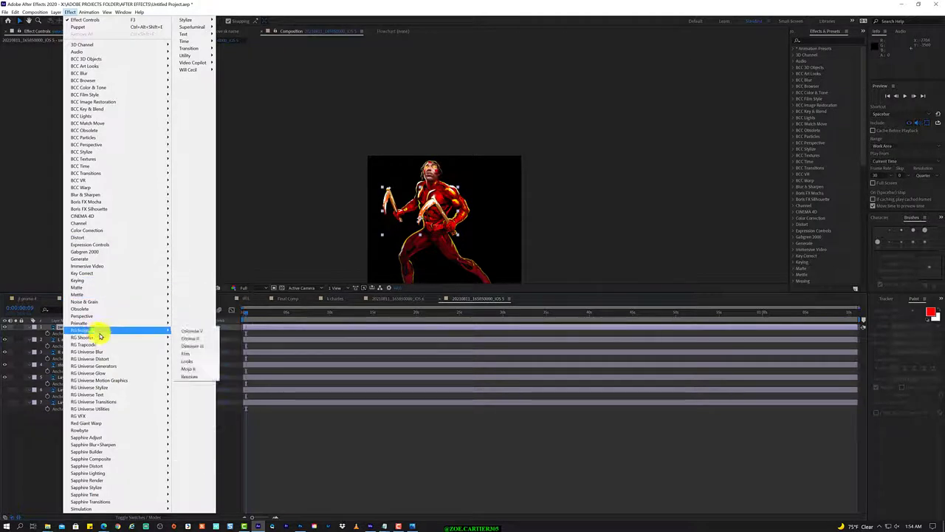
mouse_move(142, 338)
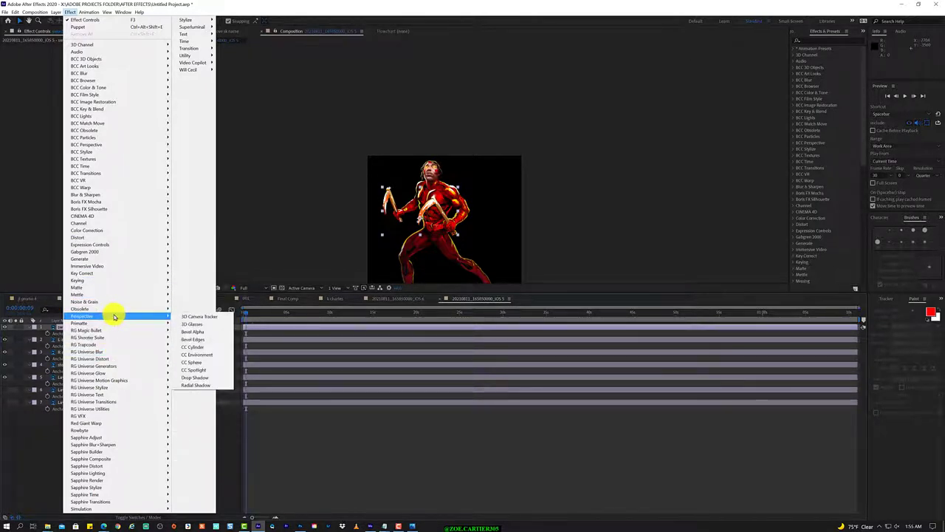
mouse_move(116, 311)
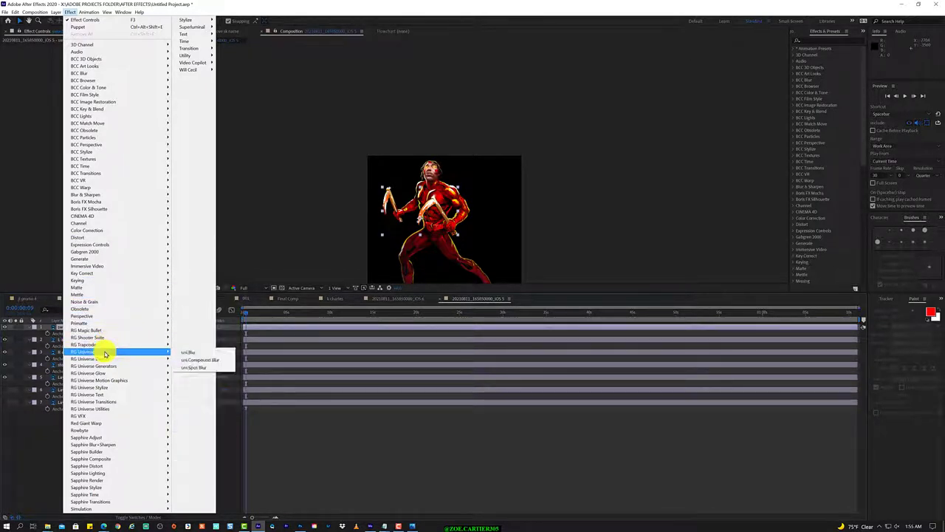
mouse_move(136, 418)
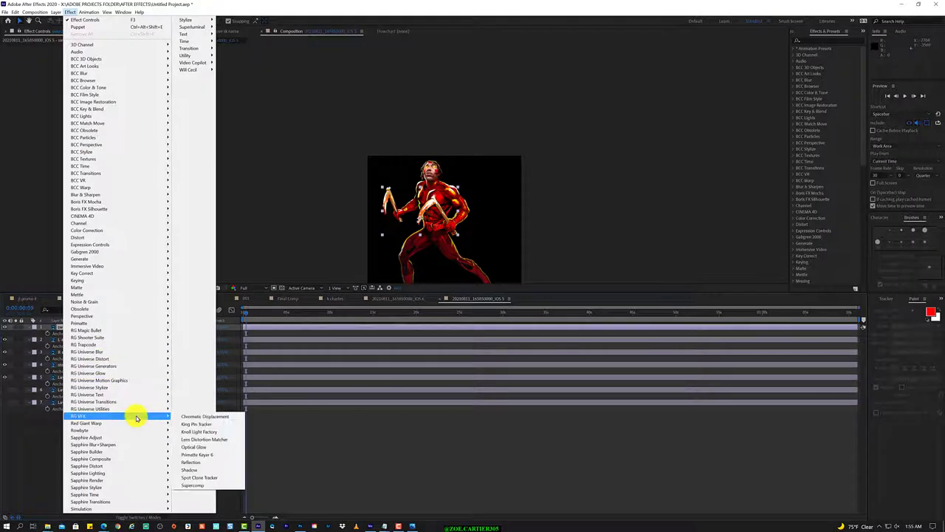
click(222, 448)
click(69, 12)
mouse_move(133, 490)
click(213, 444)
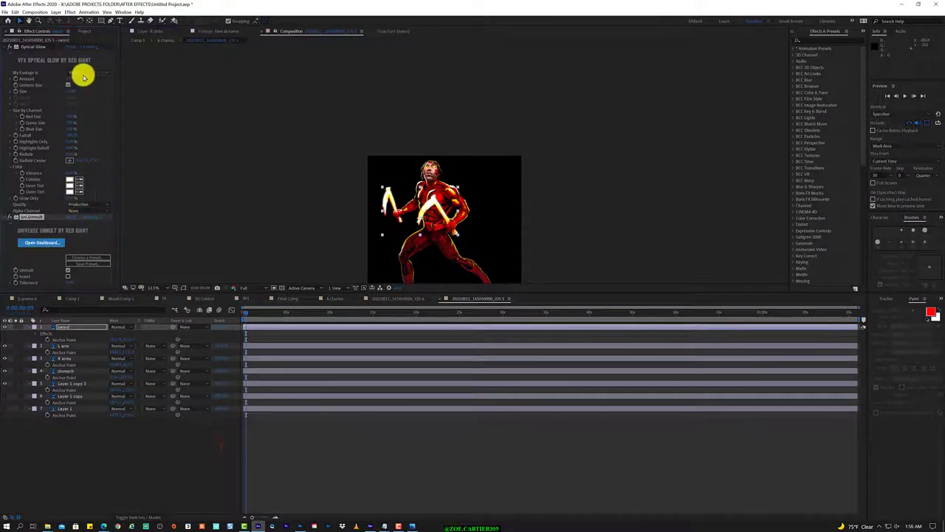
Step: Set the glow footage type to Linear, keyframe Red Size, and reveal Size By Channel in the timeline
click(105, 73)
click(92, 94)
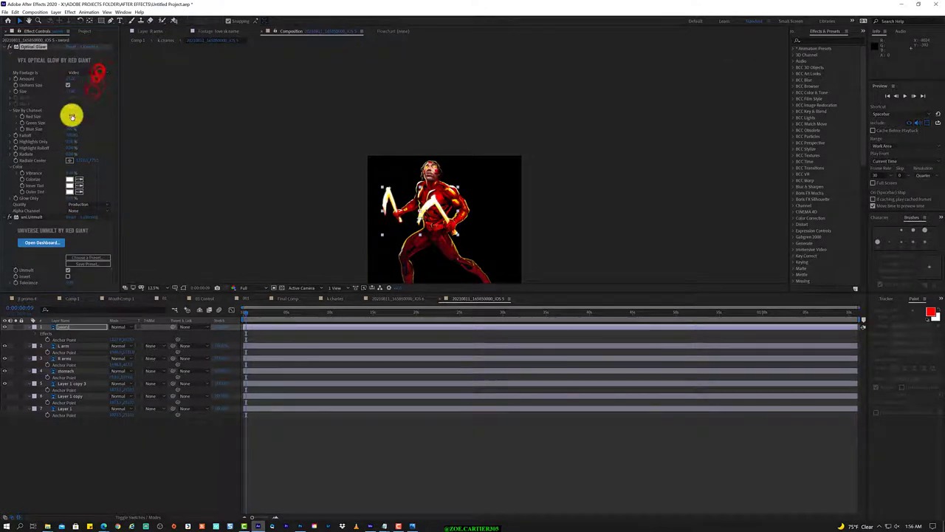
mouse_move(71, 116)
mouse_down()
mouse_move(129, 123)
mouse_move(81, 146)
mouse_move(23, 127)
mouse_up()
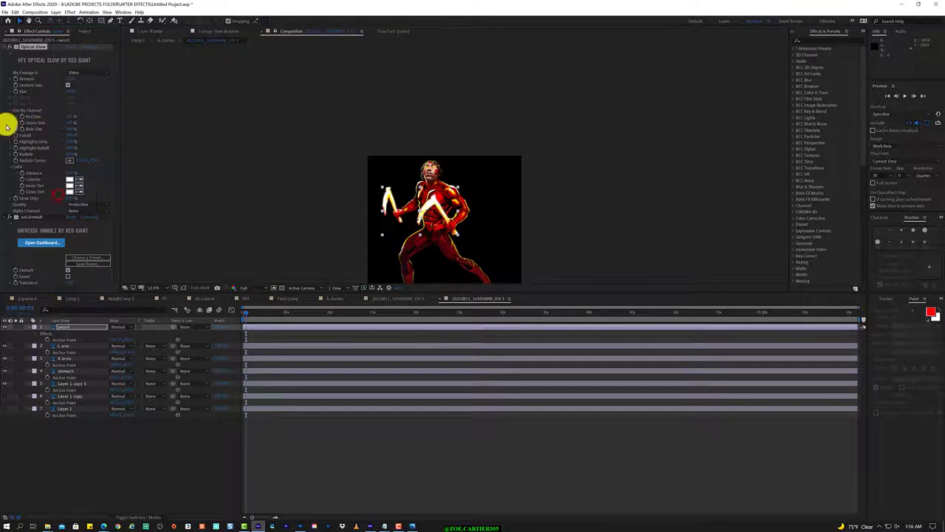
click(250, 313)
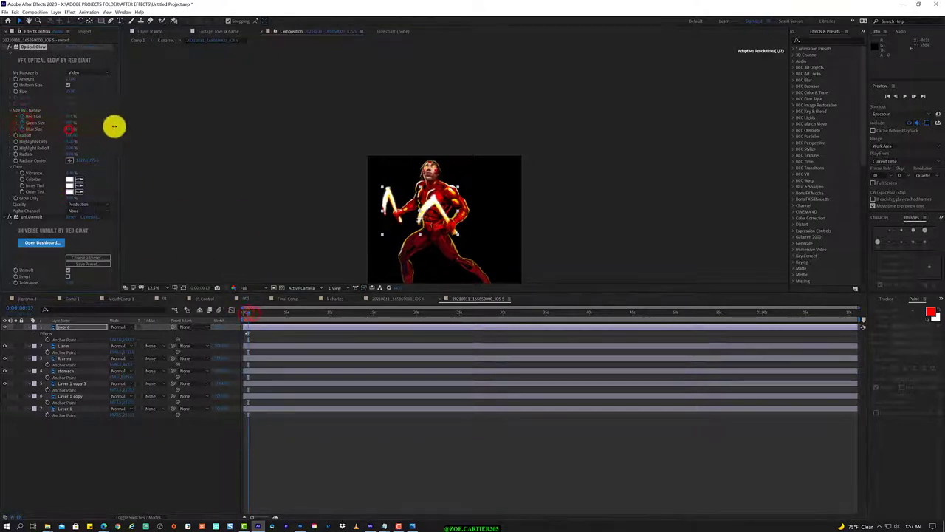
click(68, 117)
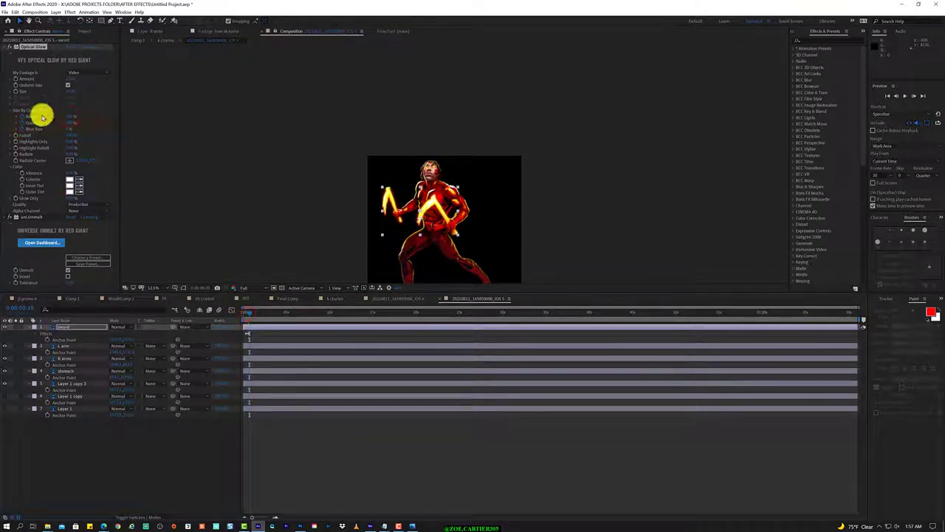
click(41, 333)
click(47, 339)
Step: Paste loopOut("pingpong") expressions onto Red, Green and Blue Size, then preview the looping glow
click(46, 383)
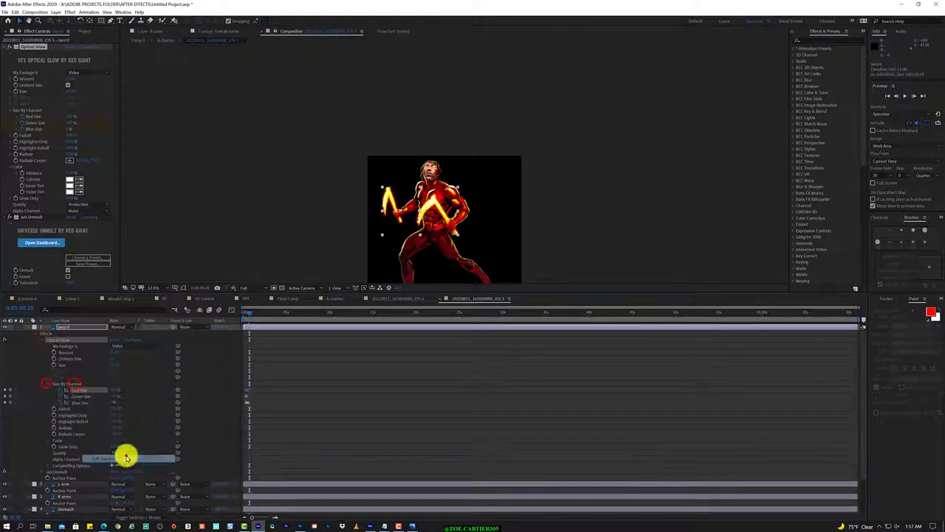
text(effect("Optical Glow")("Red Size").loopOut("pingpong"))
text(.loopOut("pingpong"))
right_click(104, 410)
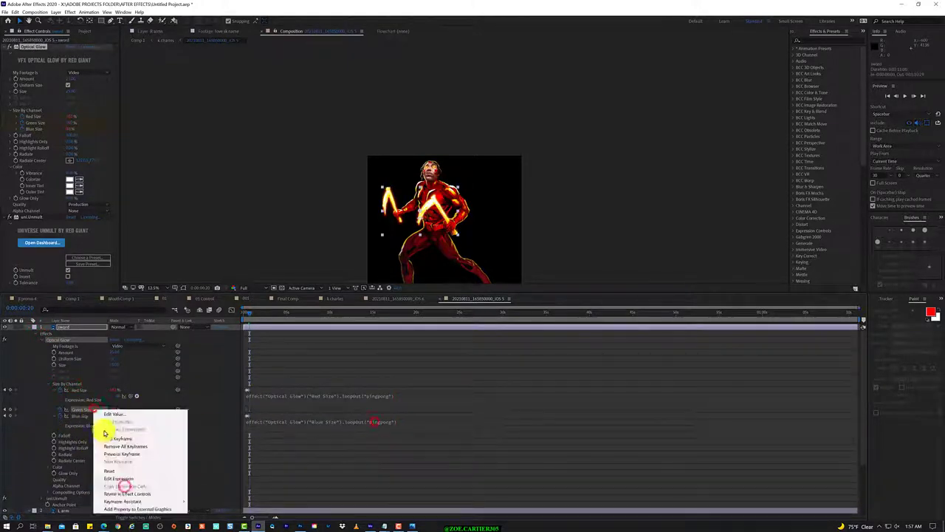
key(Escape)
key(ctrl+v)
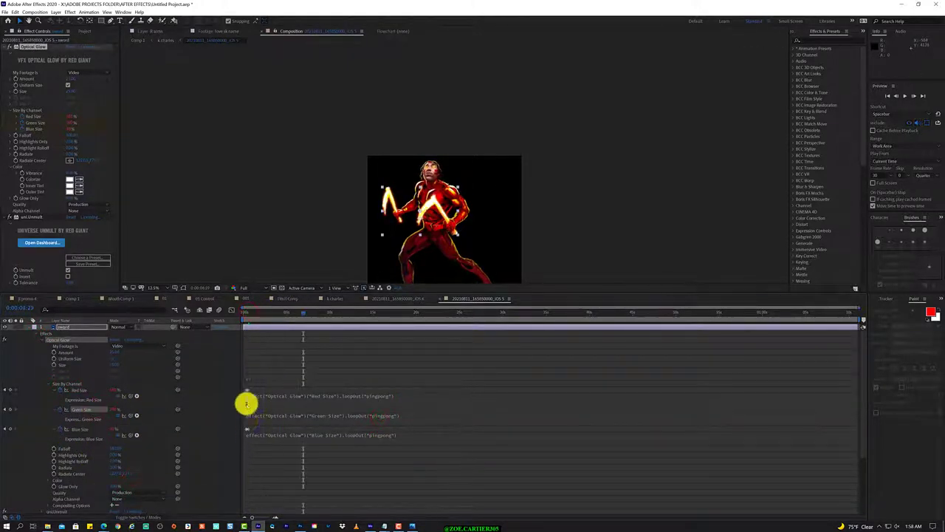
right_click(84, 432)
right_click(80, 408)
right_click(84, 431)
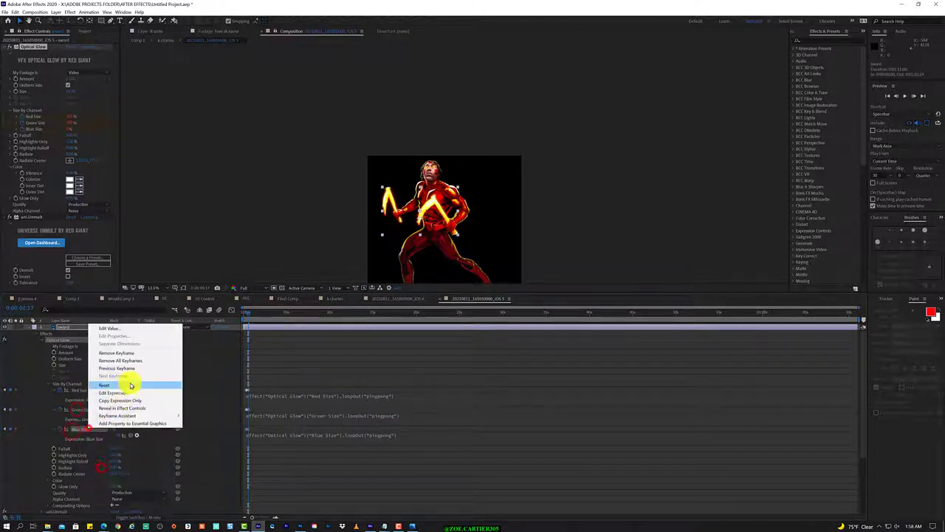
click(127, 384)
key(space)
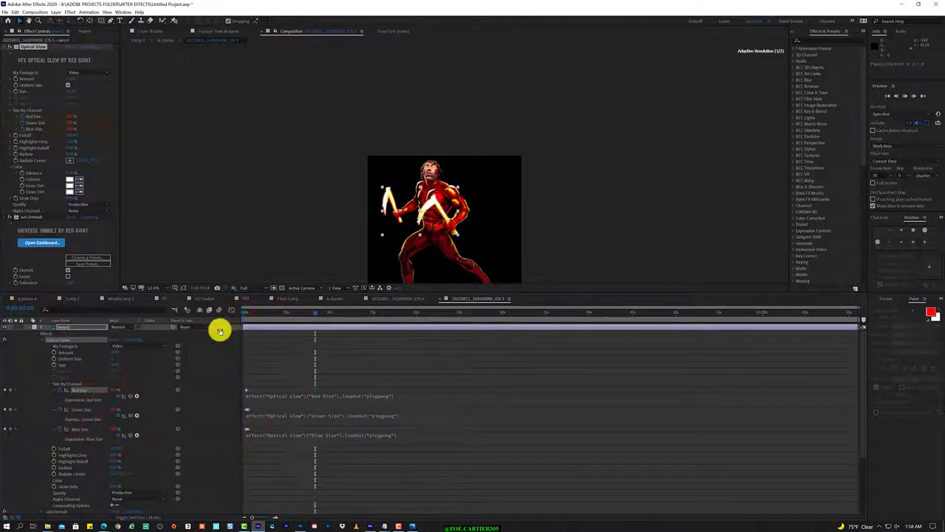
click(248, 313)
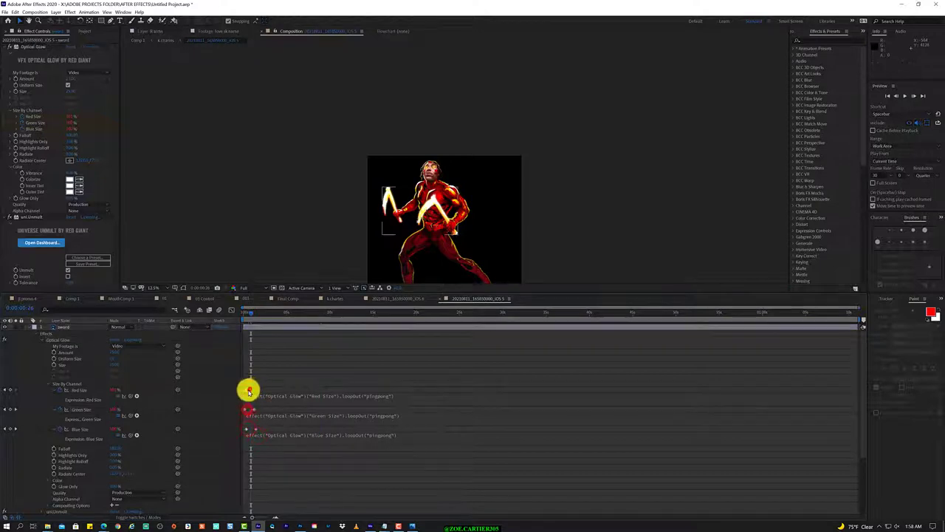
Step: Scrub the sword's Falloff value and add a .wiggle expression to it
click(221, 325)
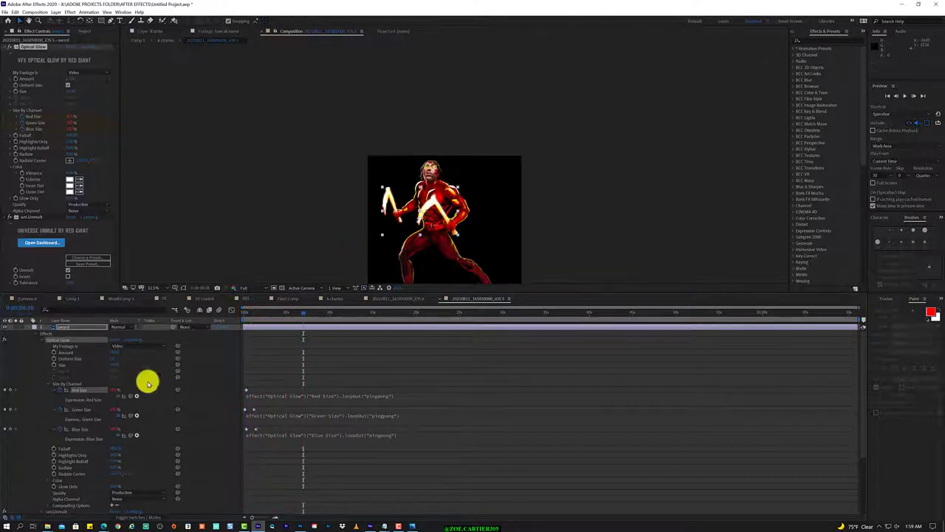
drag(115, 448, 138, 449)
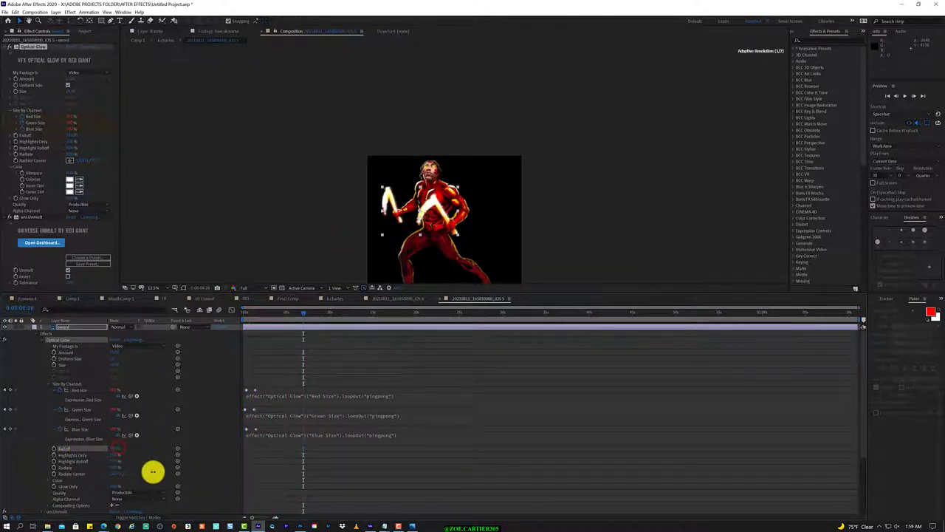
right_click(65, 448)
click(121, 408)
click(374, 456)
text(.wiggl)
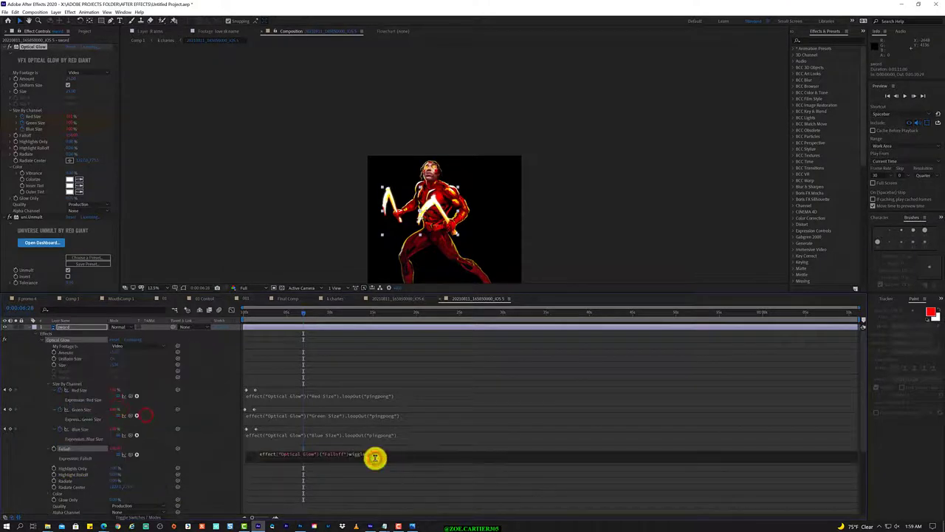
click(340, 479)
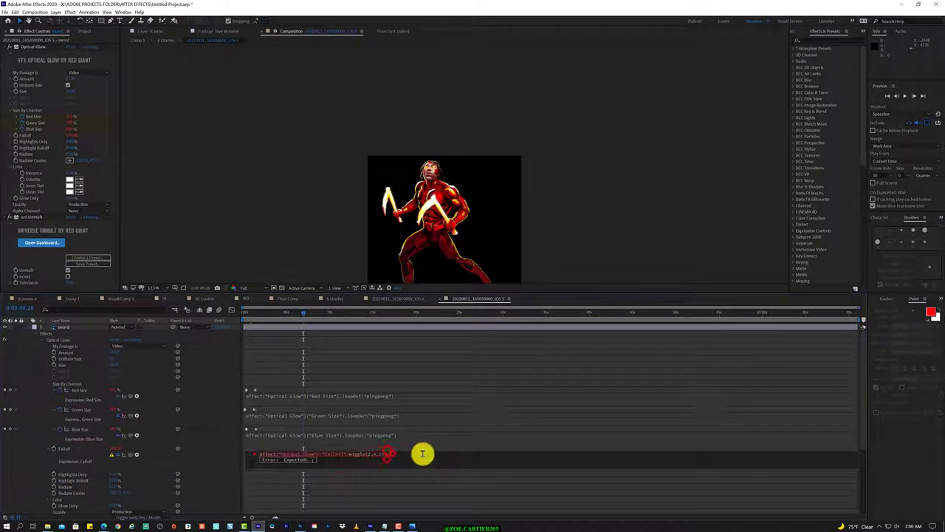
click(412, 478)
click(294, 458)
click(542, 288)
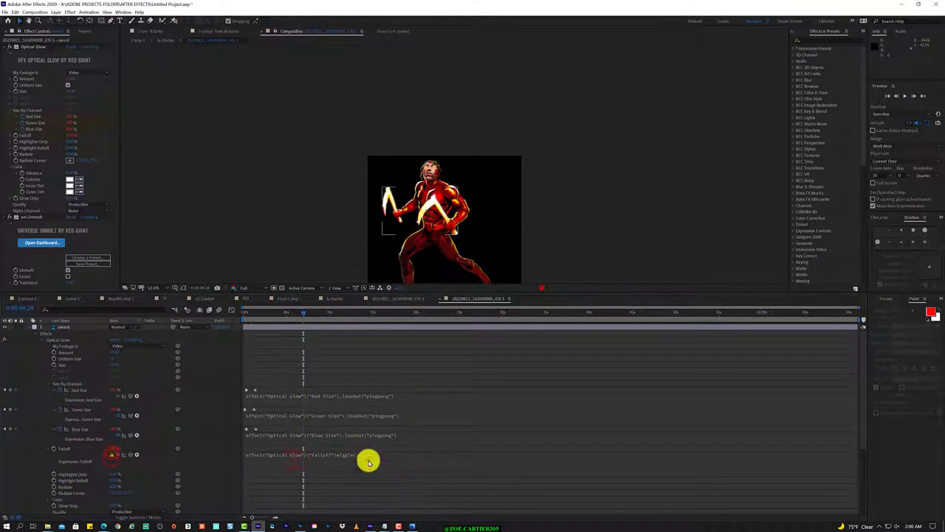
Step: Dismiss the Expression Disabled warnings and re-edit the Falloff wiggle expression
click(368, 458)
click(386, 480)
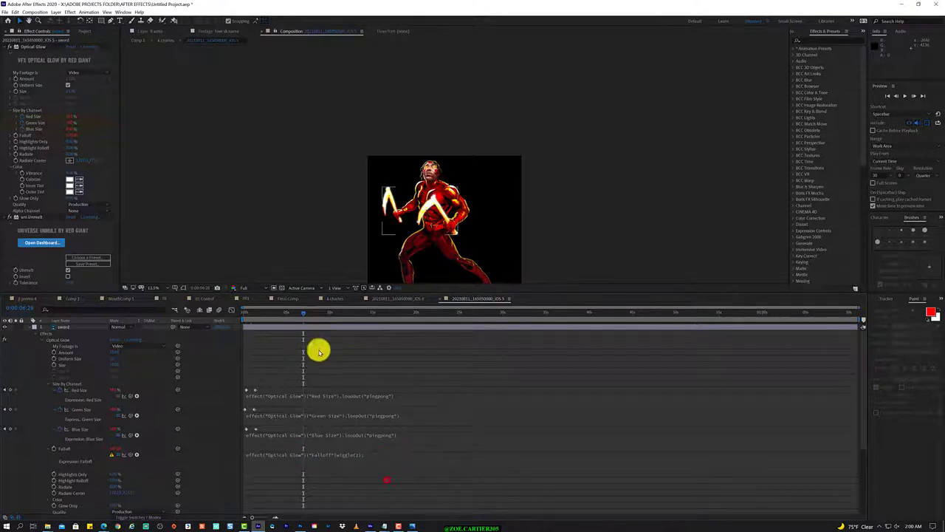
click(335, 310)
click(112, 454)
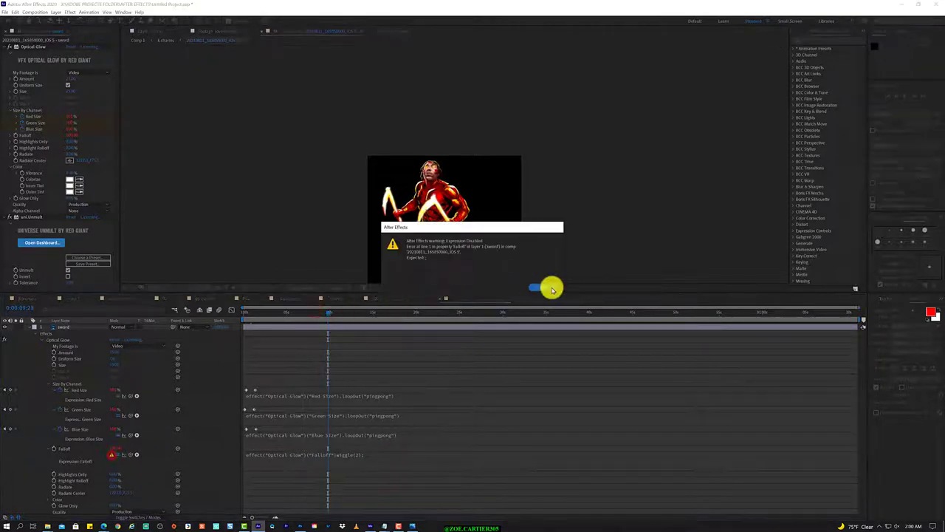
click(543, 287)
click(393, 456)
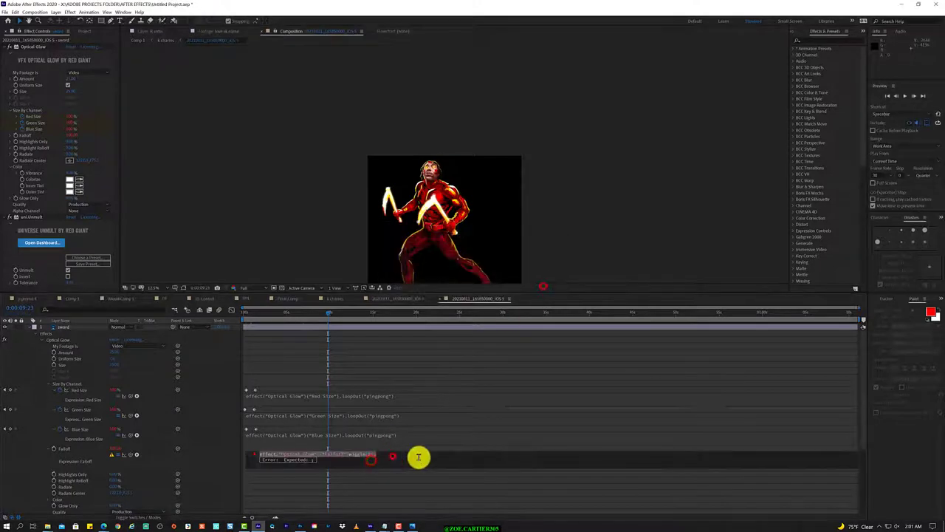
click(390, 486)
click(111, 455)
click(544, 286)
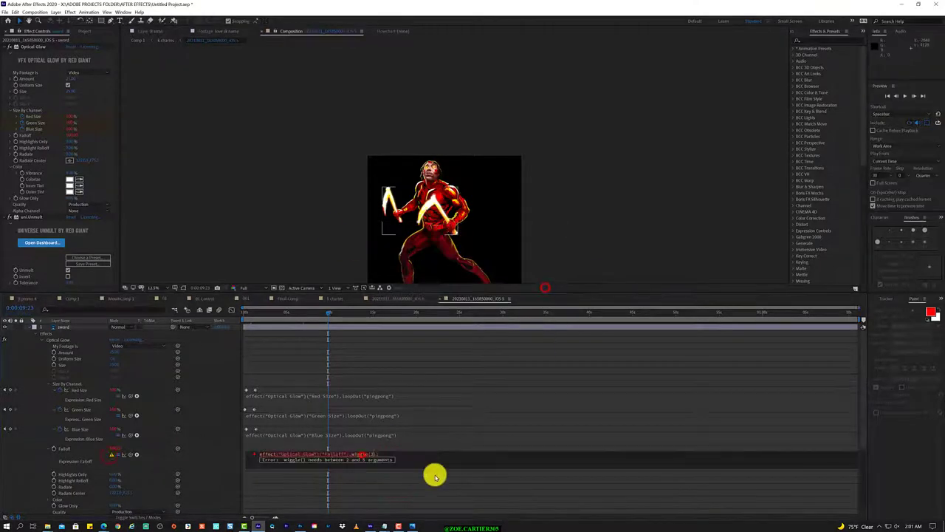
click(434, 474)
Step: Correct the Falloff expression to wiggle(2, 27) and check it later in the timeline
click(330, 313)
click(382, 452)
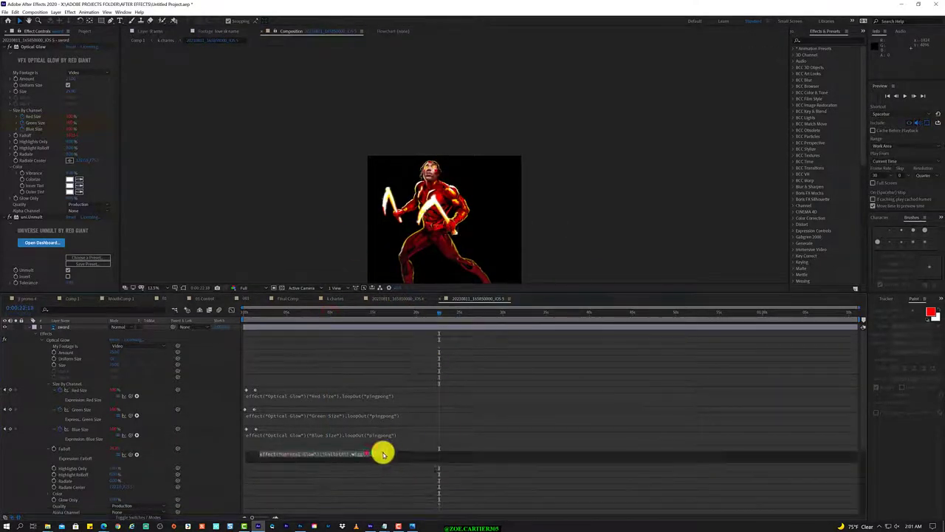
click(416, 468)
click(417, 473)
click(417, 480)
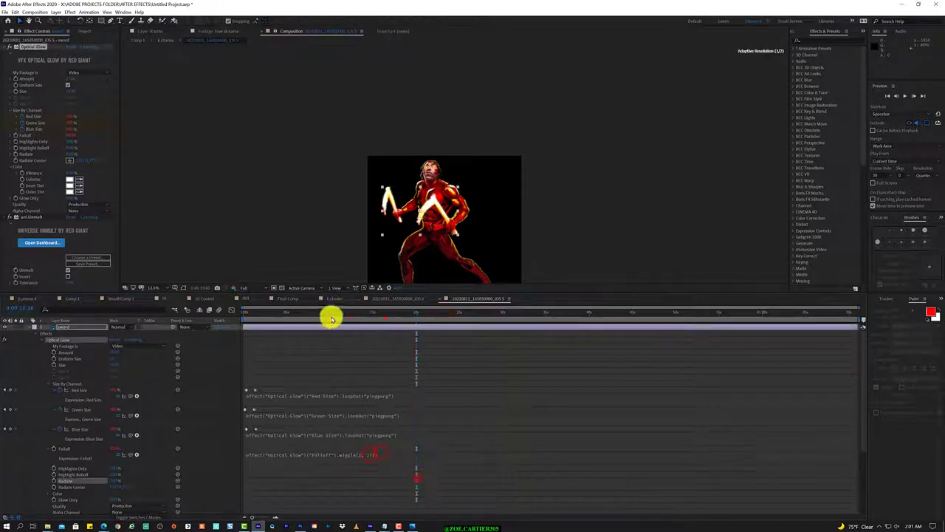
click(491, 317)
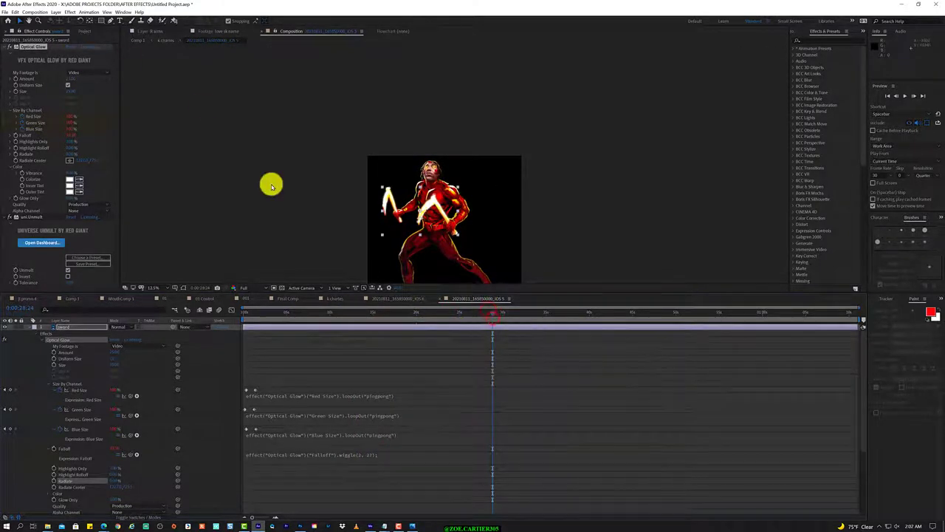
click(648, 207)
Step: Collapse the sword layer's properties and browse to Effect > BCC Particles
click(934, 482)
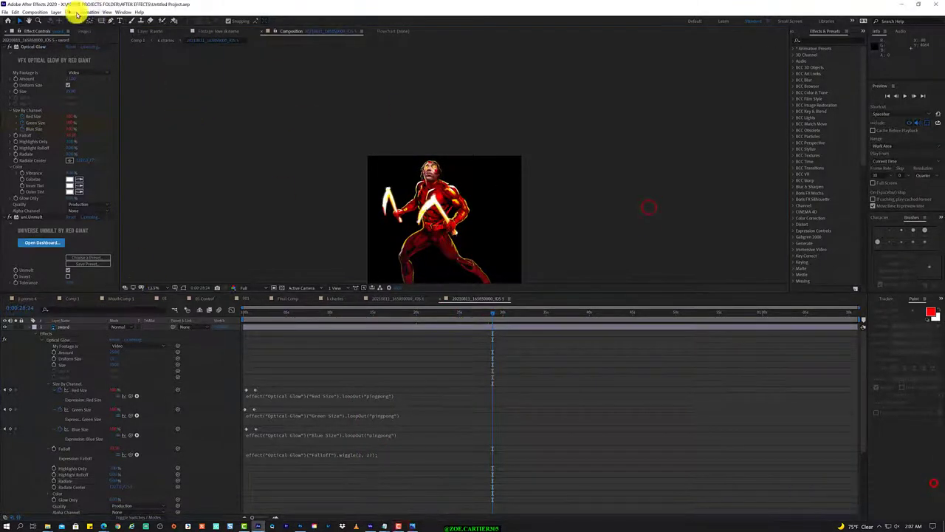
click(62, 328)
click(55, 12)
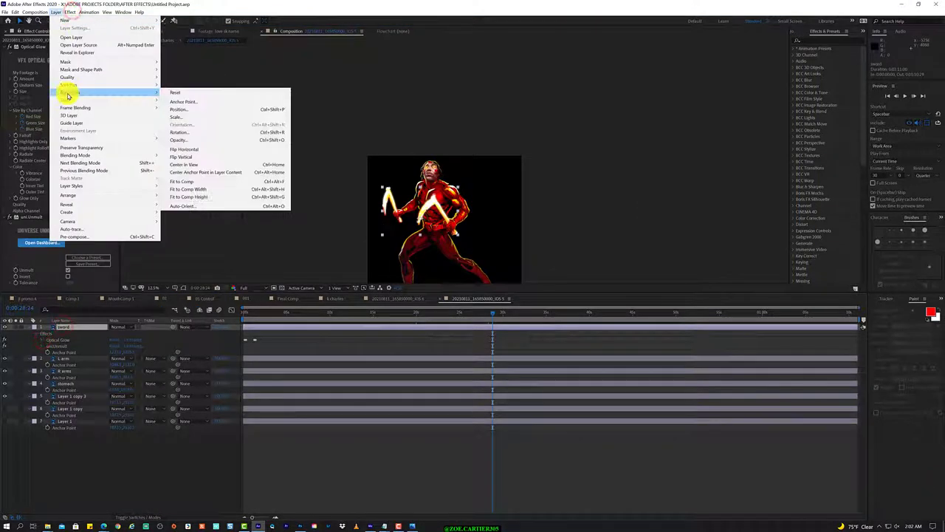
mouse_move(72, 12)
mouse_move(126, 71)
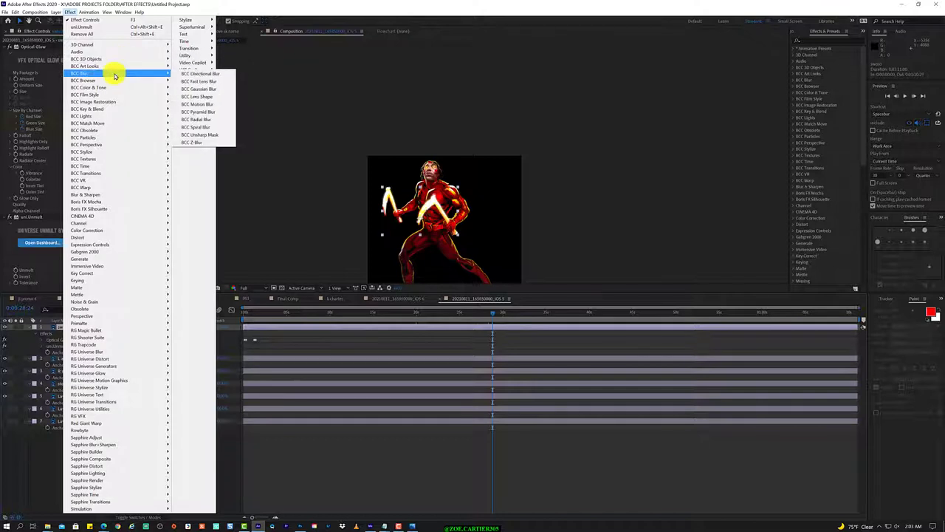
mouse_move(118, 120)
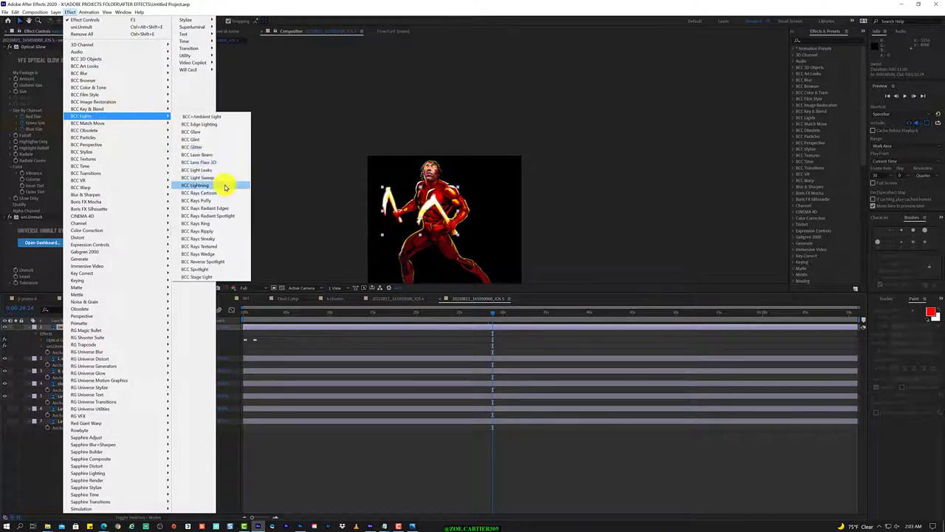
mouse_move(118, 138)
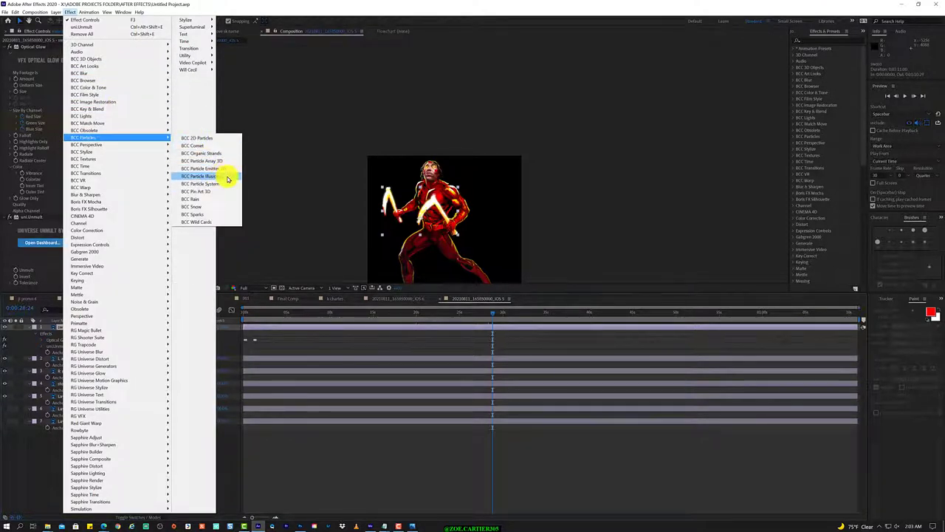
Step: Try a BCC Particles effect, dismiss the Boris FX error, and bring up File Explorer
click(222, 213)
click(522, 297)
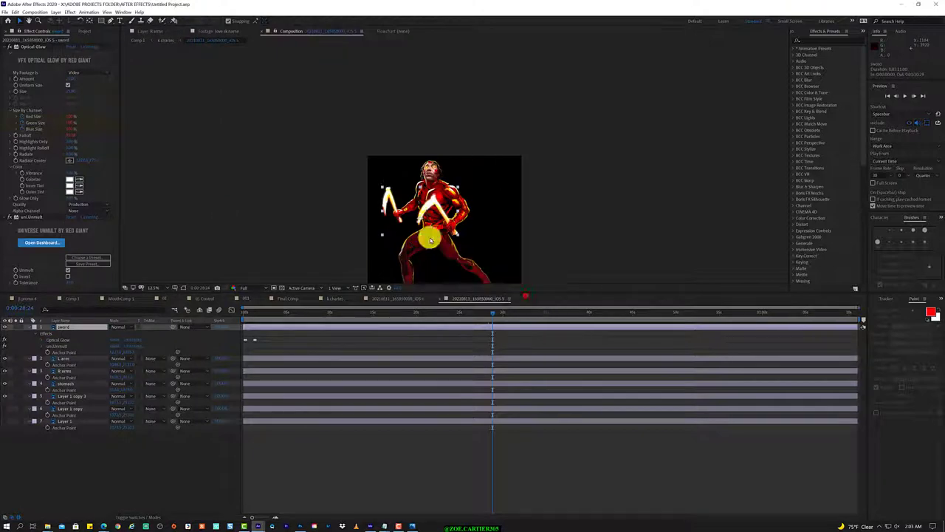
click(42, 12)
Step: Open the downloaded Optical Flares Presets folder and read the How to Install instructions
mouse_move(47, 526)
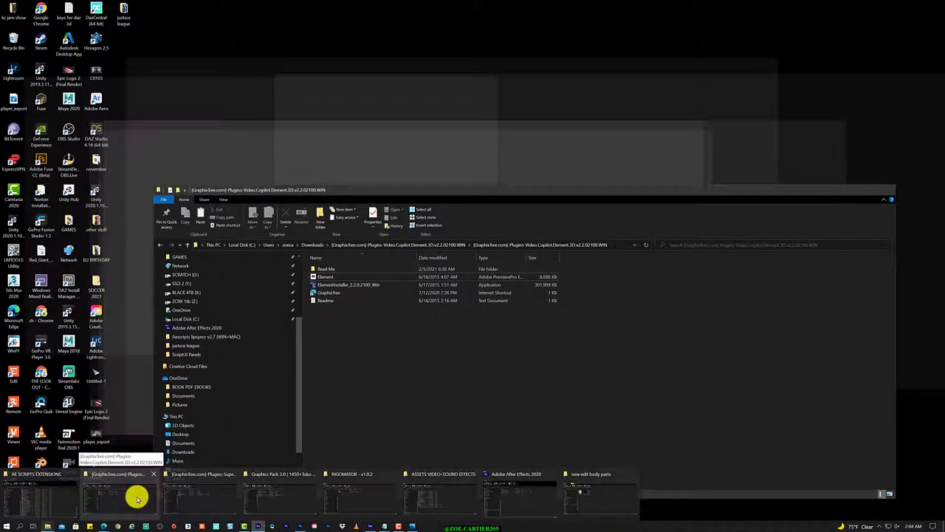
click(137, 498)
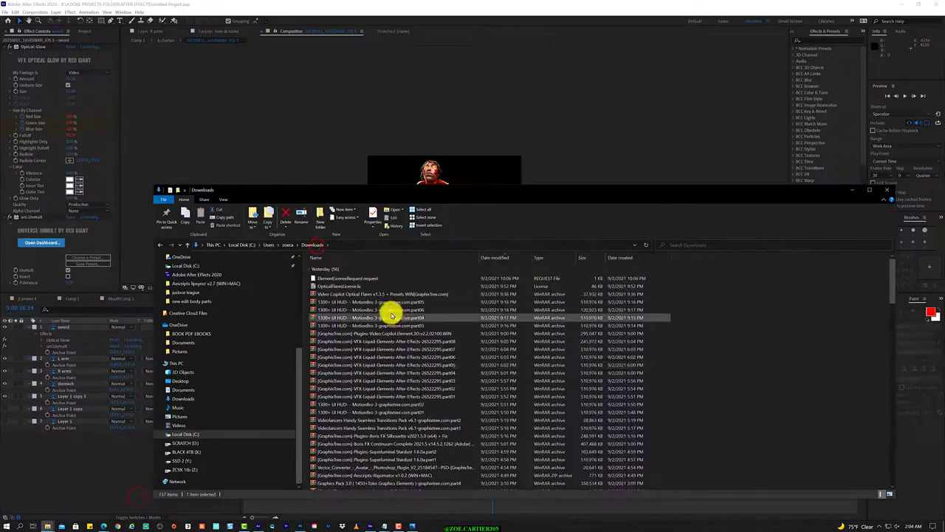
scroll(449, 327, up, 5)
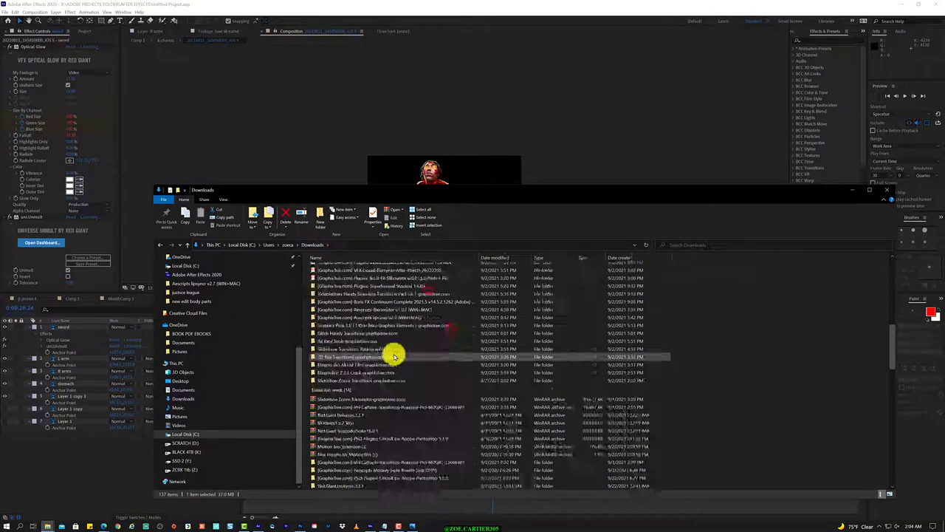
double_click(392, 354)
double_click(419, 269)
double_click(394, 308)
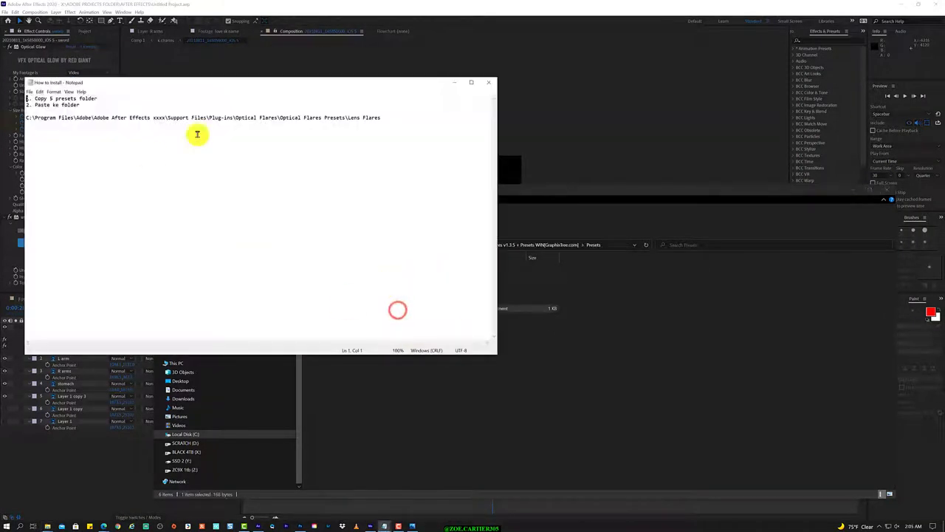
click(489, 84)
double_click(331, 308)
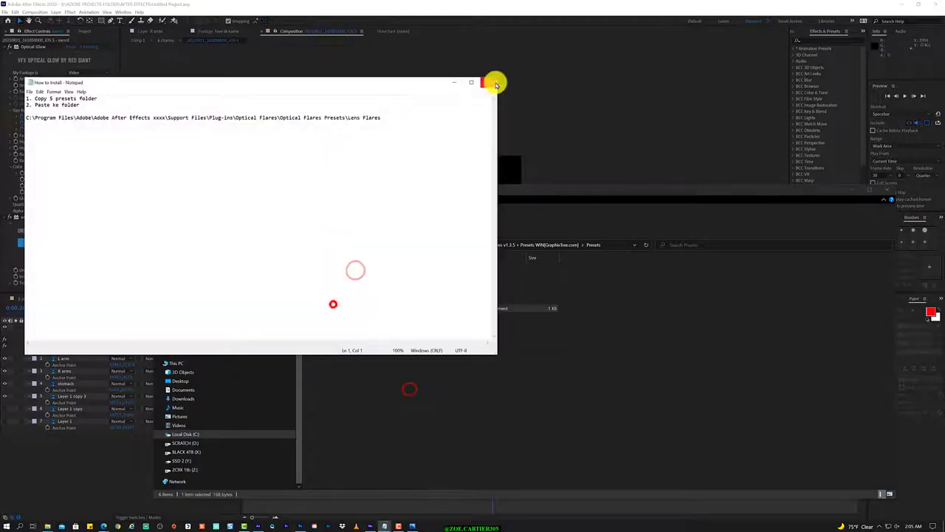
click(489, 82)
Step: Switch to the other Explorer window and open Plug-ins > Optical Flares
right_click(47, 525)
click(47, 526)
click(481, 489)
double_click(301, 211)
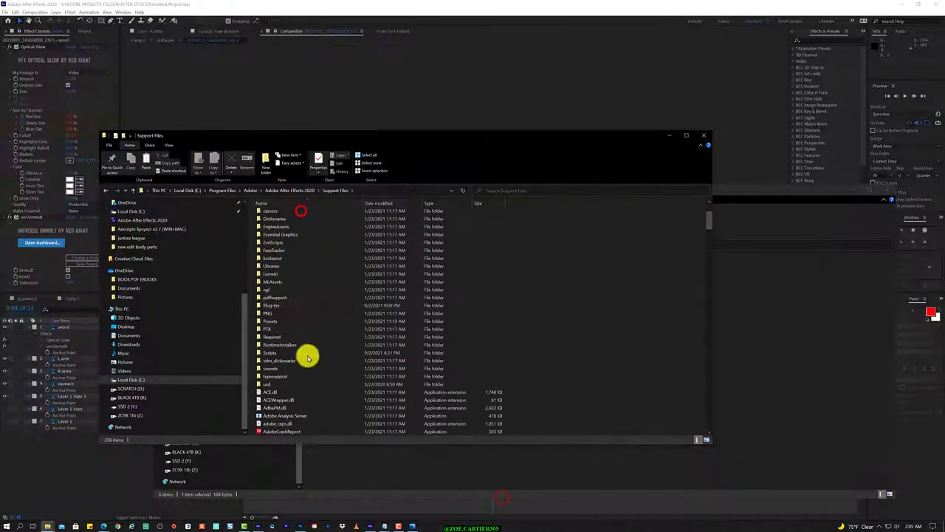
double_click(305, 354)
double_click(285, 276)
Step: Go up to Adobe > Adobe After Effects 2020 > Support Files and check its Presets folder
click(131, 189)
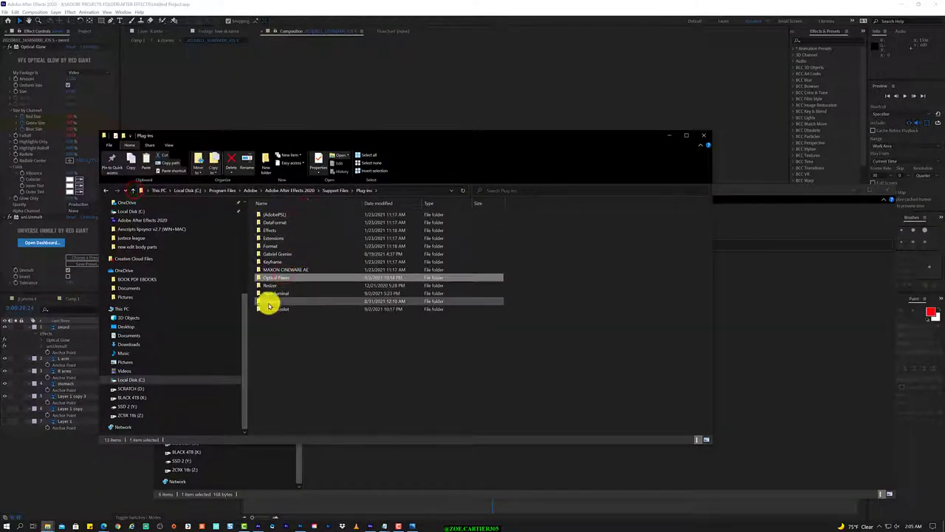
click(136, 190)
click(305, 192)
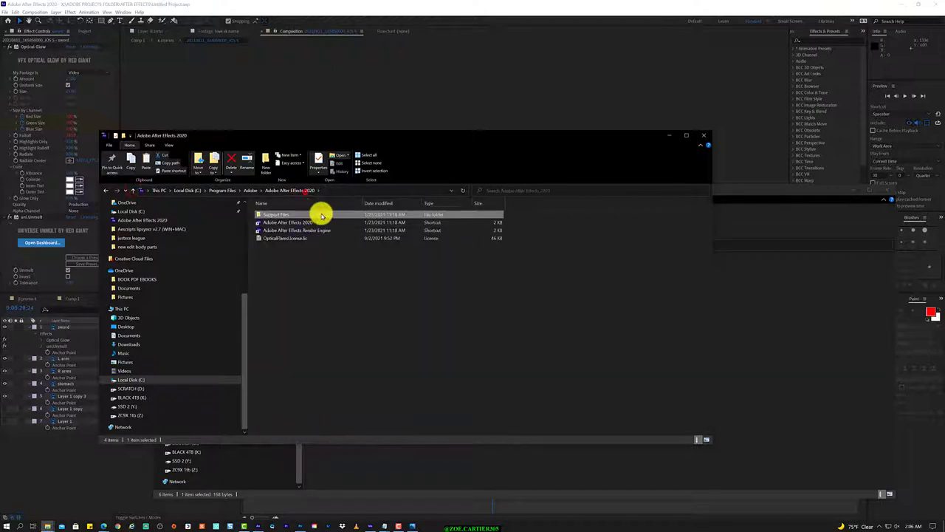
click(244, 190)
double_click(319, 233)
double_click(327, 215)
double_click(292, 270)
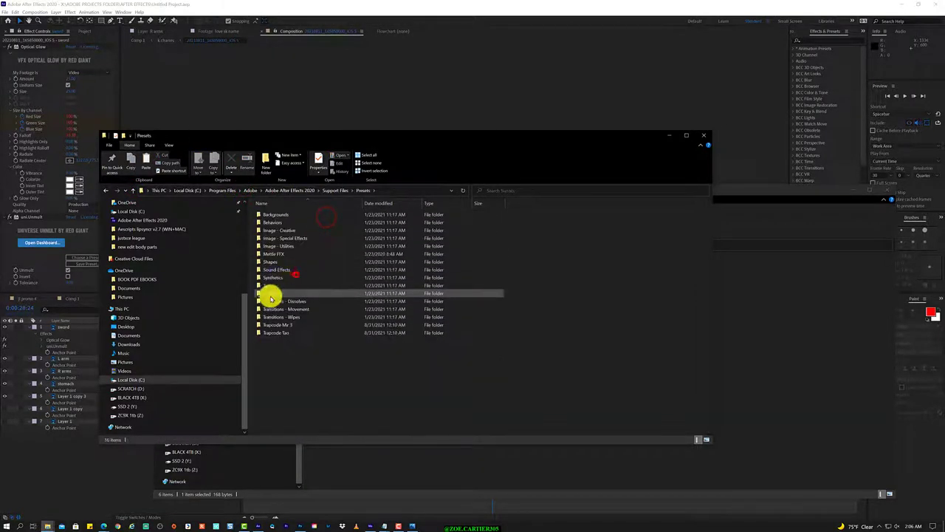
click(131, 190)
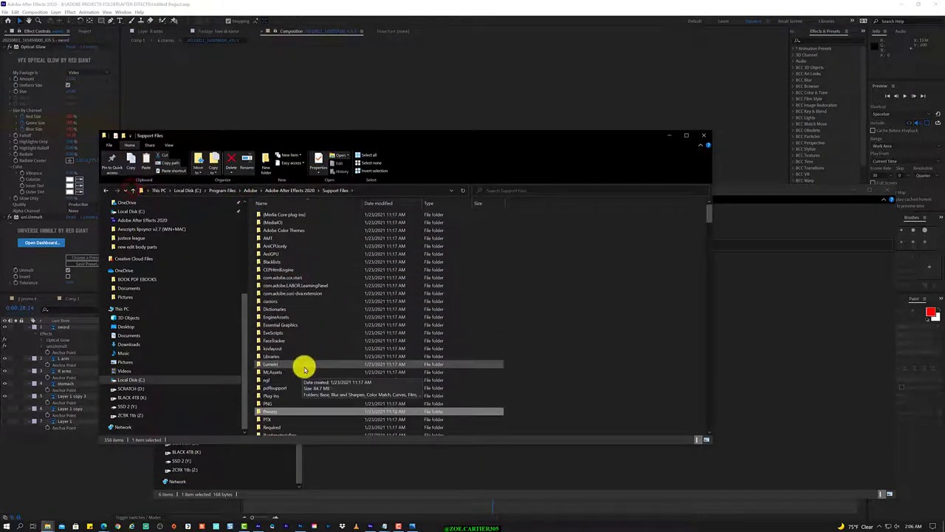
scroll(303, 389, down, 15)
scroll(314, 374, up, 15)
Step: Look through the Plug-ins Optical Flares folders and the Scripts folder
double_click(316, 337)
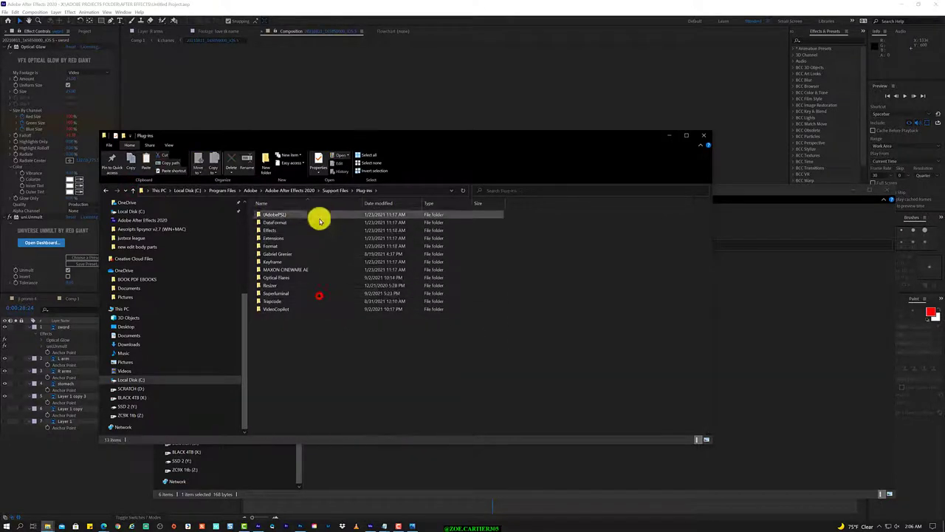
double_click(316, 214)
double_click(319, 214)
click(367, 190)
click(332, 190)
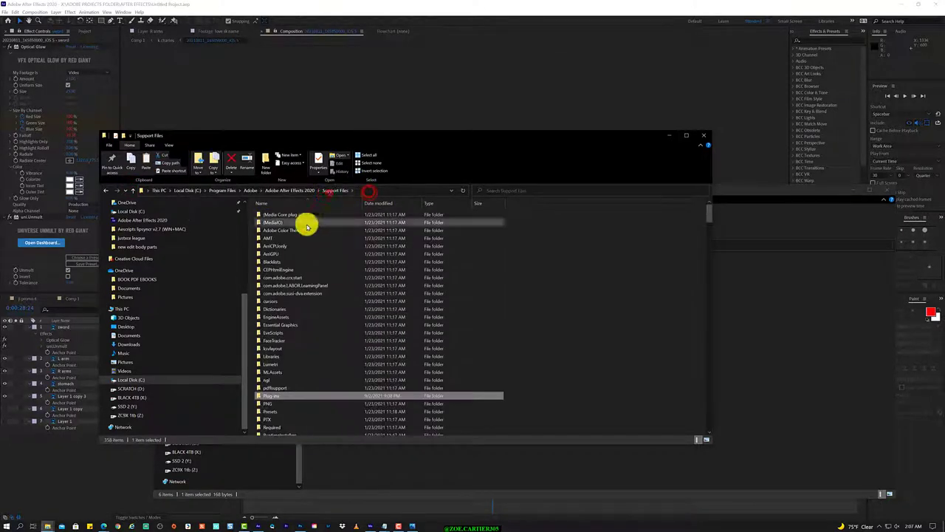
scroll(303, 365, down, 3)
double_click(297, 399)
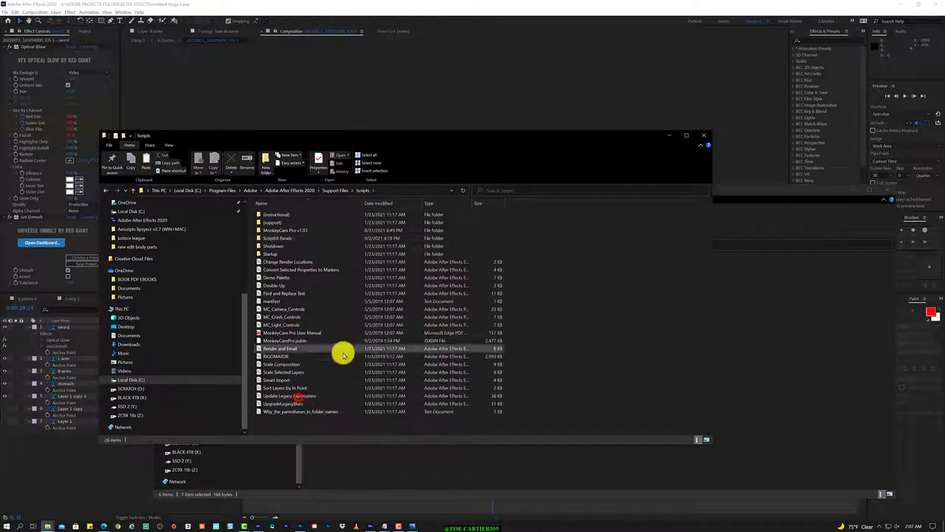
Step: Navigate to Support Files > Plug-ins > Optical Flares and into its flare presets folder
click(288, 190)
double_click(271, 214)
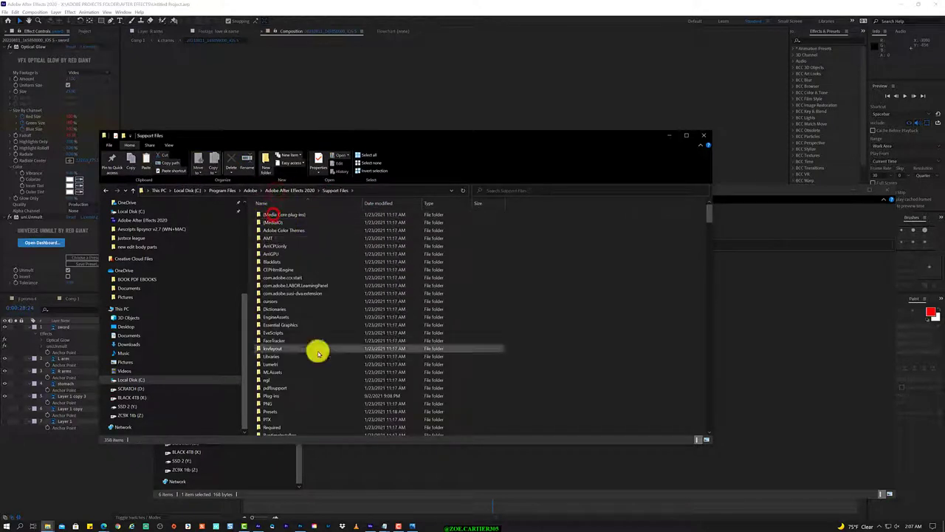
double_click(308, 393)
click(310, 278)
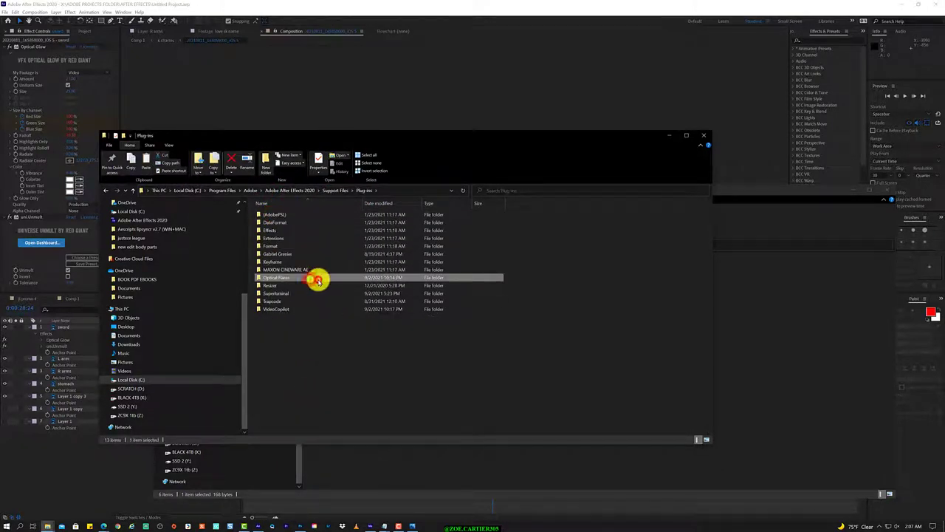
double_click(317, 279)
double_click(327, 215)
double_click(333, 224)
Step: Copy the downloaded preset folders into the Optical Flares presets folder and return to After Effects
drag(489, 140, 667, 220)
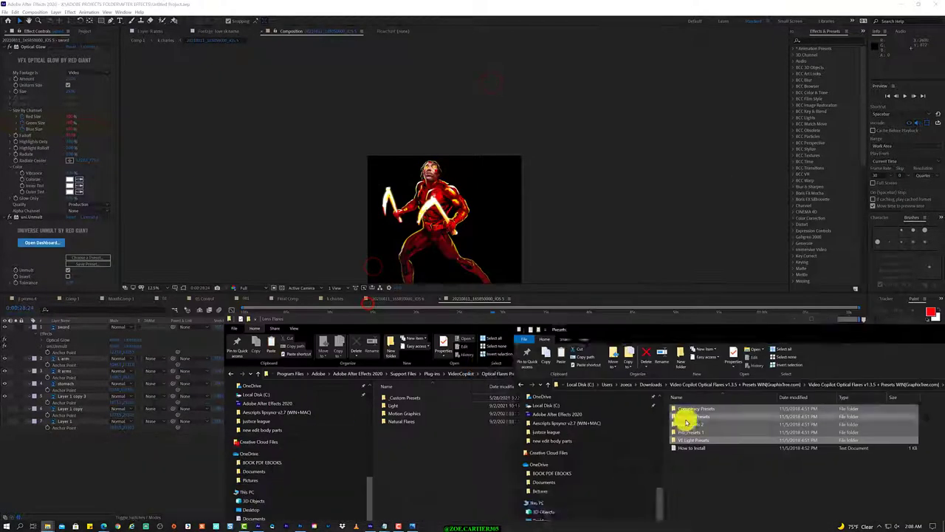
drag(685, 422, 414, 443)
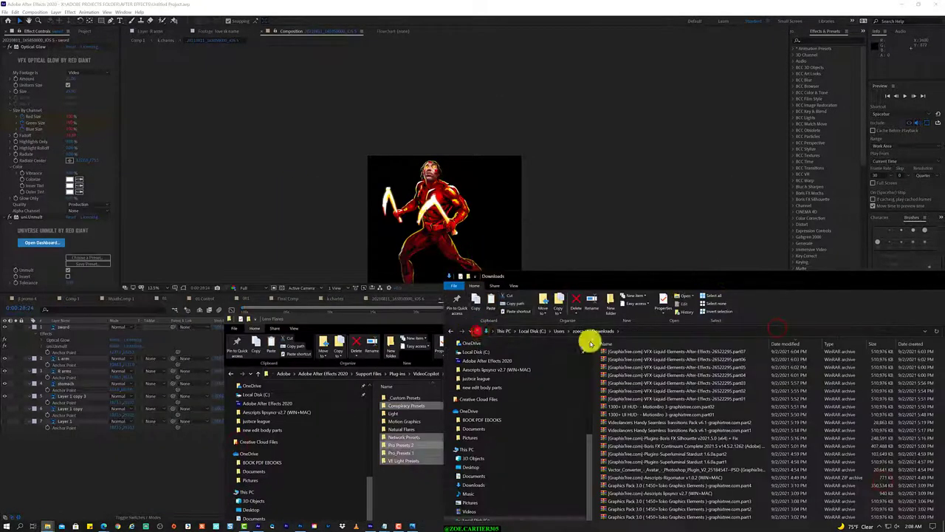
click(270, 229)
Step: Duplicate the sword layer, set sword 2 to Lighten, and show its Opacity
click(75, 327)
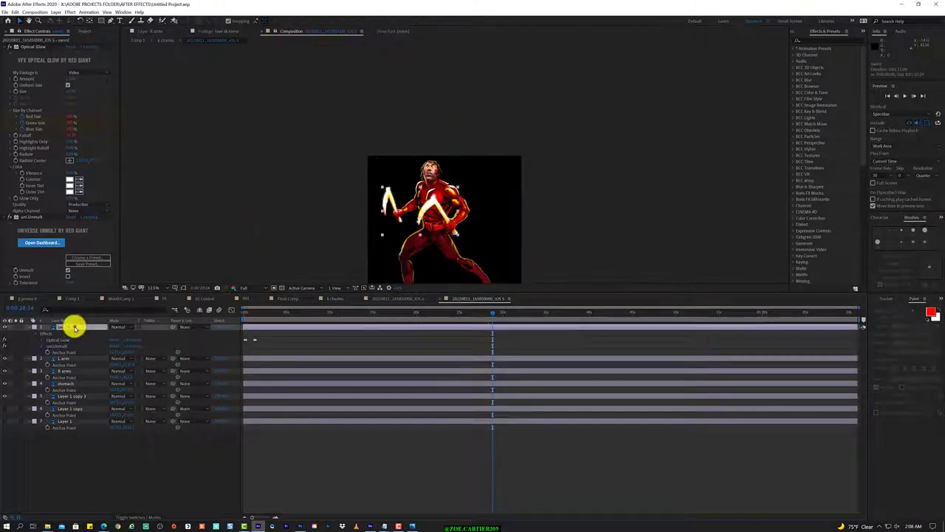
key(ctrl+d)
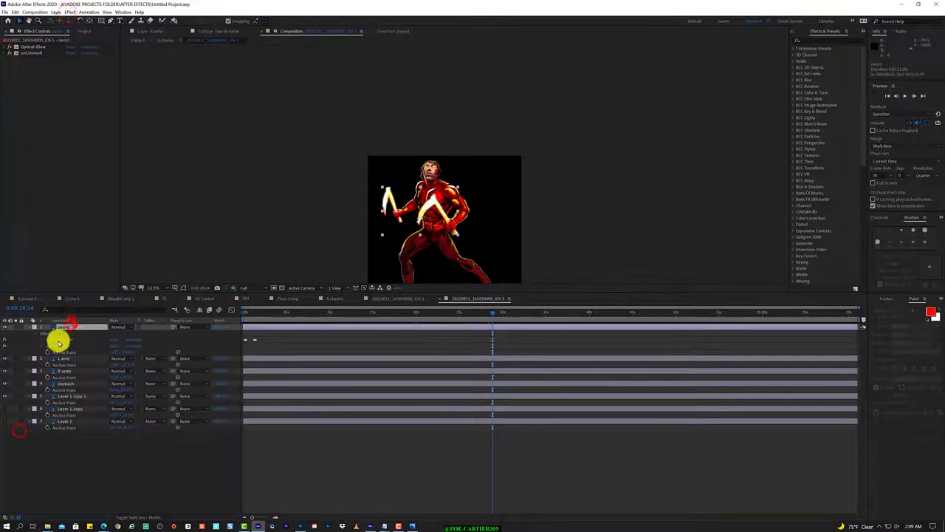
click(118, 326)
click(143, 242)
key(t)
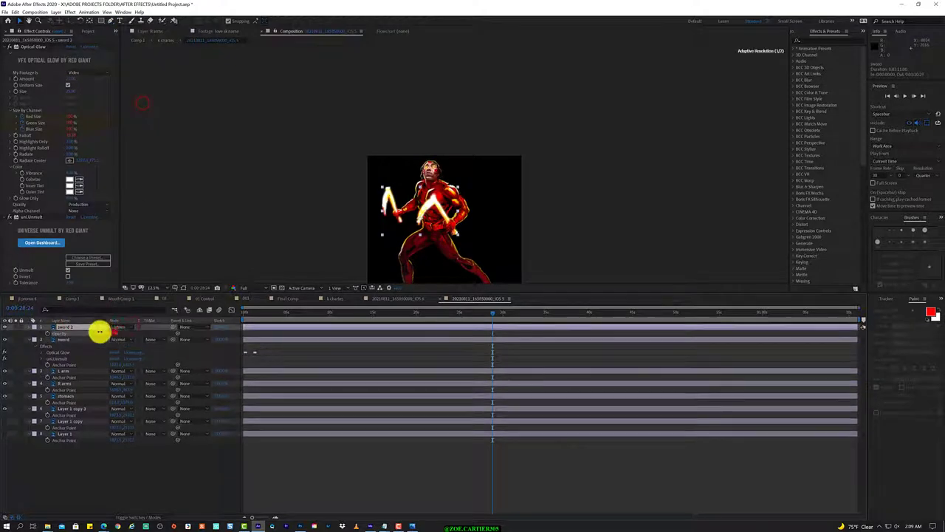
drag(337, 313, 529, 330)
Step: Try applying a BCC Stylize effect and dismiss the resulting error
click(69, 12)
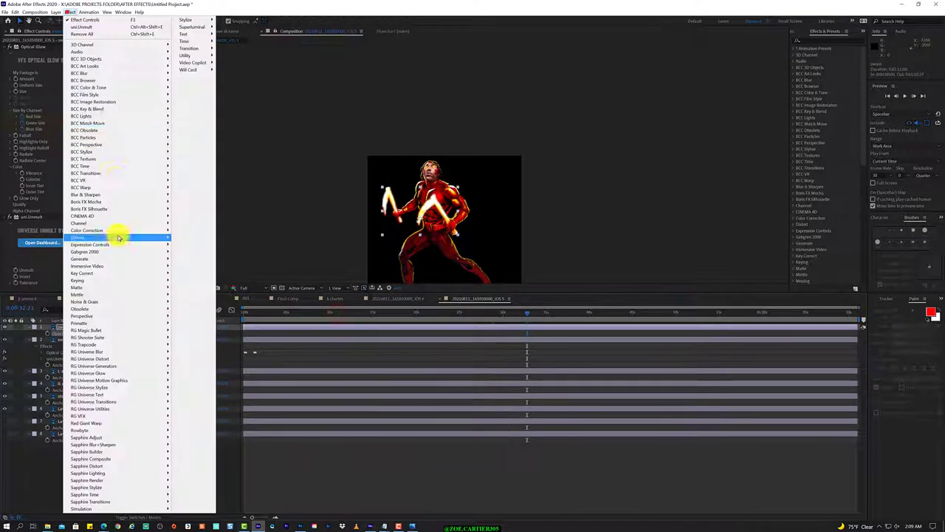
mouse_move(144, 164)
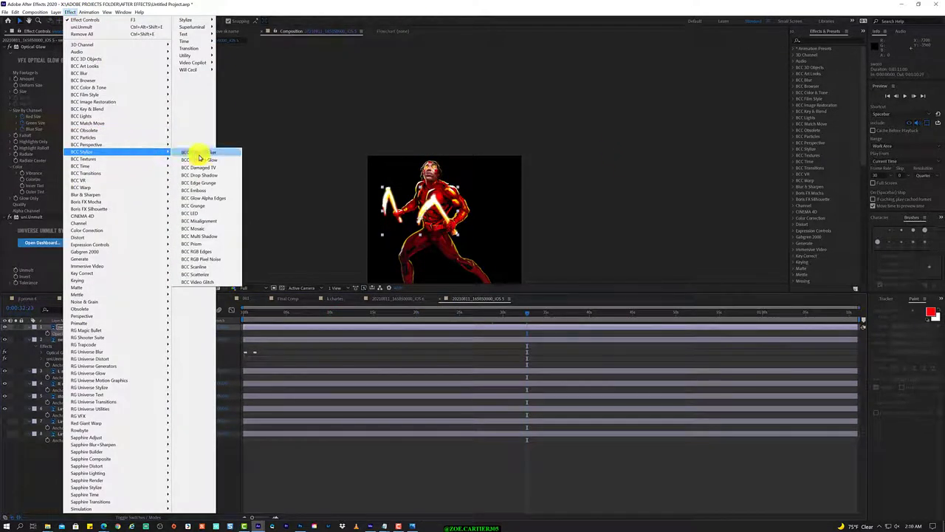
click(199, 154)
click(529, 292)
Step: Open the Motion Bro extension panel and show its installed packs
click(122, 13)
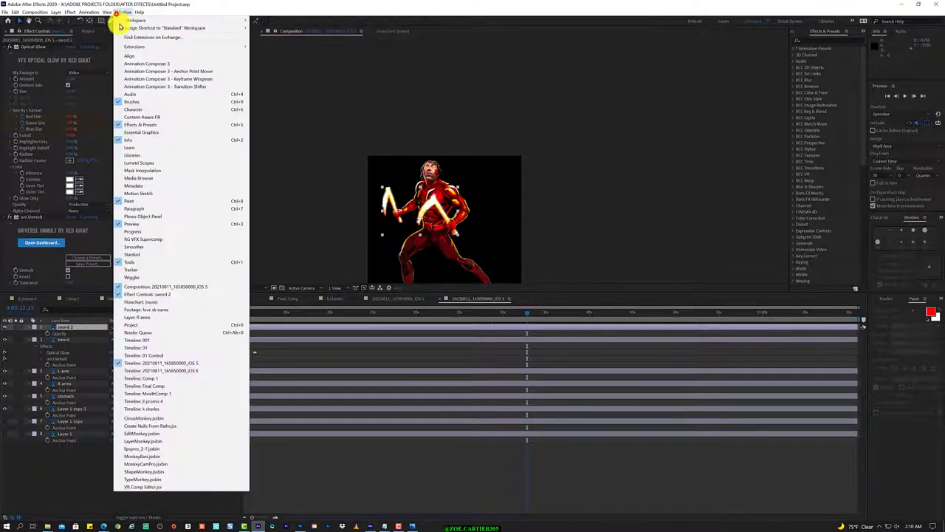
click(742, 125)
click(508, 147)
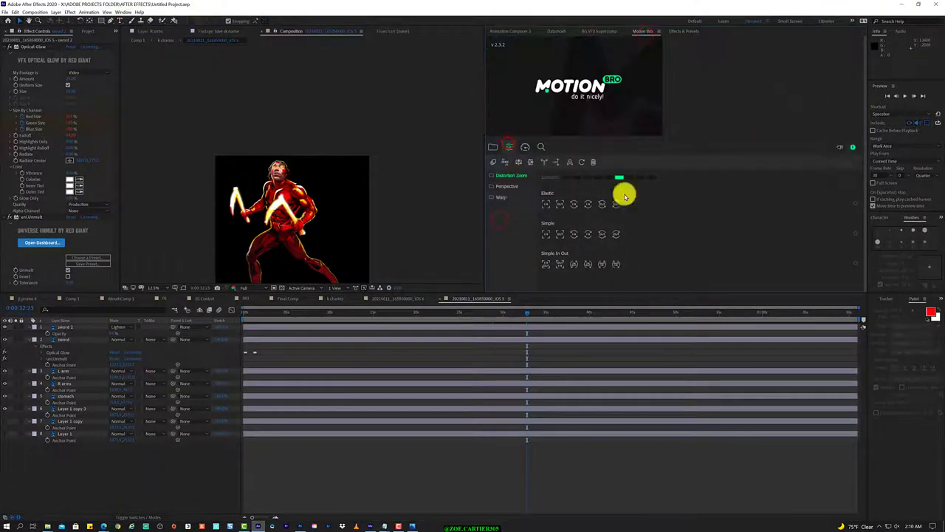
click(492, 147)
Step: Import HUDGE DEF.list from the UI HUD > HUDGE folder into Motion Bro
click(851, 163)
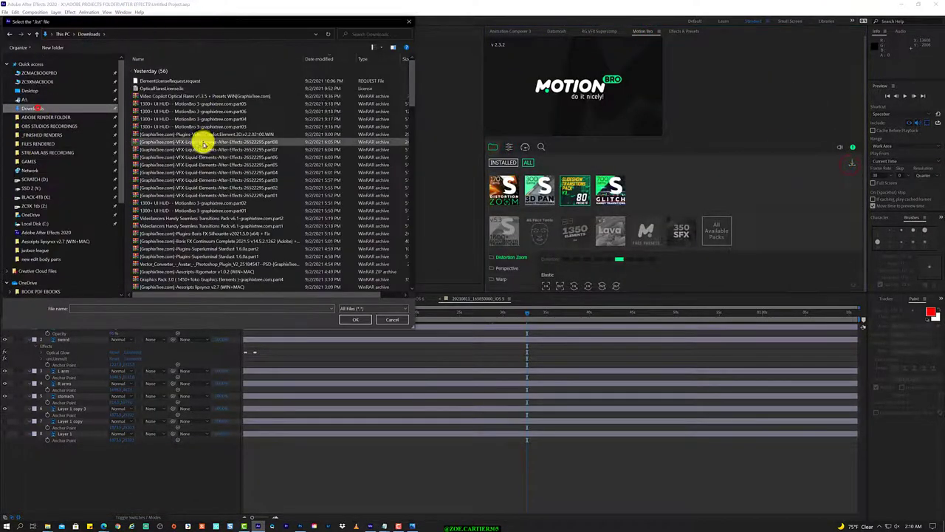
double_click(222, 180)
double_click(185, 70)
click(172, 284)
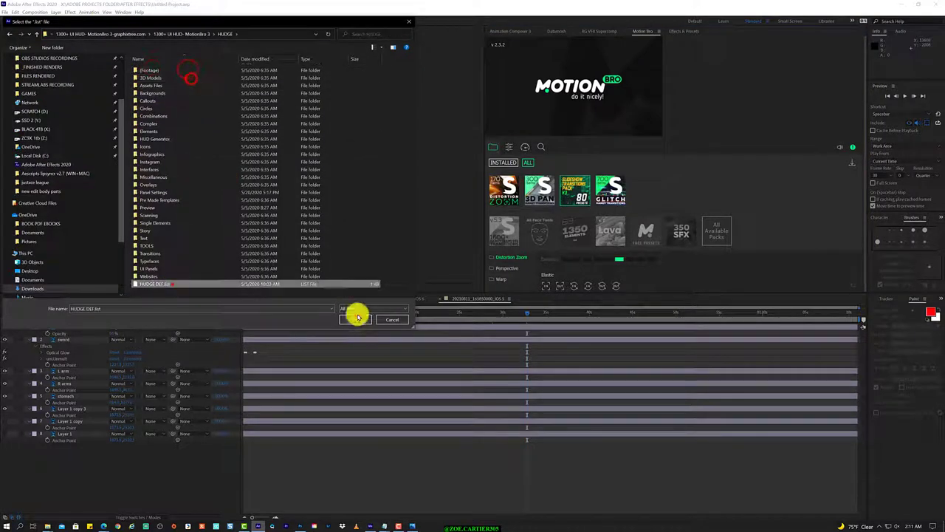
click(357, 316)
click(505, 163)
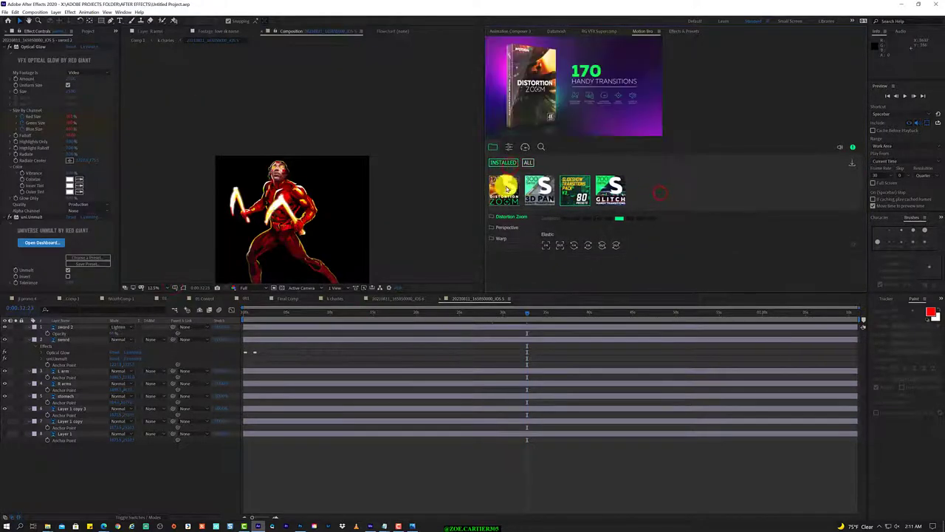
Step: Open and close an extra Motion Bro panel, then return to the pack browser
click(123, 13)
mouse_move(170, 42)
click(301, 116)
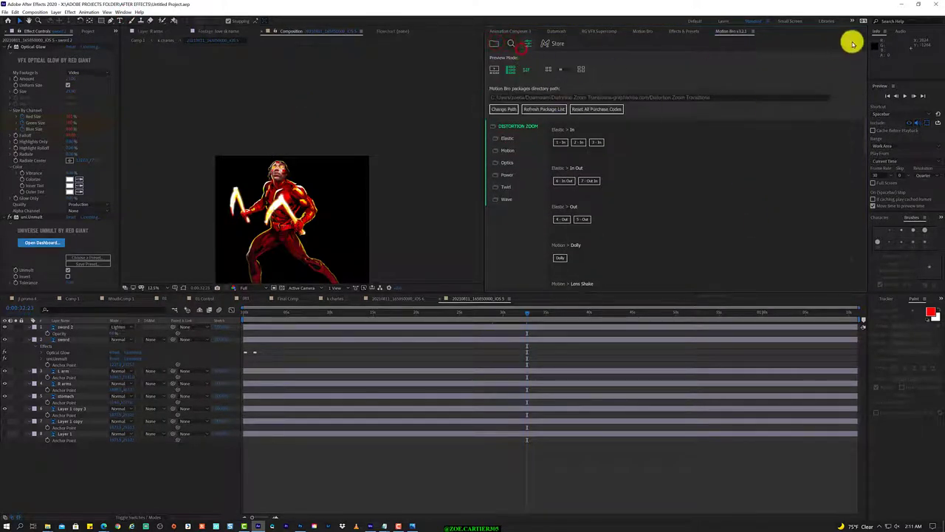
click(755, 31)
click(820, 30)
click(510, 194)
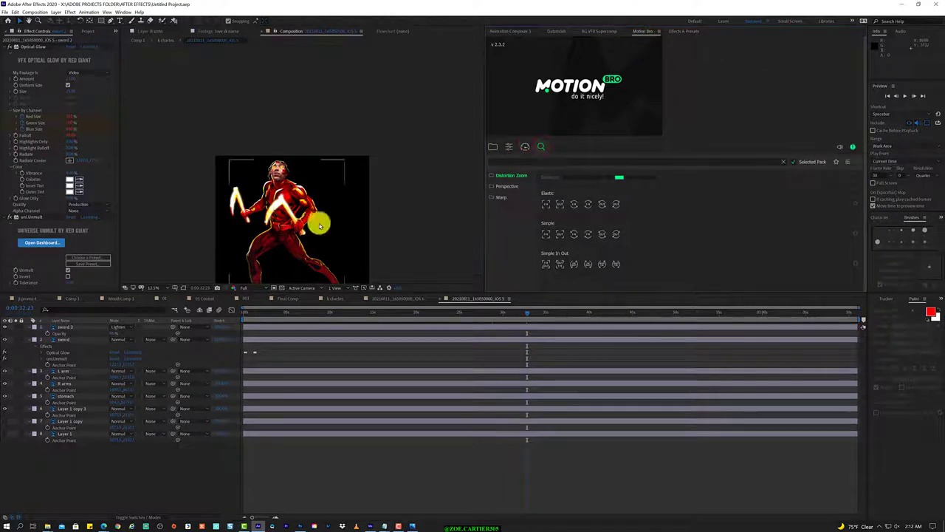
click(493, 146)
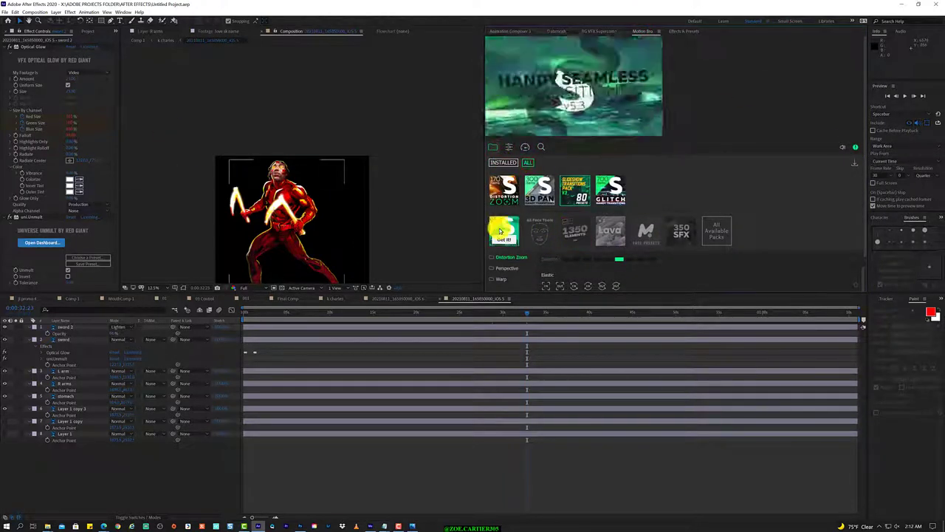
Step: Import another pack list from the 1300+ UI HUD folder and show the Glitch pack's presets
click(854, 162)
double_click(172, 279)
click(36, 35)
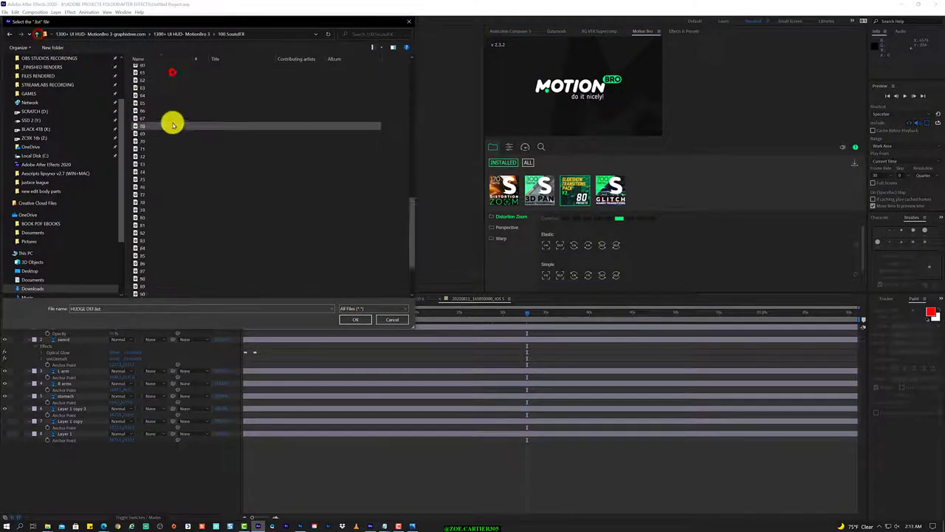
double_click(171, 121)
click(169, 74)
click(354, 320)
click(607, 208)
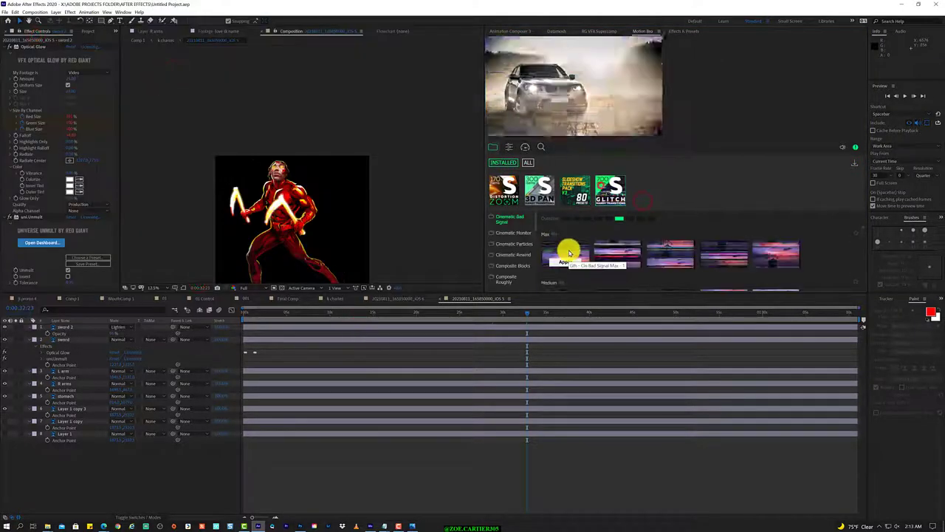
click(269, 312)
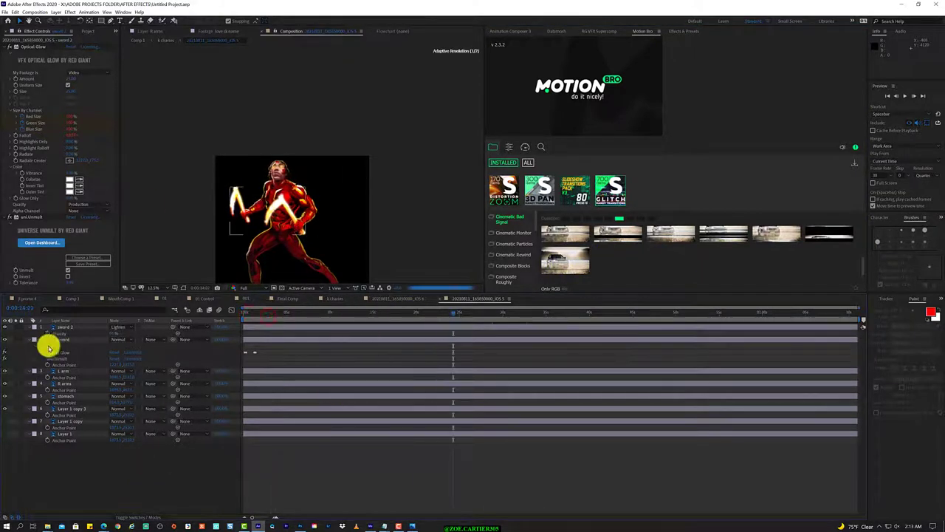
Step: Apply Universe Glimmer to the sword layer and browse the Universe presets dashboard
click(89, 338)
click(70, 11)
mouse_move(115, 260)
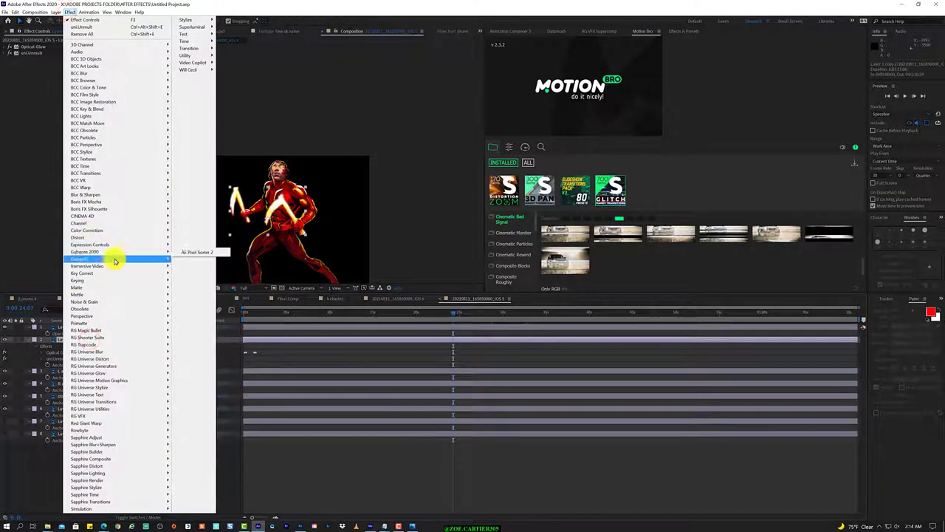
mouse_move(143, 370)
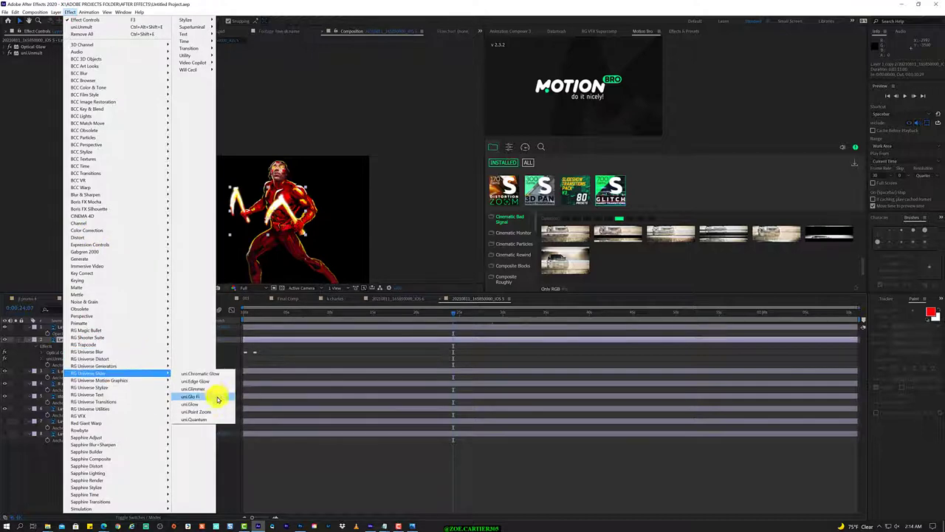
click(219, 399)
click(42, 84)
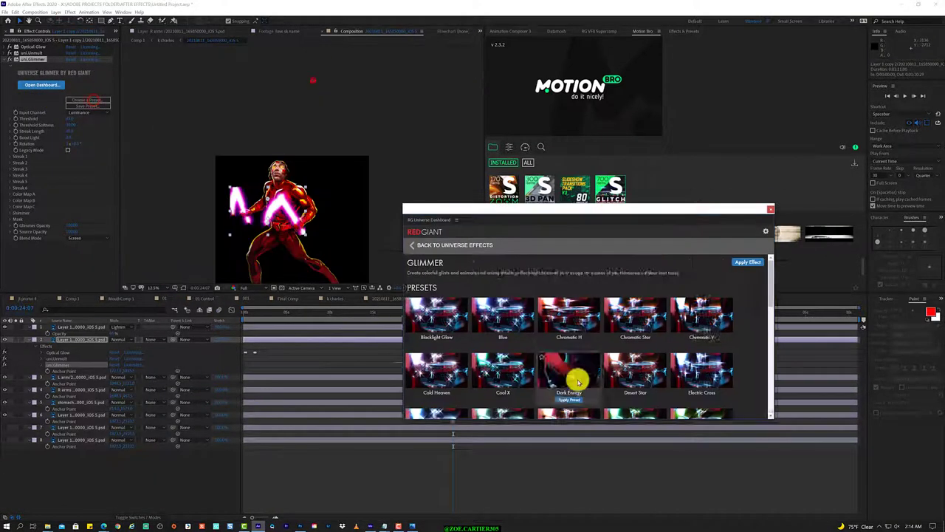
scroll(507, 413, down, 10)
click(486, 410)
Step: Apply Universe Electrify to the character layer and preview the electricity
click(770, 209)
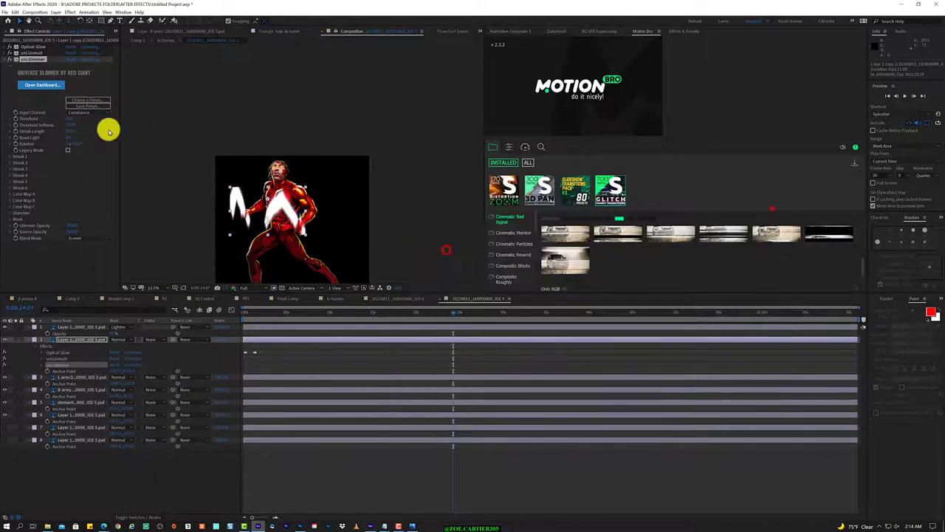
click(69, 12)
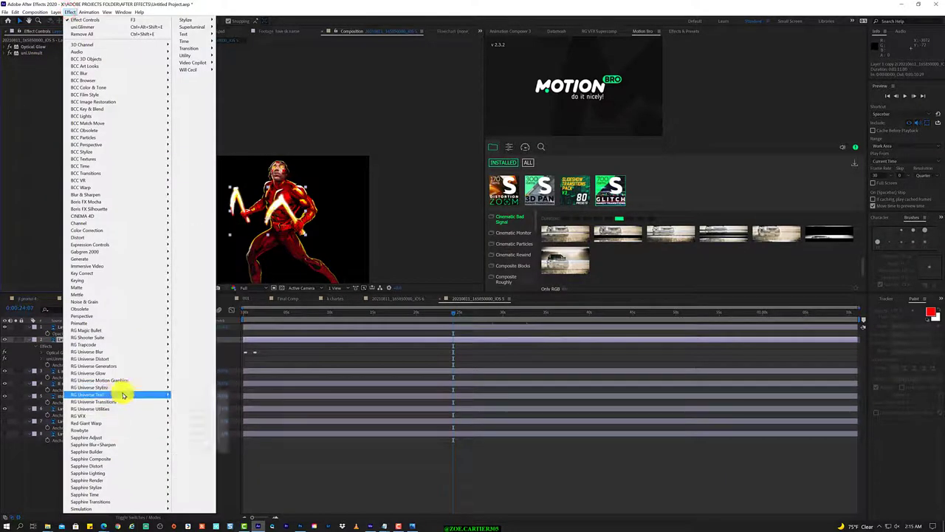
mouse_move(122, 386)
click(225, 258)
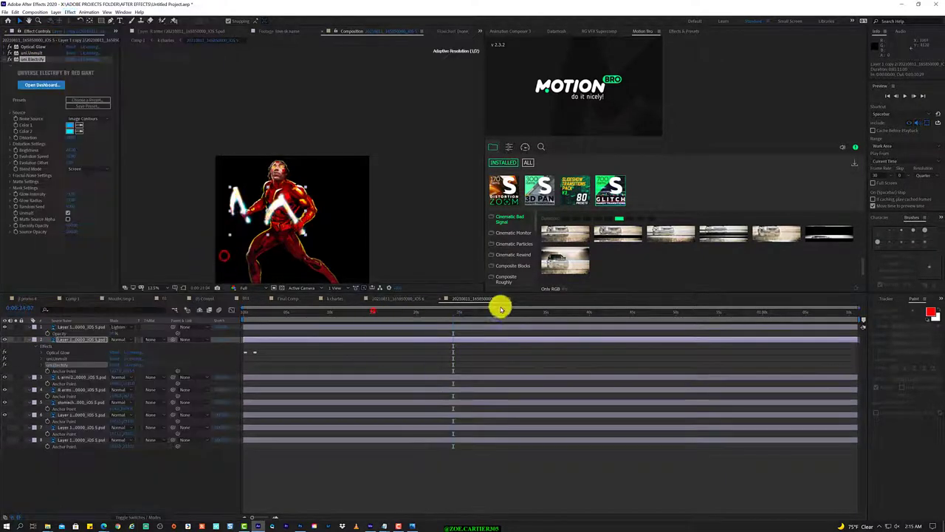
drag(270, 333, 246, 339)
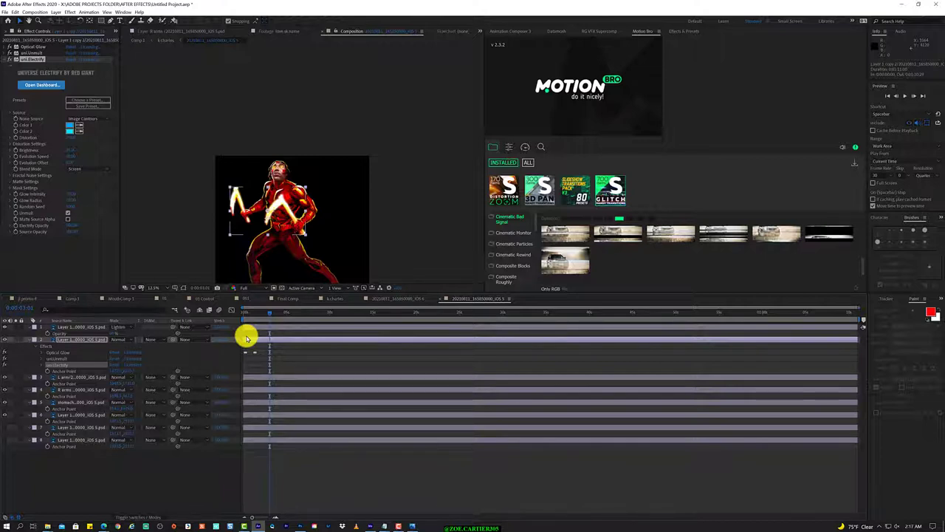
Step: Sample orange from the sword flare as Electrify's first arc colour and preview it
click(358, 312)
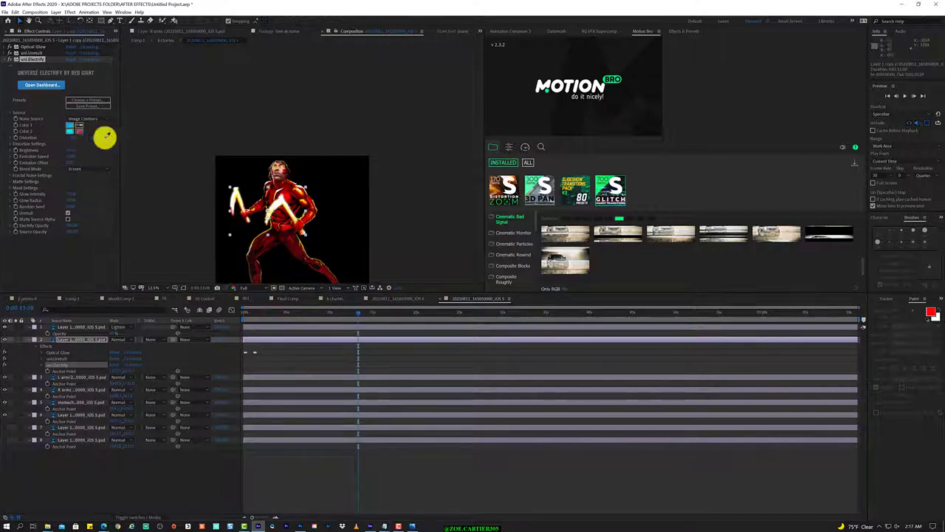
click(79, 126)
click(302, 190)
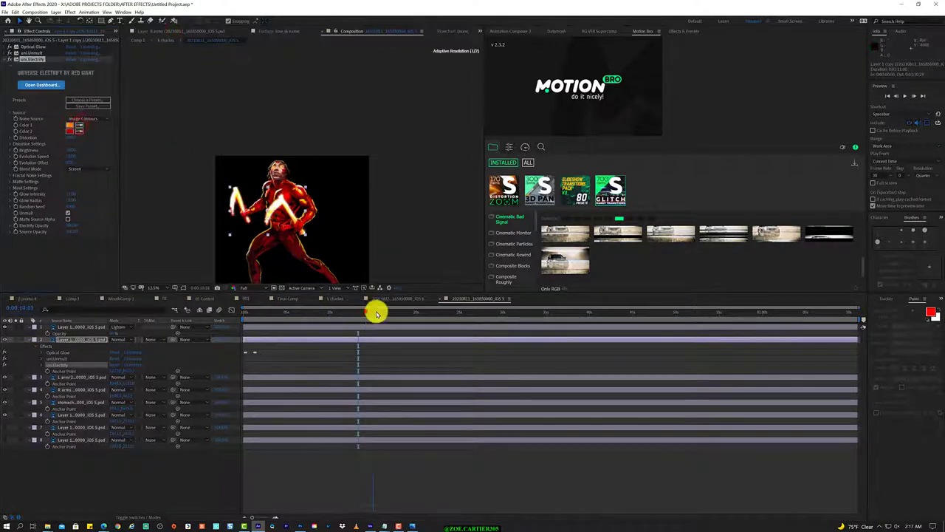
drag(454, 303, 436, 312)
Step: Collapse the character layer's properties and select the left arm layer
click(27, 327)
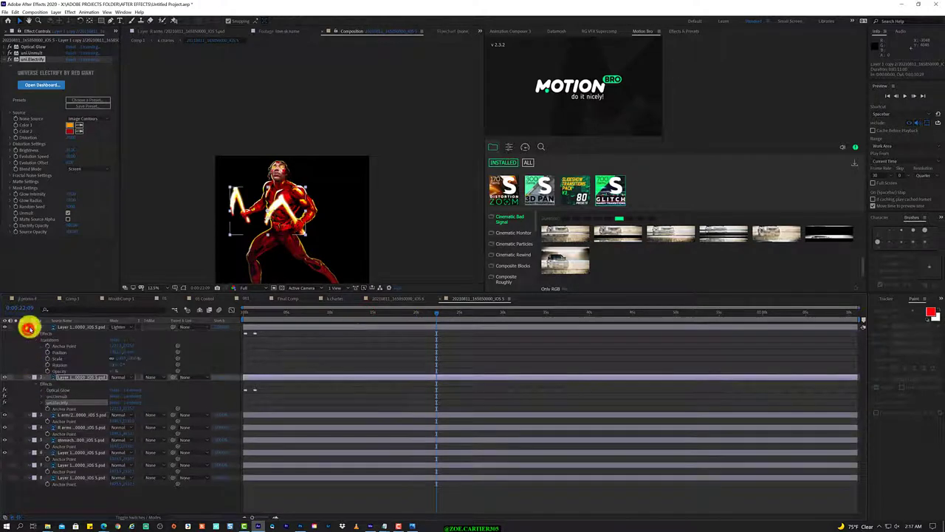
click(28, 333)
click(73, 433)
click(69, 339)
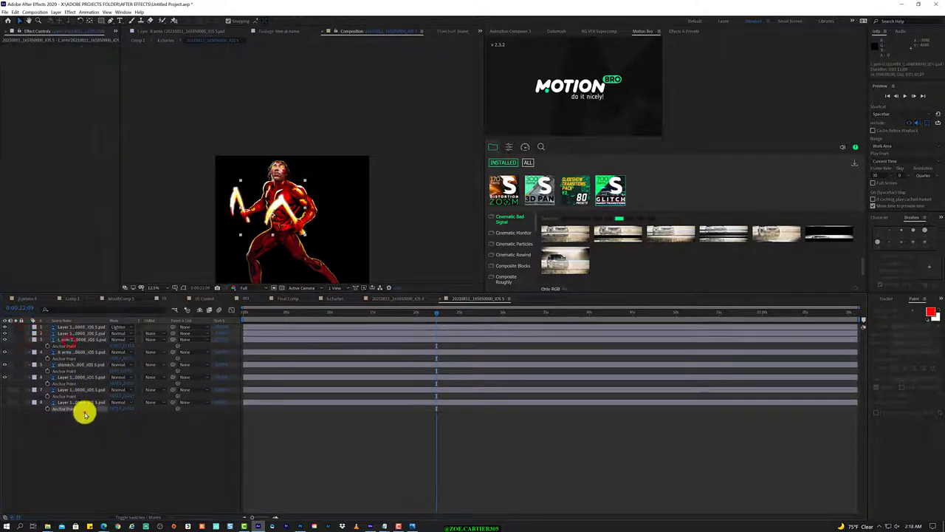
Step: Deselect all layers and create a new layer named bg
click(87, 348)
click(6, 333)
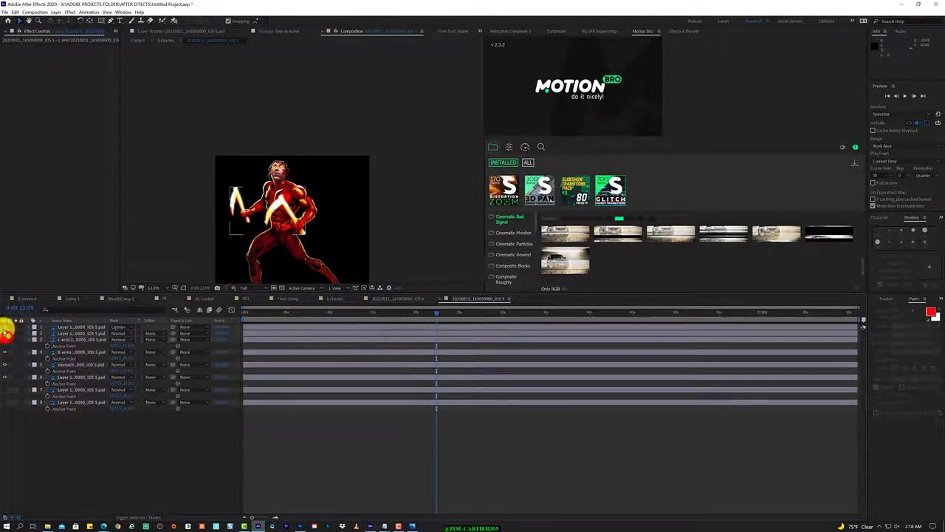
key(comma)
right_click(67, 437)
mouse_move(81, 440)
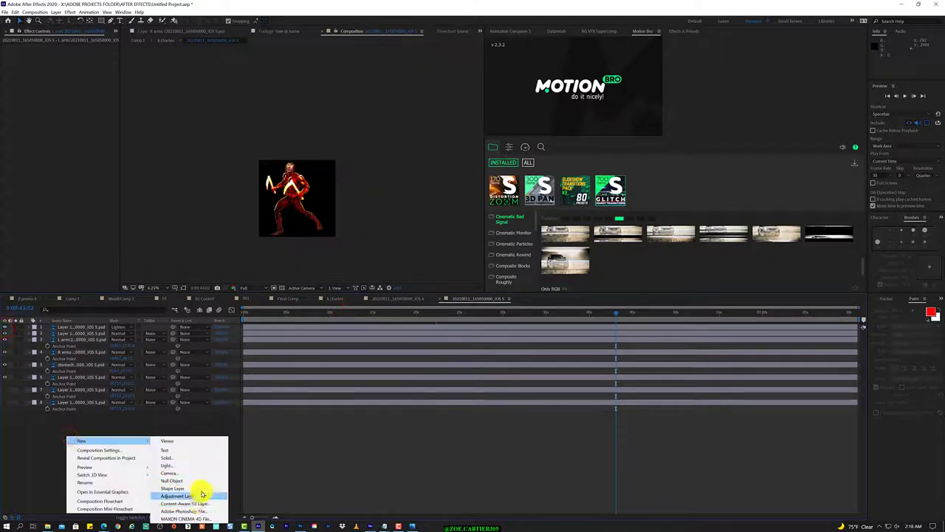
click(203, 493)
click(382, 327)
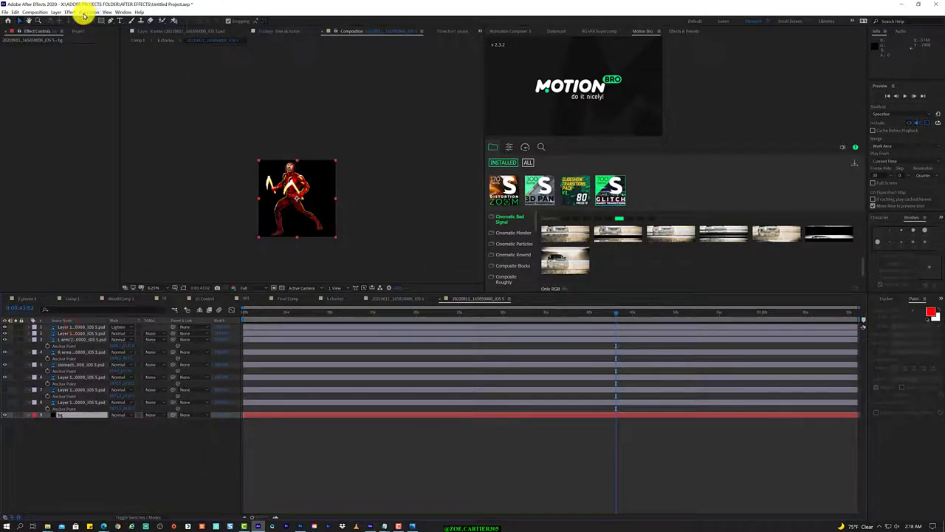
Step: Apply Optical Flares to the bg layer and check it soloed
click(72, 12)
mouse_move(186, 70)
click(253, 69)
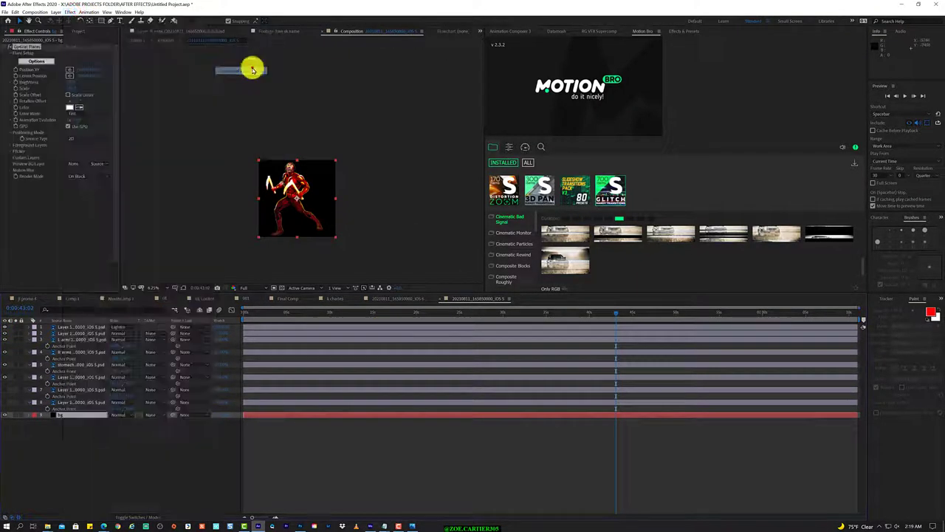
click(16, 326)
click(16, 327)
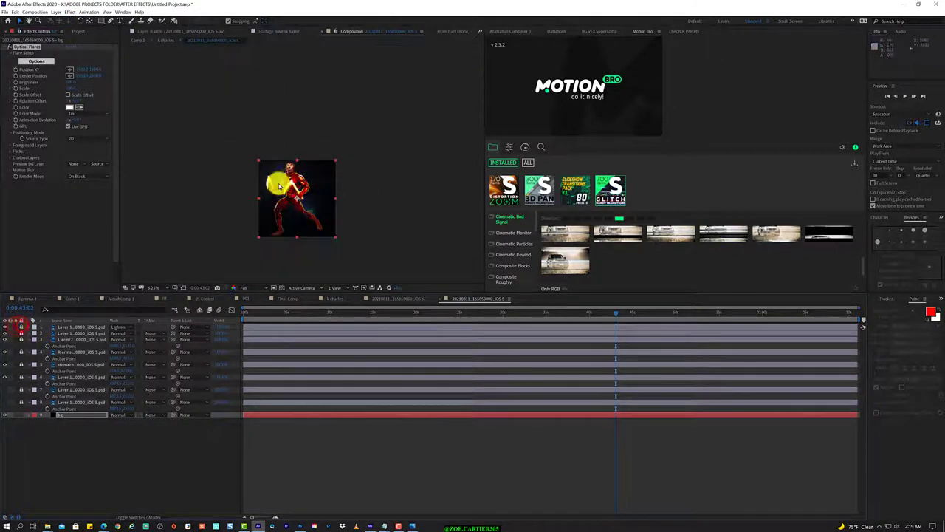
Step: Load the red flare preset and set Render Mode to On Transparent
click(34, 60)
click(571, 291)
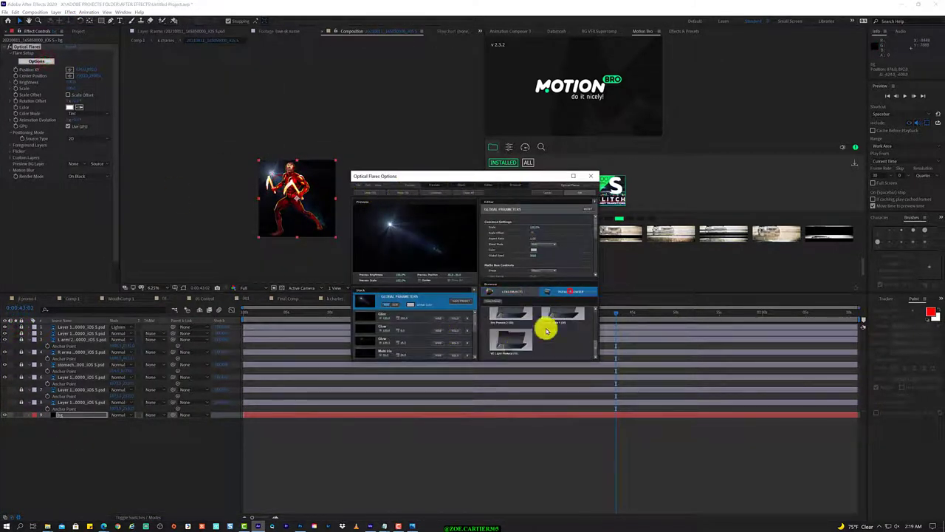
double_click(546, 330)
click(508, 310)
click(579, 192)
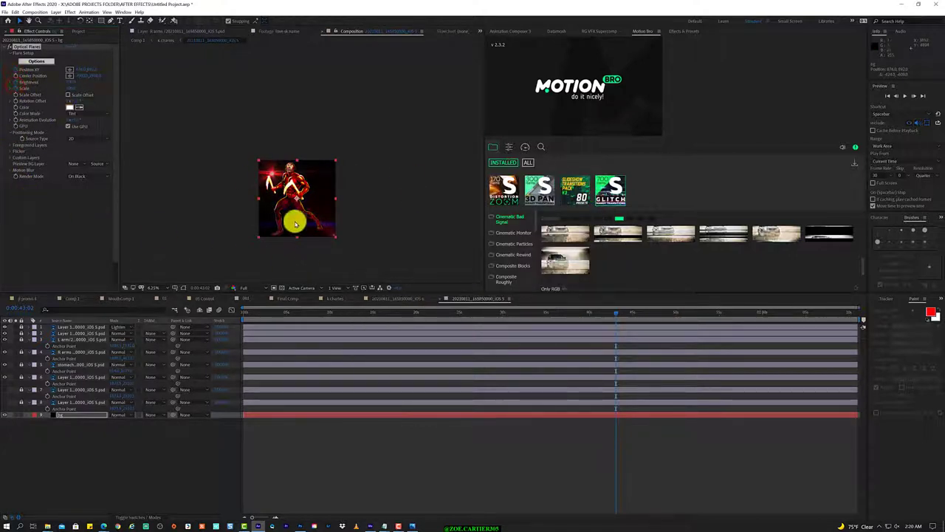
click(99, 175)
click(111, 188)
drag(495, 311, 238, 313)
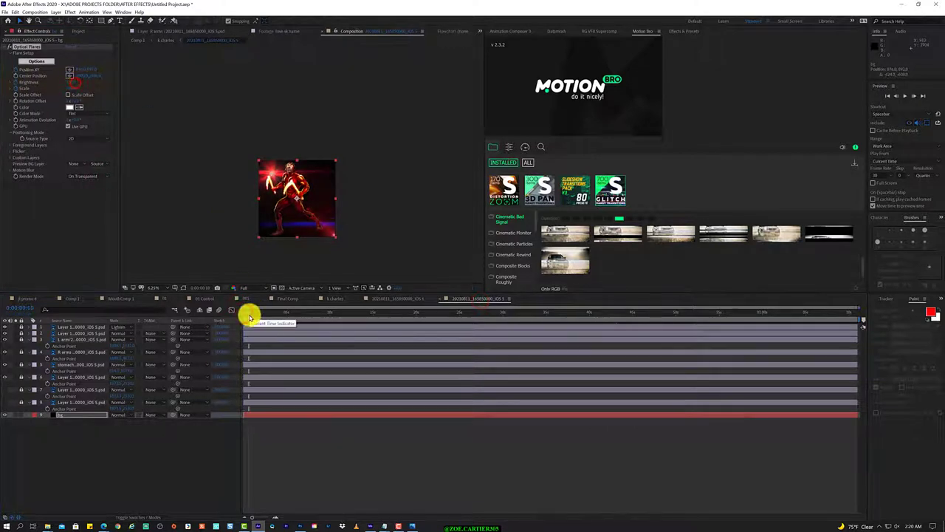
Step: Add keyframes to the flare's Position XY and Center Position
click(37, 415)
click(253, 312)
right_click(74, 82)
click(121, 143)
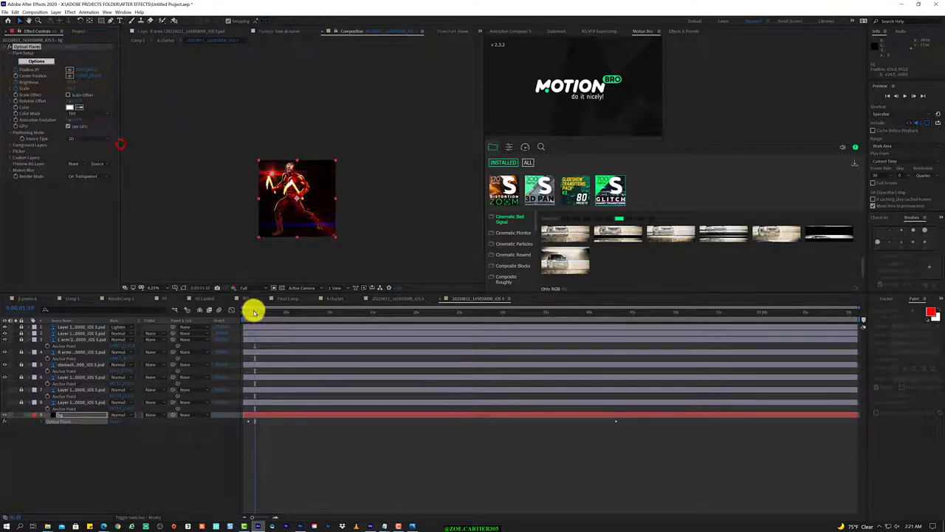
right_click(42, 82)
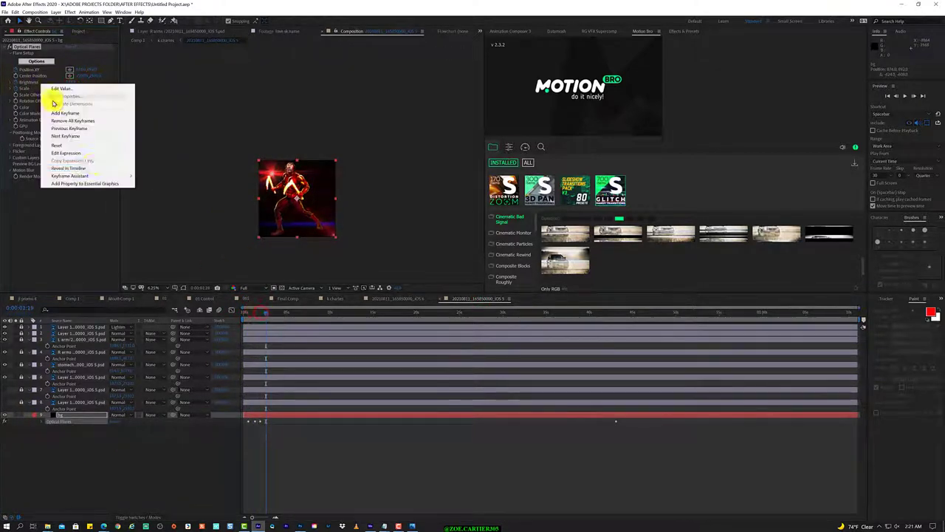
click(101, 145)
click(263, 313)
Step: Add a loopOut("cycle") expression to the flare Brightness and preview the loop
right_click(42, 82)
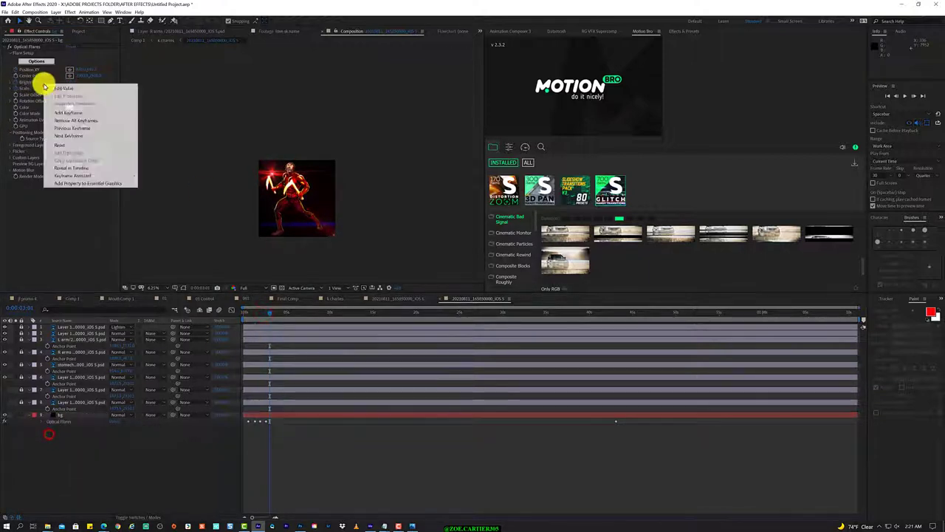
click(59, 102)
click(396, 418)
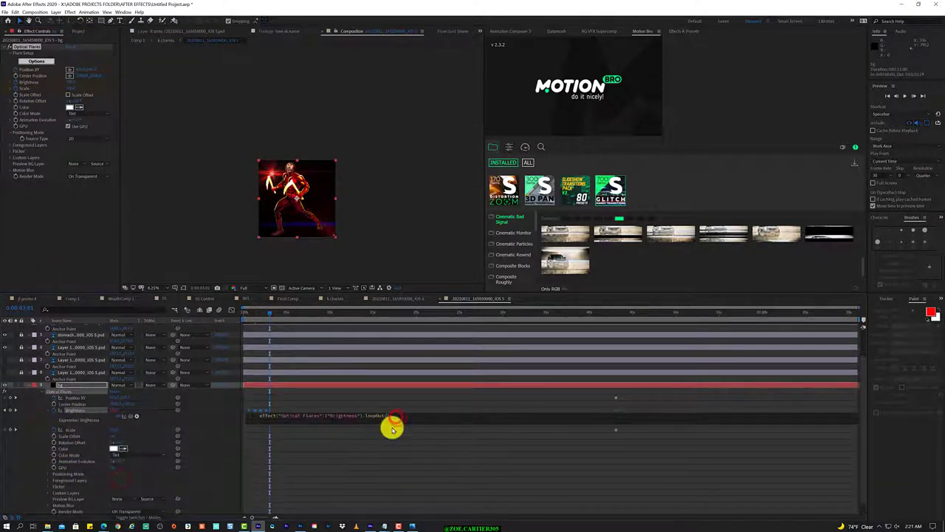
click(405, 441)
drag(274, 333, 307, 346)
click(378, 418)
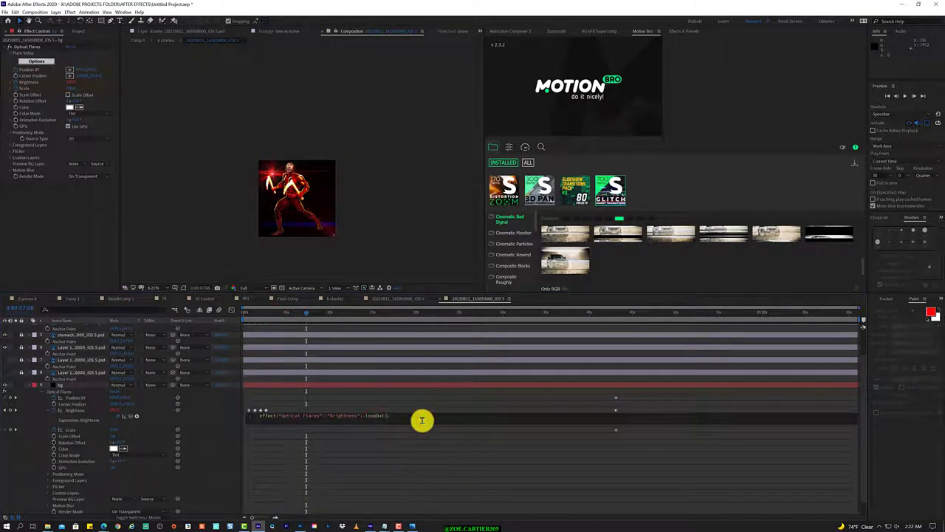
text("cycle")
click(309, 316)
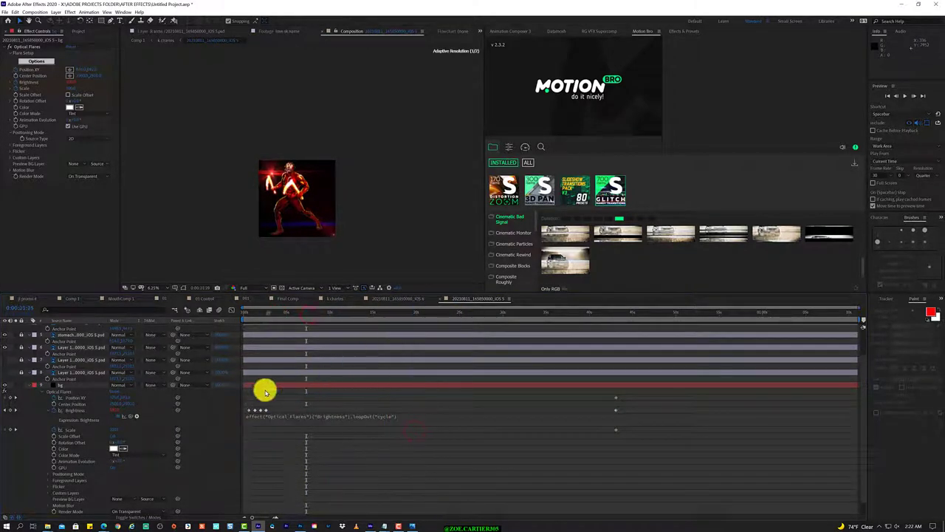
click(567, 314)
drag(552, 315, 566, 312)
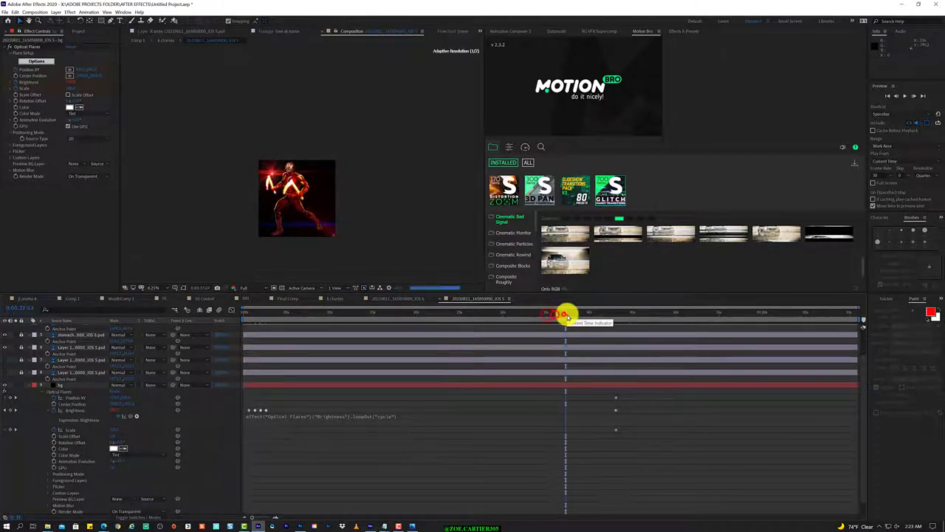
Step: Select the bg layer, return to the composition start and collapse its properties
click(616, 411)
key(Home)
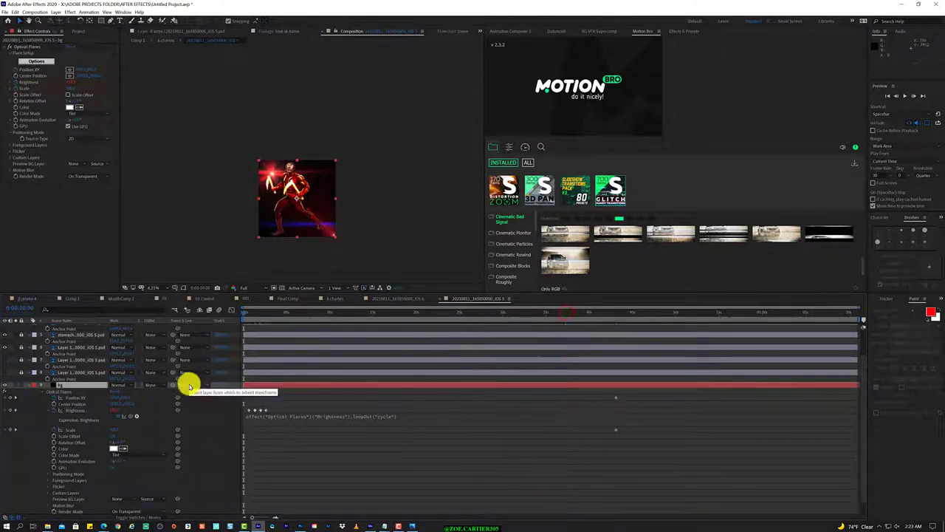
click(29, 384)
right_click(53, 471)
Step: Create a new solid and apply Sapphire Light3D with the Coral Kiss preset
scroll(196, 243, up, 1)
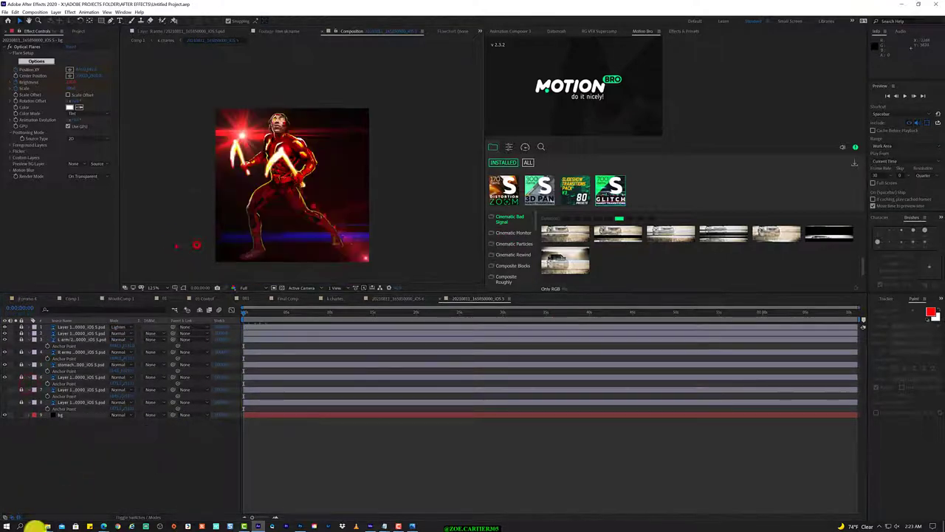
right_click(53, 471)
click(178, 422)
key(Return)
click(70, 12)
mouse_move(118, 473)
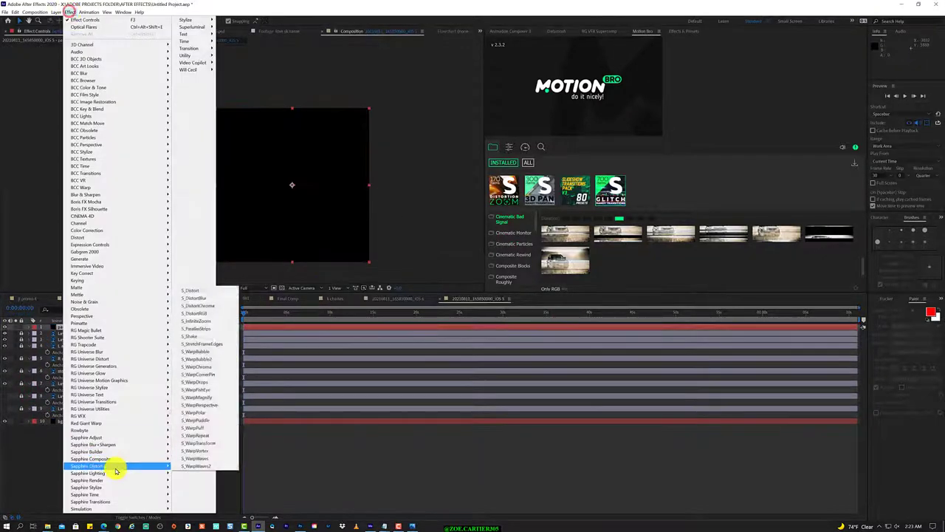
click(211, 434)
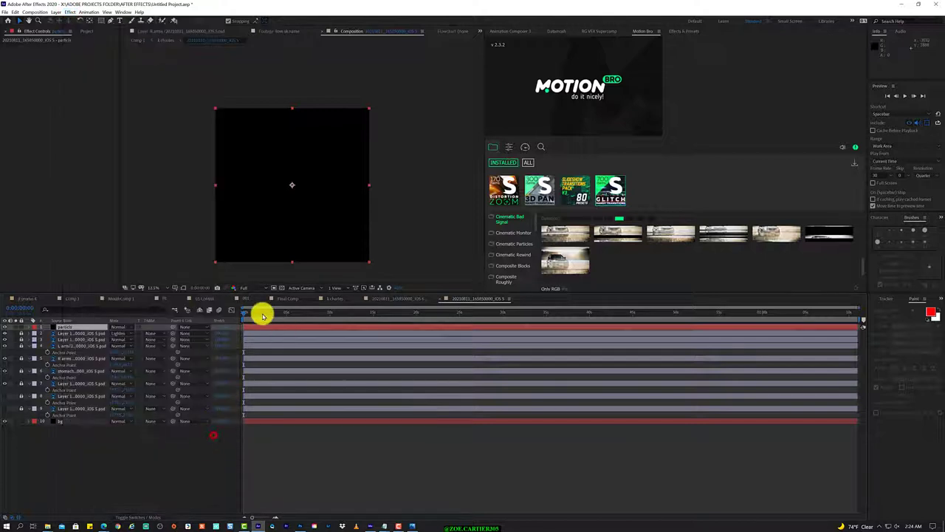
click(82, 52)
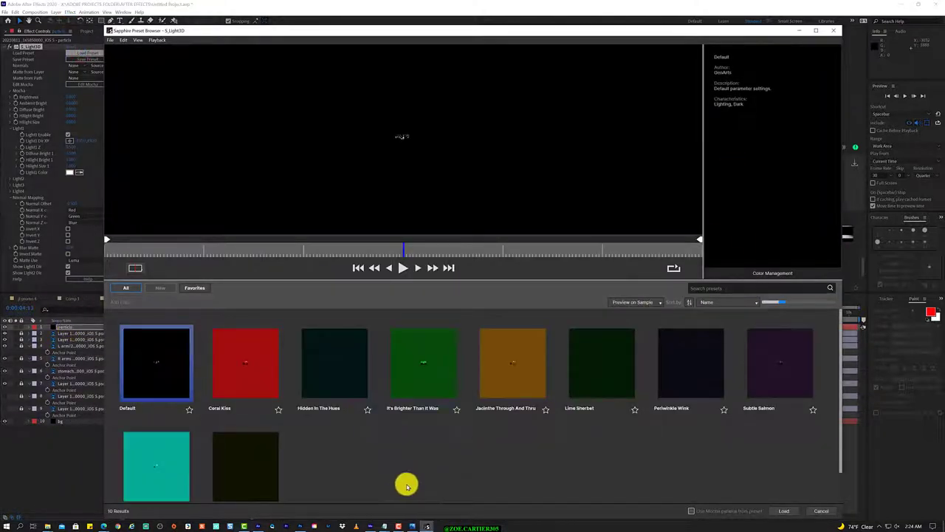
key(Right)
click(787, 510)
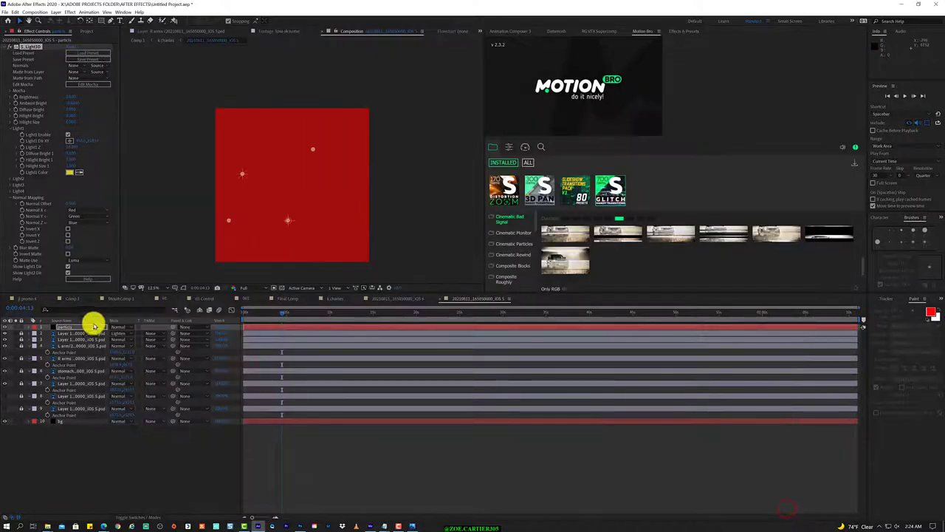
right_click(60, 126)
click(105, 453)
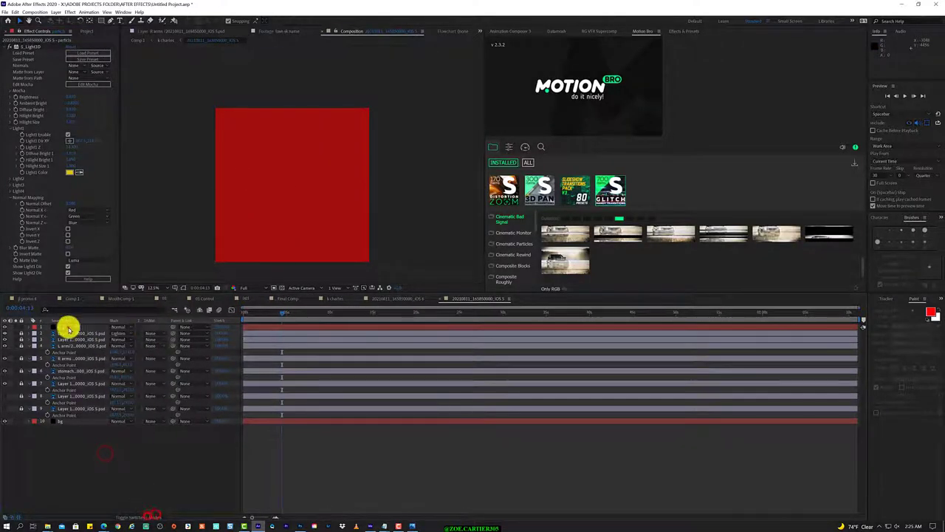
Step: Create another solid with Ctrl+Y and apply the S_GlowAura glow effect
click(67, 327)
key(ctrl+y)
key(Return)
key(alt+t)
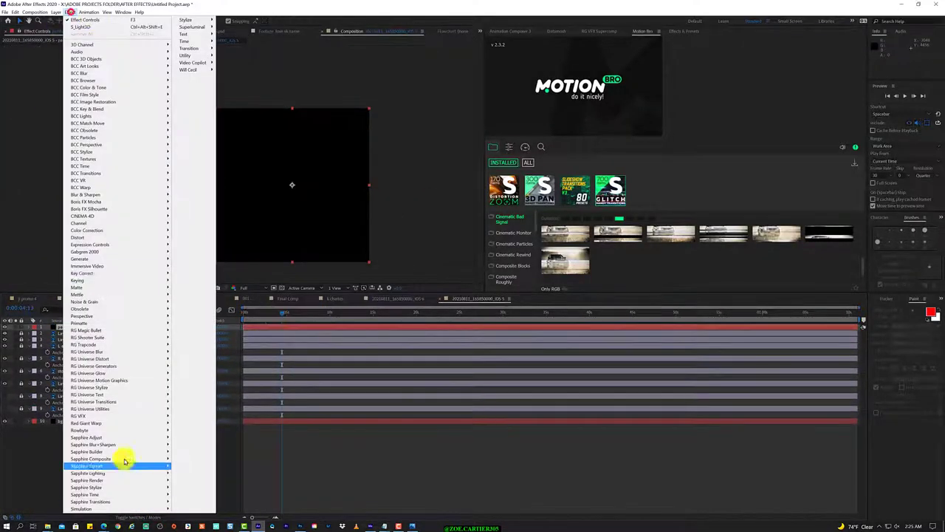
mouse_move(135, 416)
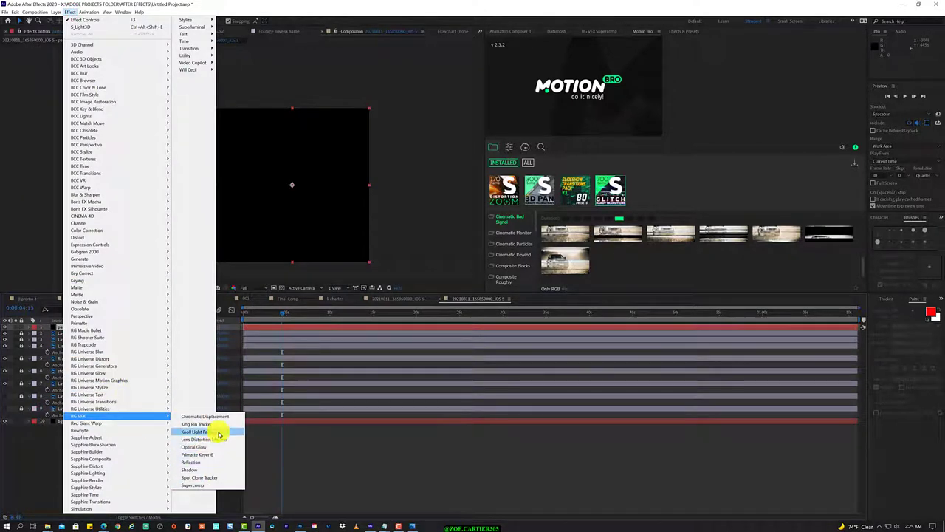
mouse_move(144, 488)
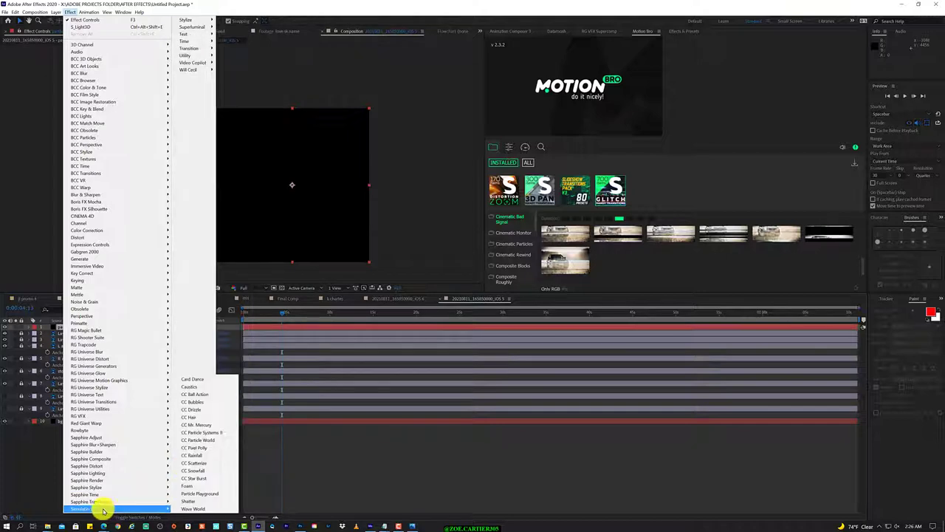
mouse_move(159, 472)
click(219, 358)
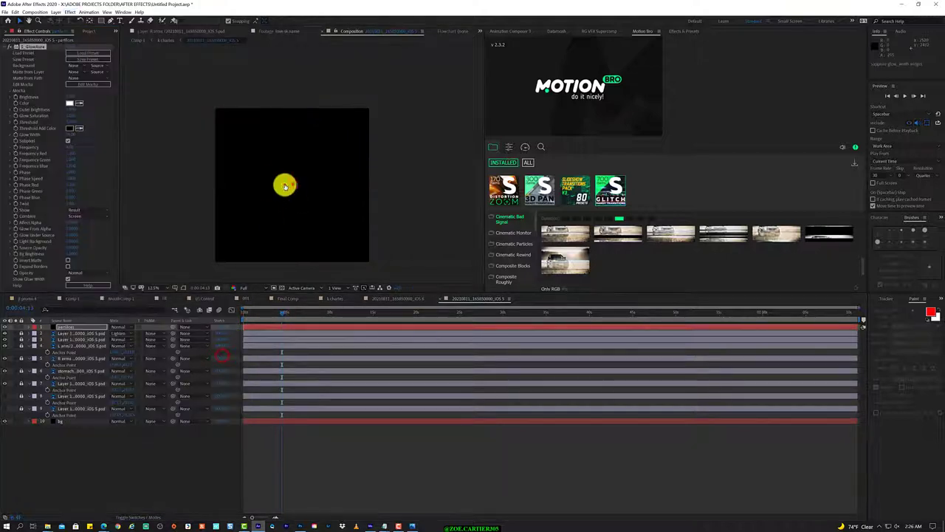
click(118, 325)
click(150, 96)
click(92, 53)
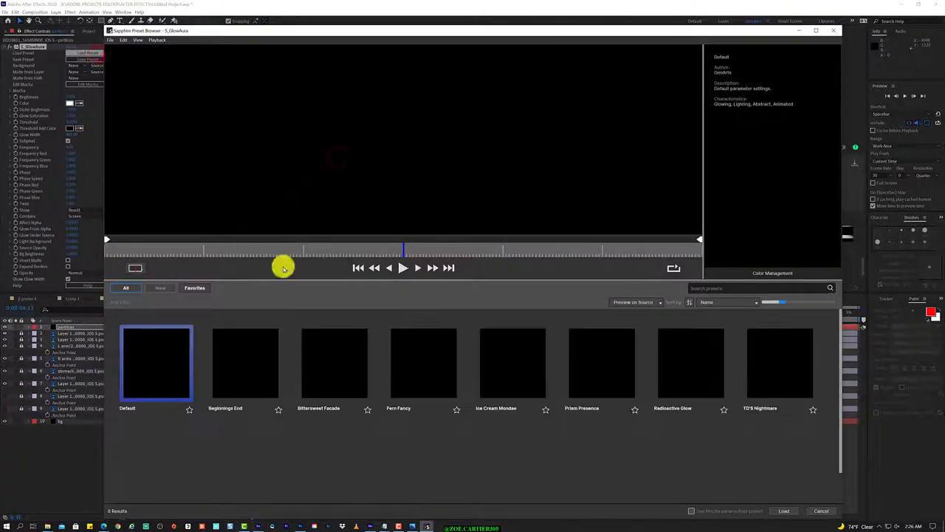
click(831, 29)
Step: Paste S_GlowAura onto the character layer and load the Bittersweet Facade preset
click(73, 384)
key(ctrl+v)
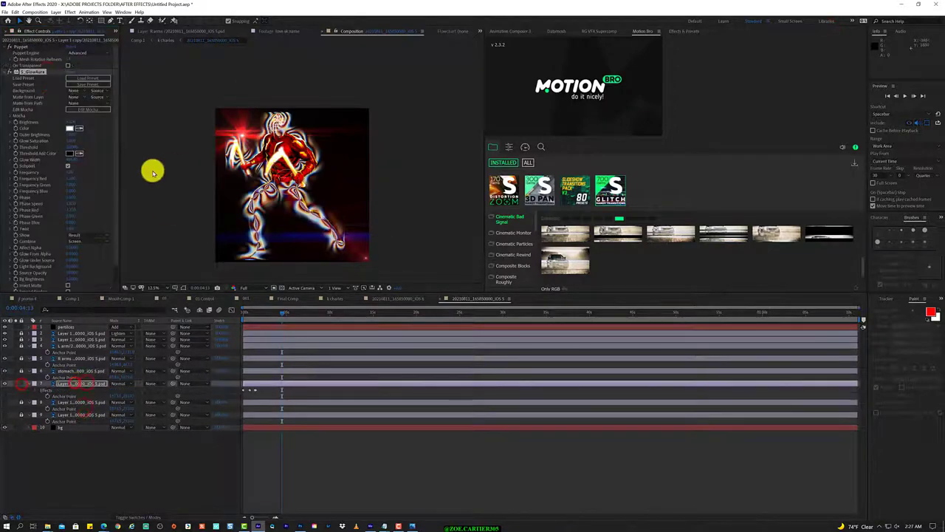
click(107, 79)
click(354, 395)
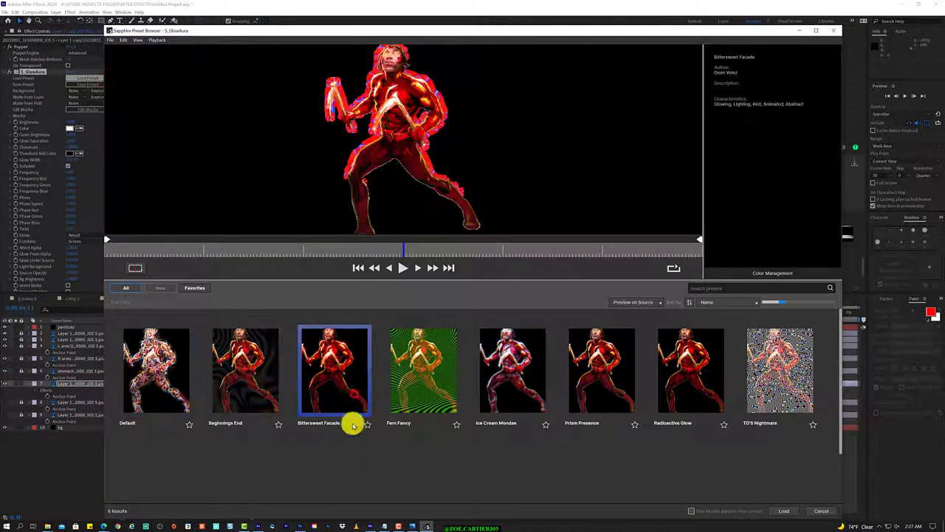
click(245, 372)
click(333, 376)
click(783, 511)
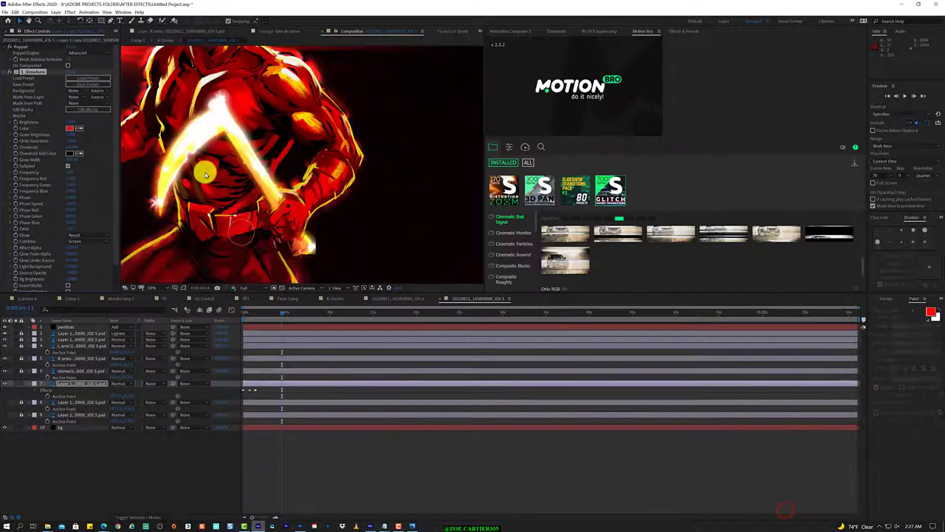
Step: Duplicate the glowing character layer and delete the glow from the copy
right_click(75, 384)
key(Escape)
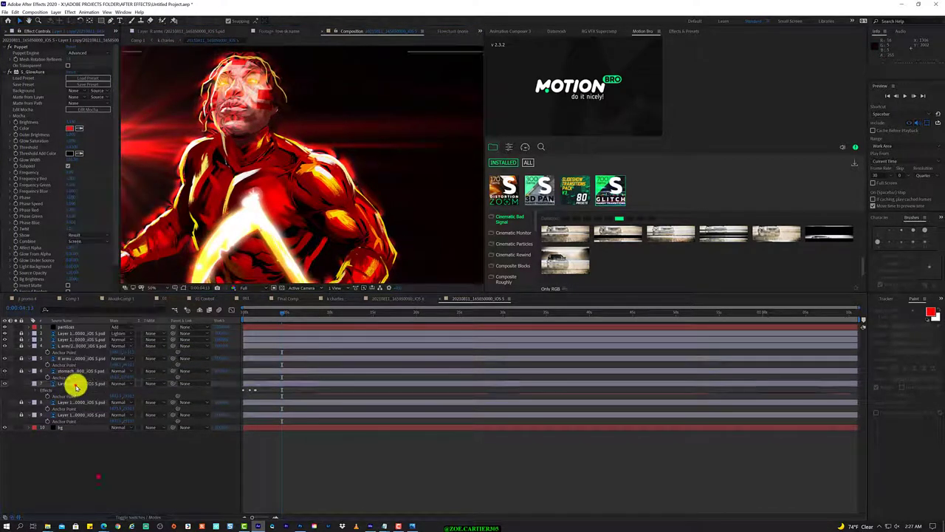
key(ctrl+d)
click(46, 77)
key(Delete)
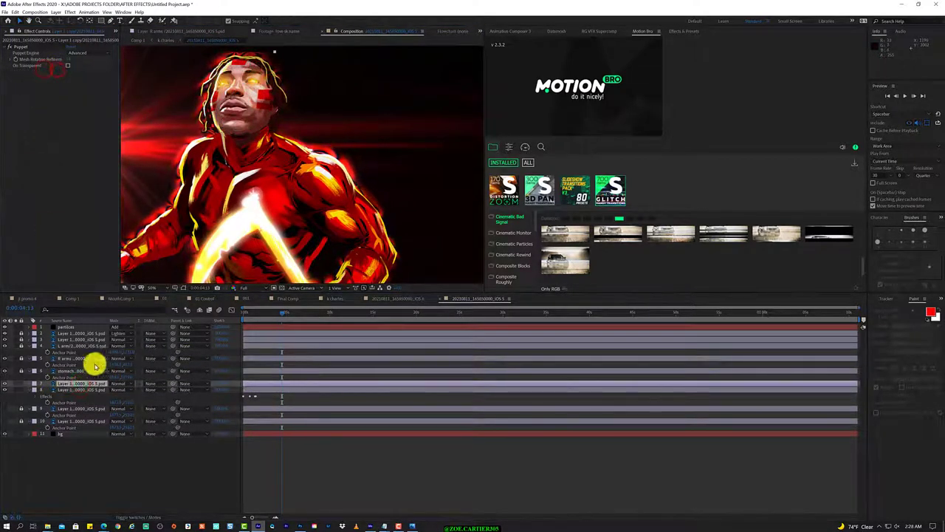
scroll(177, 240, down, 1)
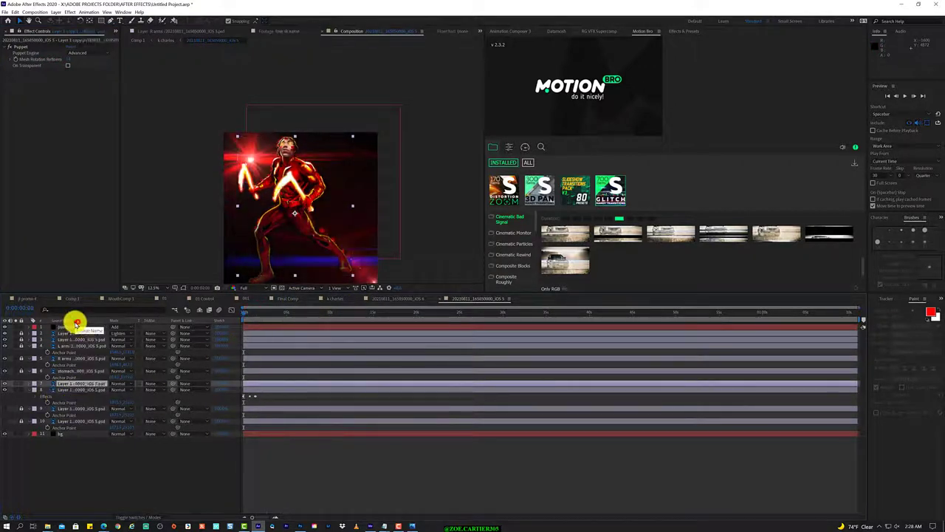
Step: Select the bg layer at 0:00:01:05 and reveal its Brightness loopOut expression
click(74, 433)
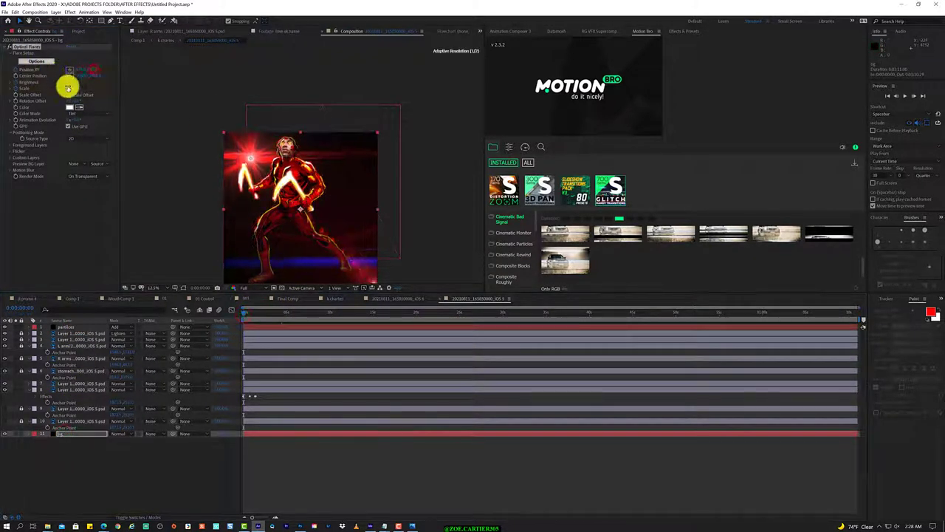
click(253, 310)
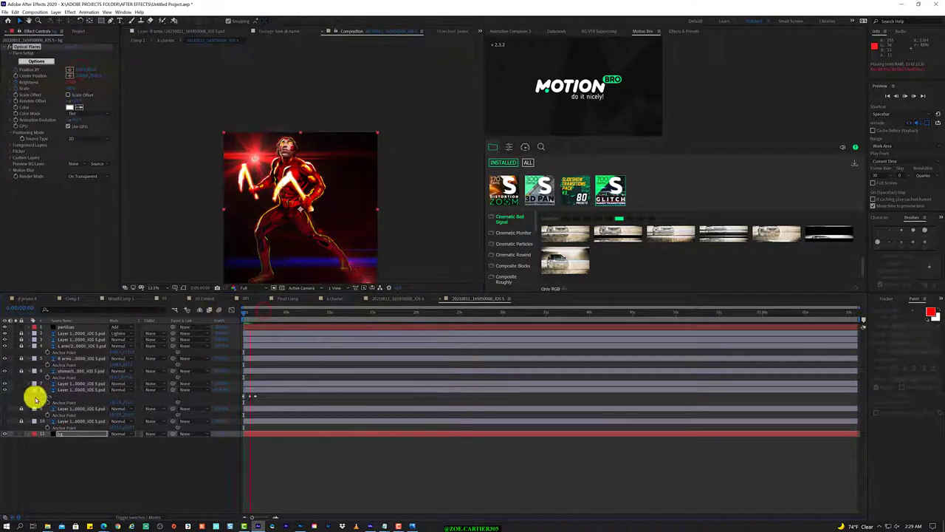
click(34, 398)
click(28, 392)
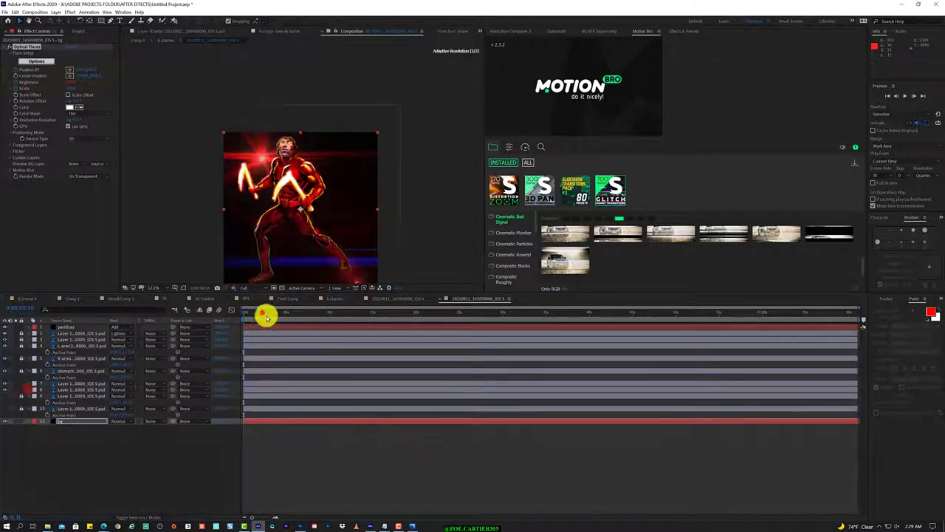
click(75, 423)
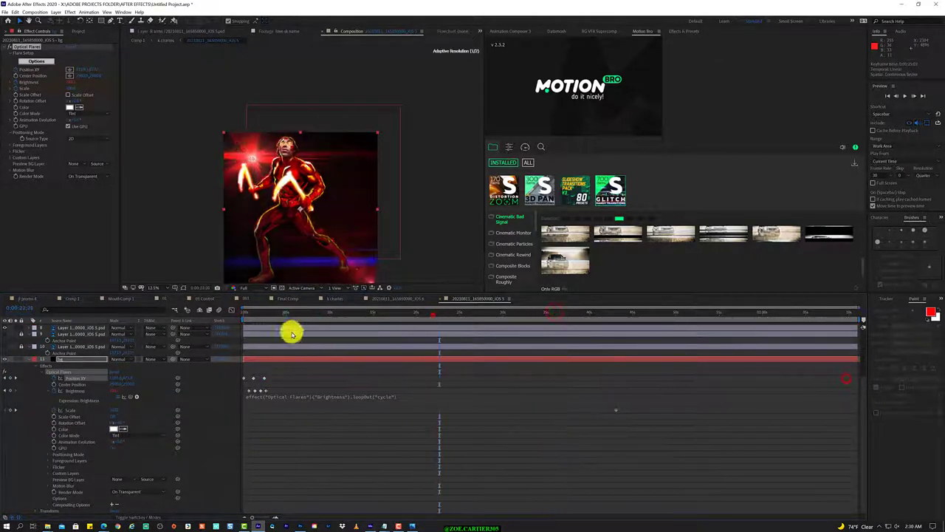
Step: Open the k charles comp and scrub ahead to preview the title animation
click(398, 299)
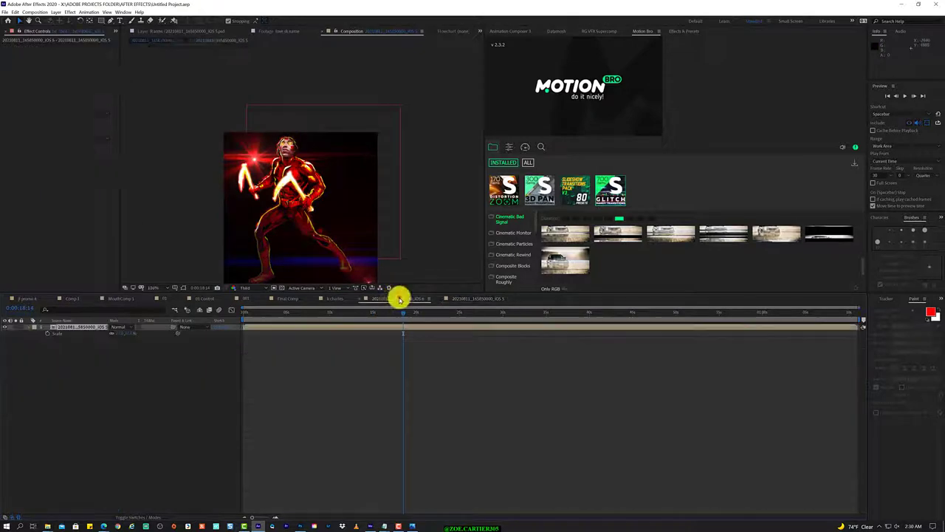
click(329, 298)
click(397, 311)
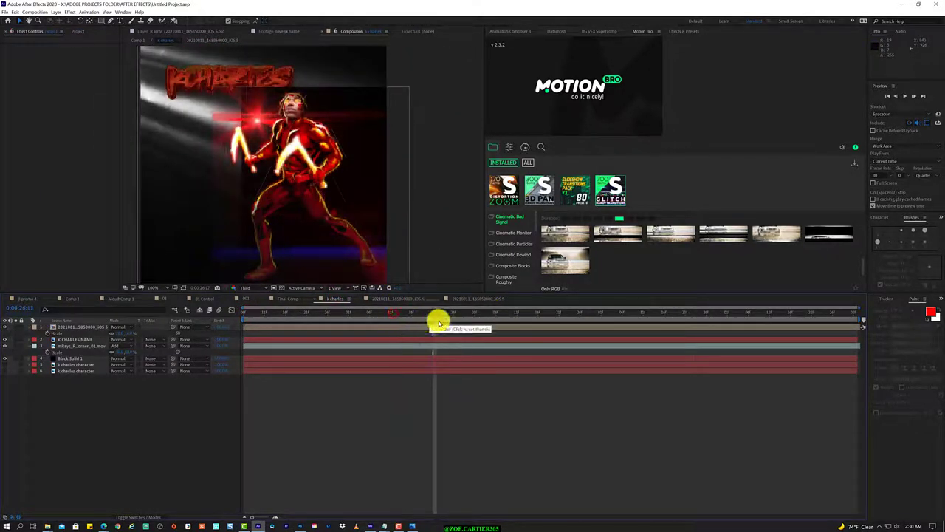
drag(410, 315, 391, 316)
Step: Check the mRays, glowing character and bg layers, moving between the character comp and k charles
click(81, 346)
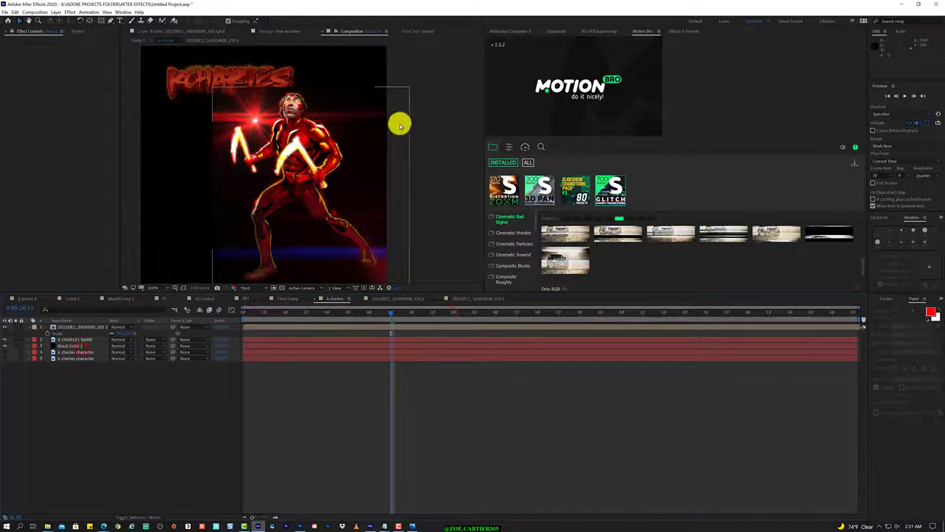
double_click(264, 118)
click(67, 358)
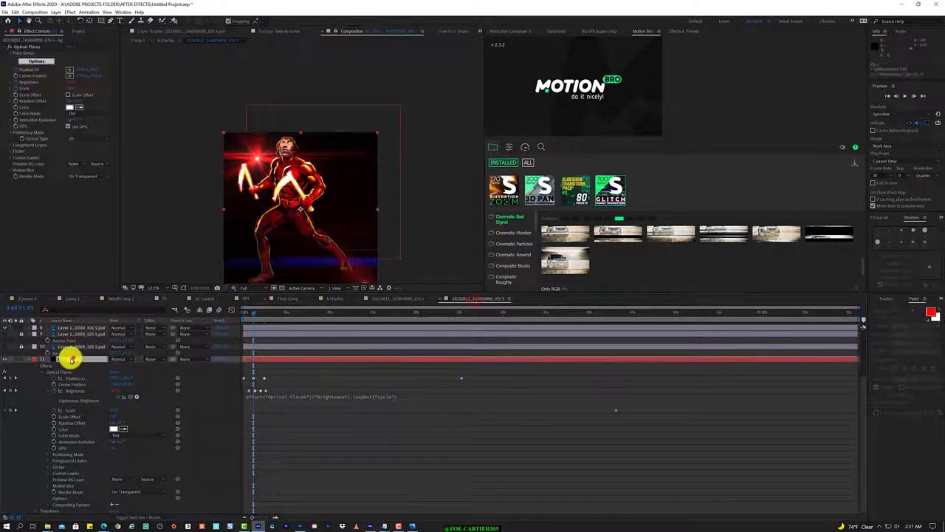
click(334, 298)
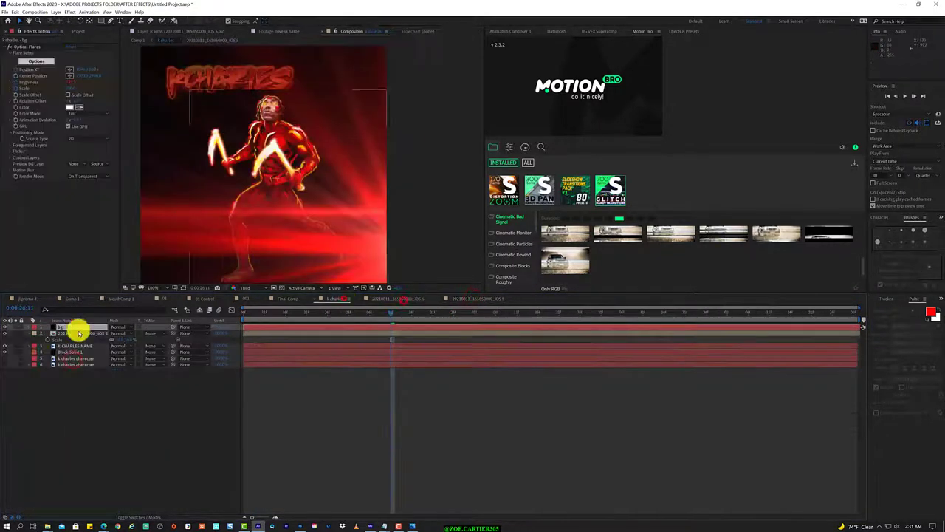
click(78, 345)
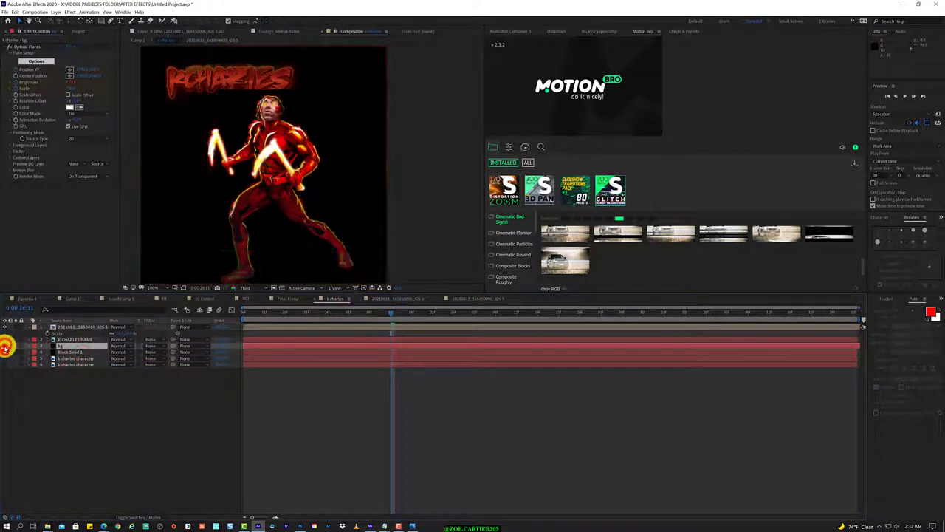
click(496, 299)
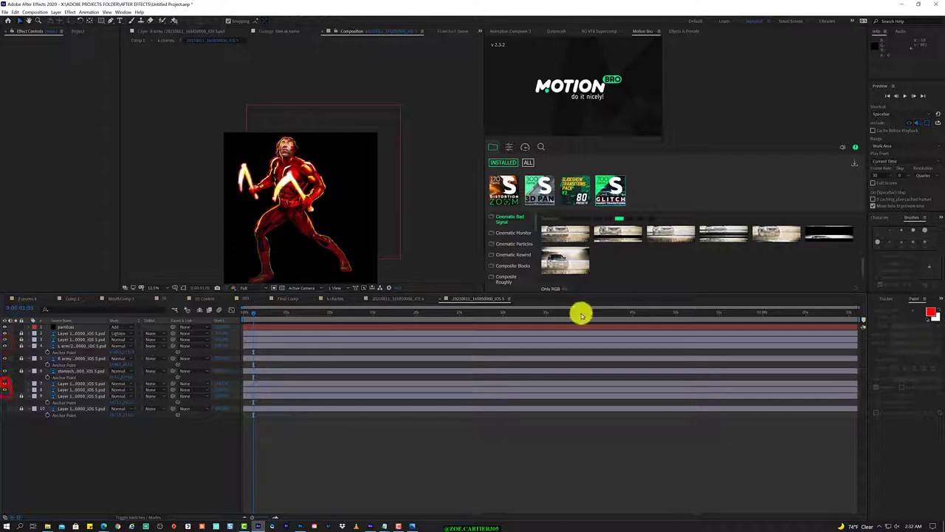
click(335, 298)
Step: Apply Universe Unmult to the character precomp and reposition it in the frame
mouse_move(305, 217)
mouse_down()
mouse_move(336, 212)
mouse_move(316, 177)
mouse_up()
click(70, 12)
click(105, 25)
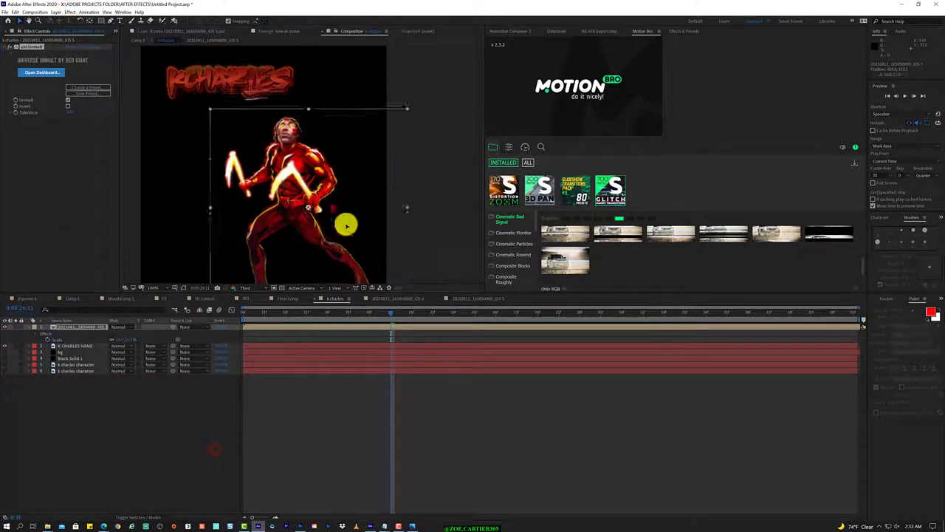
drag(345, 225, 327, 194)
Step: Move the K CHARLES NAME title layer to the top of the layer stack
click(21, 350)
scroll(194, 201, down, 2)
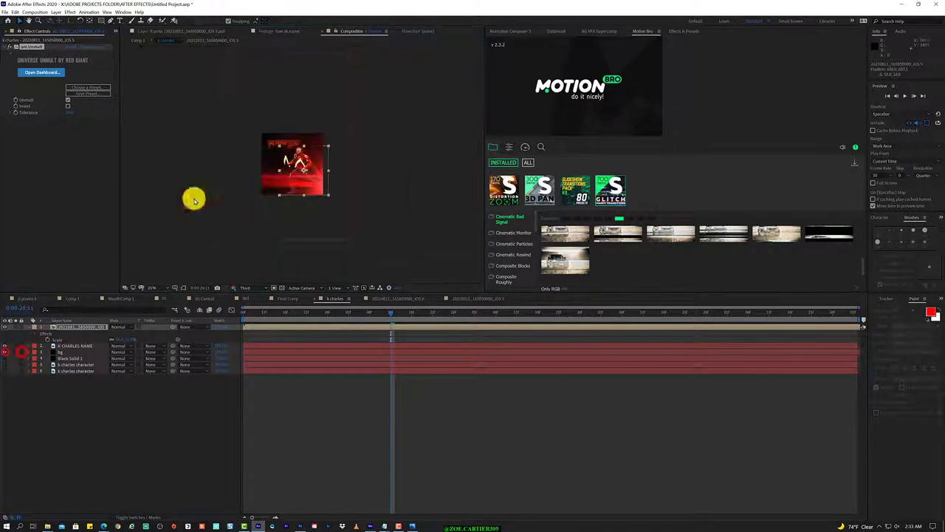
click(245, 231)
click(401, 265)
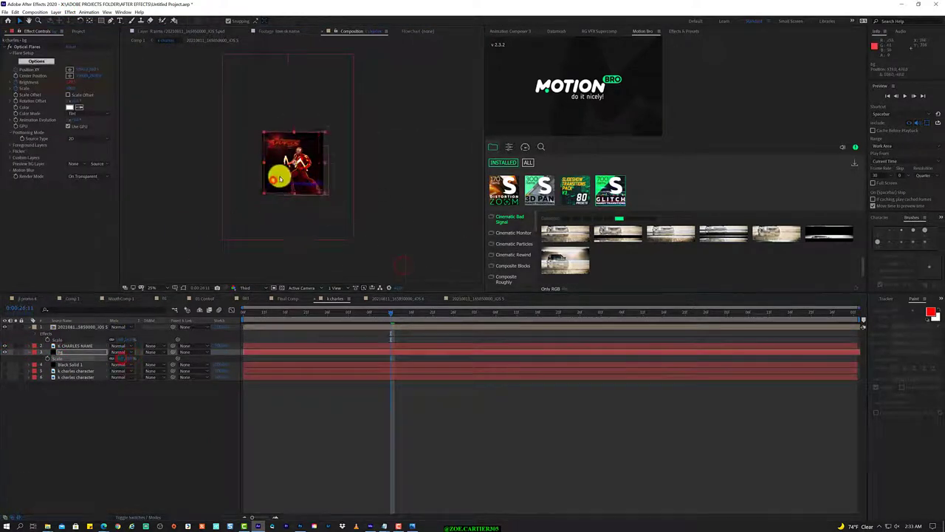
scroll(279, 179, up, 2)
drag(69, 347, 80, 325)
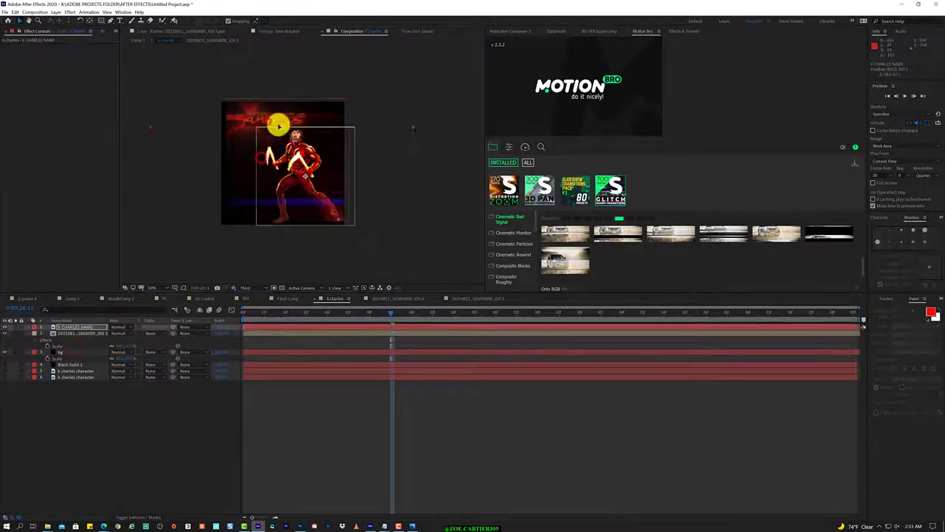
Step: Set the preview to full resolution and select the character precomp and K CHARLES NAME layers
scroll(274, 158, up, 2)
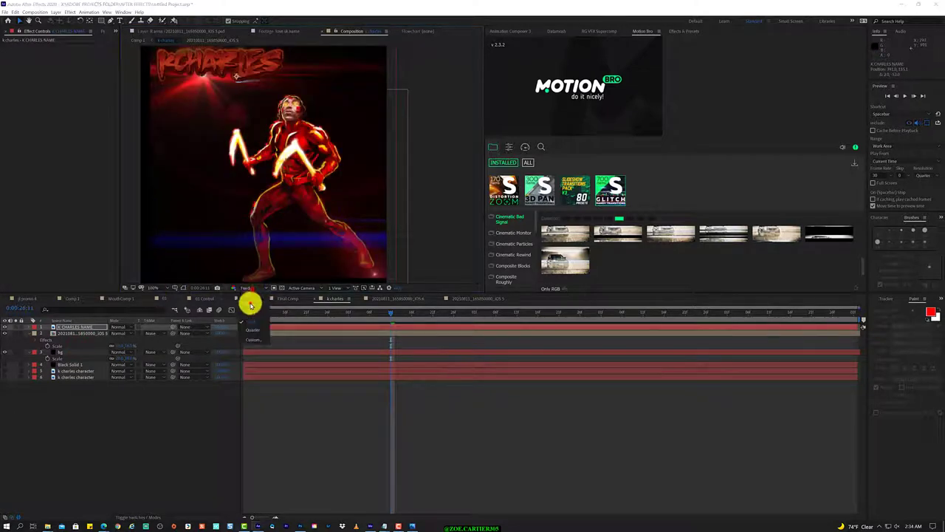
click(270, 191)
scroll(270, 190, down, 2)
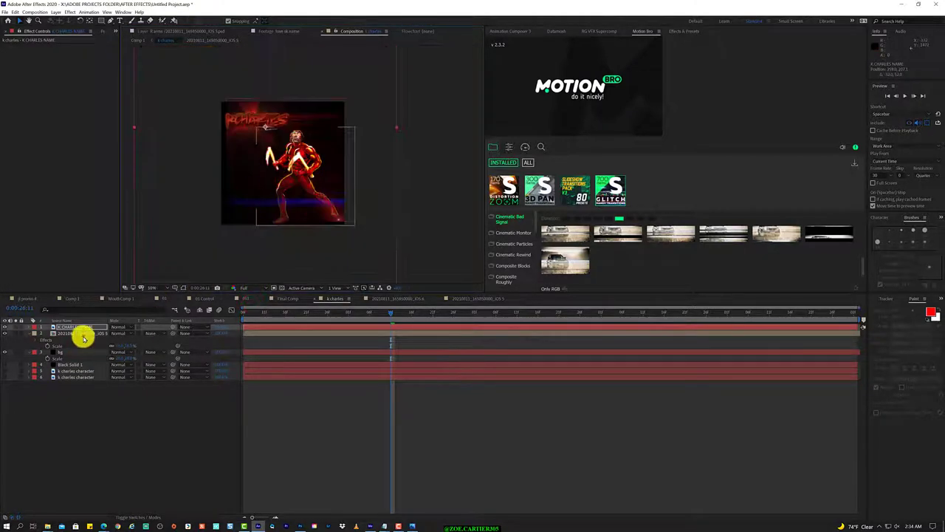
click(80, 333)
click(239, 189)
click(245, 184)
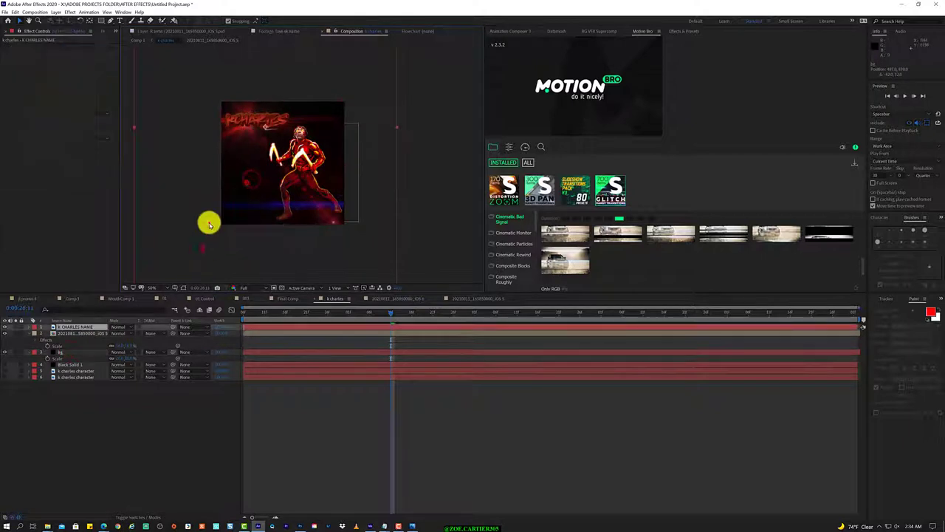
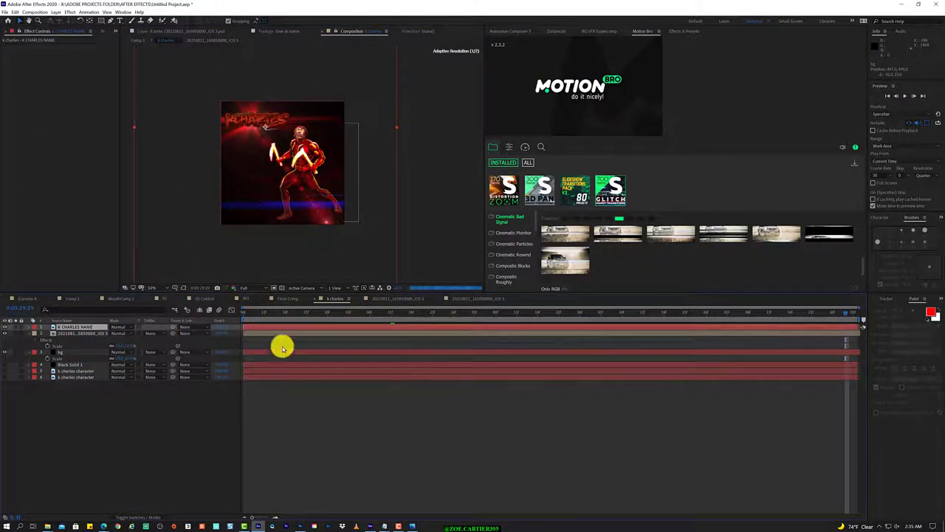
Step: Open Comp 1, scrub its frames, then step into the space jam precomp
click(248, 298)
click(211, 298)
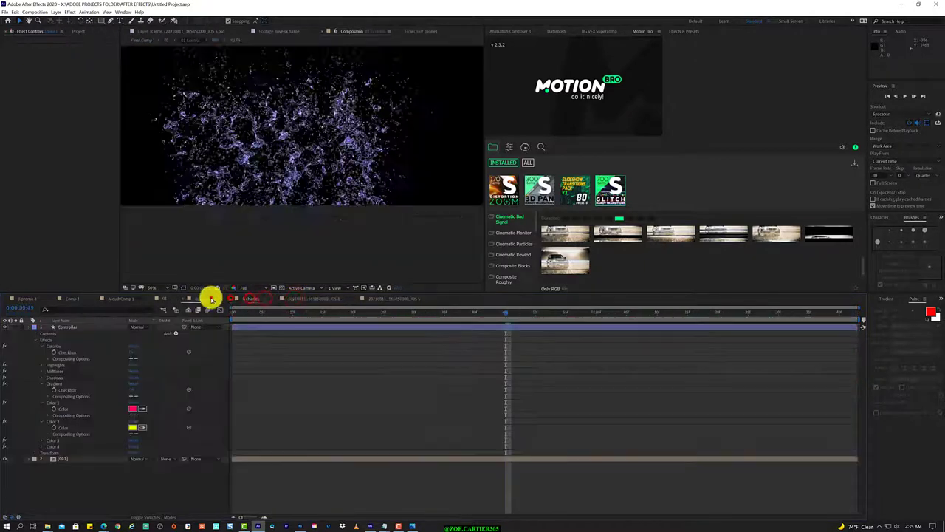
click(94, 299)
drag(228, 310, 525, 327)
click(499, 33)
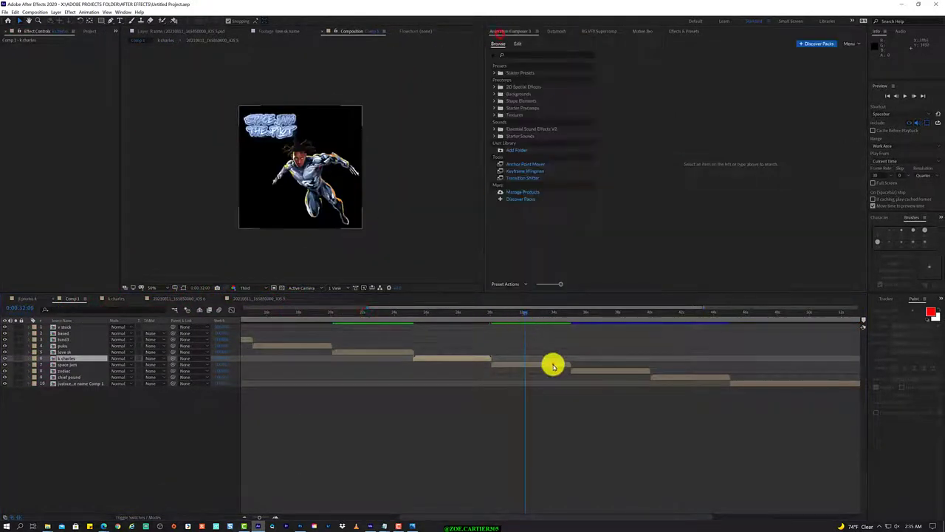
double_click(78, 362)
Step: Duplicate the space jam character layer twice and nudge the character up and right
right_click(107, 361)
mouse_move(141, 368)
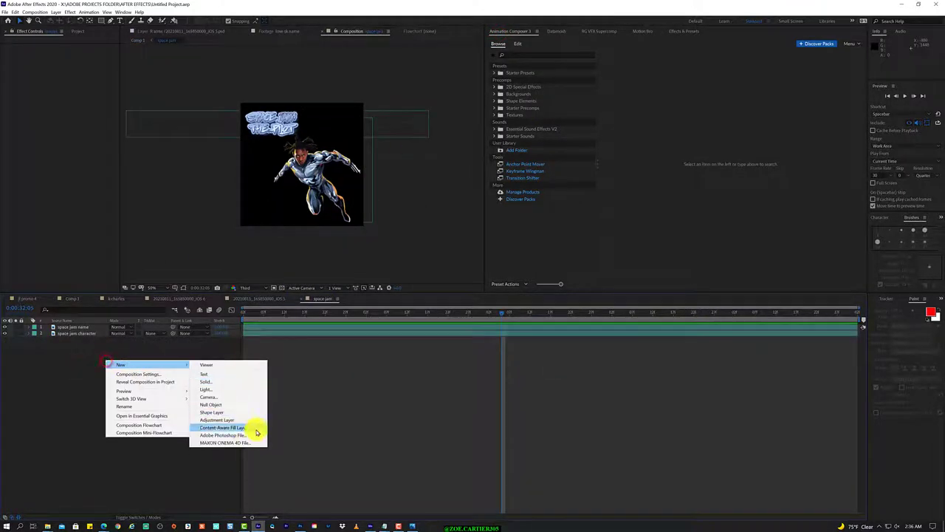
click(146, 347)
click(68, 334)
key(ctrl+d)
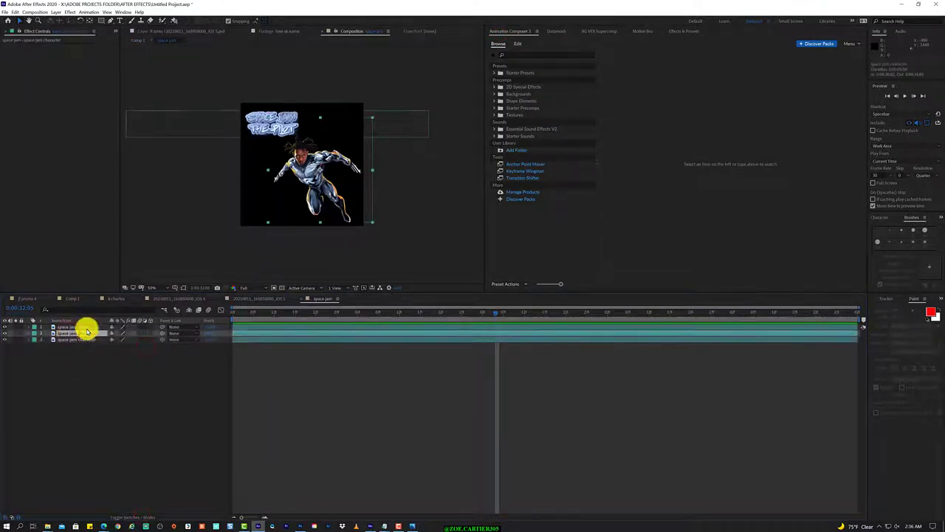
key(ctrl+d)
key(period)
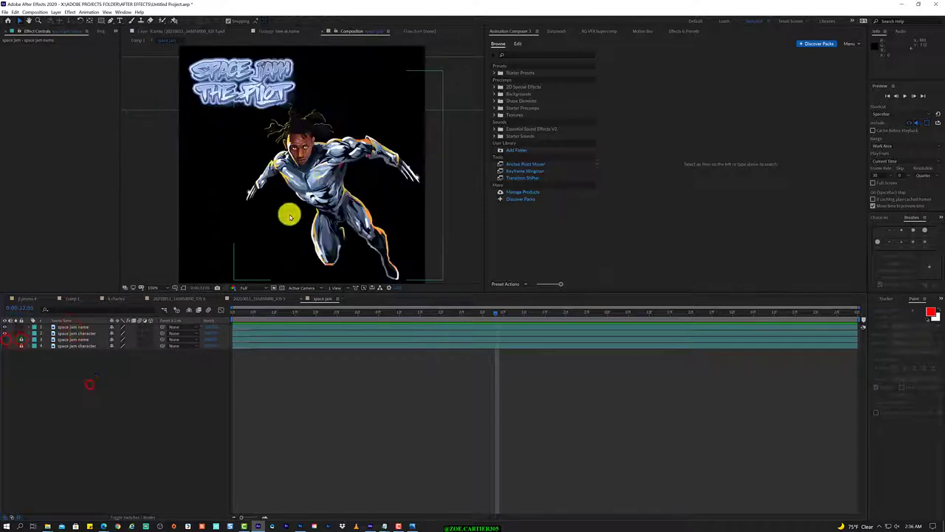
drag(369, 177, 375, 175)
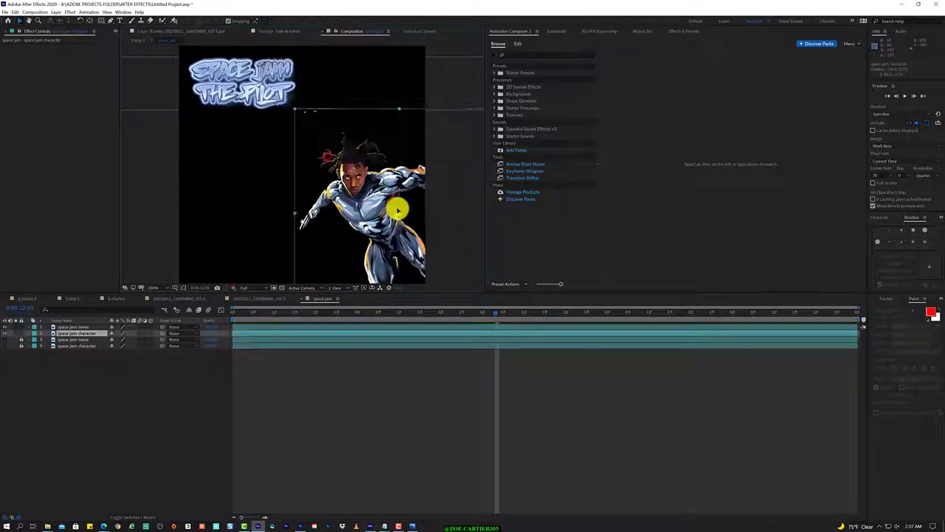
Step: Expand Starter Presets > Transitions - 2D Layer and preview the Overshoot Position & Scale preset
click(493, 73)
click(502, 80)
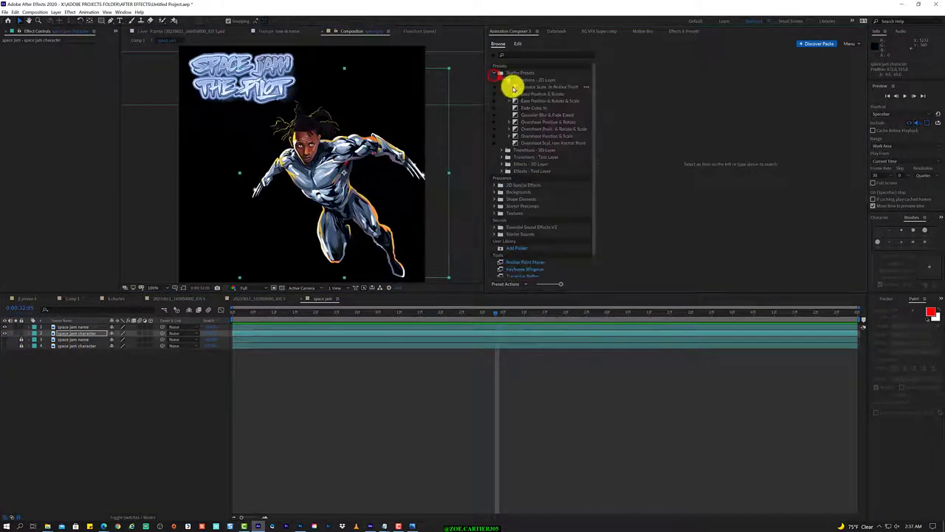
click(533, 94)
click(535, 122)
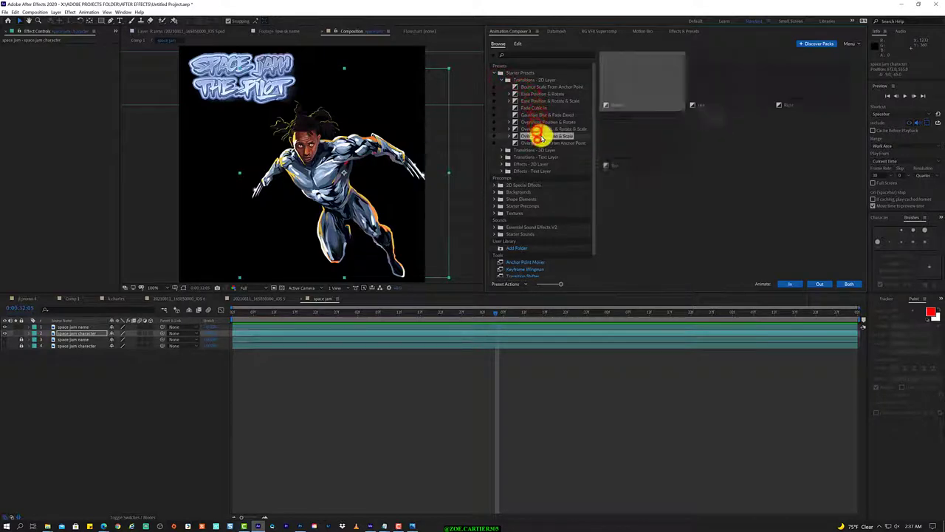
Step: Scroll through the download web page, then return to After Effects
click(103, 526)
scroll(353, 339, down, 5)
scroll(353, 339, up, 10)
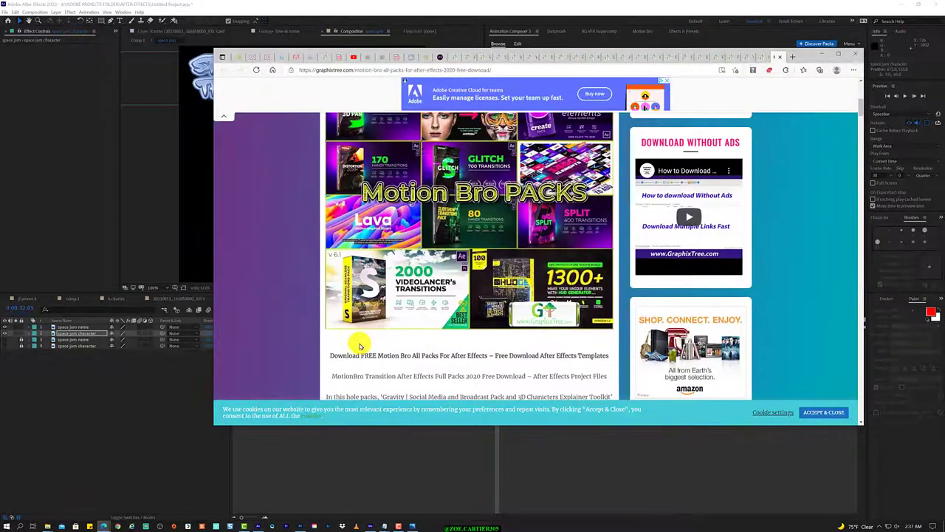
scroll(359, 337, down, 5)
scroll(359, 344, down, 3)
scroll(326, 351, up, 1)
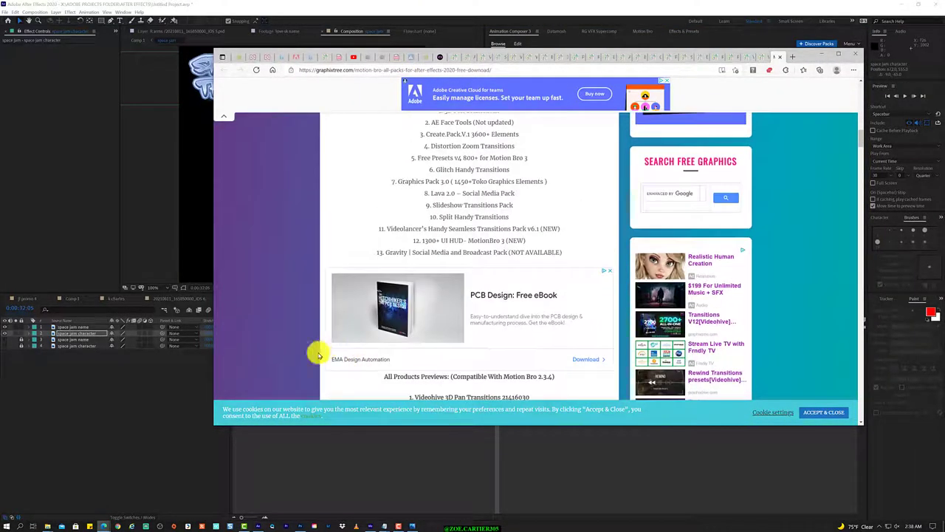
click(188, 466)
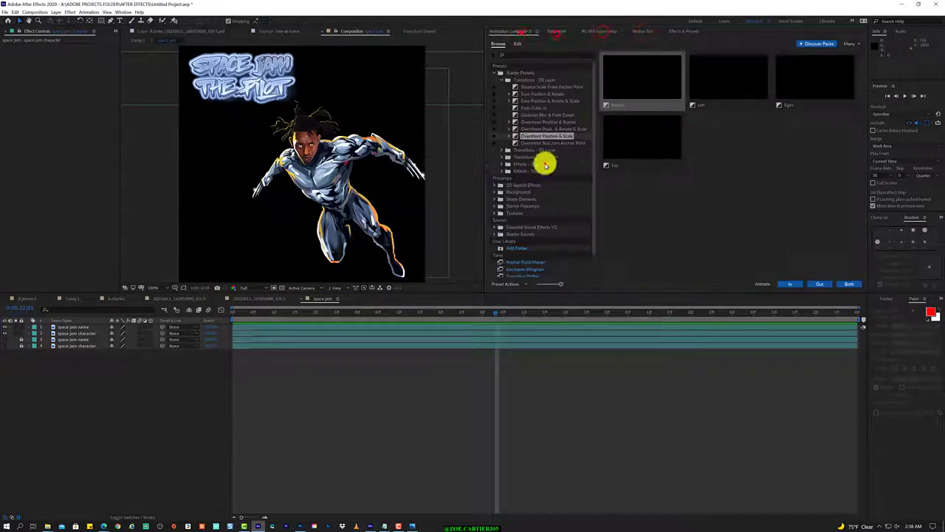
Step: Preview the Overshoot Position & Rotate presets, including the Bottom variant
click(534, 129)
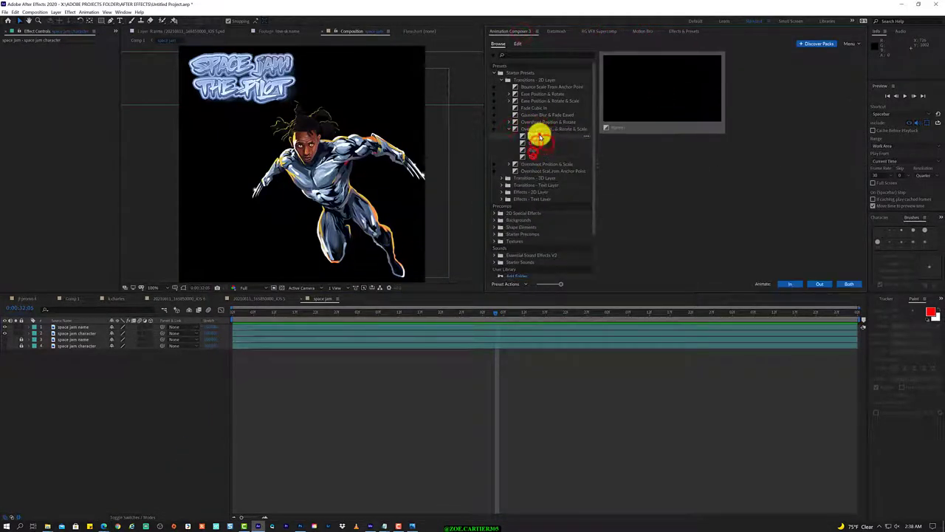
click(527, 122)
click(536, 140)
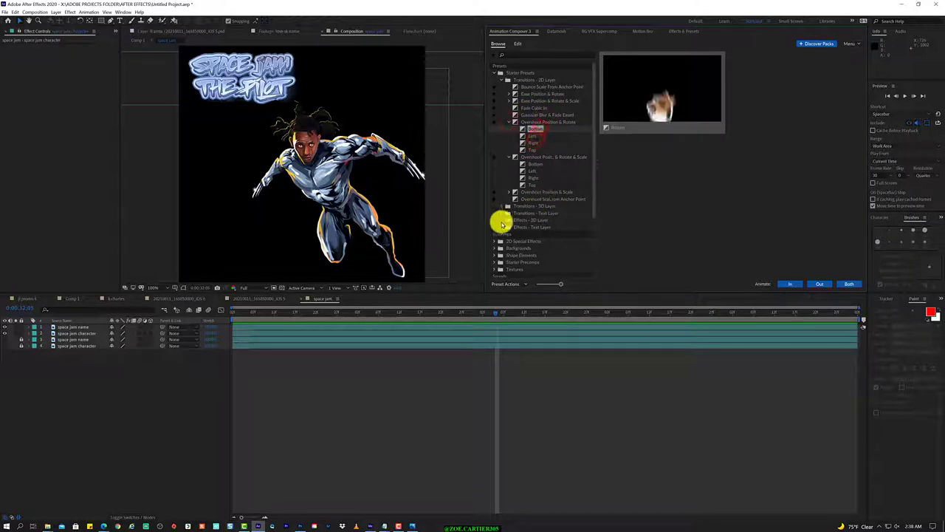
Step: Preview the Effects - 2D Layer presets: Transformations, Isometric, Long Shadows & Extrude, and Text Layer
click(501, 221)
click(53, 333)
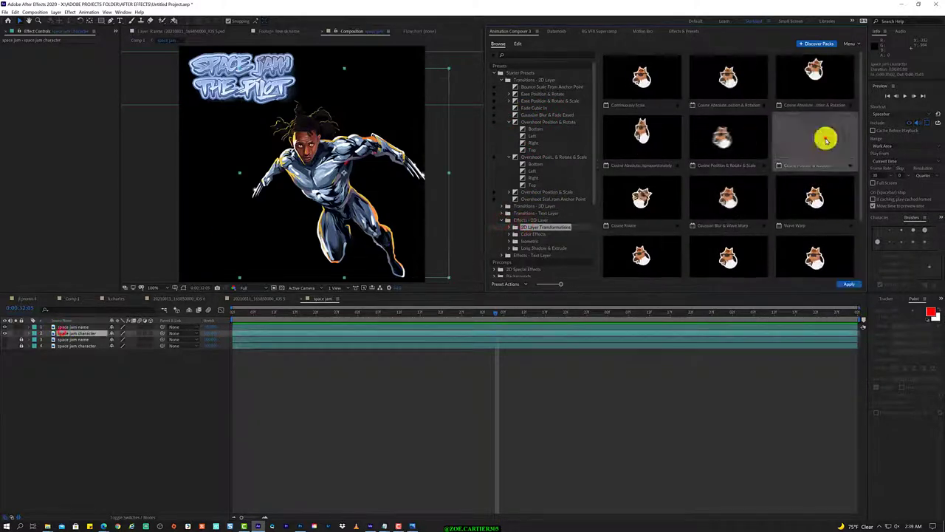
click(533, 242)
click(552, 248)
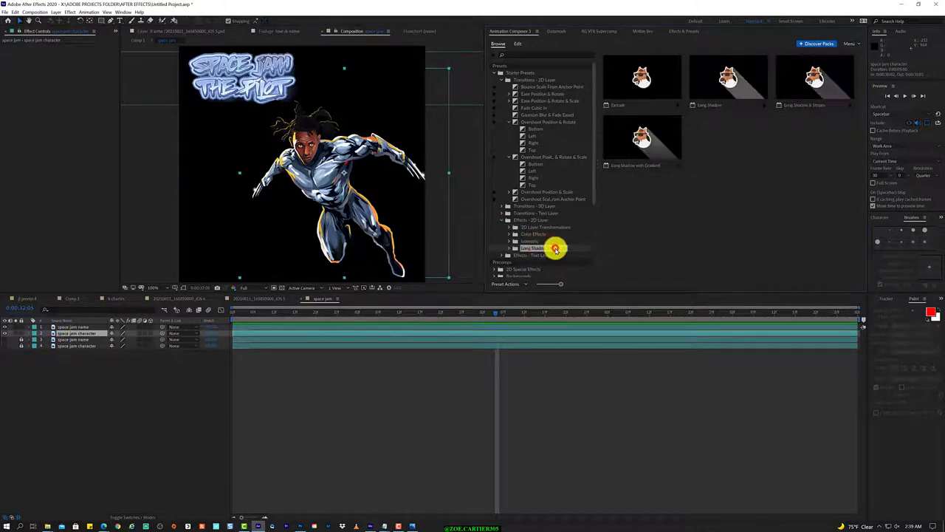
click(552, 255)
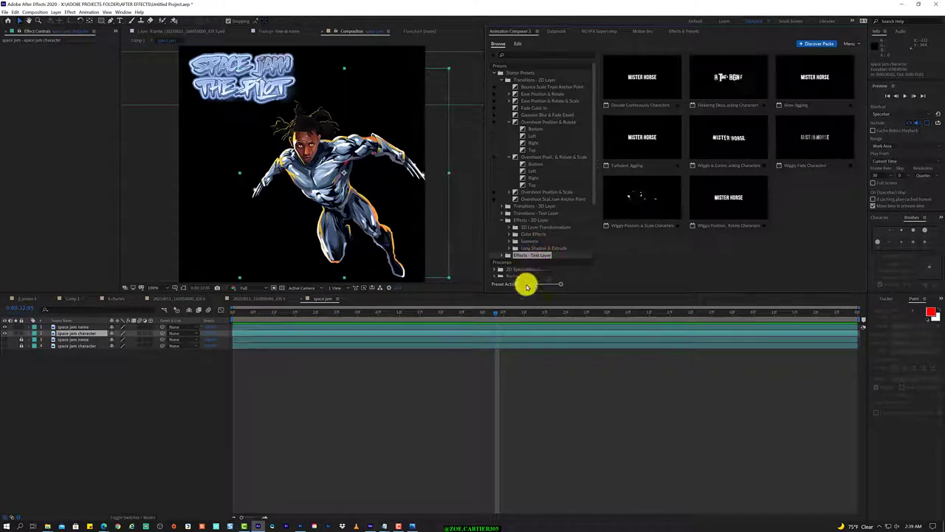
scroll(526, 273, down, 3)
Step: Browse the Starter Precomps presets, scrolling through their thumbnail grid
click(524, 219)
click(527, 233)
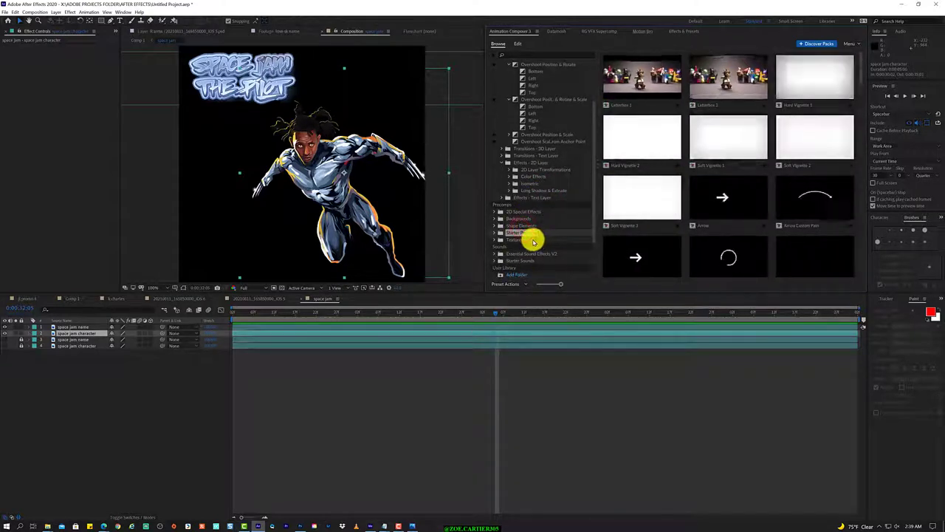
scroll(633, 228, down, 3)
scroll(642, 218, down, 2)
scroll(641, 215, down, 3)
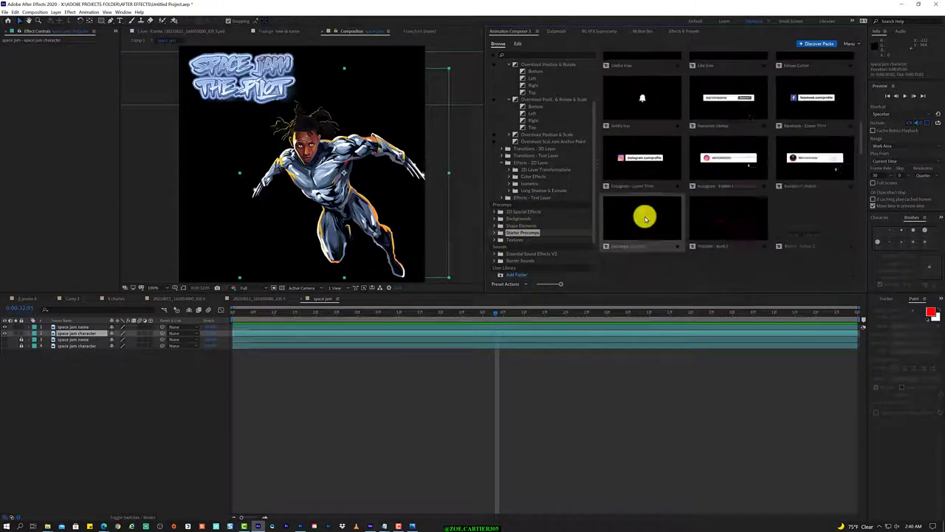
scroll(635, 228, down, 3)
scroll(629, 241, down, 3)
scroll(628, 242, up, 3)
scroll(627, 240, up, 3)
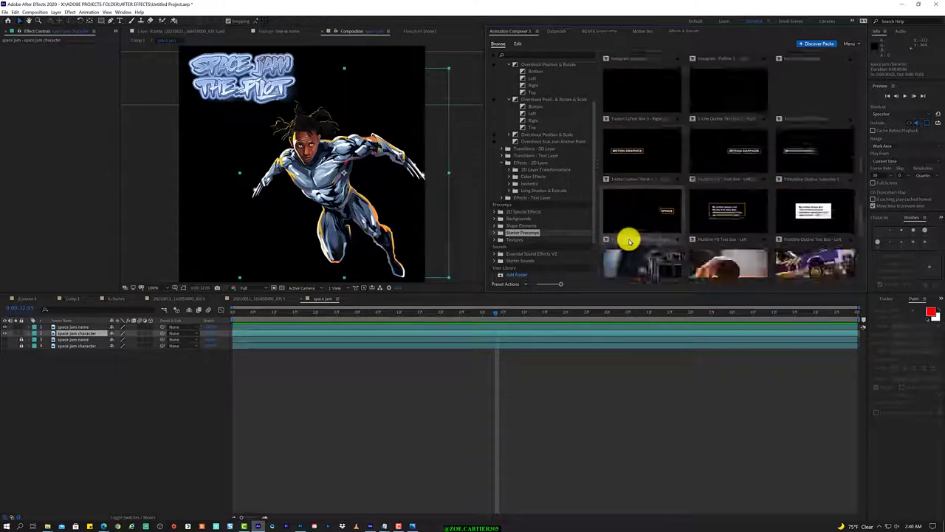
scroll(624, 247, up, 3)
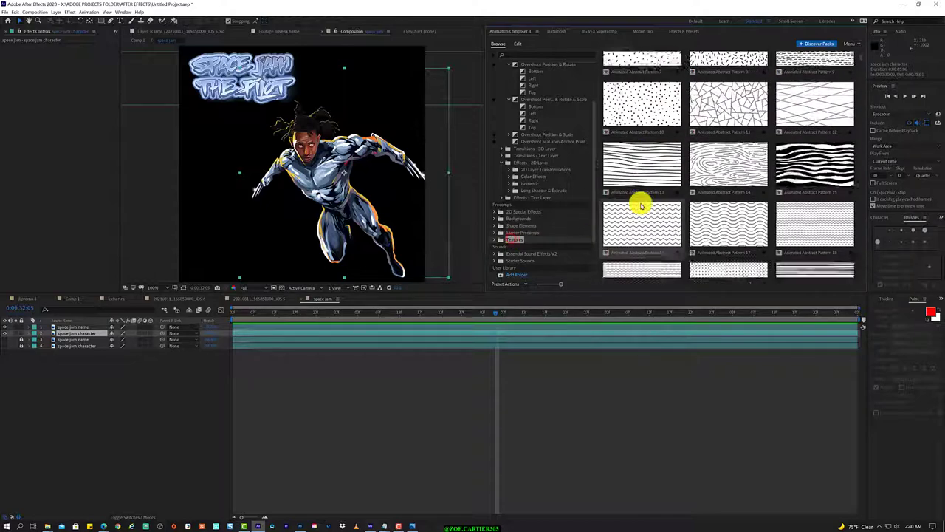
scroll(624, 215, down, 3)
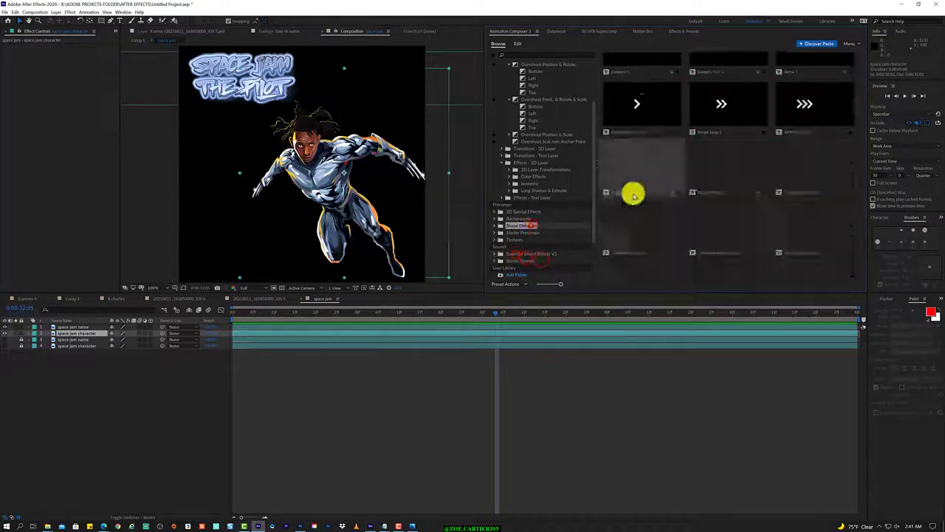
scroll(730, 186, down, 3)
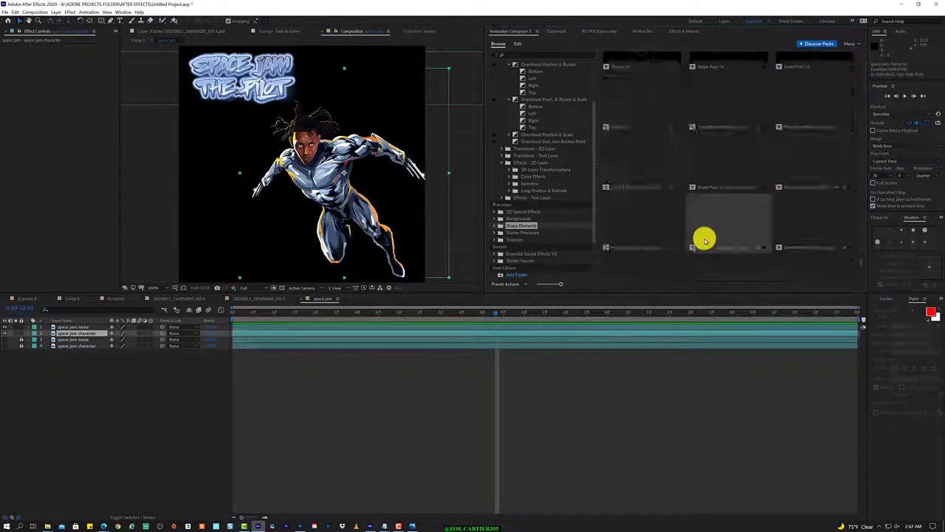
scroll(713, 188, up, 2)
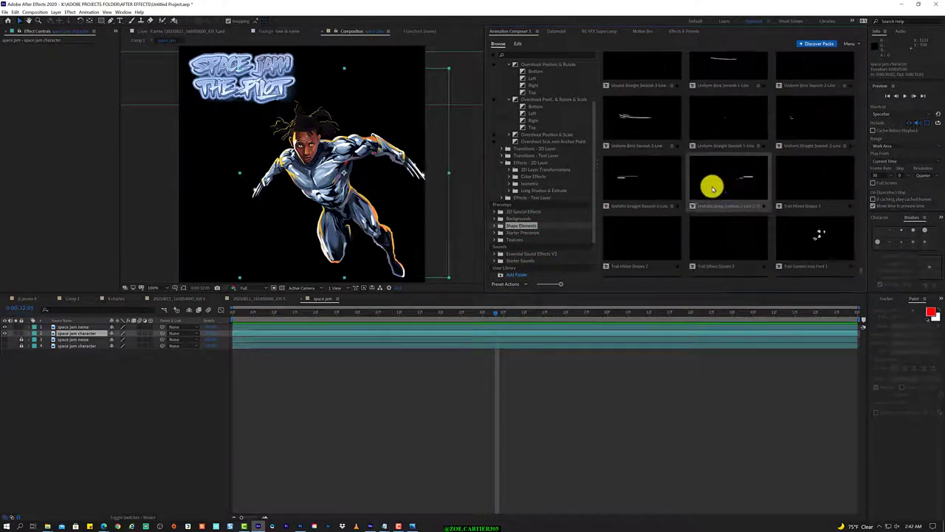
Step: Preview Shape Elements and Backgrounds, then the overshoot Left variant and Effects - 2D Layer again
click(522, 230)
click(536, 218)
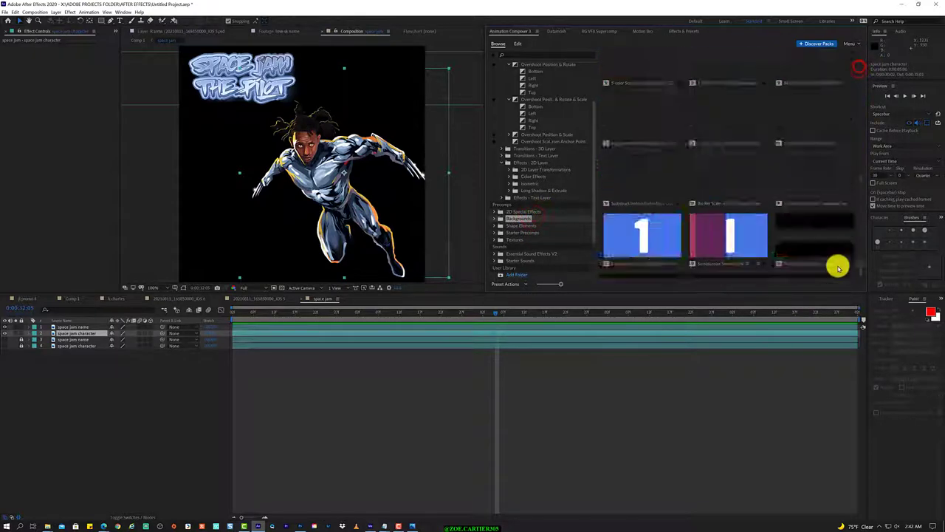
click(555, 135)
click(534, 112)
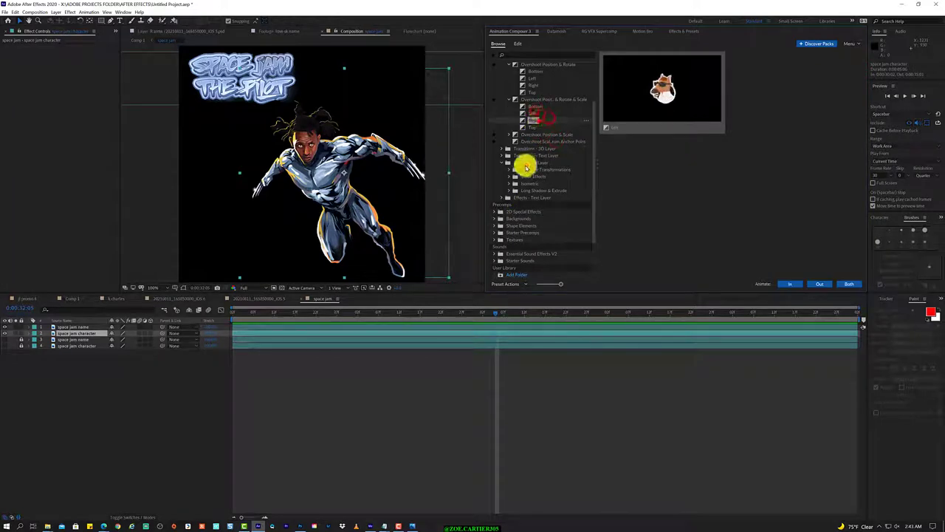
click(527, 163)
Step: Apply Cosine Position & Rotation to the character, tweak frequency and offset, and preview the sway
double_click(813, 137)
drag(495, 337, 515, 338)
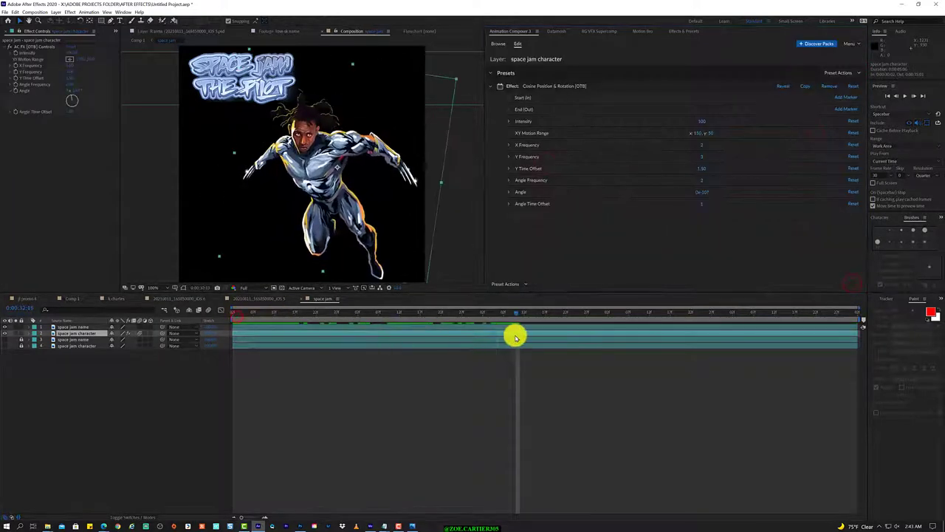
drag(451, 316, 600, 341)
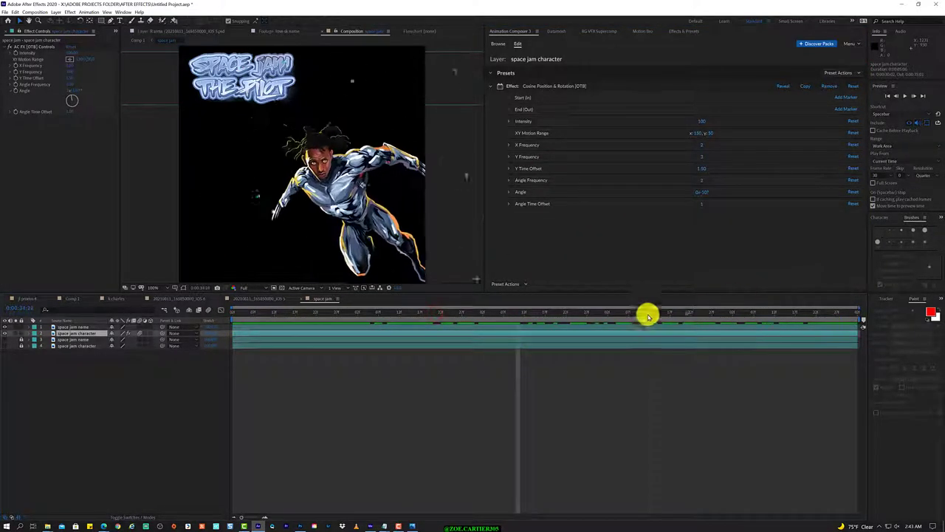
mouse_move(702, 145)
mouse_down()
mouse_move(740, 141)
mouse_move(714, 163)
mouse_move(717, 191)
mouse_up()
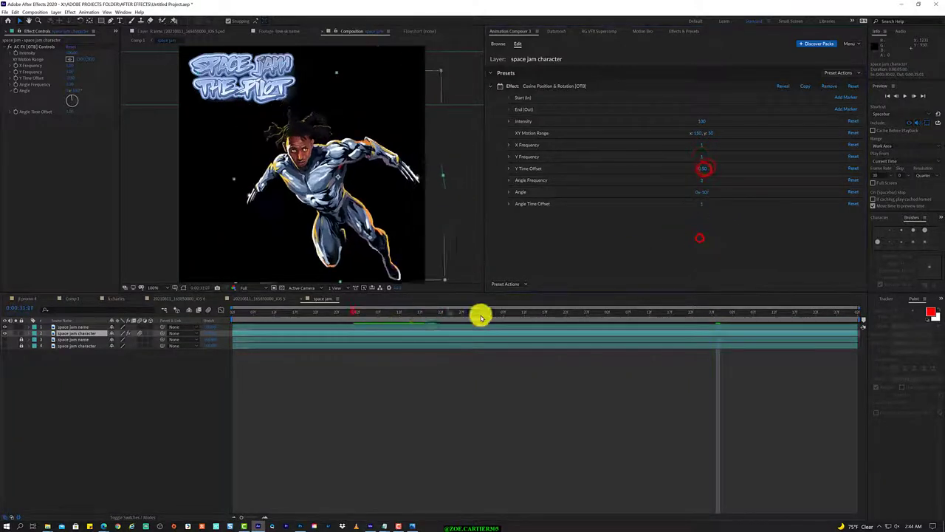
click(236, 312)
key(space)
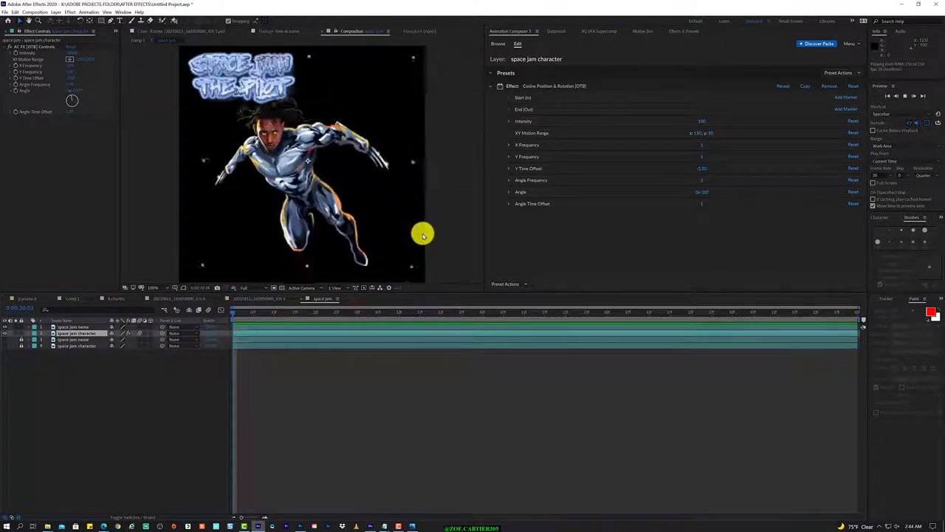
Step: Set the cosine Intensity to 70 and add Puppet to the character
click(702, 121)
text(70)
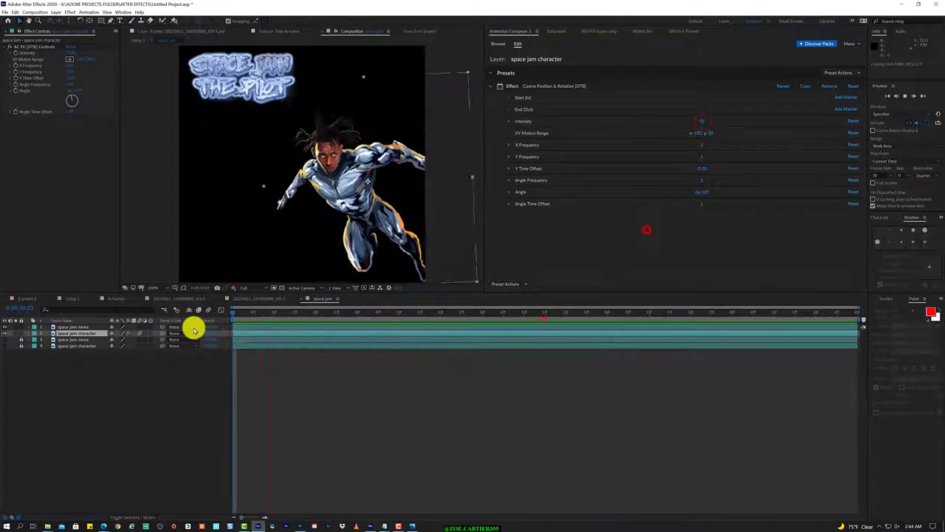
click(172, 20)
click(400, 252)
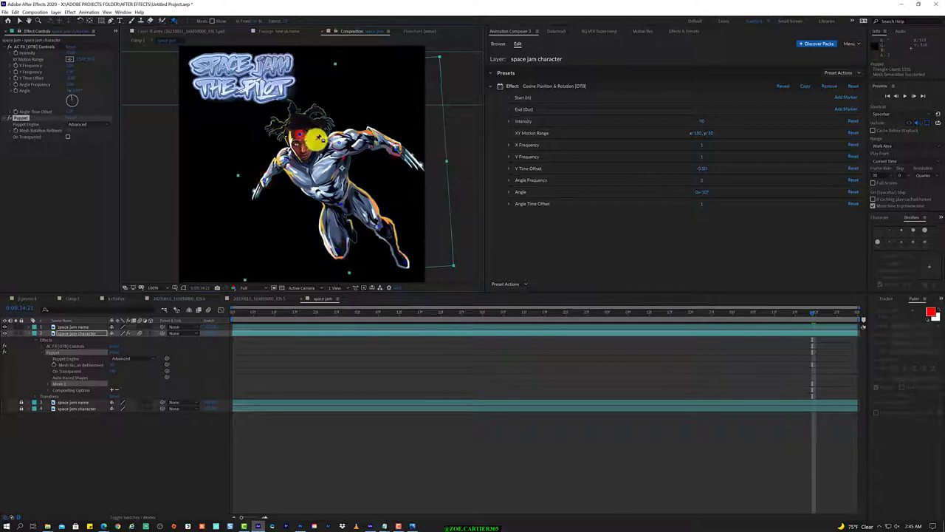
Step: Place a Bend pin on the character's hair and bend the hair around it
click(172, 20)
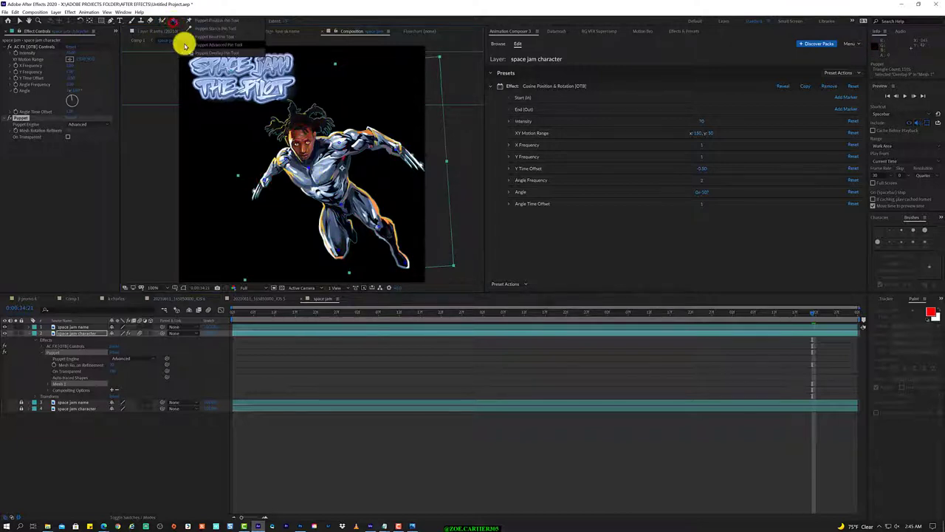
click(196, 41)
click(322, 116)
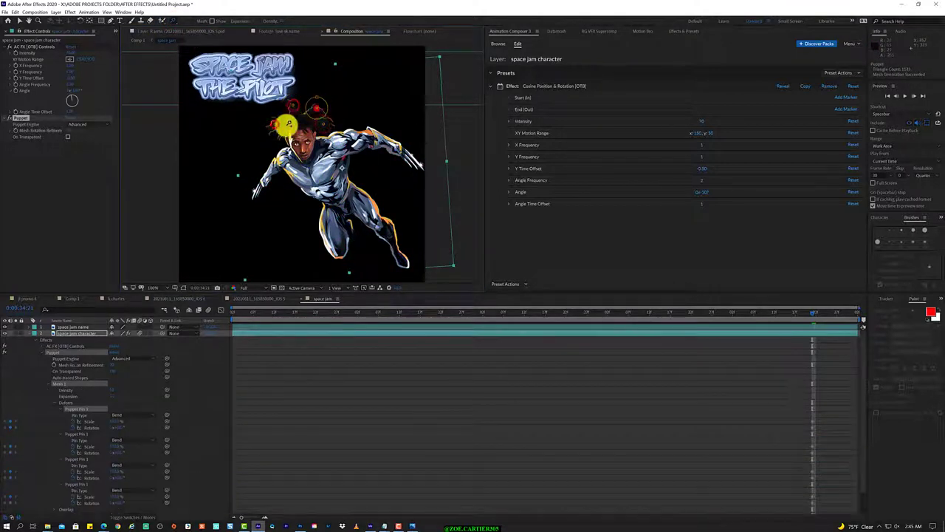
mouse_move(283, 127)
mouse_down()
mouse_move(254, 101)
mouse_move(286, 129)
mouse_up()
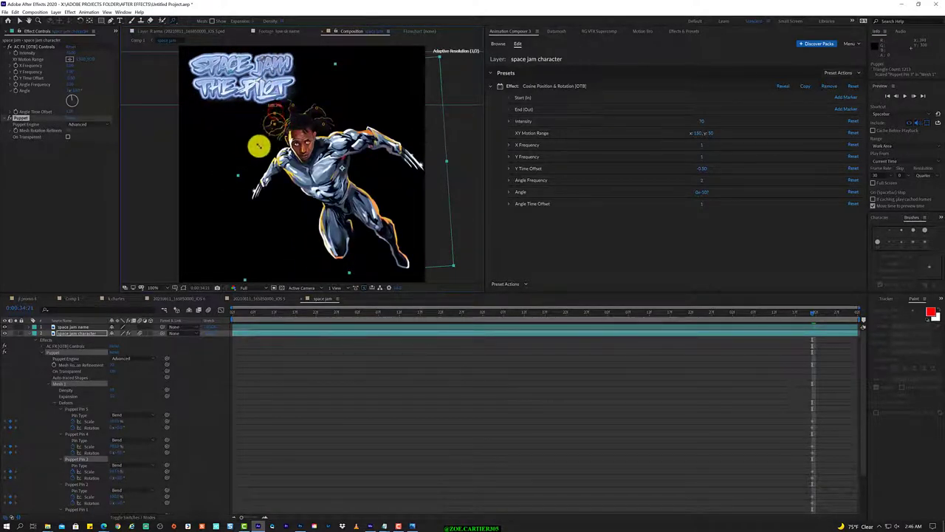
Step: Inspect the pins under Mesh 1 and scale and rotate the hair around Puppet Pin 1
scroll(54, 481, down, 1)
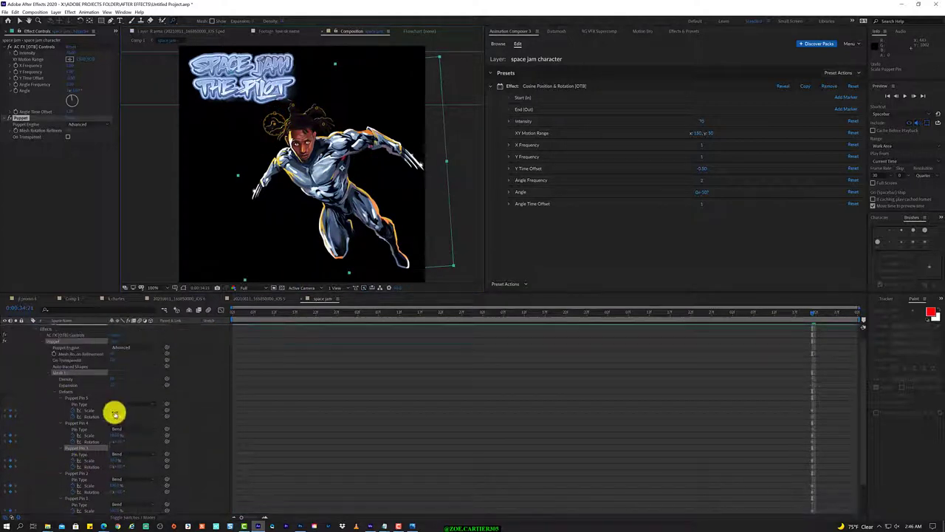
click(150, 428)
click(58, 400)
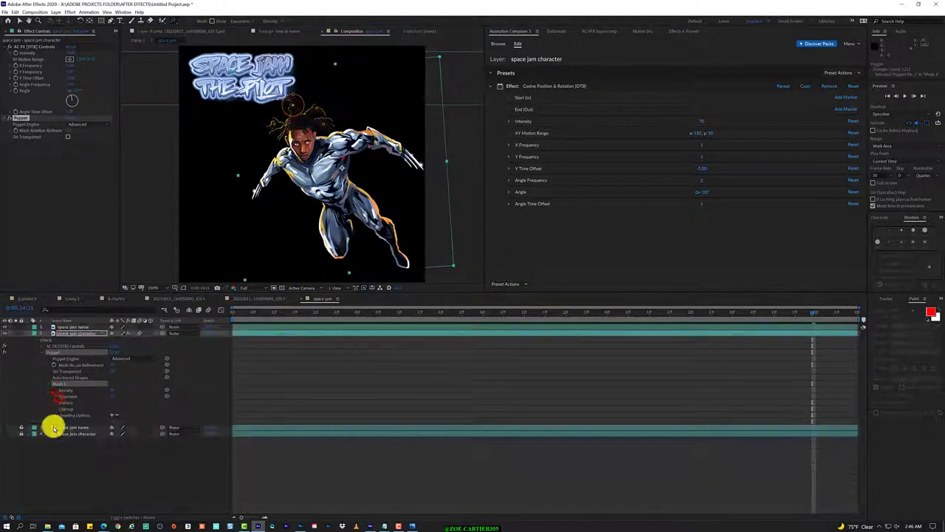
click(53, 408)
click(61, 433)
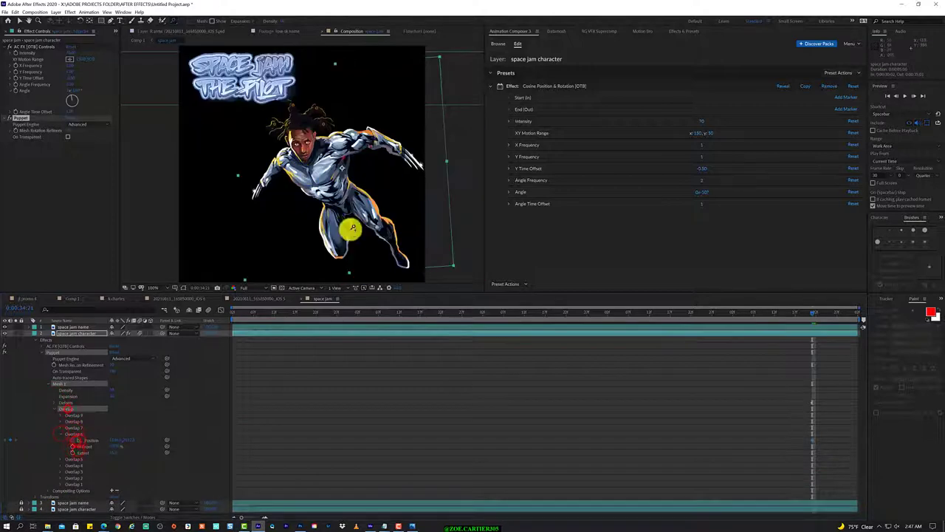
click(236, 243)
click(57, 403)
key(comma)
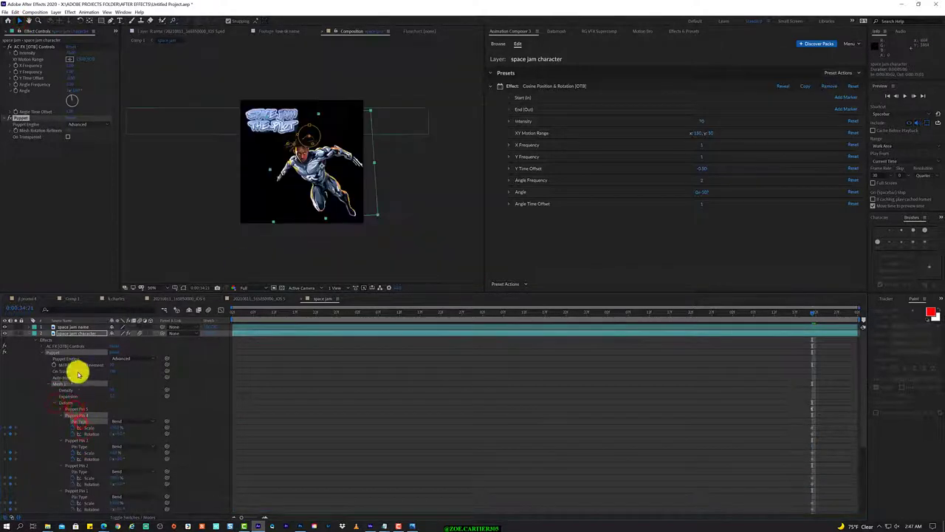
key(period)
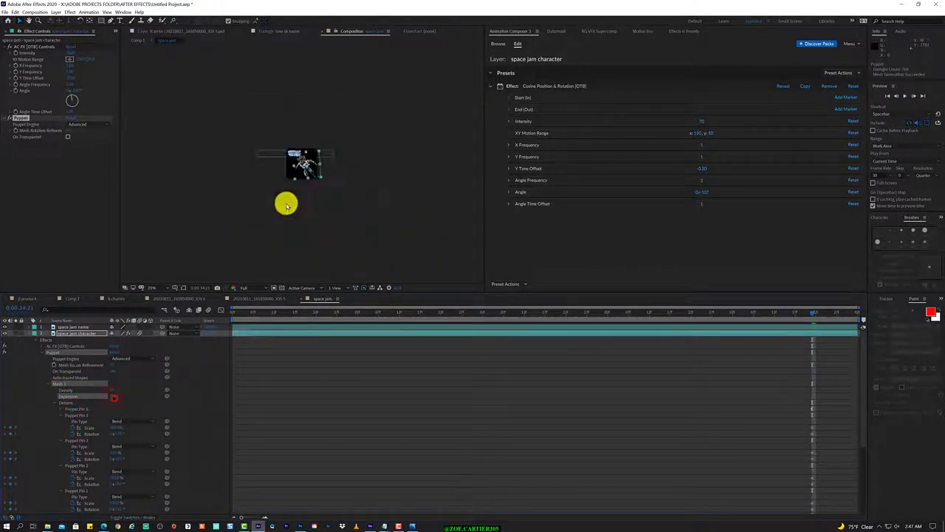
scroll(135, 490, down, 3)
mouse_move(112, 427)
mouse_down()
mouse_move(121, 434)
mouse_move(116, 422)
mouse_up()
Step: Select the head pin and pose the hair again at a later time
click(322, 116)
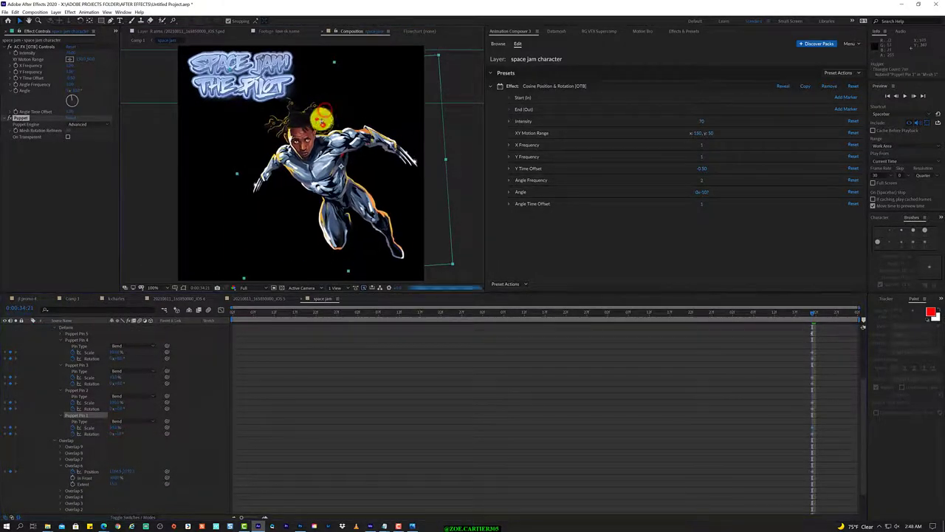
right_click(99, 376)
click(248, 313)
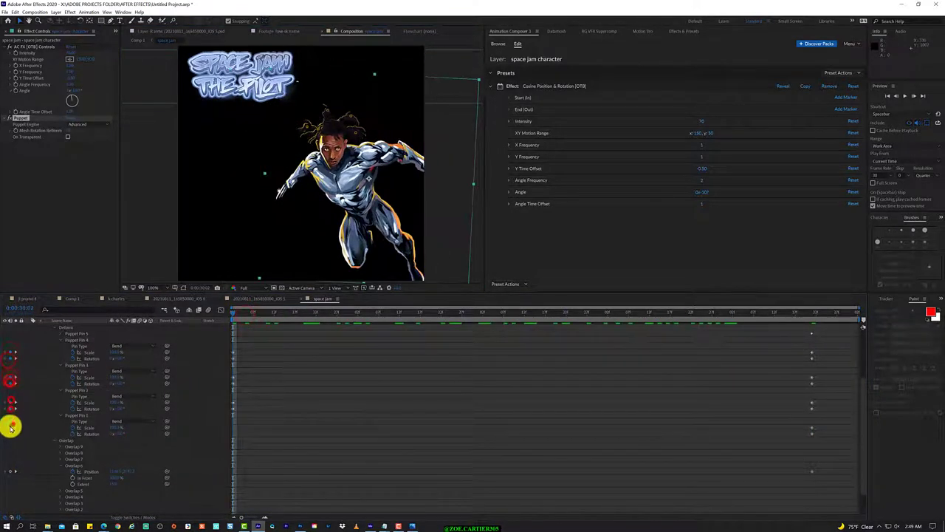
drag(330, 329, 358, 330)
scroll(327, 127, up, 2)
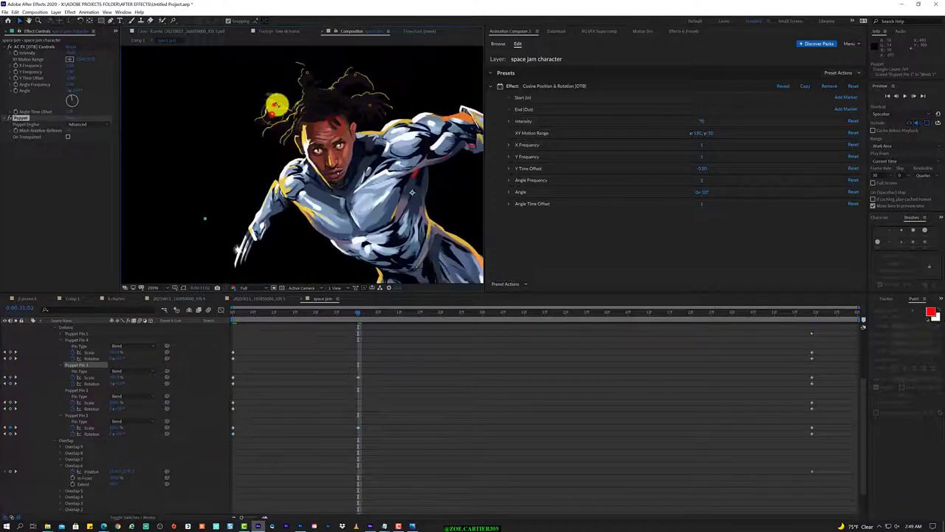
click(341, 311)
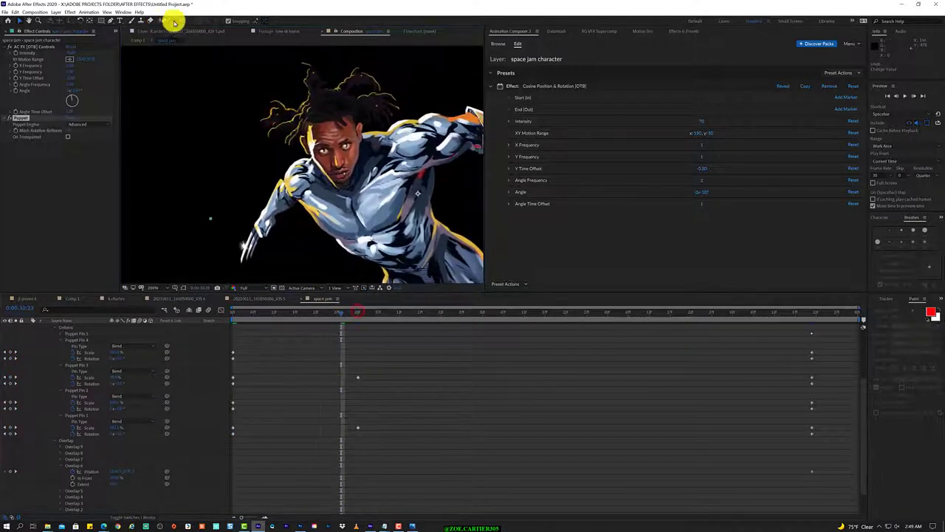
Step: Add several more bend pins across the hair strands and top of the head
click(173, 21)
click(376, 116)
click(310, 79)
click(347, 85)
click(382, 111)
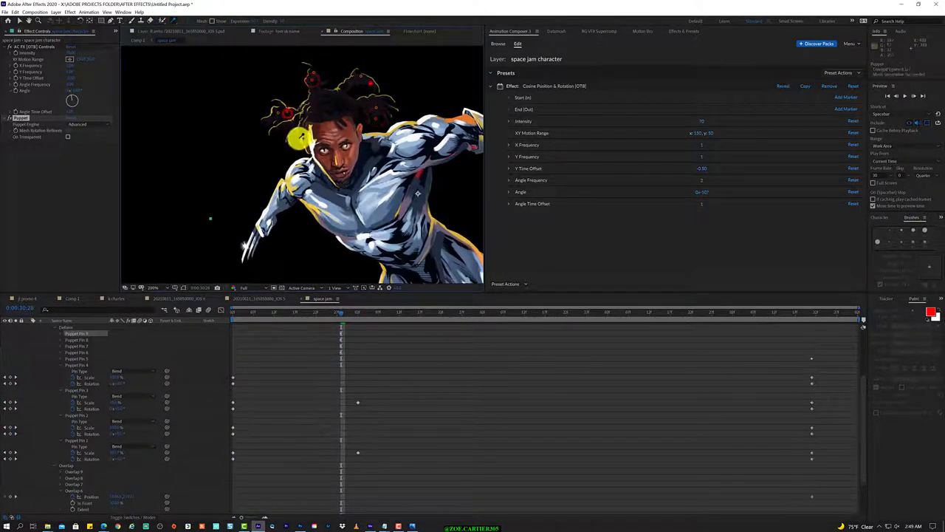
click(295, 312)
click(324, 311)
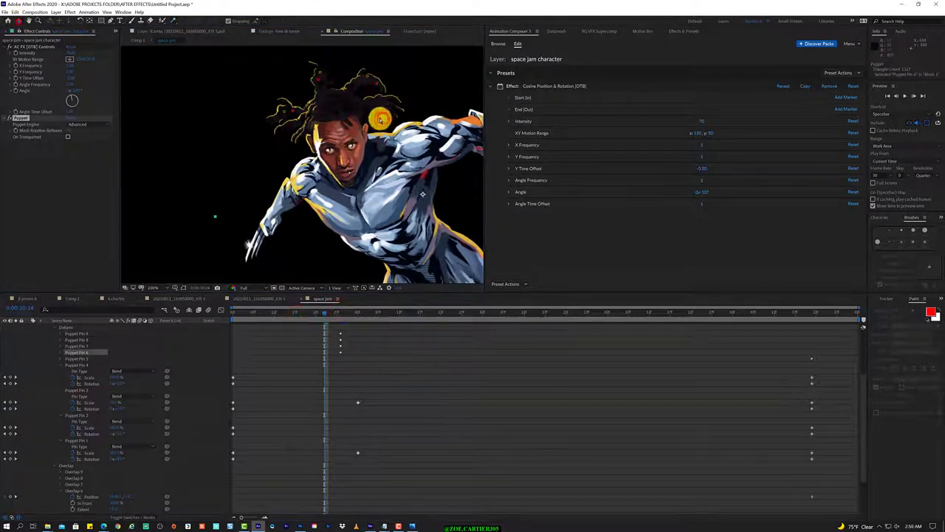
Step: Adjust the mesh Expansion setting and dismiss the mesh generation warning
scroll(379, 118, down, 2)
scroll(57, 472, down, 3)
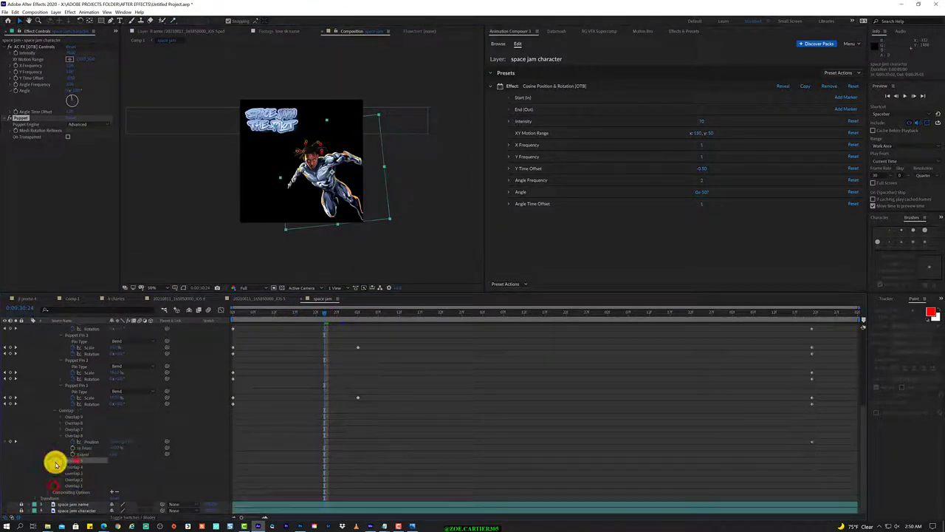
scroll(52, 345, up, 5)
drag(101, 394, 70, 392)
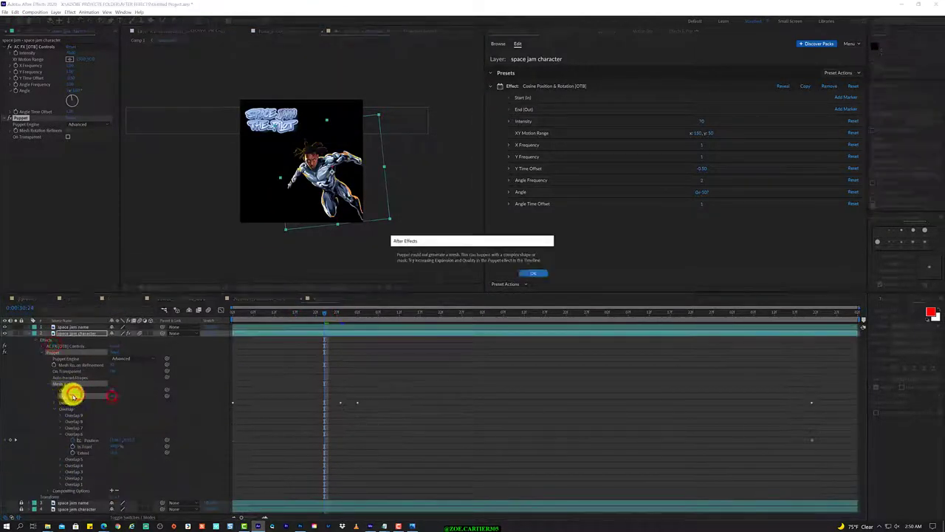
right_click(122, 399)
click(131, 457)
scroll(310, 219, up, 2)
scroll(310, 219, down, 1)
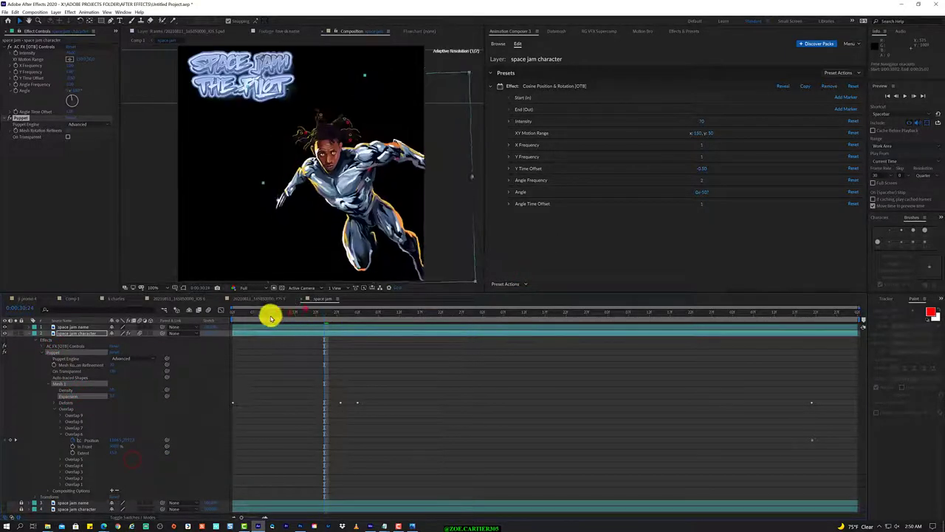
Step: Delete the AC FX Controls (Cosine Position & Rotation) effect and replay the preview
key(space)
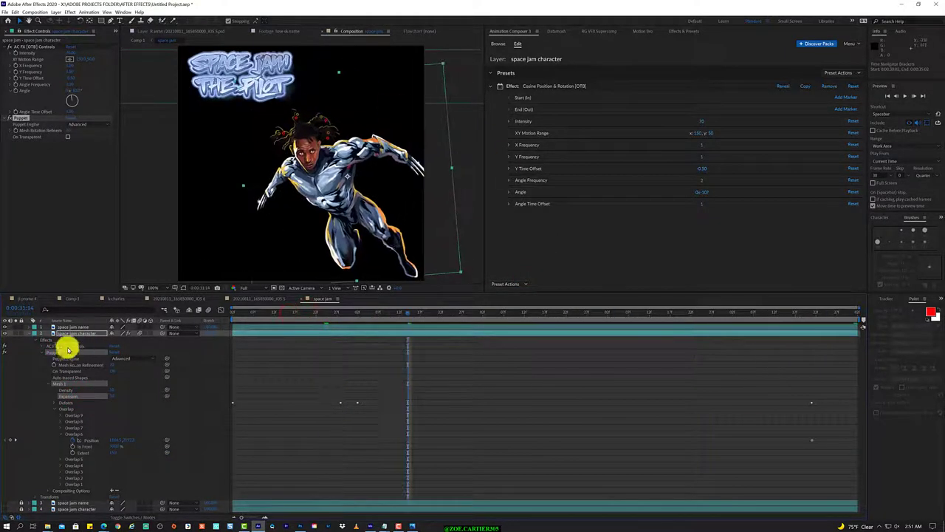
click(25, 54)
key(Delete)
key(space)
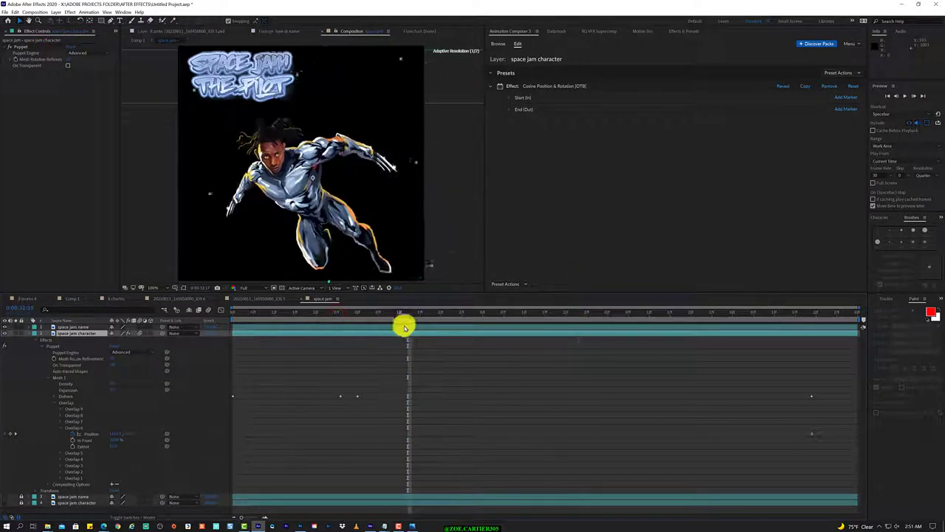
Step: Apply the Continuously Scale preset to the character and reduce its scaling speed to 11
click(44, 345)
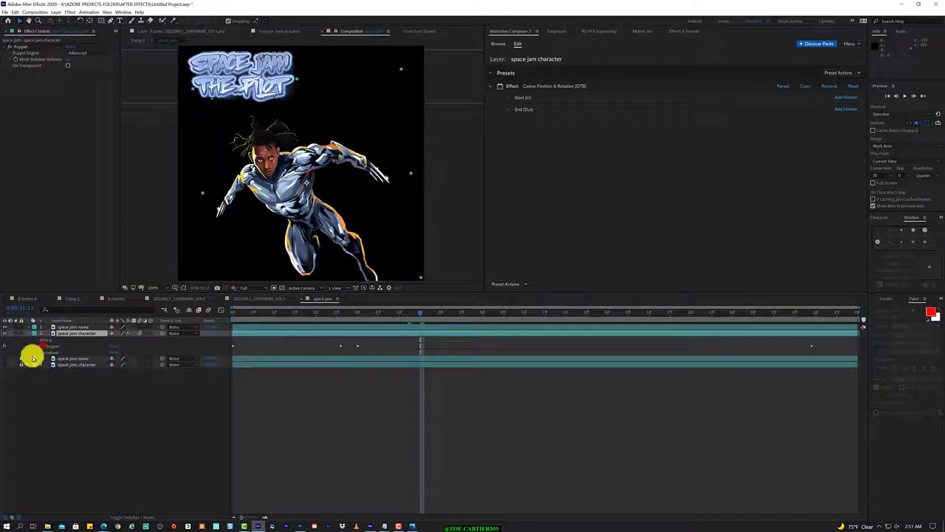
click(829, 85)
click(562, 354)
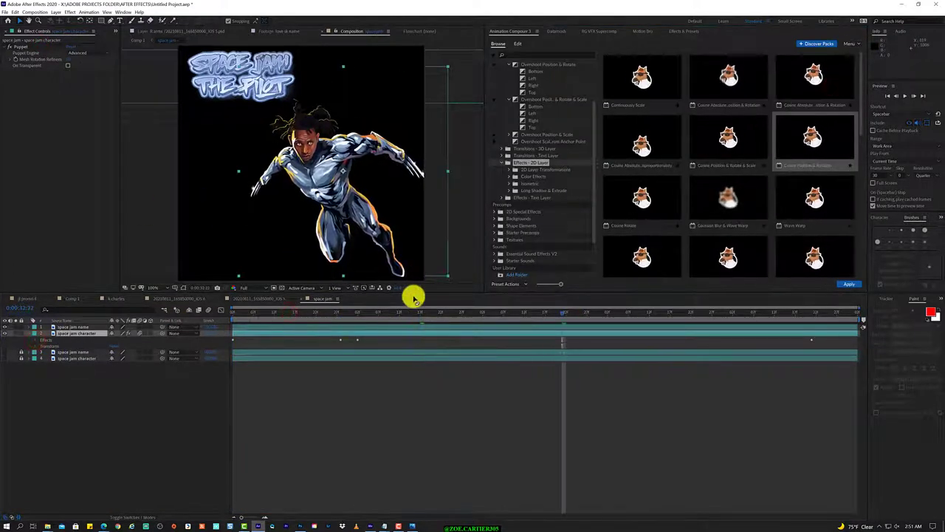
click(633, 212)
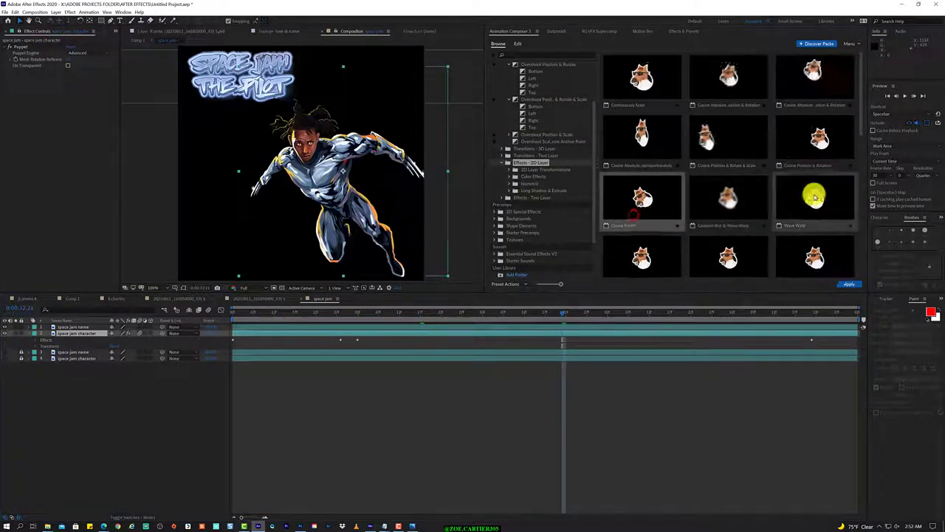
click(848, 283)
click(270, 313)
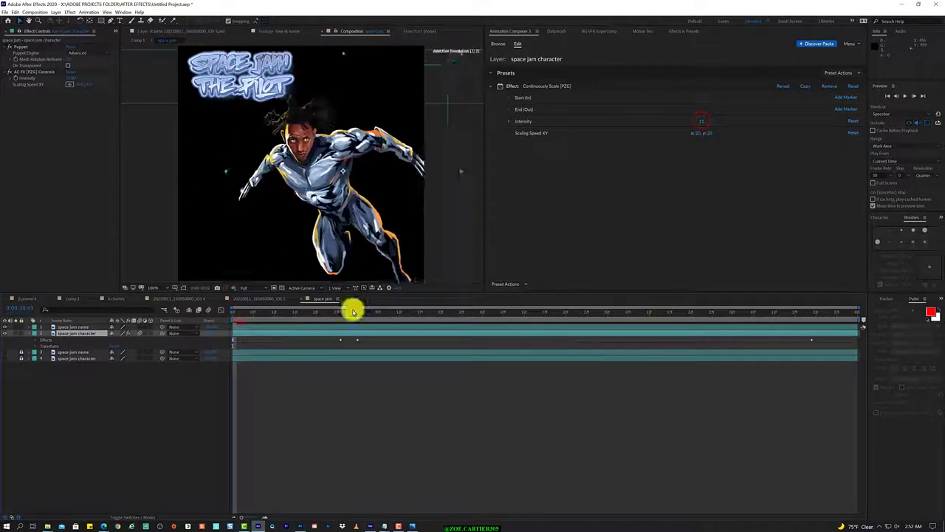
drag(702, 131, 694, 131)
click(253, 312)
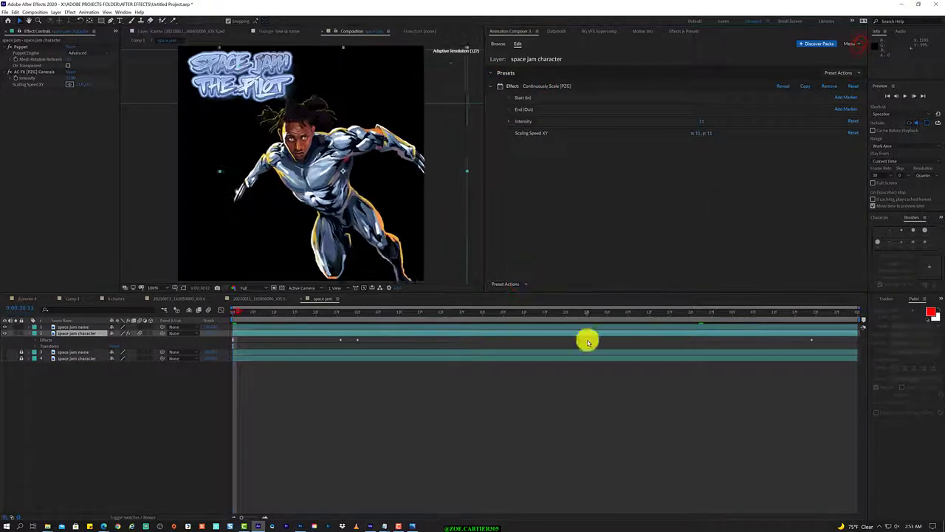
Step: Preview the character's scale animation, then add a second Puppet effect on the character
key(s)
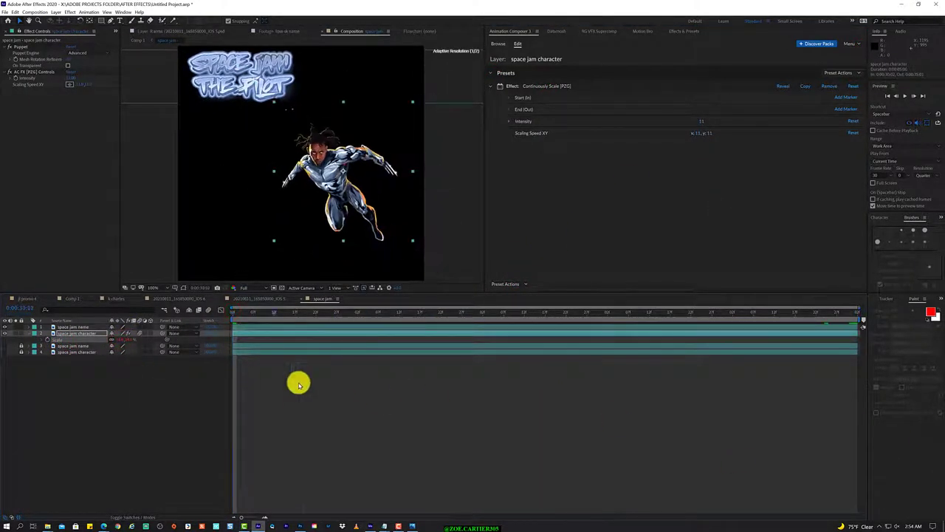
key(space)
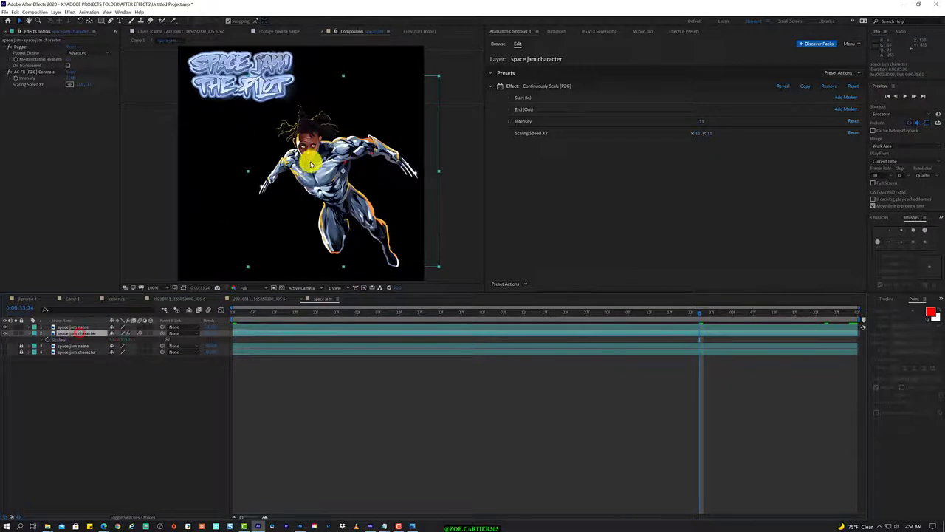
click(393, 260)
Step: Add a new puppet mesh to the character and switch to the Overlap pin tool
click(375, 222)
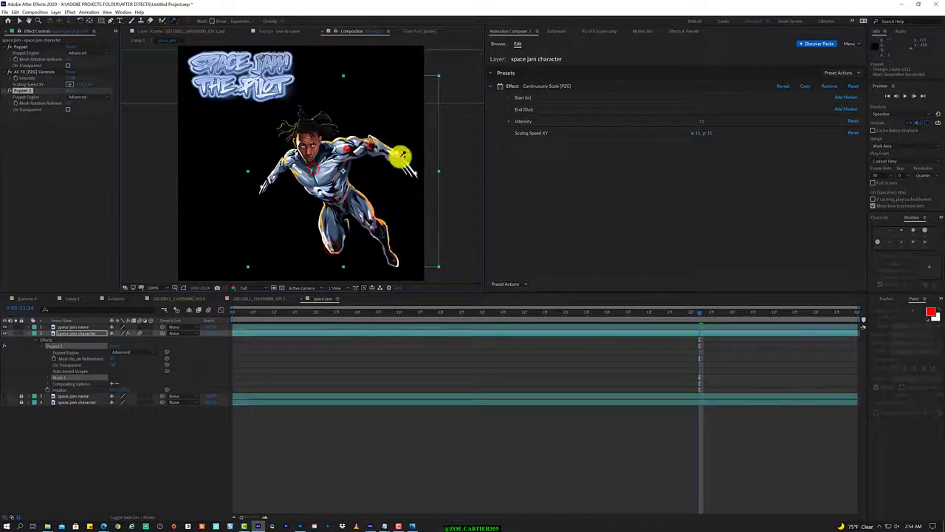
drag(175, 21, 183, 42)
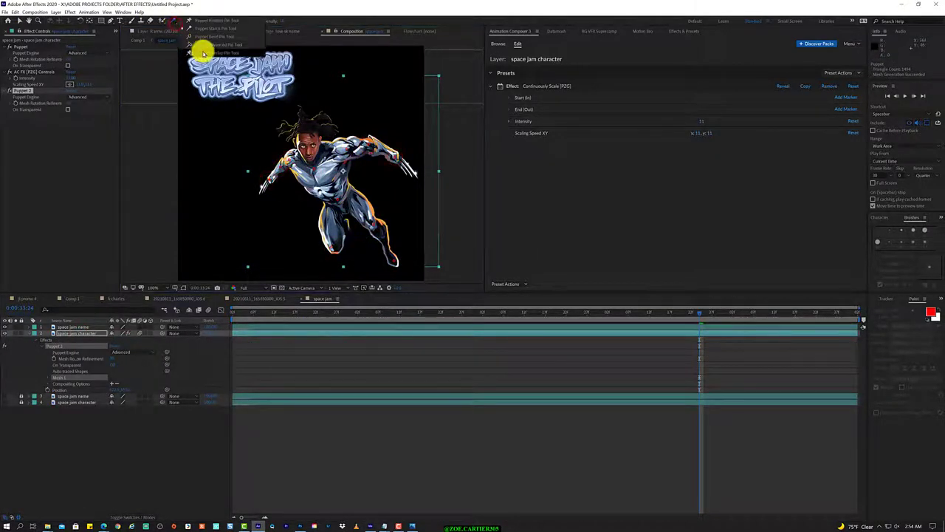
click(203, 53)
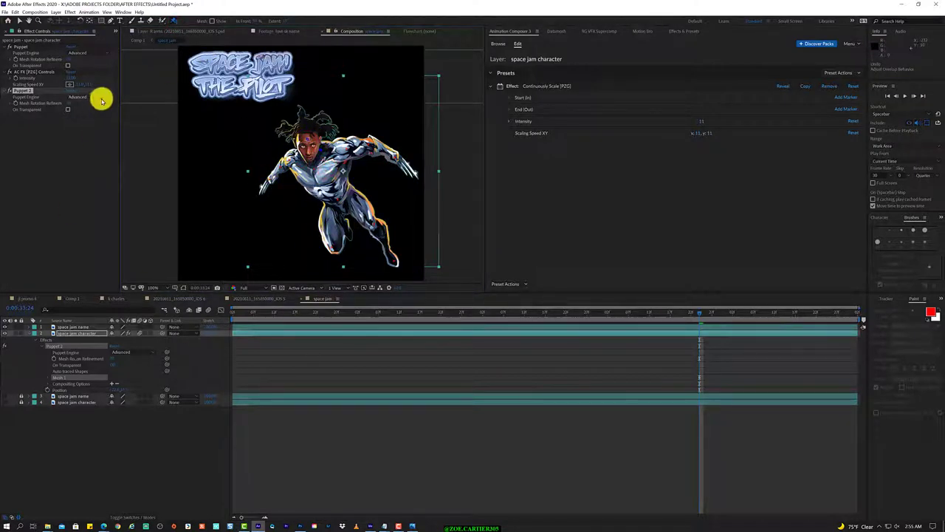
Step: Expand Mesh 1 > Deform > Puppet Pin 8 to reveal its Position, then save the project
key(j)
click(48, 377)
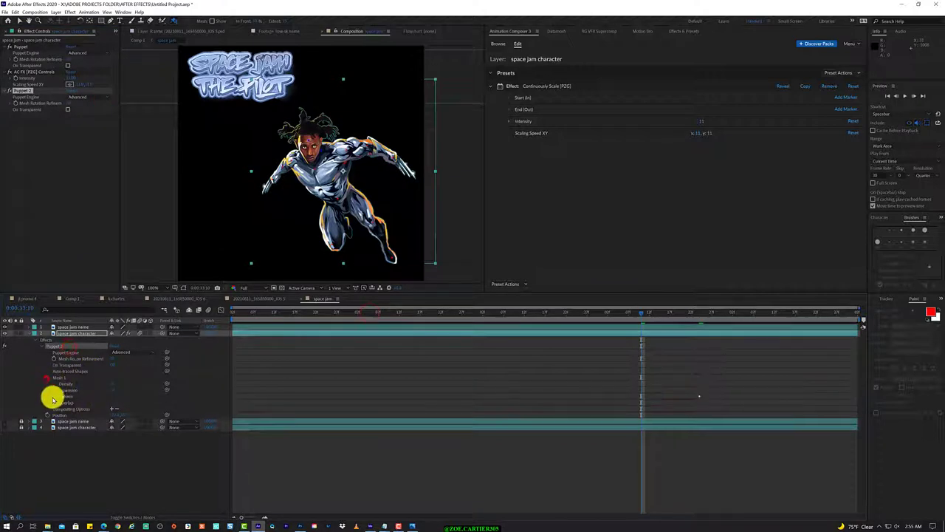
click(47, 397)
key(ctrl+p)
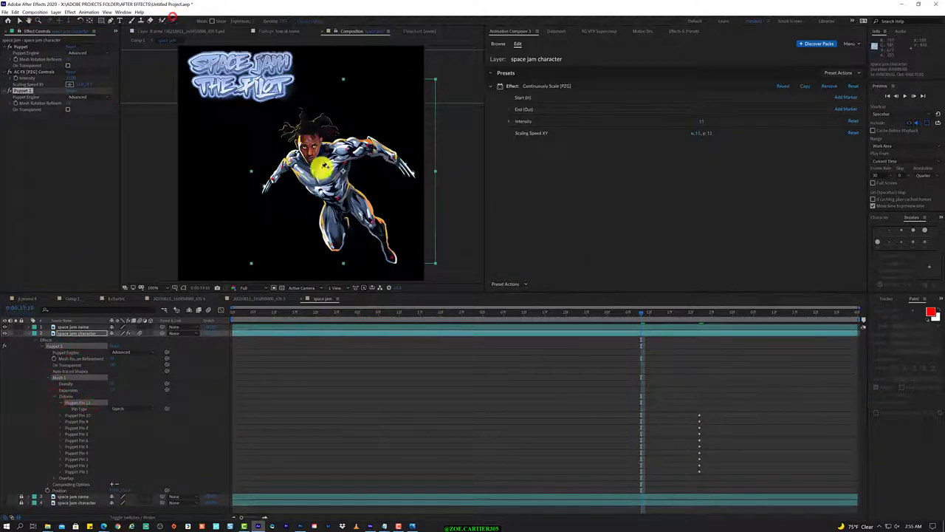
click(338, 194)
click(237, 311)
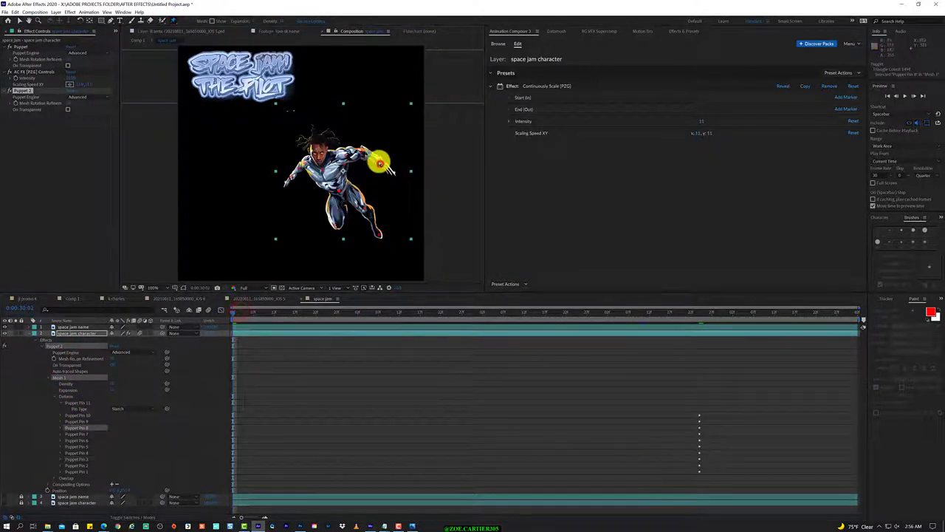
click(62, 427)
click(134, 439)
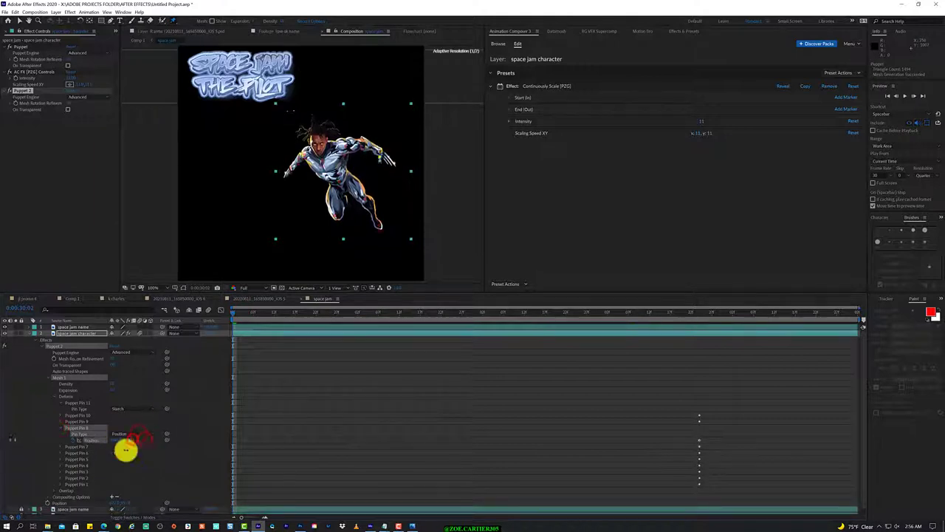
key(ctrl+s)
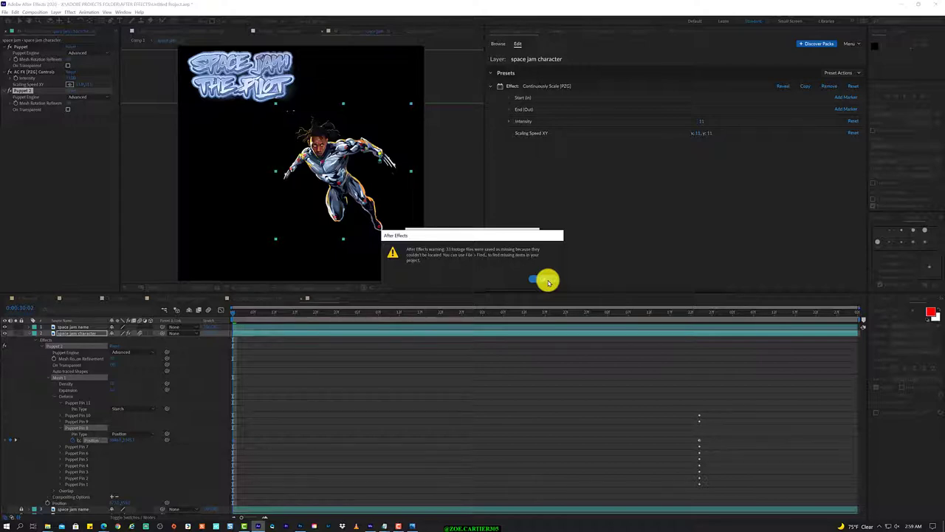
Step: Dismiss the missing-footage warning and move Puppet Pin 8's later Position keyframe earlier
click(546, 277)
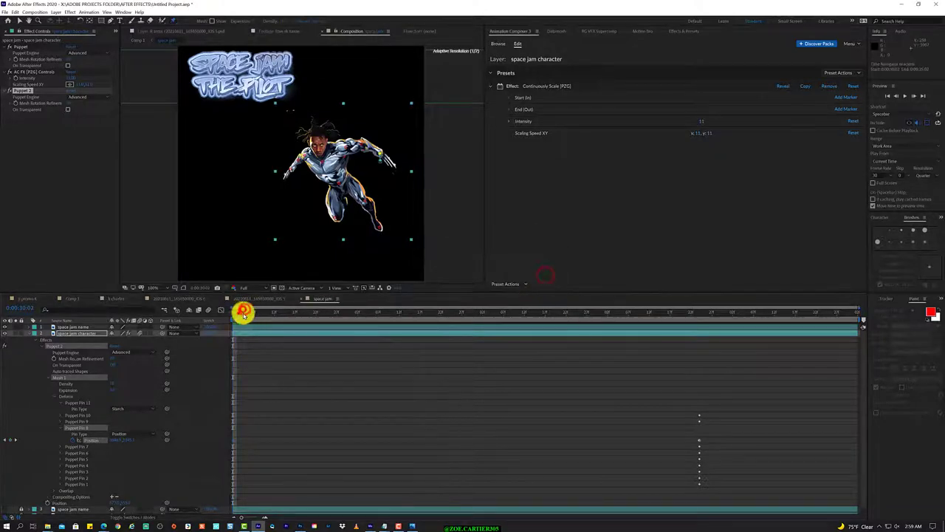
drag(243, 310, 711, 310)
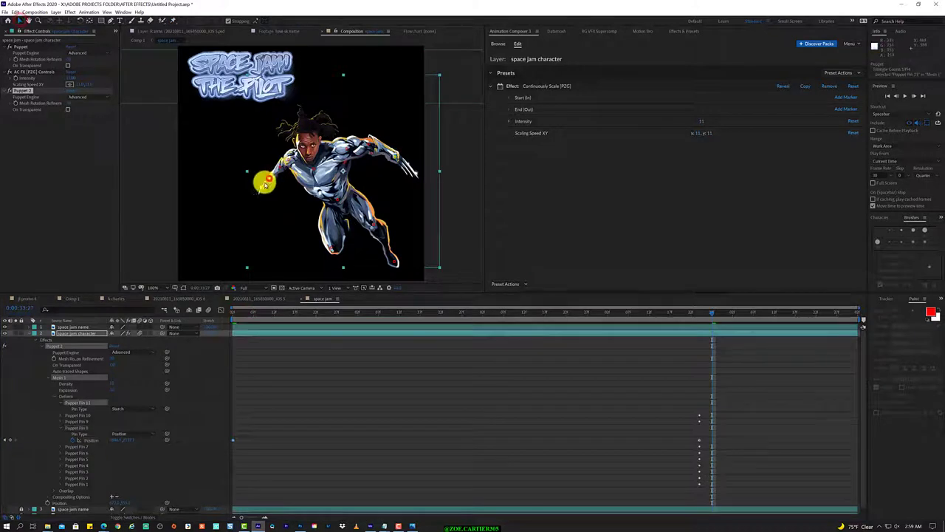
key(space)
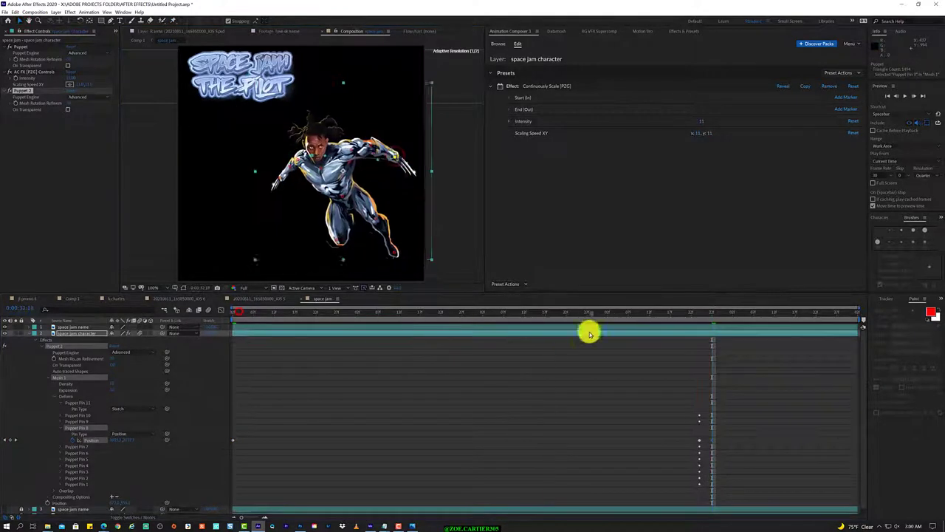
click(713, 439)
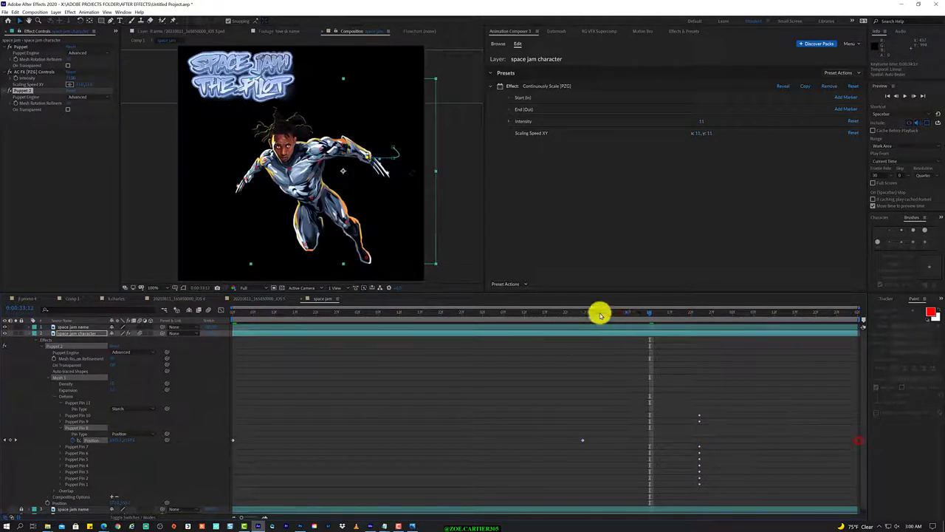
click(582, 441)
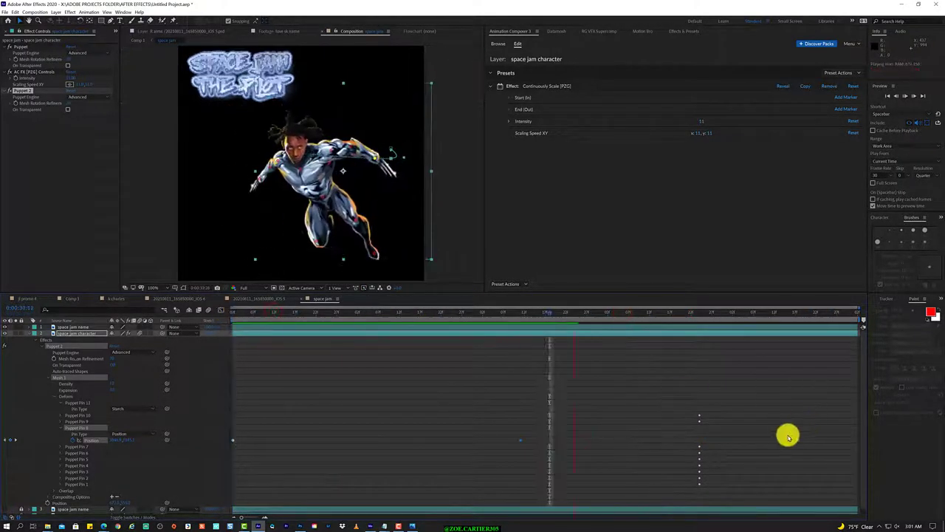
drag(795, 440, 773, 440)
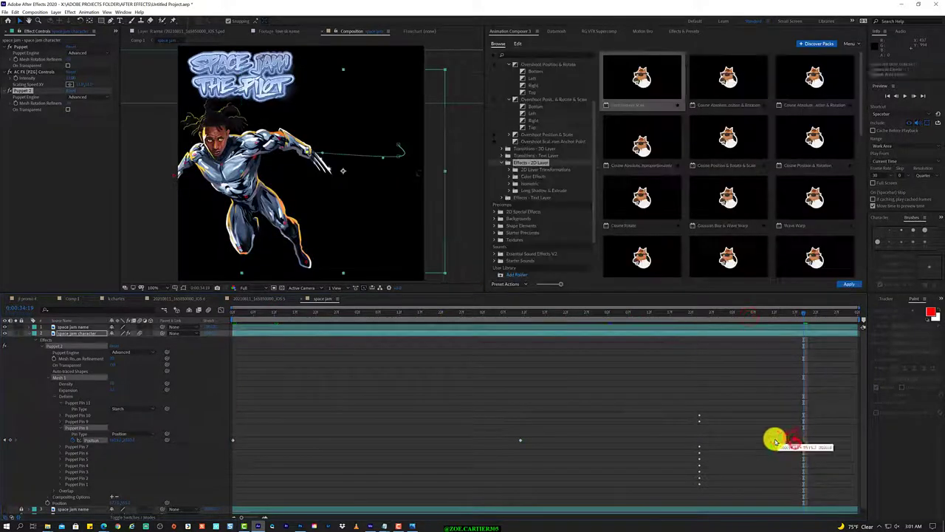
click(519, 439)
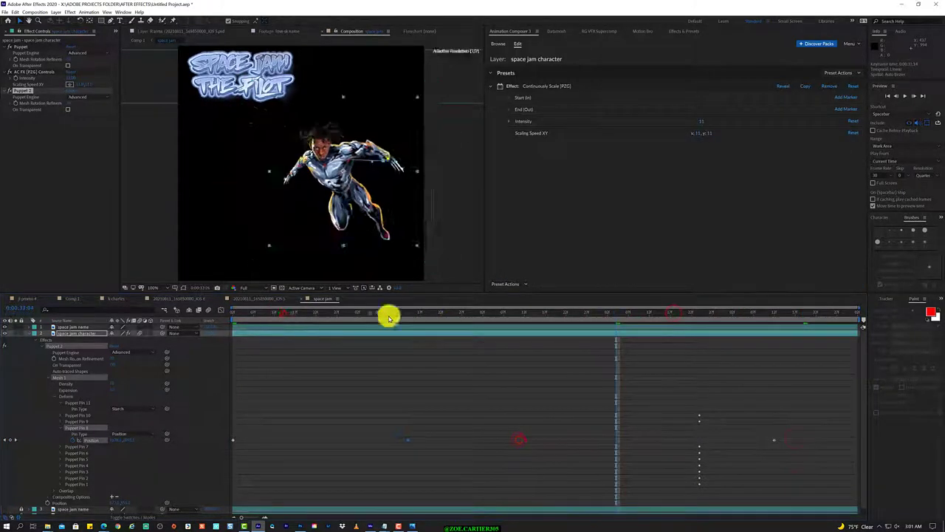
click(118, 440)
click(709, 318)
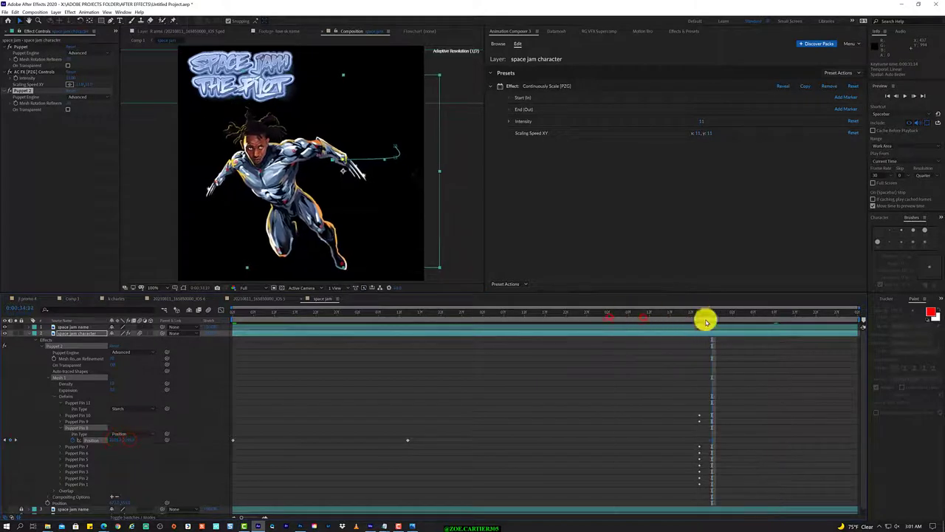
Step: Change Puppet Pin 6's Pin Type to Advanced
click(59, 452)
click(119, 458)
click(137, 486)
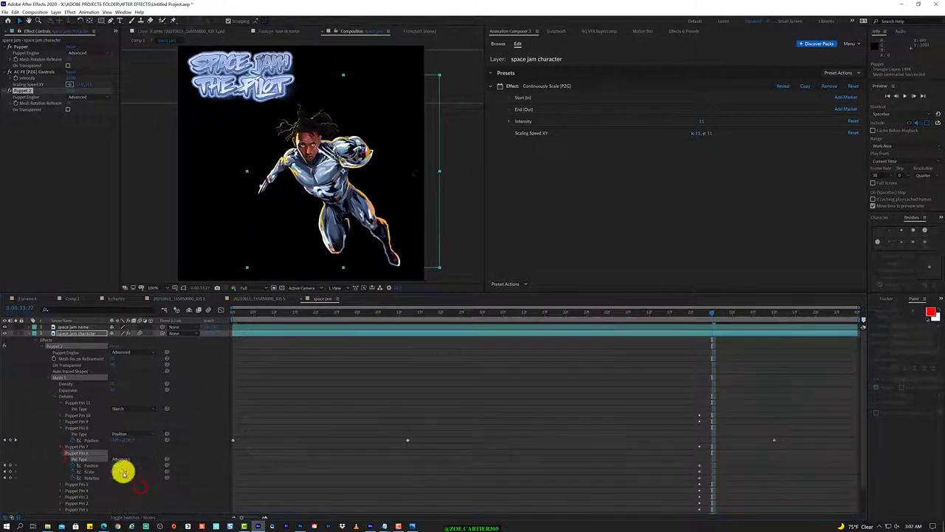
Step: At a later moment, scale the arm pin to 138% and stretch the arm up and right
click(660, 316)
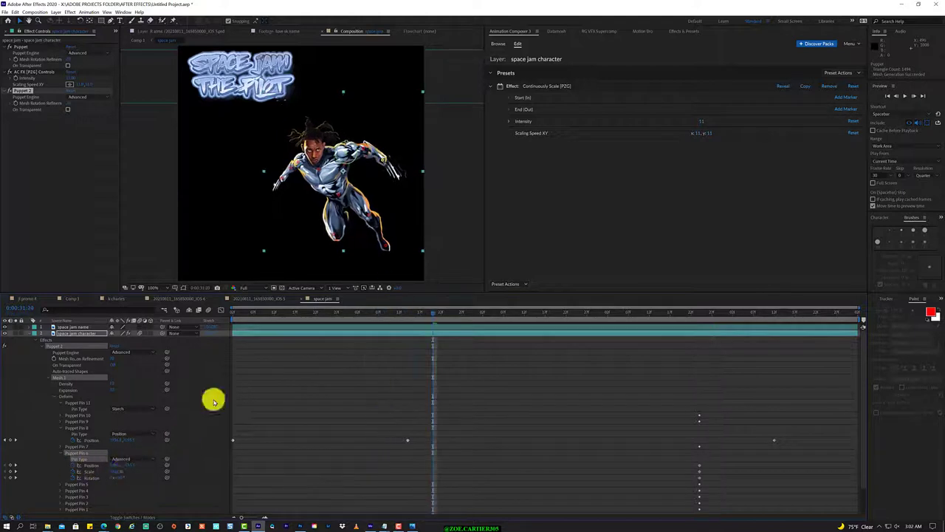
click(432, 313)
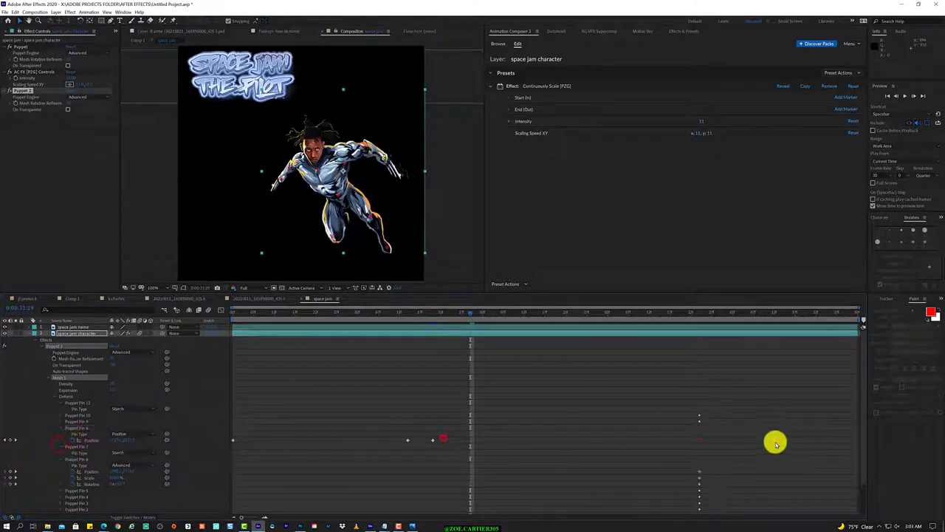
drag(456, 313, 466, 328)
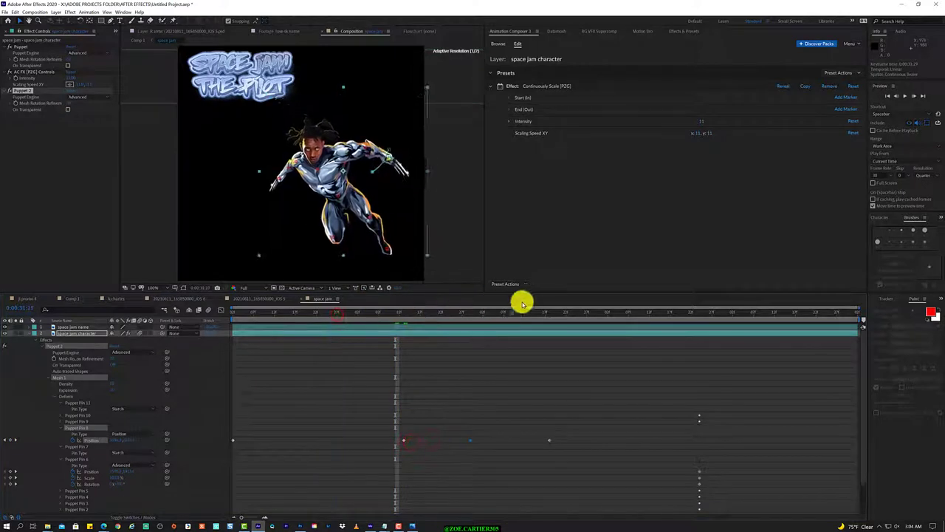
click(500, 312)
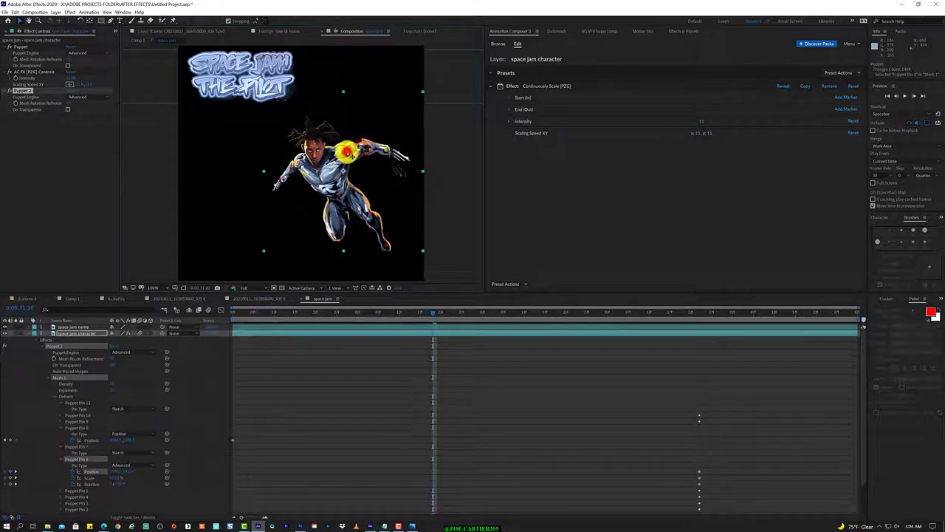
drag(347, 151, 361, 152)
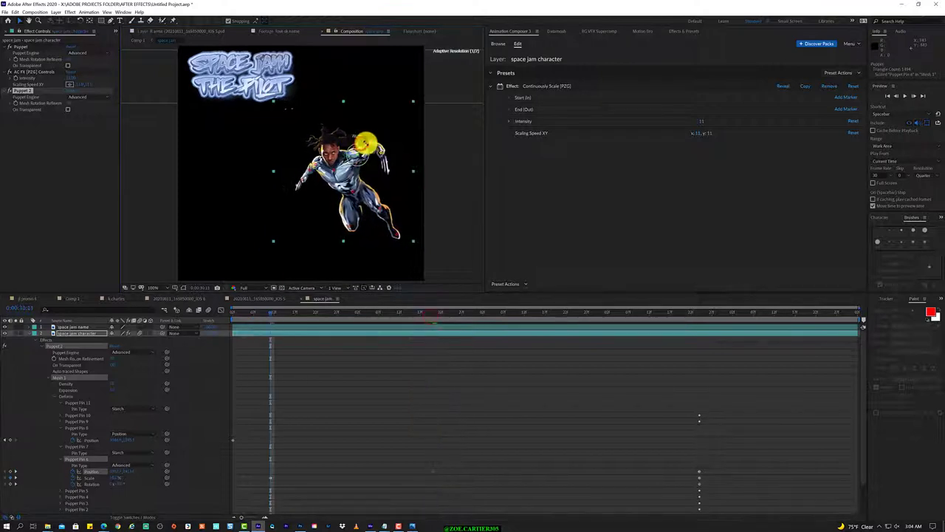
mouse_move(377, 180)
mouse_down()
mouse_move(399, 144)
mouse_move(371, 151)
mouse_up()
Step: Switch Puppet Pin 7 to Bend, then back to Starch, and nudge Pin 8 slightly right
click(145, 452)
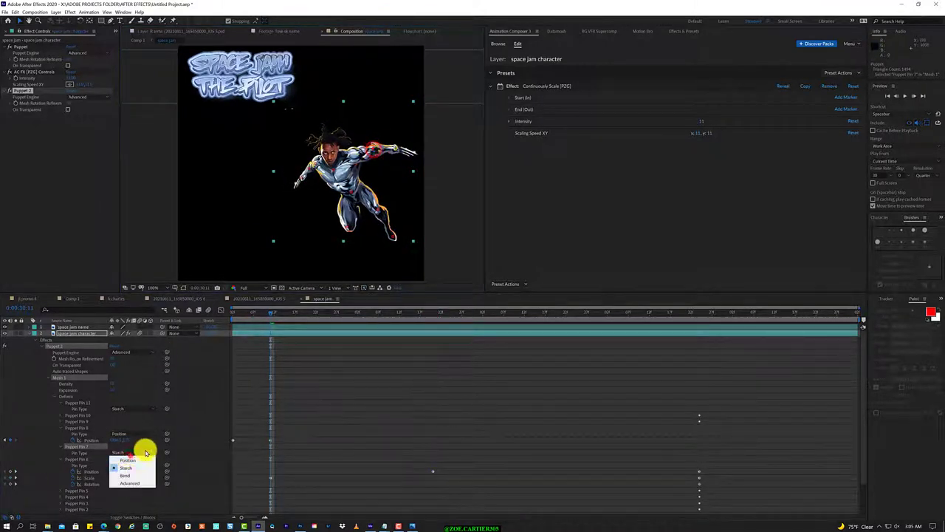
click(140, 476)
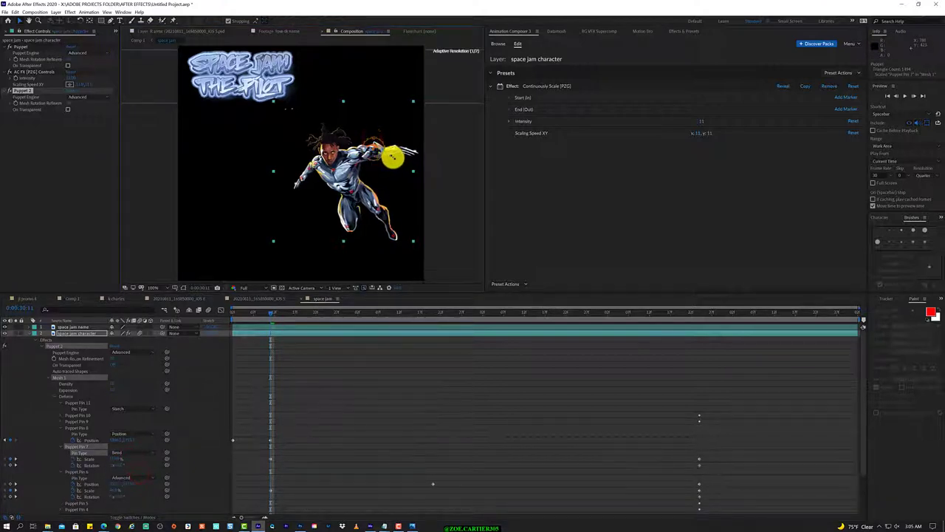
click(129, 452)
click(126, 443)
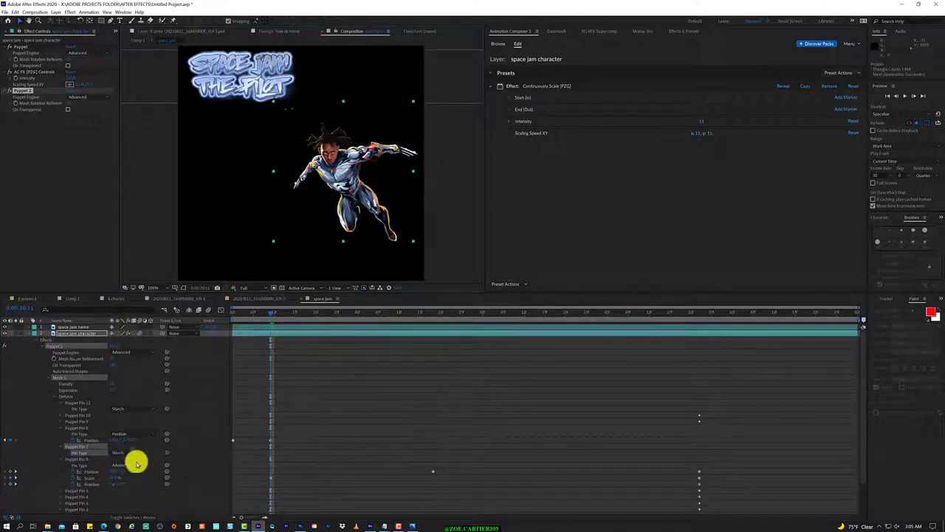
drag(383, 157, 389, 155)
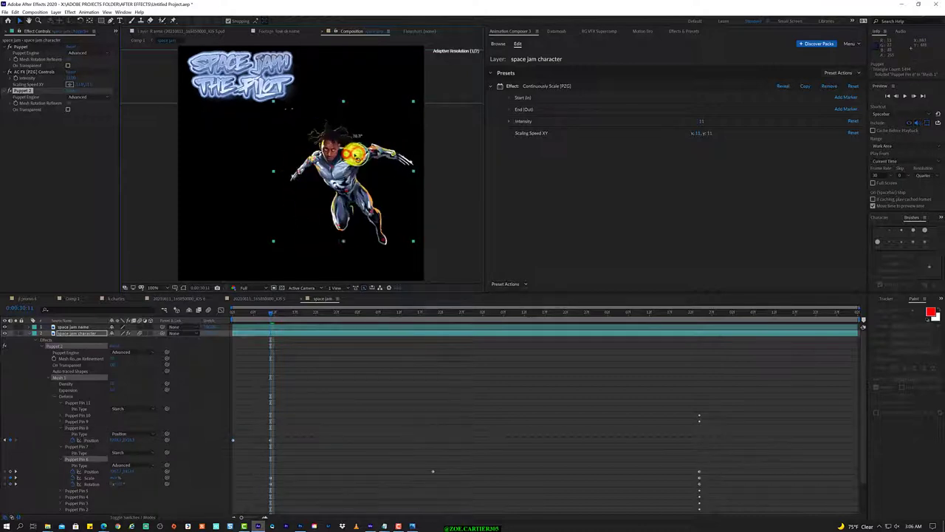
Step: Zoom the viewer to 200% and place several puppet pins along the character's dreadlocks
key(period)
click(396, 112)
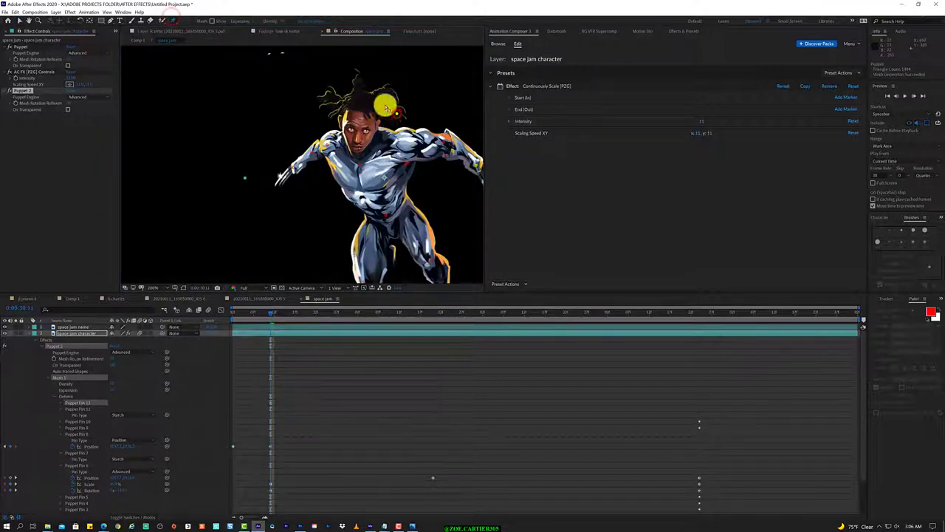
click(342, 109)
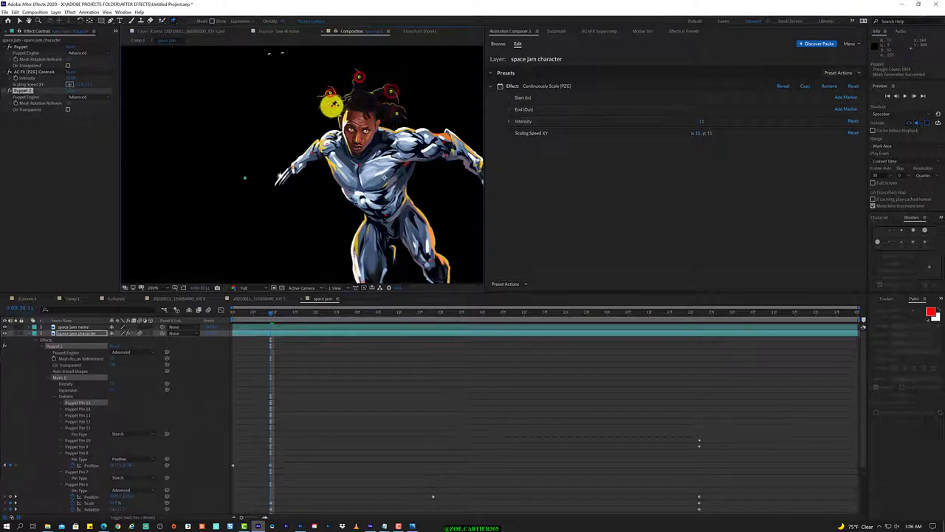
drag(172, 20, 196, 35)
click(338, 99)
click(354, 94)
click(370, 105)
click(380, 99)
click(394, 112)
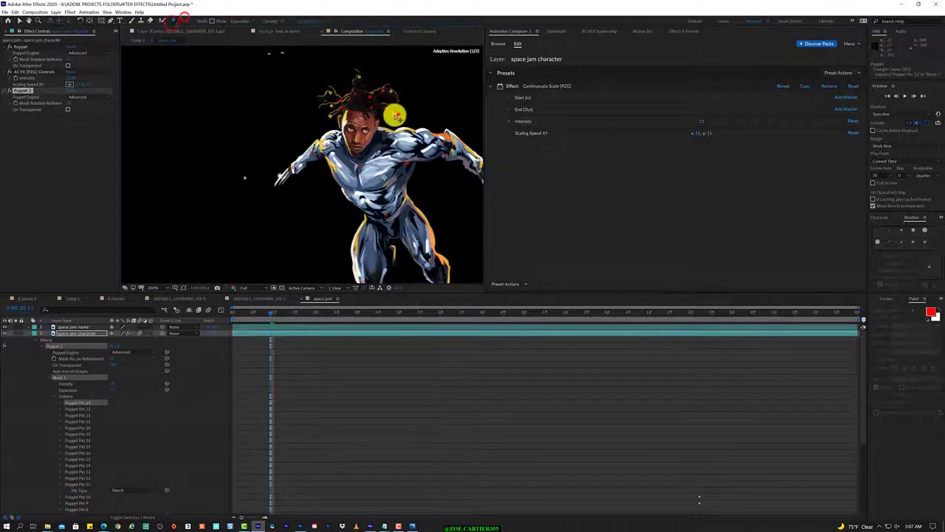
Step: Step through the opening frames and inspect the keyframe options for Puppet Pin 8's position
scroll(120, 370, down, 5)
click(237, 311)
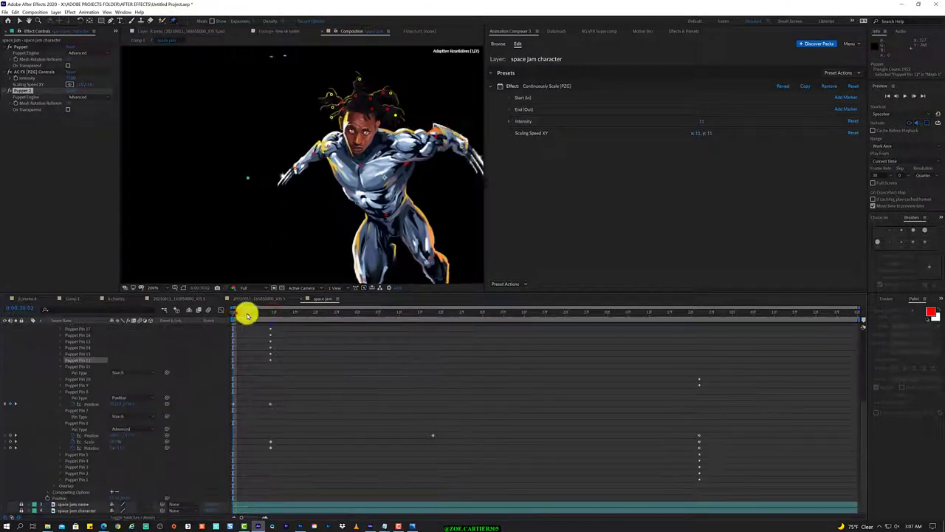
click(236, 311)
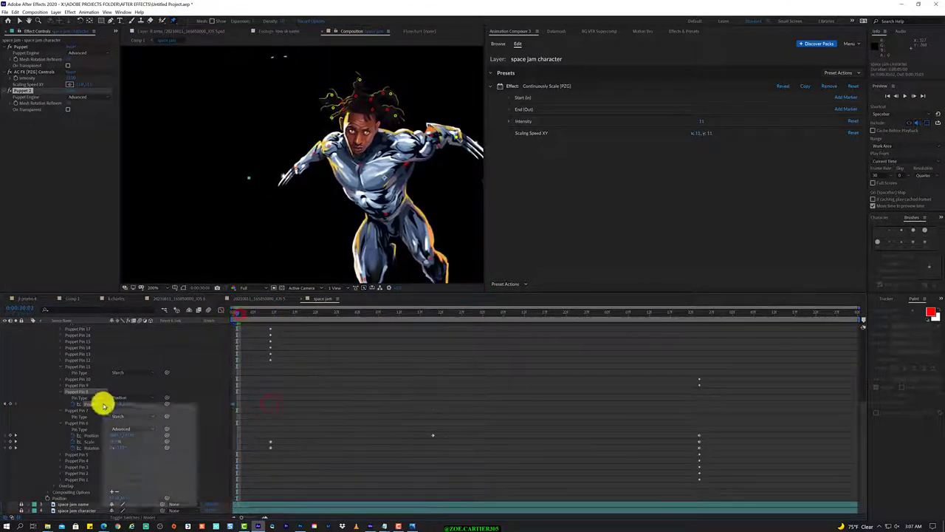
click(92, 446)
right_click(133, 405)
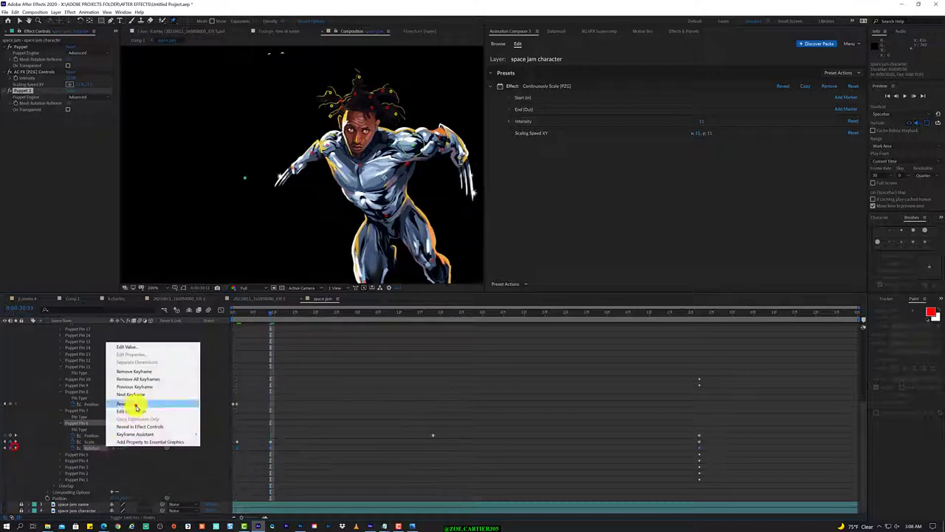
click(147, 433)
right_click(158, 379)
click(132, 371)
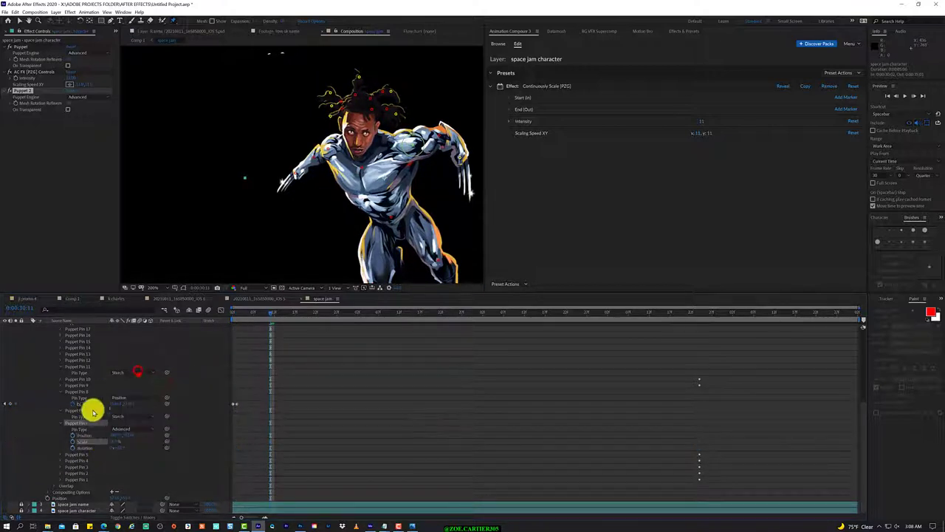
right_click(93, 404)
click(126, 441)
click(283, 313)
Step: Reframe the view and select the puppet pin near the character's left shoulder
key(comma)
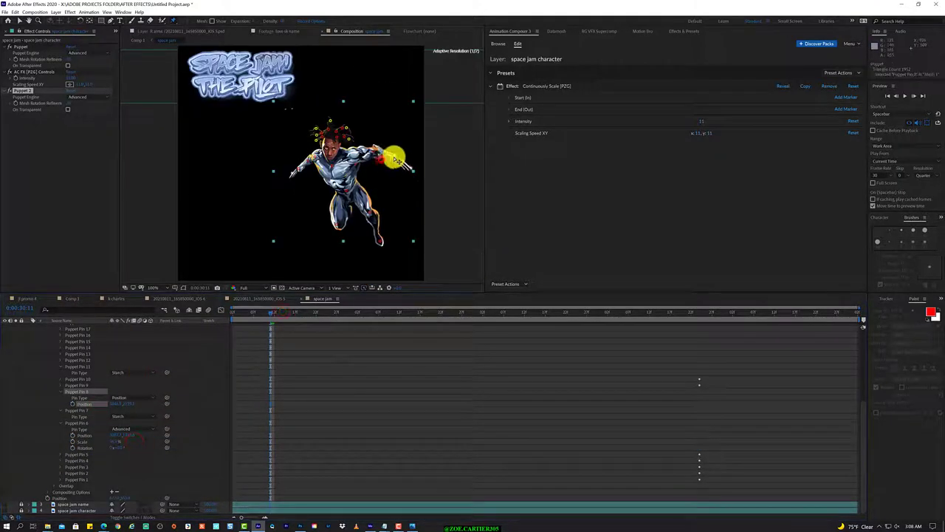
key(period)
click(274, 312)
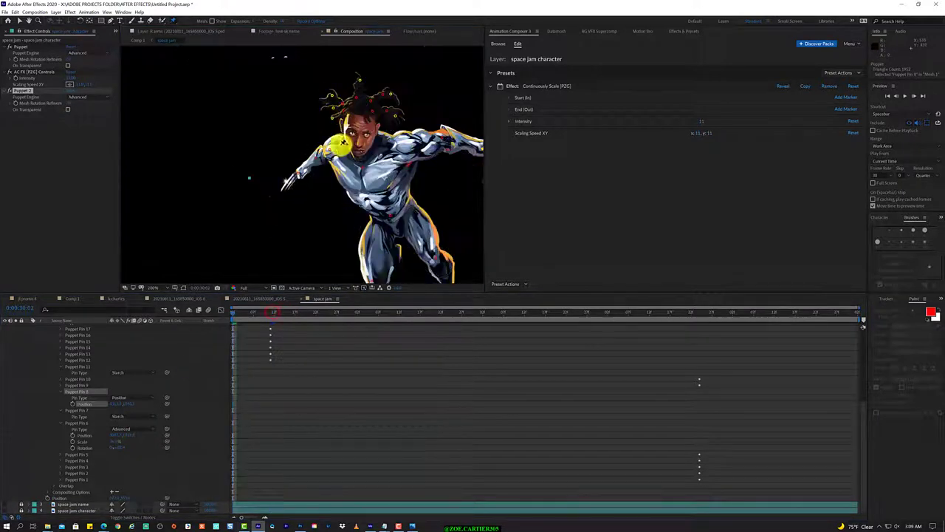
click(319, 145)
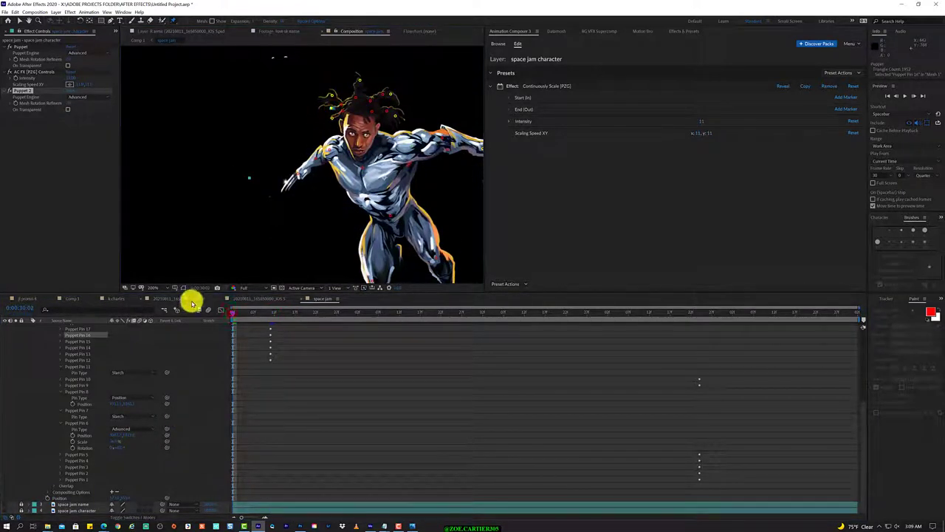
scroll(111, 421, up, 5)
click(55, 390)
right_click(64, 393)
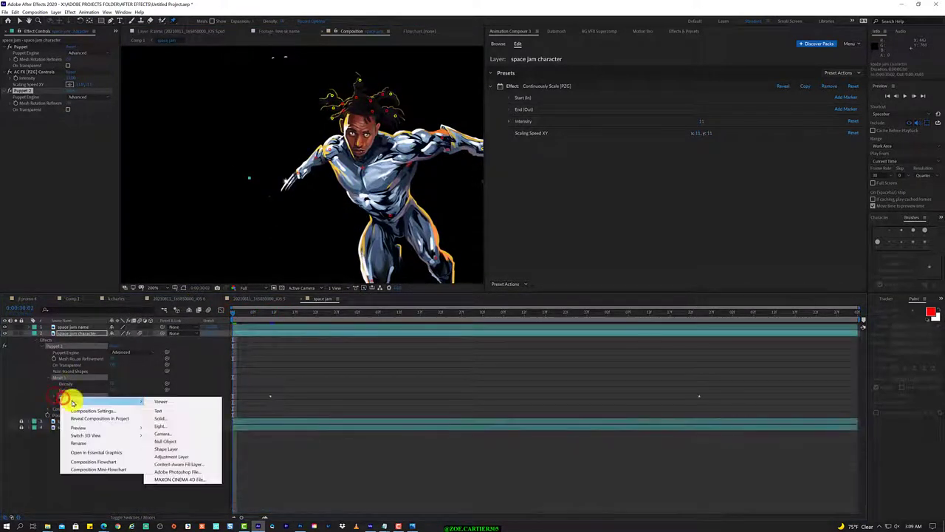
click(51, 393)
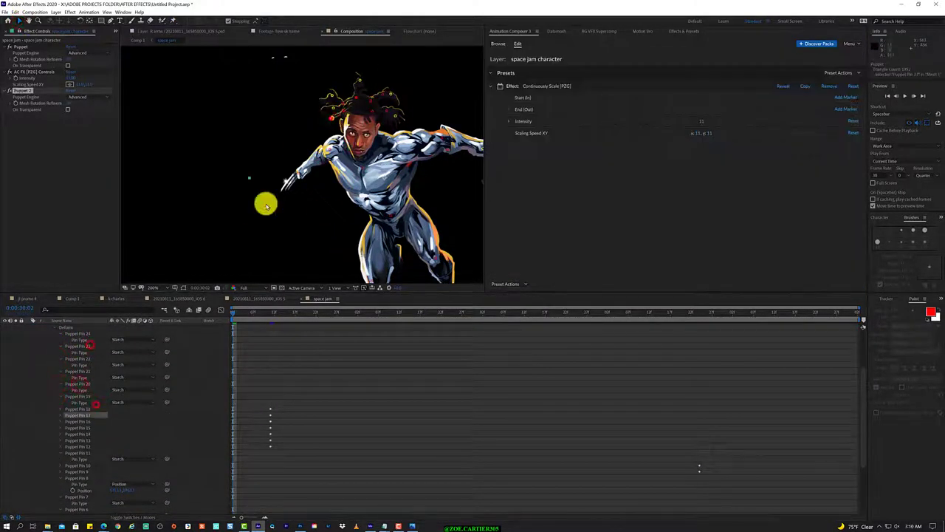
Step: Expand Puppet Pin 17 and bring up its Position options a few frames later
click(63, 415)
drag(235, 312, 241, 311)
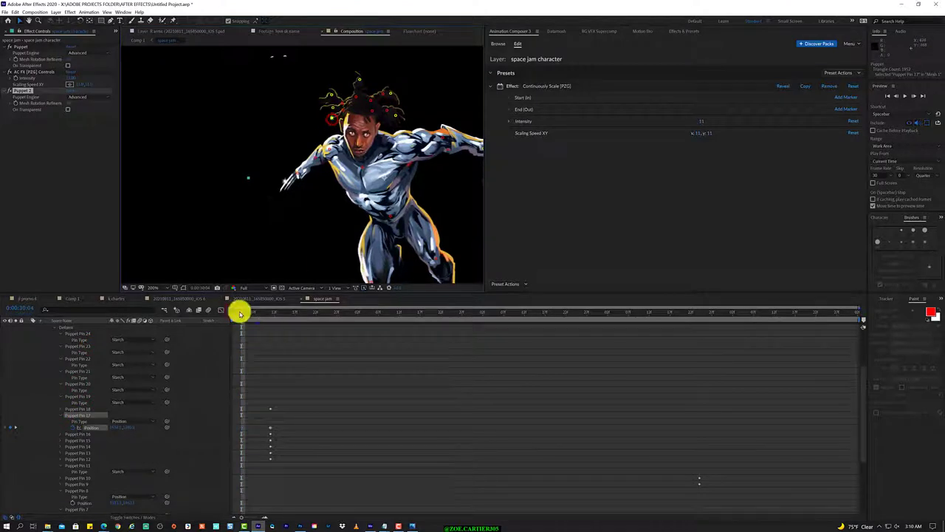
click(252, 311)
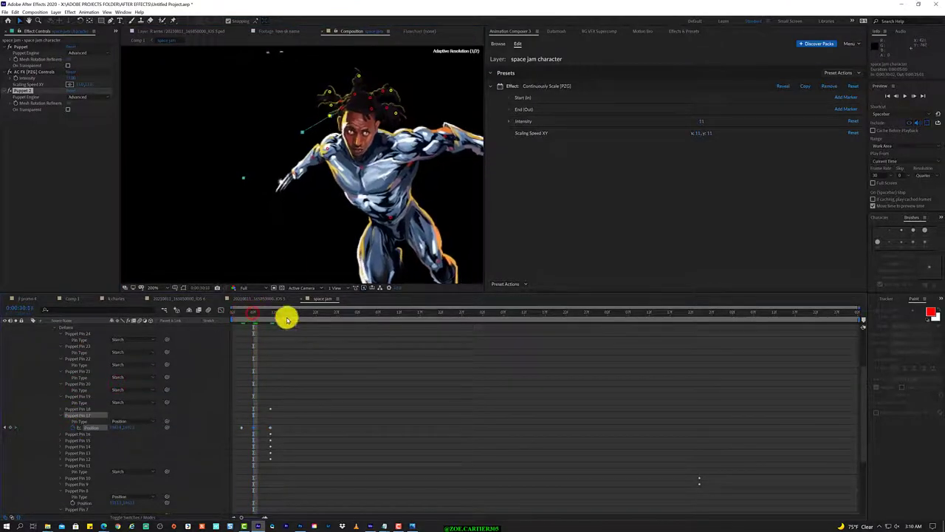
click(257, 311)
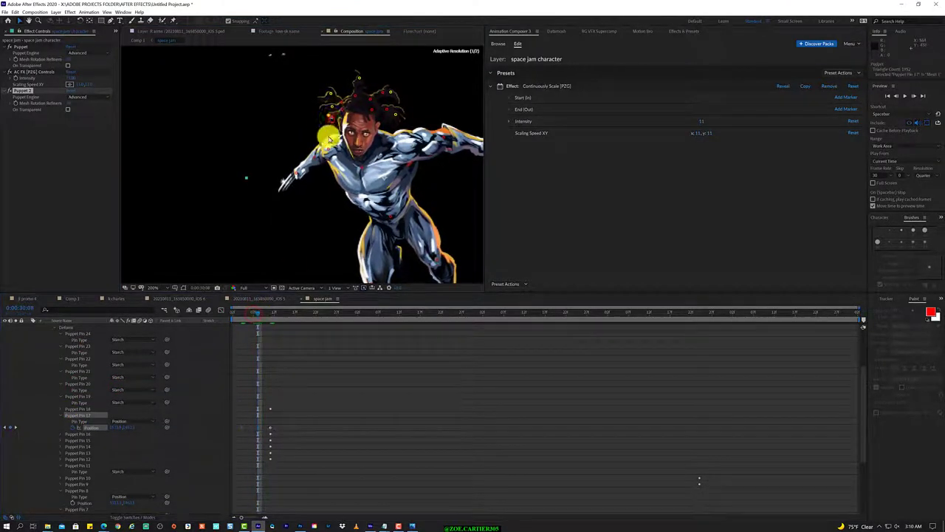
right_click(93, 427)
Step: Add a wiggle expression with values (2,7) to Puppet Pin 17's Position
click(128, 394)
text(le(2,7))
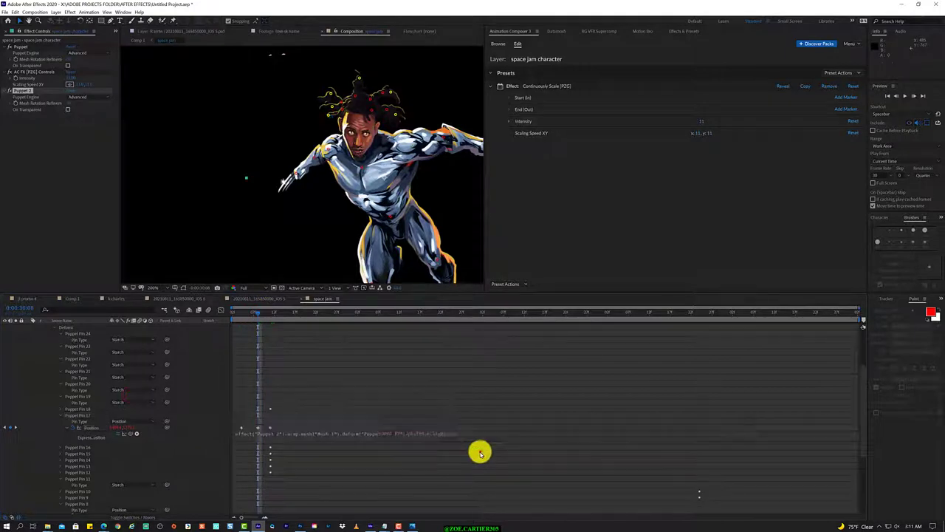
click(481, 449)
click(379, 312)
click(458, 312)
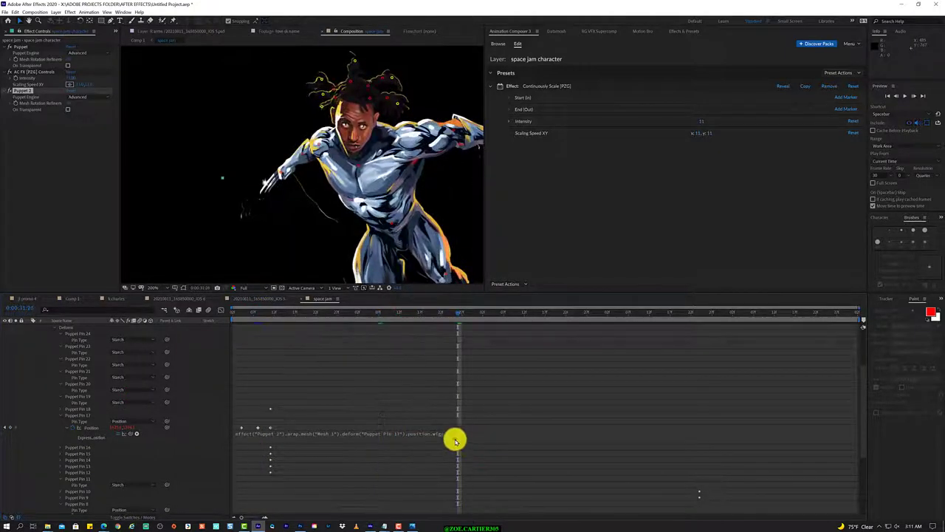
click(453, 439)
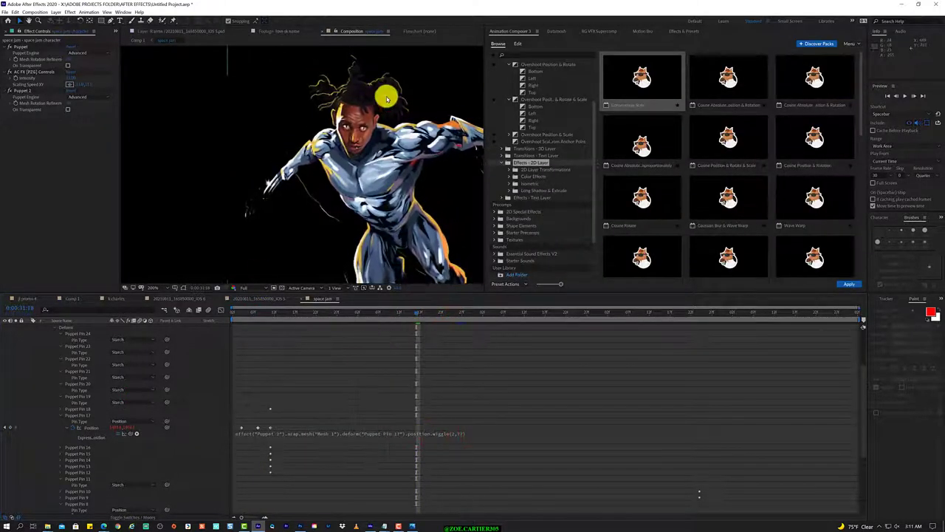
drag(641, 78, 317, 158)
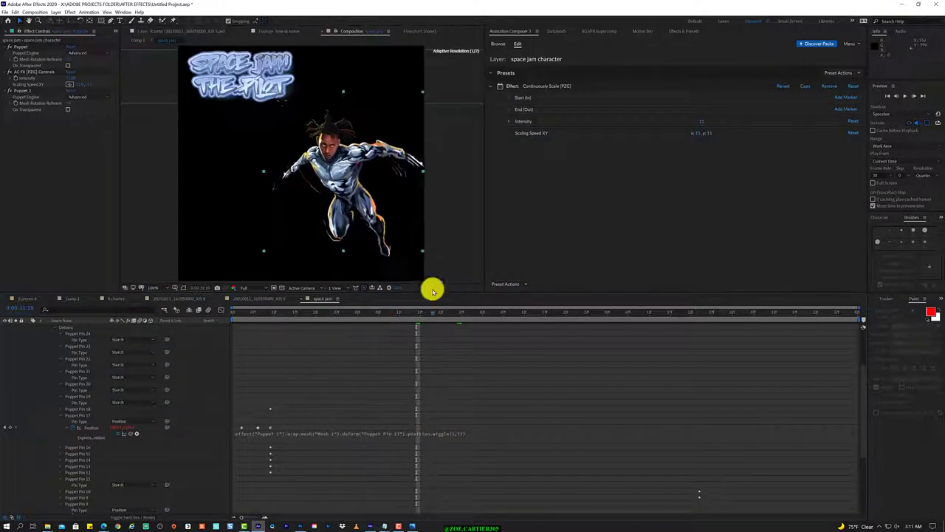
click(349, 311)
click(446, 432)
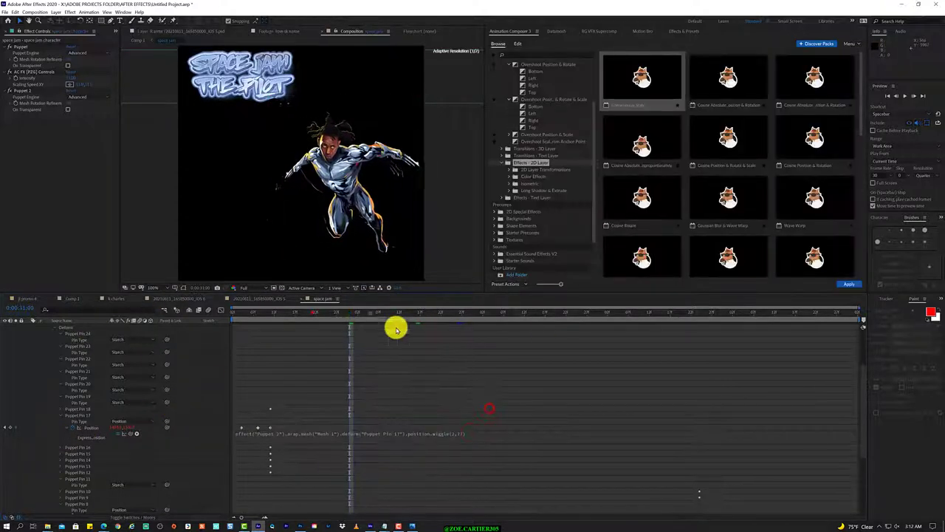
Step: Paste the wiggle expression onto hair Puppet Pins 16, 14, 13 and 12
click(308, 120)
key(ctrl+v)
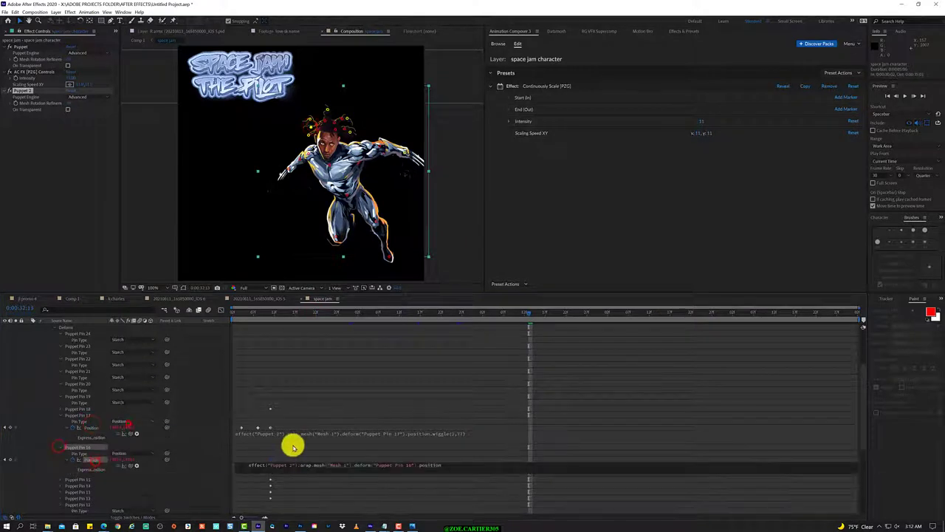
click(541, 311)
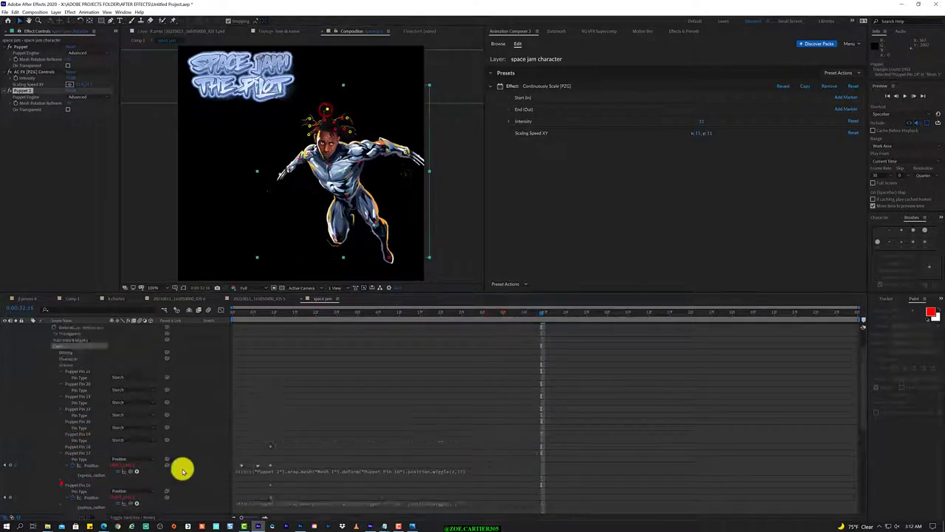
scroll(92, 458, down, 2)
key(ctrl+v)
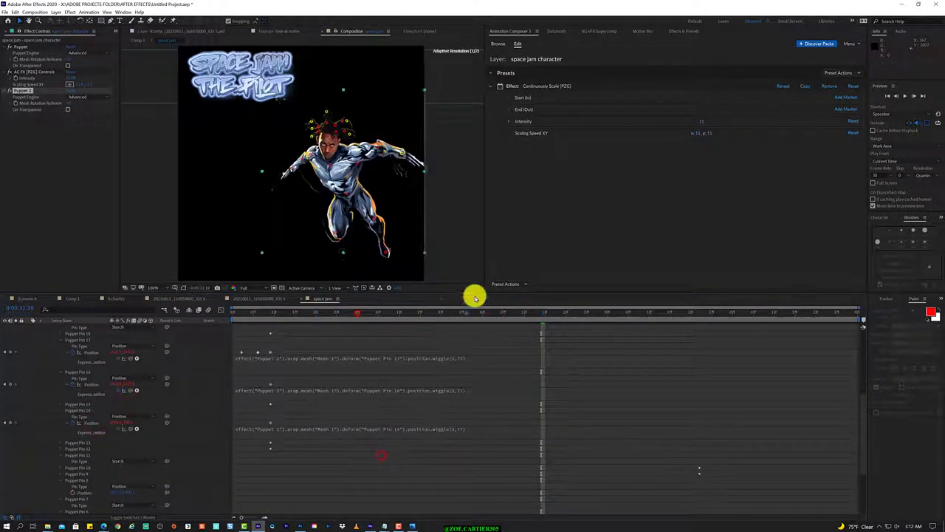
click(483, 311)
right_click(93, 450)
click(126, 433)
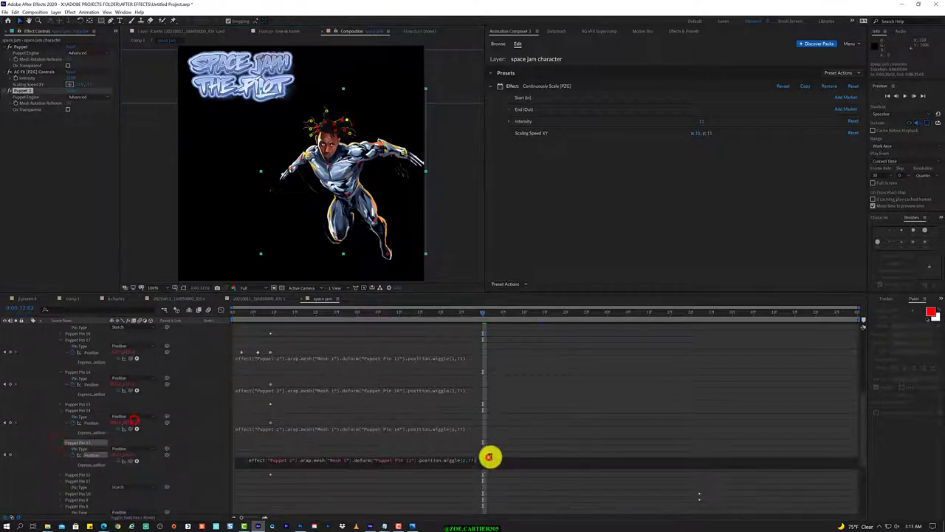
scroll(180, 448, down, 2)
click(477, 320)
click(496, 314)
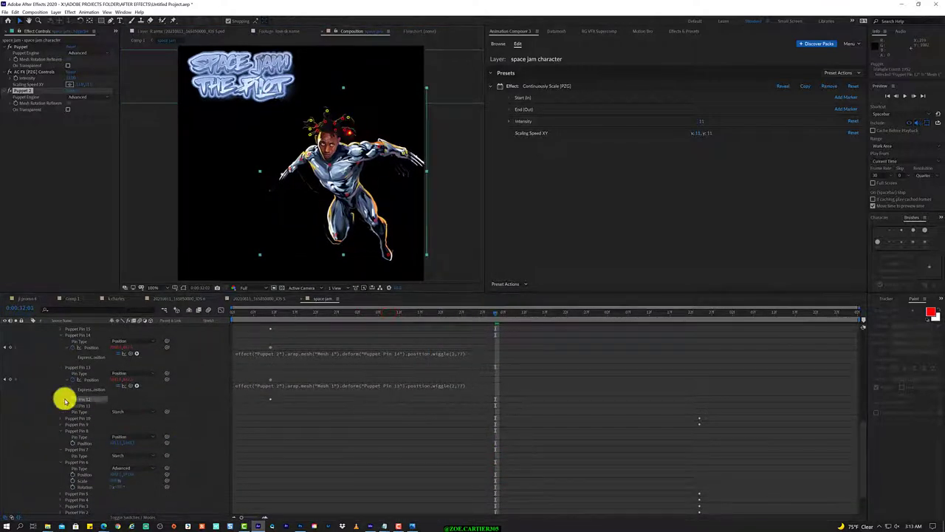
right_click(65, 399)
click(127, 480)
click(472, 419)
key(KP_Enter)
Step: Preview the wiggling hair animation and review the available puppet pin types
key(space)
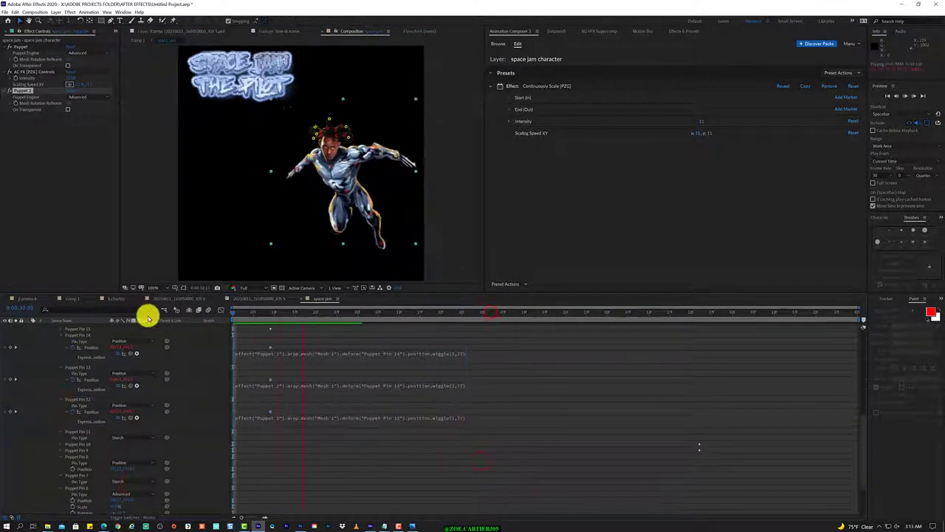
drag(173, 20, 228, 48)
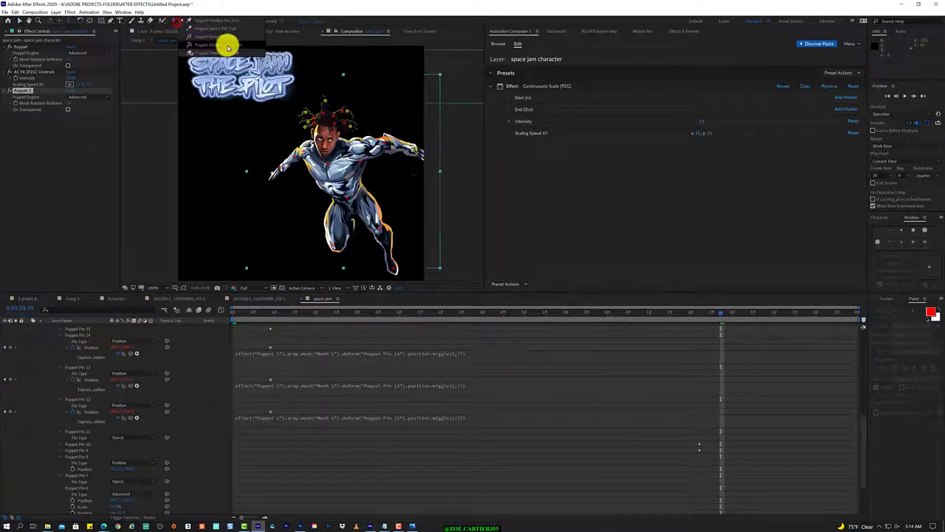
scroll(200, 302, up, 4)
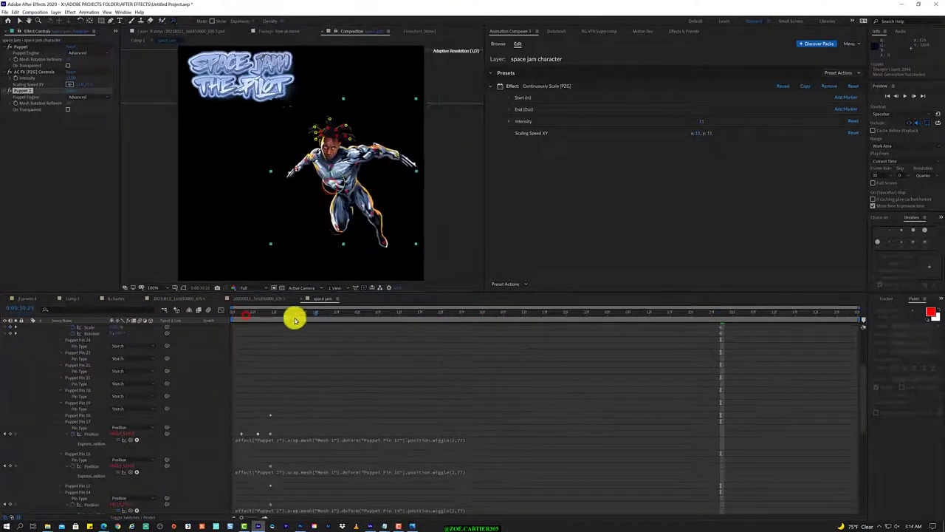
click(250, 310)
scroll(172, 387, down, 5)
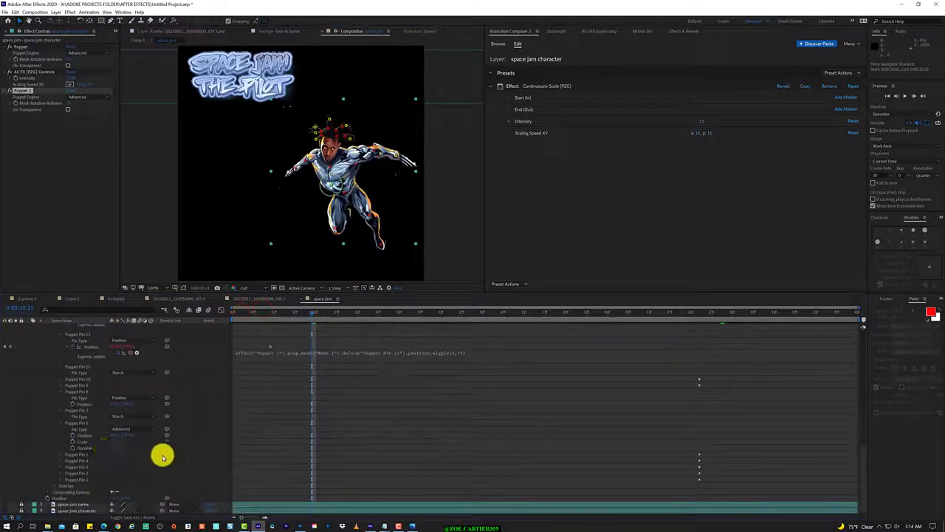
scroll(147, 403, up, 10)
Step: Give Puppet Pin 25's Rotation the expression wiggle(2,10,1)
click(130, 426)
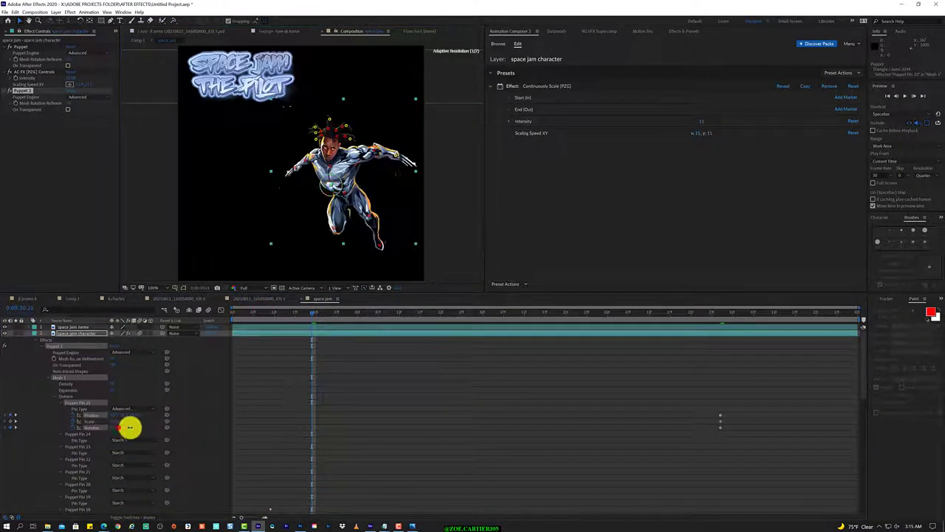
right_click(120, 426)
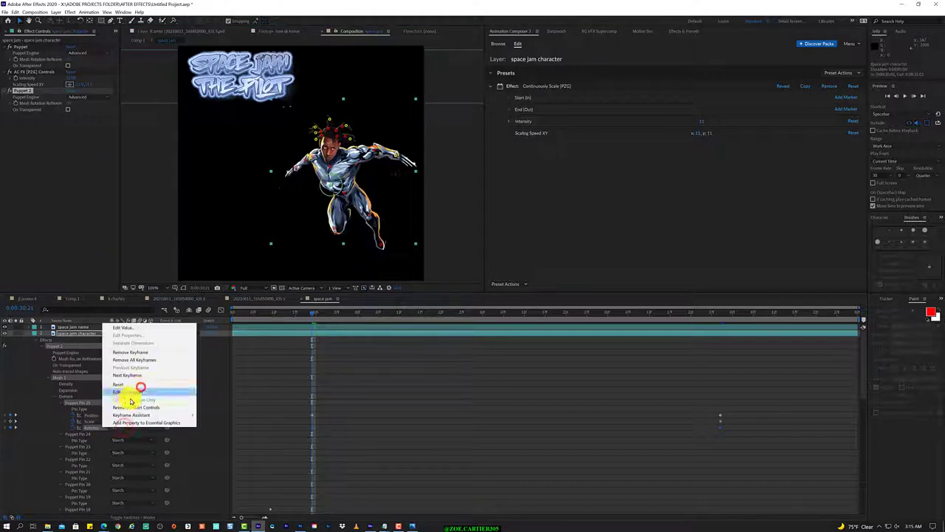
click(131, 392)
text(.wiggle())
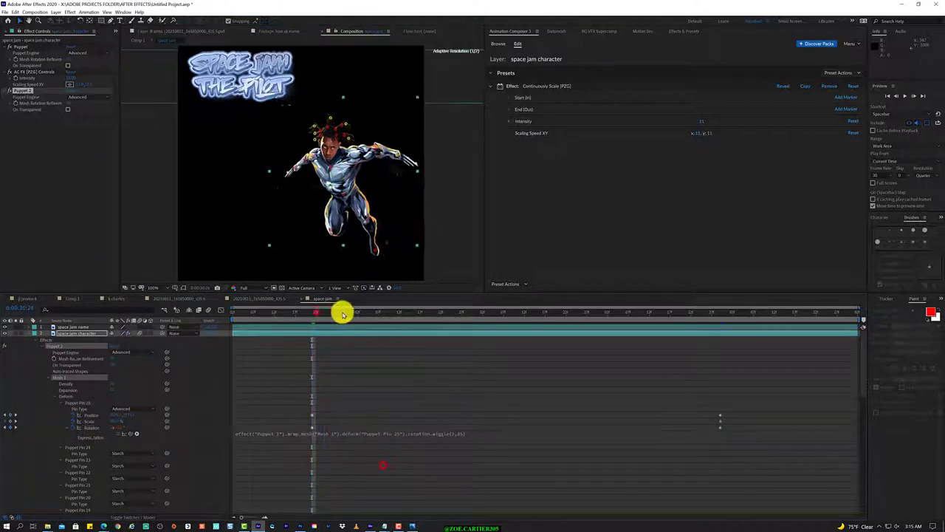
click(462, 434)
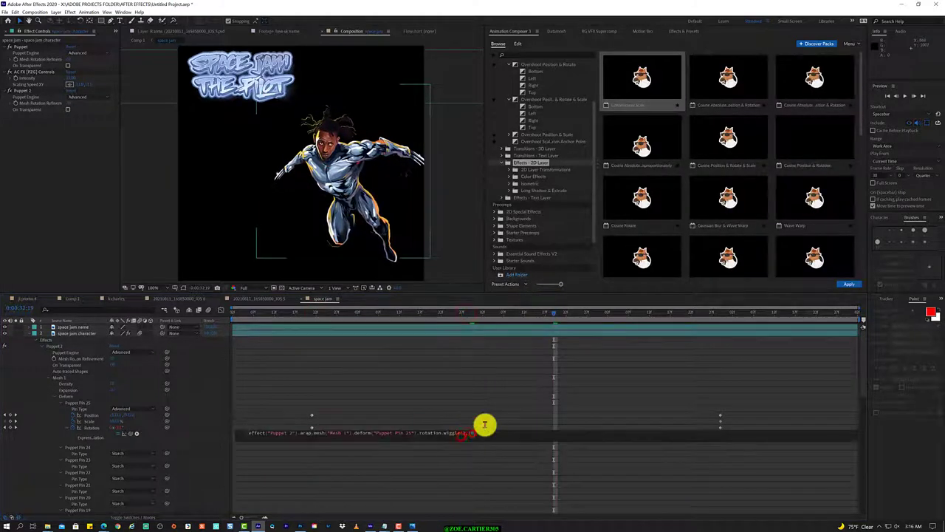
click(470, 474)
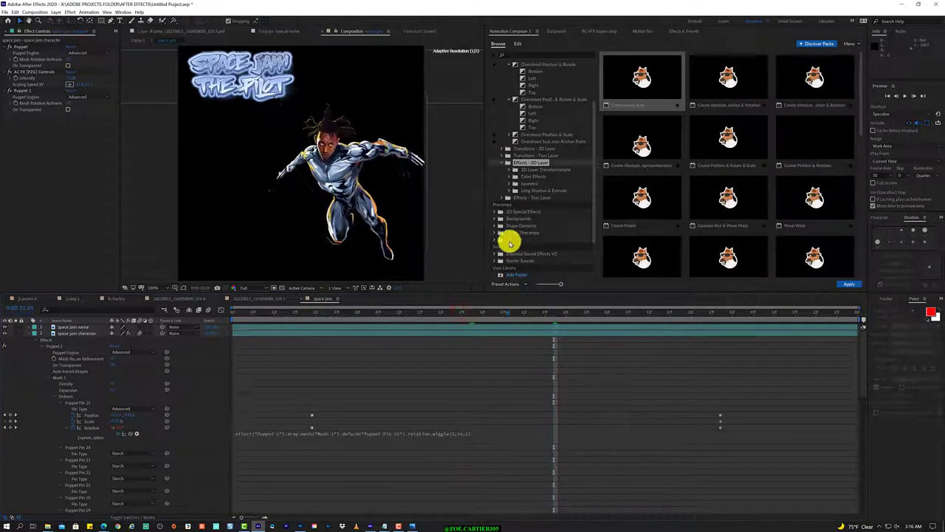
click(232, 310)
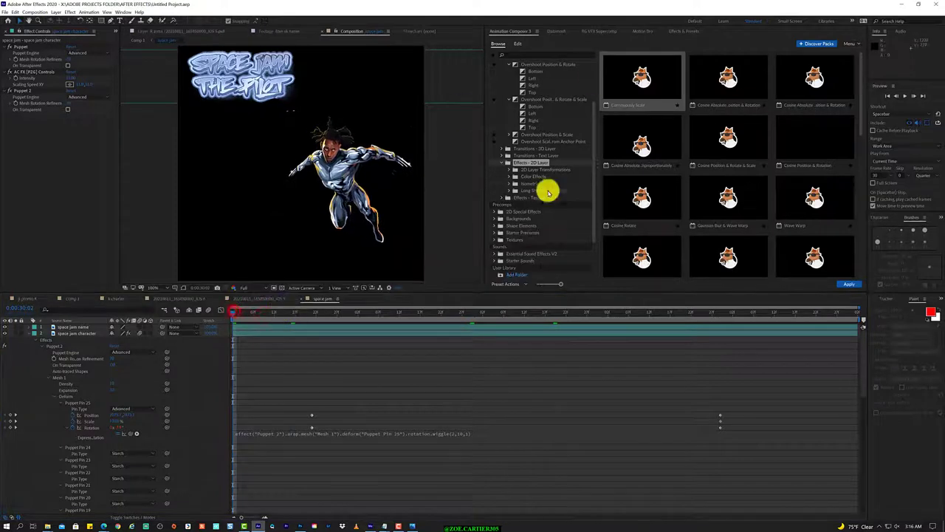
scroll(510, 176, down, 3)
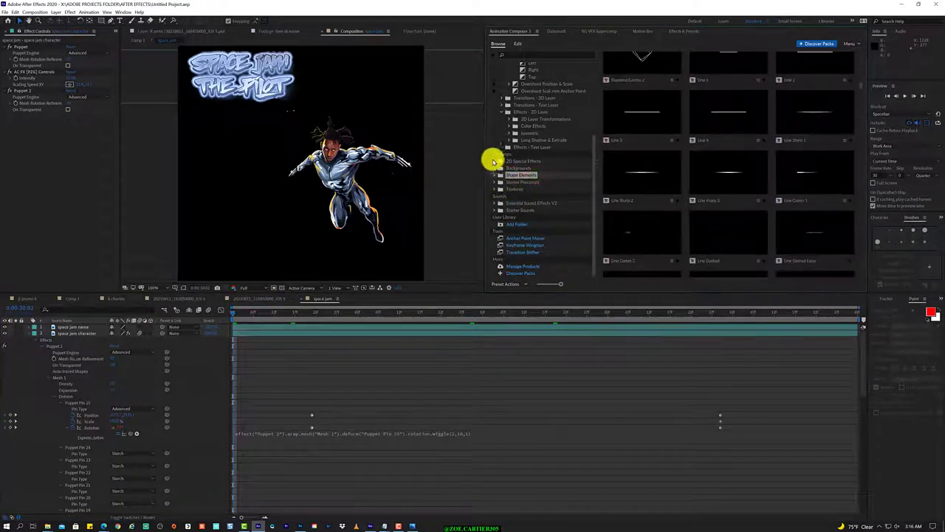
click(493, 158)
click(530, 125)
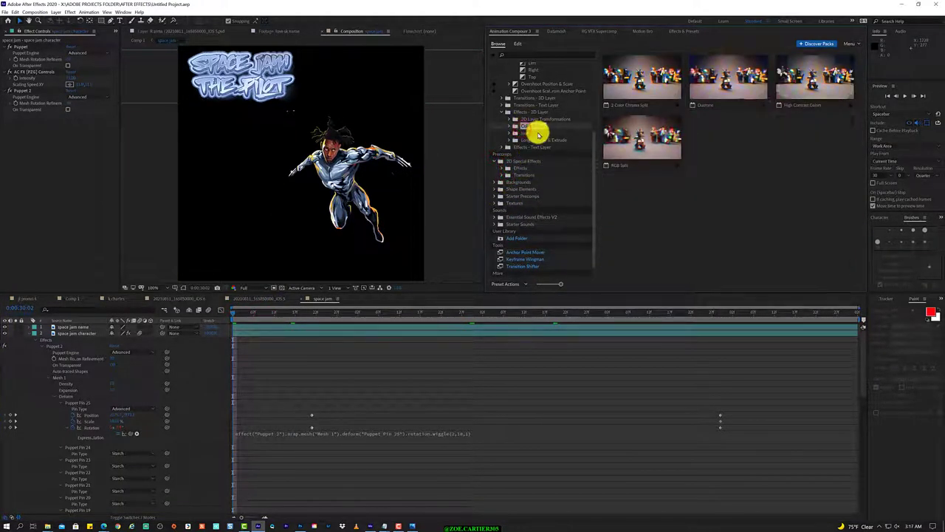
click(541, 133)
click(543, 117)
click(539, 125)
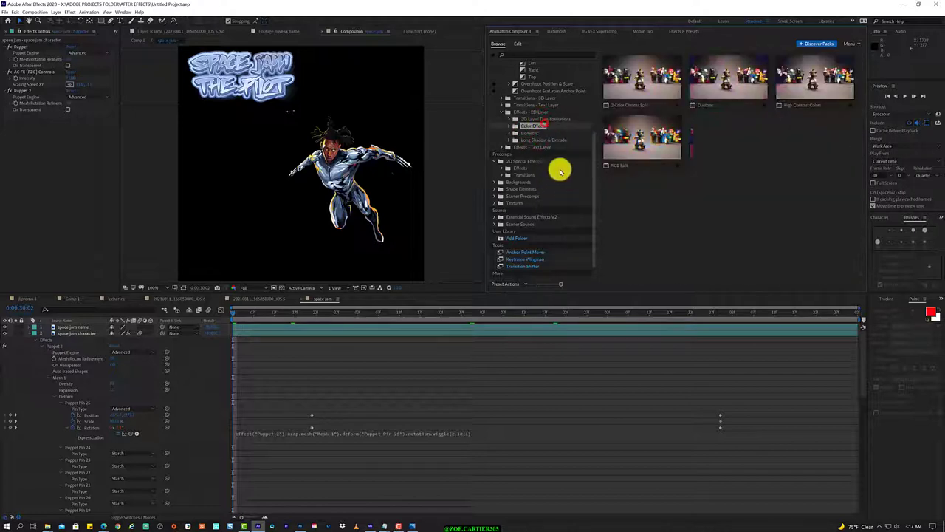
click(848, 280)
scroll(273, 103, down, 1)
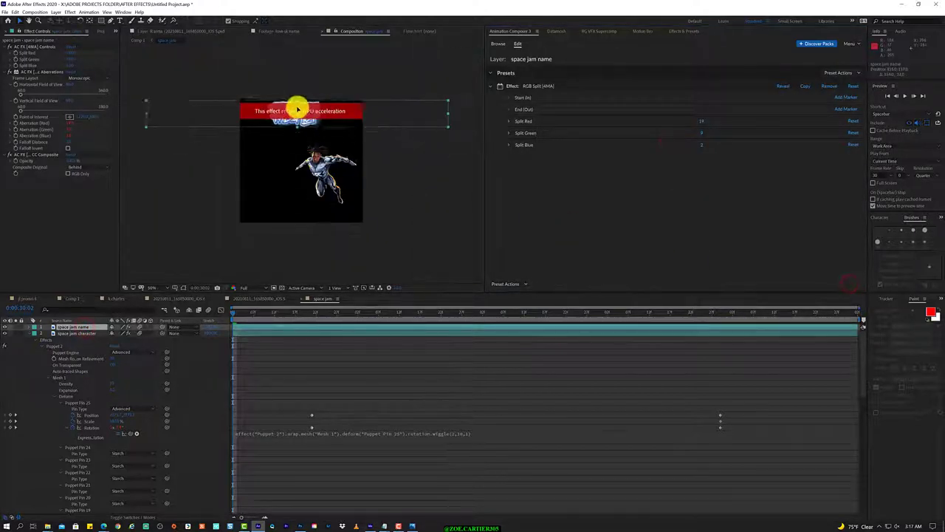
right_click(281, 116)
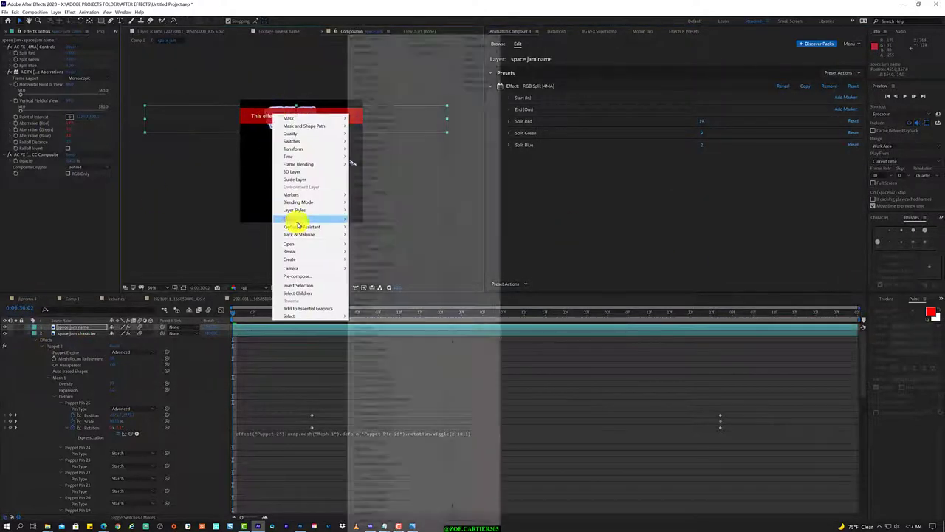
click(630, 187)
key(ctrl+z)
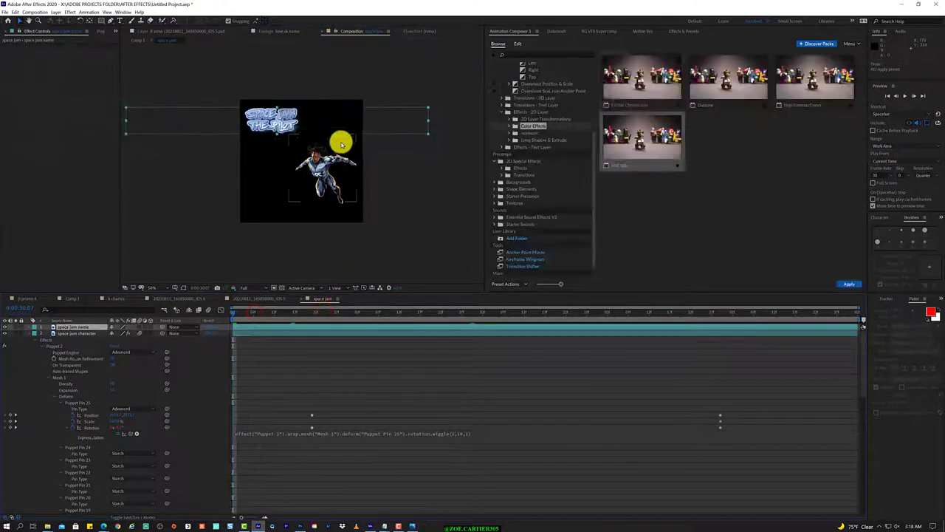
click(529, 133)
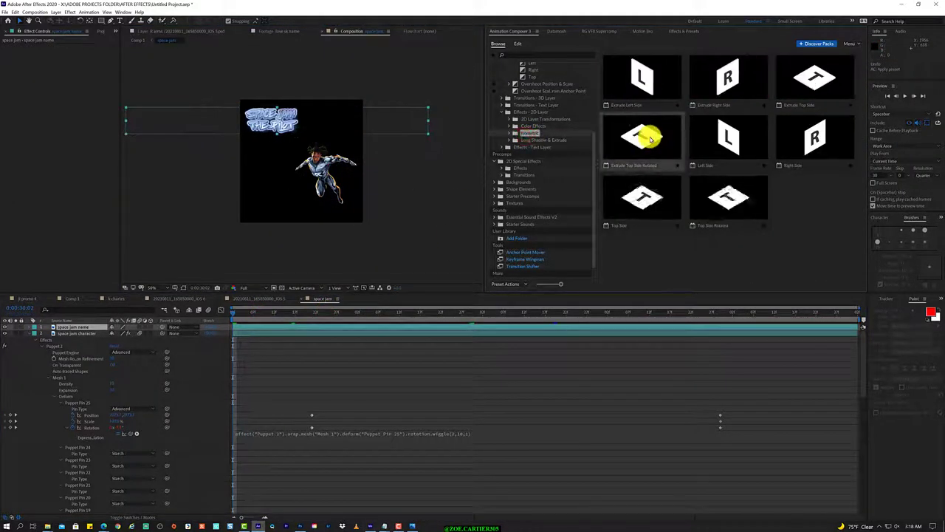
double_click(640, 134)
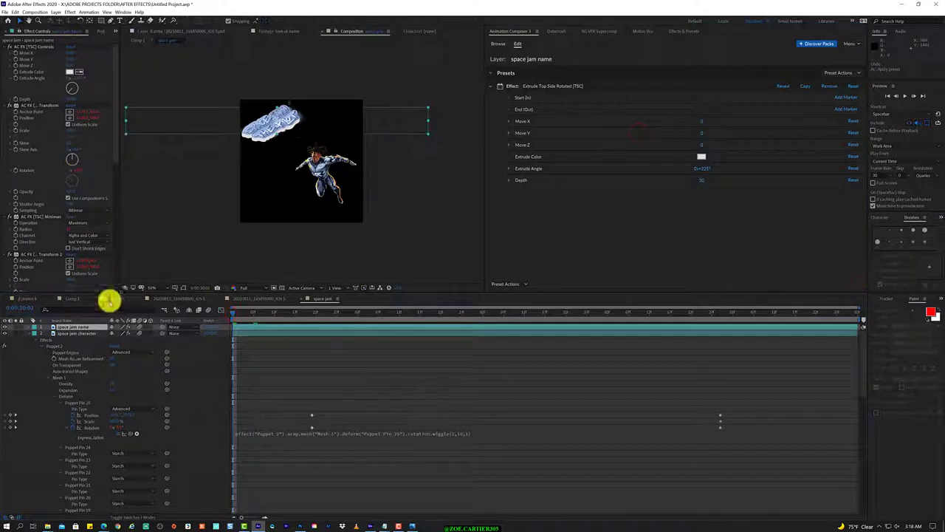
click(41, 106)
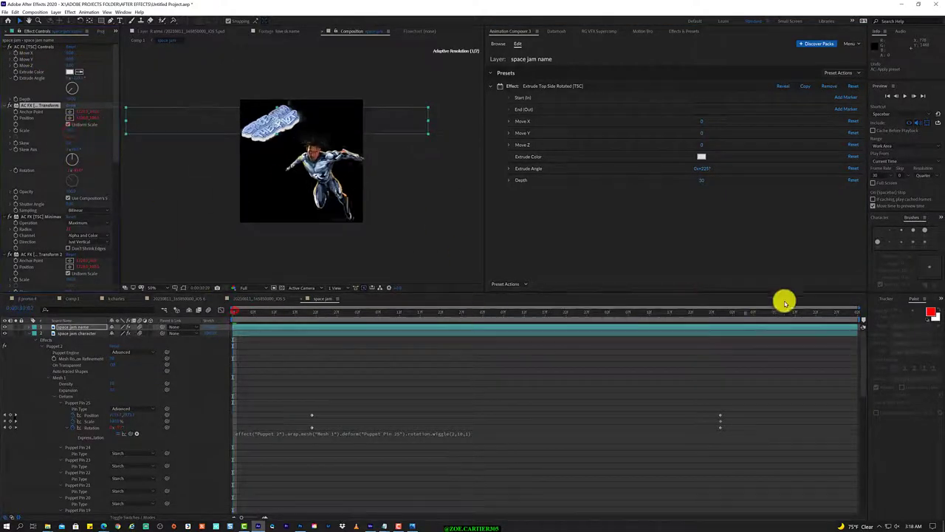
drag(274, 140, 270, 125)
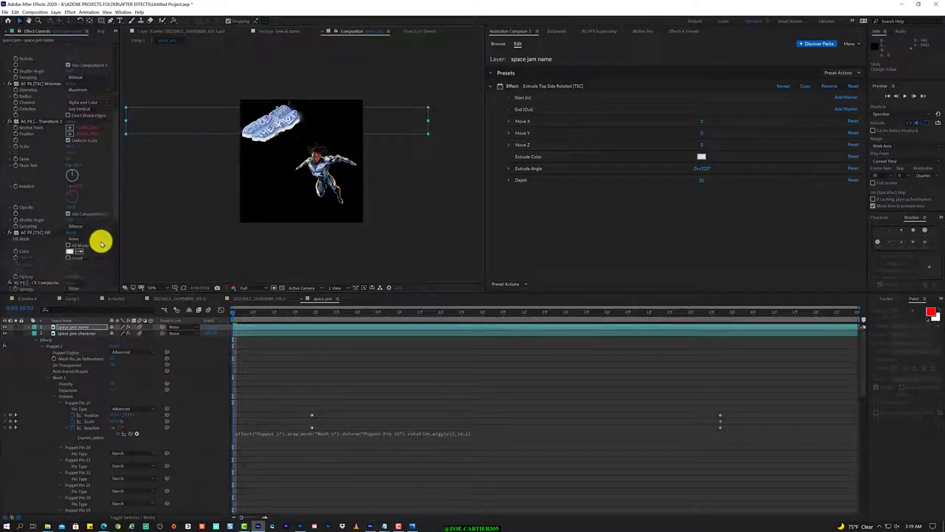
key(ctrl+a)
key(Delete)
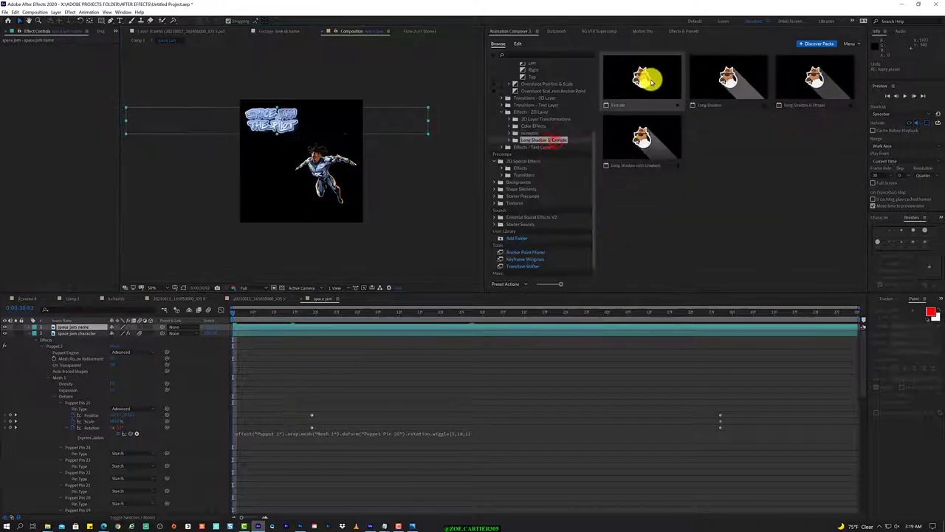
click(739, 84)
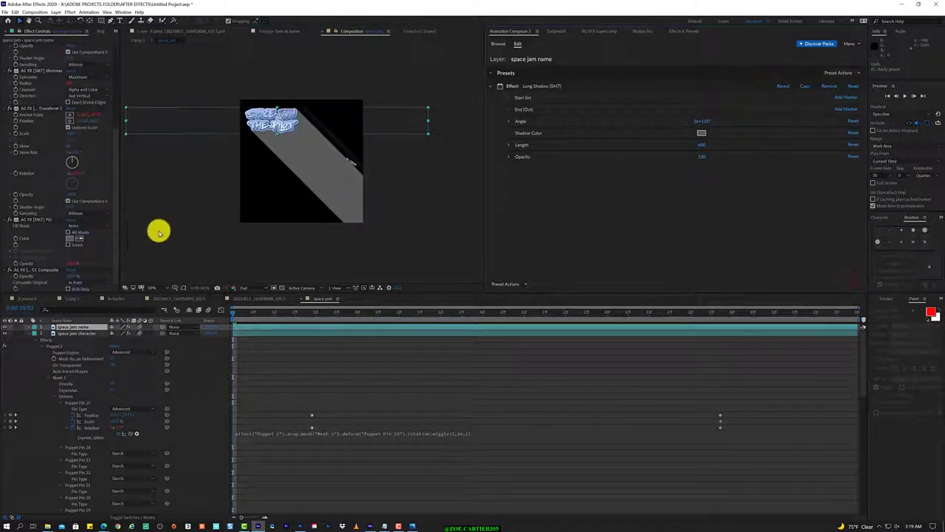
click(114, 226)
click(114, 226)
click(111, 299)
drag(270, 312, 342, 325)
click(323, 298)
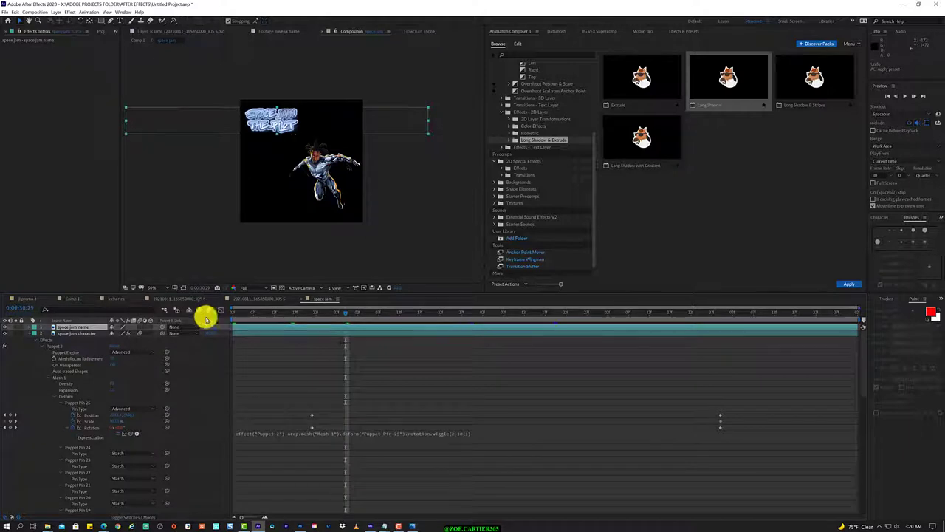
key(Home)
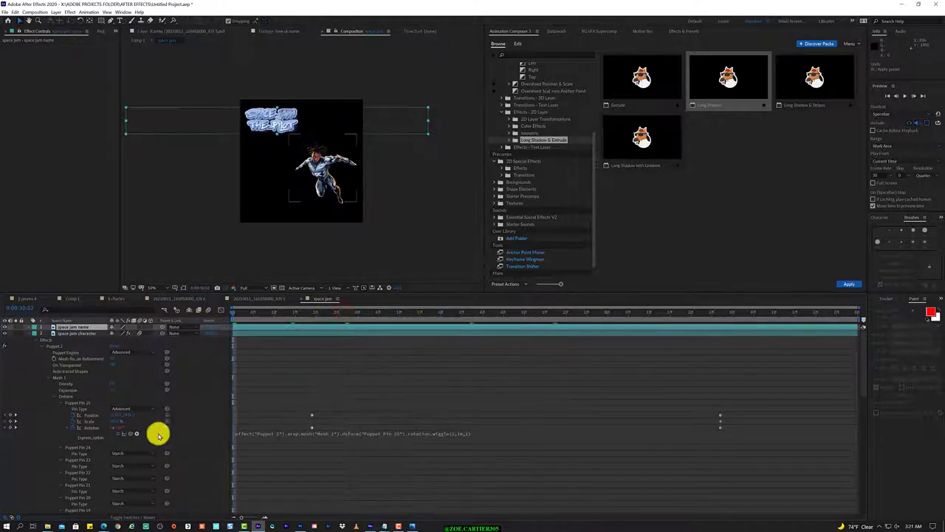
Step: On the space jam layer, go to Pin 25's Scale keyframe and begin a Scale expression
click(104, 418)
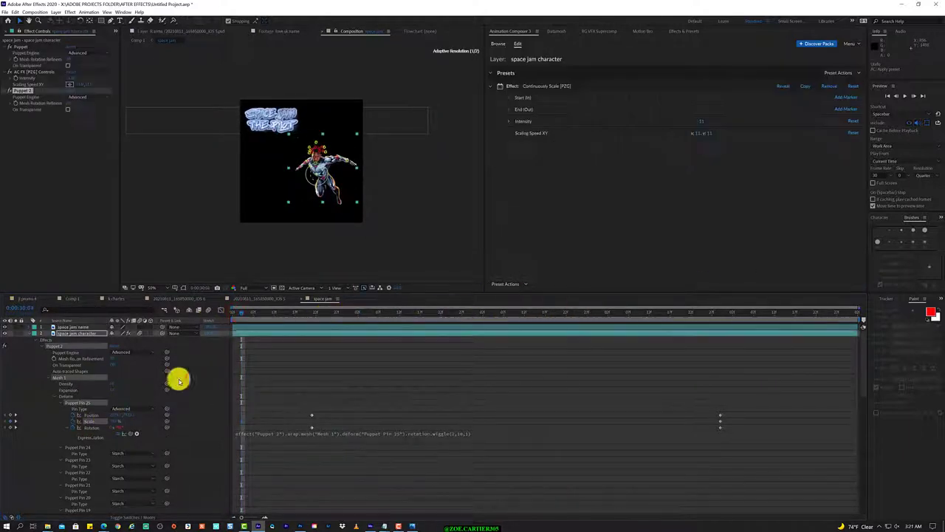
drag(260, 311, 254, 310)
key(Page_Down)
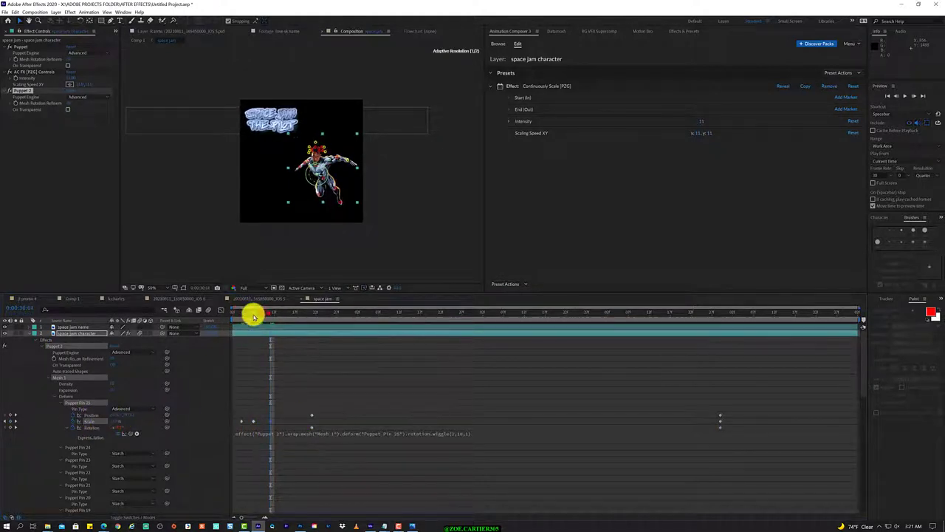
key(period)
key(period)
key(Page_Down)
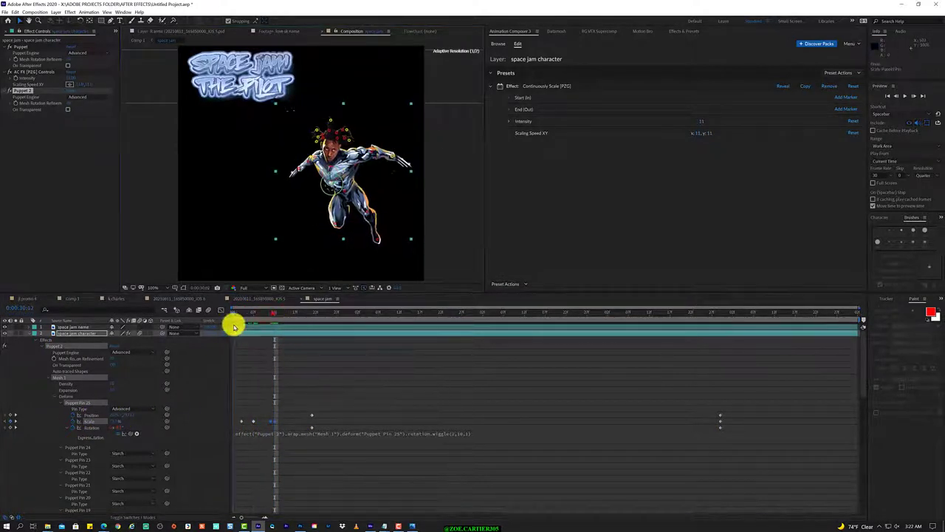
click(253, 422)
key(space)
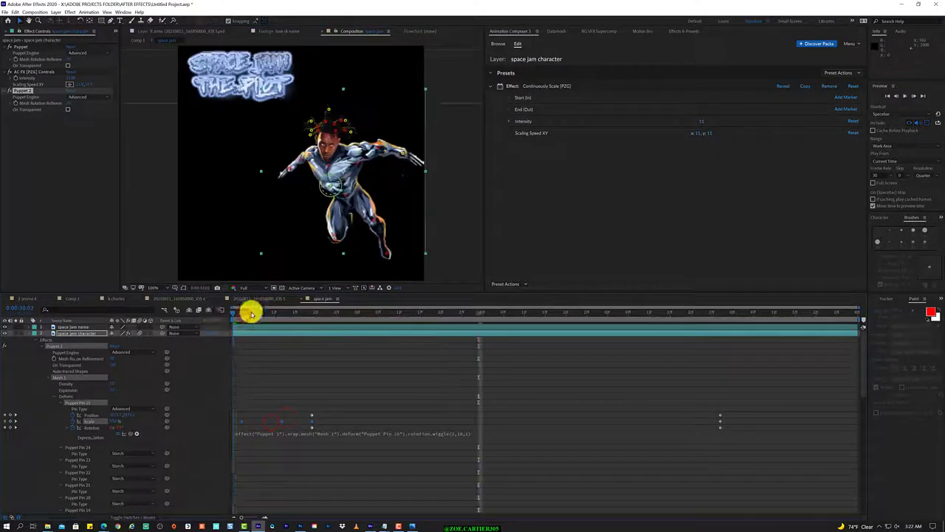
alt+click(97, 422)
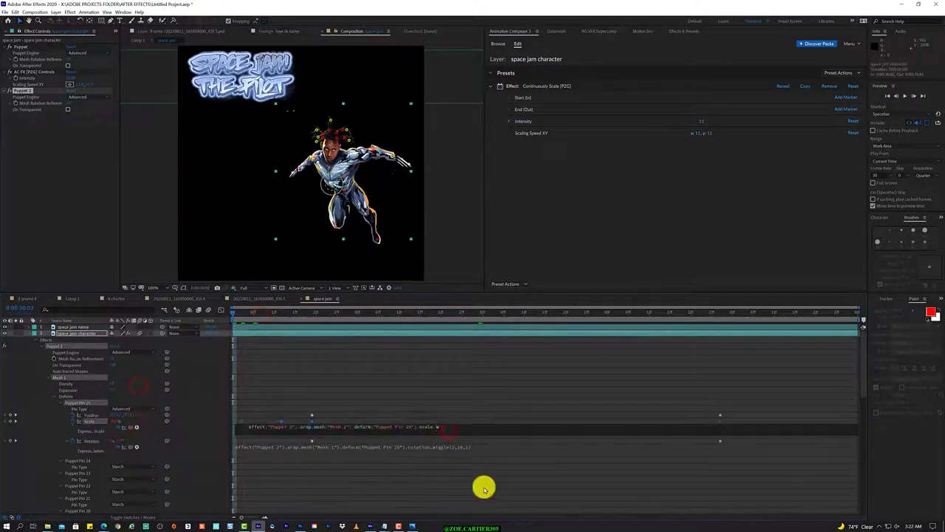